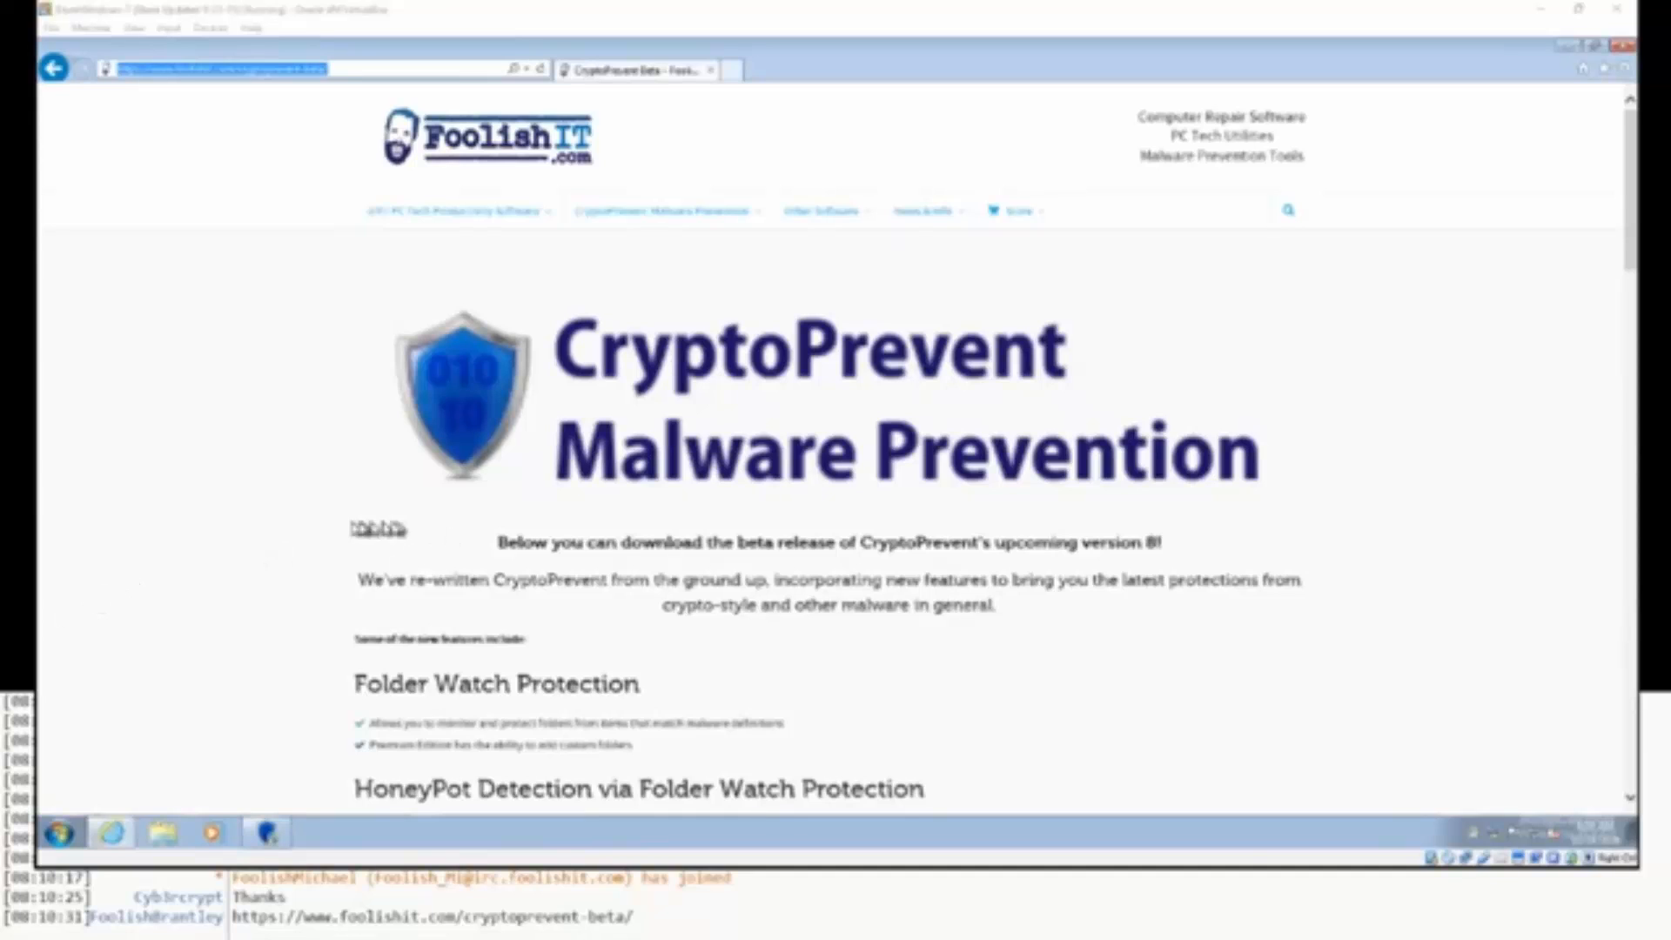
# Look through the CryptoPrevent beta page, covering its new features, system requirement, downloads and known issues list.
pyautogui.click(241, 503)
pyautogui.scroll(-5, 241, 503)
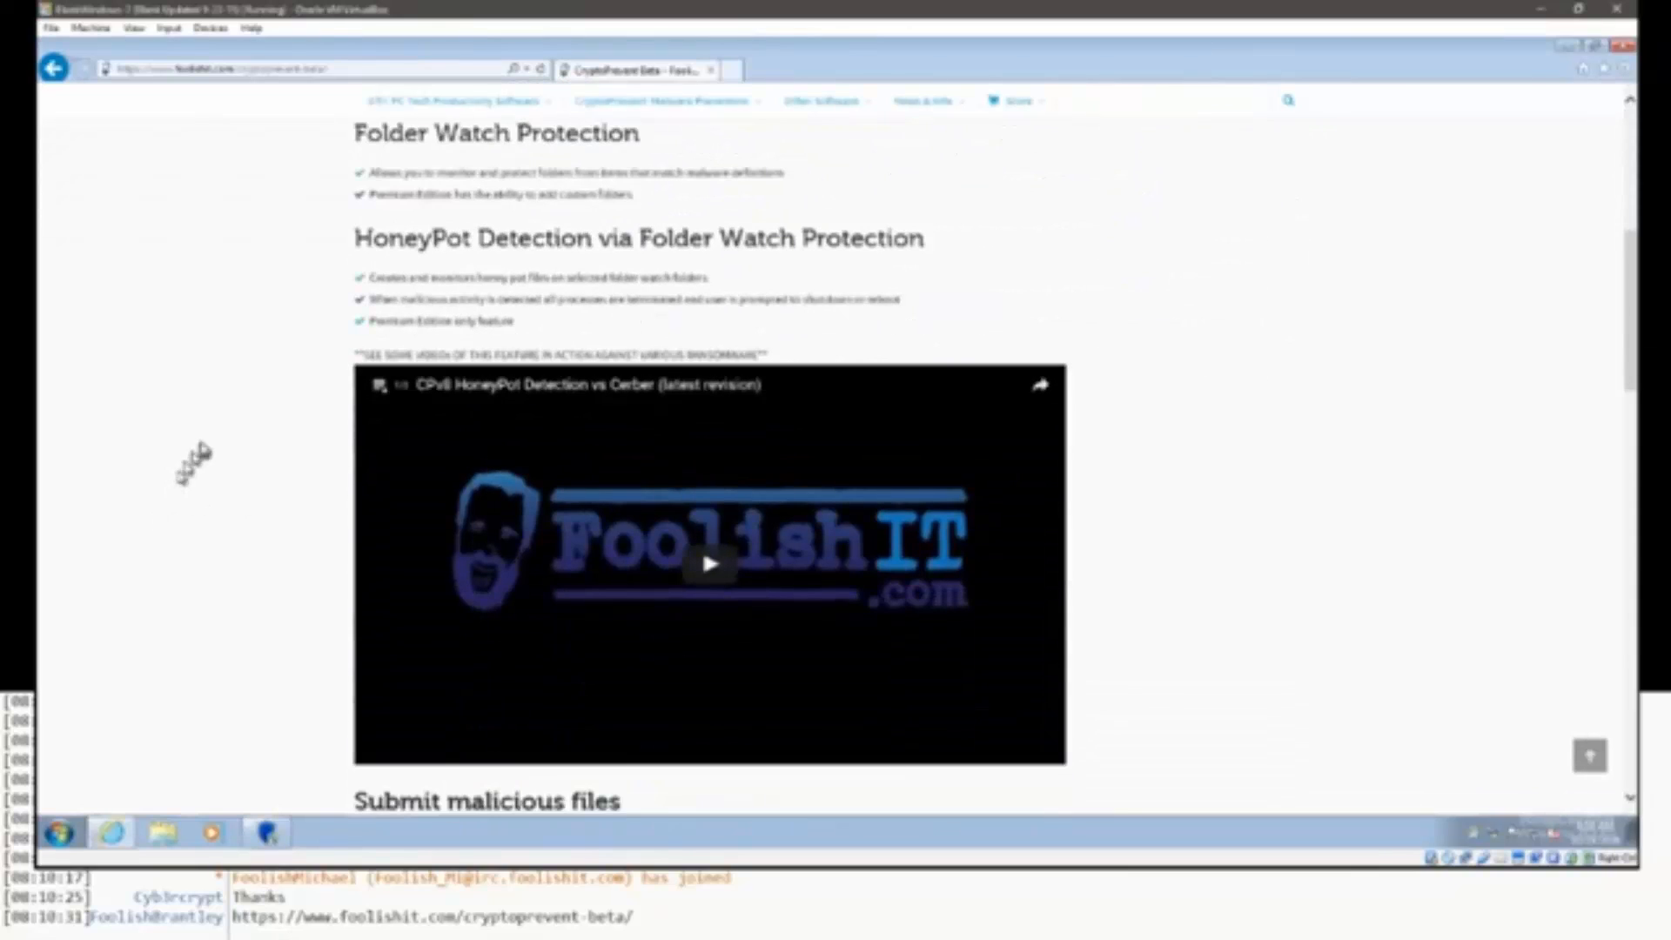
pyautogui.scroll(-1, 209, 443)
pyautogui.scroll(5, 222, 435)
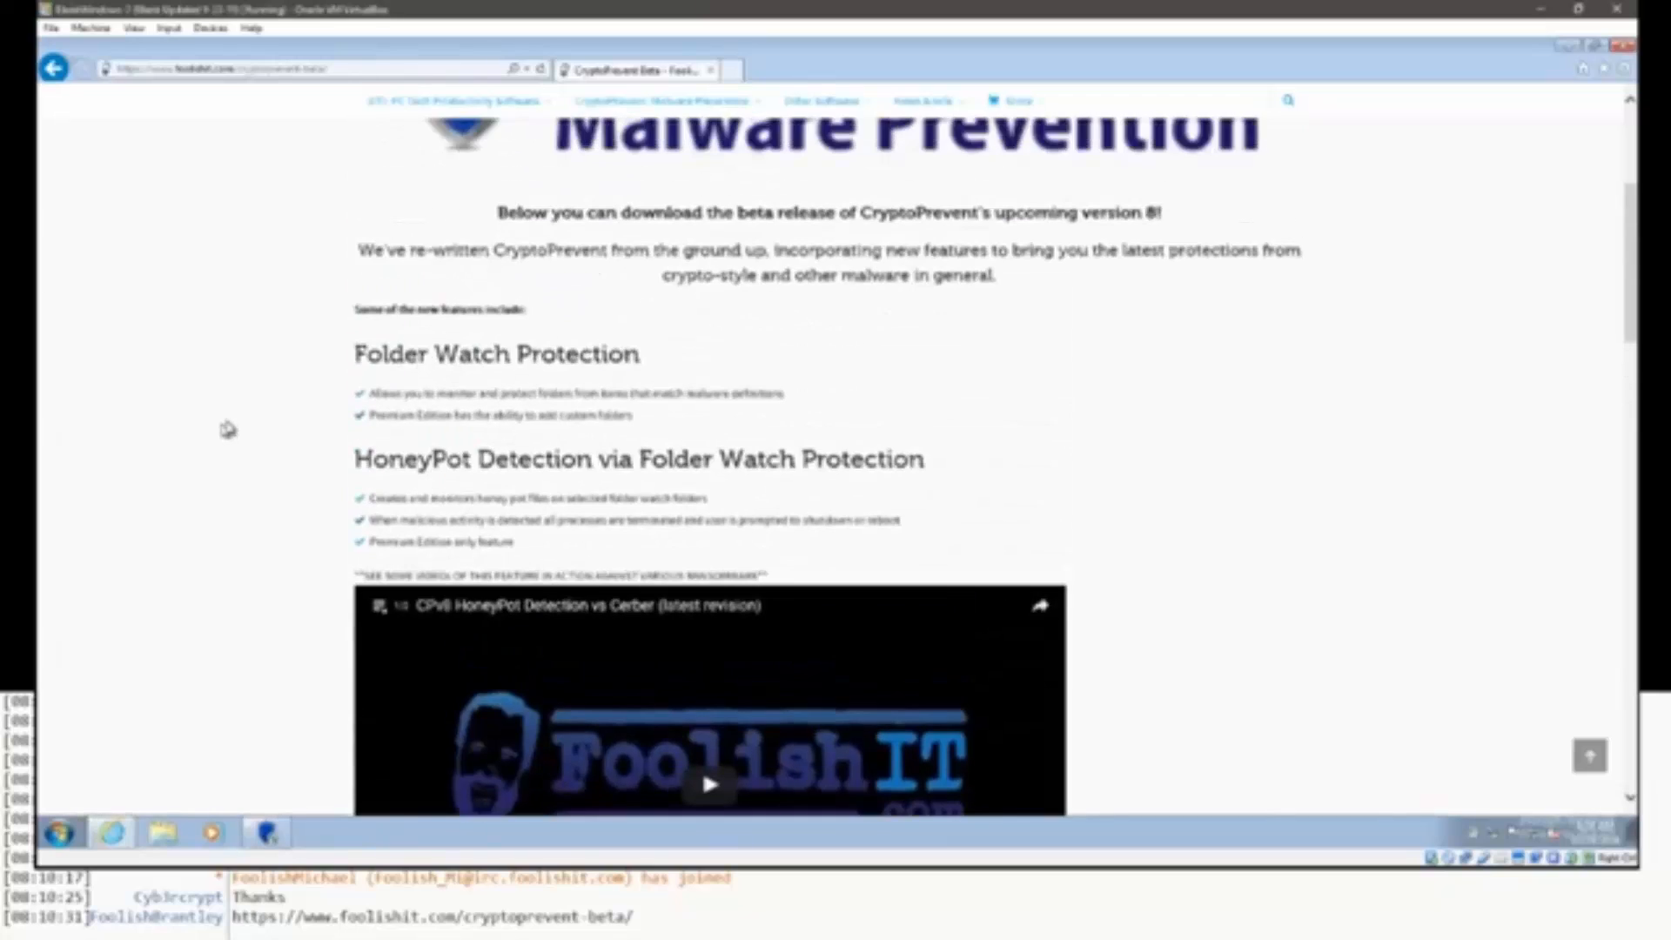
pyautogui.scroll(-5, 231, 428)
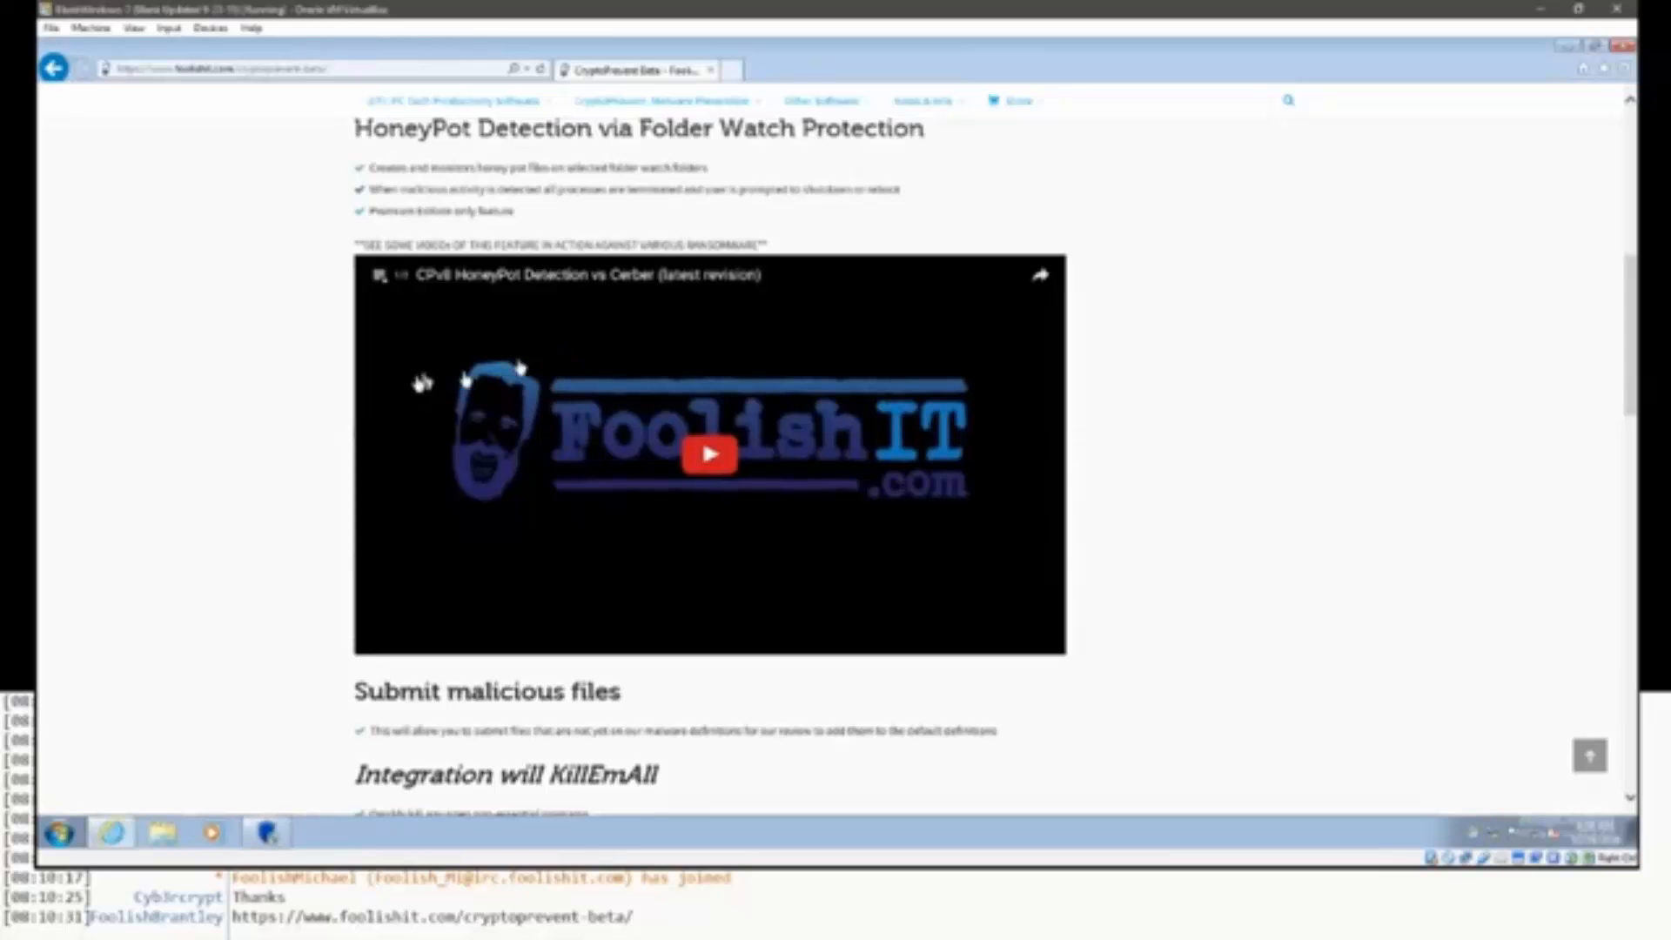
pyautogui.scroll(-4, 418, 384)
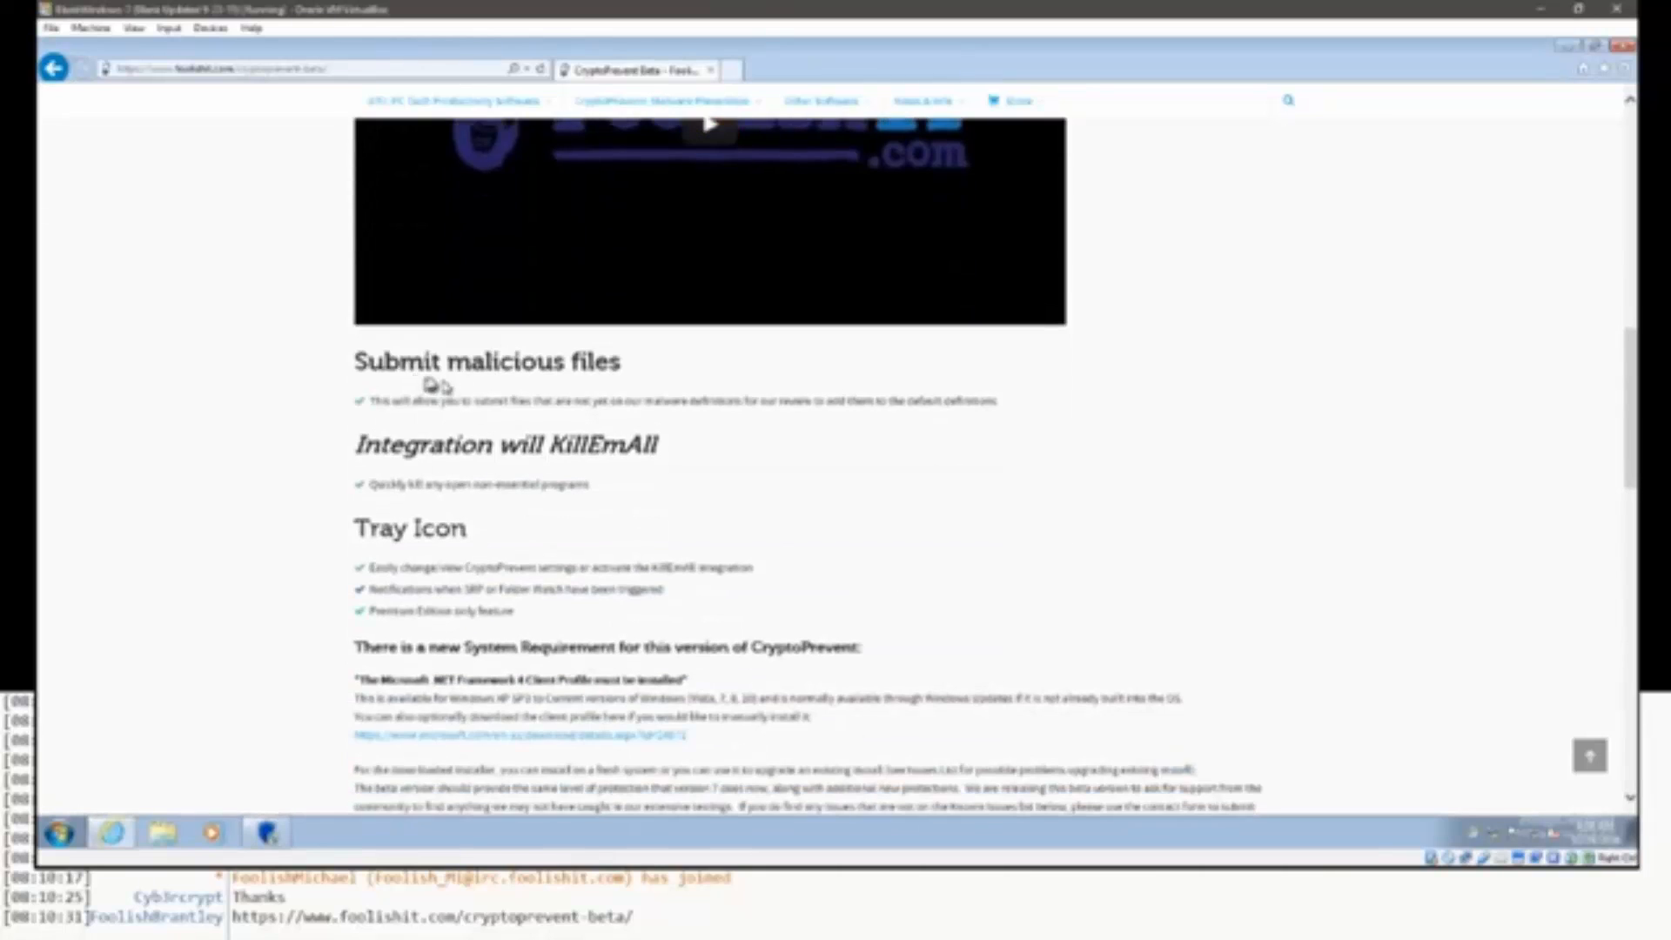
pyautogui.scroll(-2, 439, 396)
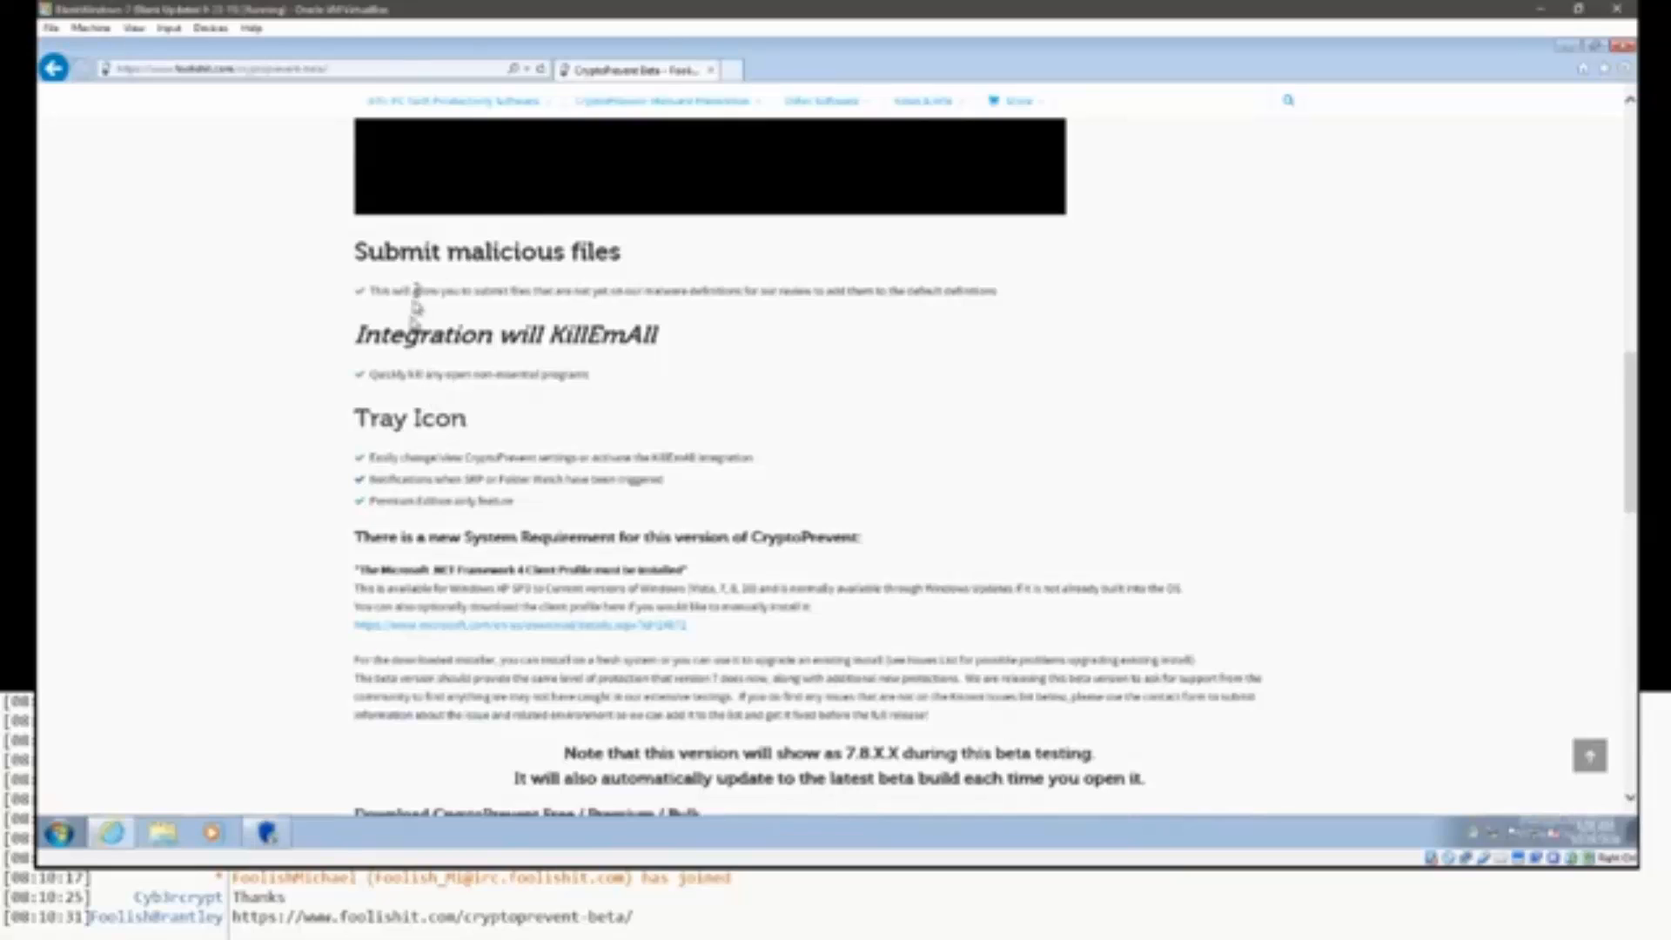
pyautogui.scroll(8, 411, 364)
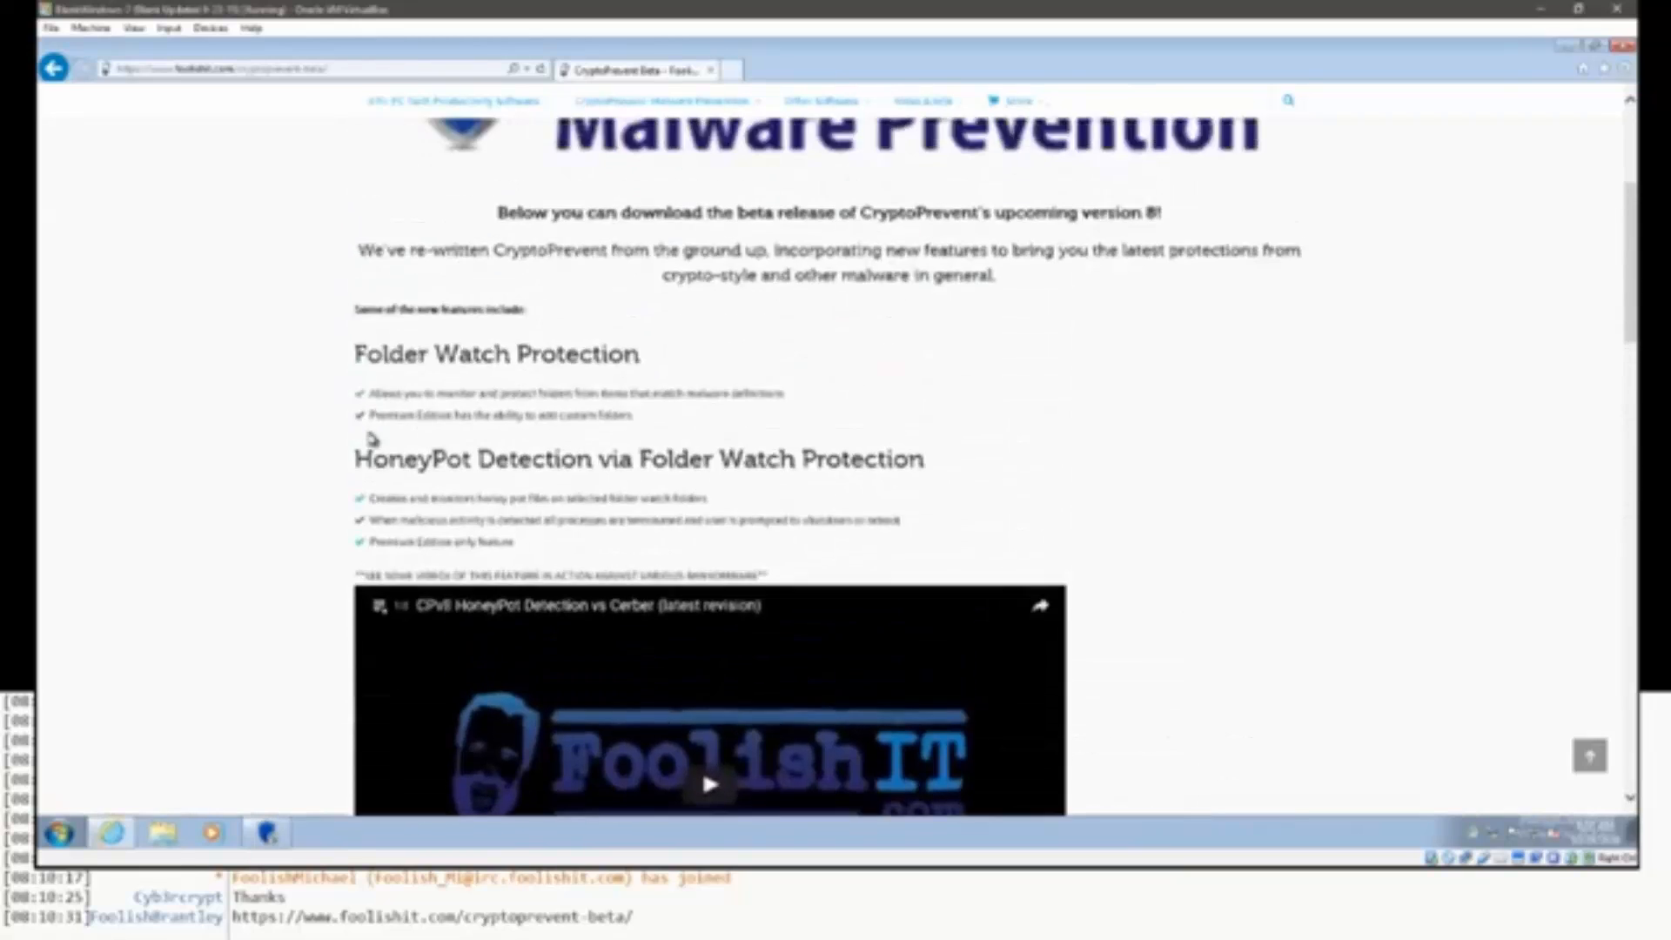
pyautogui.scroll(-9, 305, 455)
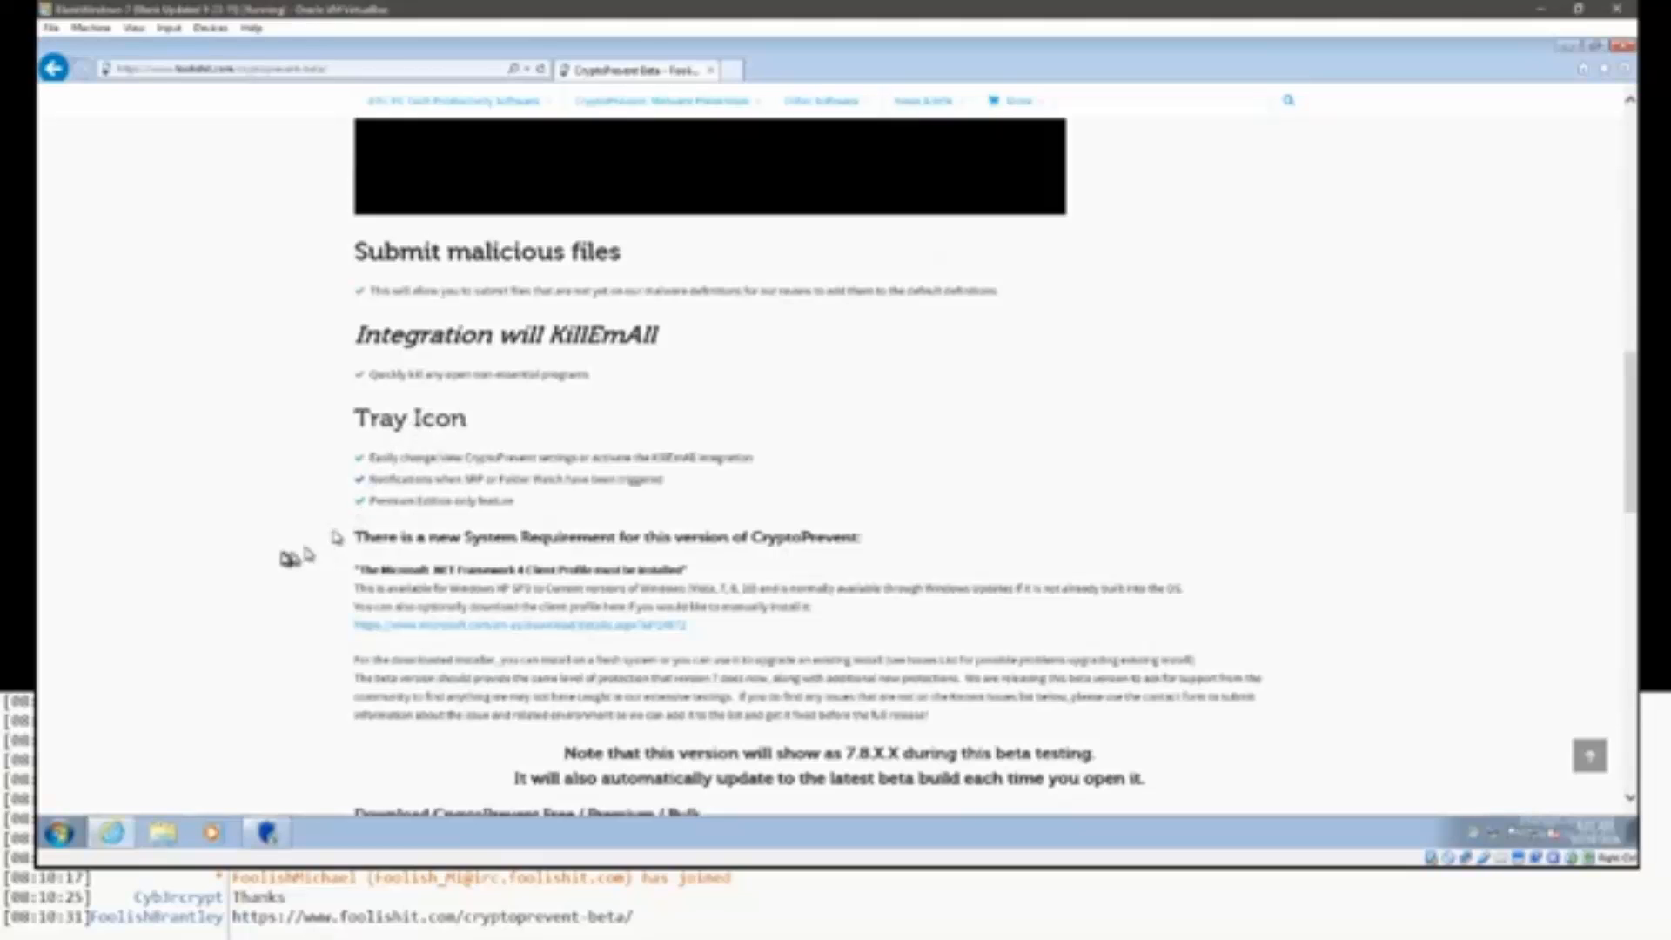
pyautogui.scroll(-1, 283, 555)
pyautogui.scroll(-5, 284, 557)
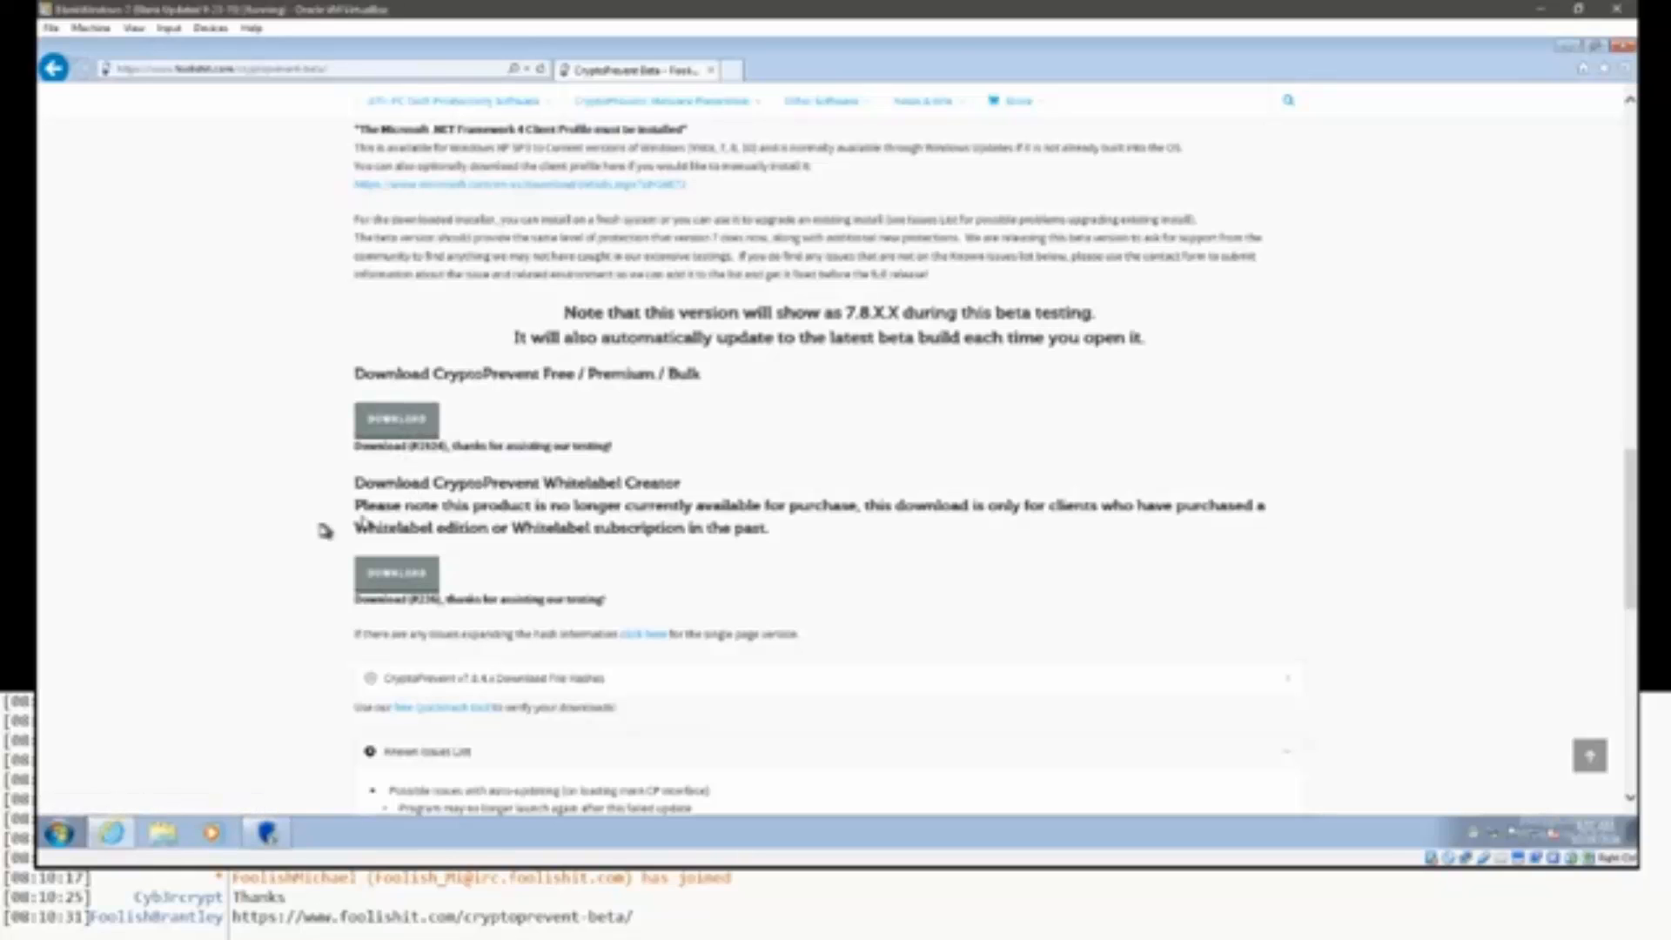
pyautogui.scroll(-4, 324, 526)
pyautogui.scroll(15, 315, 511)
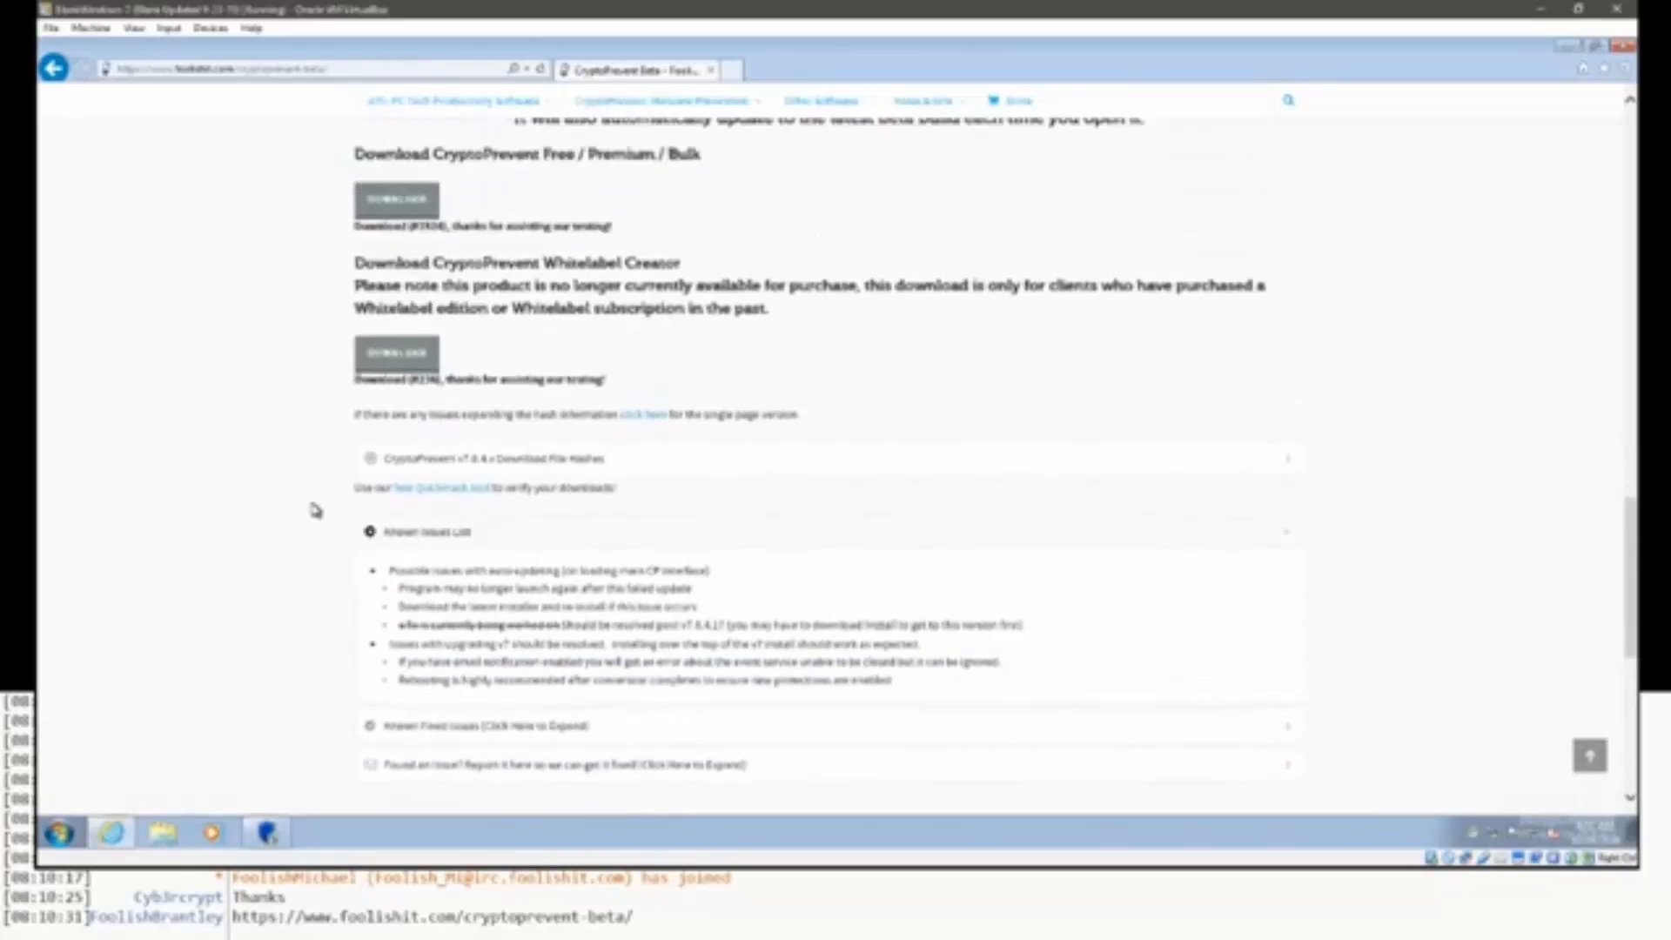
# Open the Free & Premium Editions page of CryptoPrevent Malware Prevention and copy its web address.
pyautogui.moveTo(658, 235)
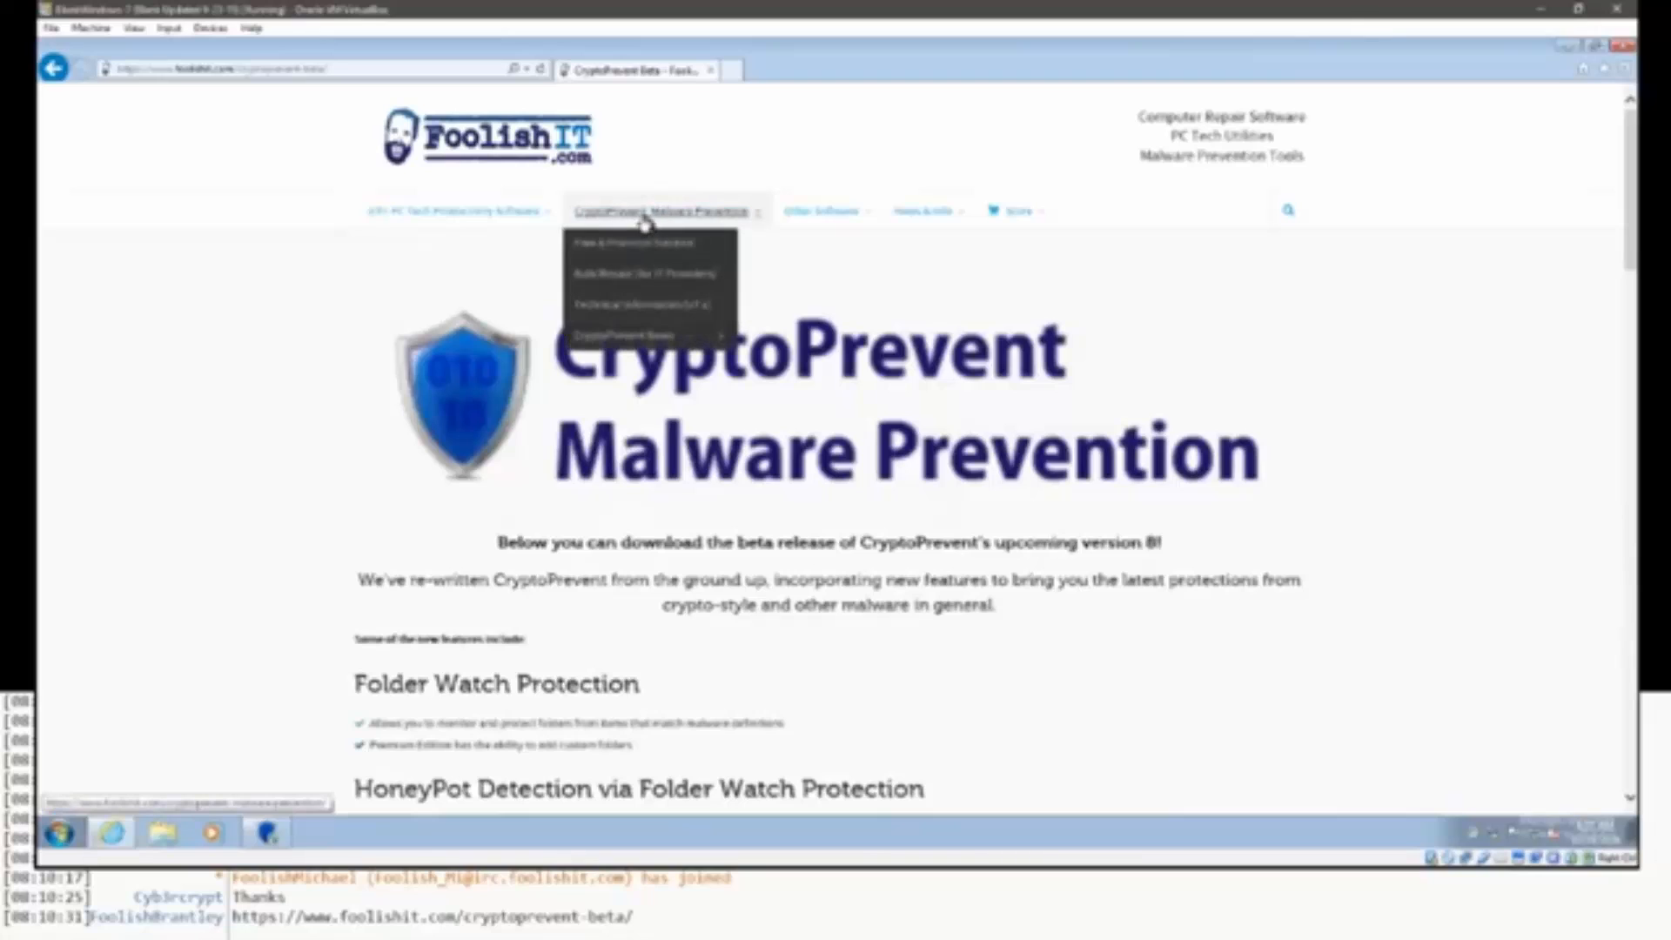
pyautogui.click(610, 247)
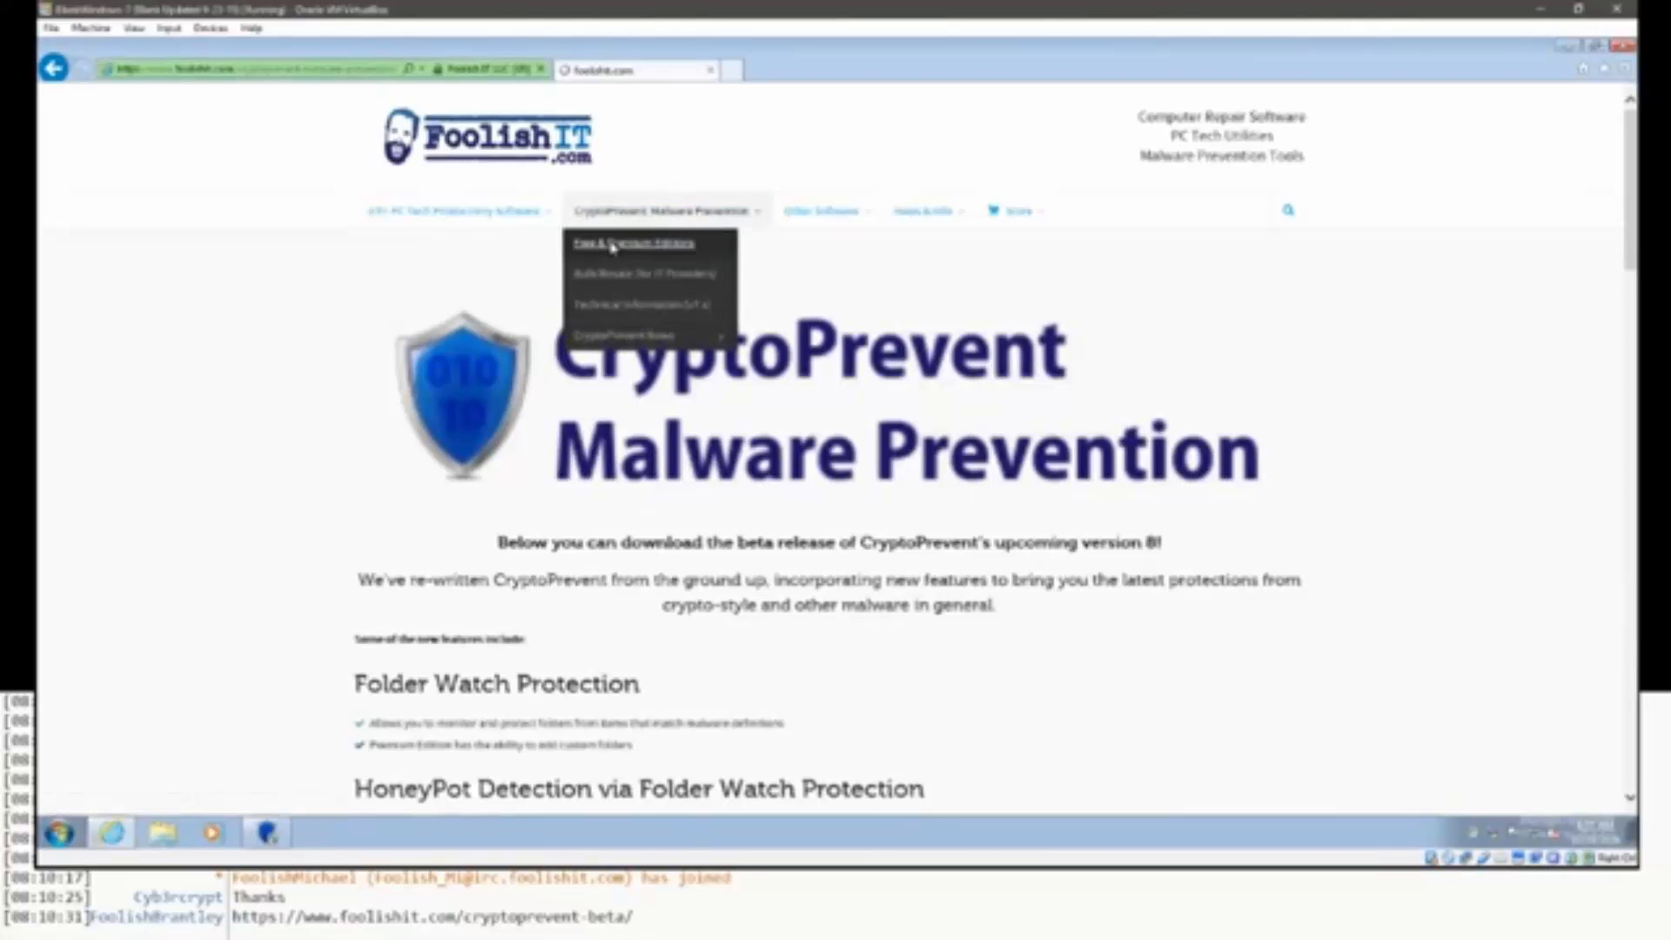
pyautogui.click(301, 69)
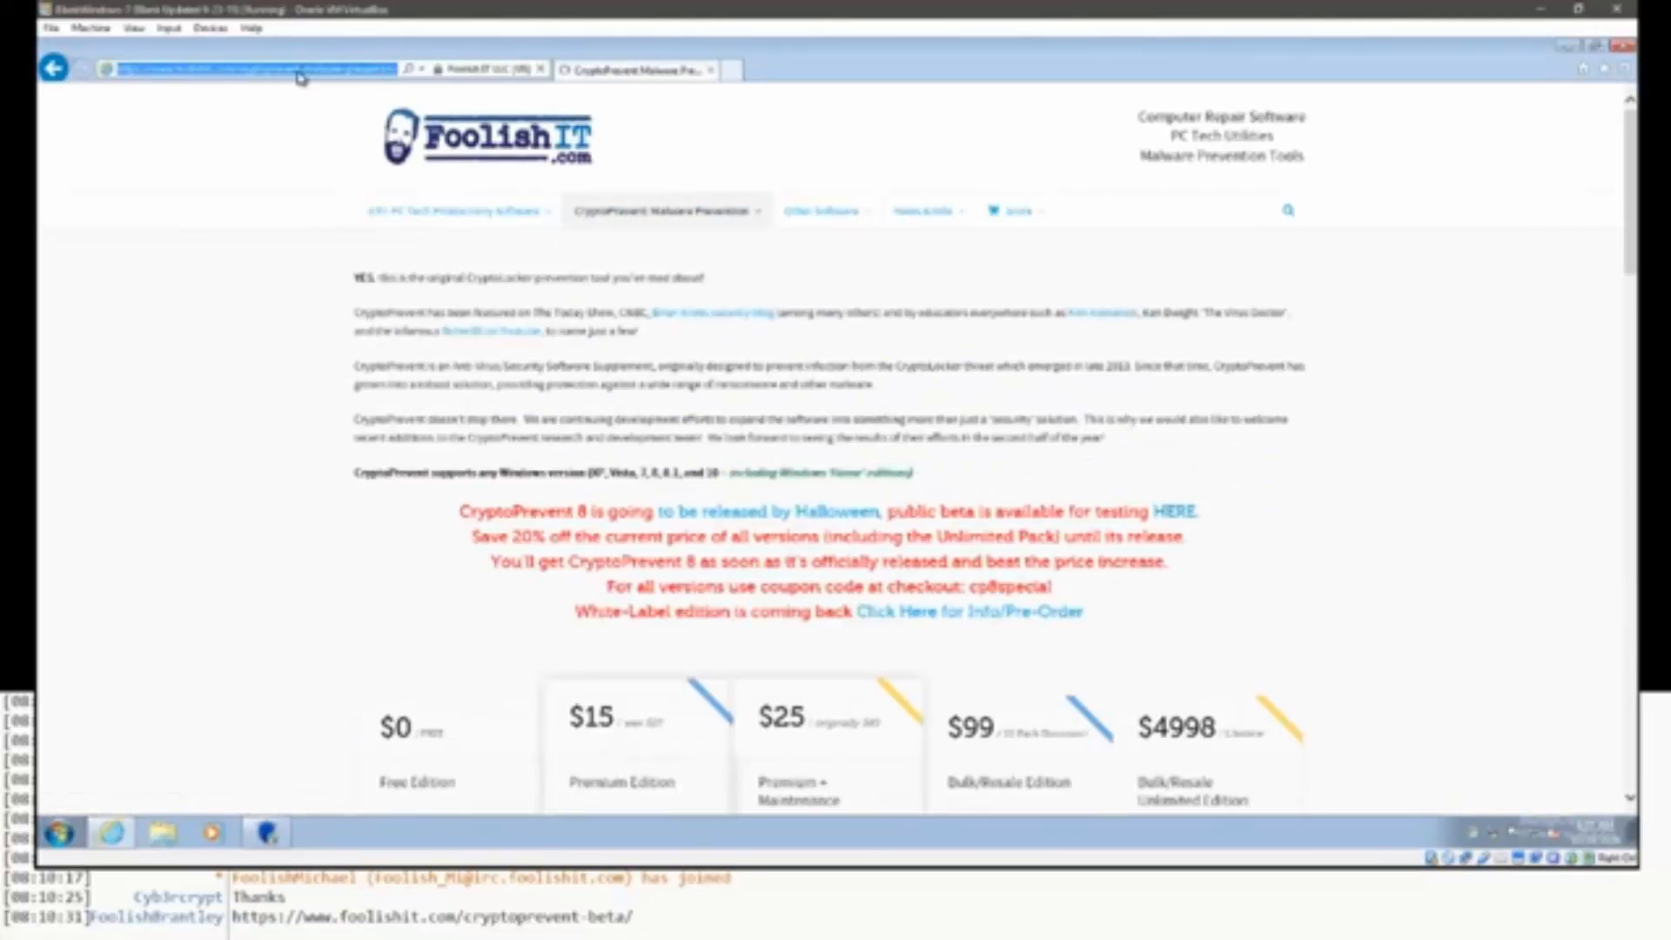
pyautogui.rightClick(300, 76)
pyautogui.click(335, 125)
pyautogui.click(282, 442)
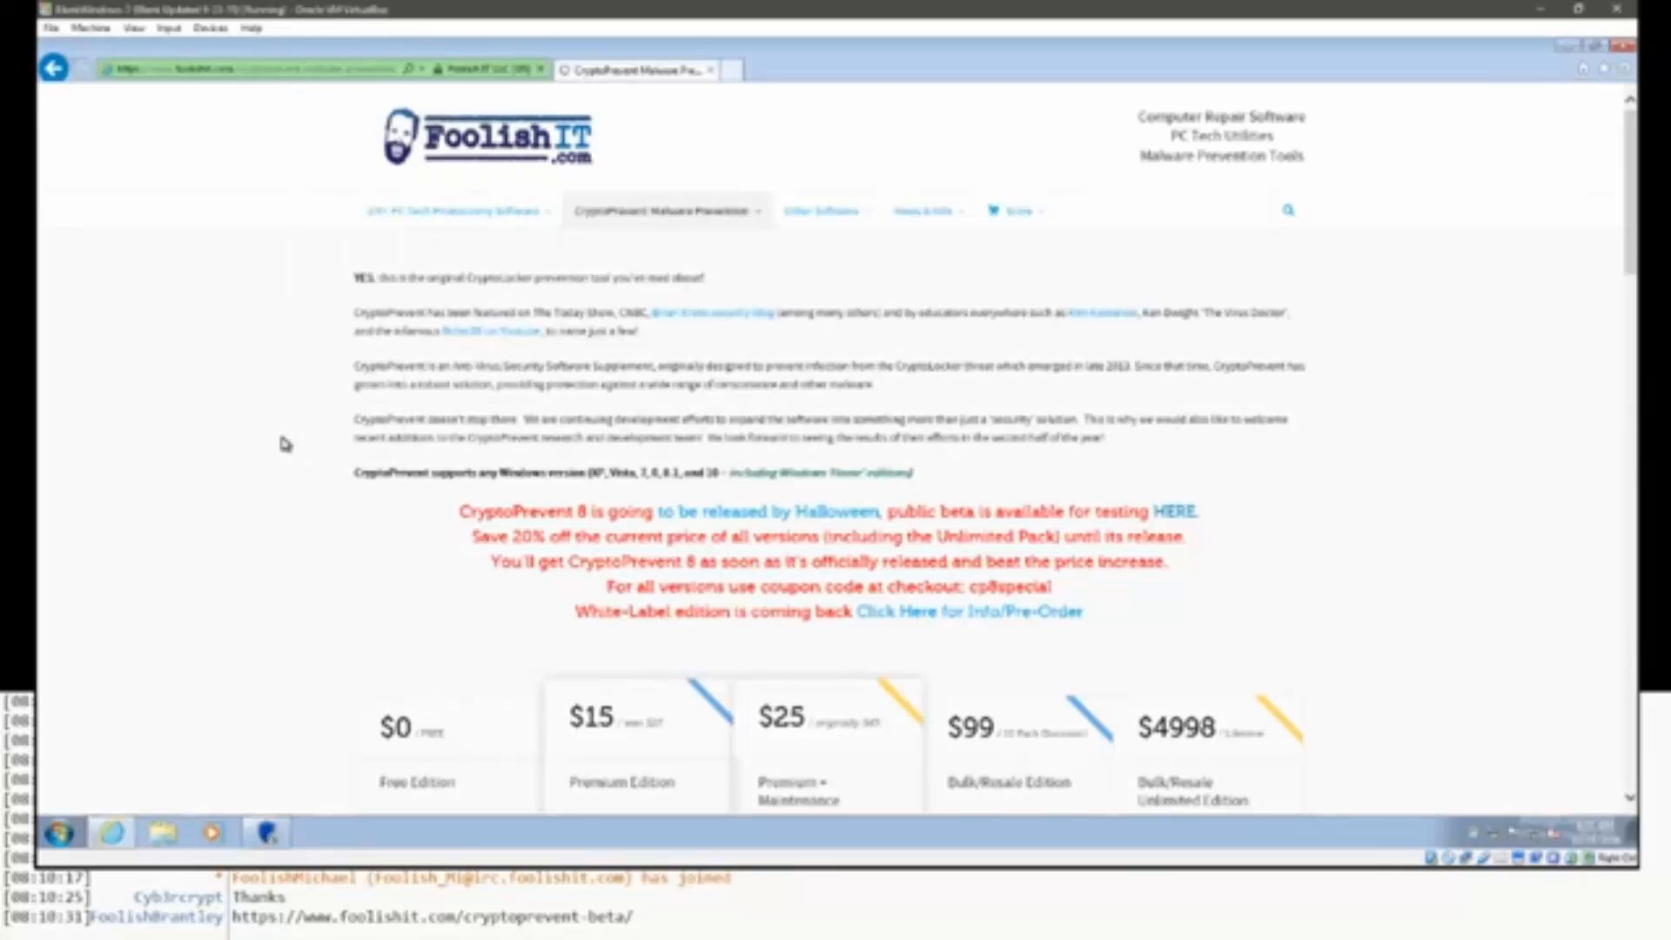
# Review the edition pricing table and the version 8 release and discount notice.
pyautogui.scroll(-3, 284, 443)
pyautogui.scroll(-3, 285, 444)
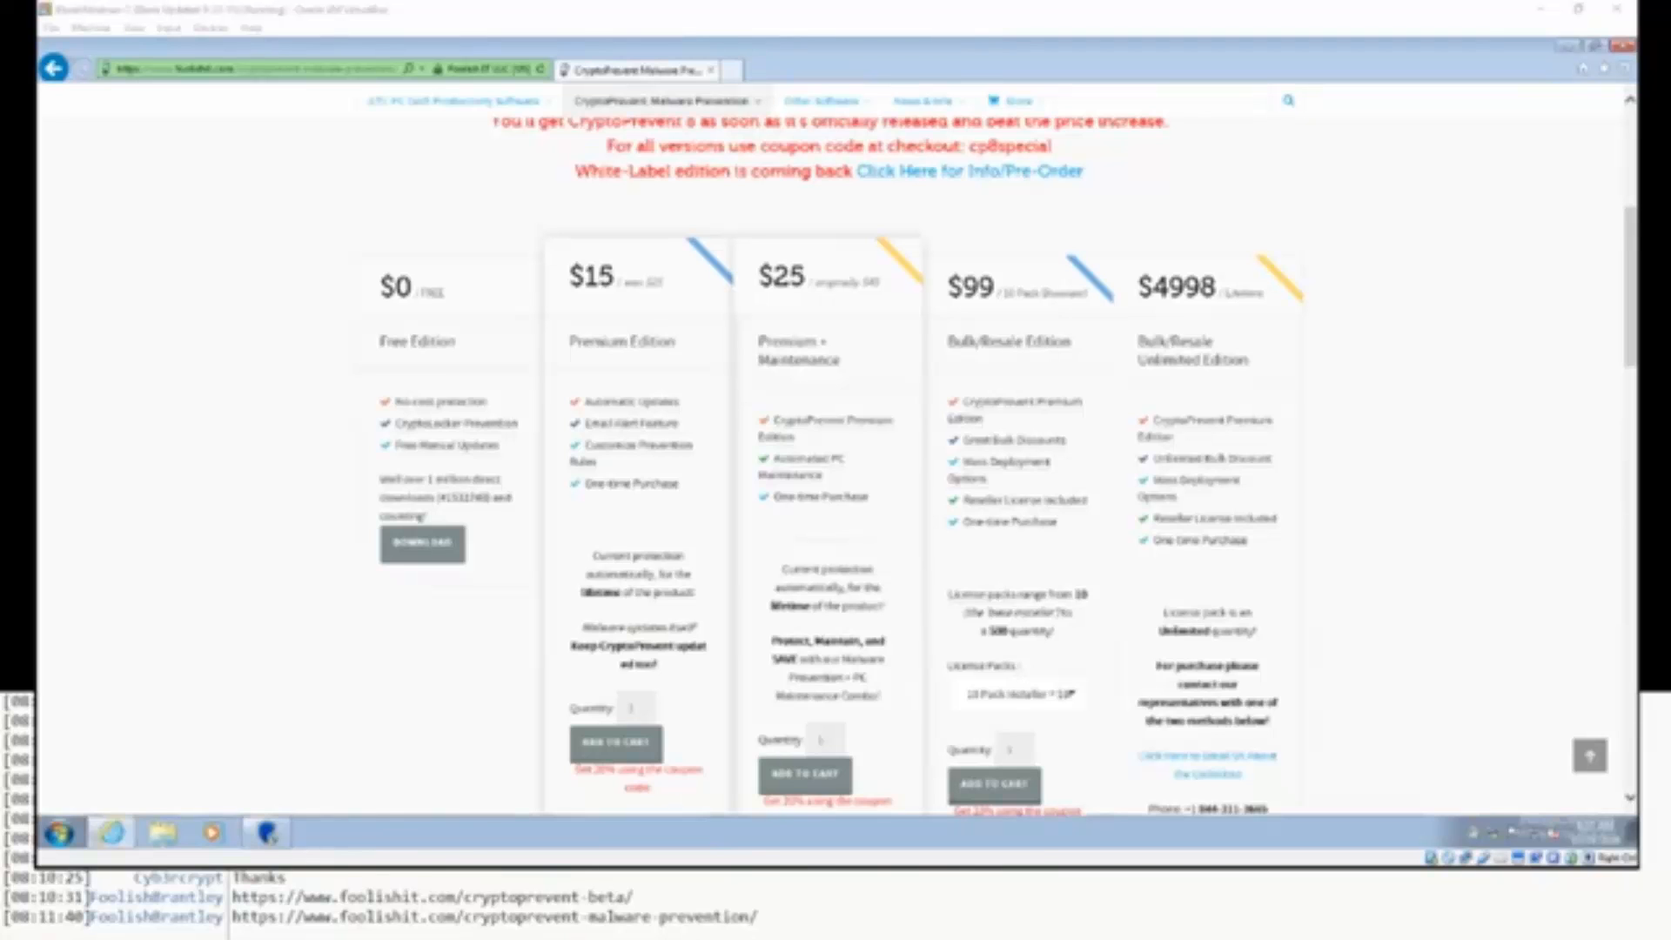
pyautogui.scroll(1, 709, 380)
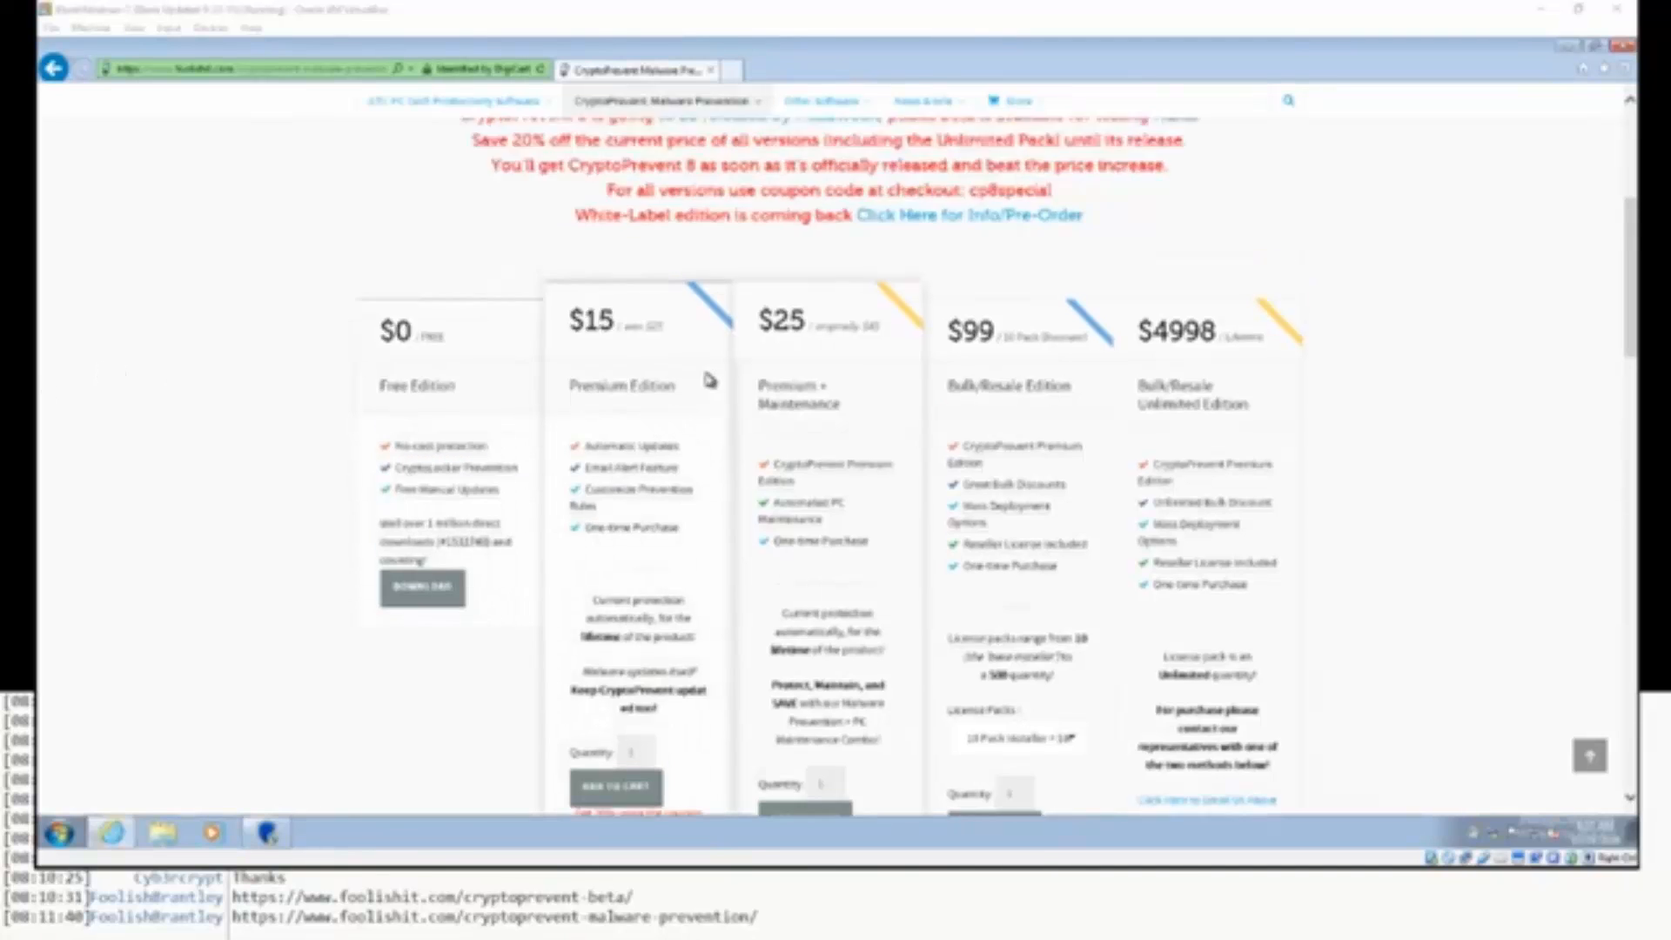
pyautogui.scroll(5, 709, 380)
pyautogui.scroll(-1, 710, 383)
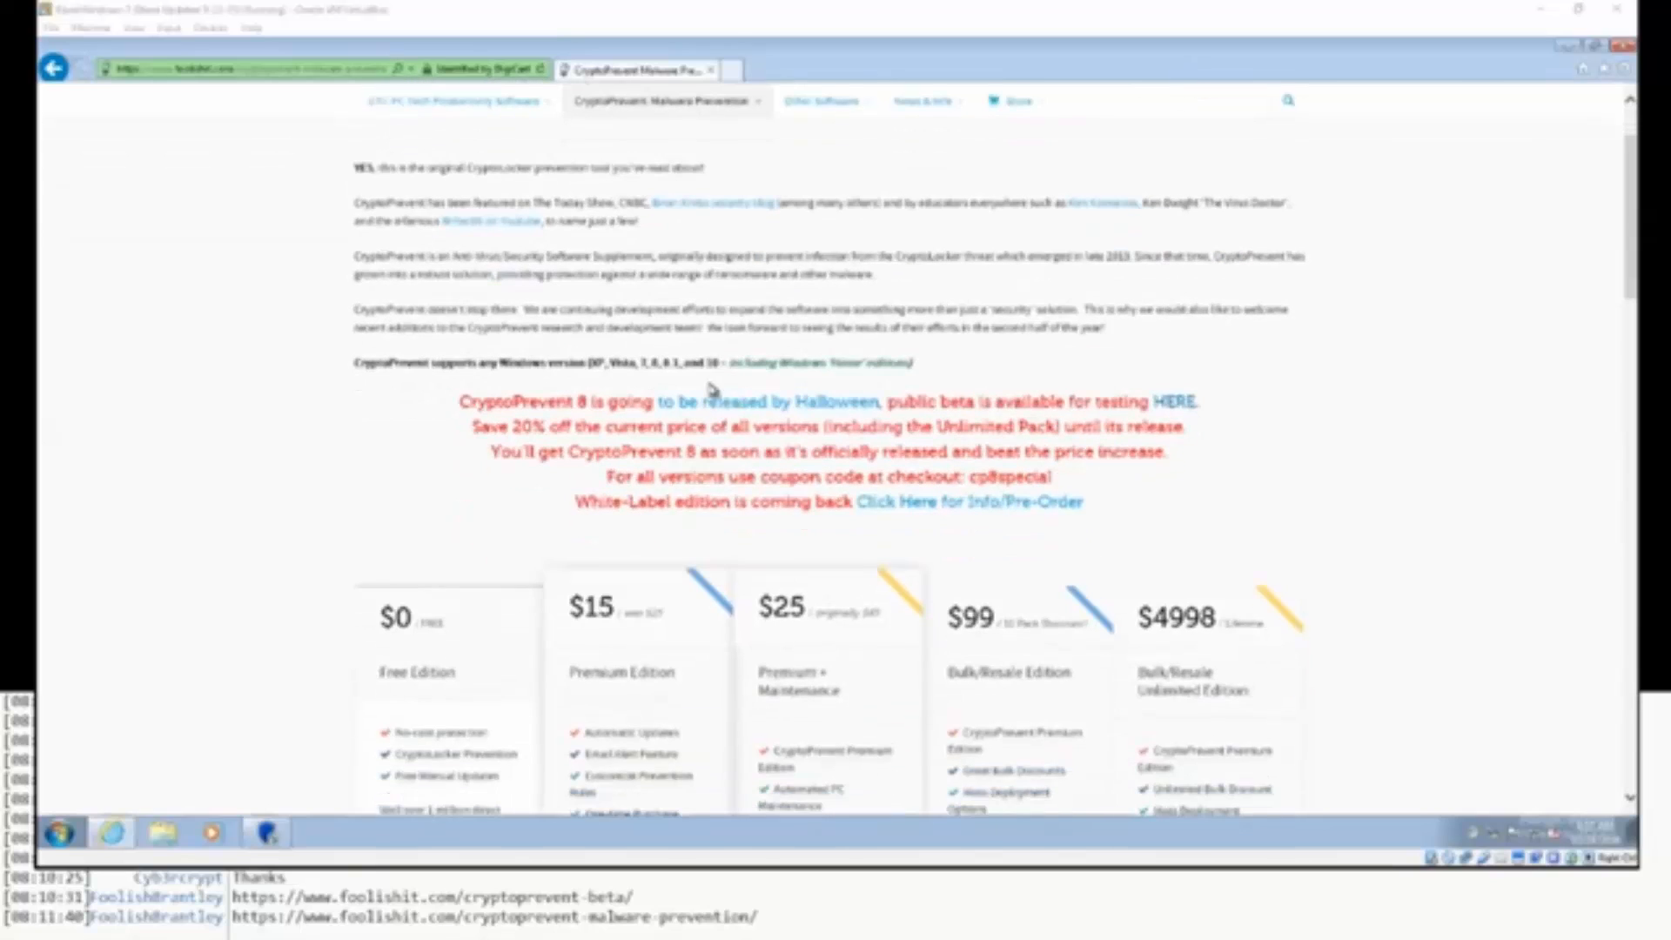
# Open the linked article about the CryptoPrevent 8 release by Halloween and copy its web address.
pyautogui.click(765, 409)
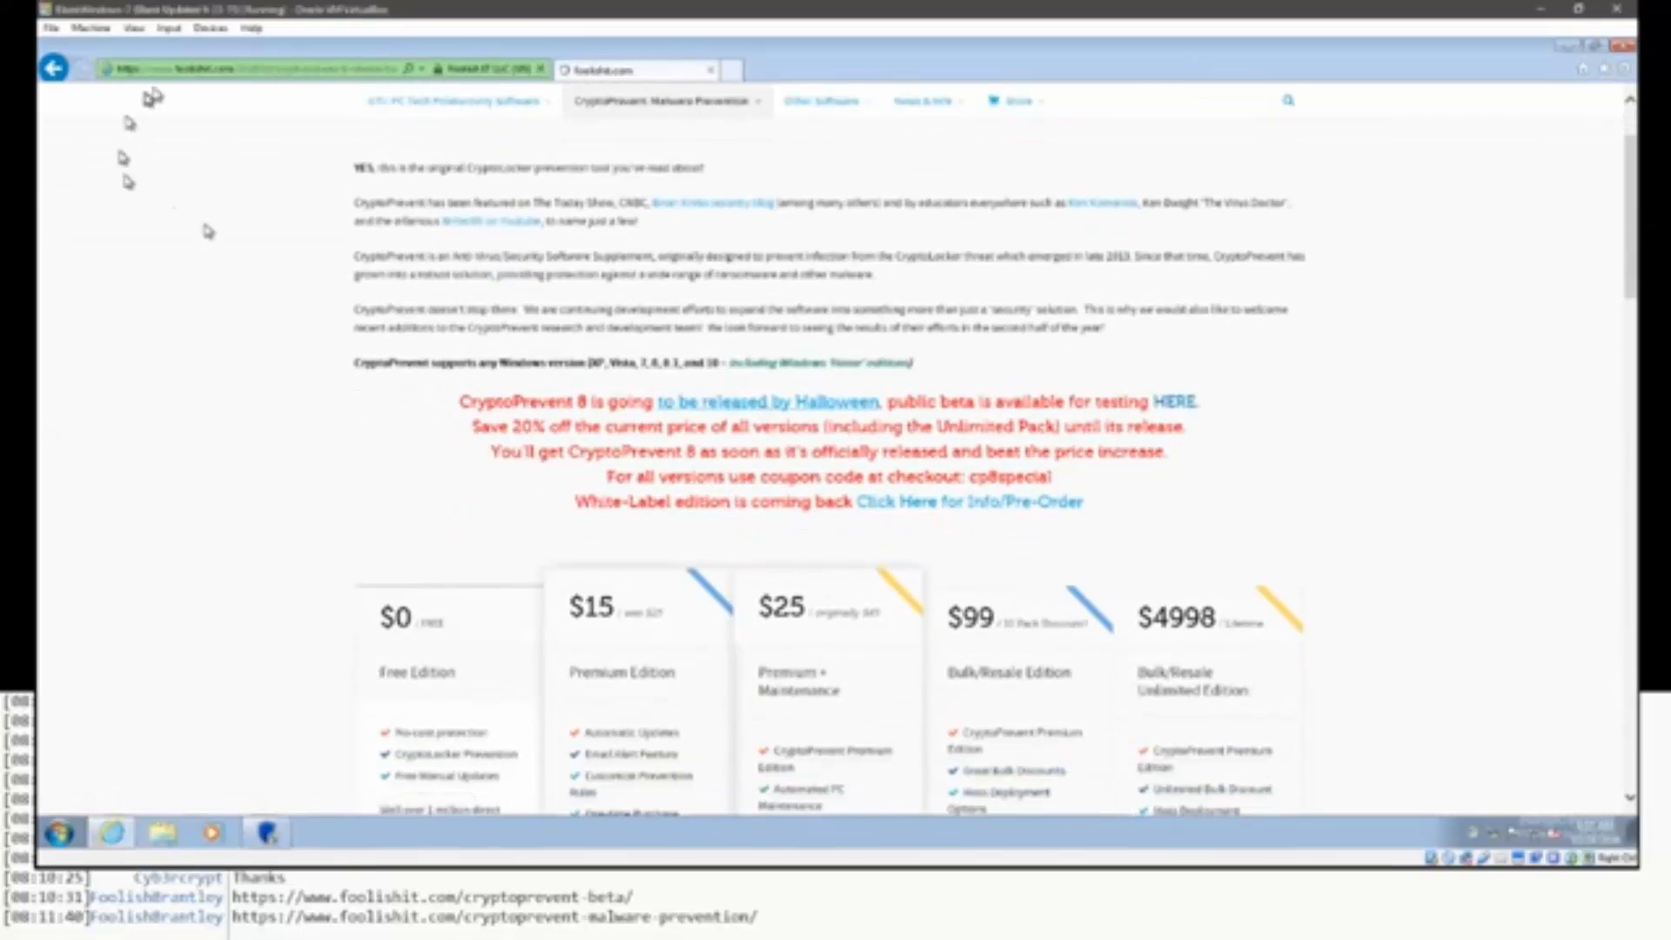
pyautogui.click(232, 74)
pyautogui.rightClick(232, 73)
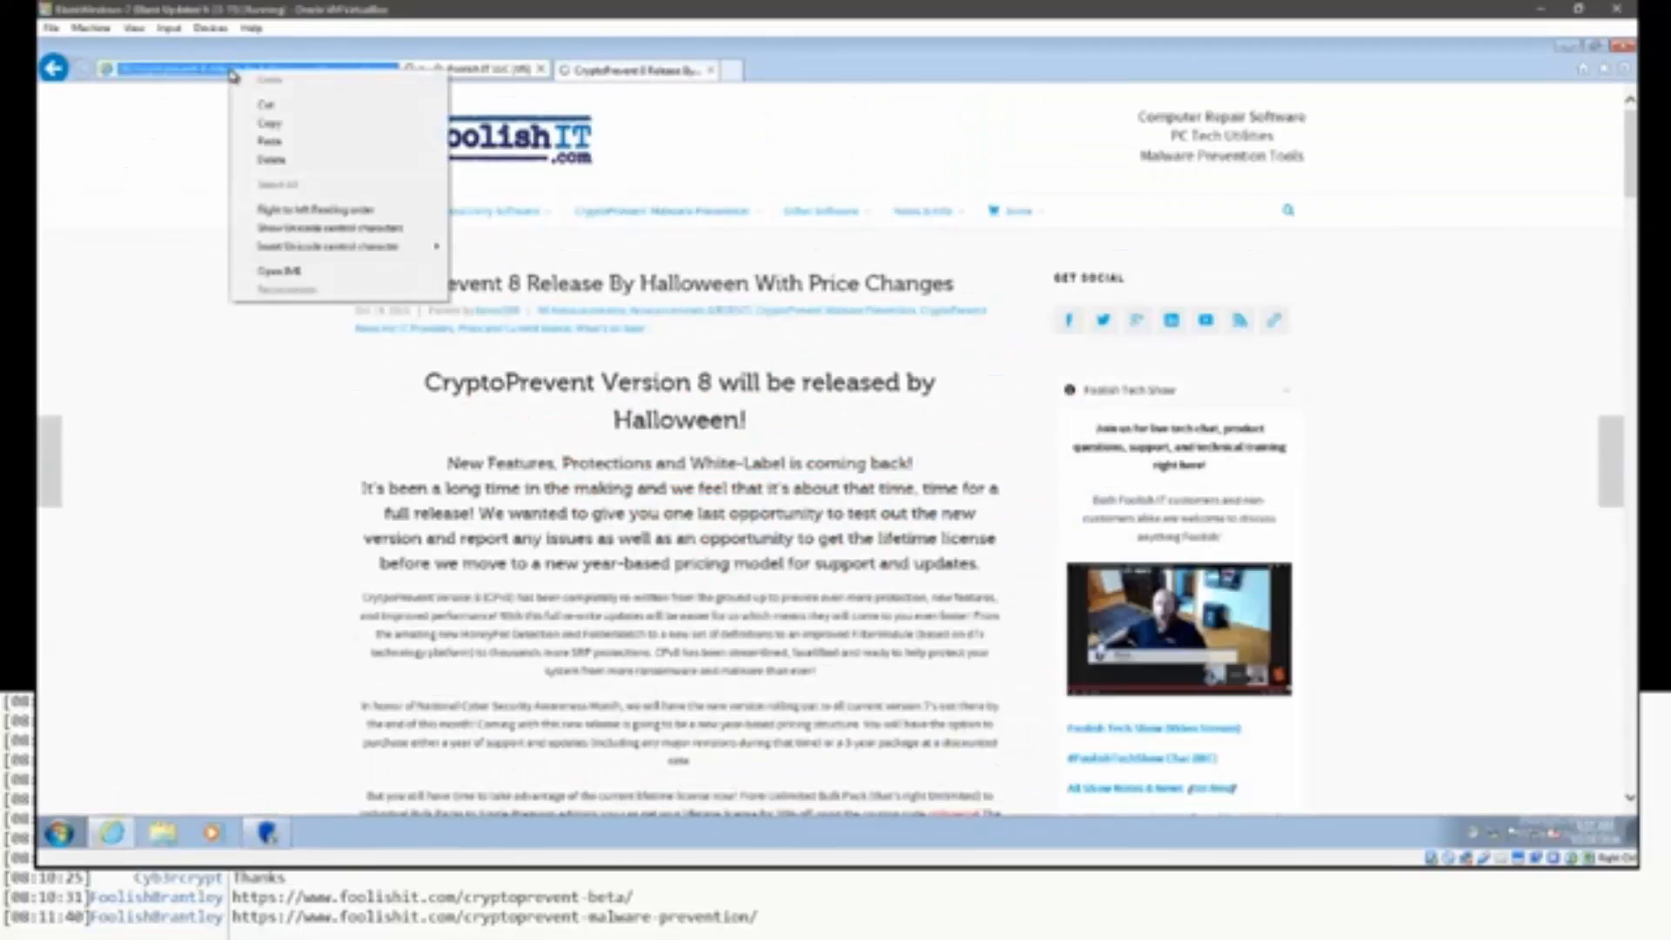
pyautogui.click(265, 126)
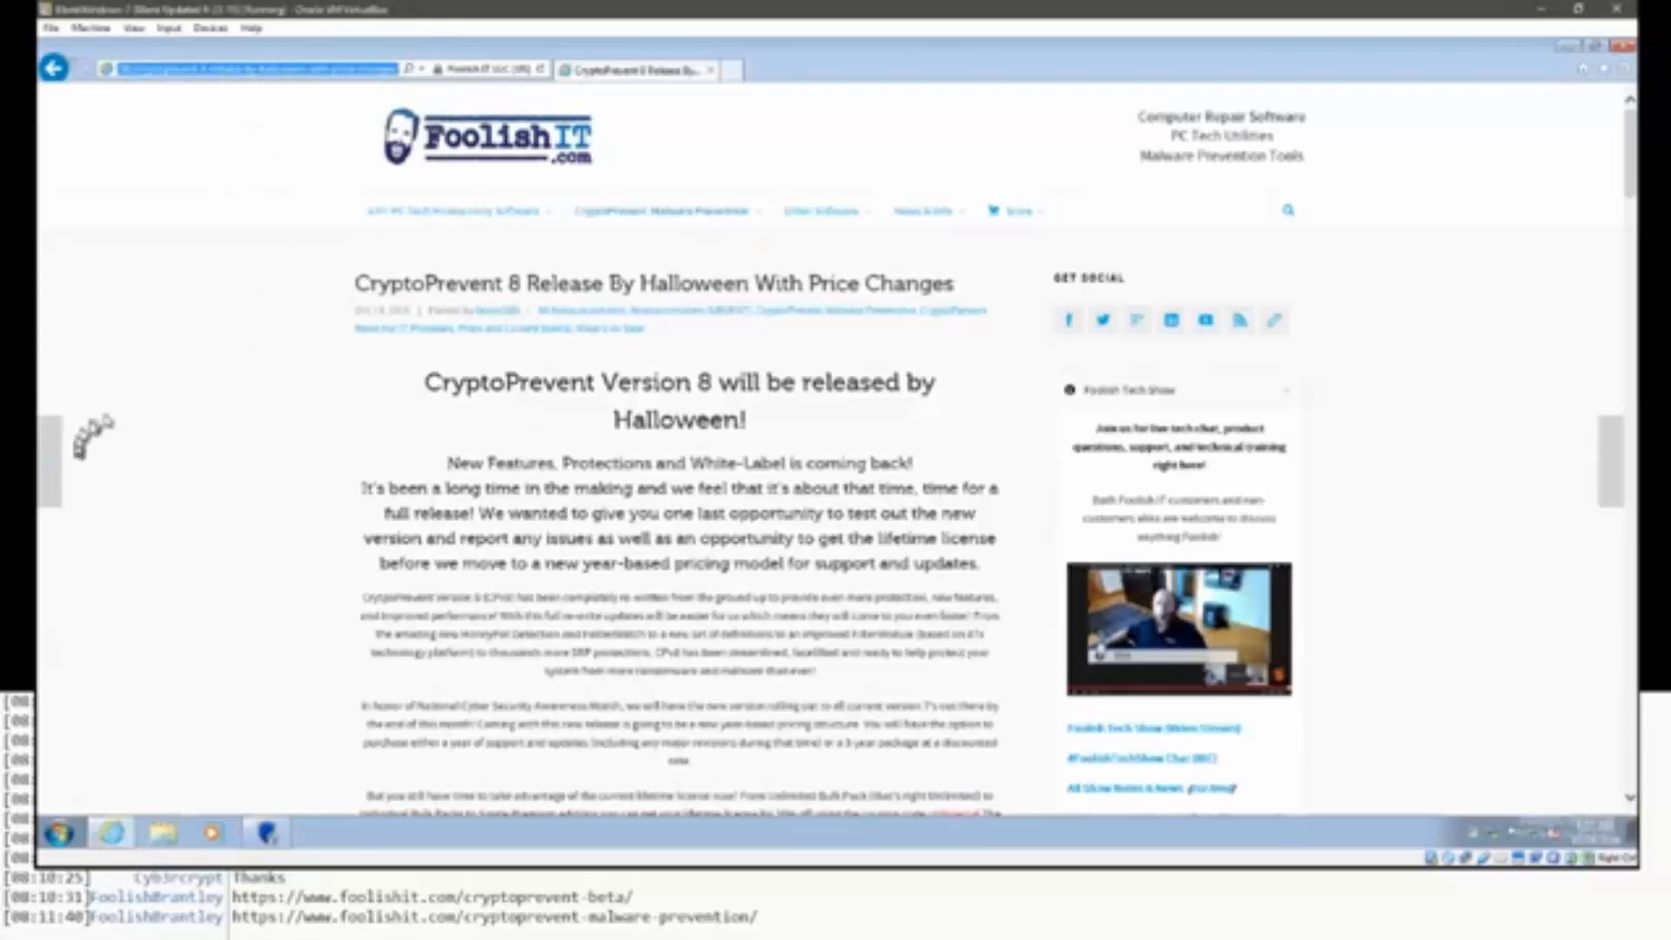
pyautogui.click(203, 358)
# Skim the release article's feature descriptions and year-based pricing, and close the browser.
pyautogui.scroll(-1, 203, 359)
pyautogui.scroll(-20, 203, 359)
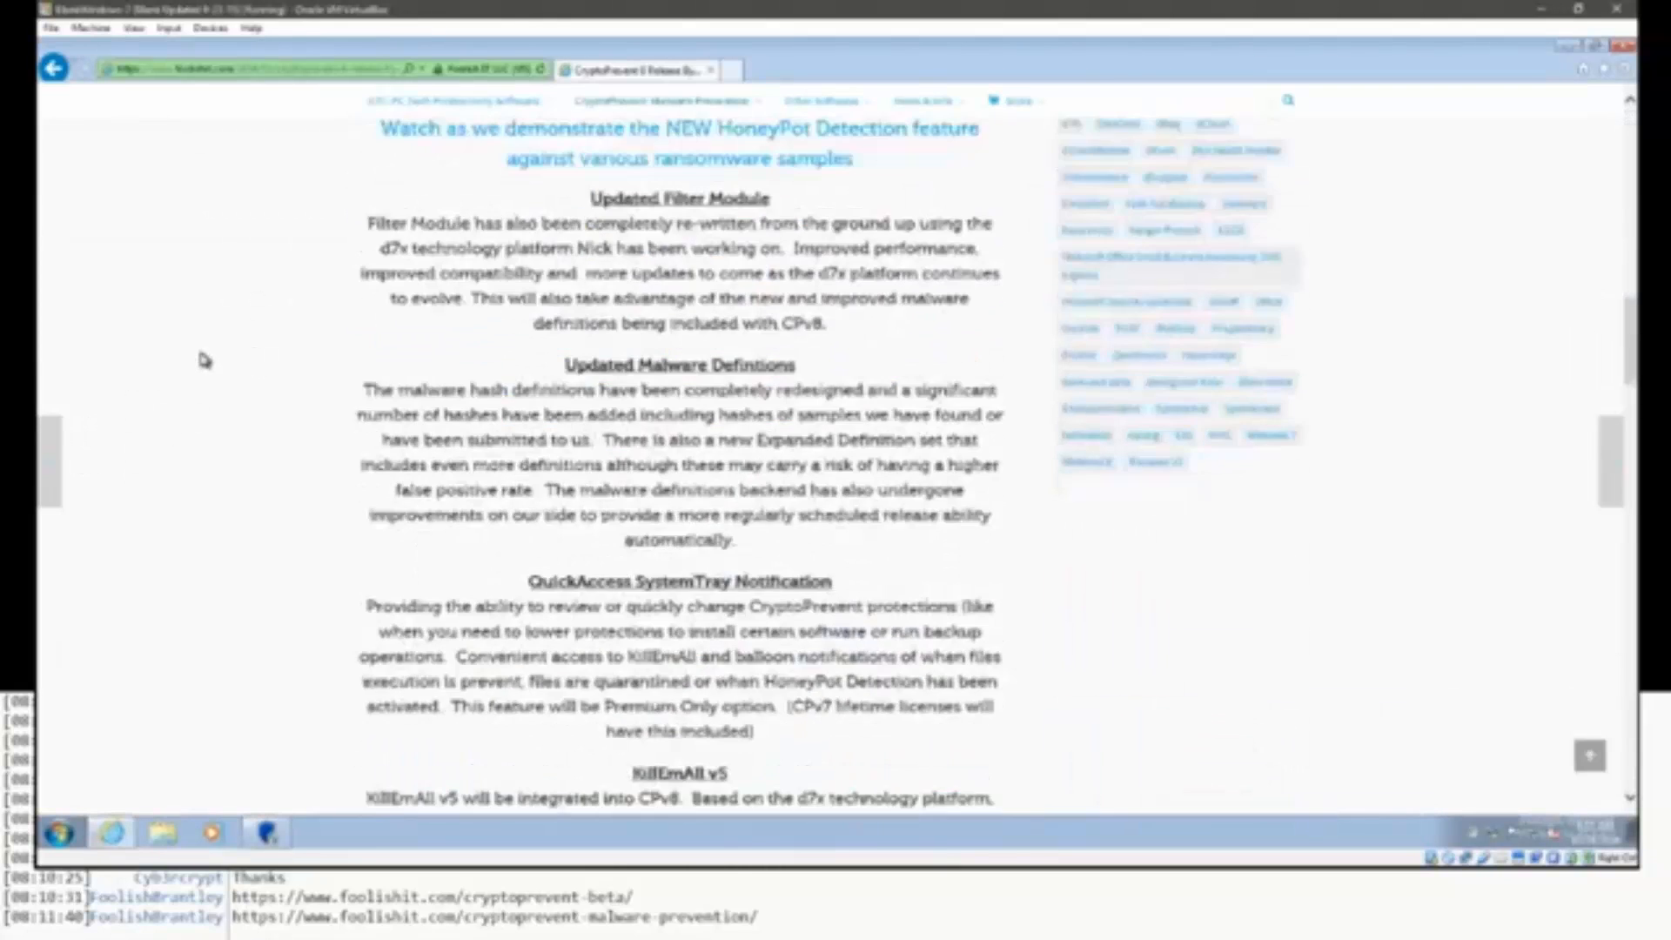
pyautogui.scroll(8, 202, 359)
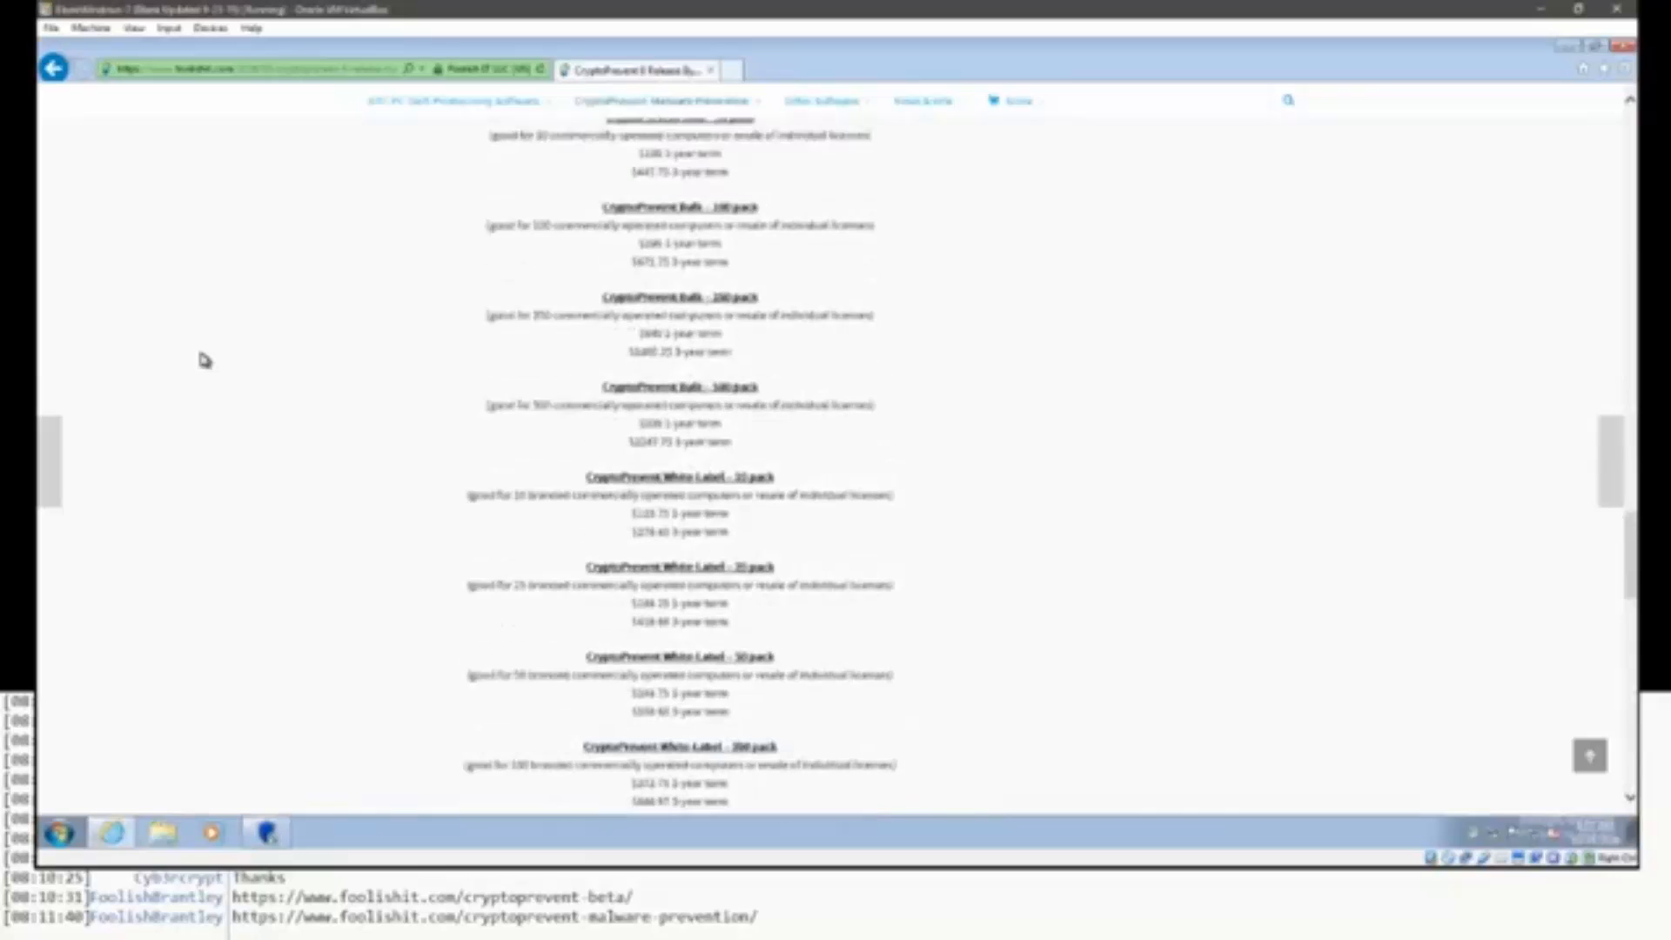
pyautogui.scroll(2, 203, 359)
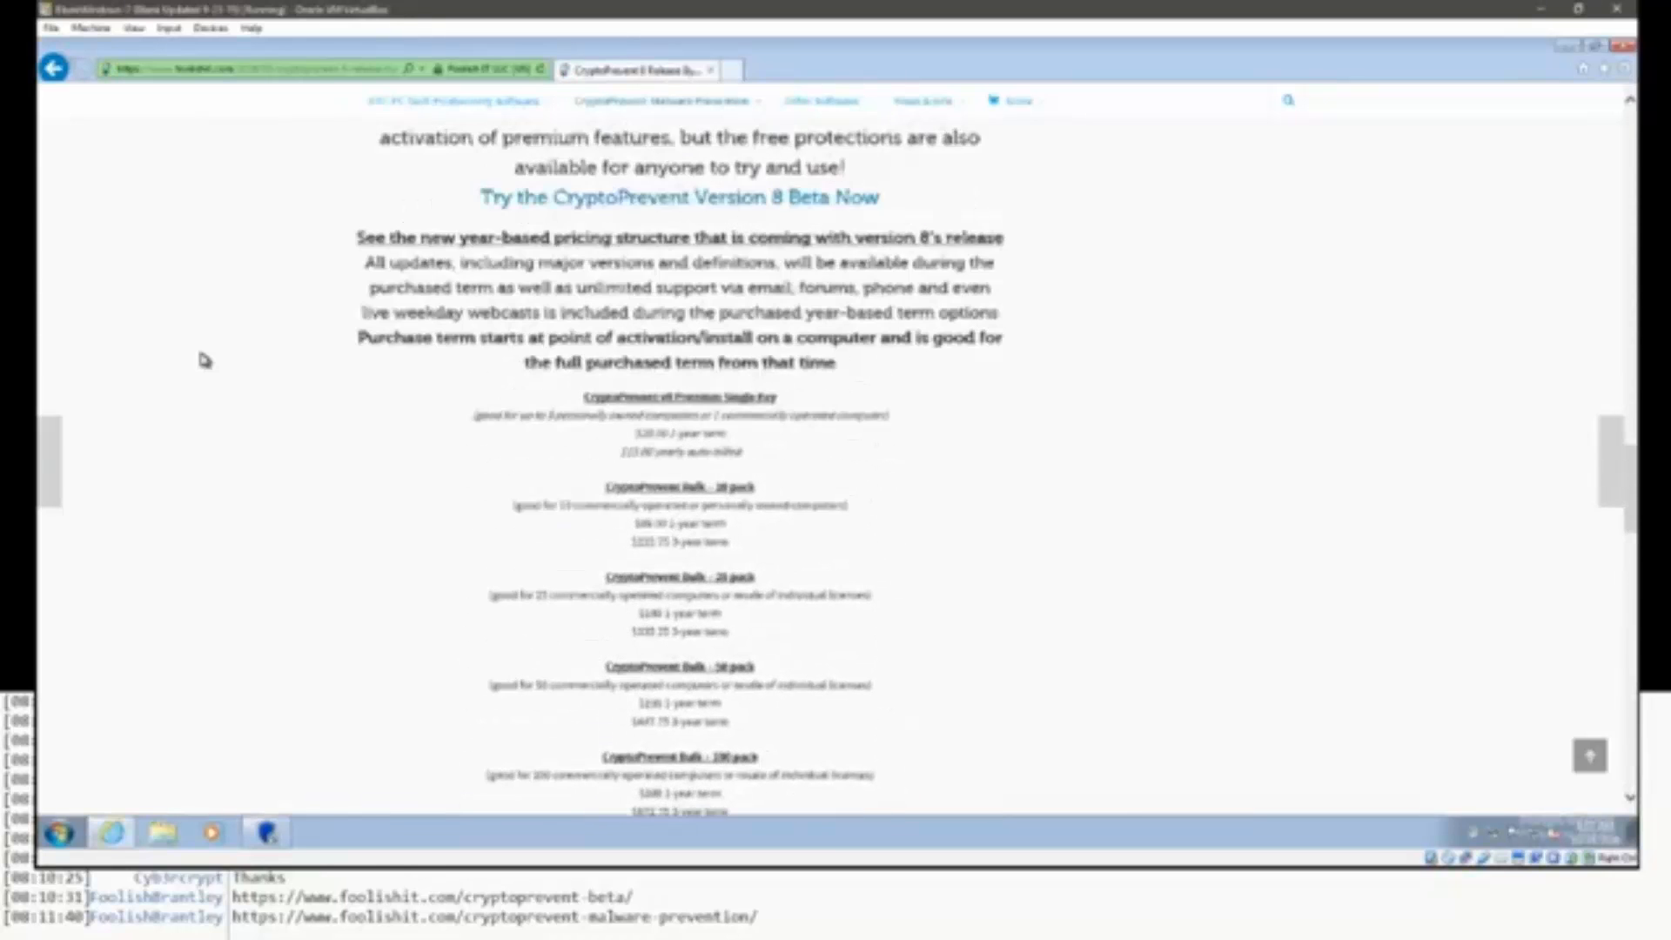
pyautogui.scroll(12, 203, 358)
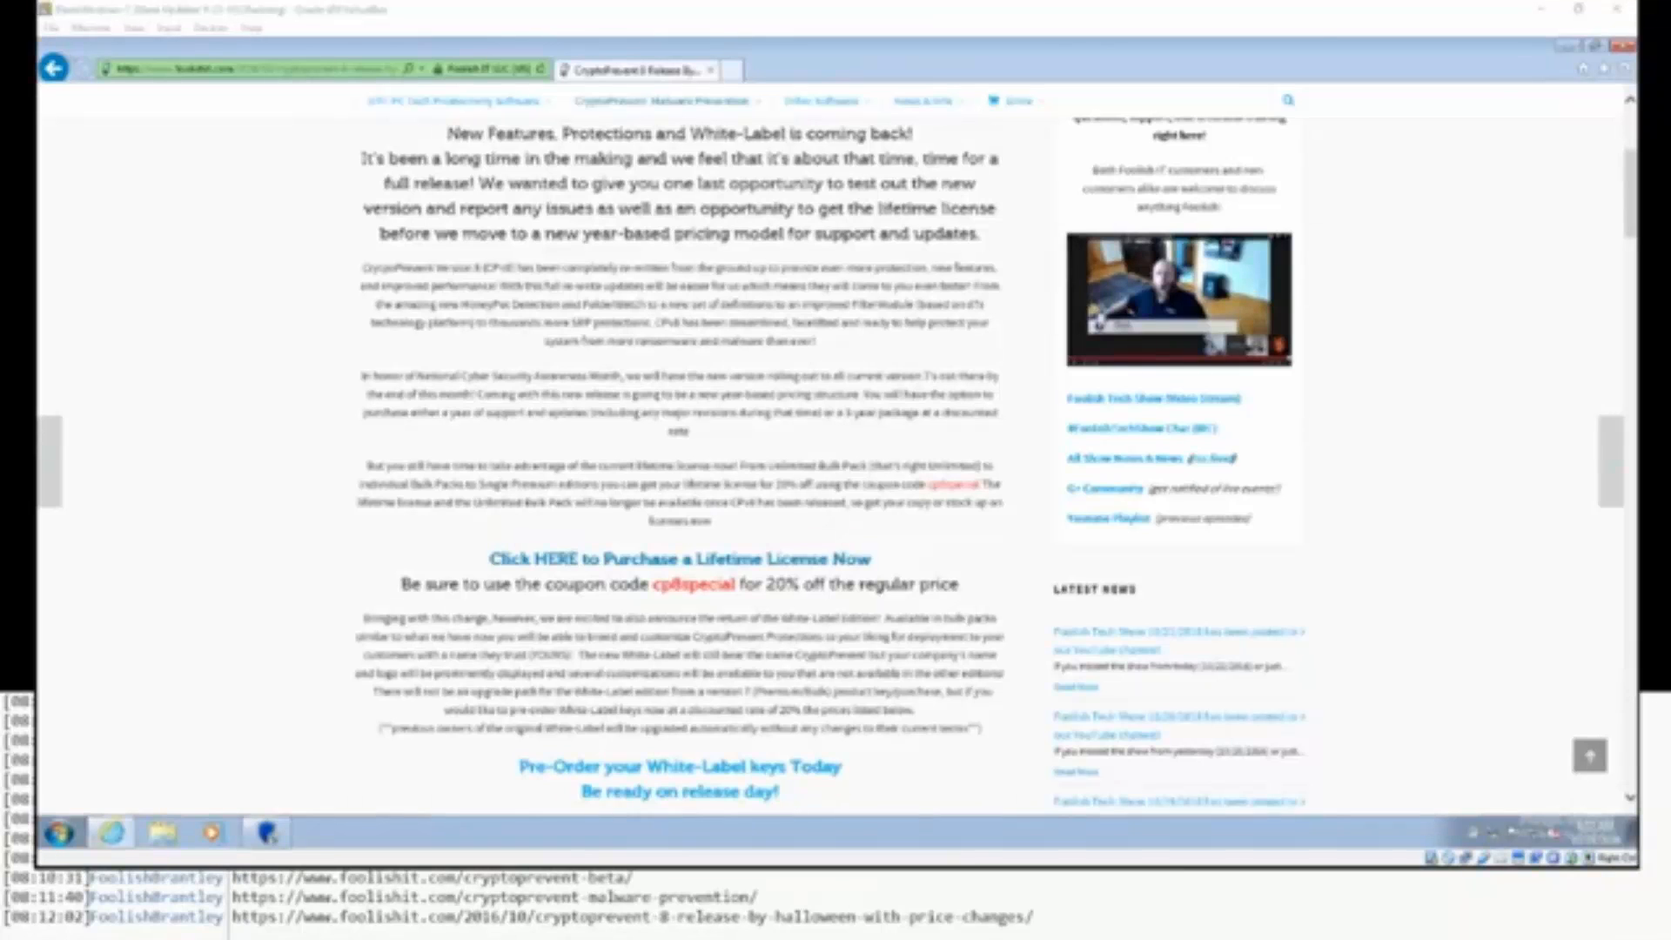
pyautogui.click(1622, 46)
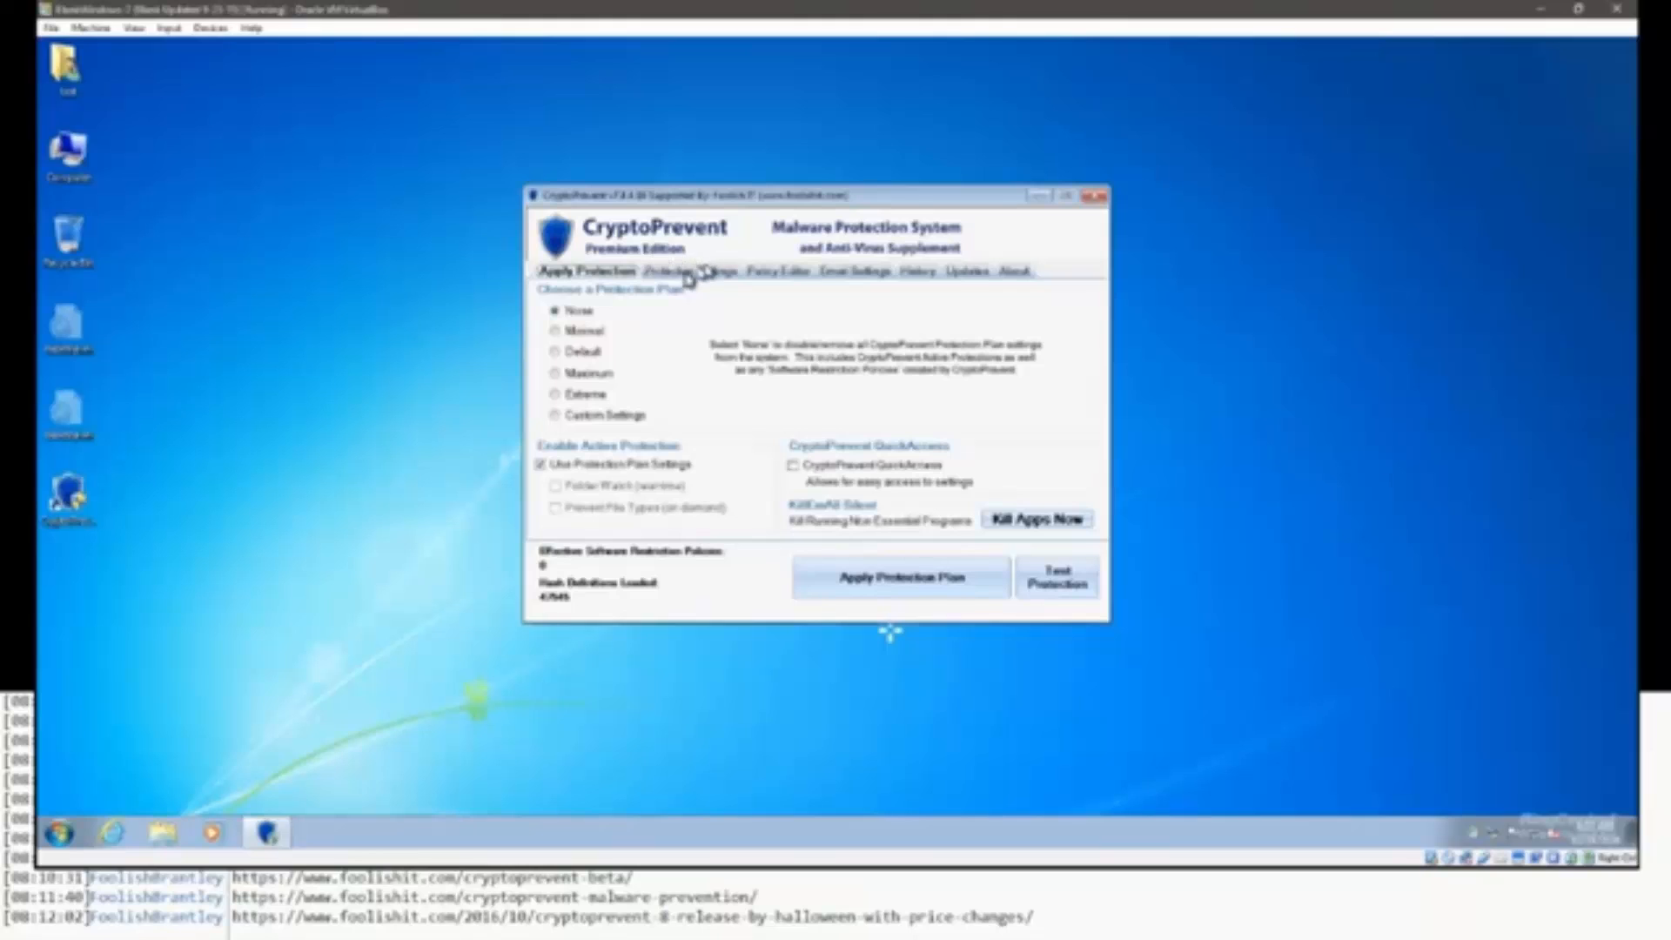
# Preview the Minimal, Default, Maximum, Extreme and Custom Settings protection plans in turn, declining the QuickAccess tray icon for Extreme.
pyautogui.click(584, 336)
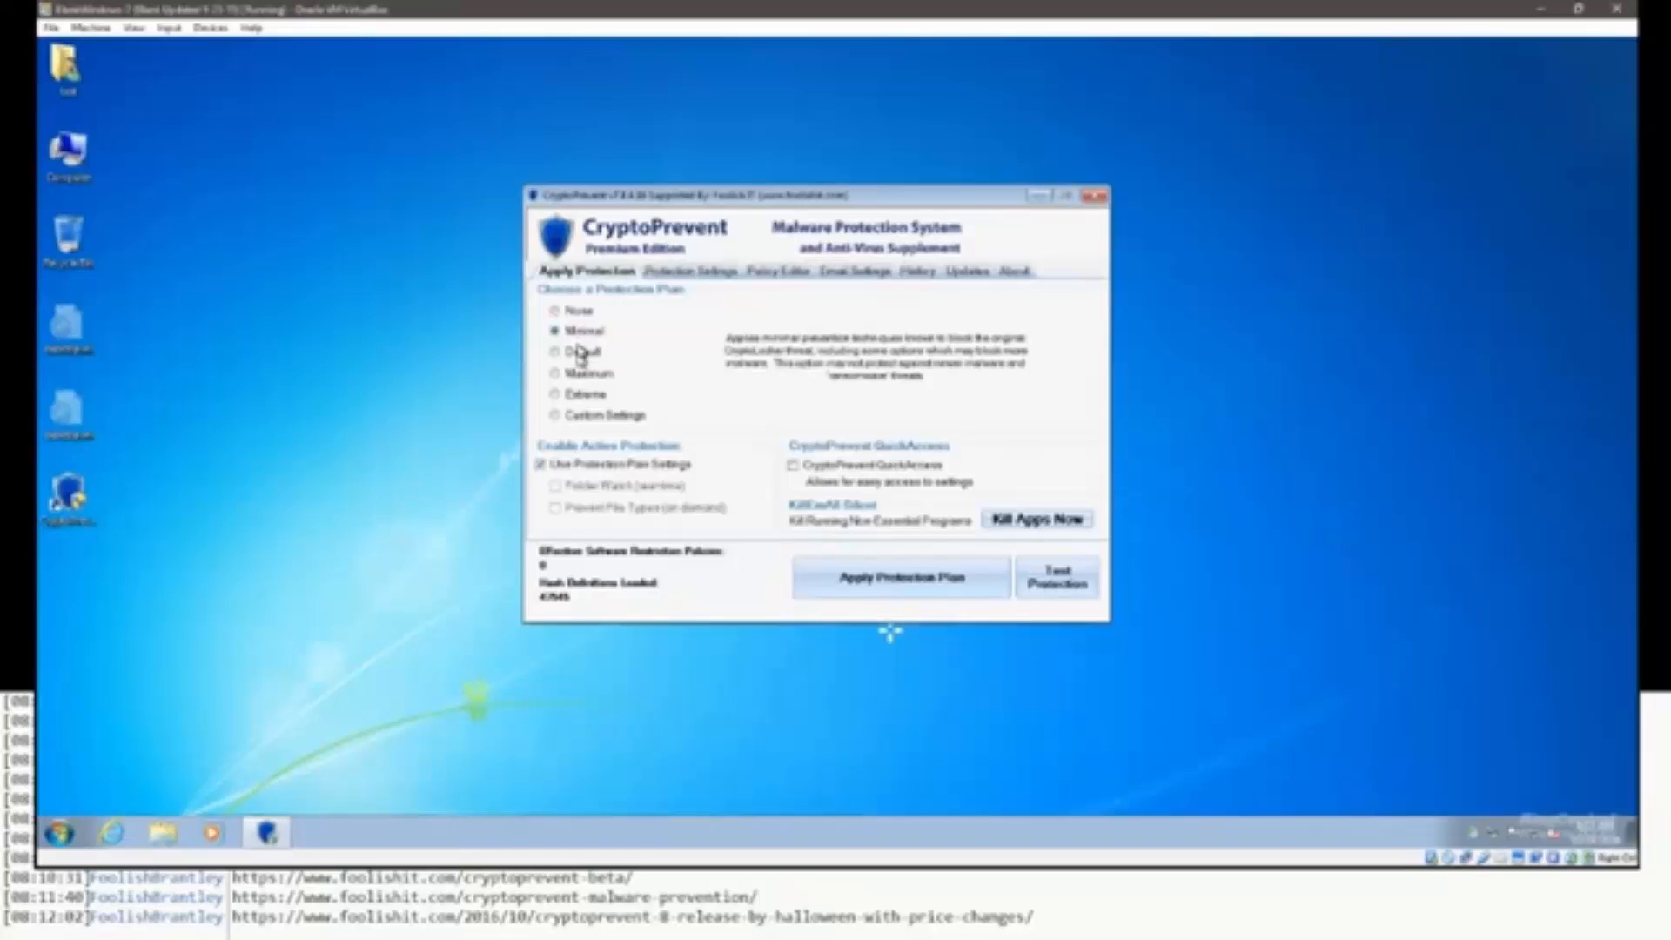
pyautogui.click(580, 353)
pyautogui.click(582, 380)
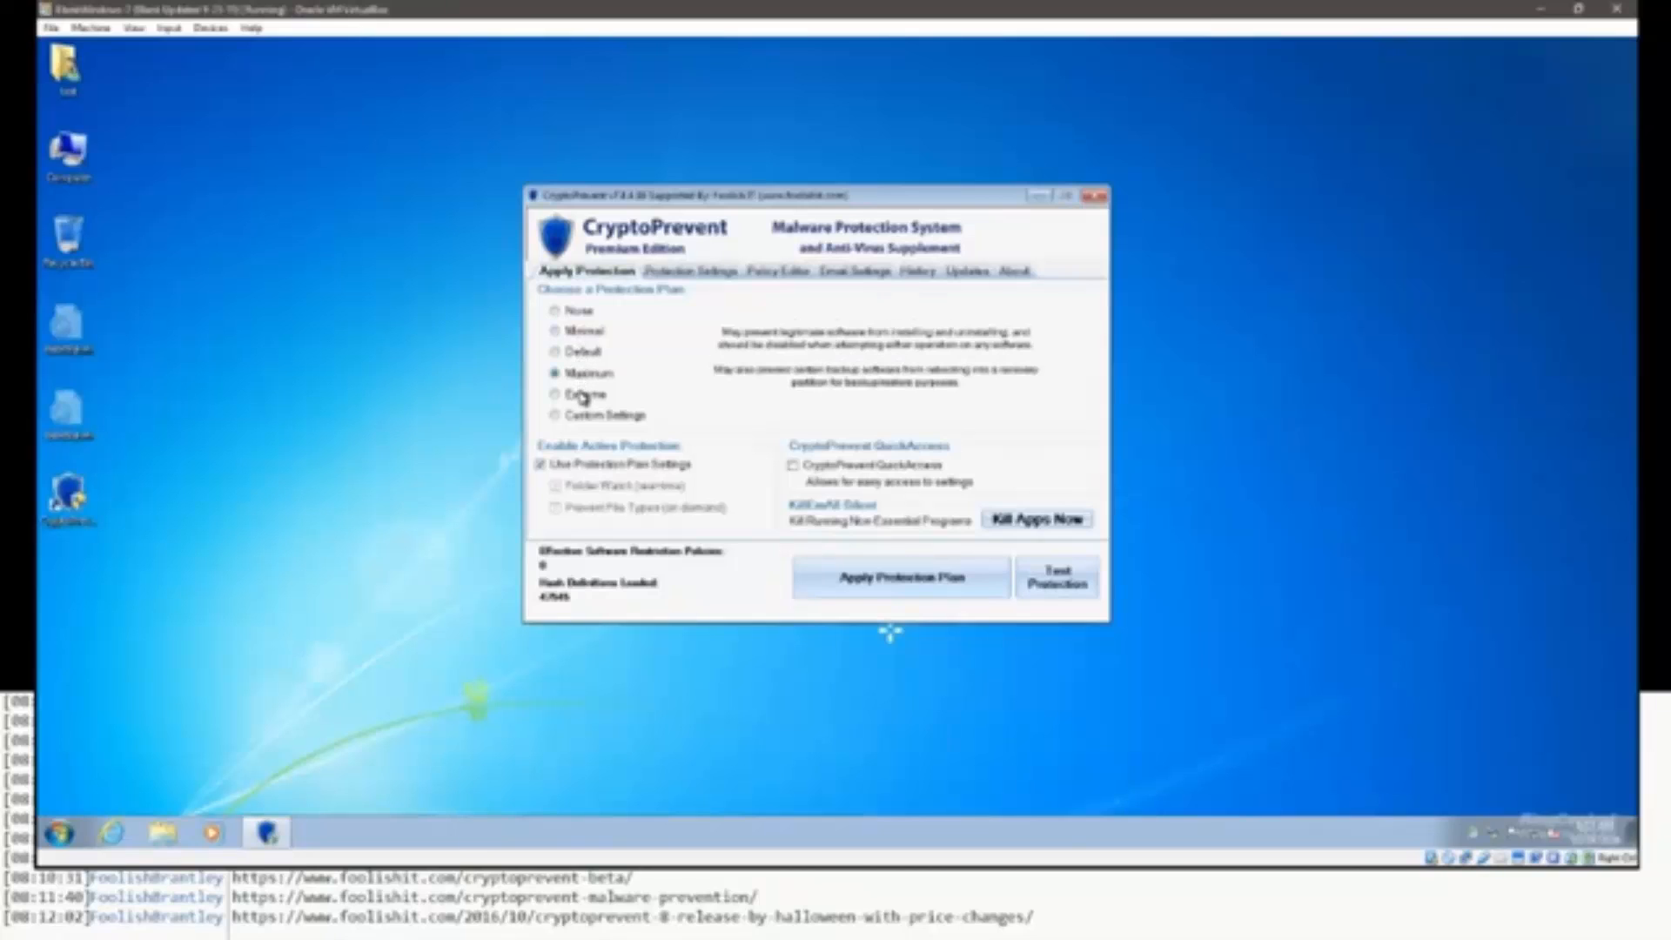
pyautogui.click(582, 396)
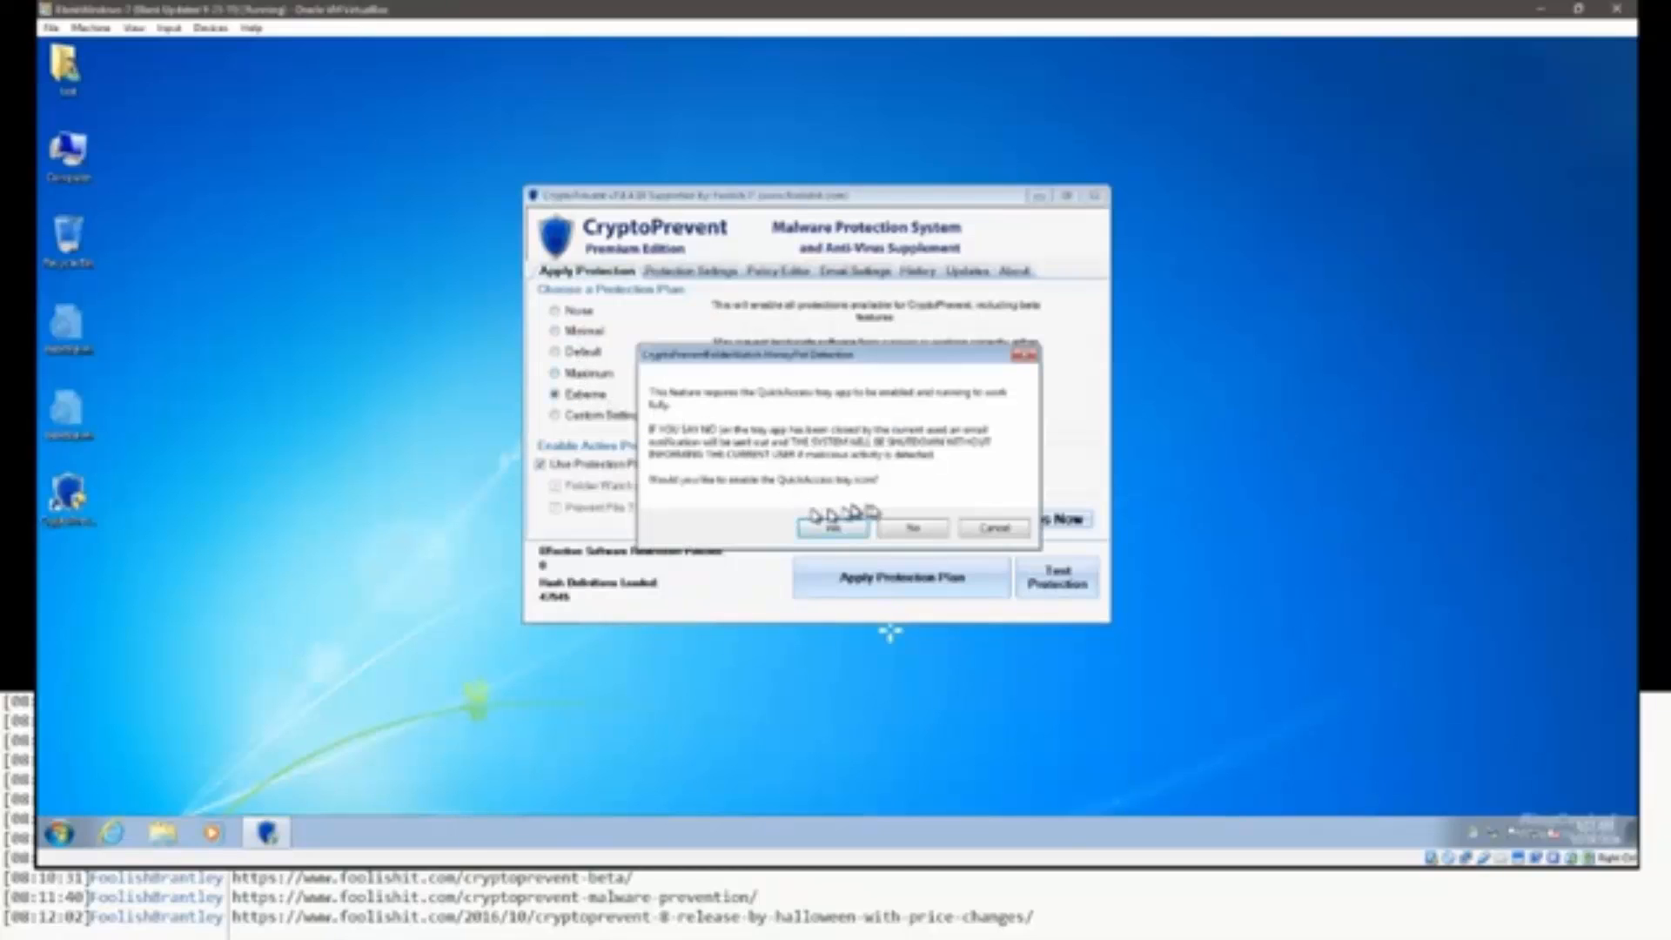
pyautogui.click(908, 529)
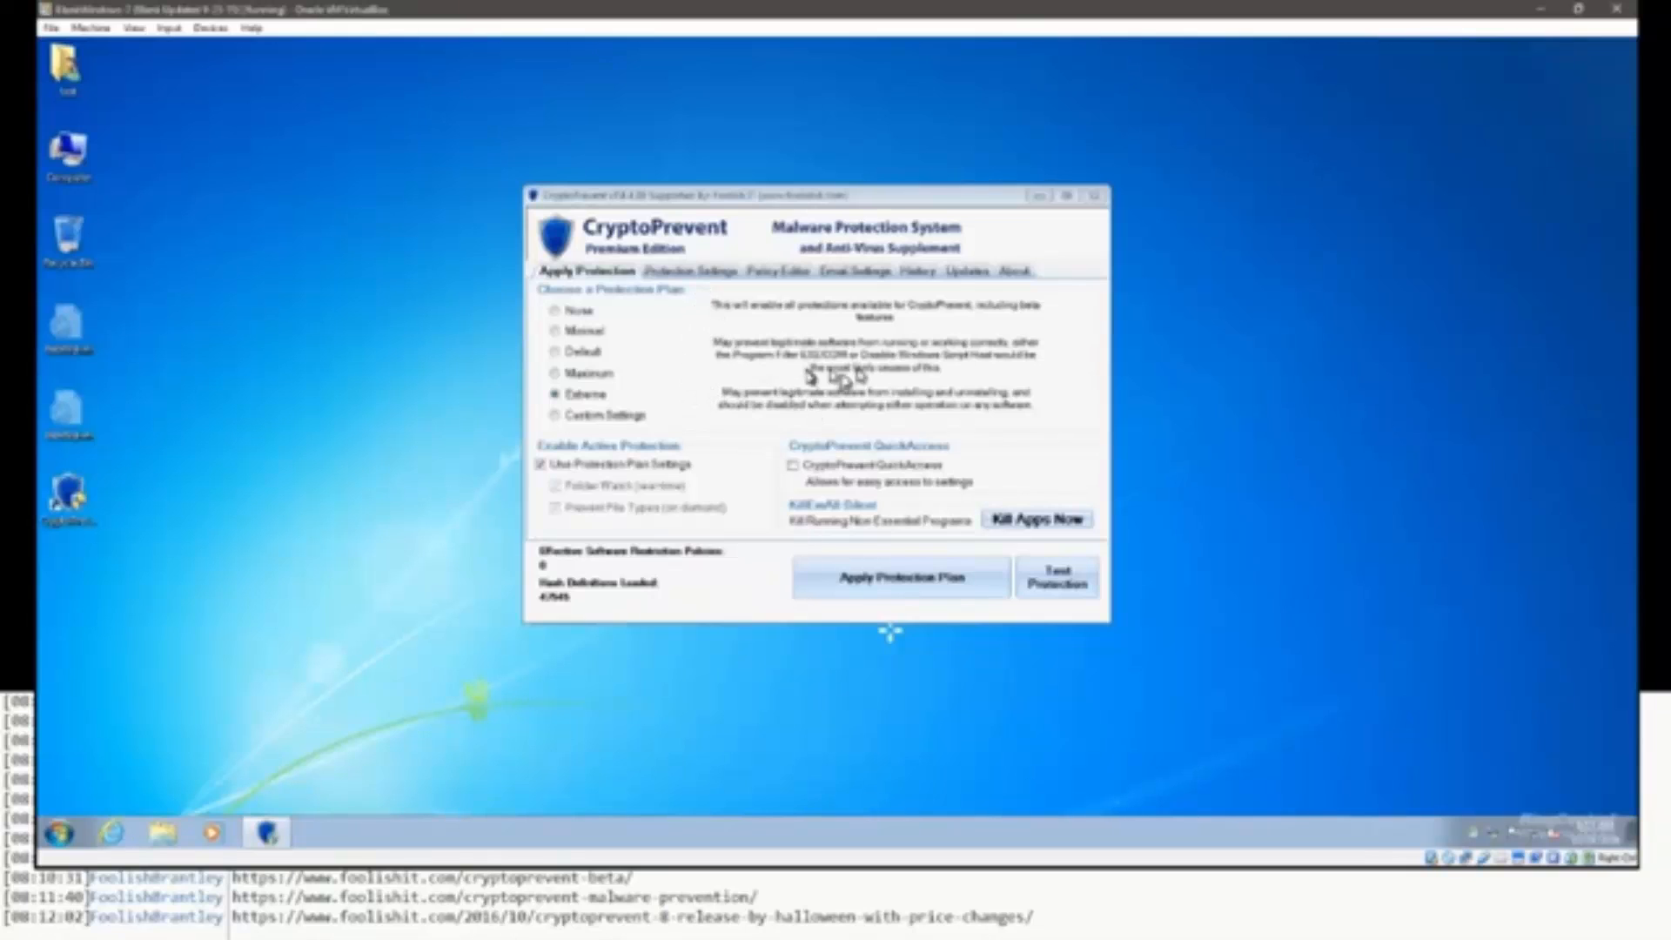
pyautogui.click(565, 414)
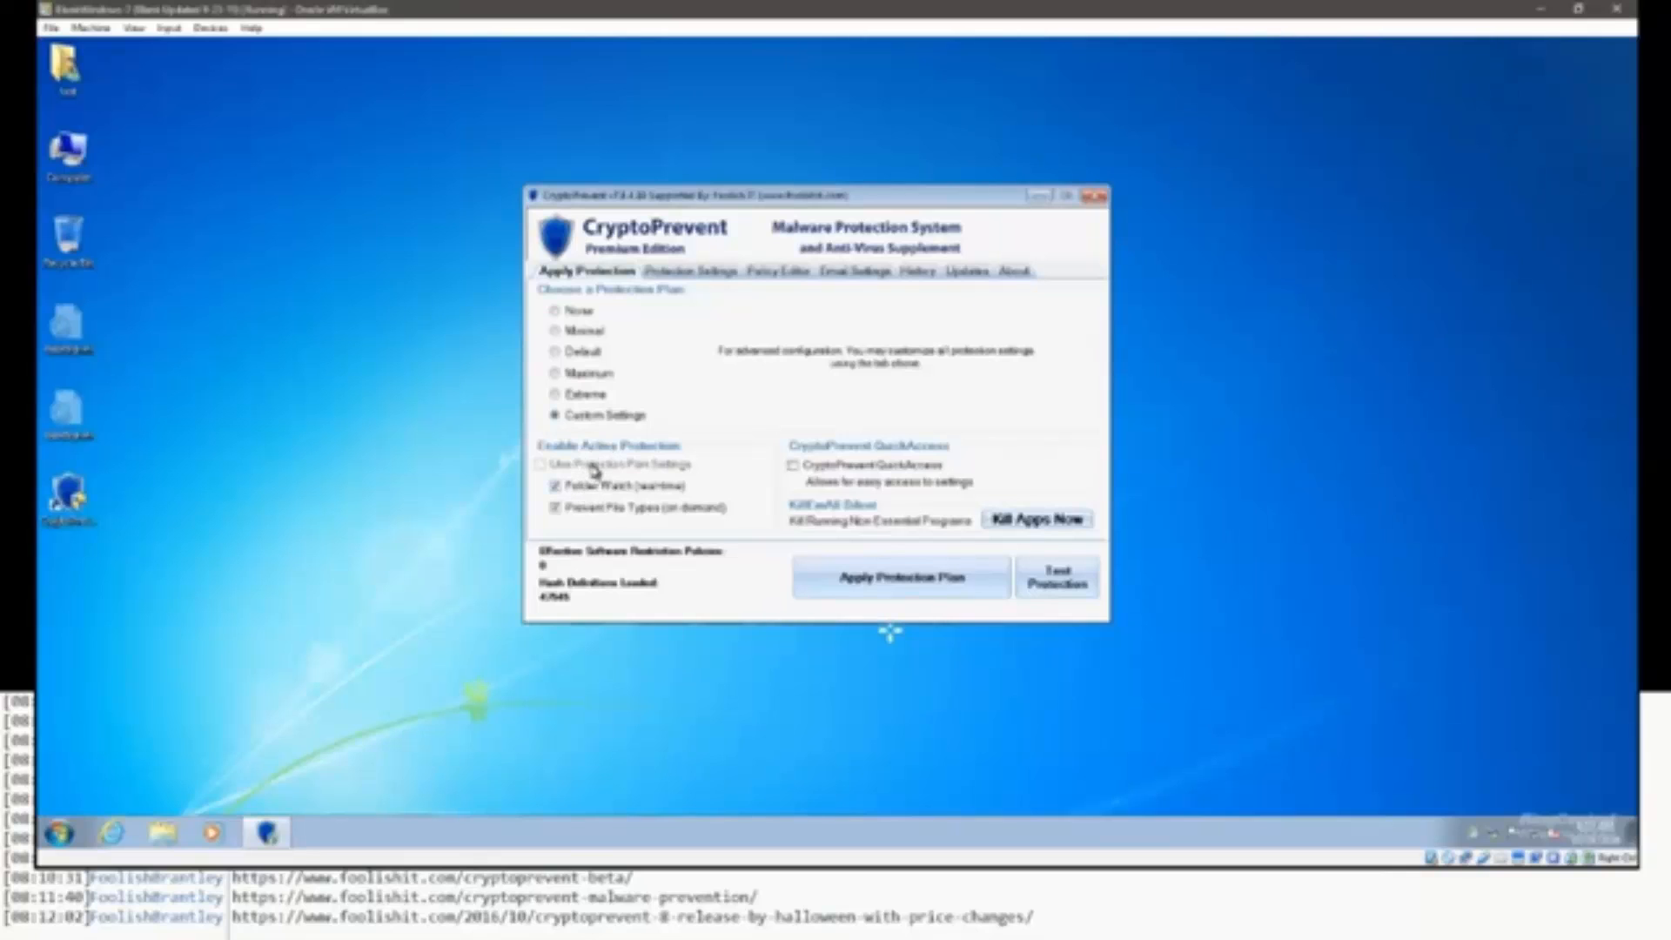
# Compare the Default and Minimal protection plans with Maximum again, and leave the Maximum plan selected.
pyautogui.click(588, 374)
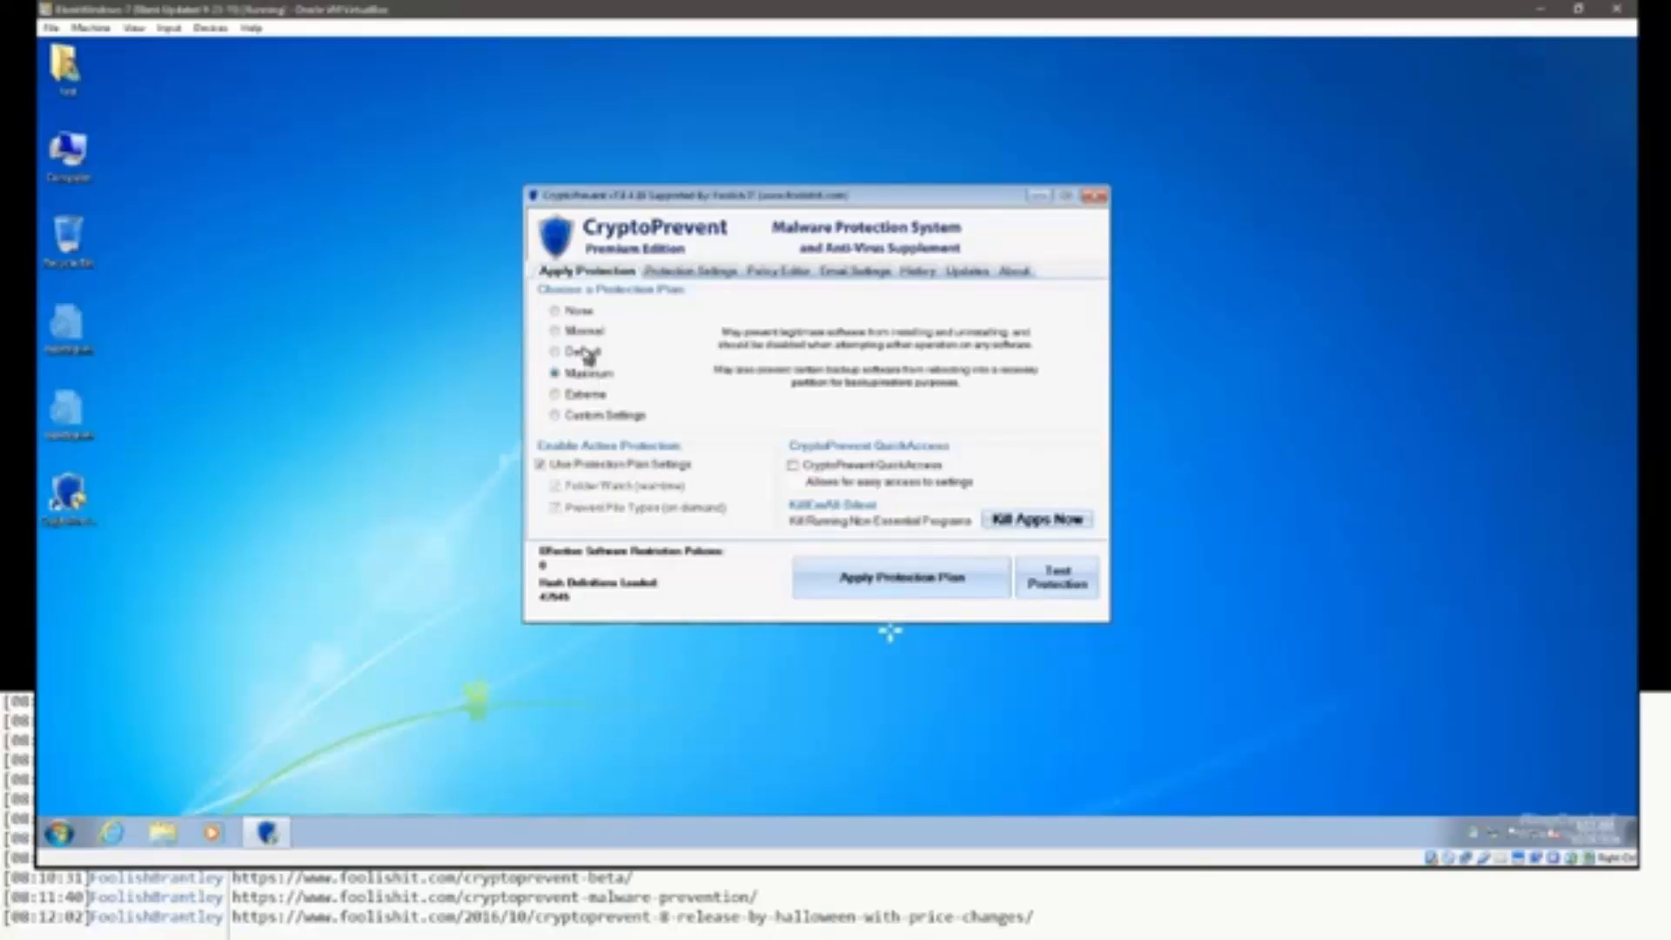
pyautogui.click(583, 351)
pyautogui.click(581, 331)
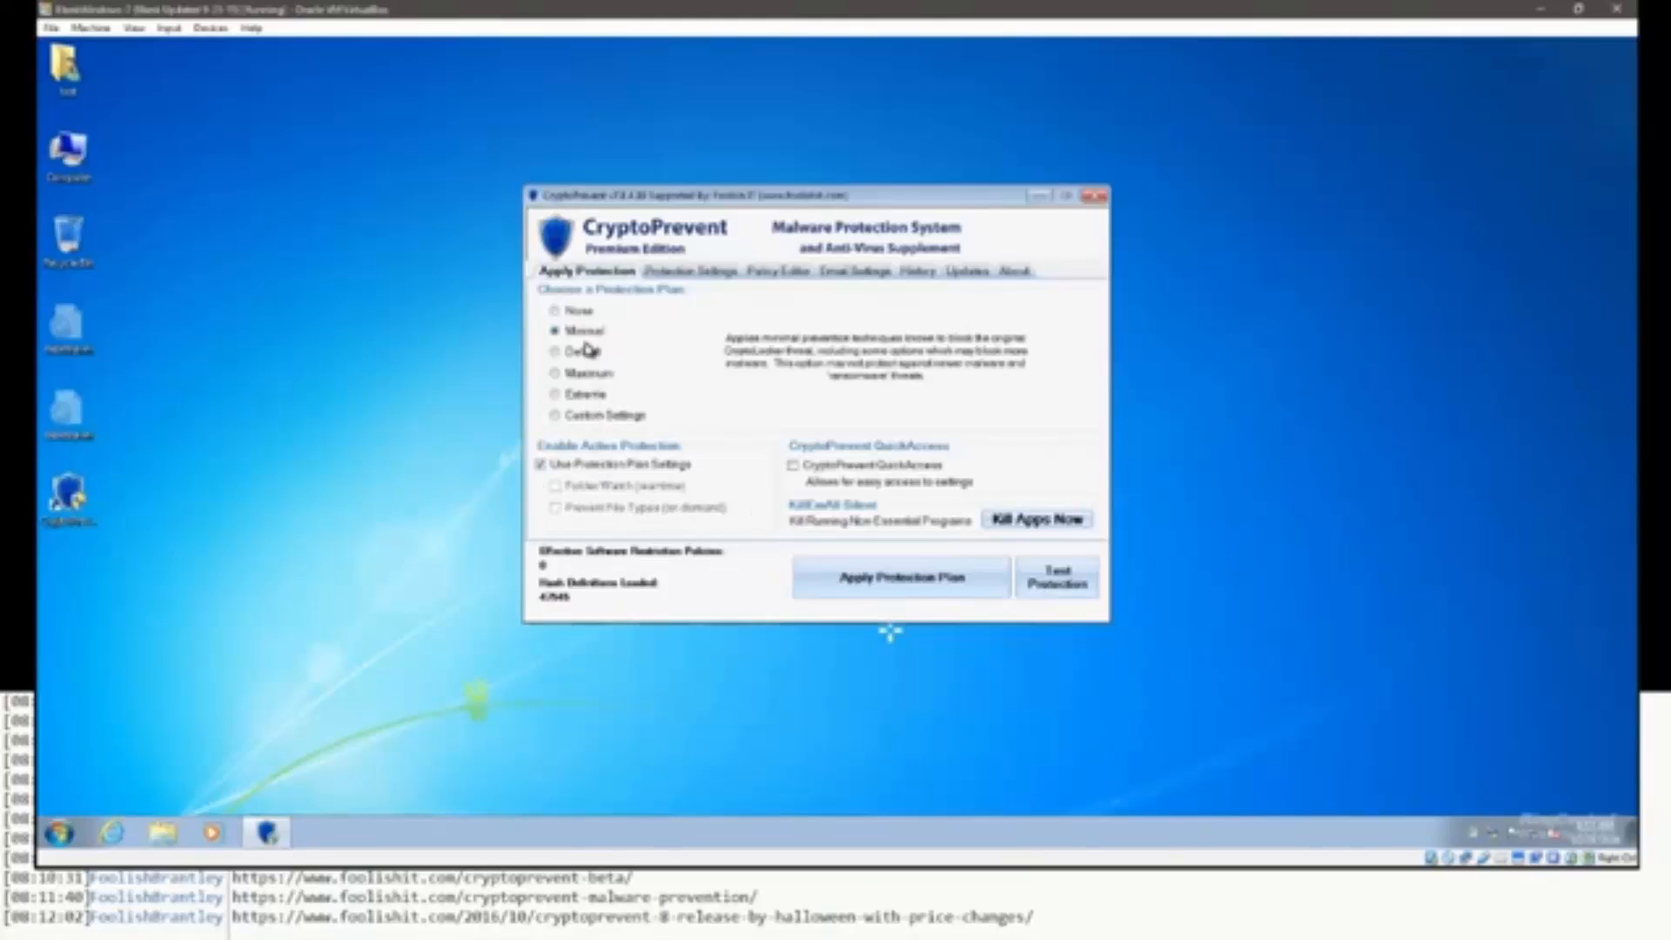
pyautogui.click(566, 362)
pyautogui.click(567, 372)
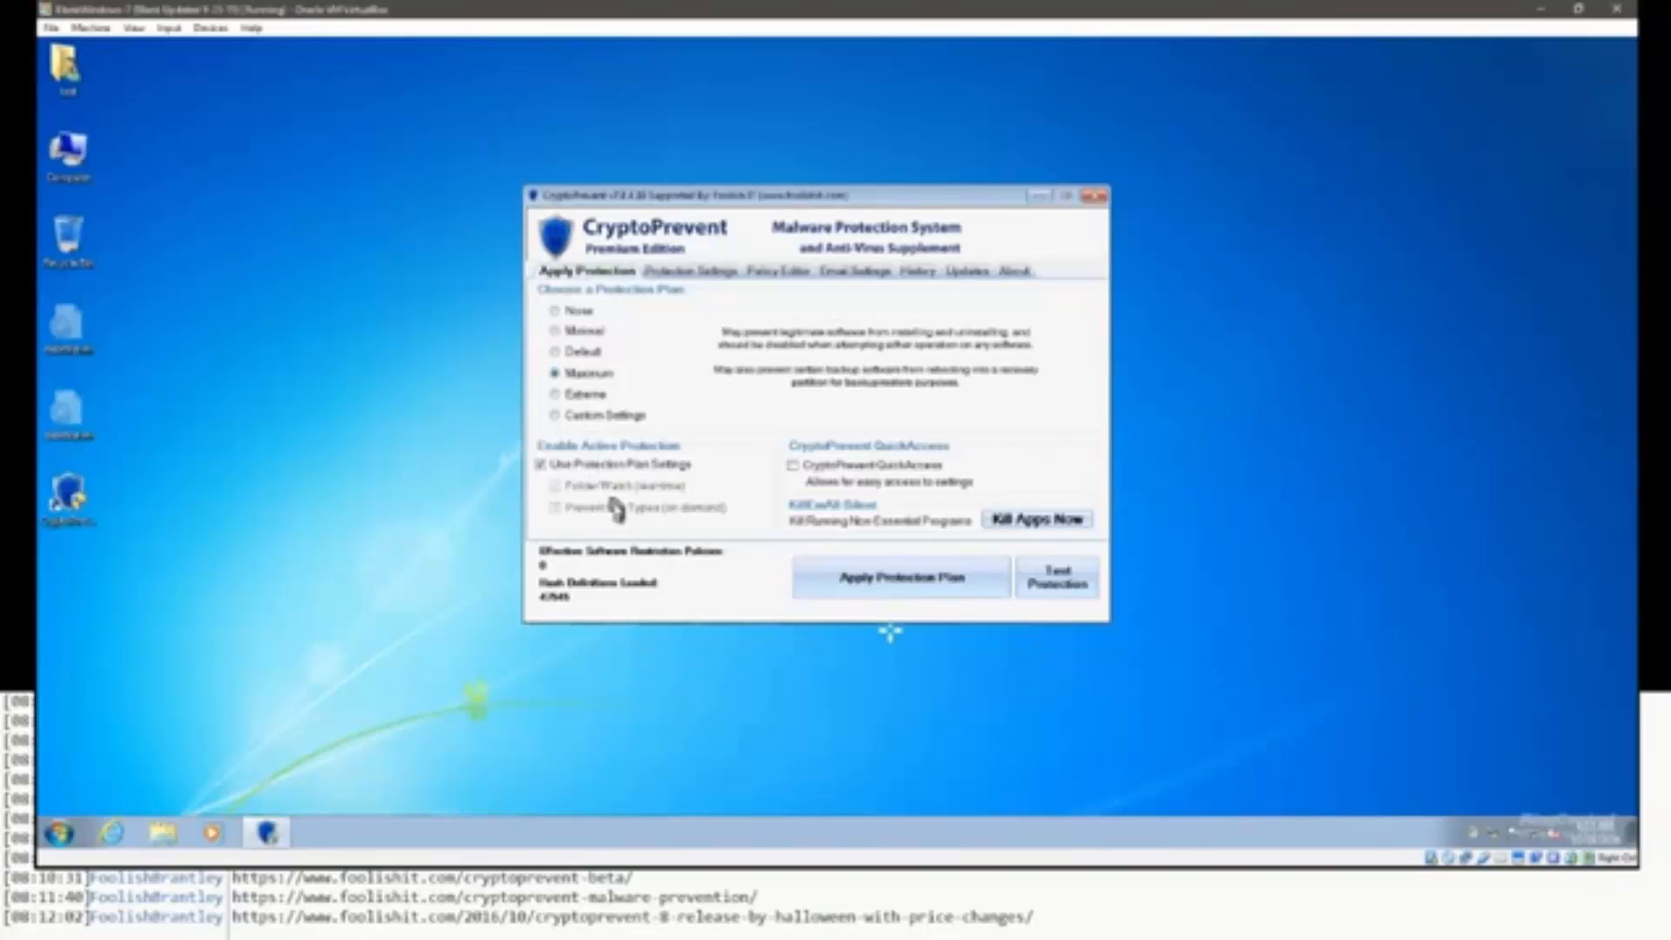
# Enable CryptoPrevent QuickAccess with the Maximum plan selected, and view the options offered by its tray app before dismissing them.
pyautogui.click(591, 416)
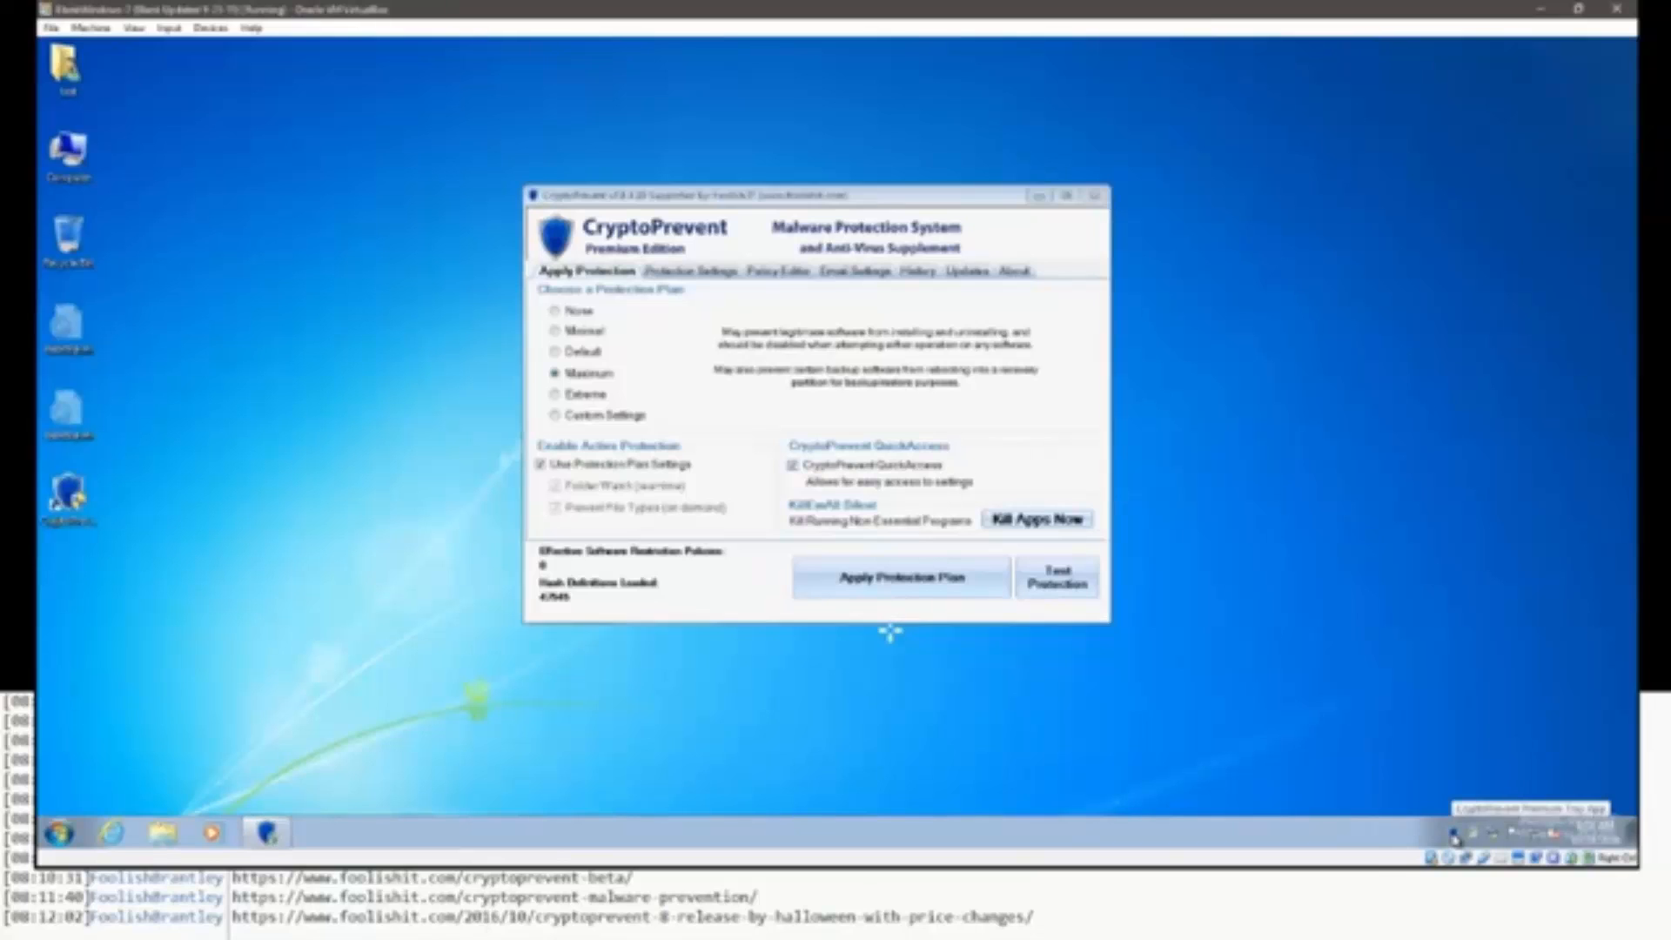
pyautogui.rightClick(1455, 836)
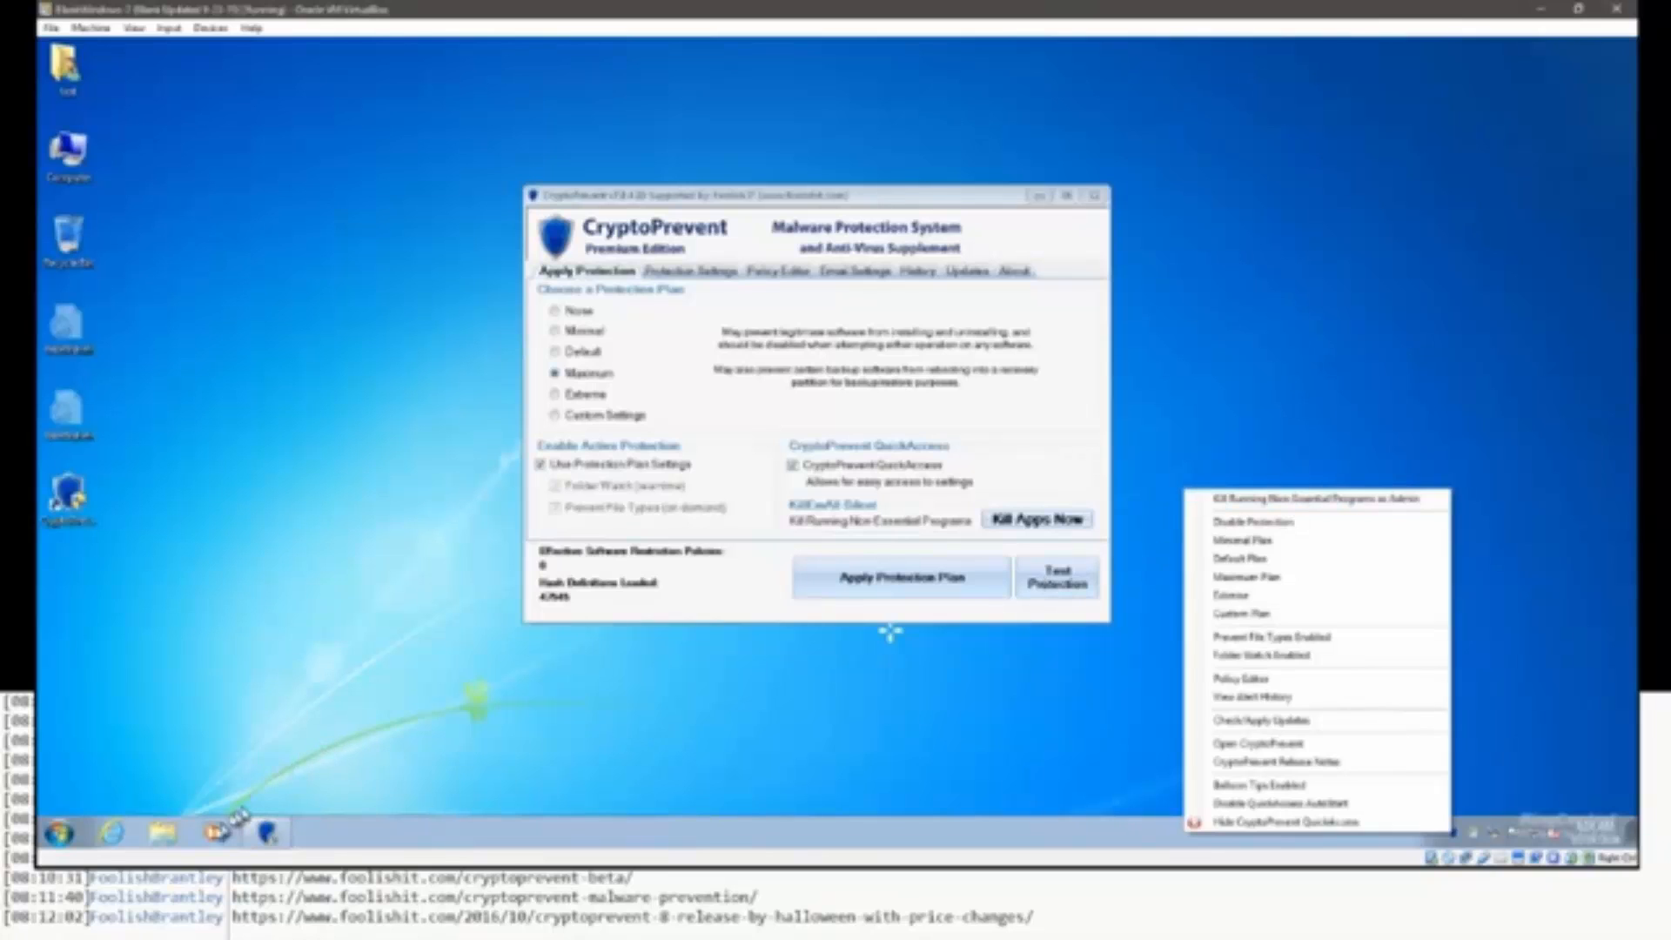
pyautogui.click(216, 834)
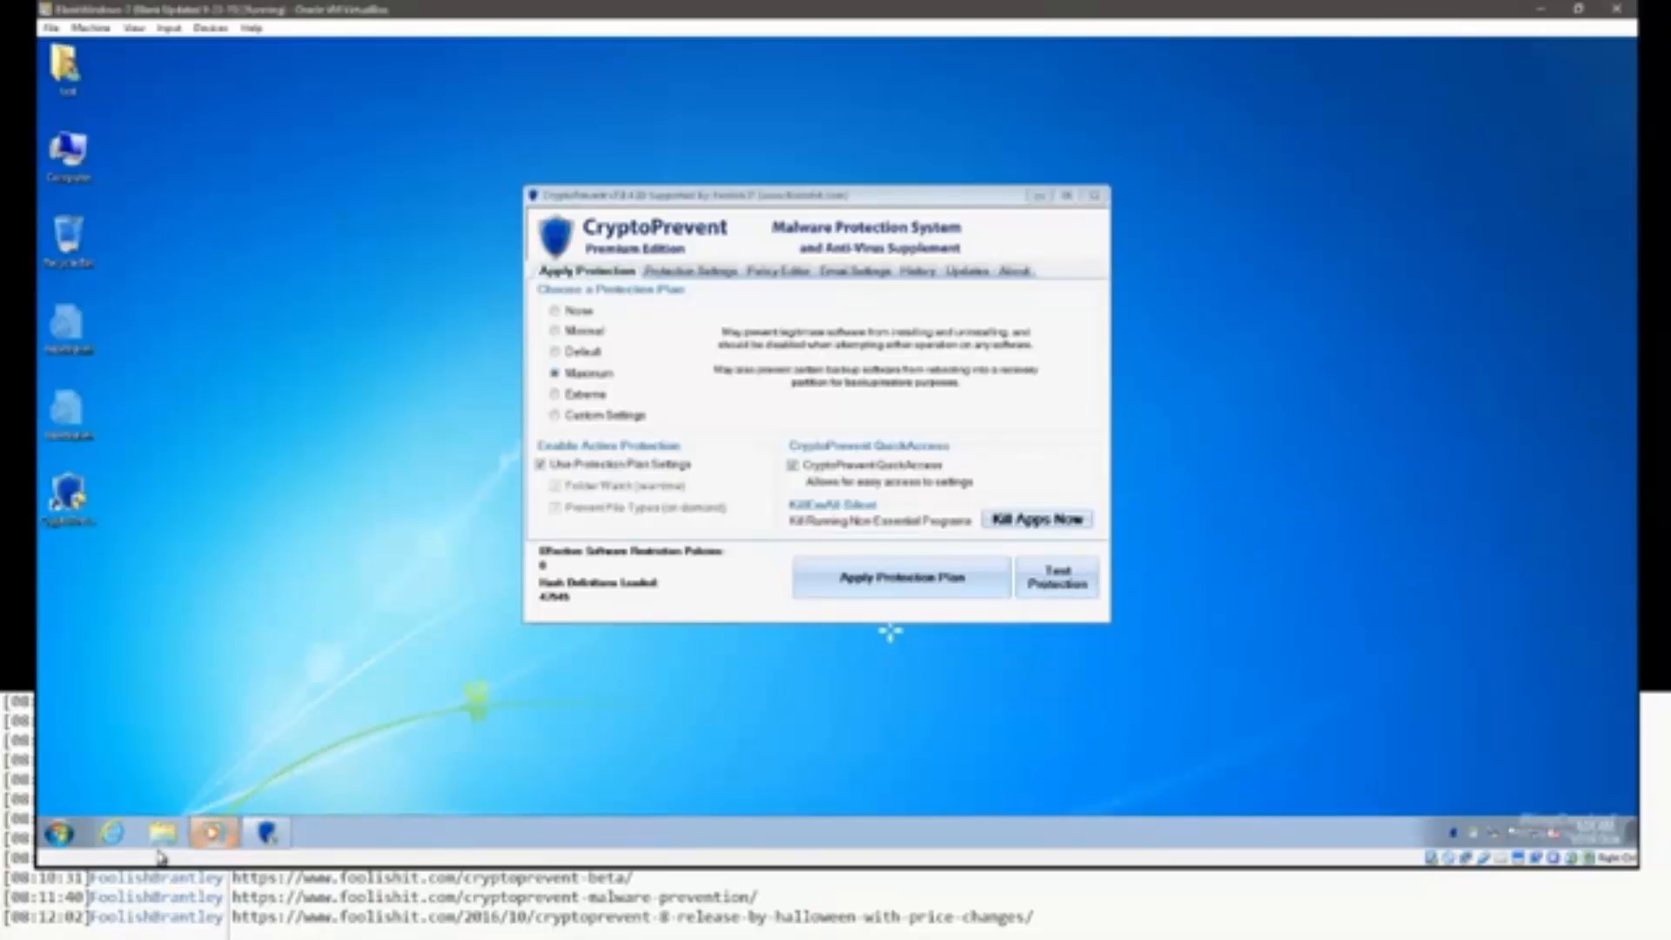
# Open Internet Explorer as a test program, kill running non-essential programs through the QuickAccess tray app, and dismiss the message.
pyautogui.click(113, 834)
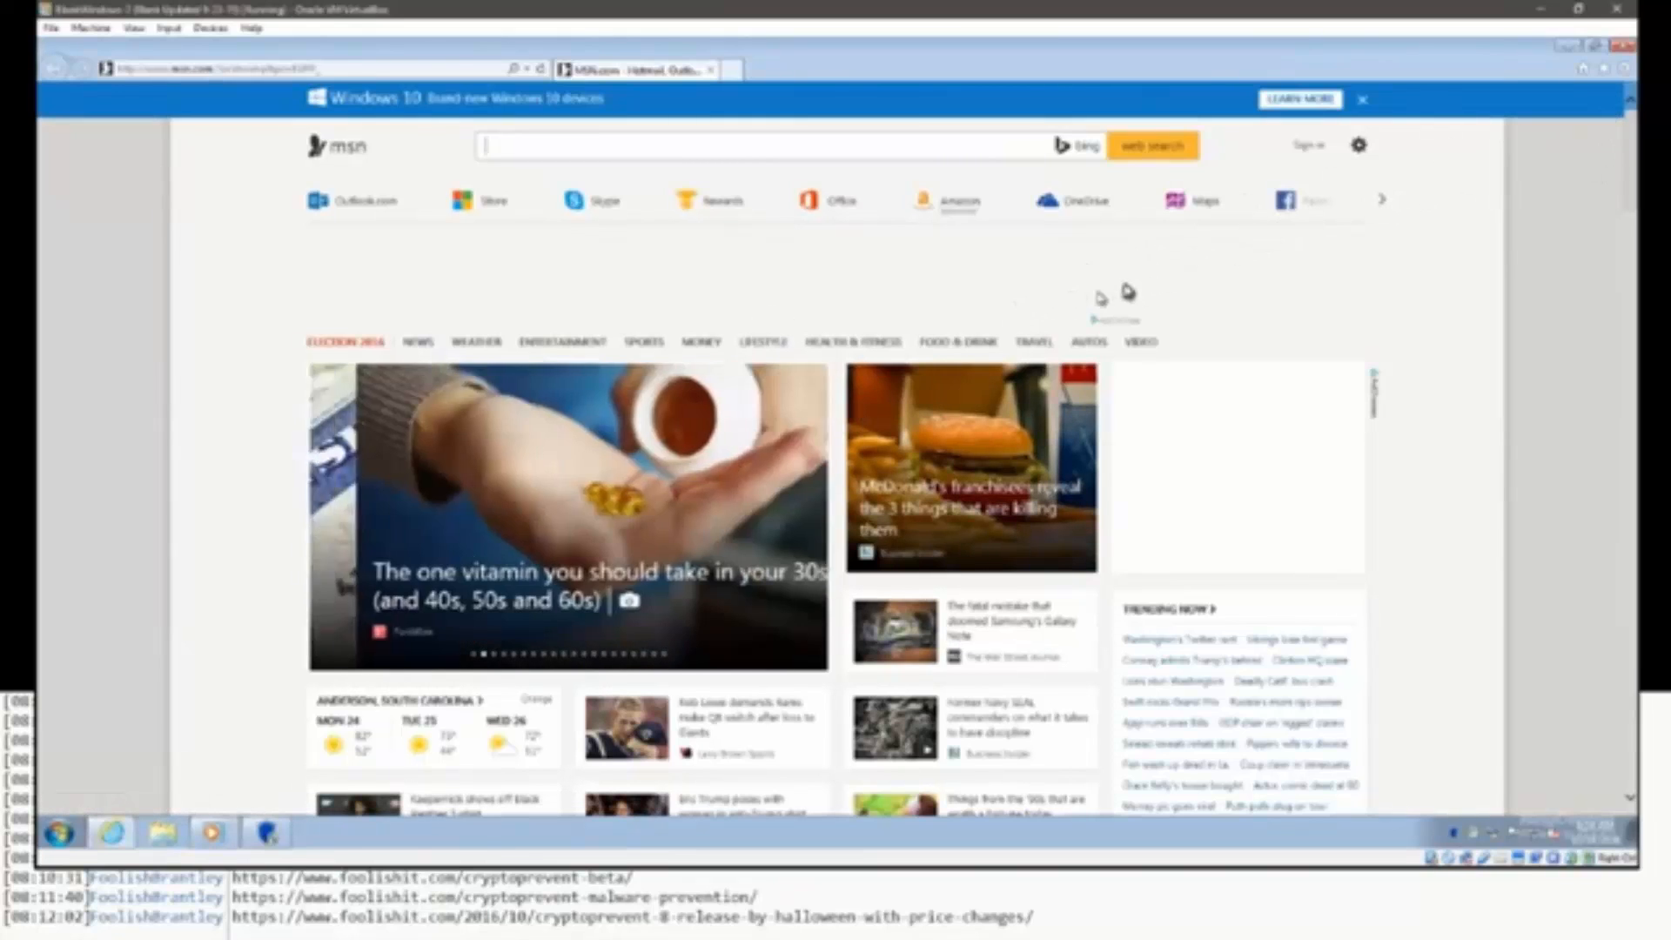
pyautogui.rightClick(1449, 837)
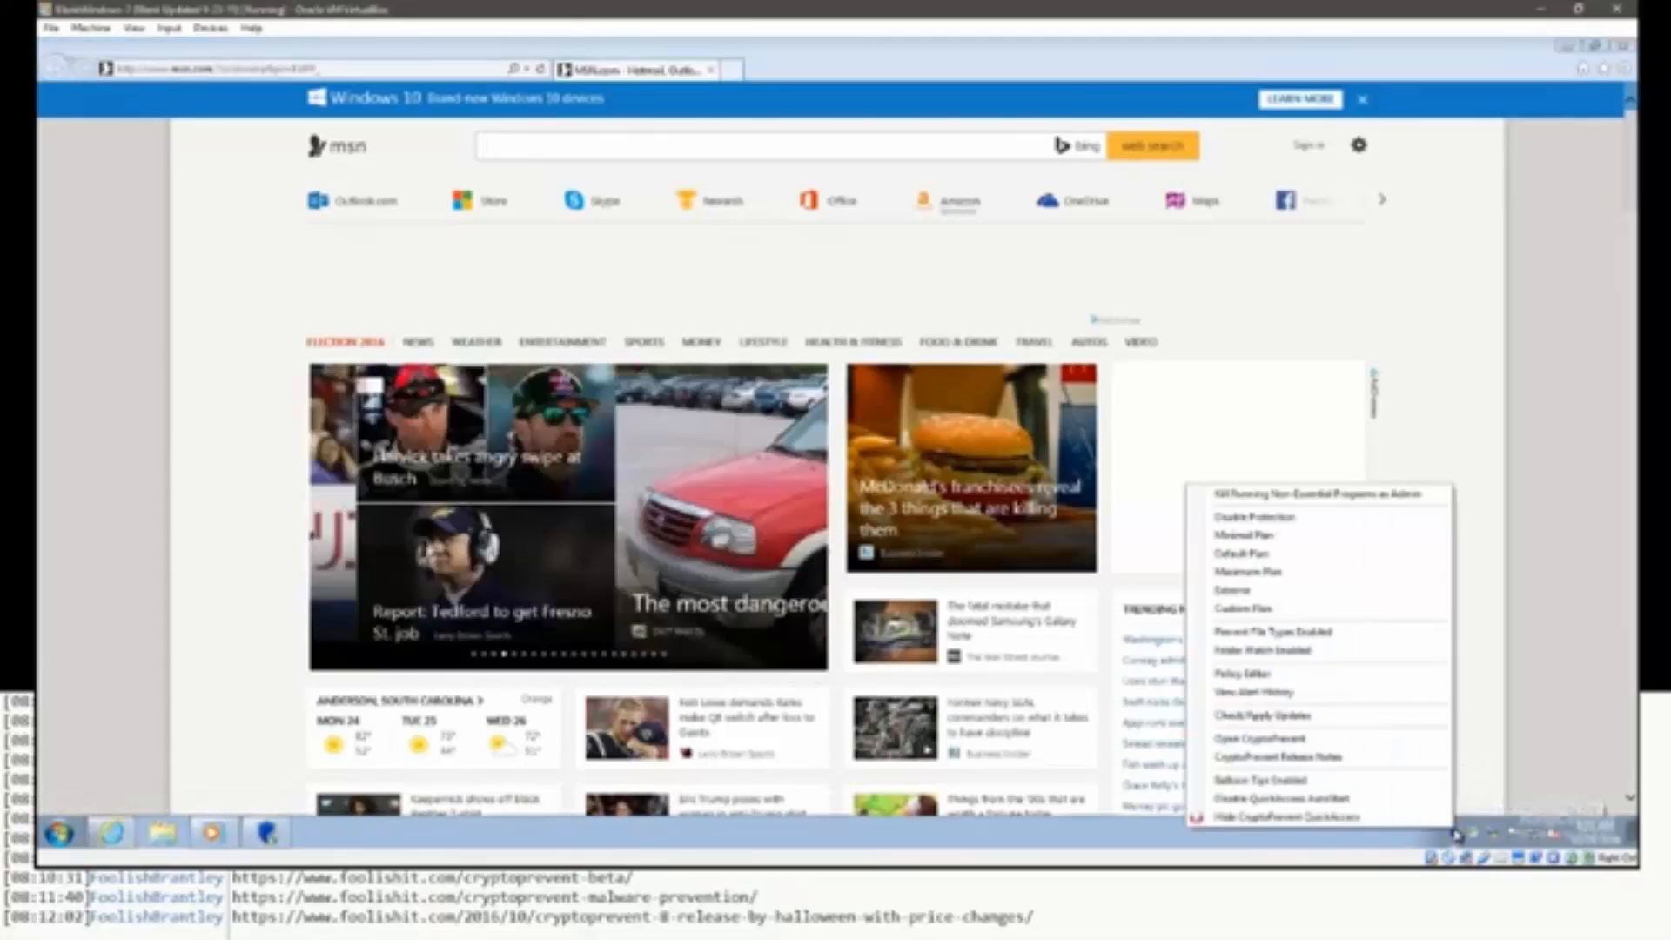
pyautogui.click(1349, 499)
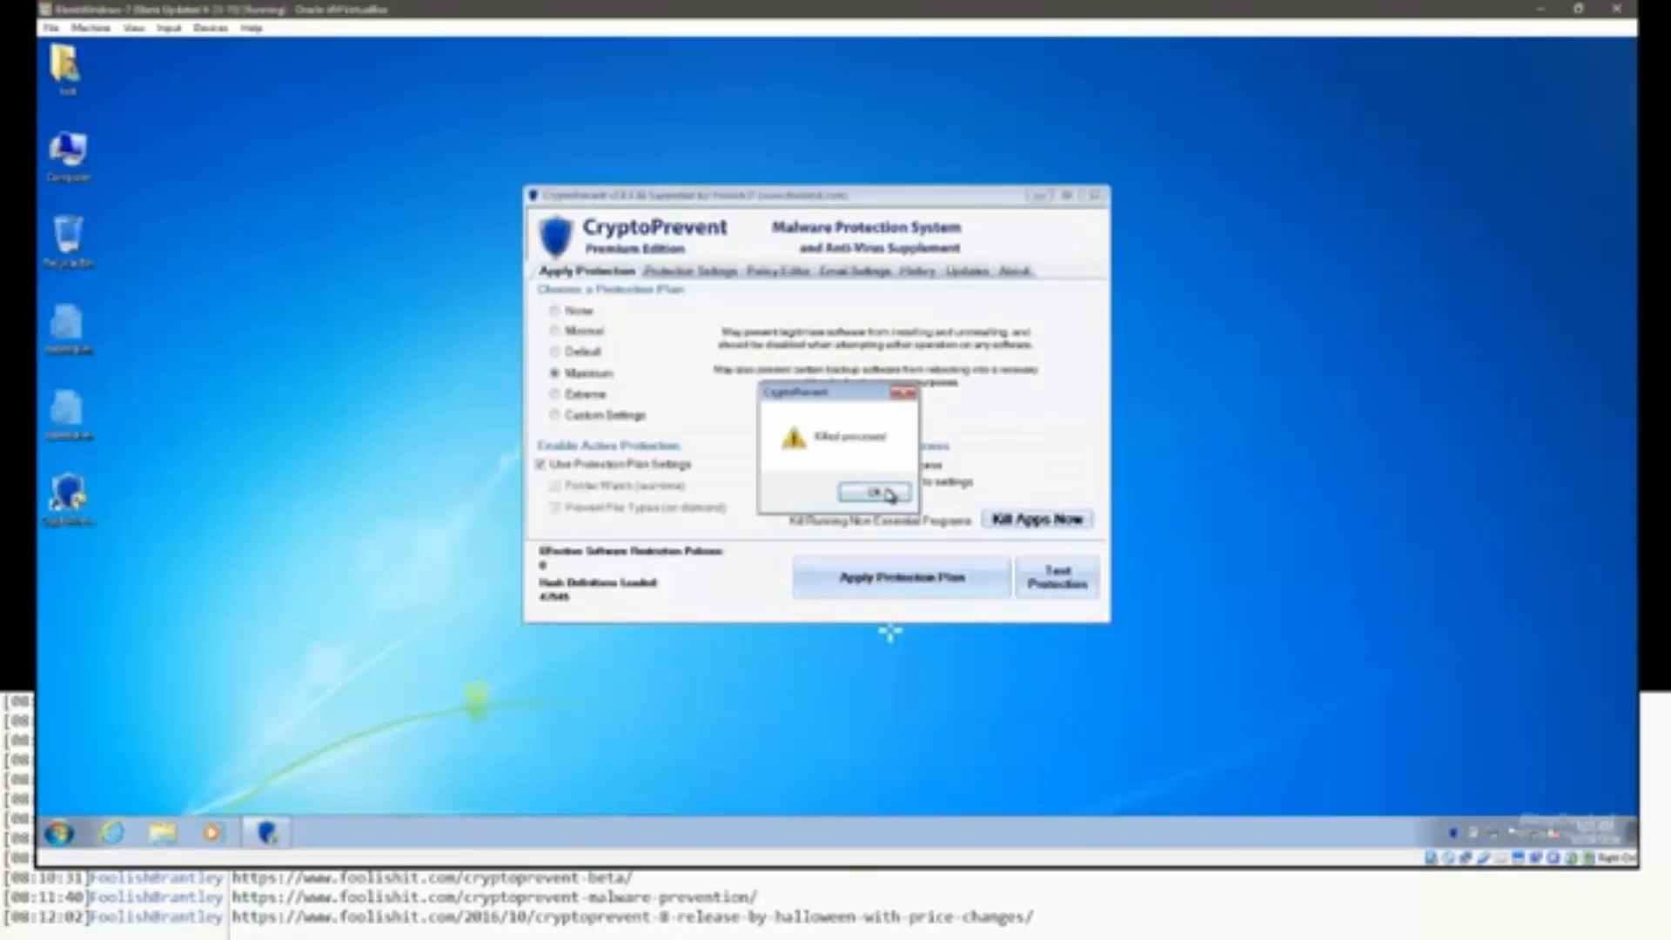
pyautogui.click(864, 489)
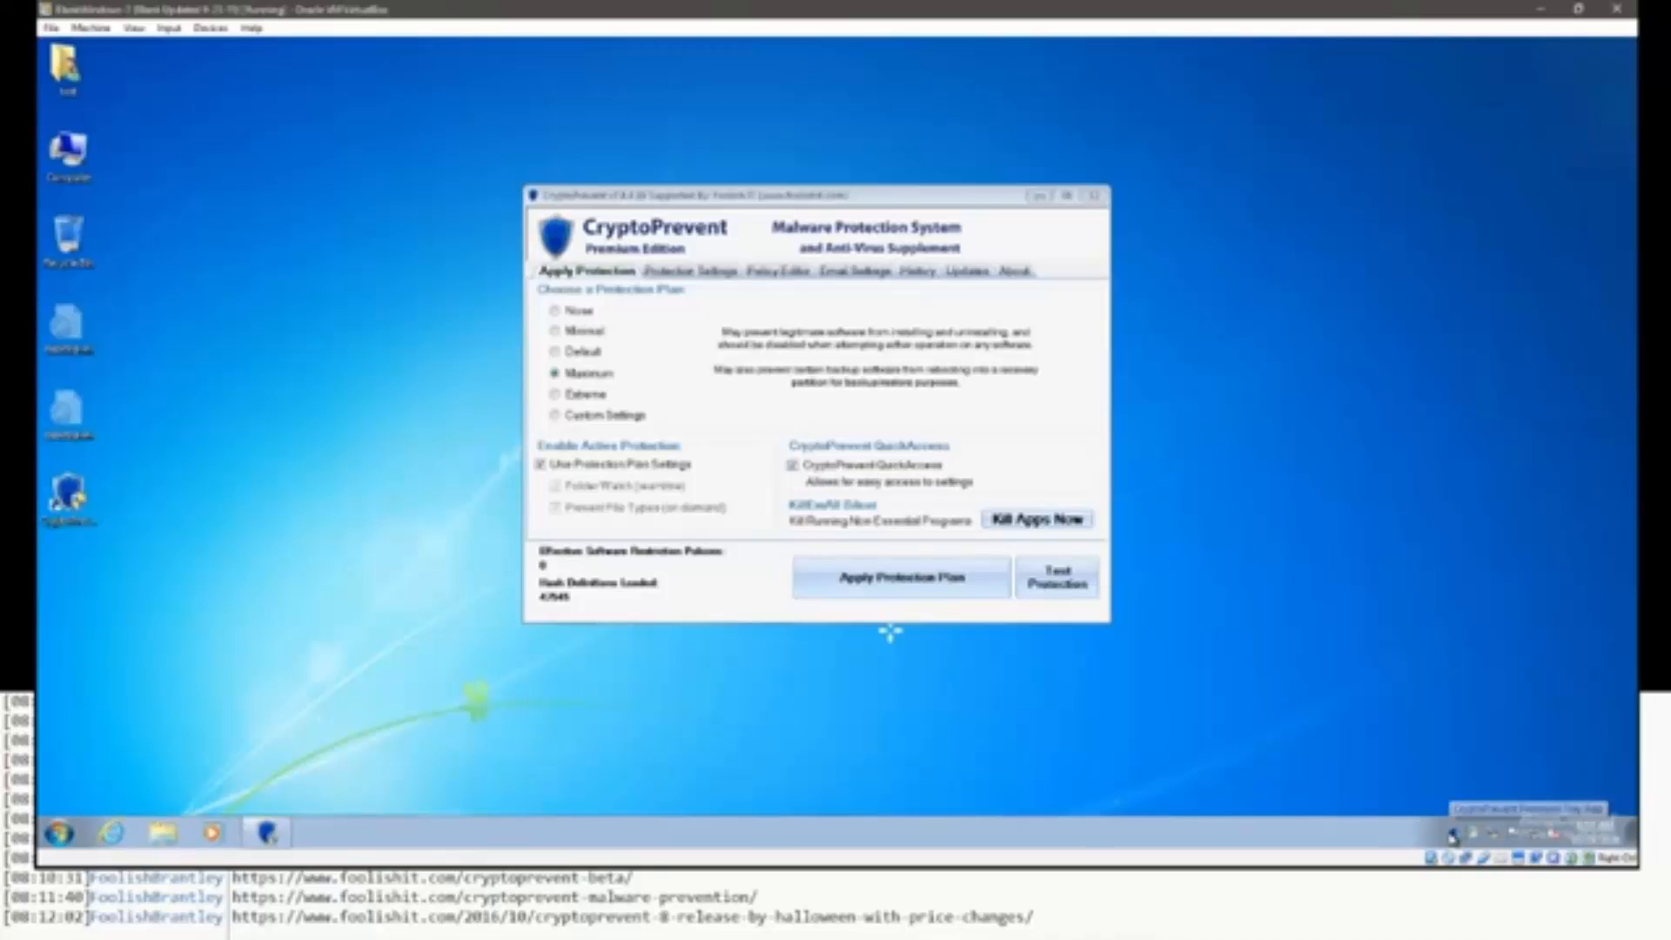
# Kill the running non-essential programs again from the main CryptoPrevent window and dismiss the message.
pyautogui.click(1037, 522)
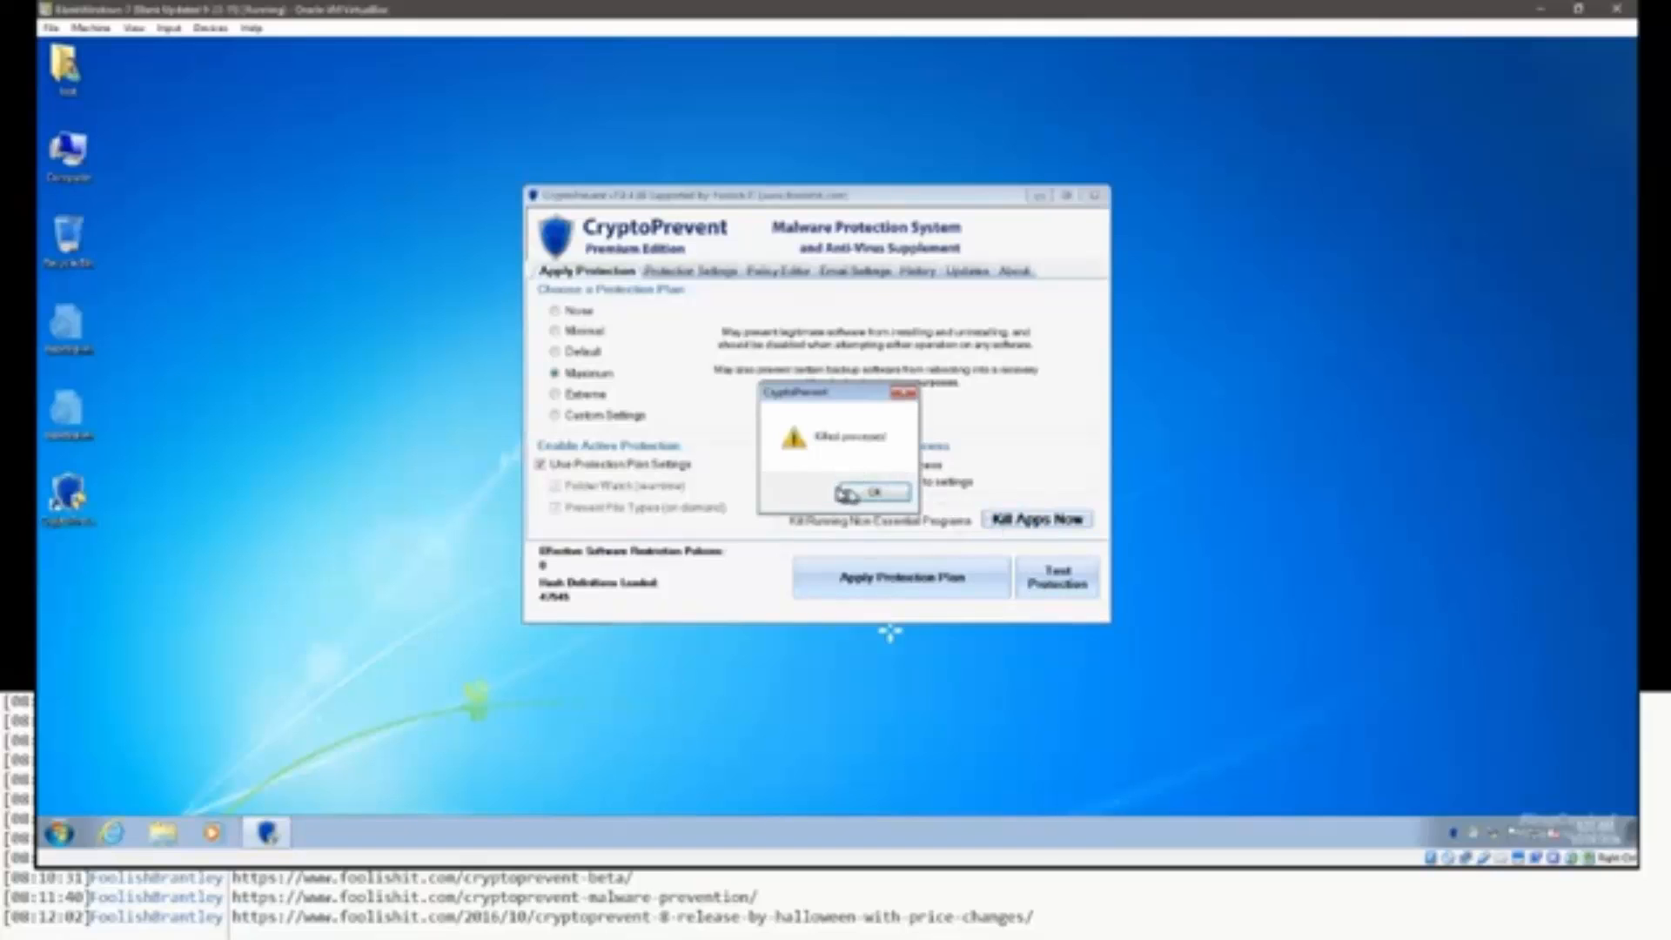
pyautogui.click(863, 492)
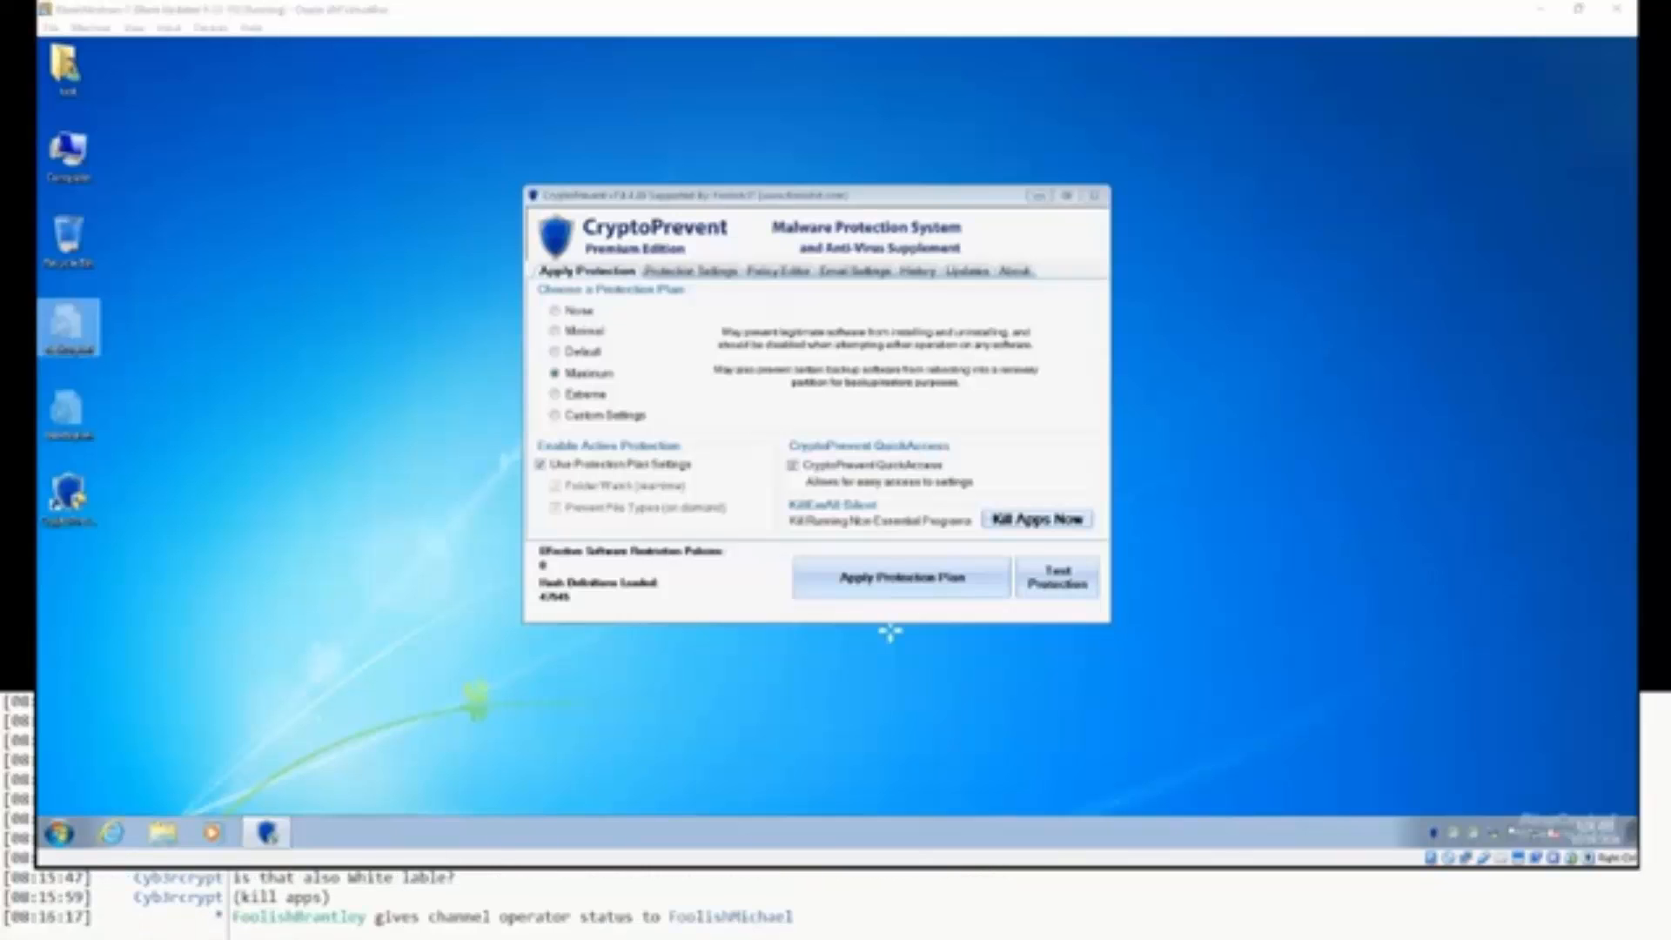
pyautogui.click(406, 765)
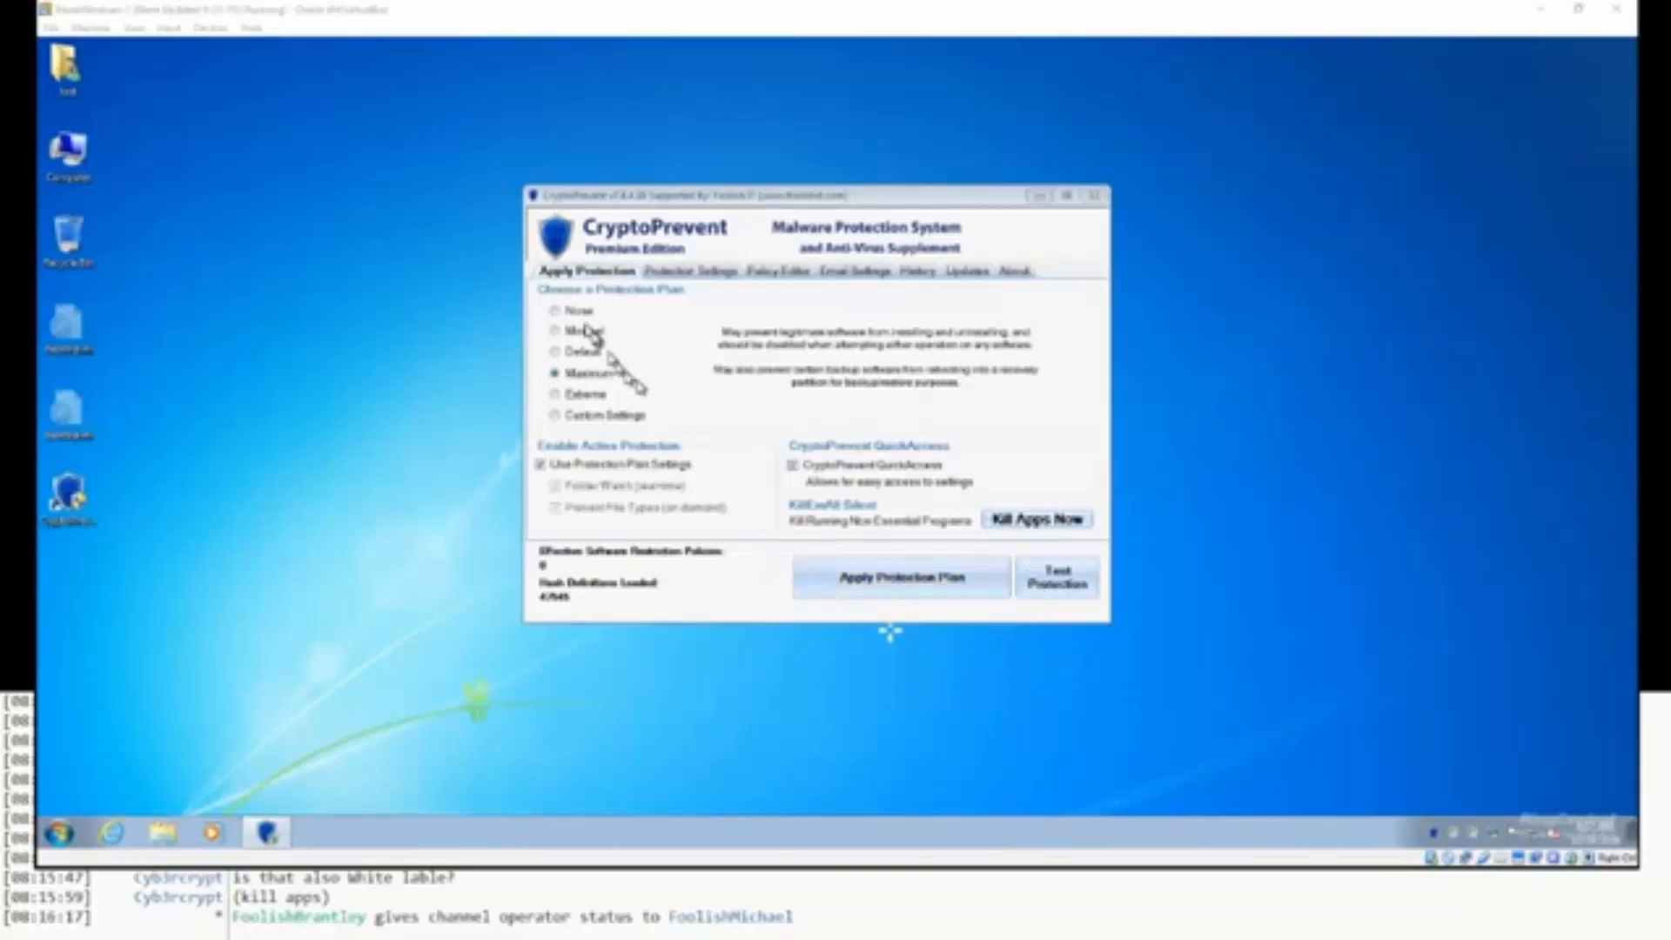
# Select the Custom Settings protection plan, run the protection test, and dismiss its message.
pyautogui.click(578, 416)
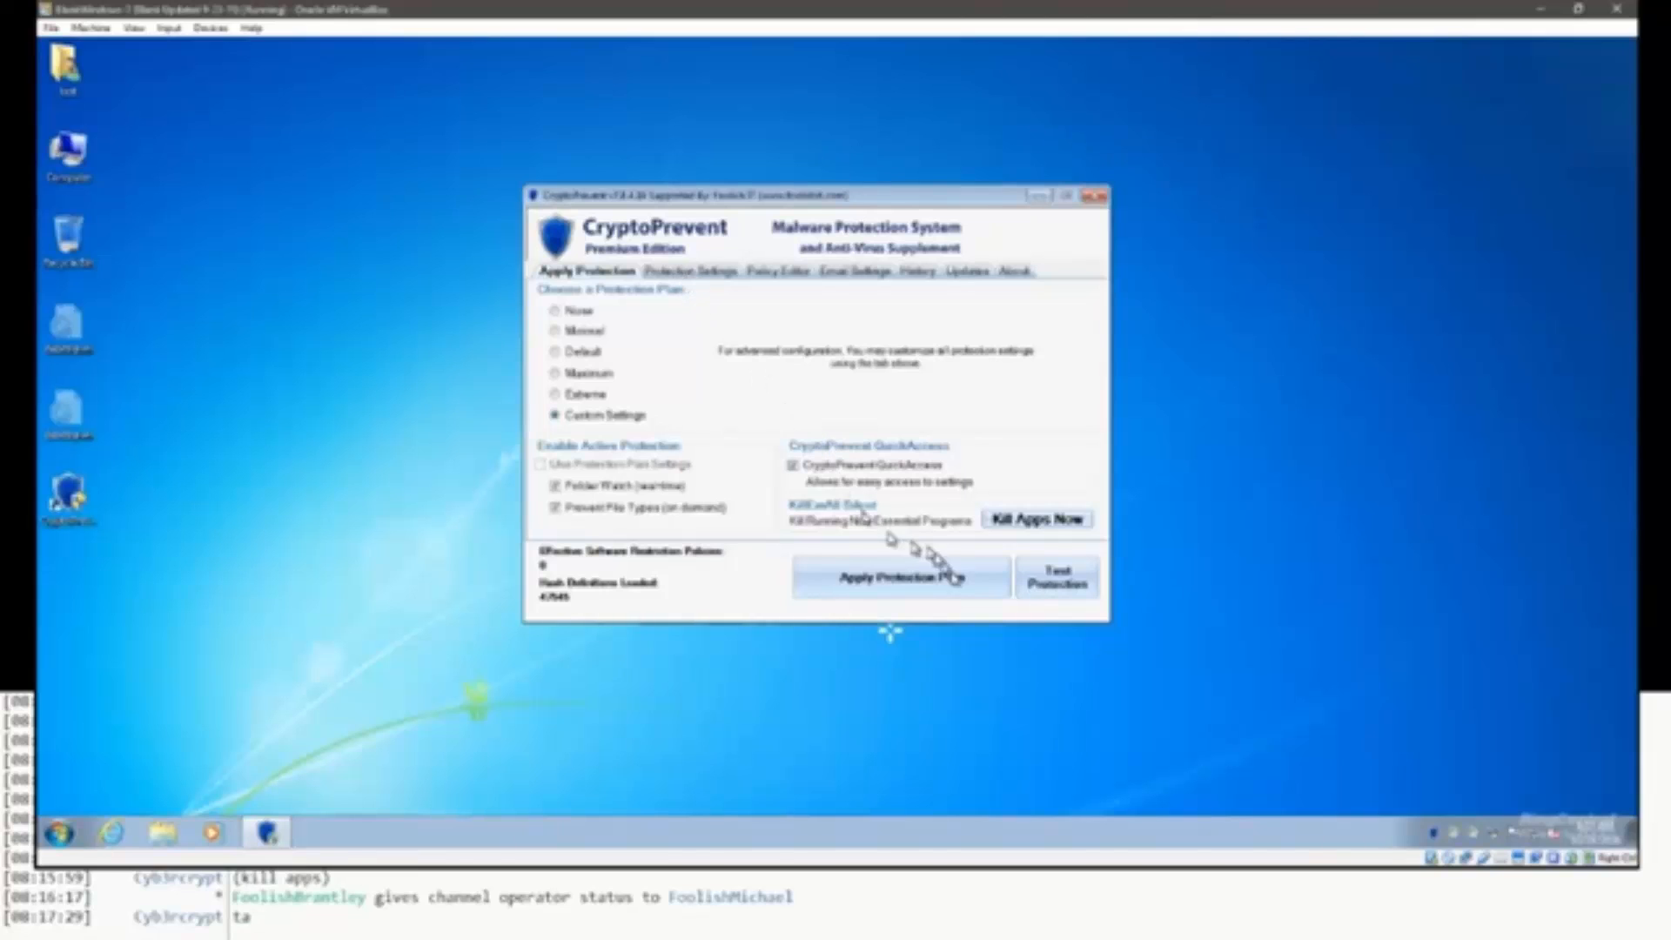
pyautogui.click(1053, 581)
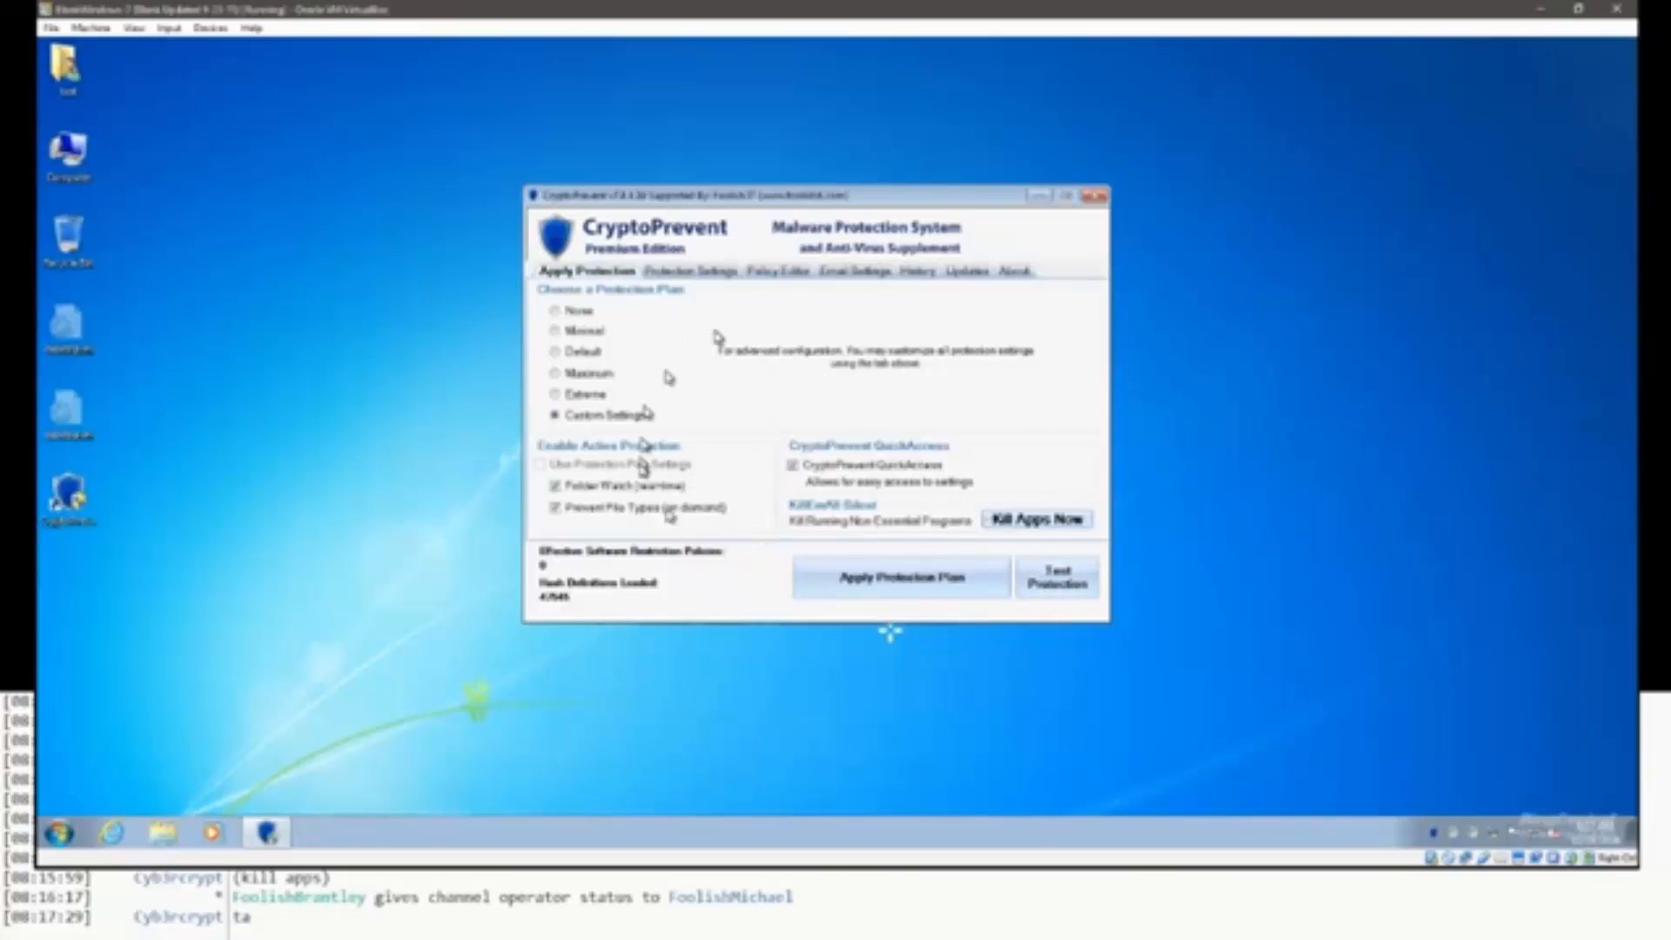
pyautogui.click(1048, 586)
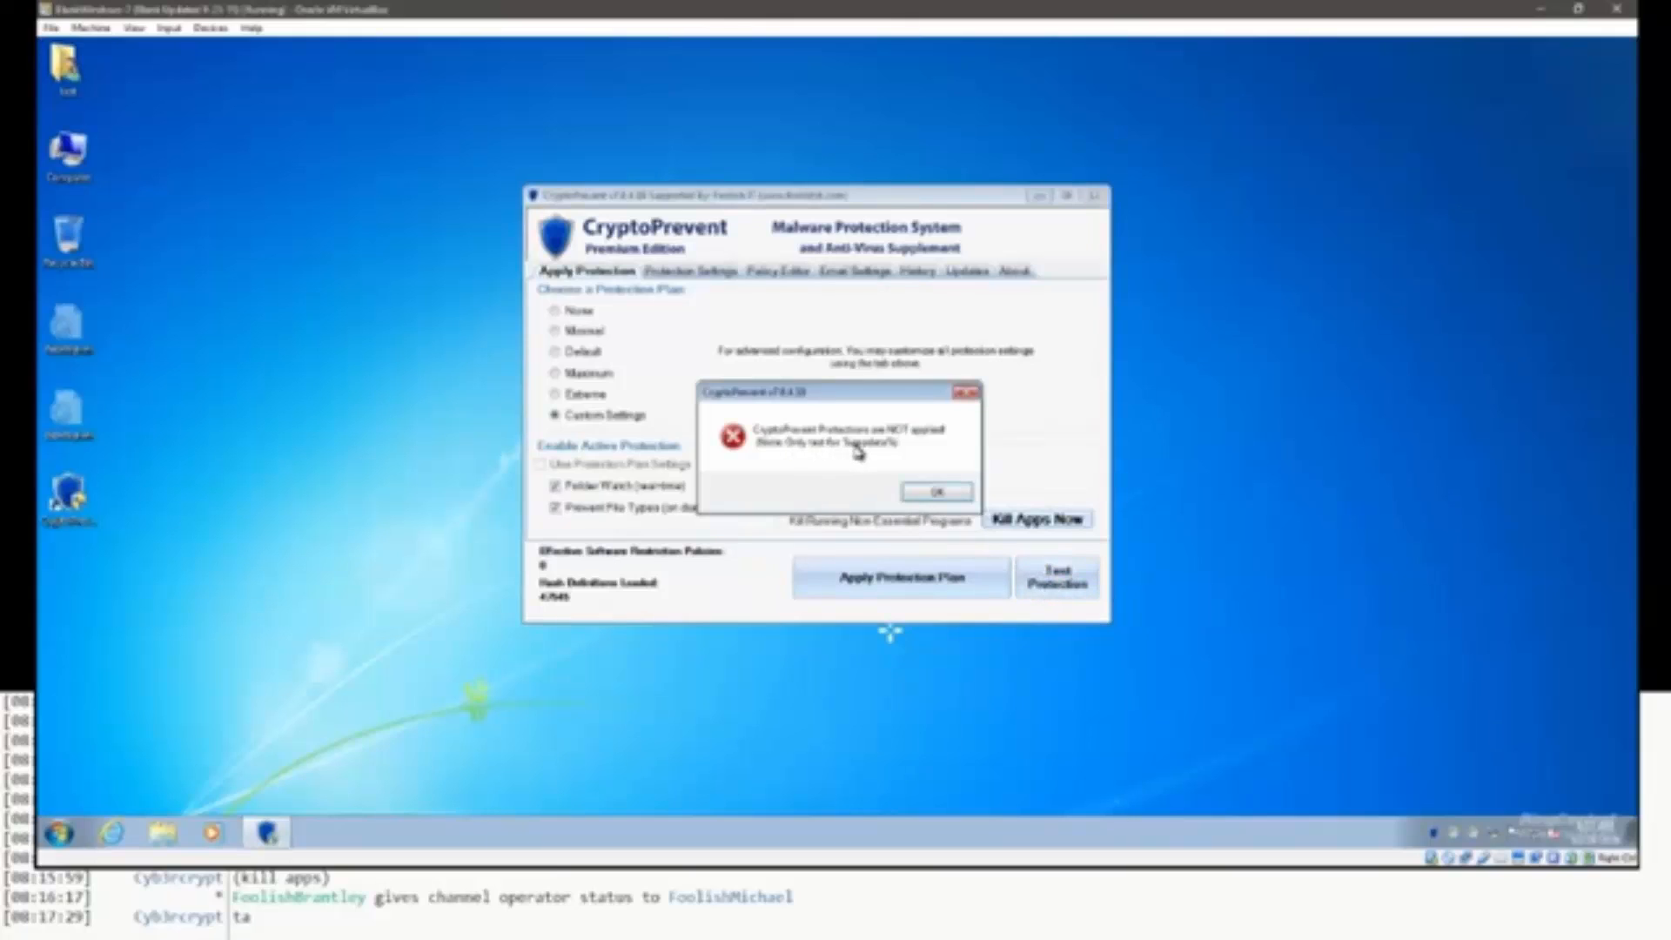
pyautogui.click(903, 493)
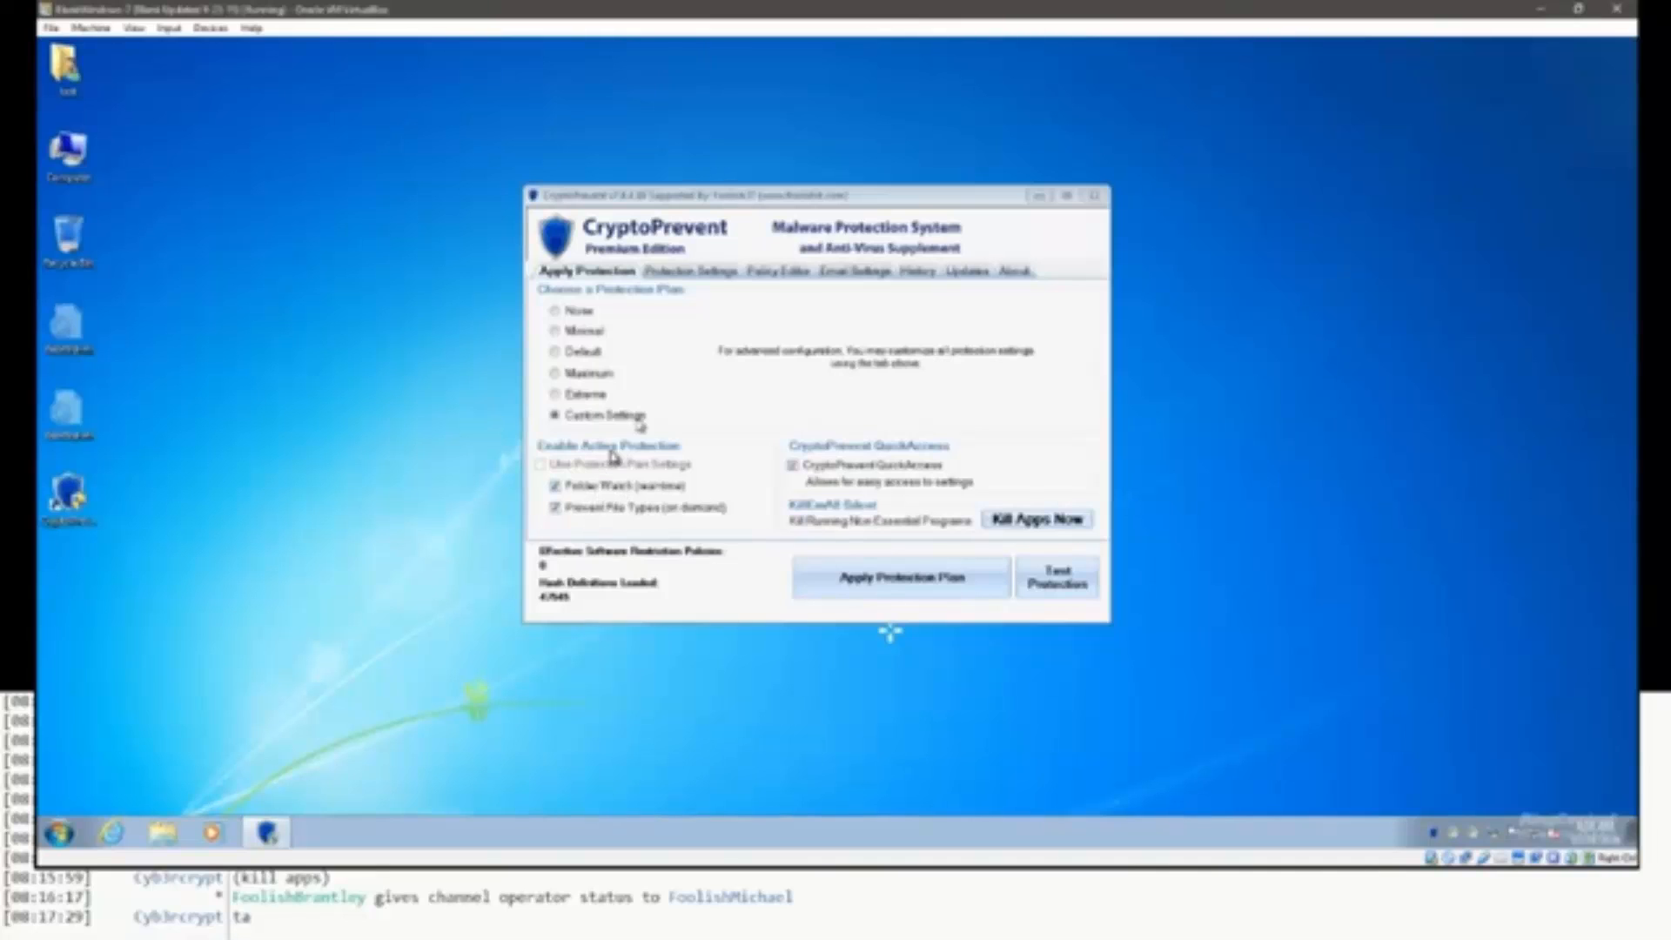
# Look through the protection settings for Software Restriction Policies, Prevent File Types, FolderWatch and FolderWatch HoneyPot.
pyautogui.click(690, 272)
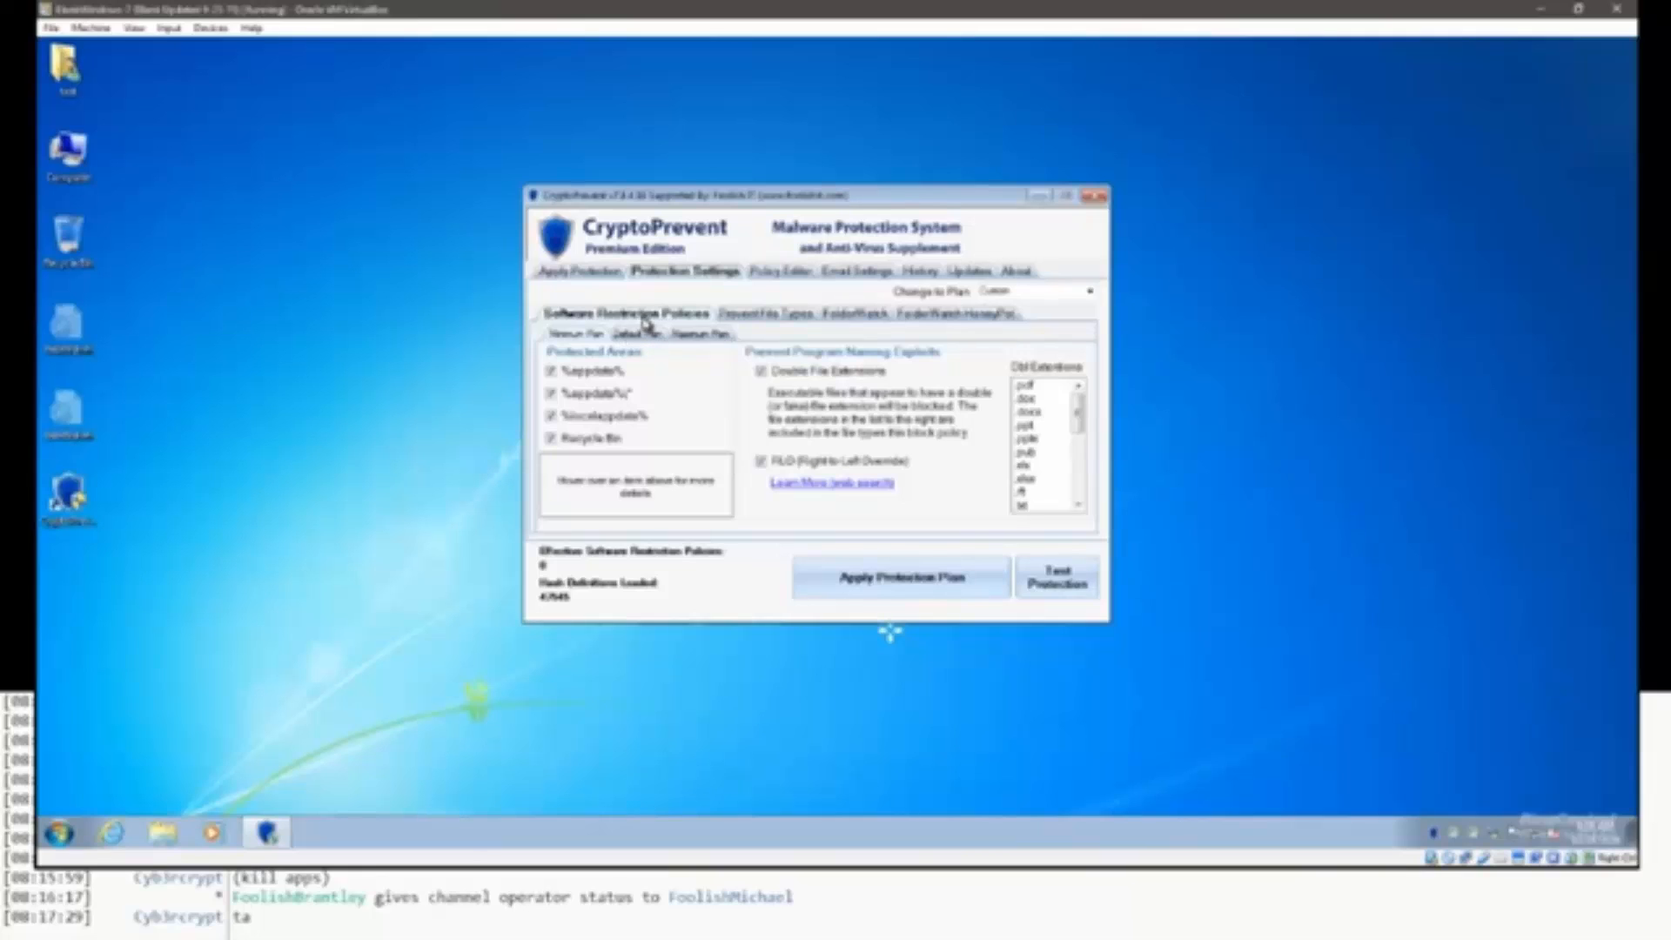
pyautogui.click(764, 315)
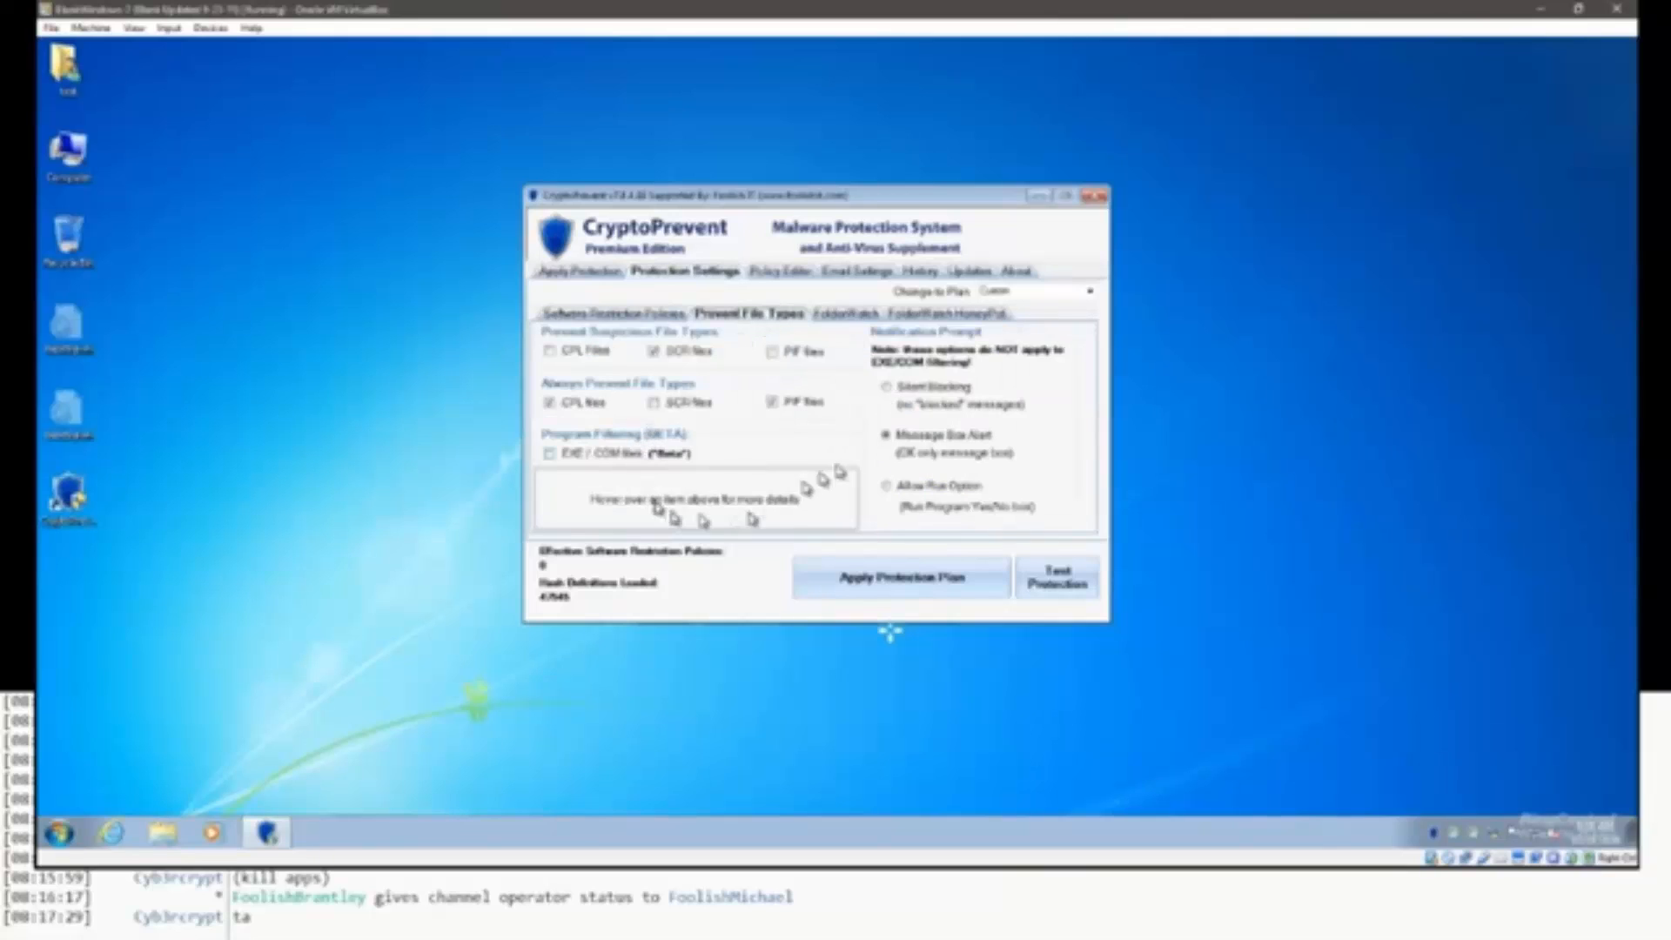
pyautogui.click(844, 315)
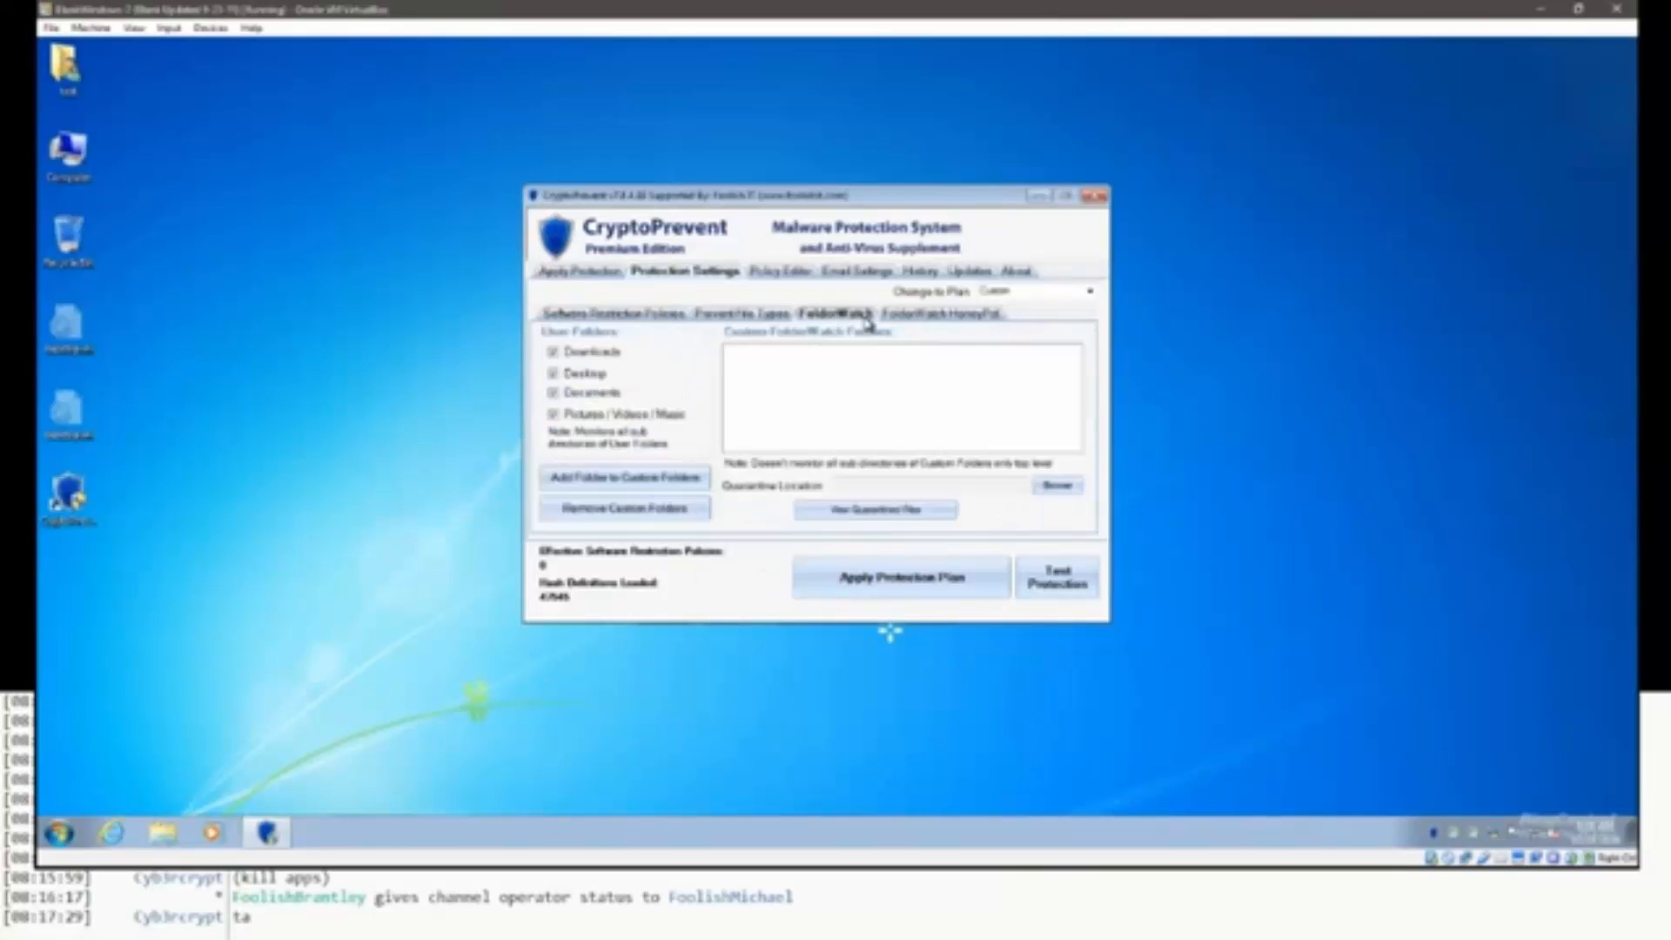
pyautogui.click(931, 315)
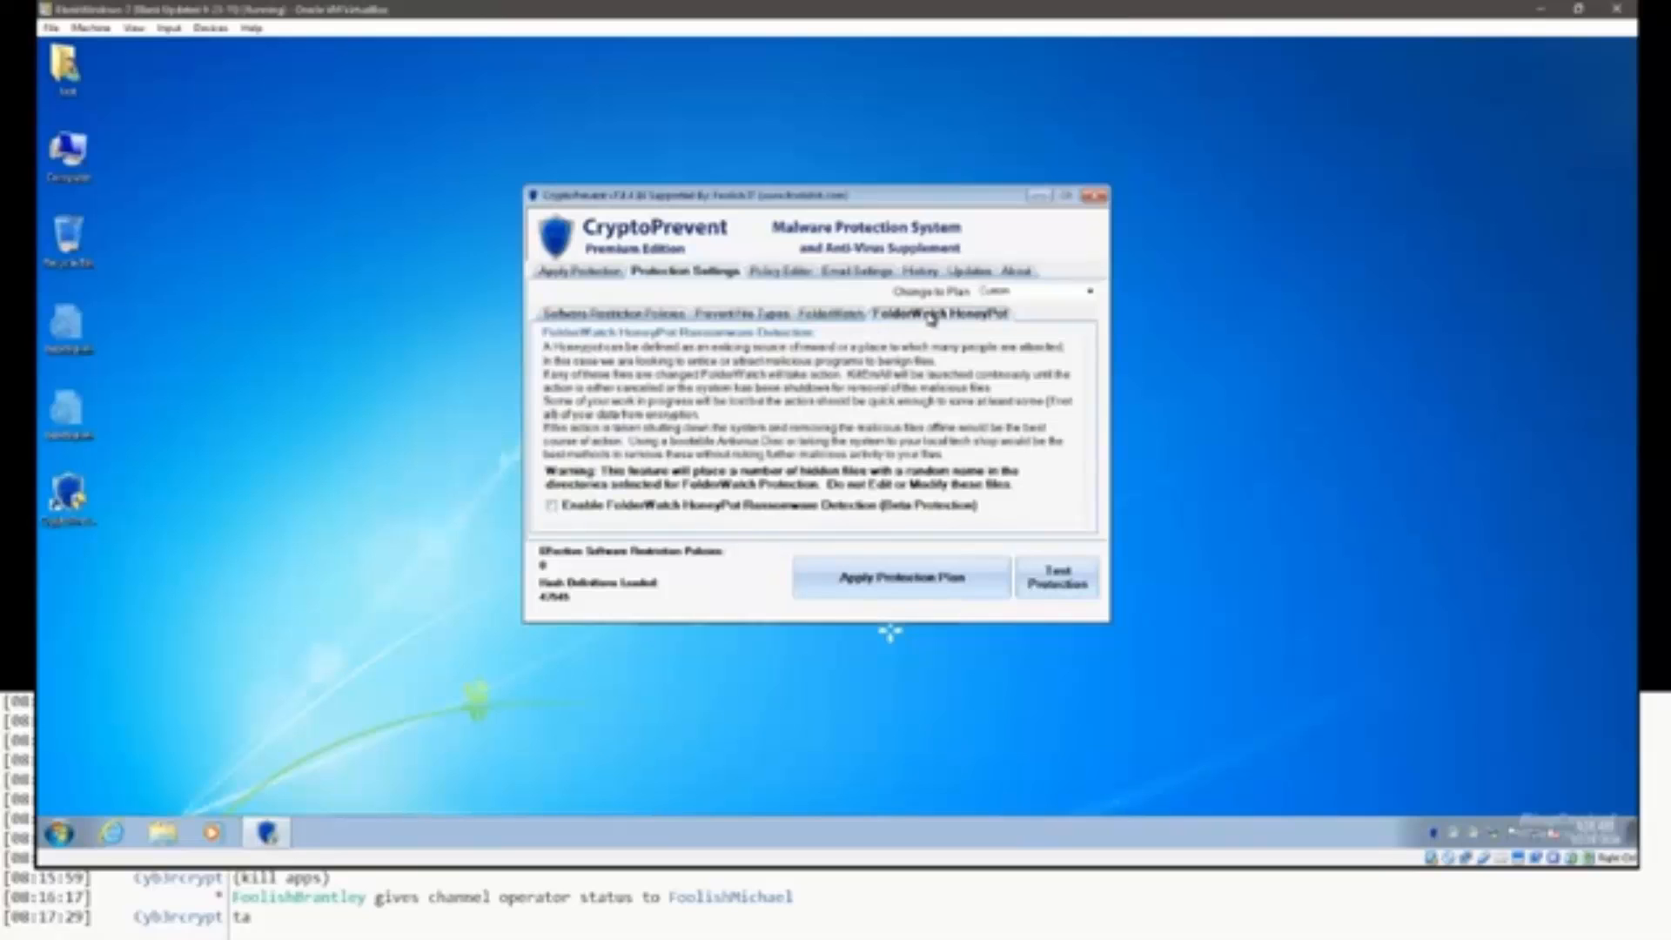
# Return to the Software Restriction Policies and read the descriptions of the Minimum Plan's protected areas.
pyautogui.click(624, 315)
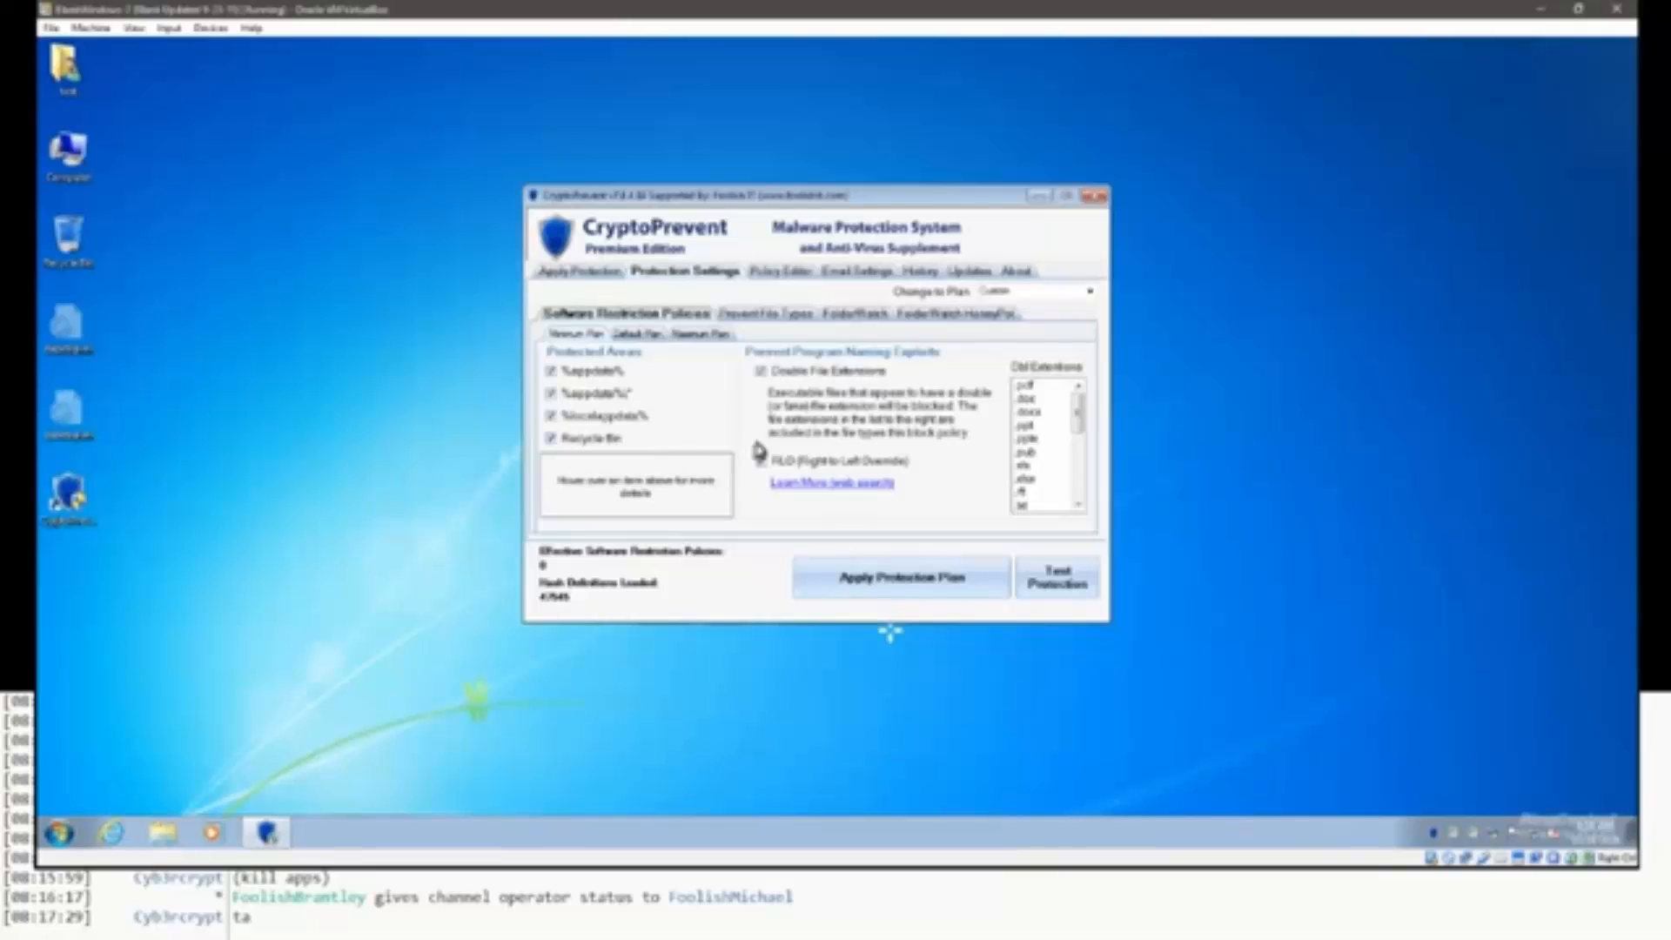
pyautogui.moveTo(621, 376)
pyautogui.moveTo(631, 405)
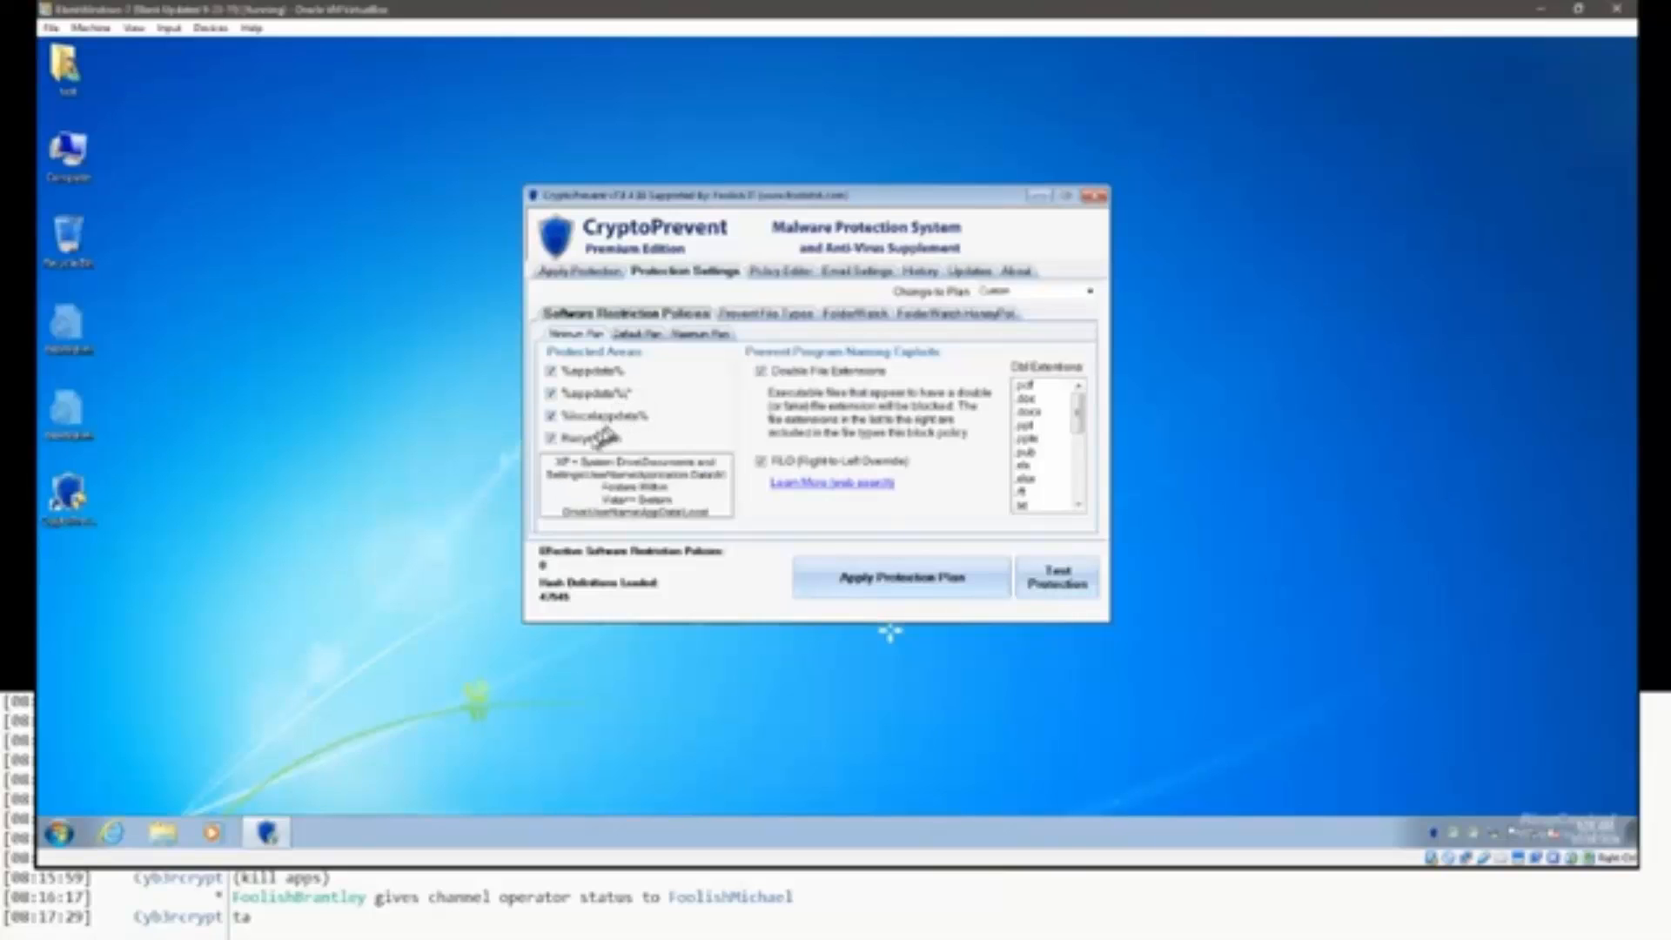
pyautogui.moveTo(592, 440)
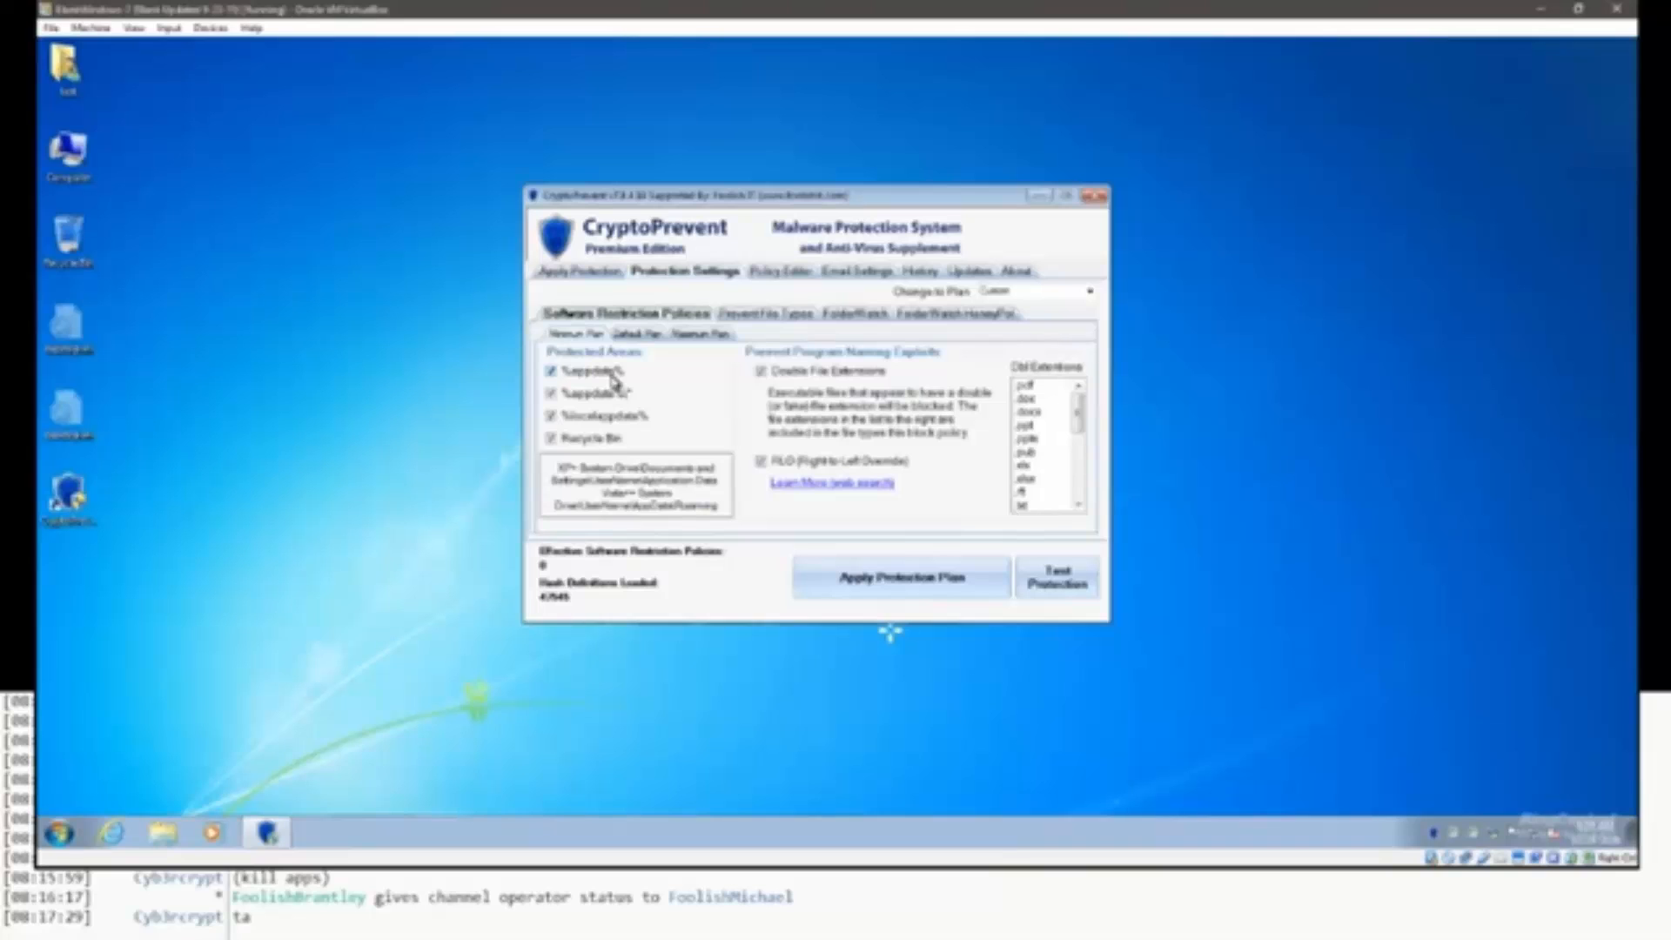
# Open the %appdata% folder with the Run command and move its window aside to uncover the protected areas list.
pyautogui.click(367, 604)
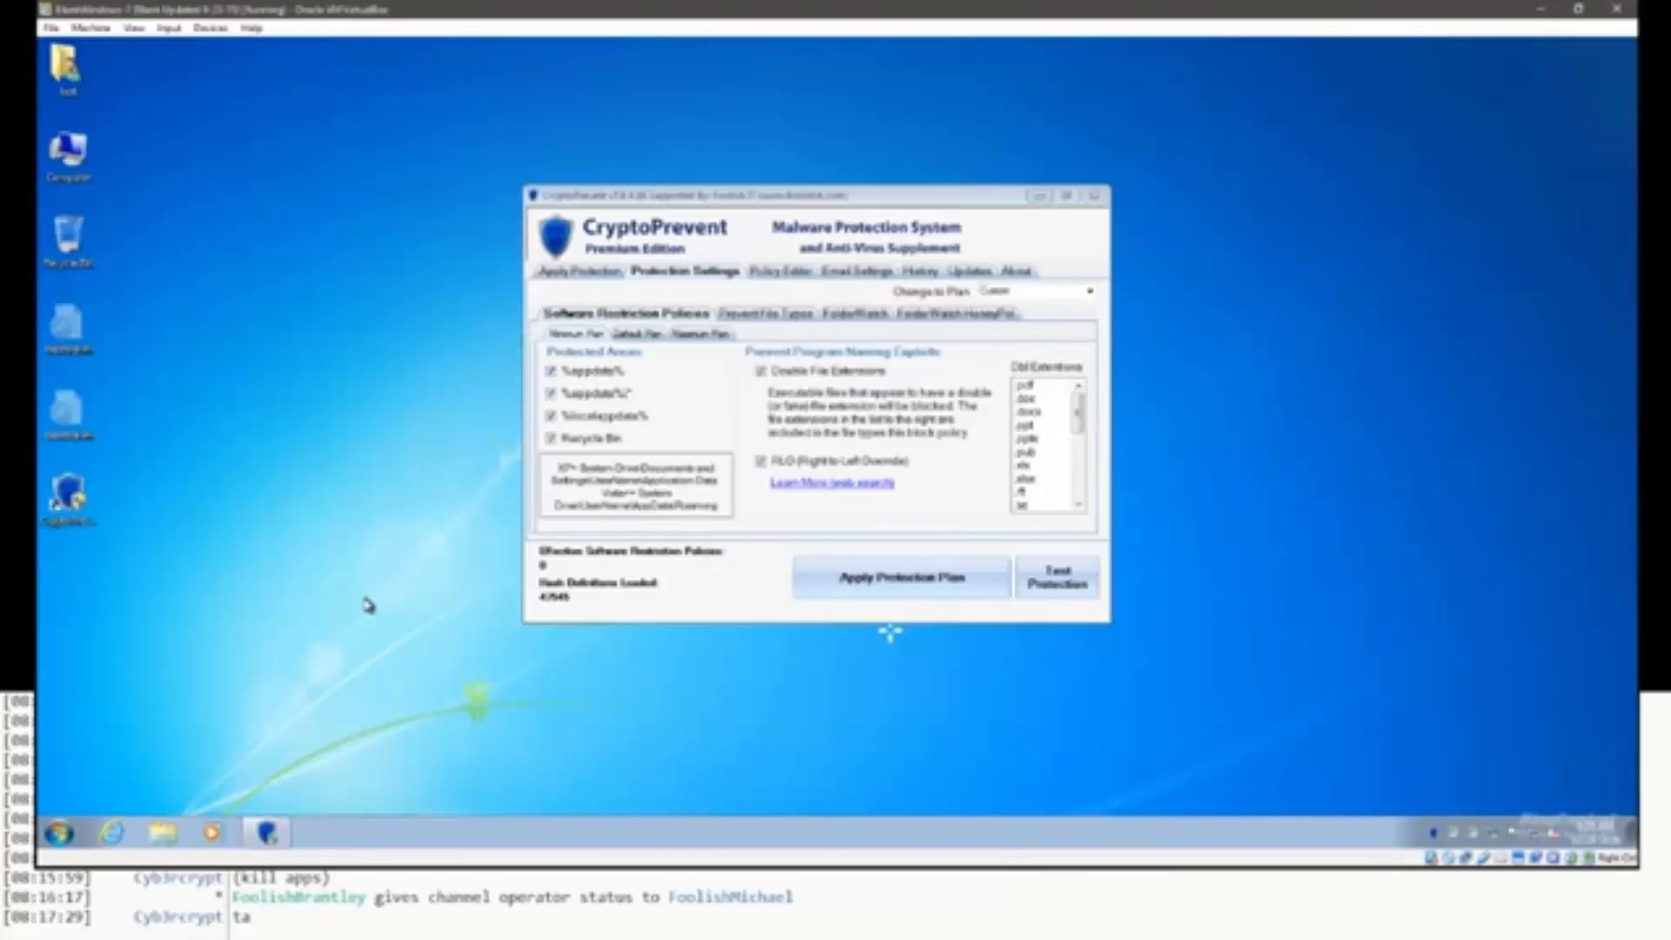
pyautogui.press('super+r')
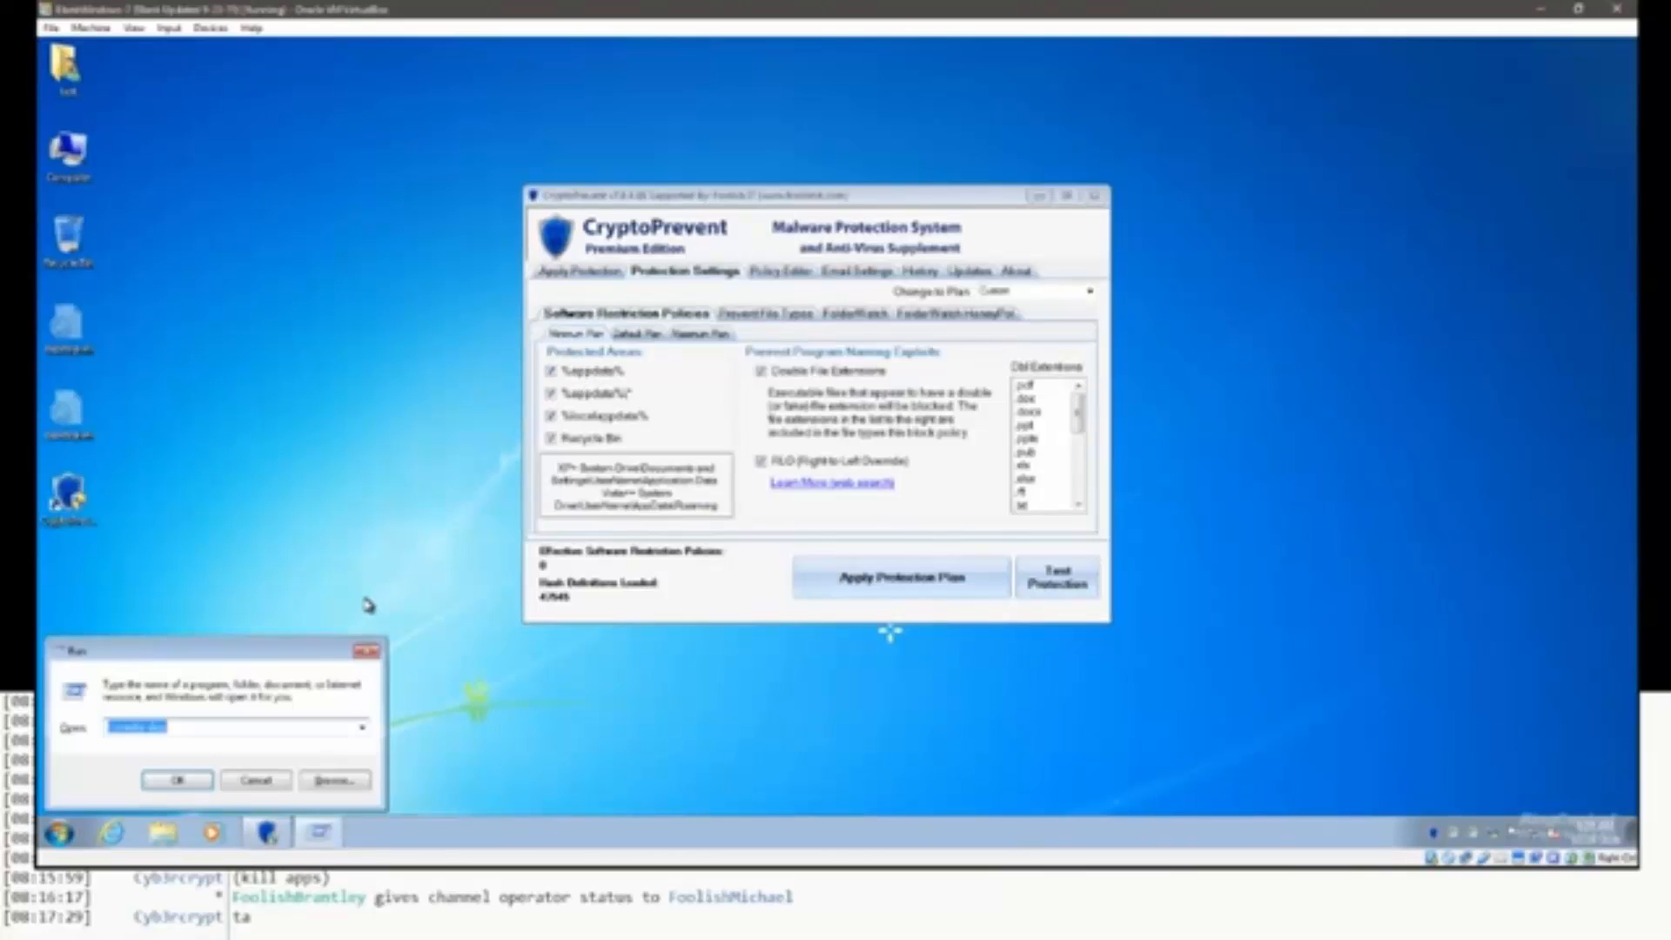
pyautogui.write('%appdata')
pyautogui.press('Return')
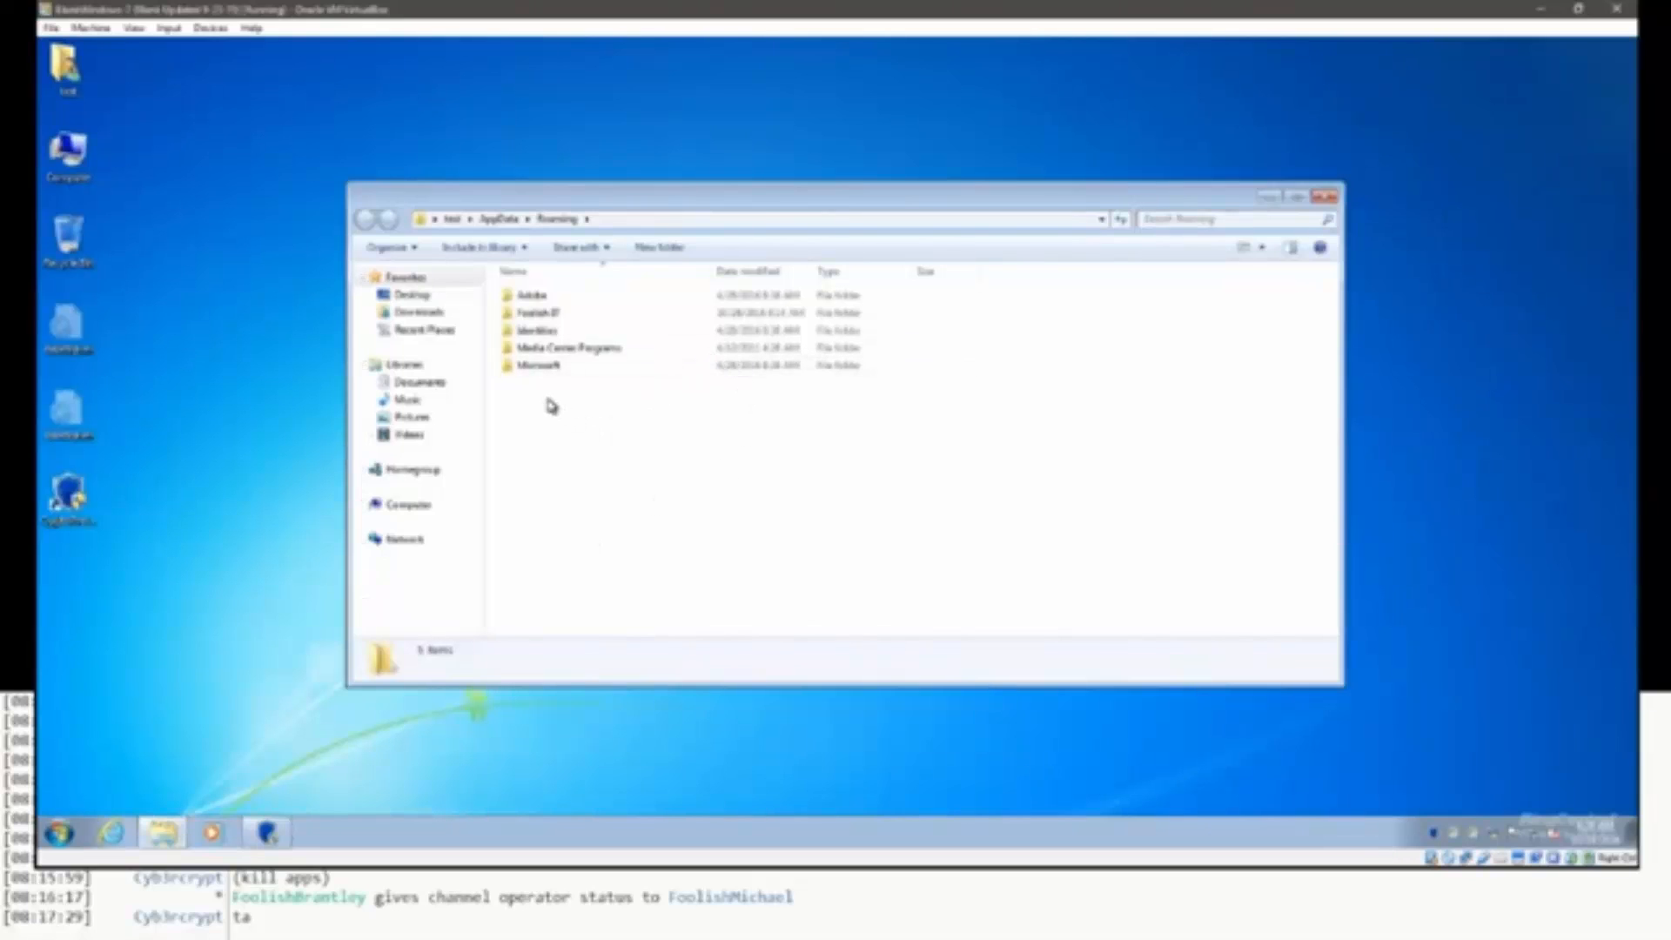
pyautogui.moveTo(549, 398); pyautogui.dragTo(513, 612)
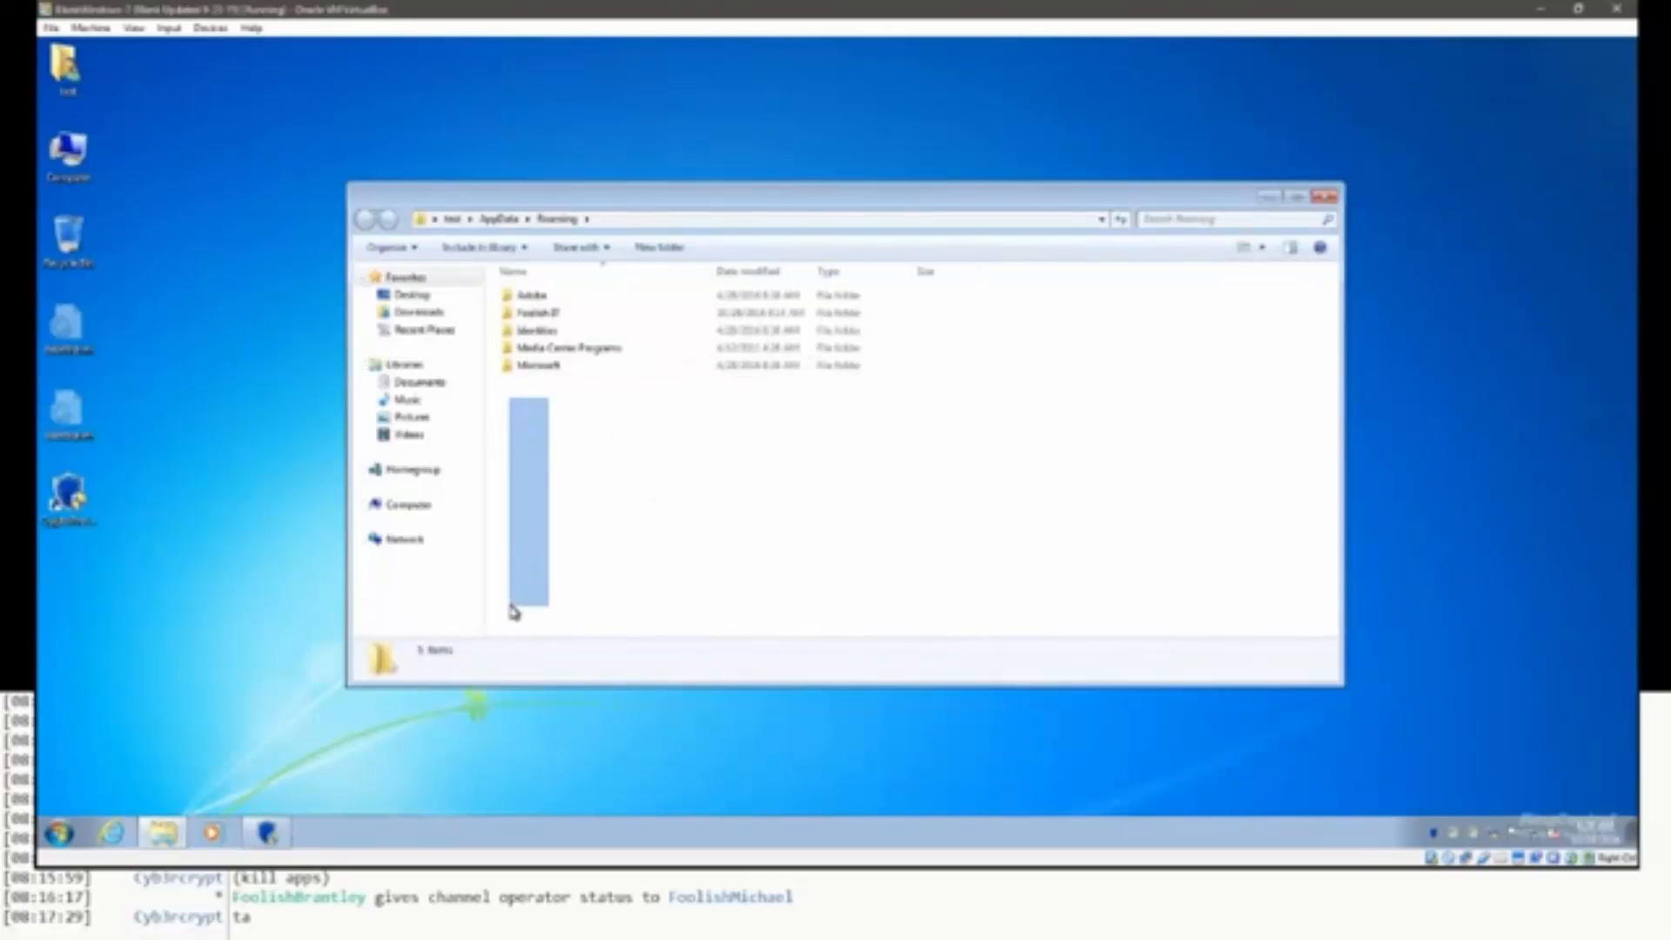
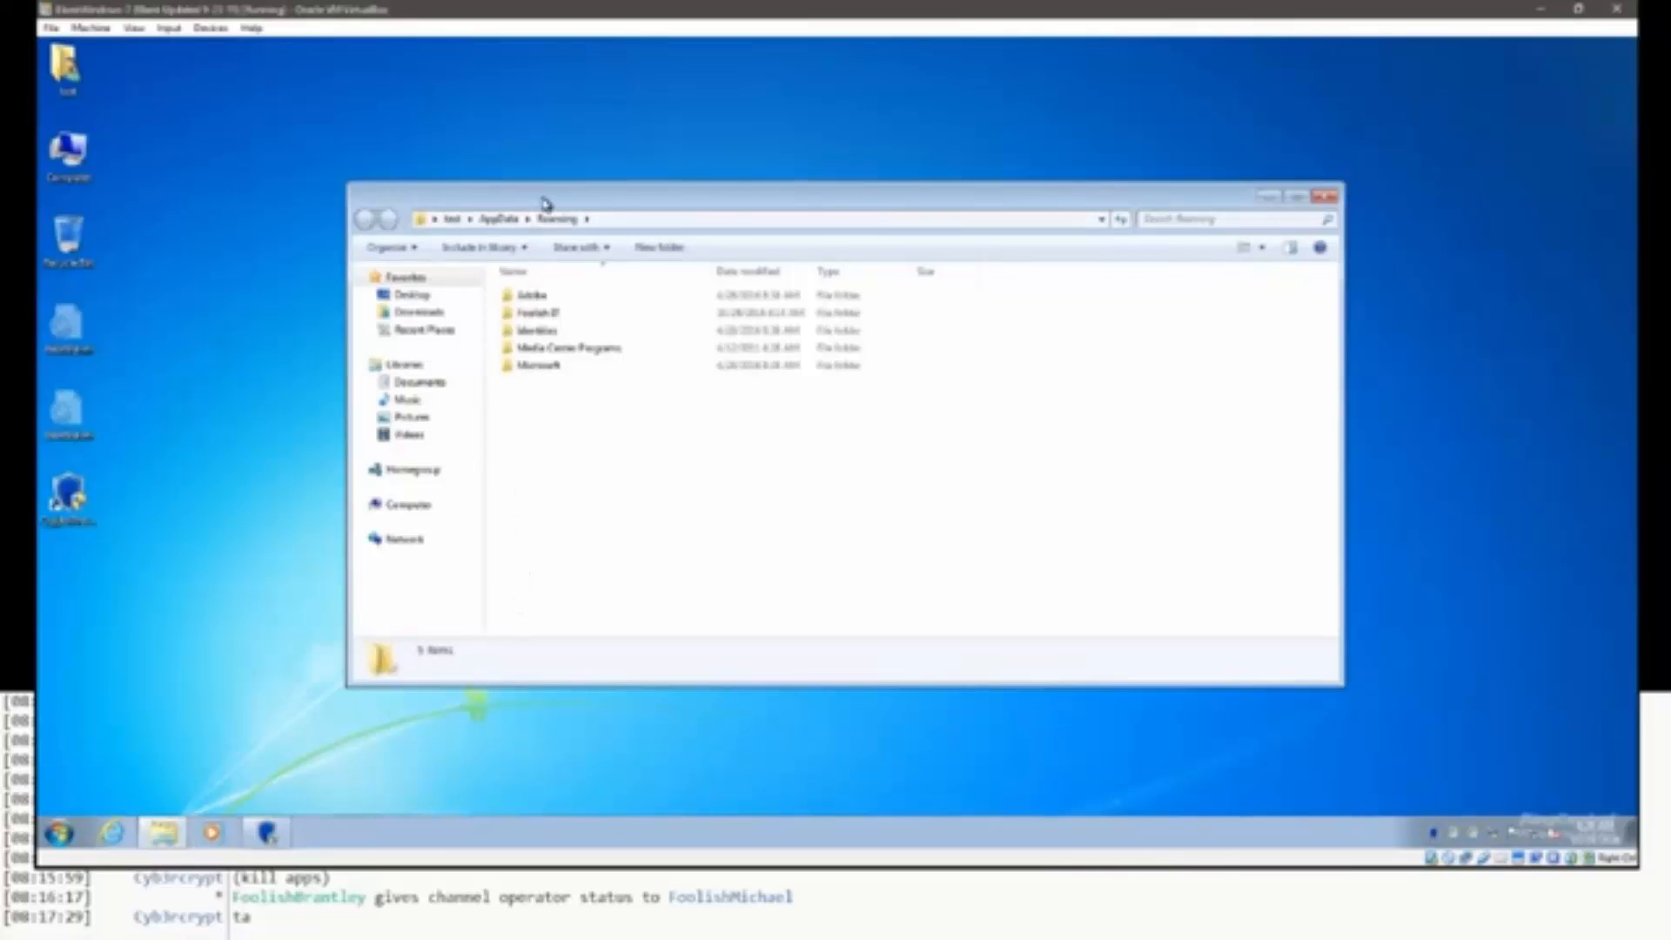
pyautogui.moveTo(544, 204); pyautogui.dragTo(877, 226)
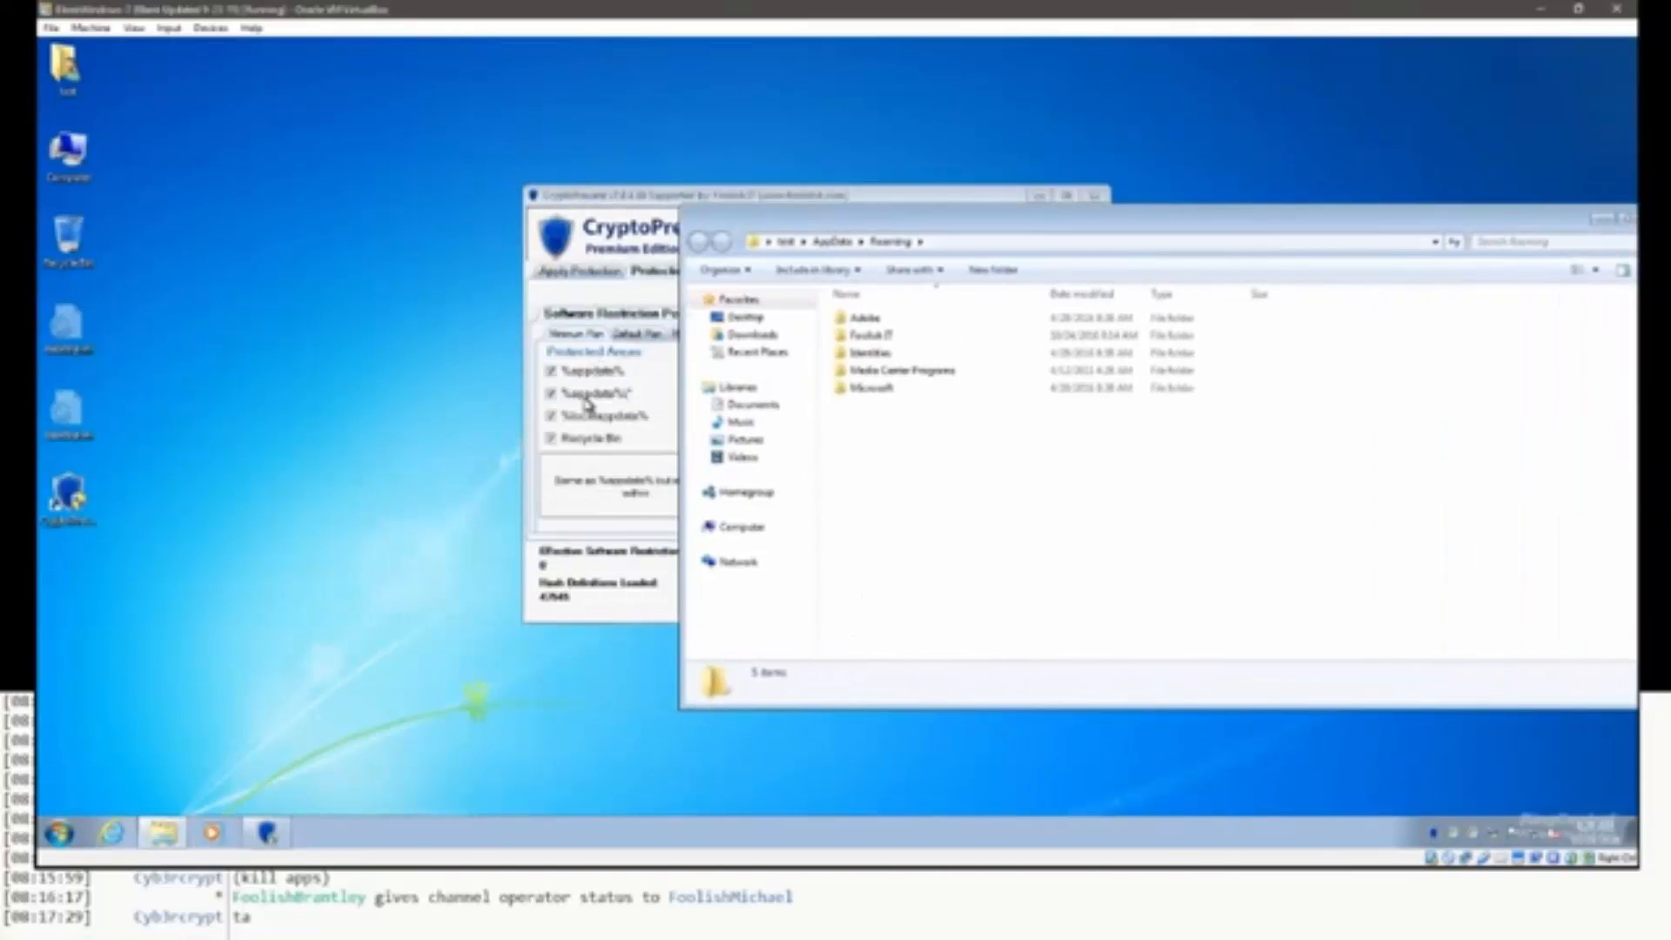
# Browse the Adobe folder and its Flash Player subfolder to illustrate subdirectory protection, and return to Roaming.
pyautogui.doubleClick(881, 321)
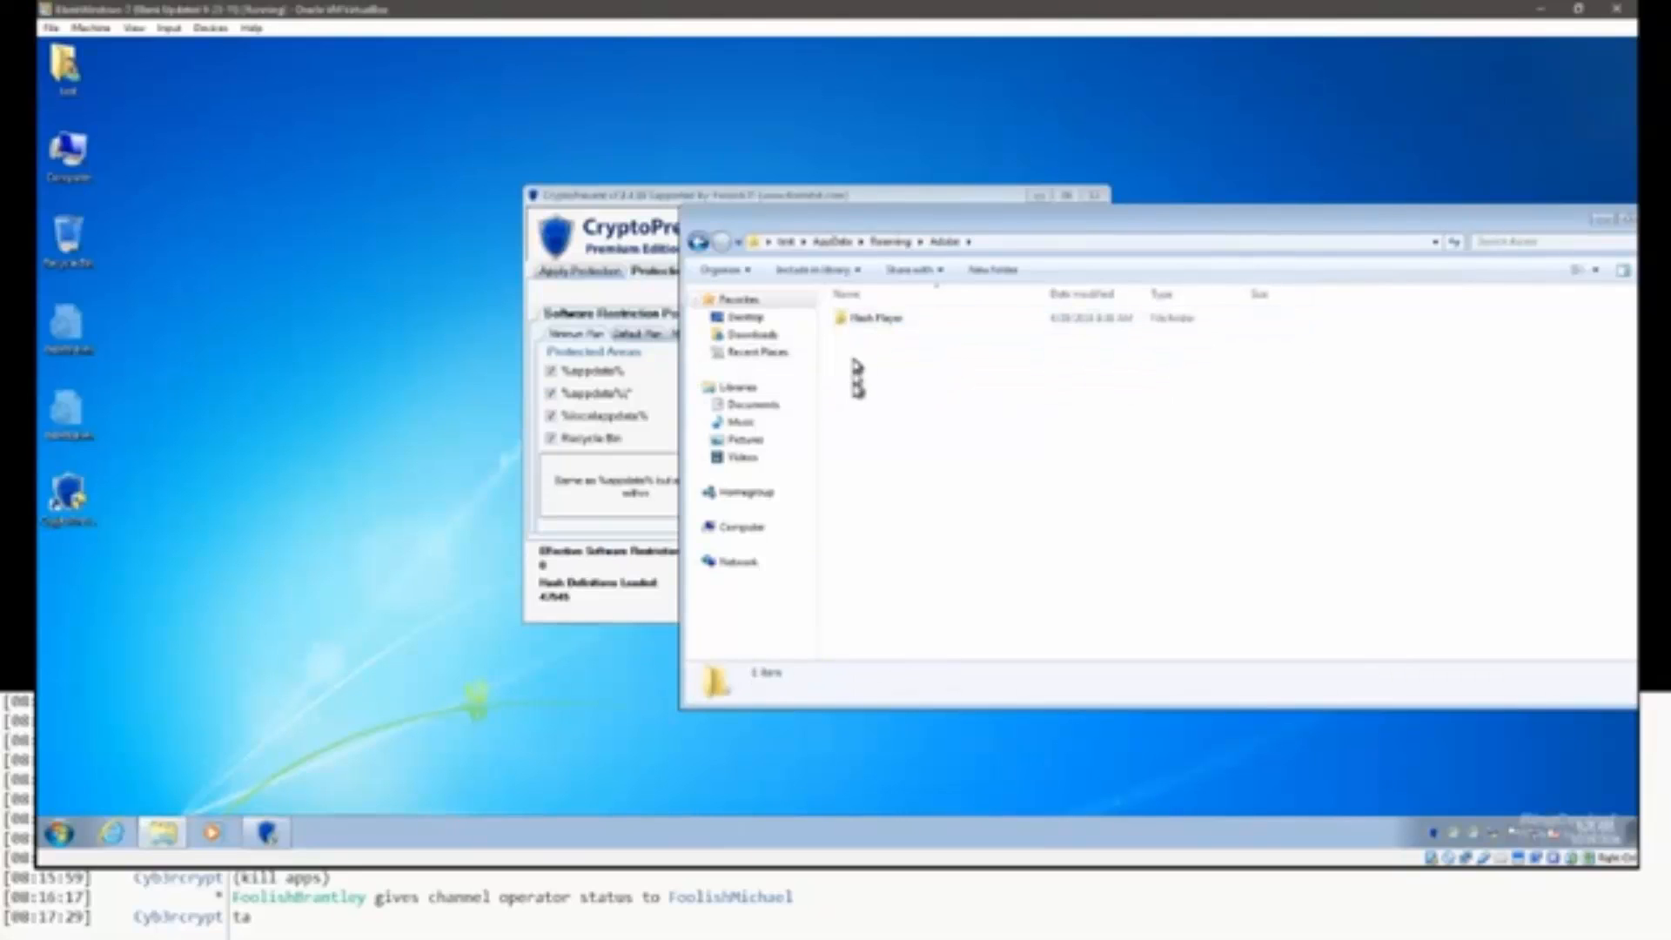
pyautogui.moveTo(852, 357); pyautogui.dragTo(886, 623)
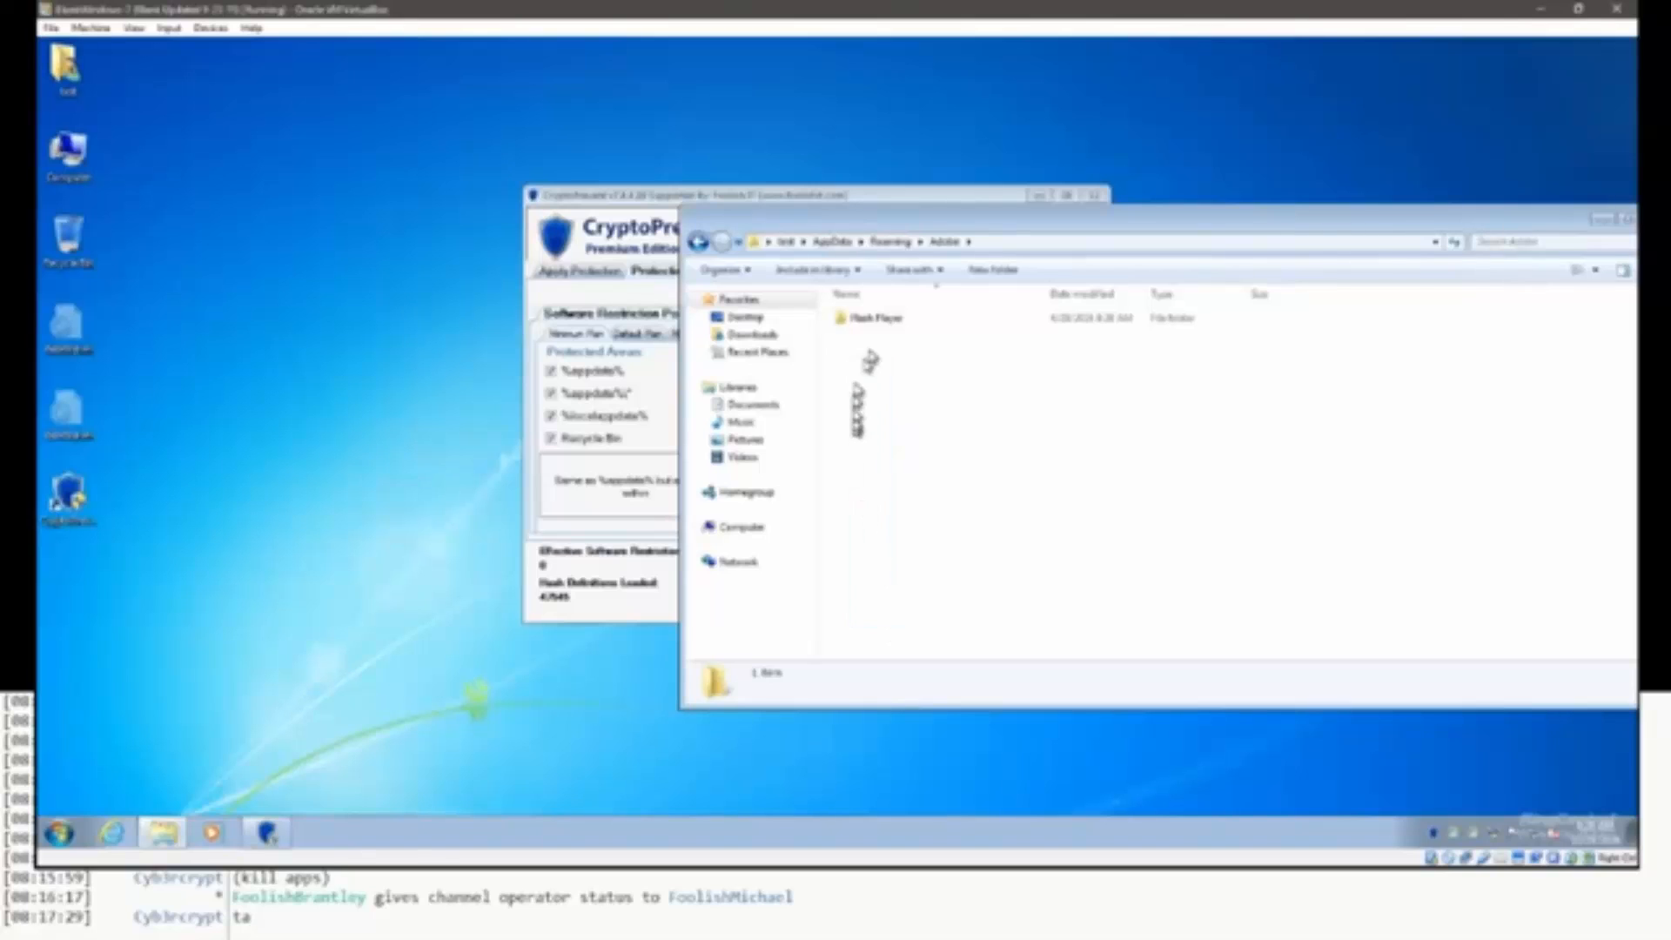
pyautogui.click(873, 321)
pyautogui.doubleClick(873, 321)
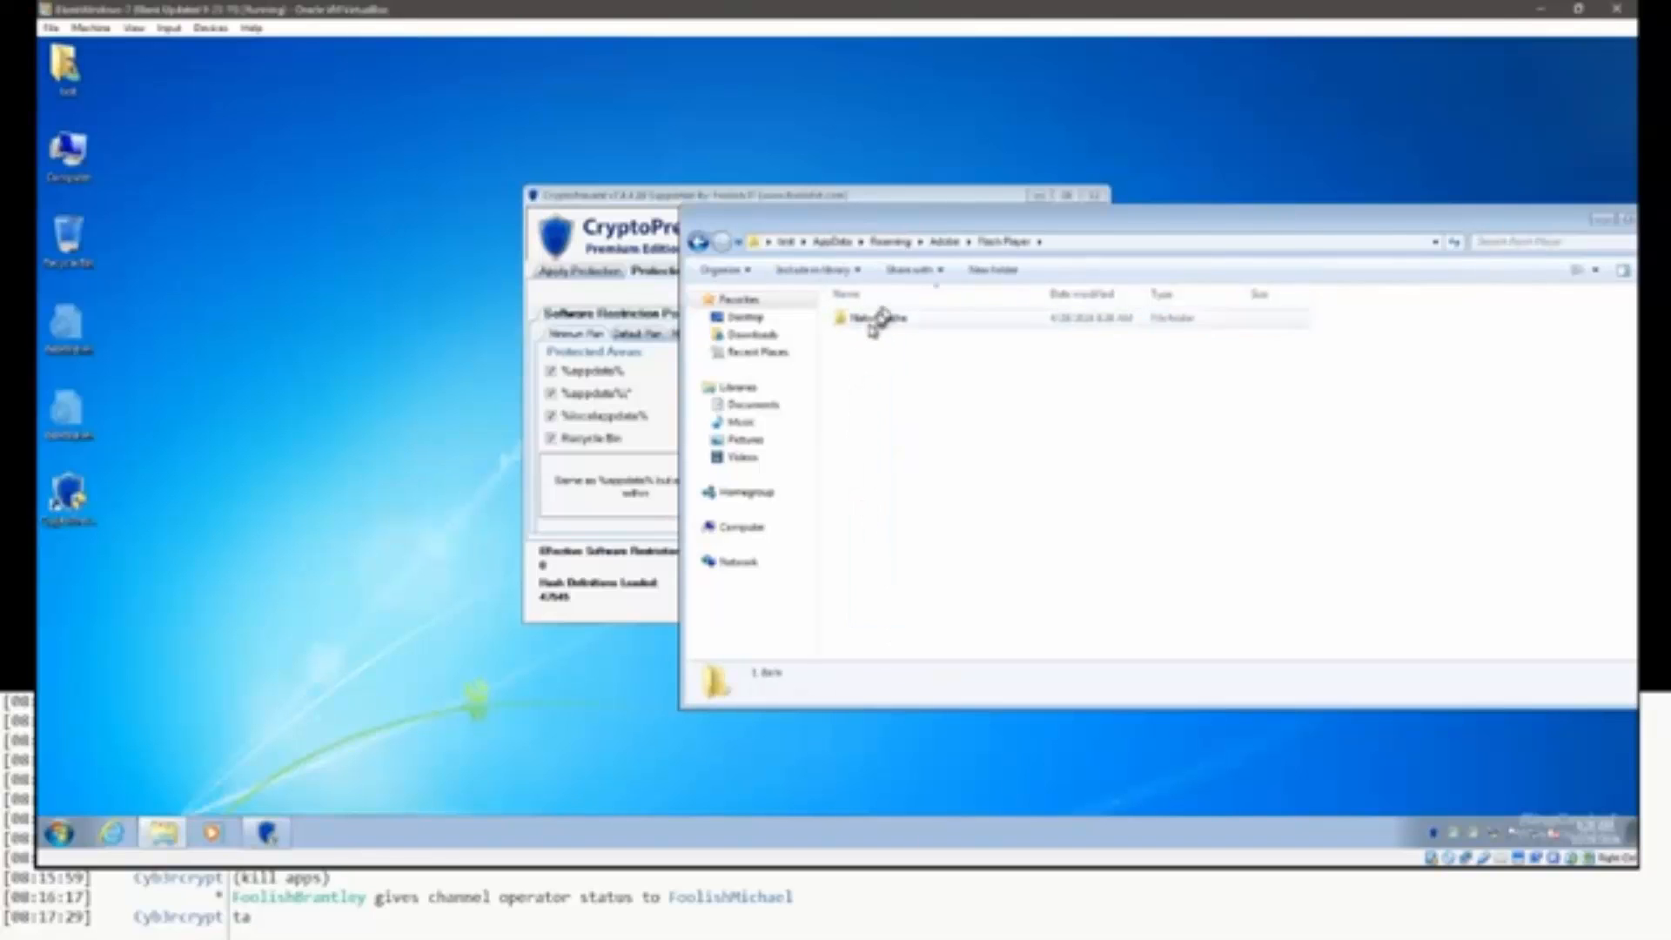
pyautogui.click(888, 242)
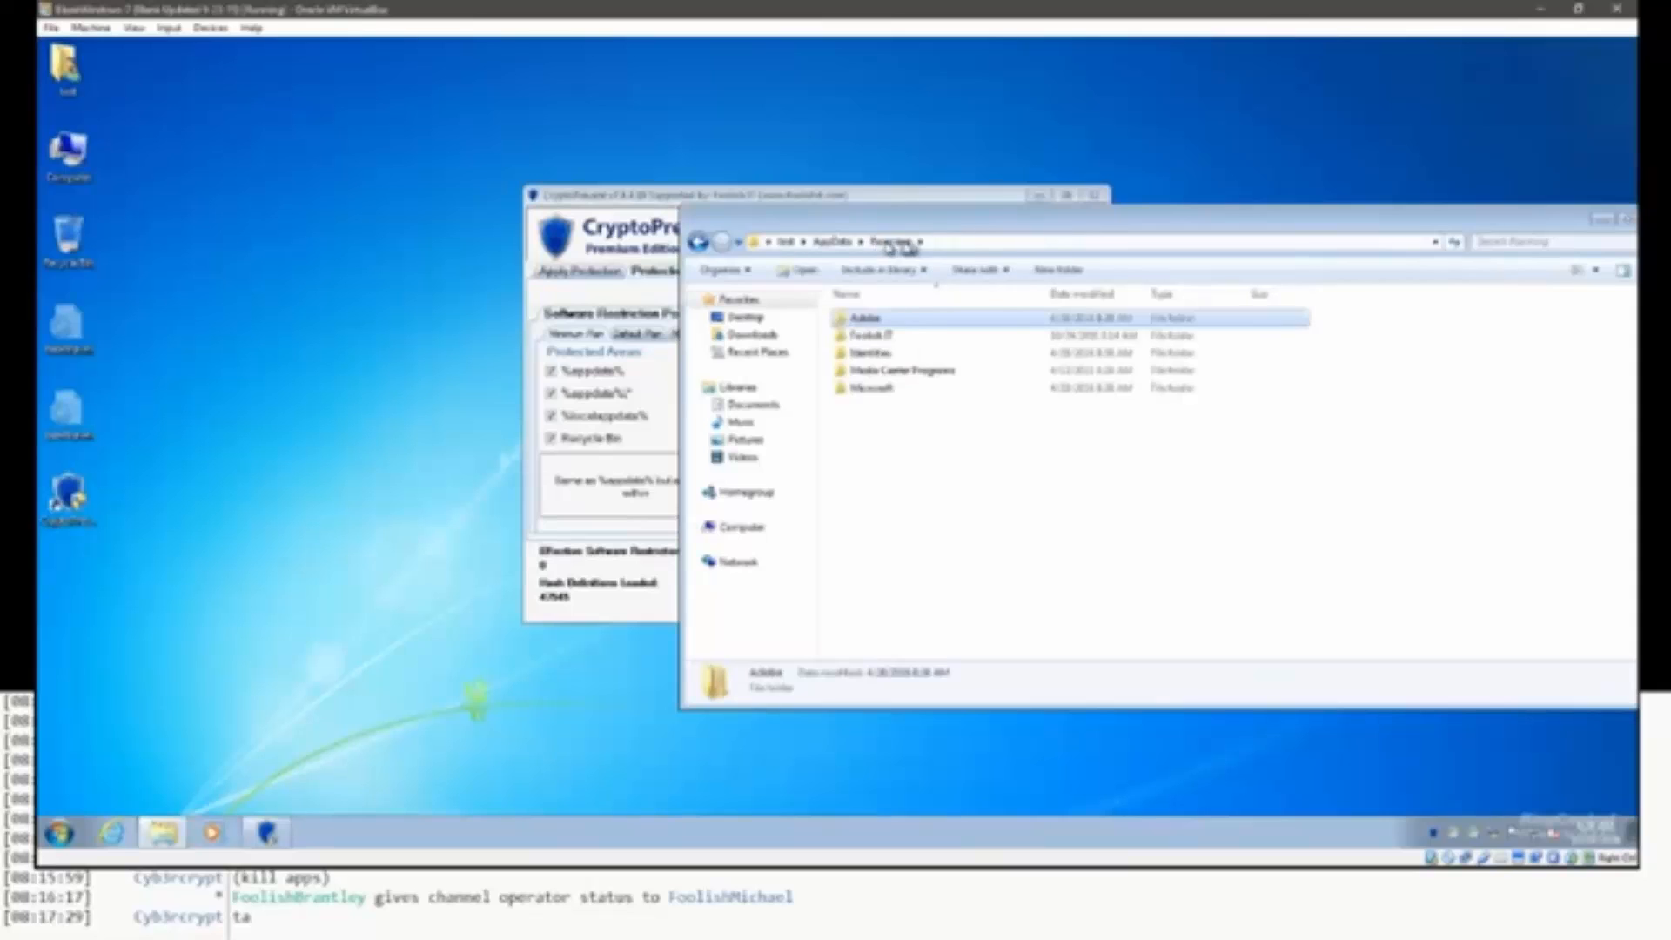
# View the contents of the Foolish IT folder and return to the Roaming folder.
pyautogui.click(875, 336)
pyautogui.doubleClick(874, 336)
pyautogui.moveTo(866, 381); pyautogui.dragTo(924, 644)
pyautogui.click(888, 242)
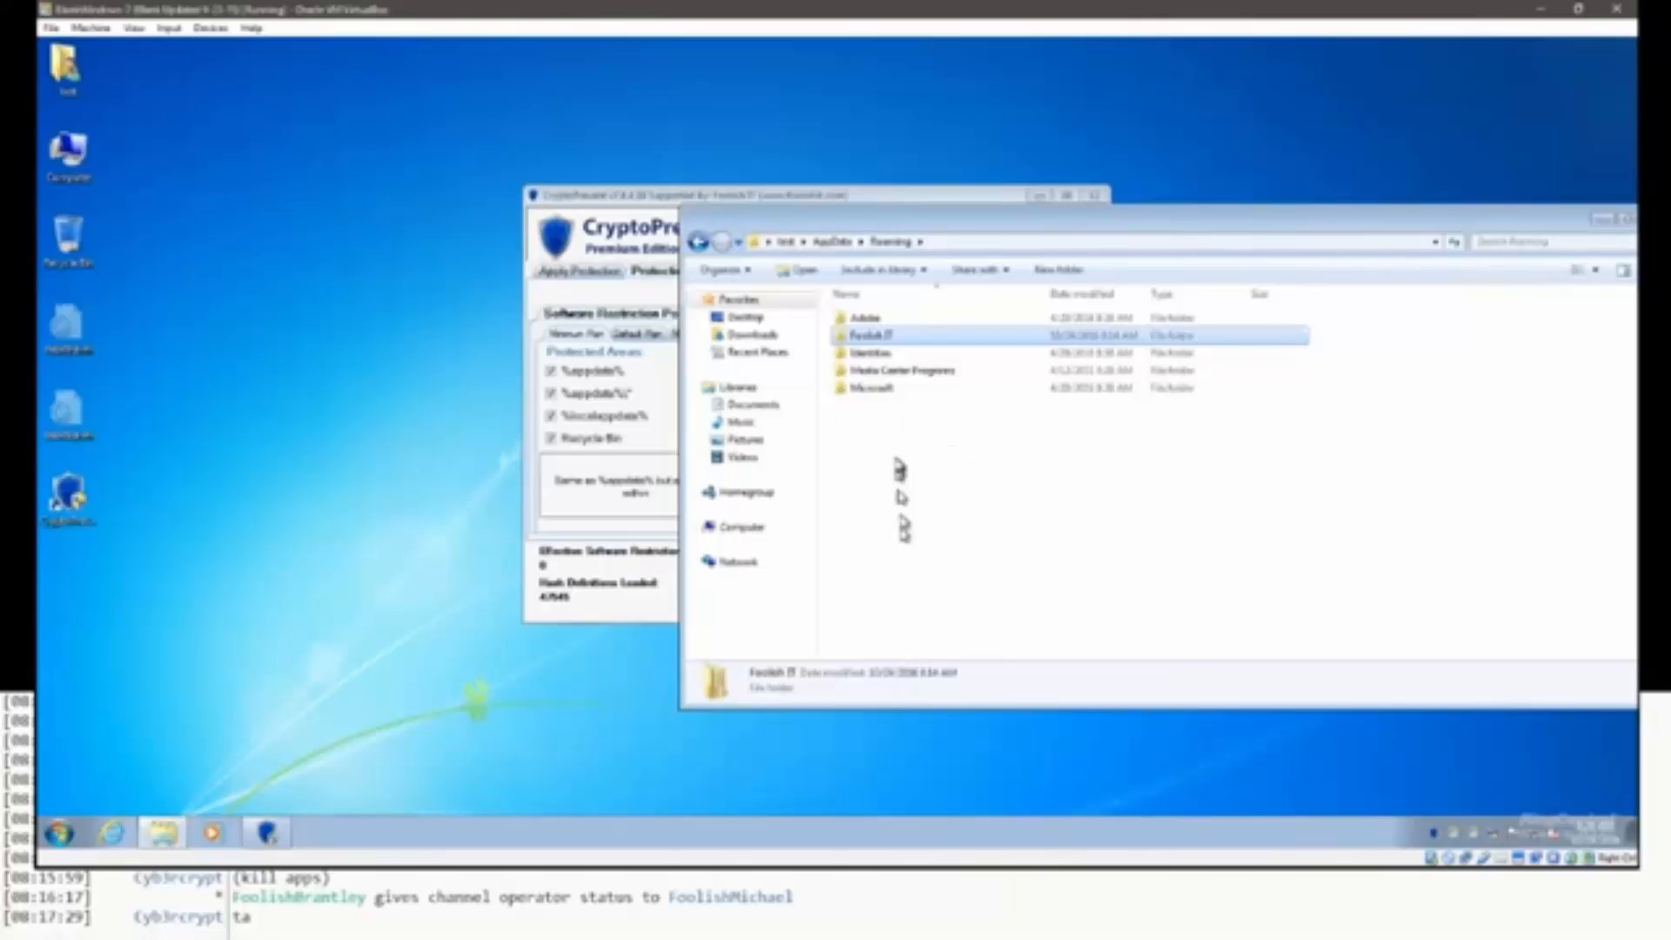
pyautogui.moveTo(835, 406); pyautogui.dragTo(981, 652)
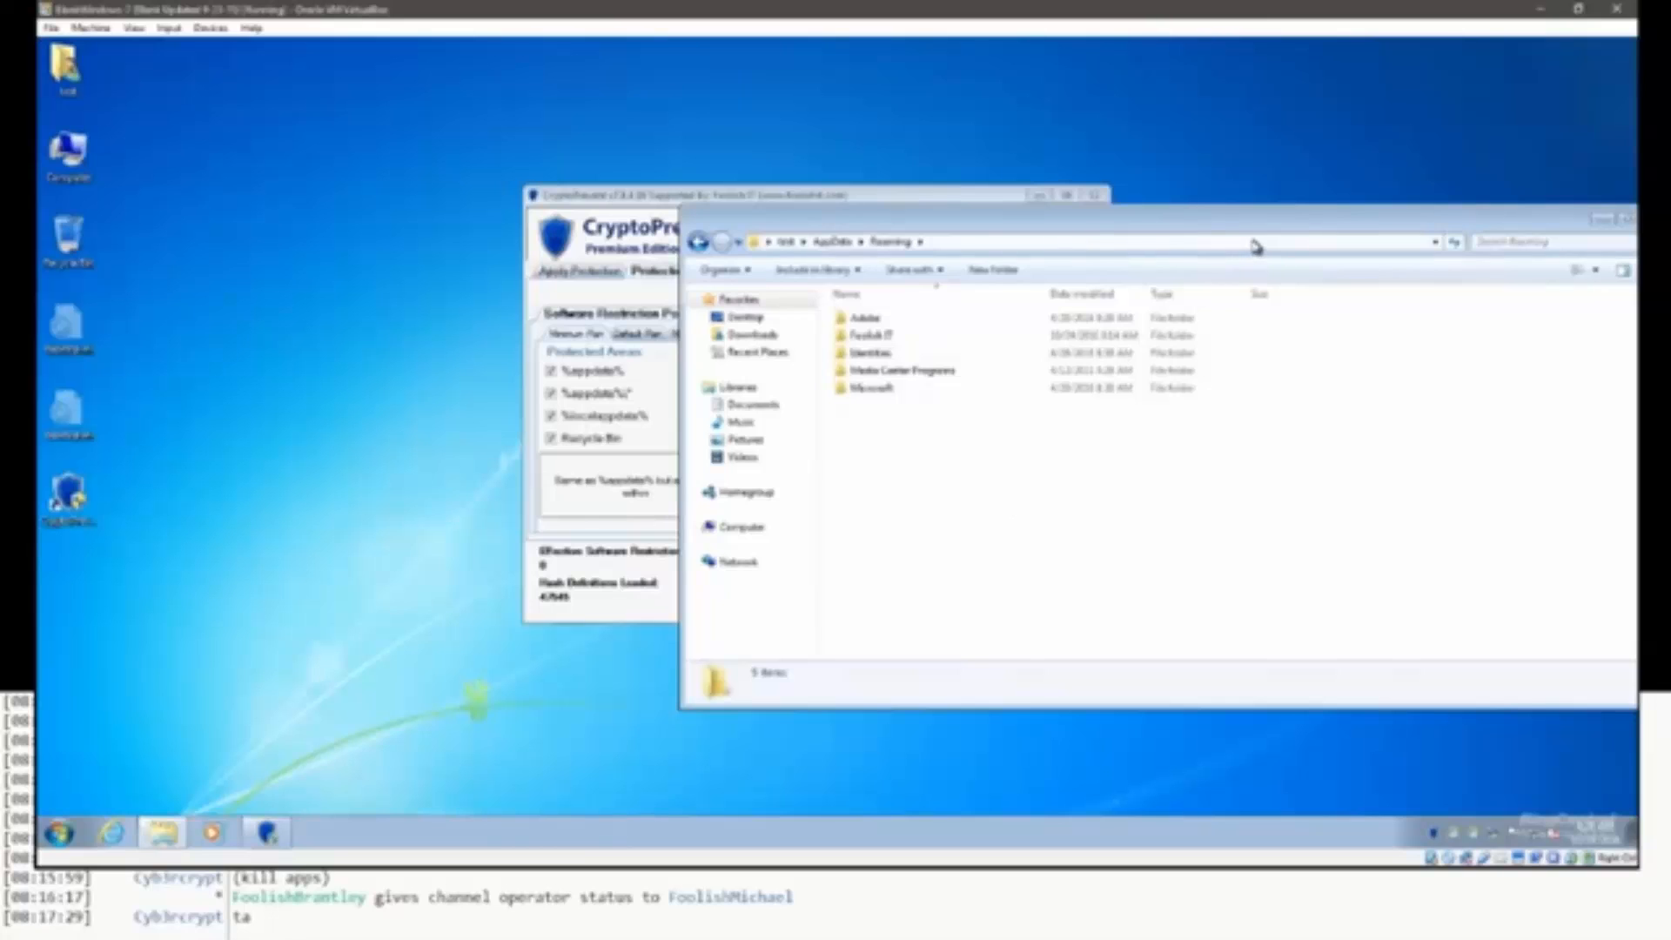
# Close the Roaming folder window and read the description of the %localappdata% protected area.
pyautogui.moveTo(1259, 242); pyautogui.dragTo(1091, 276)
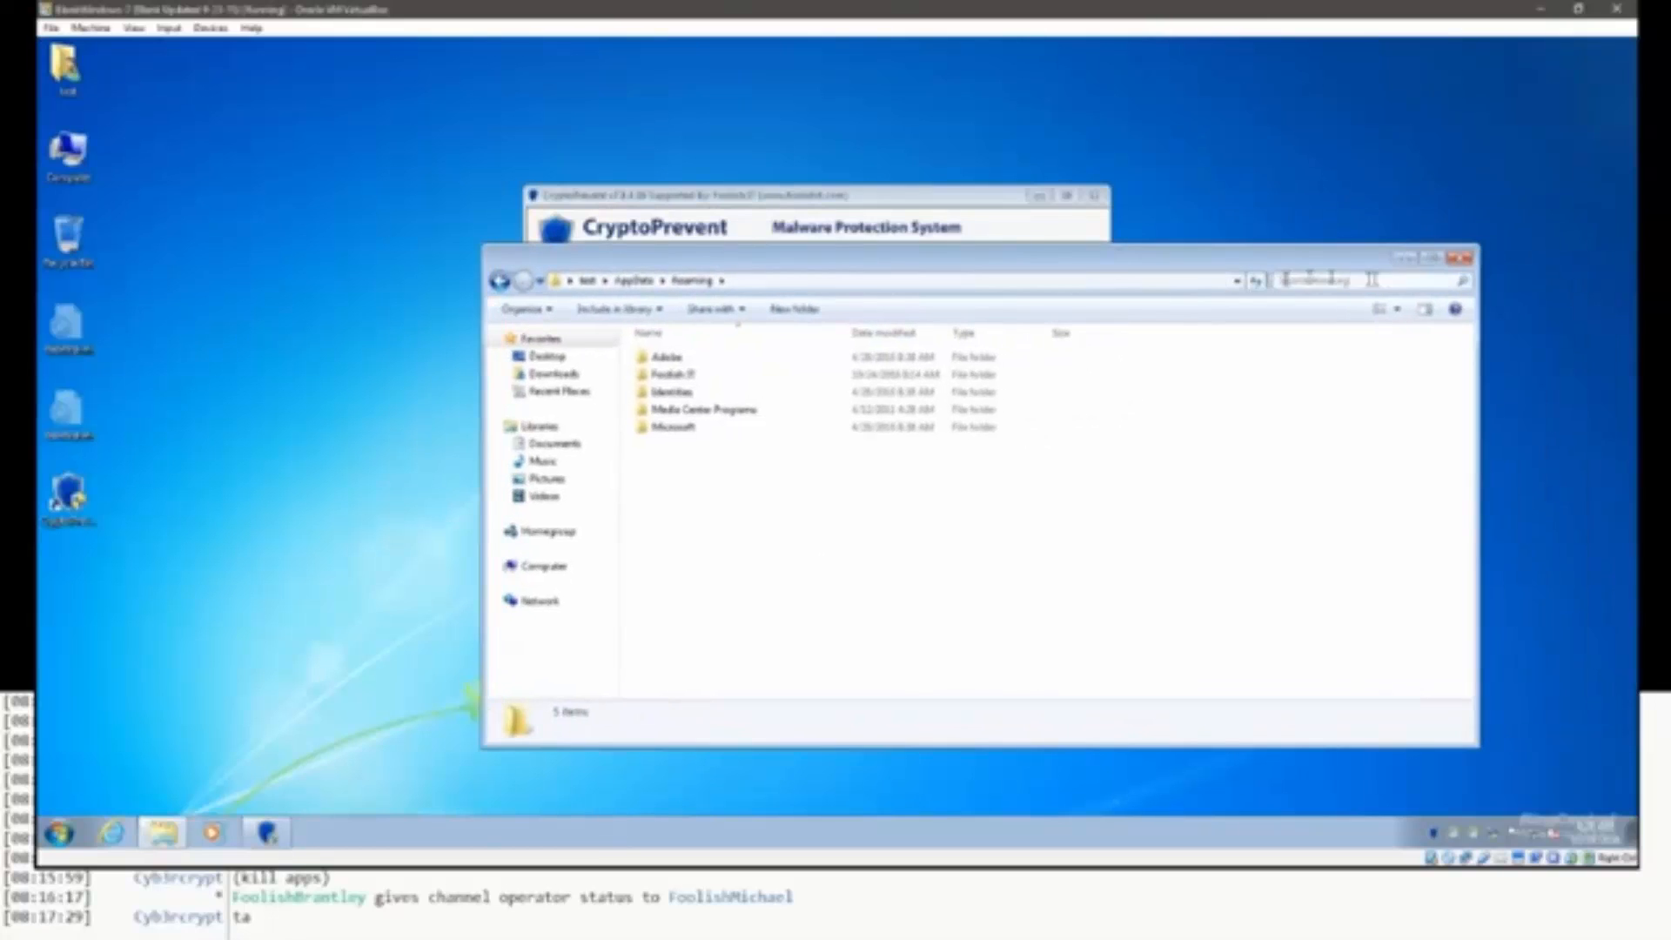
pyautogui.click(1461, 260)
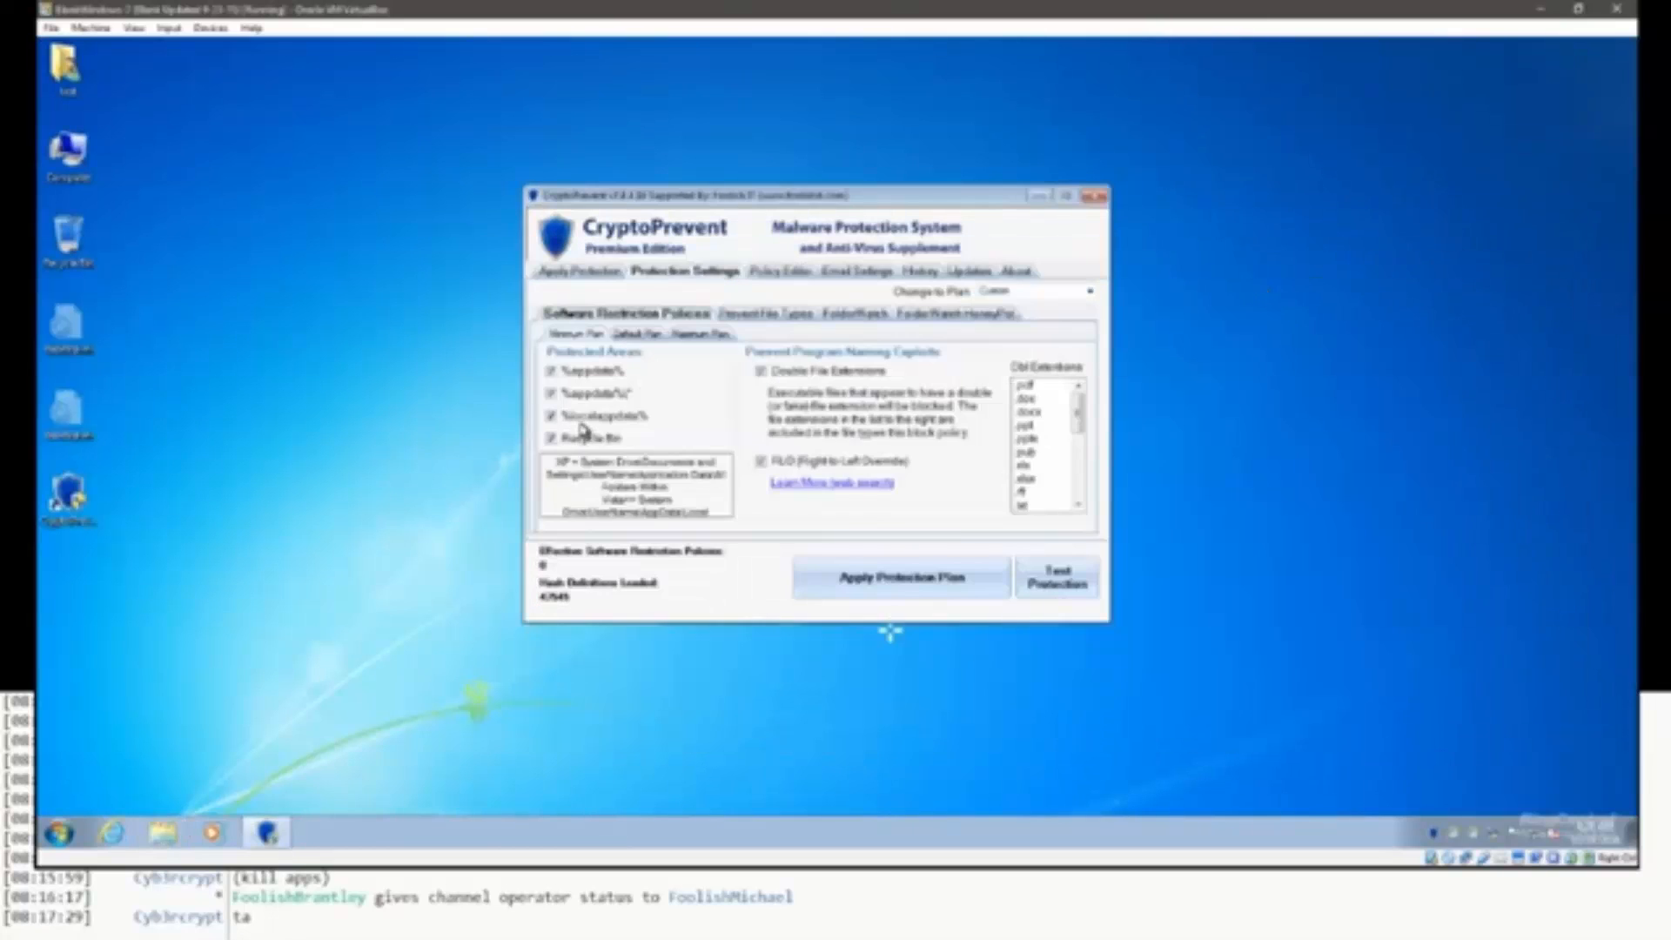
pyautogui.moveTo(587, 424)
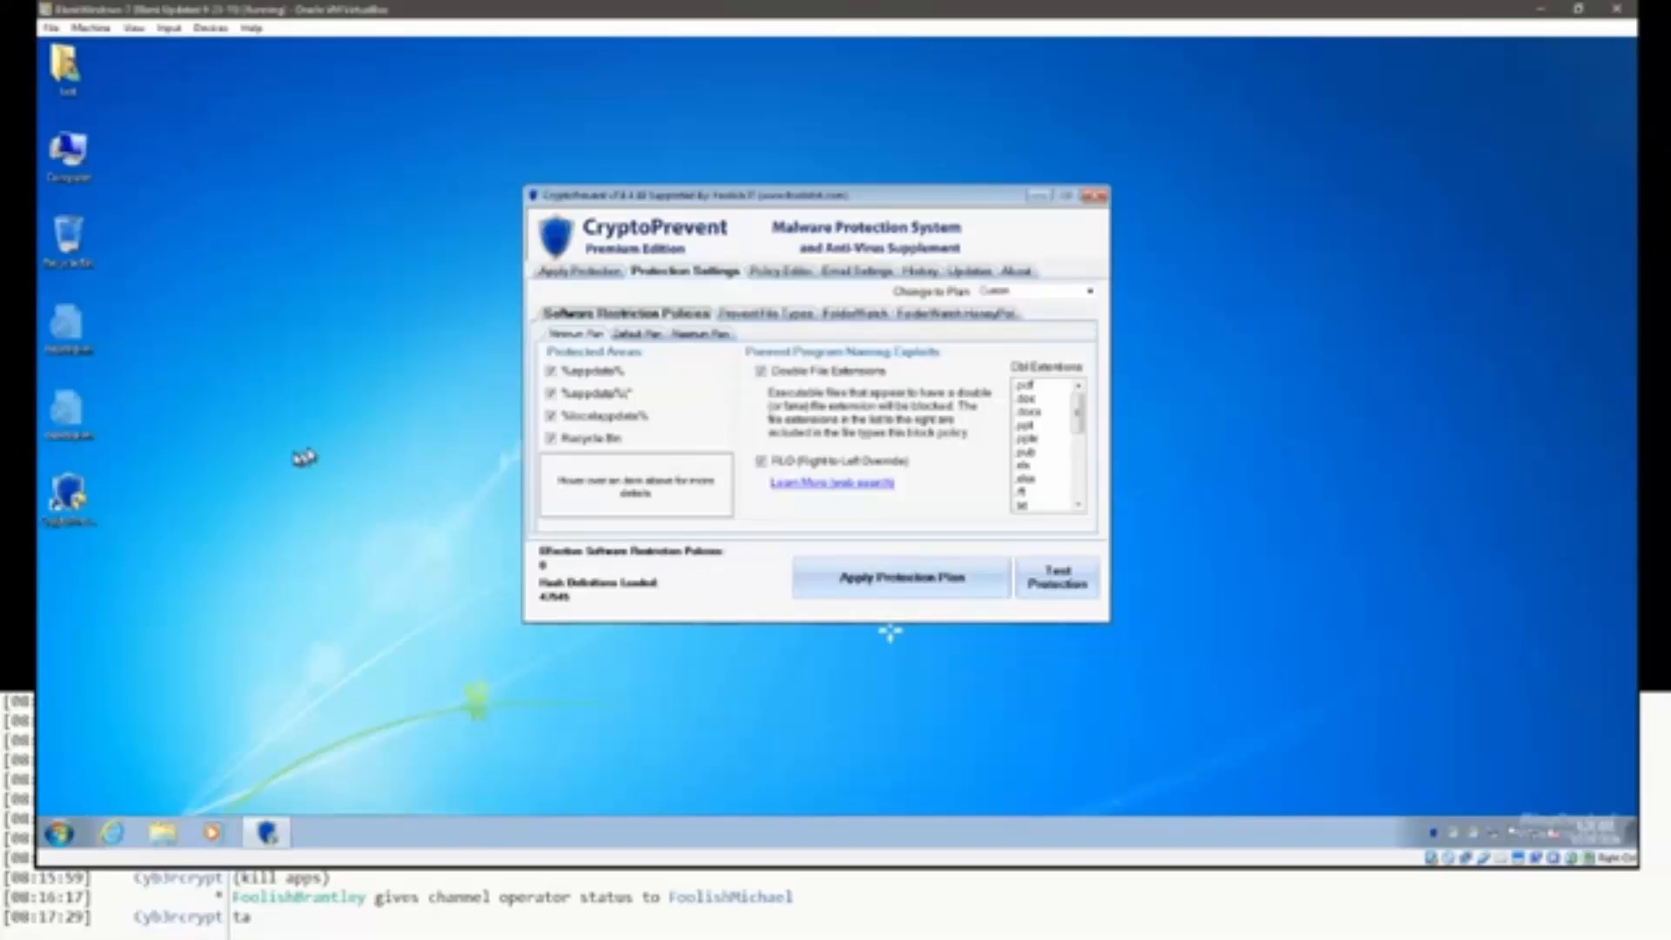
# Create a new text document on the desktop beside the CryptoPrevent window.
pyautogui.click(300, 458)
pyautogui.rightClick(295, 454)
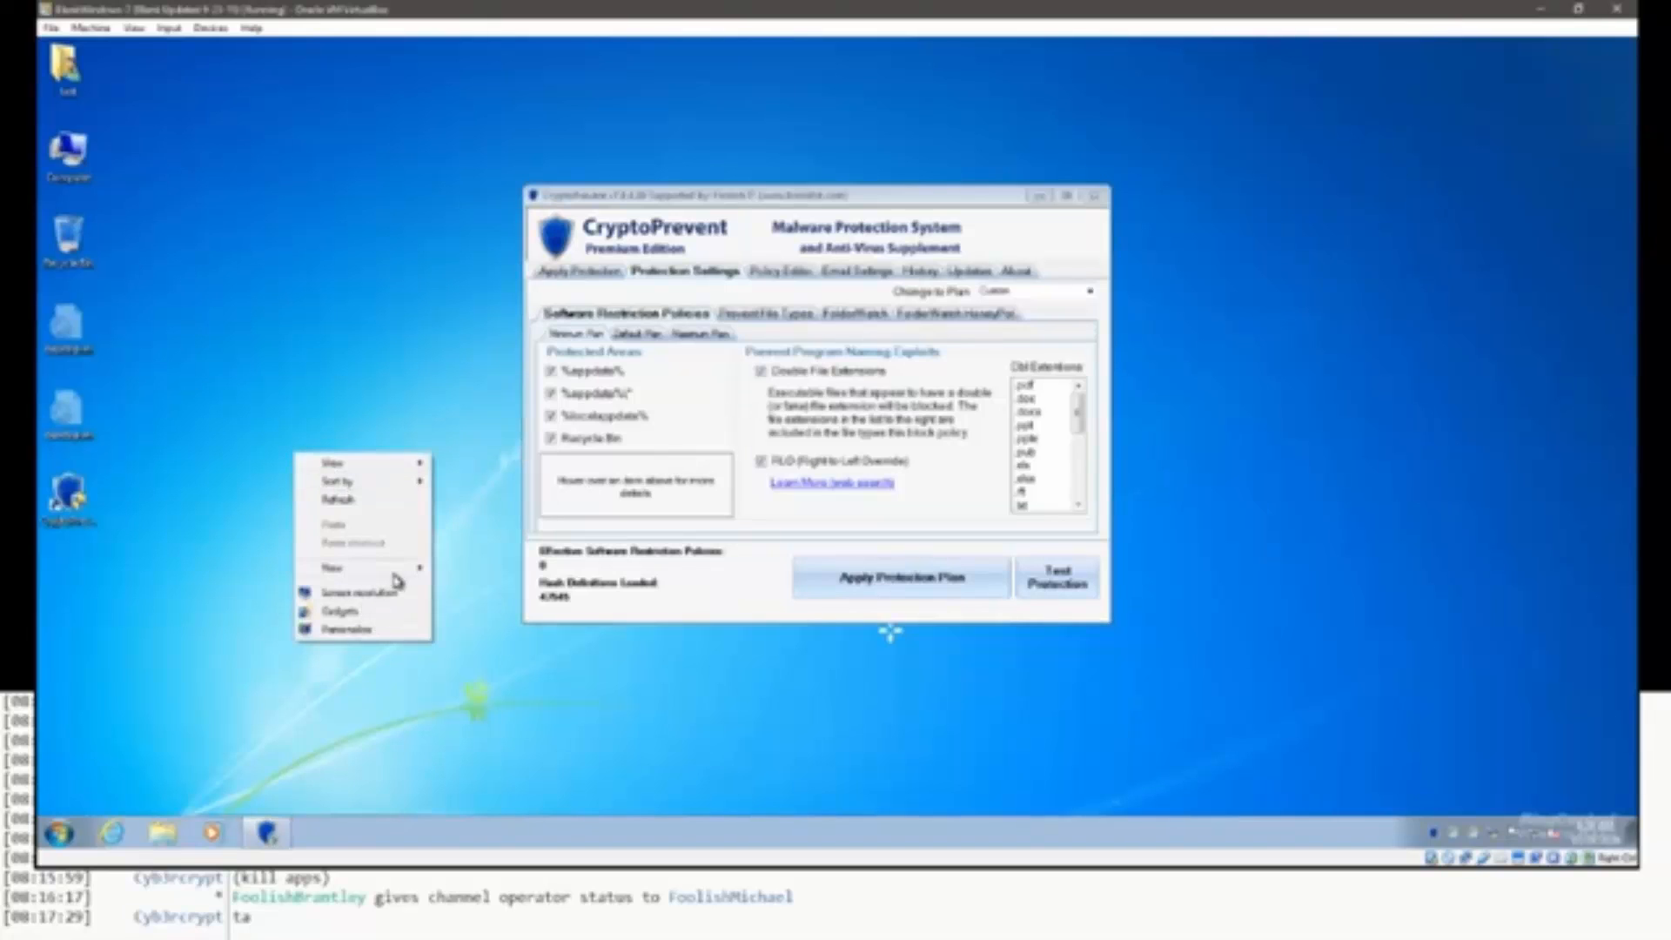
pyautogui.moveTo(398, 576)
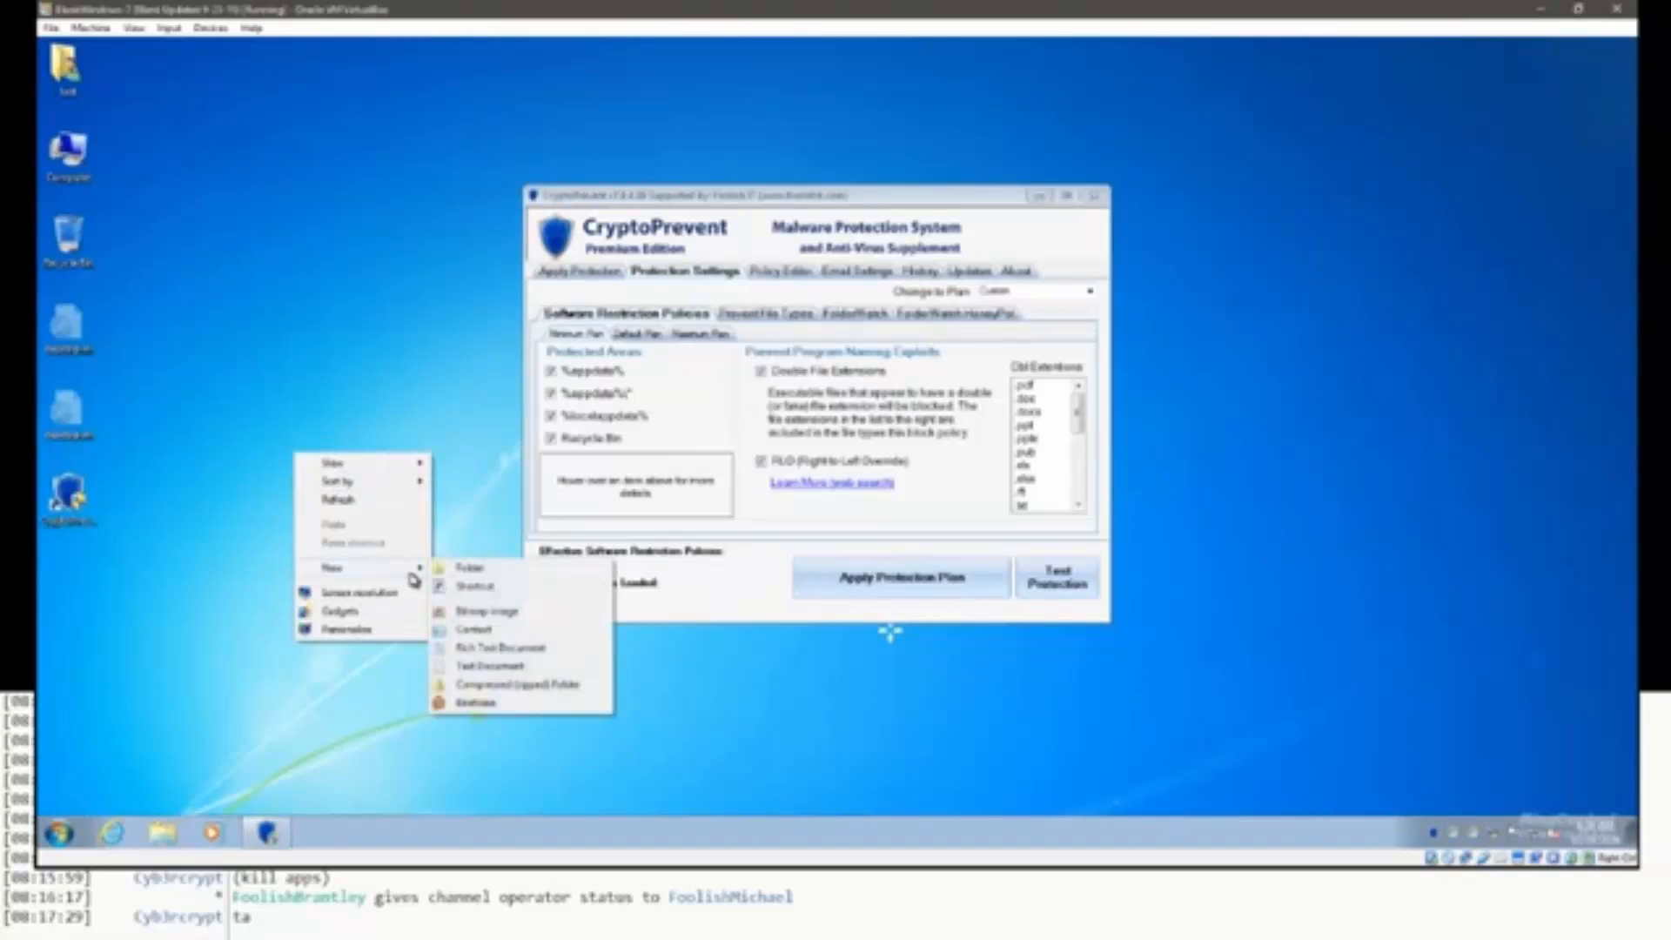
pyautogui.click(489, 666)
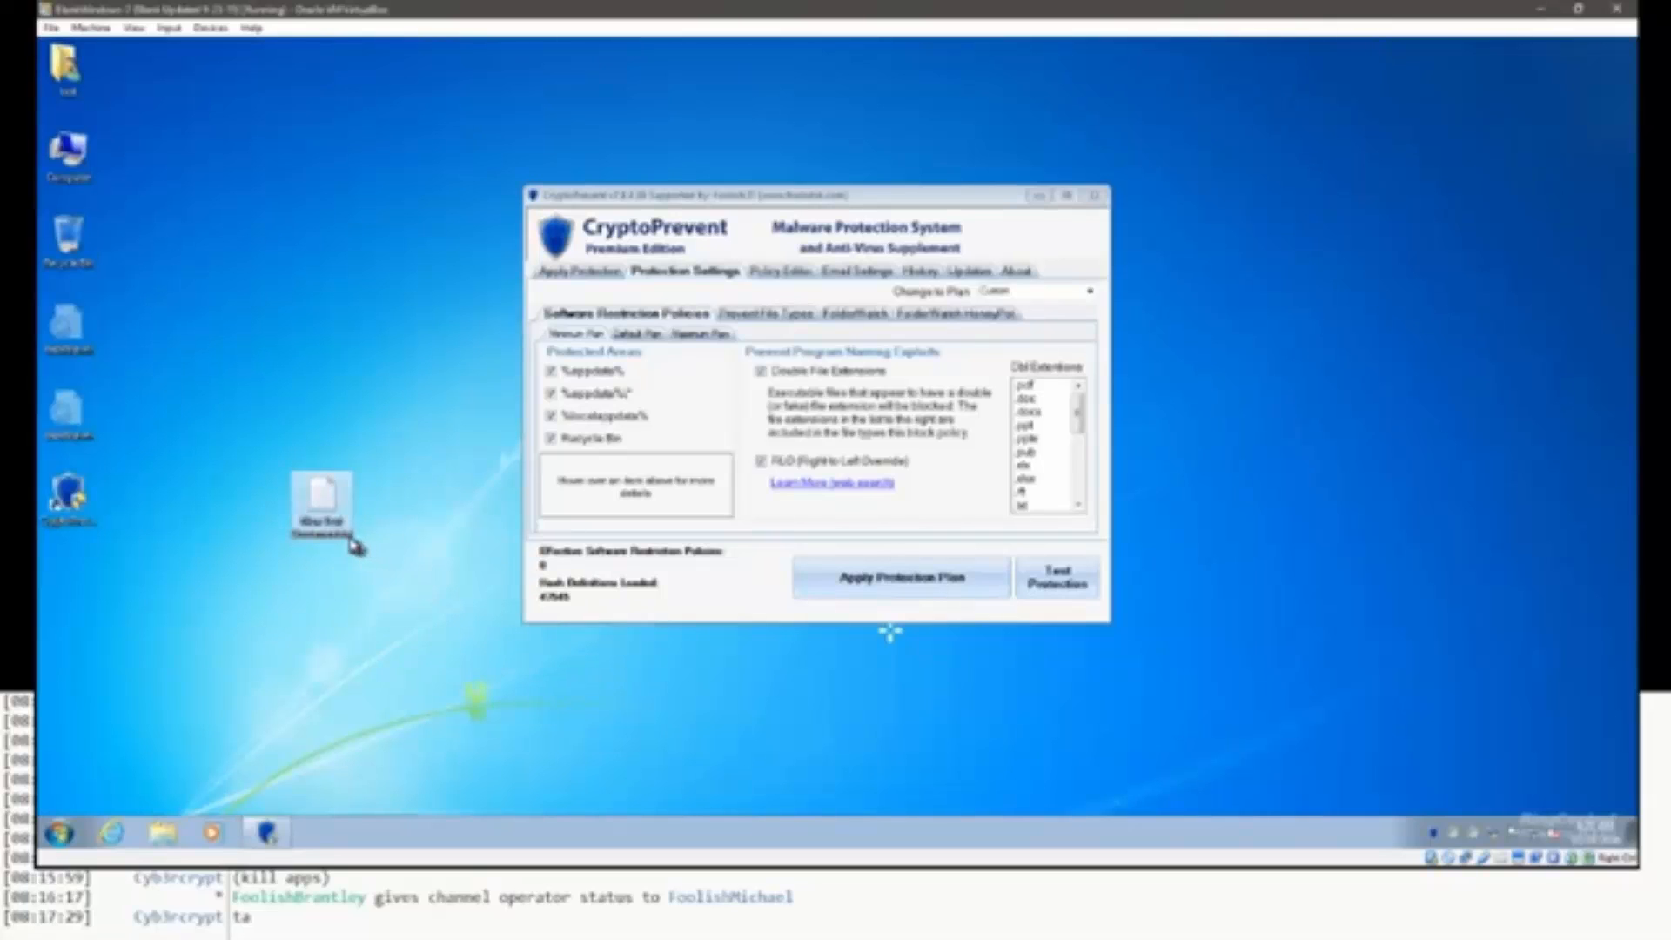
# Try to rename the new text document on the desktop with an exe extension.
pyautogui.rightClick(347, 529)
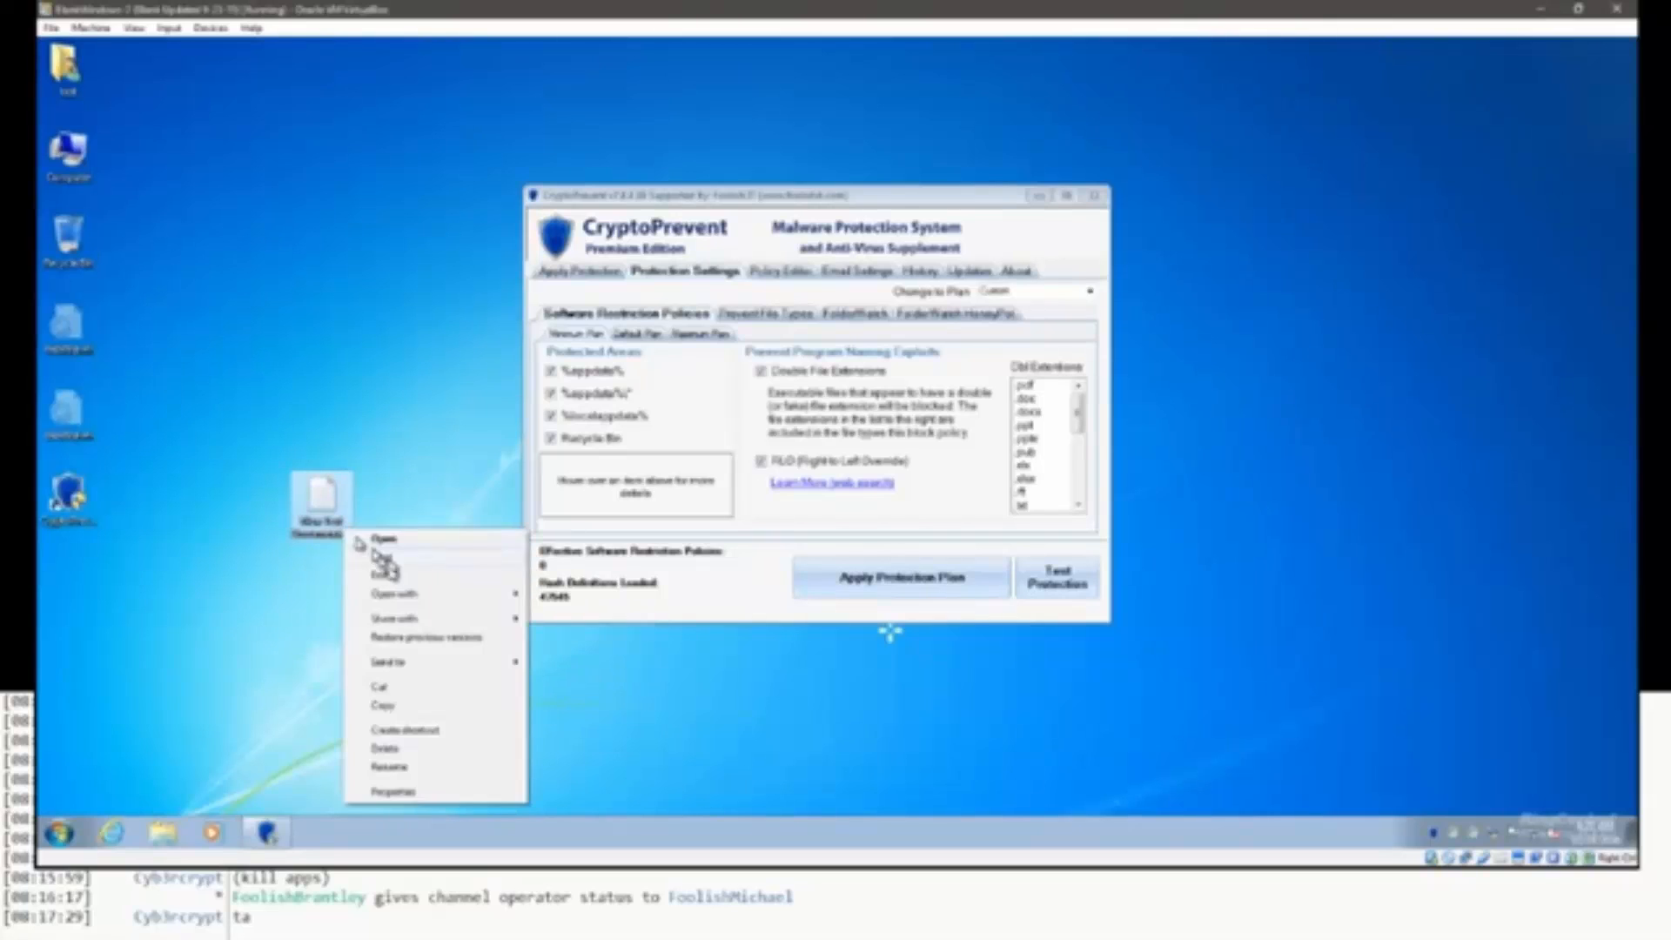
pyautogui.click(396, 766)
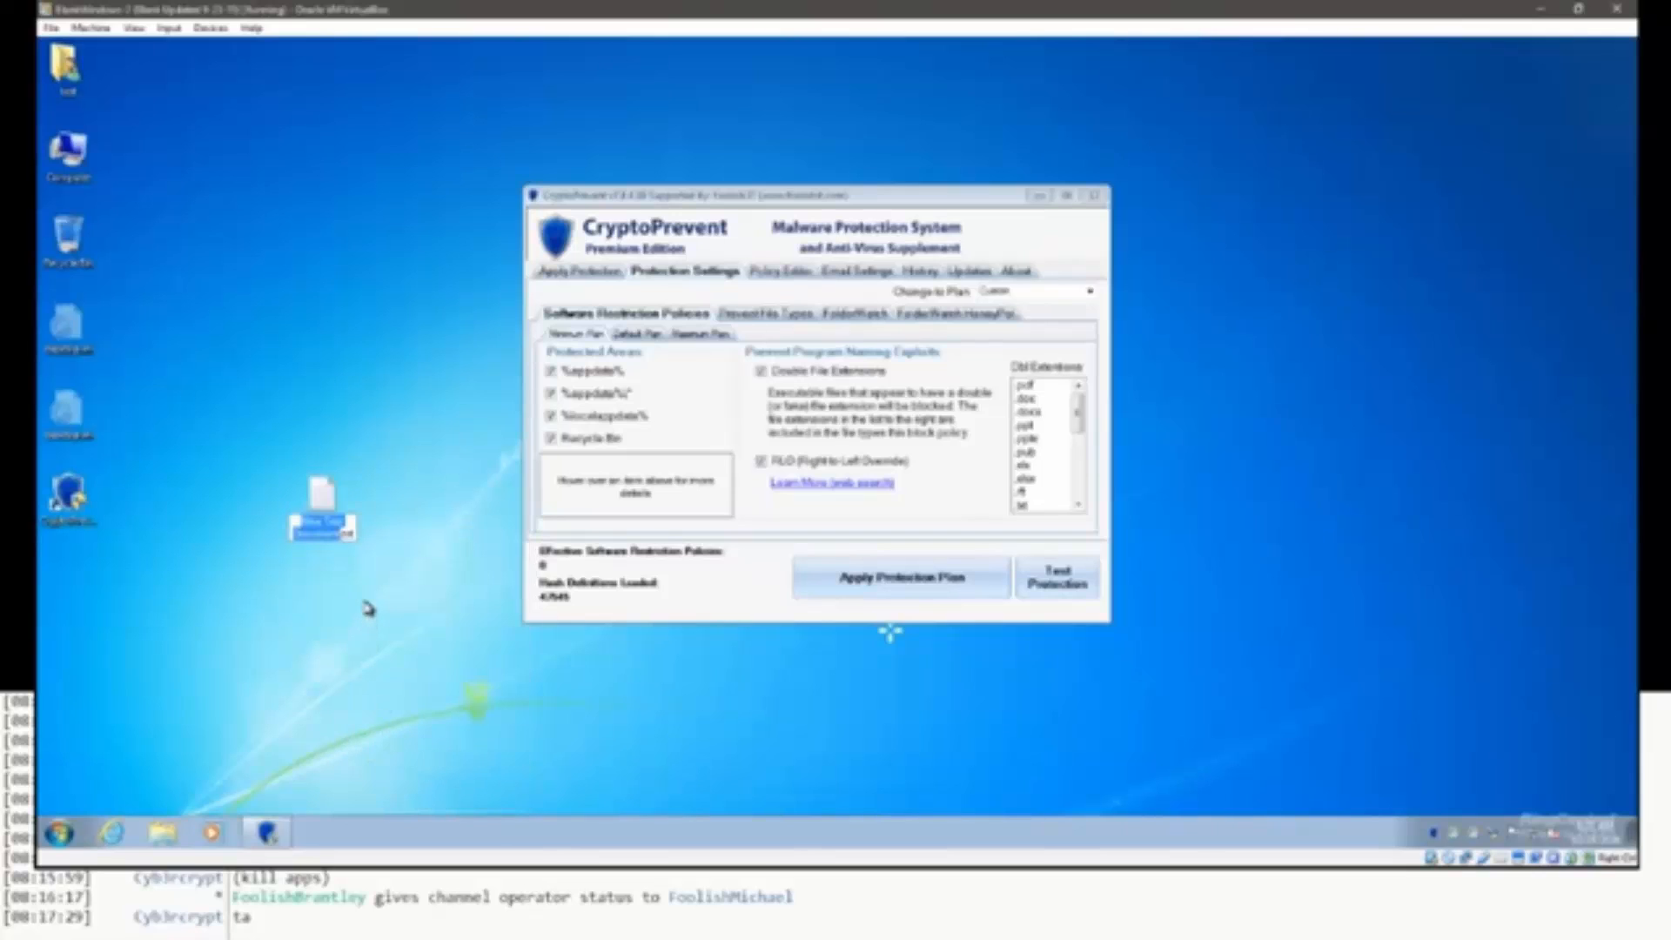
pyautogui.press('End')
pyautogui.press('BackSpace')
pyautogui.press('BackSpace')
pyautogui.press('BackSpace')
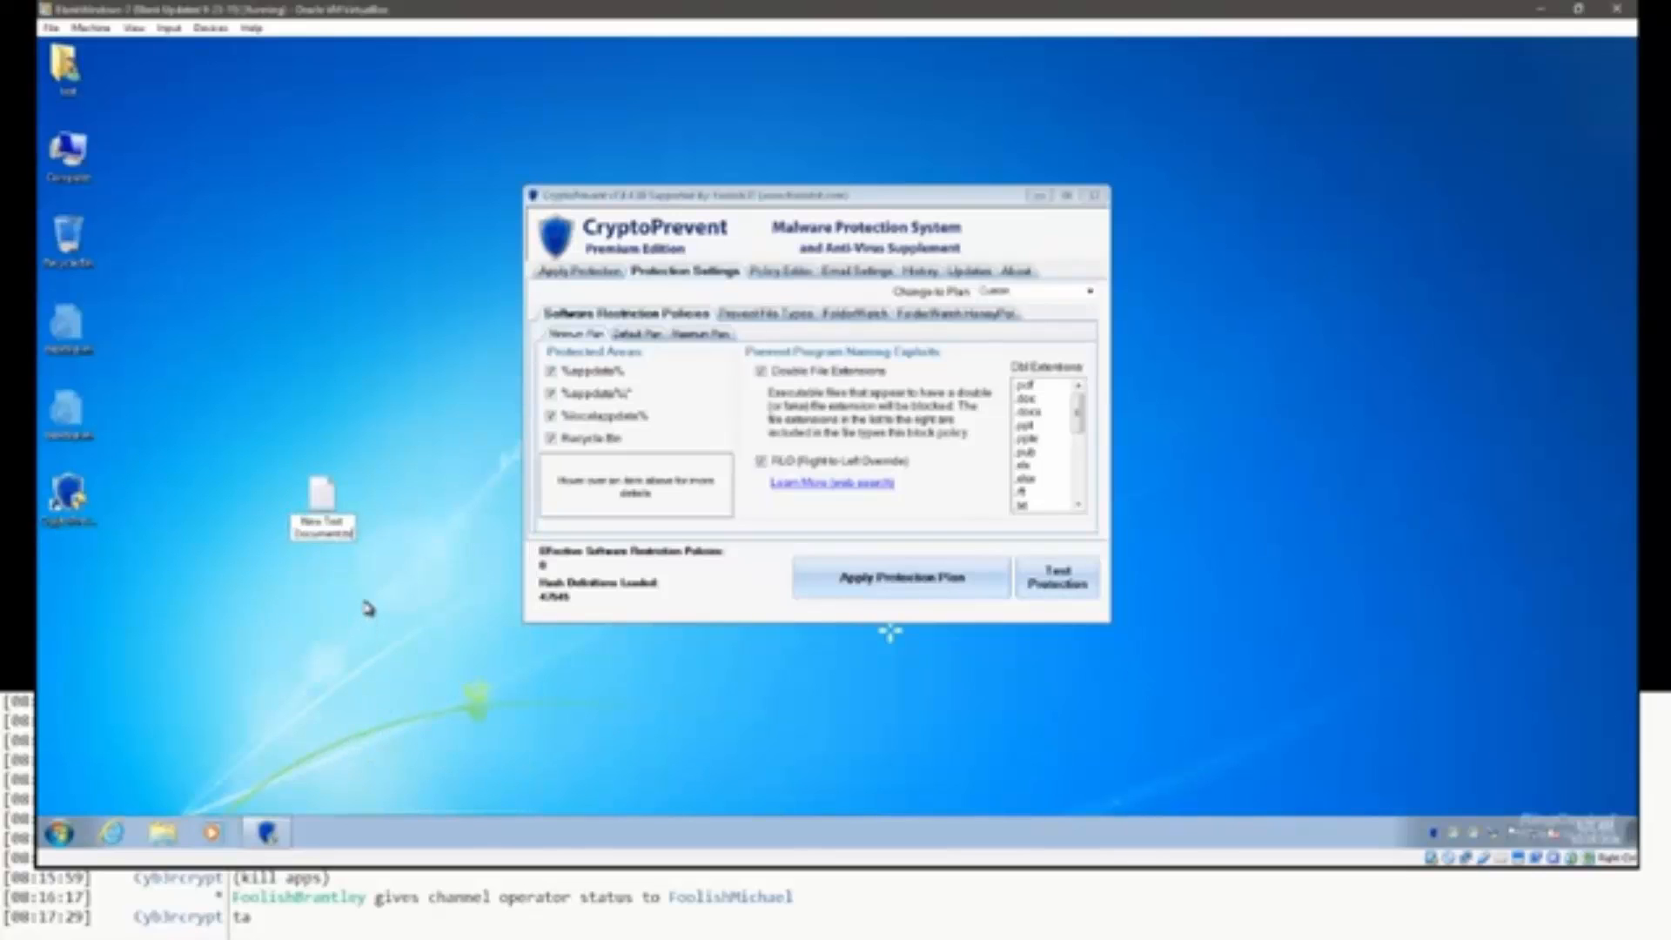
pyautogui.write('exe')
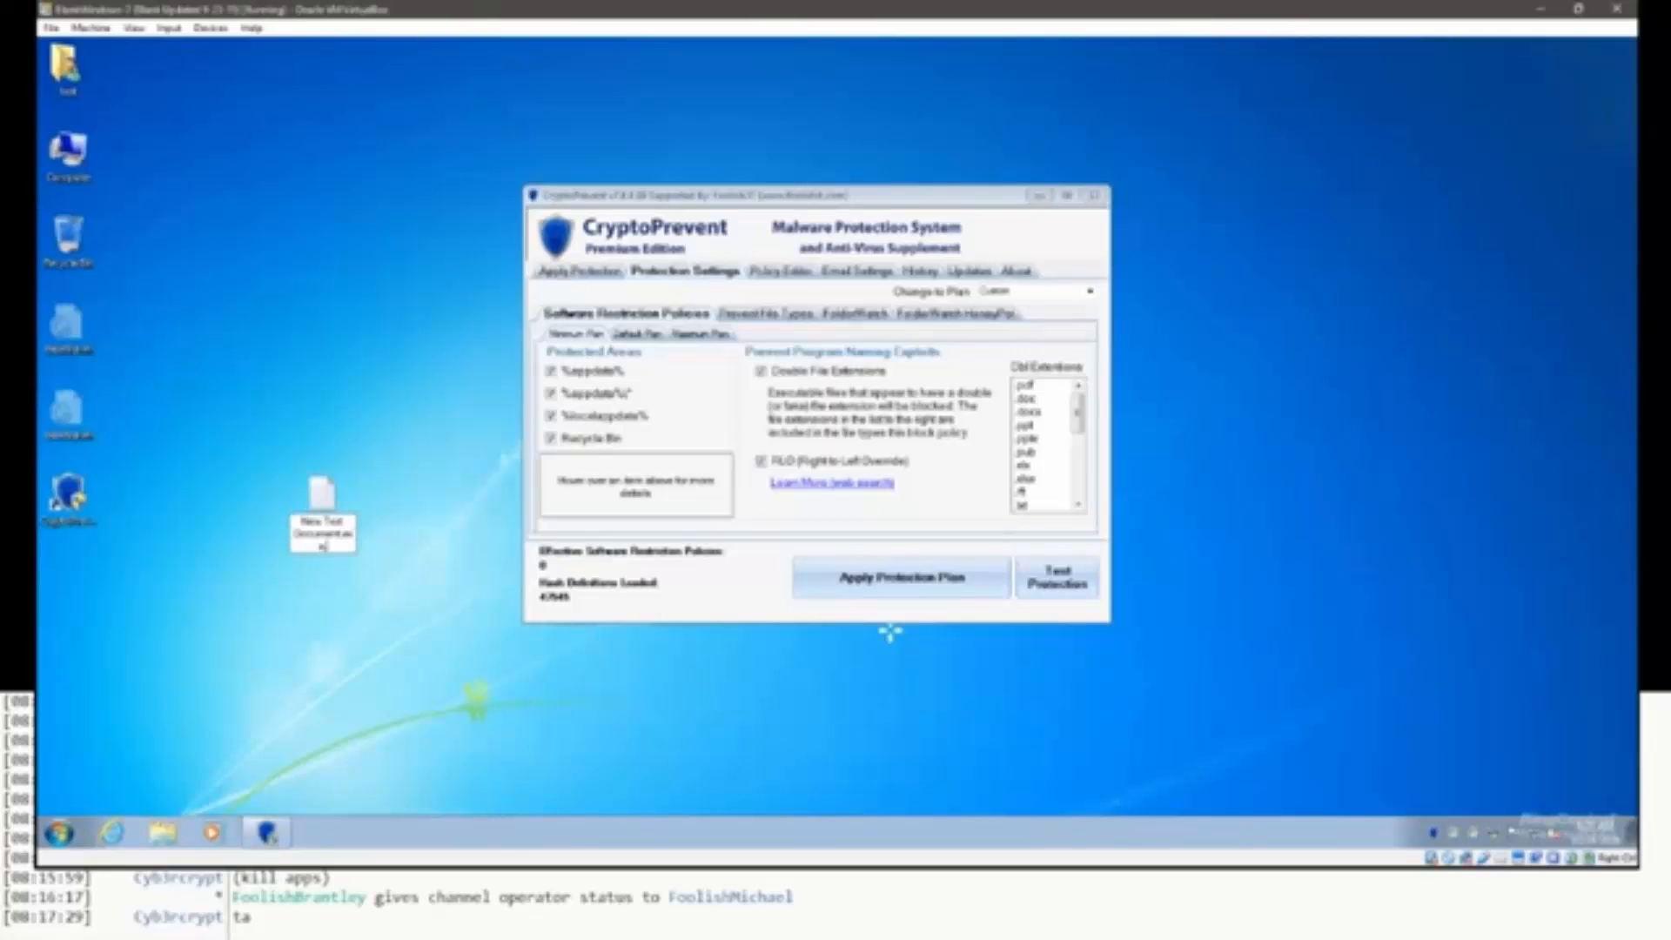
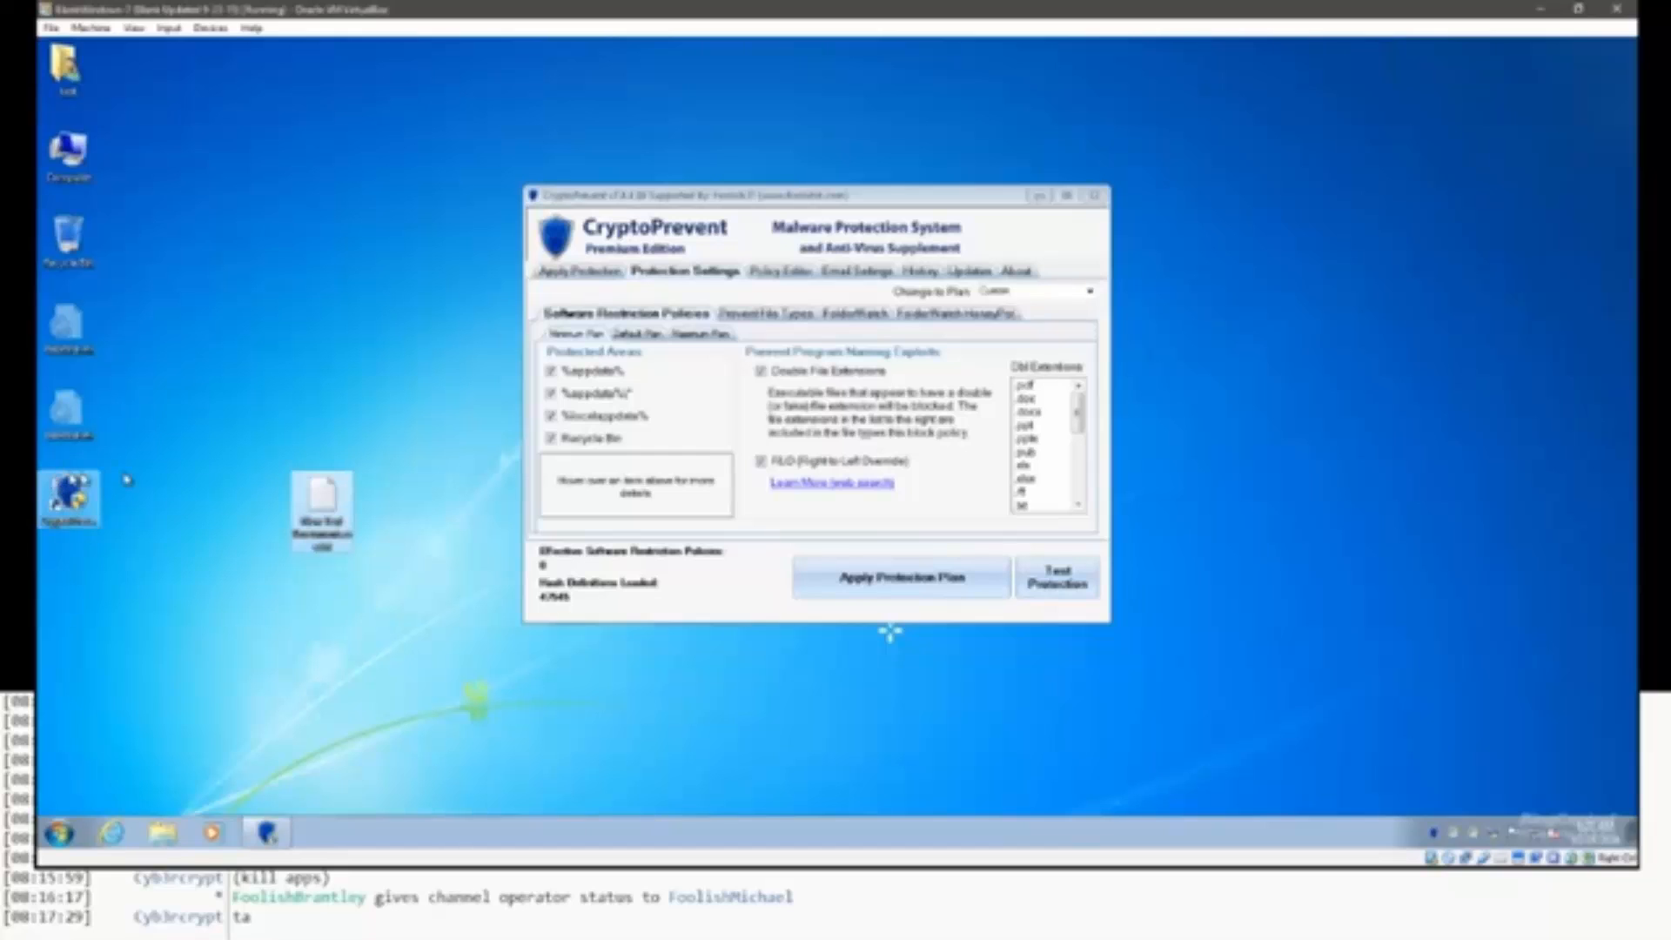
# Open the Computer window and set its folder options to hide extensions for known file types.
pyautogui.doubleClick(72, 166)
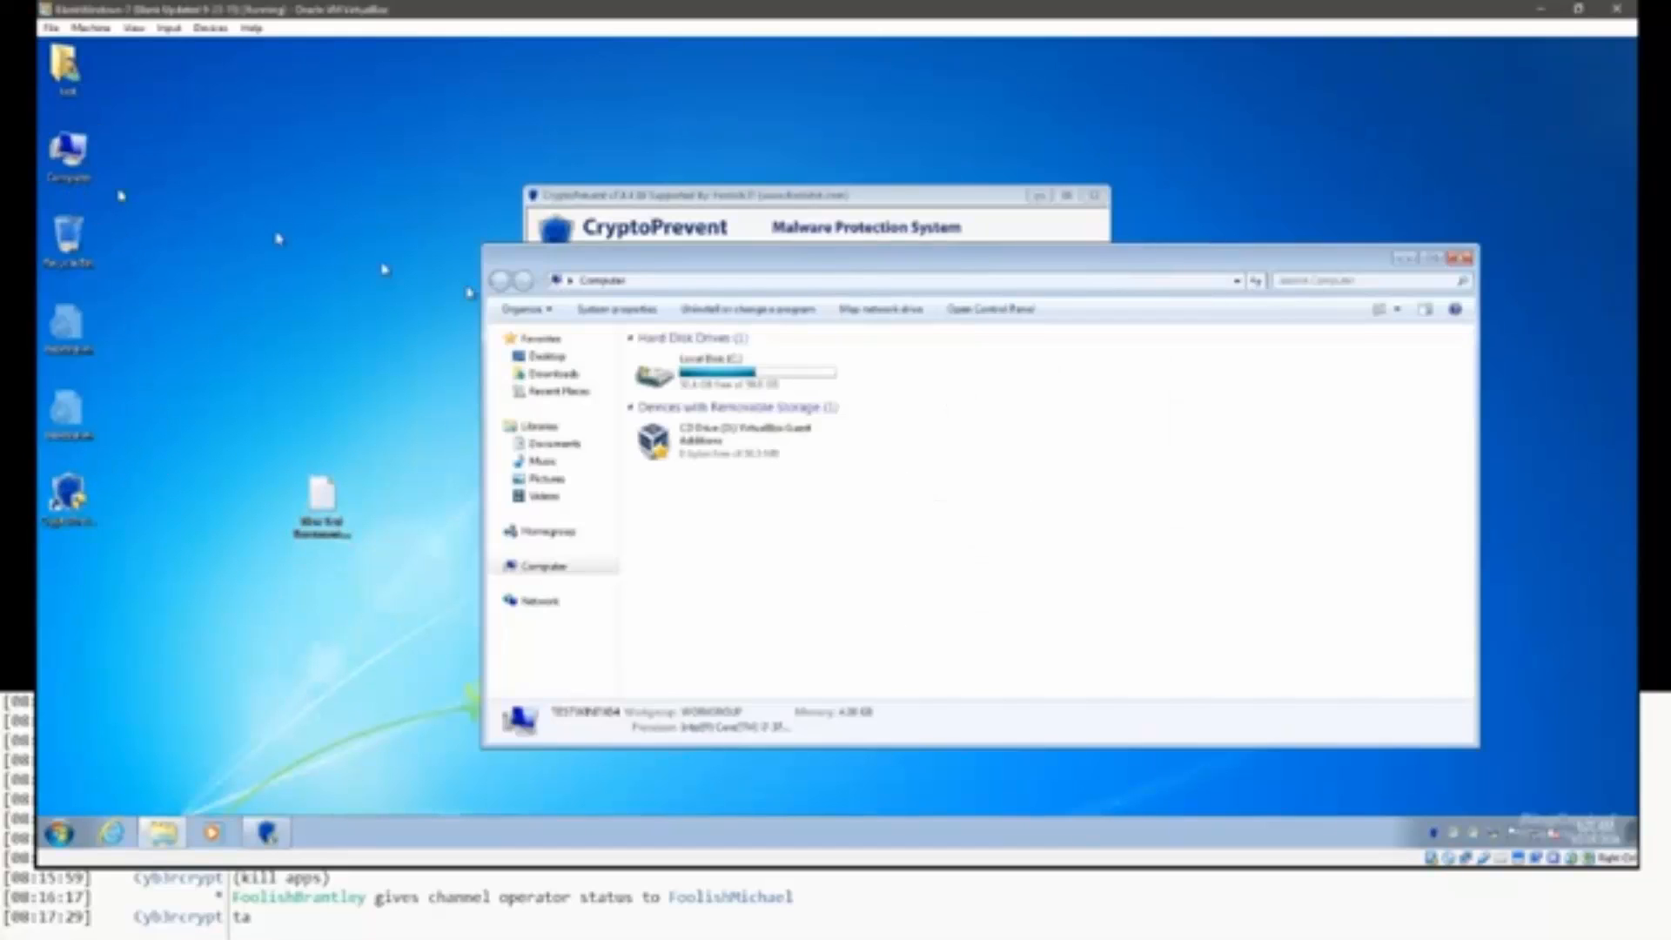
pyautogui.click(522, 311)
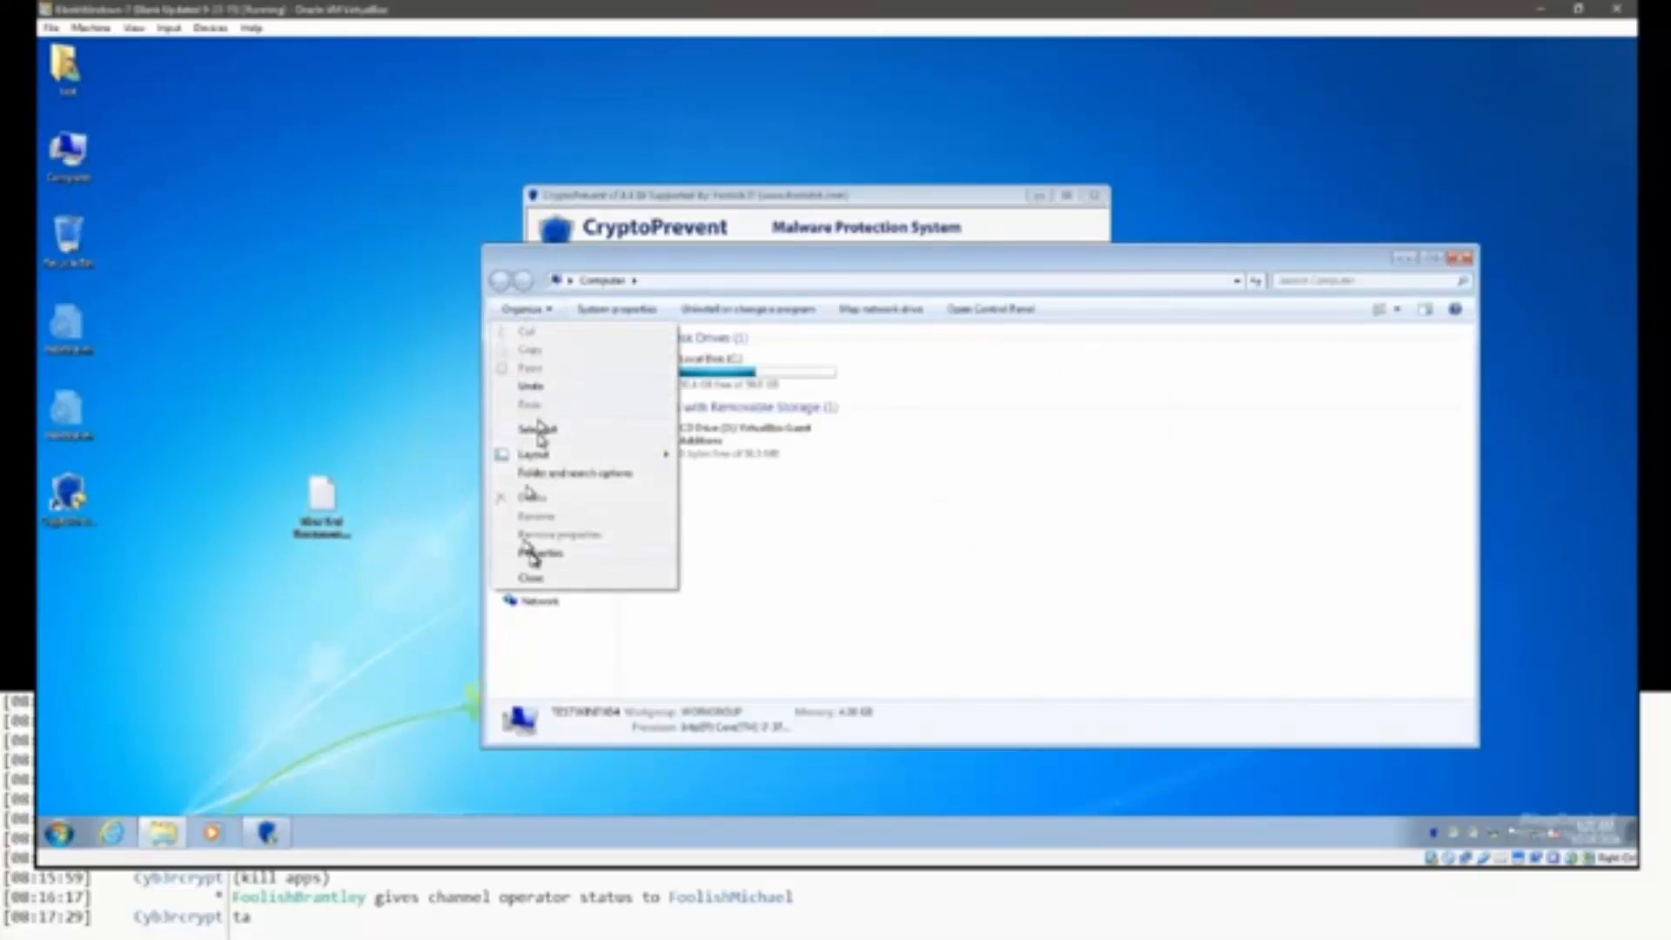
pyautogui.click(543, 474)
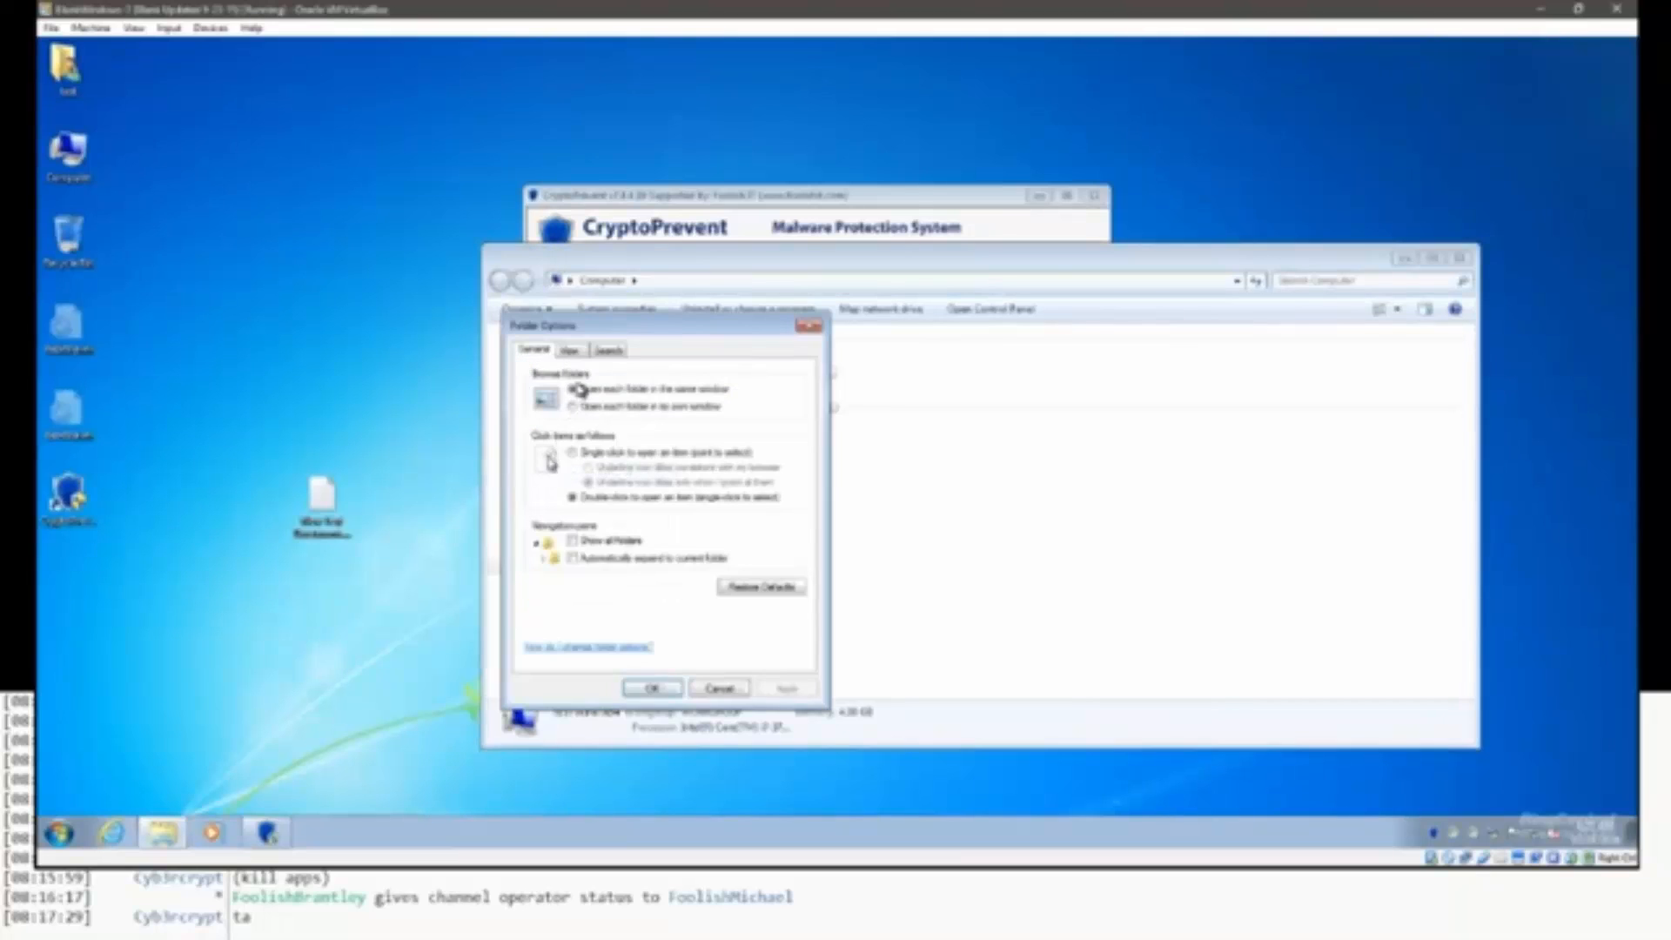
pyautogui.click(571, 351)
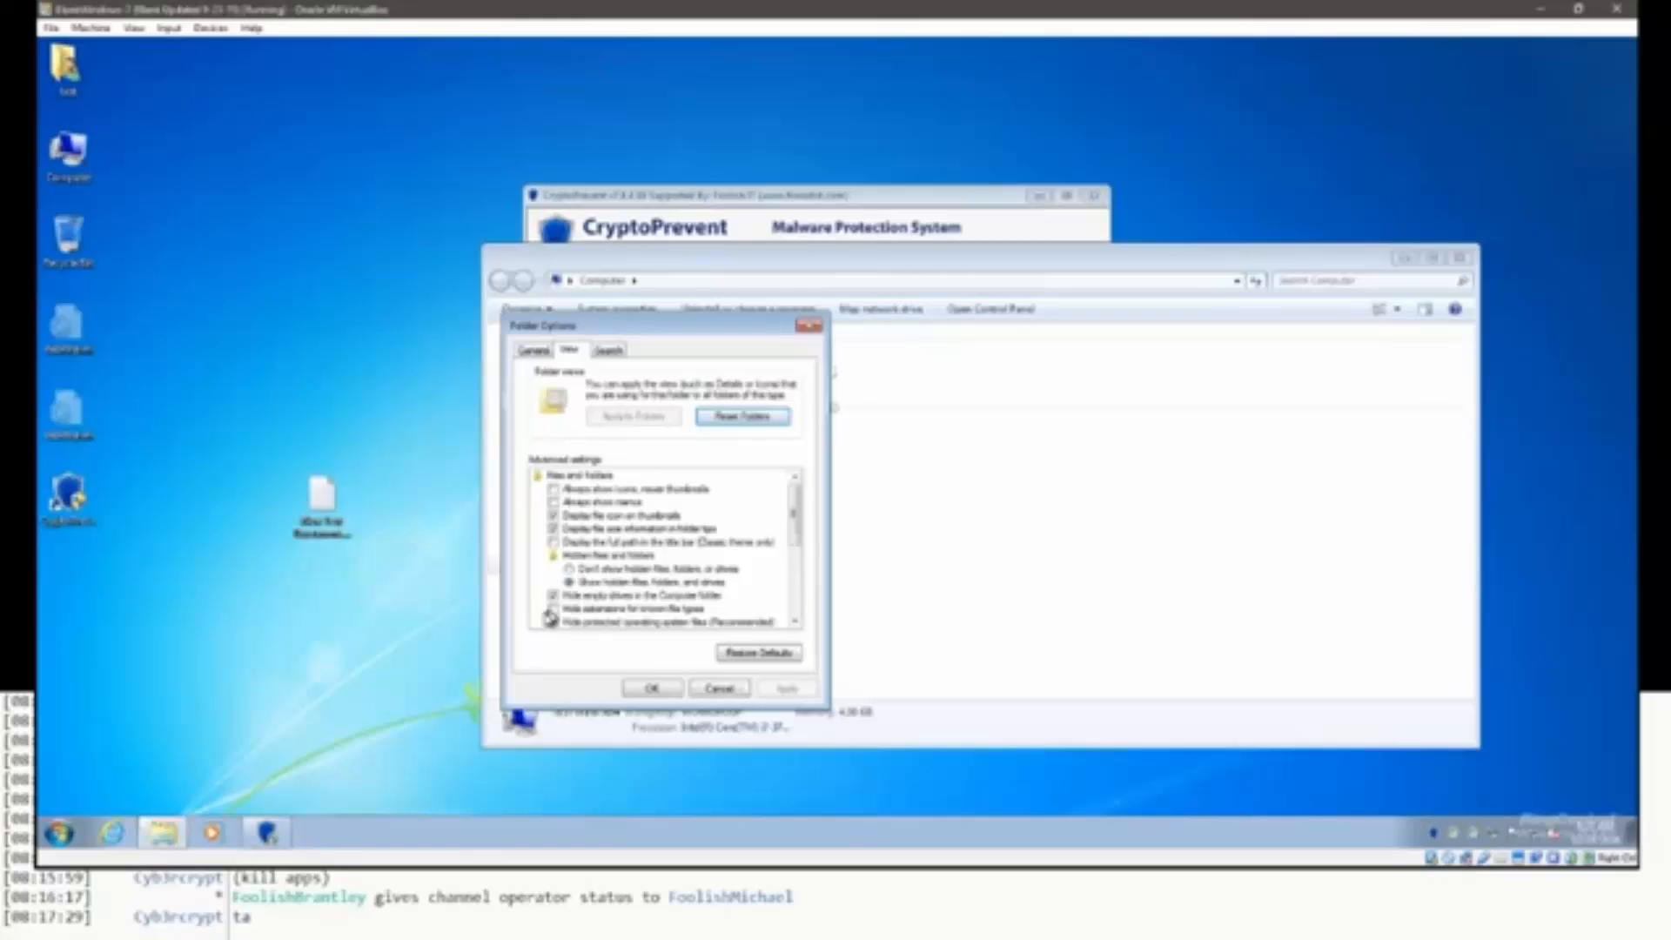
pyautogui.click(552, 609)
pyautogui.click(655, 689)
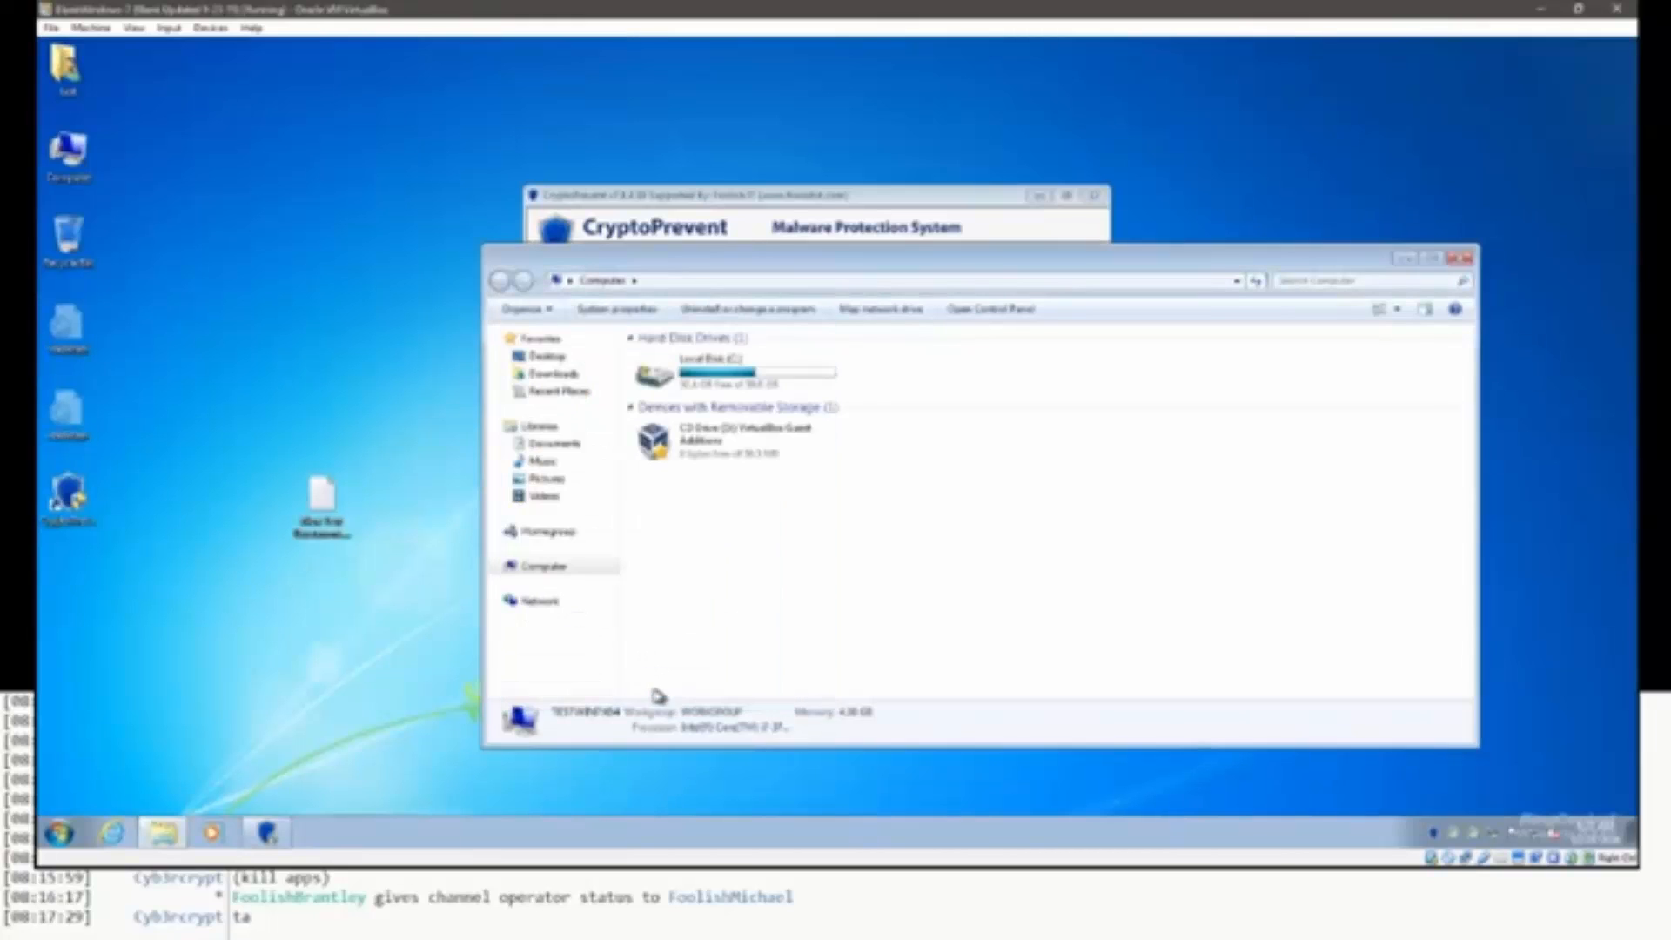
pyautogui.click(321, 503)
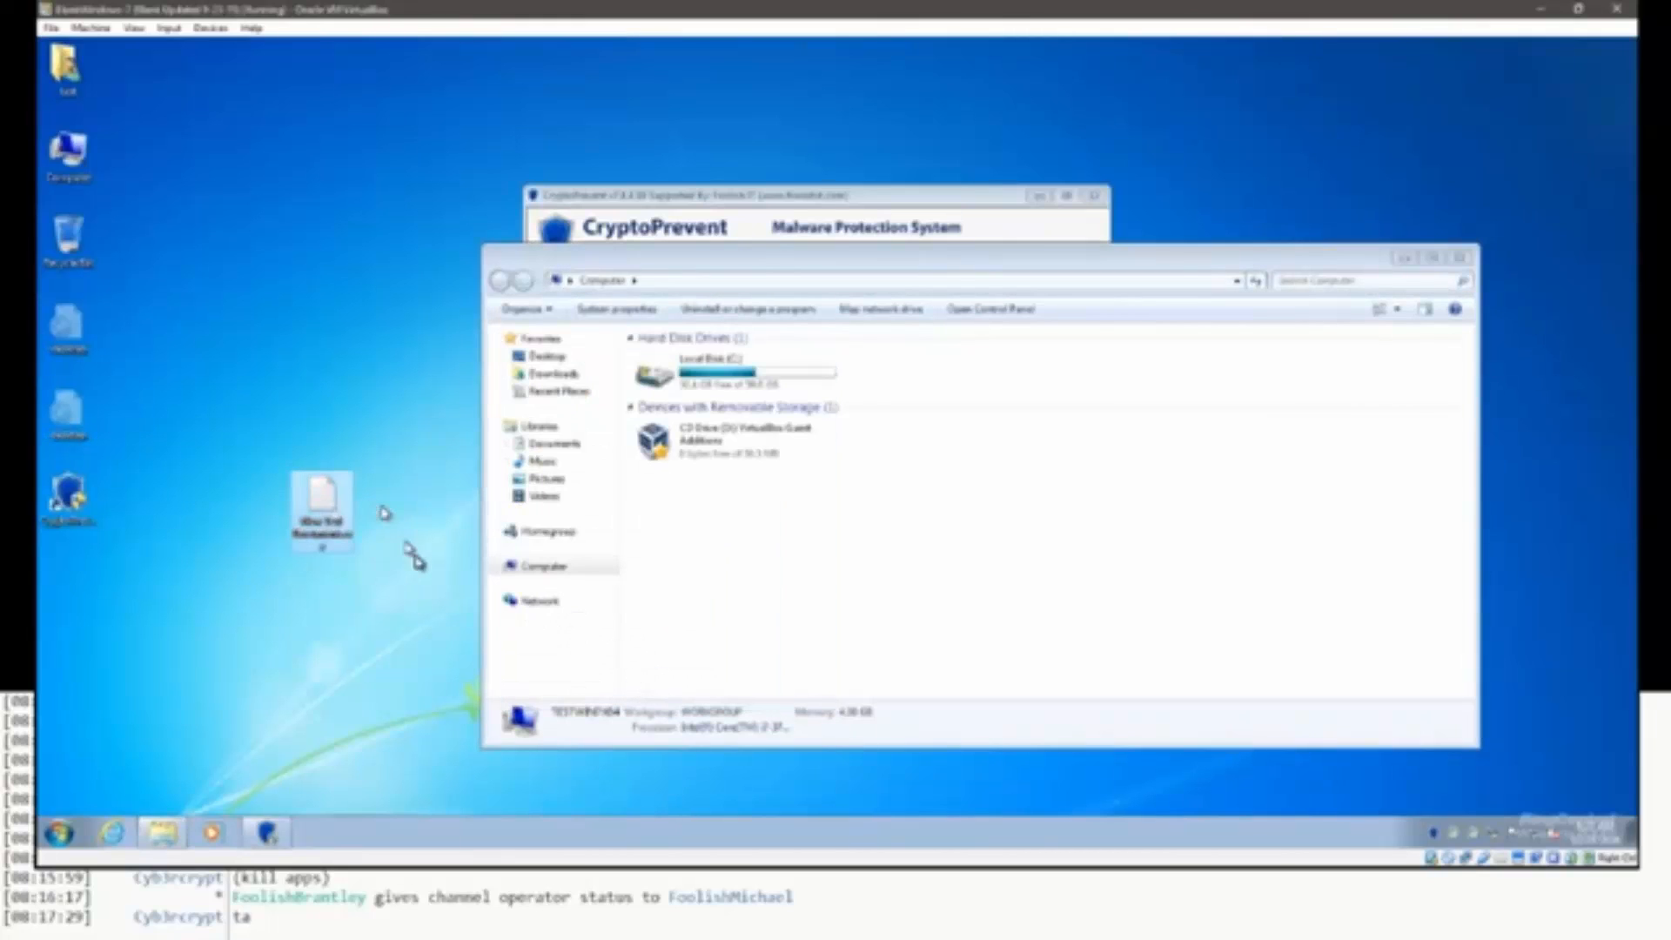
pyautogui.rightClick(338, 535)
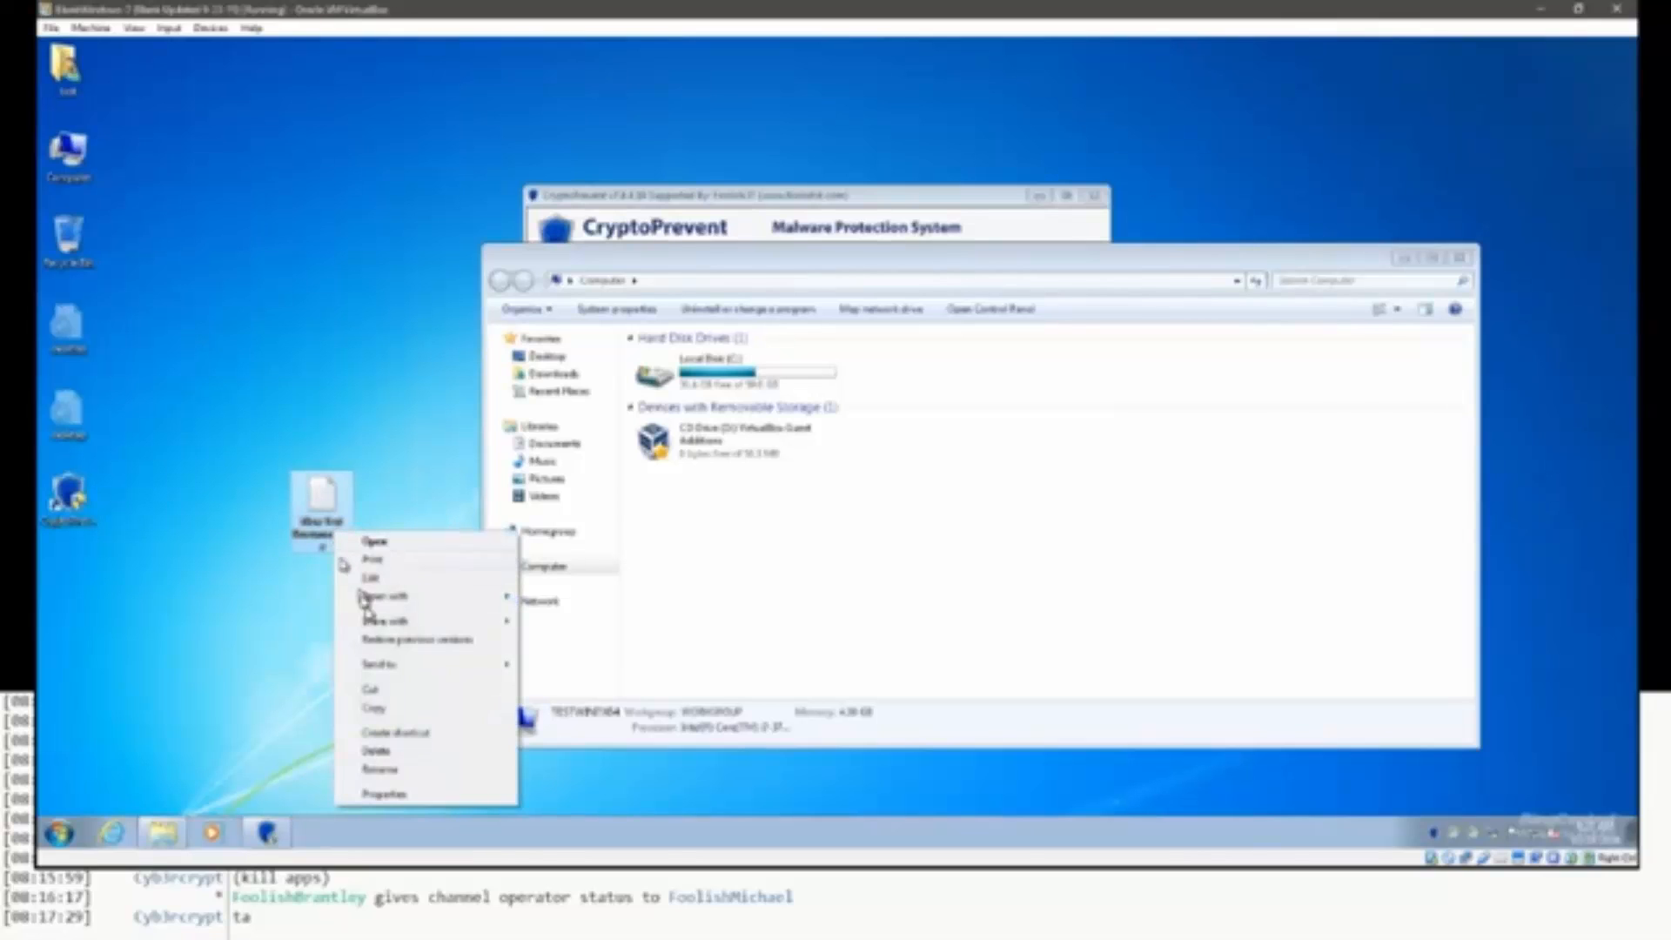
pyautogui.click(379, 769)
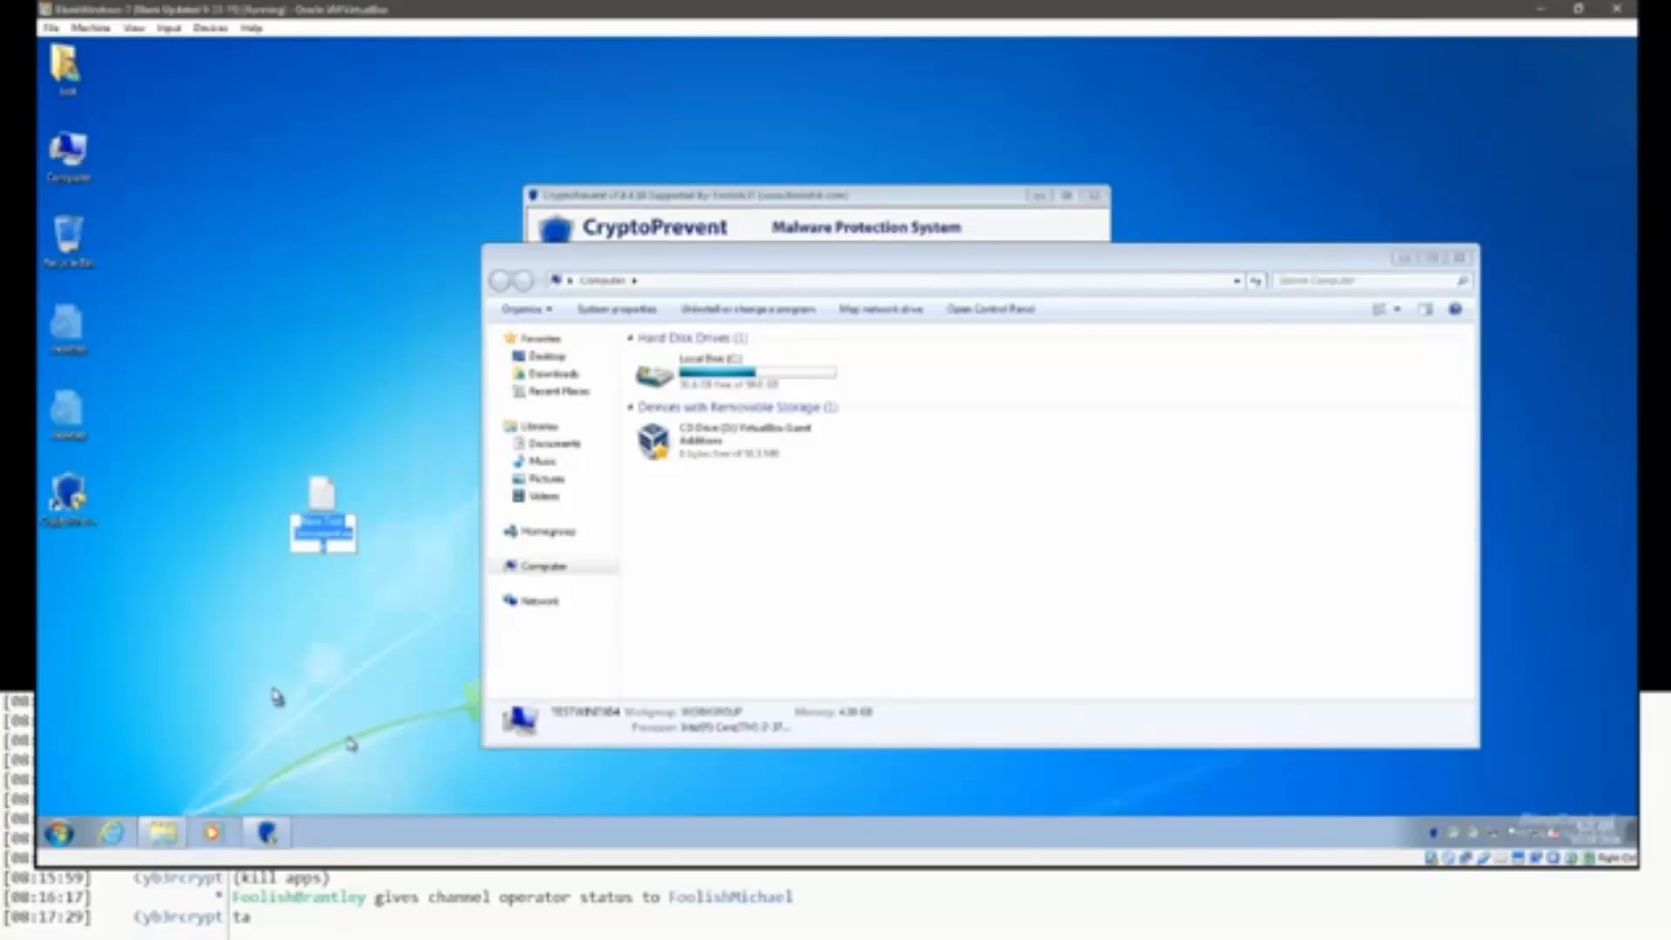
pyautogui.click(273, 693)
# Turn off hiding of extensions for known file types and apply it, leaving Folder Options open.
pyautogui.click(554, 315)
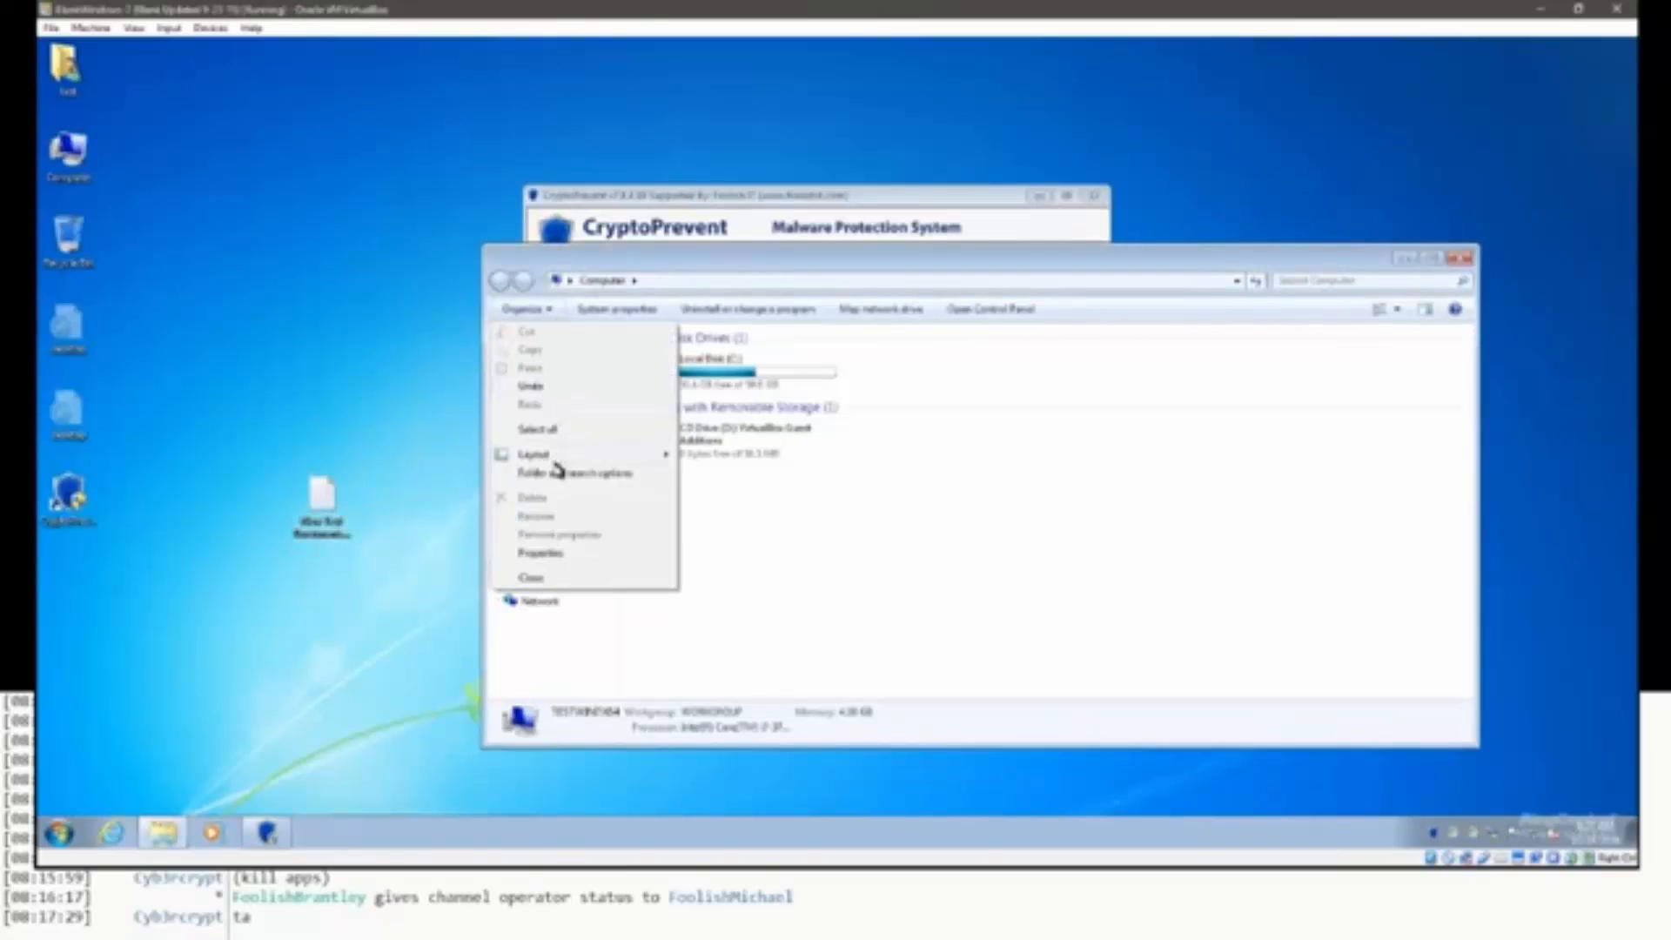
pyautogui.click(554, 479)
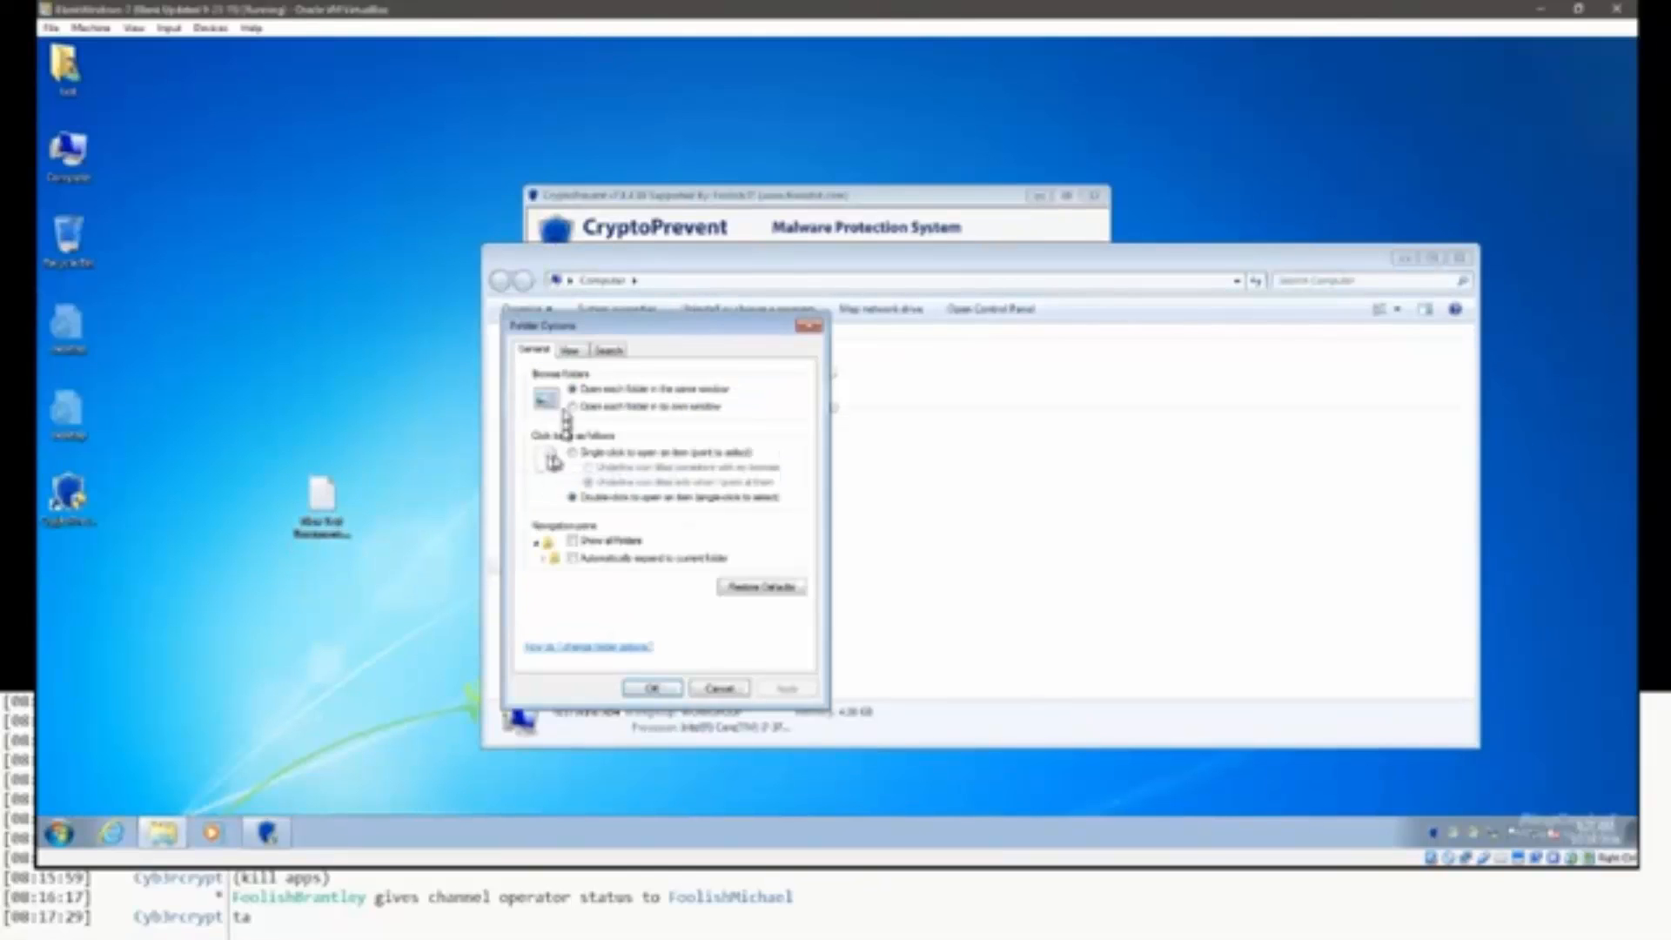
pyautogui.click(570, 350)
pyautogui.click(604, 611)
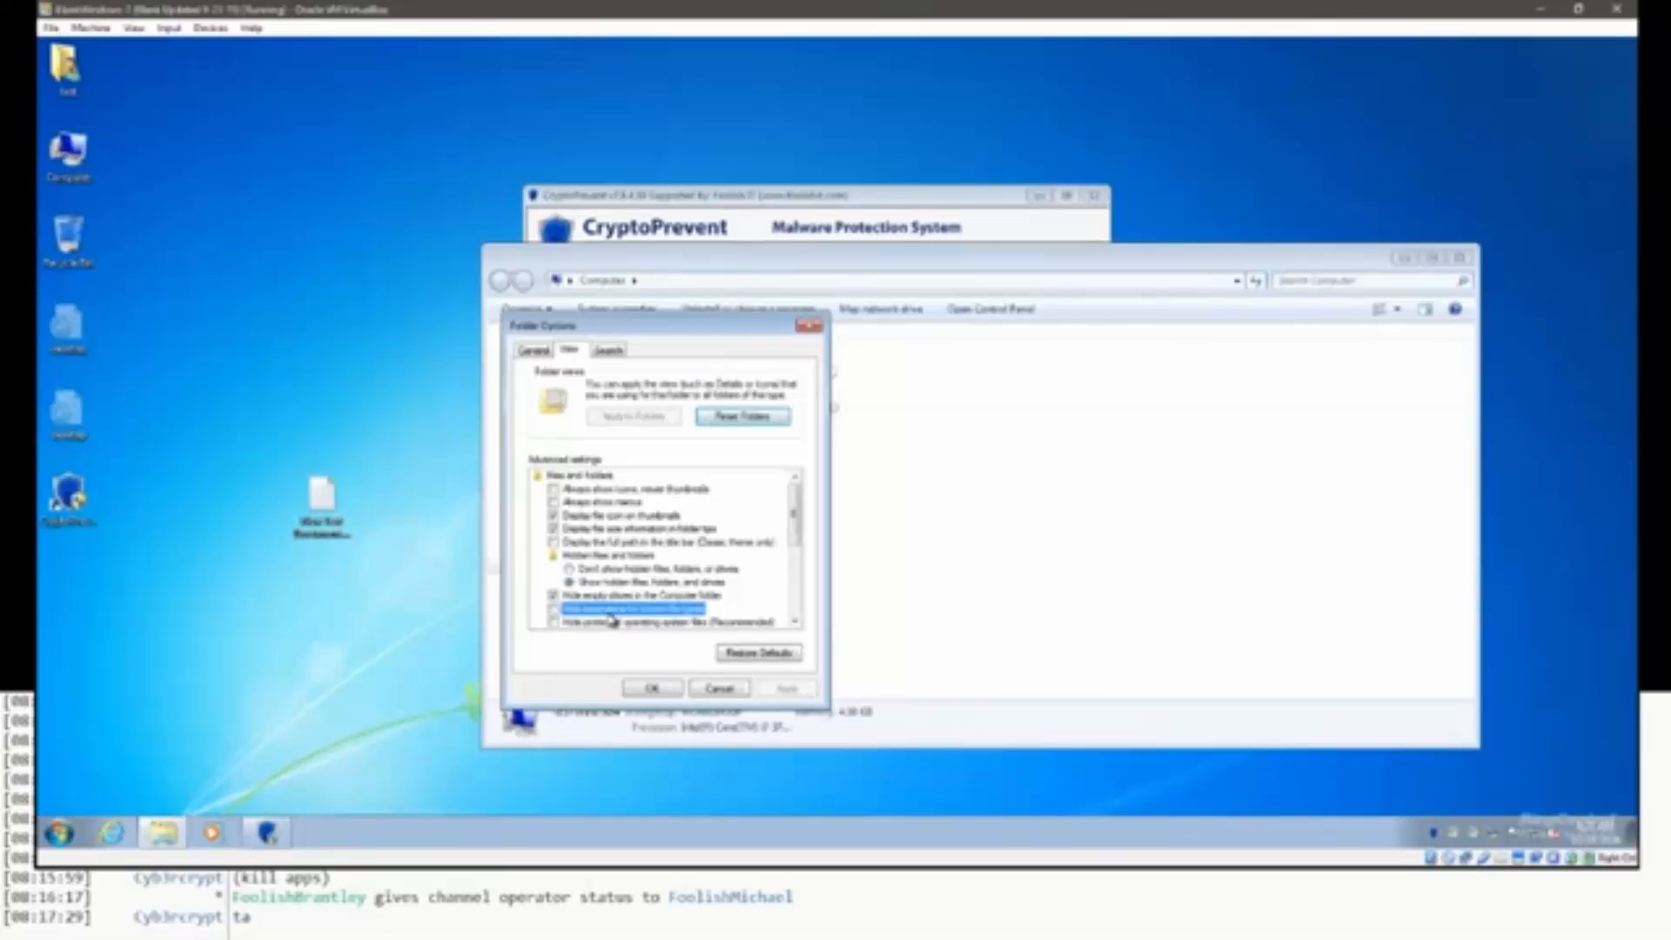
pyautogui.click(780, 689)
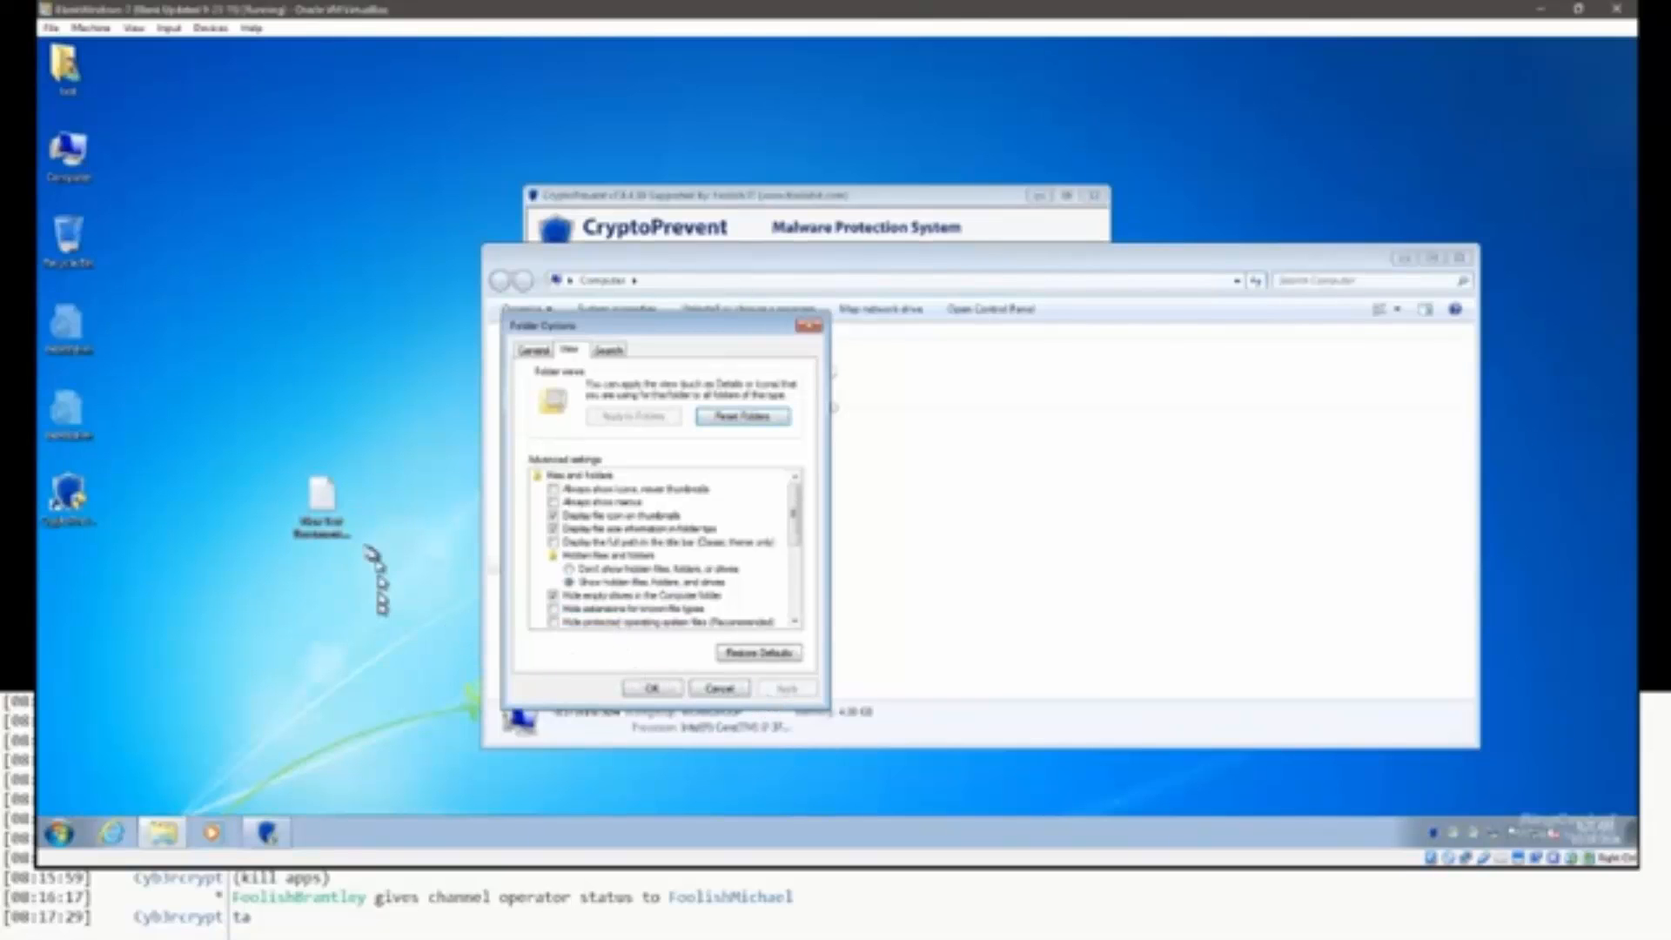
# Rename the desktop text document to the double extension "New Text Document.txt.exe".
pyautogui.rightClick(324, 525)
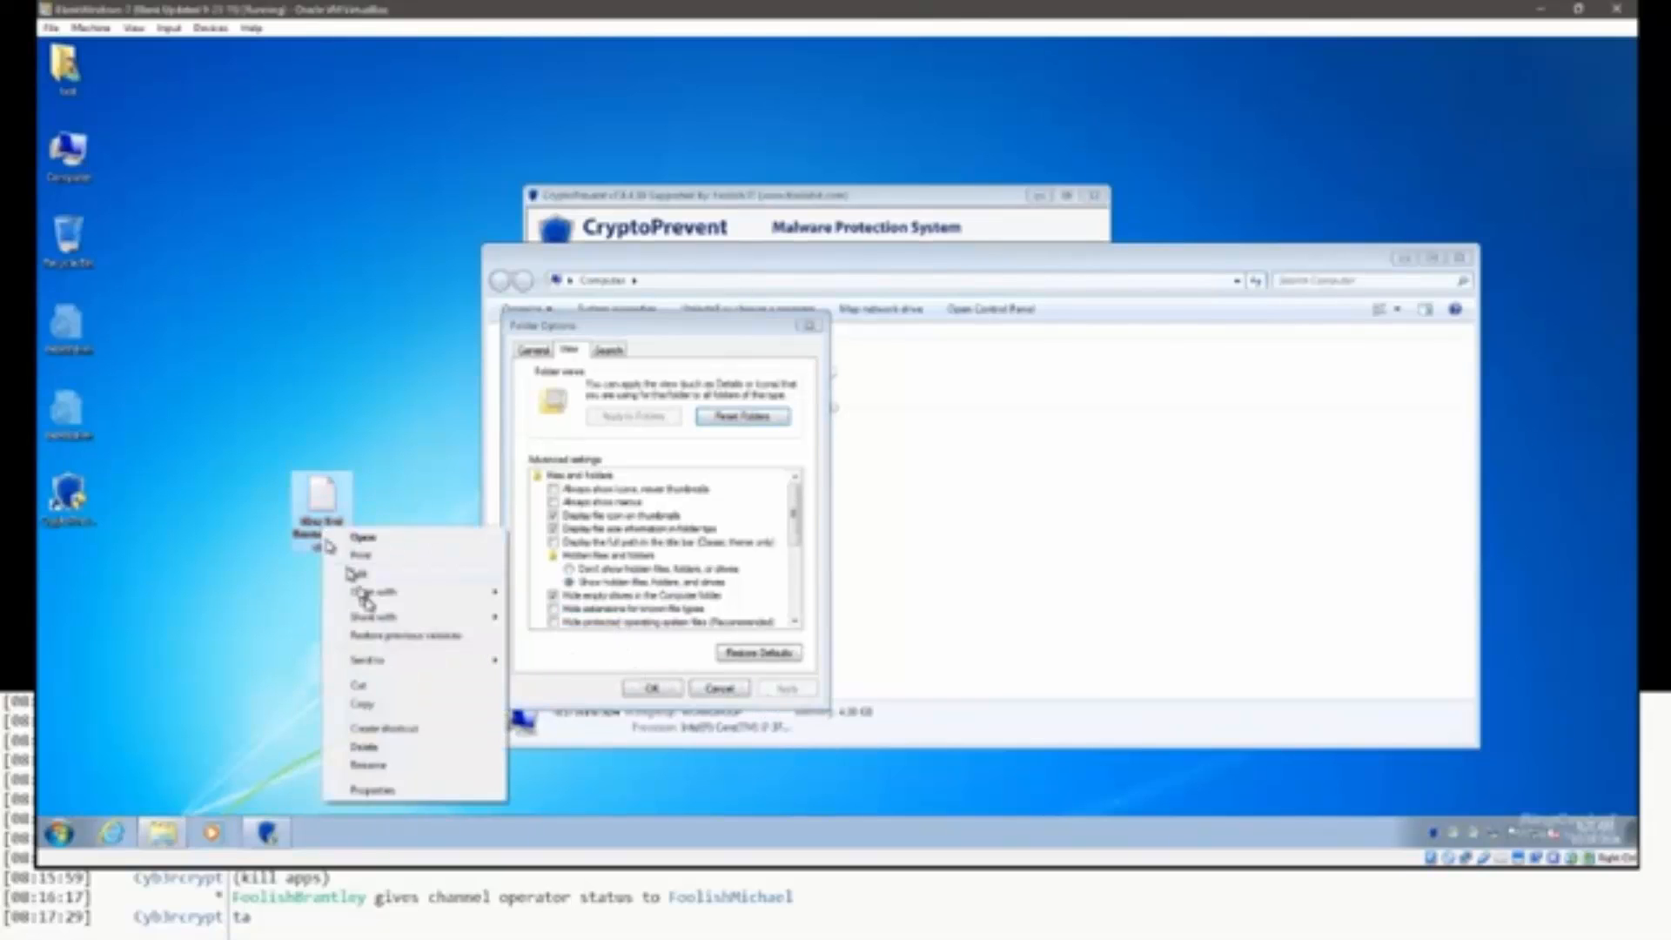
pyautogui.click(388, 766)
pyautogui.press('Right')
pyautogui.write('.exe')
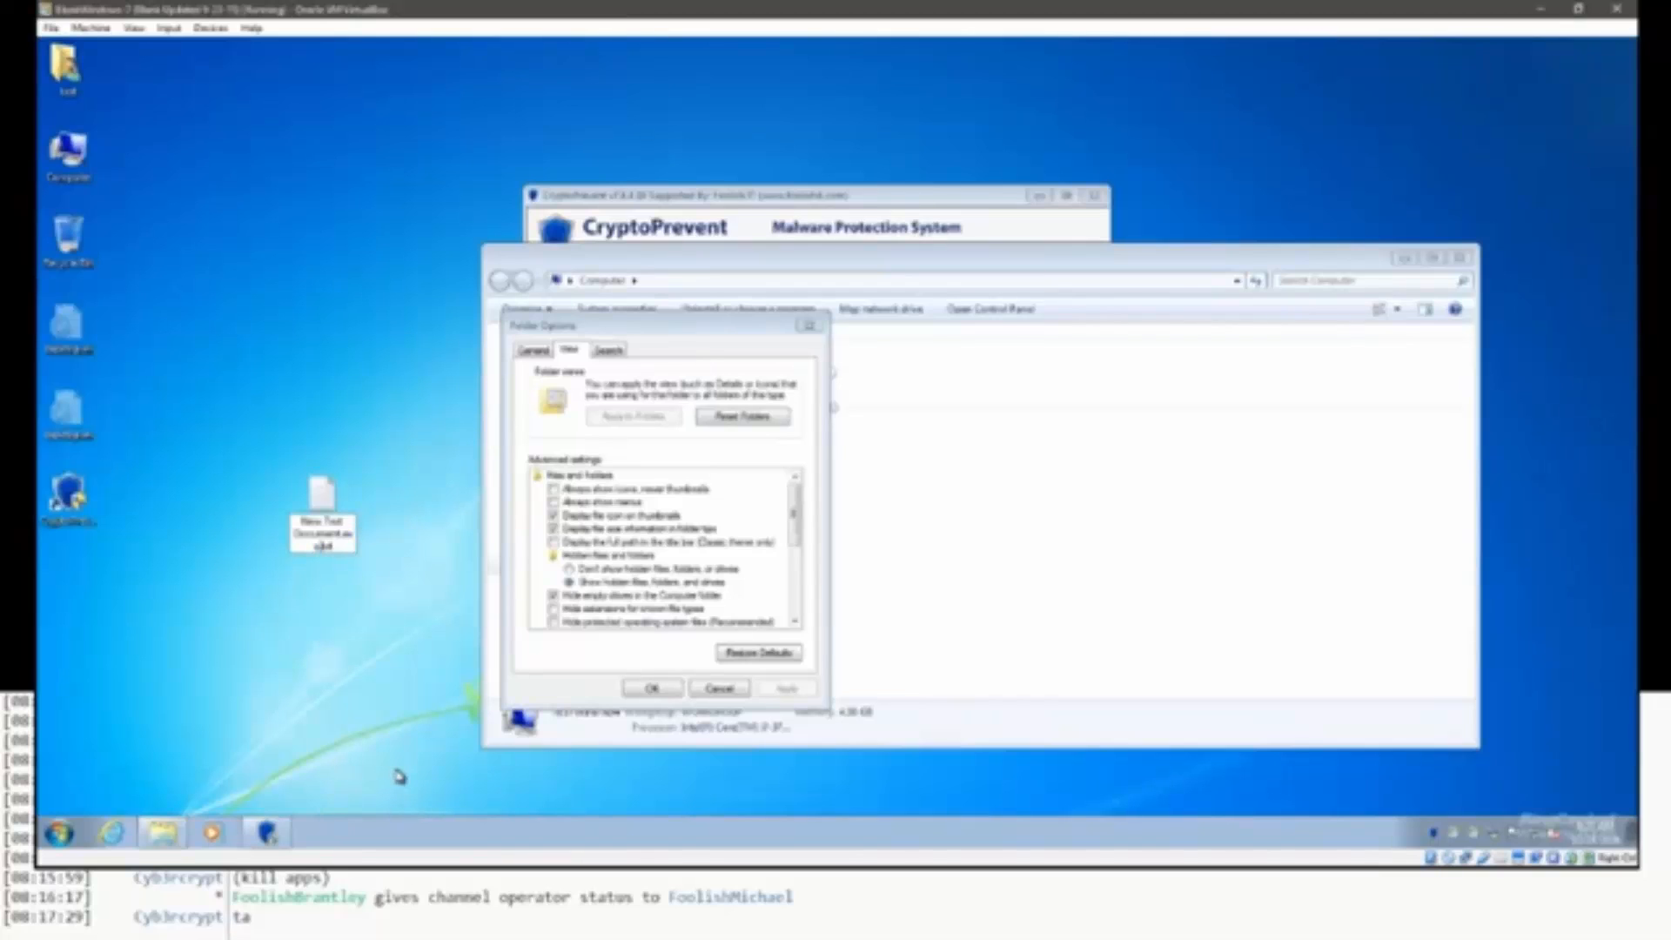
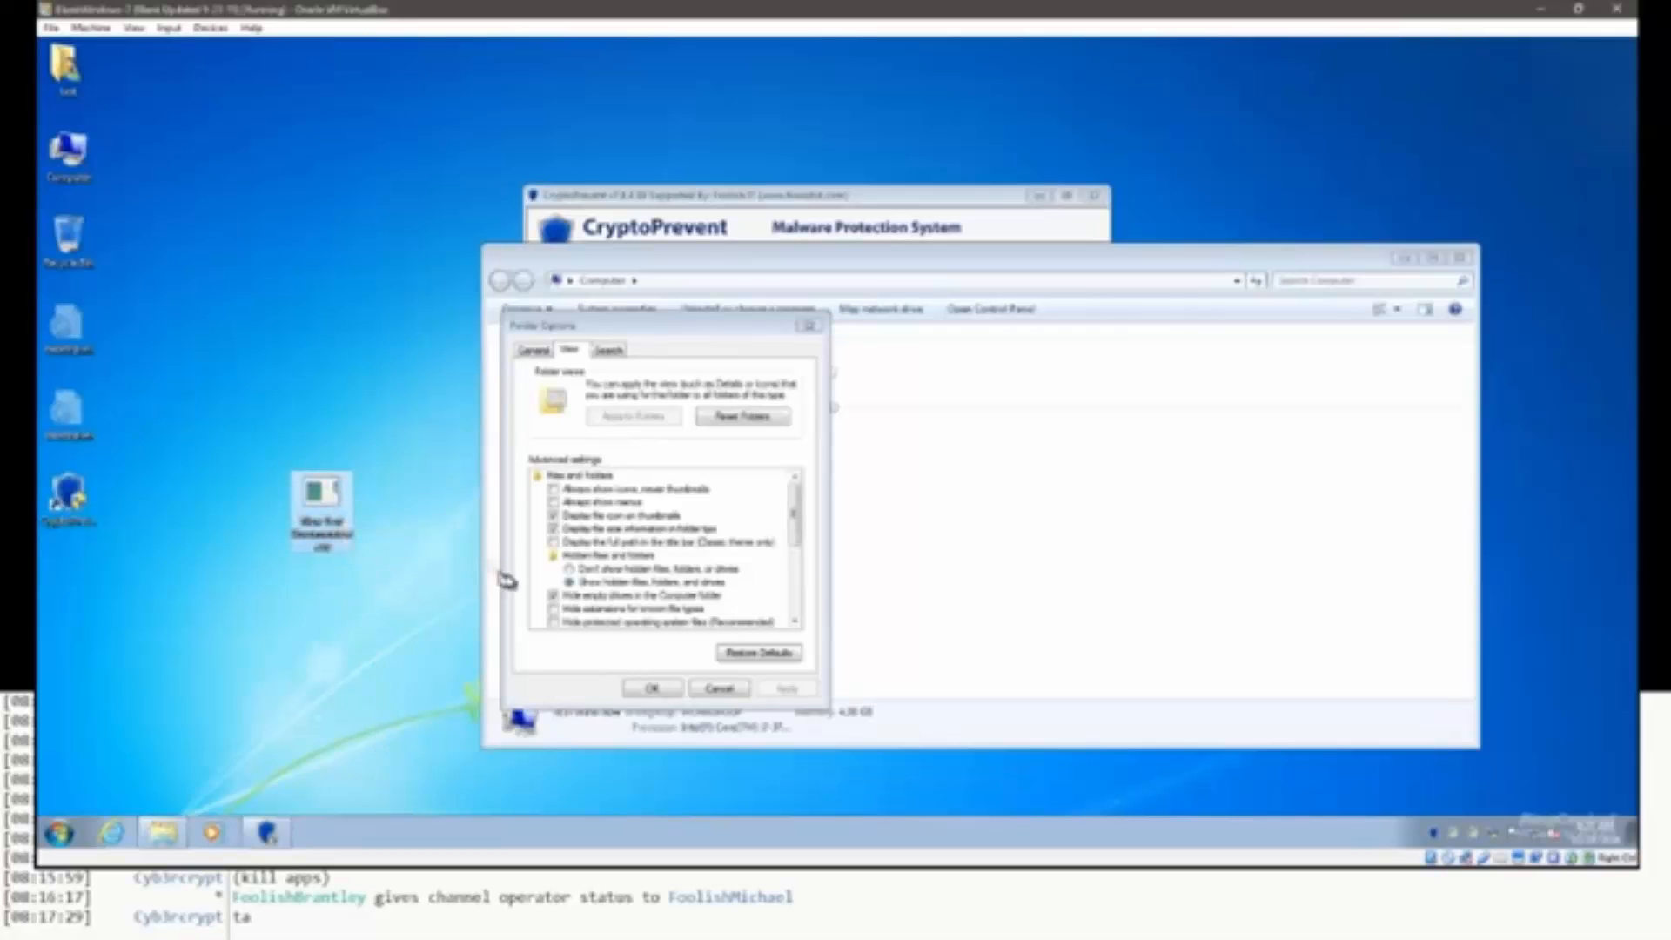
# Hide extensions for known file types again and select the desktop file to see how its name is displayed.
pyautogui.click(586, 610)
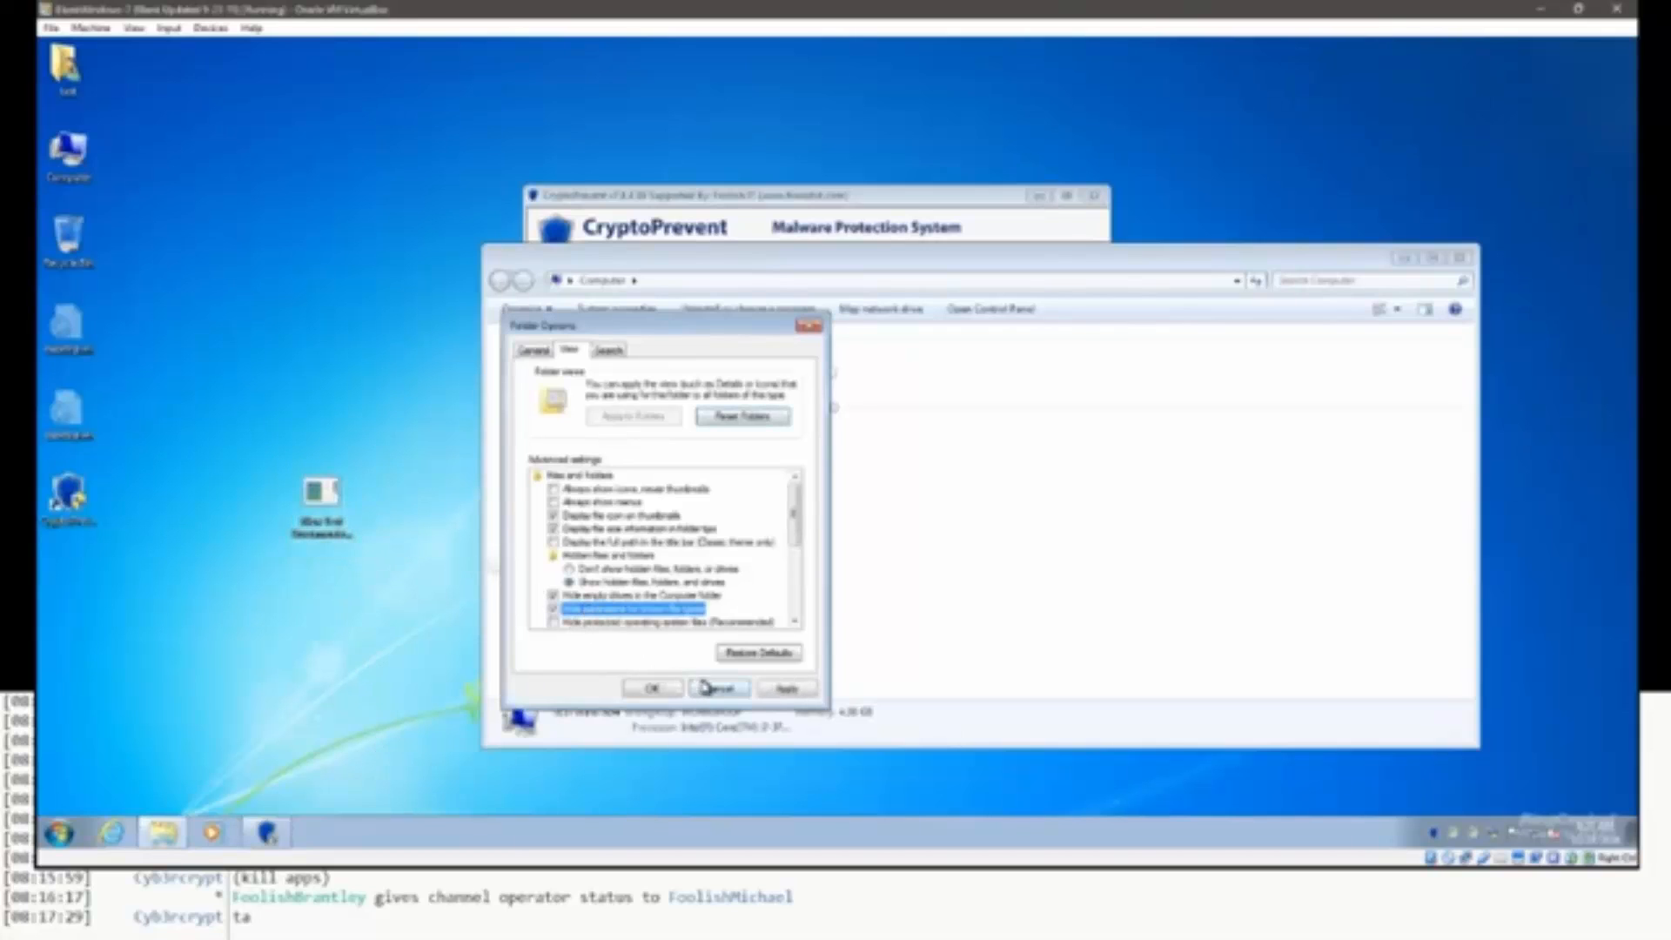
pyautogui.click(786, 691)
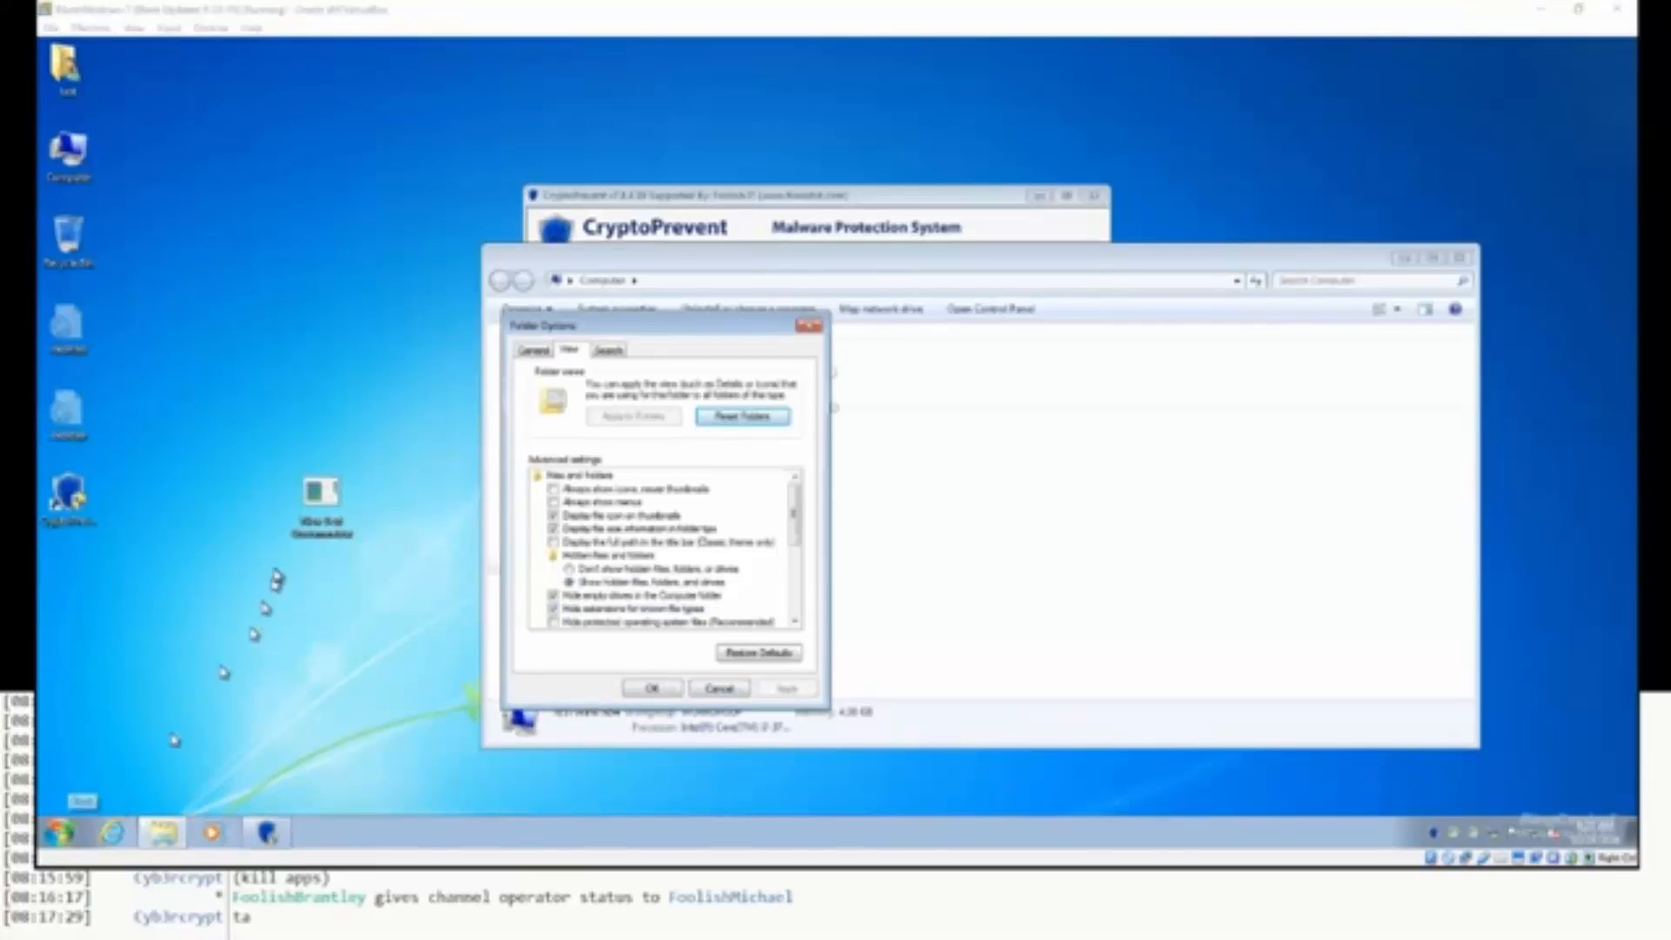
pyautogui.click(327, 510)
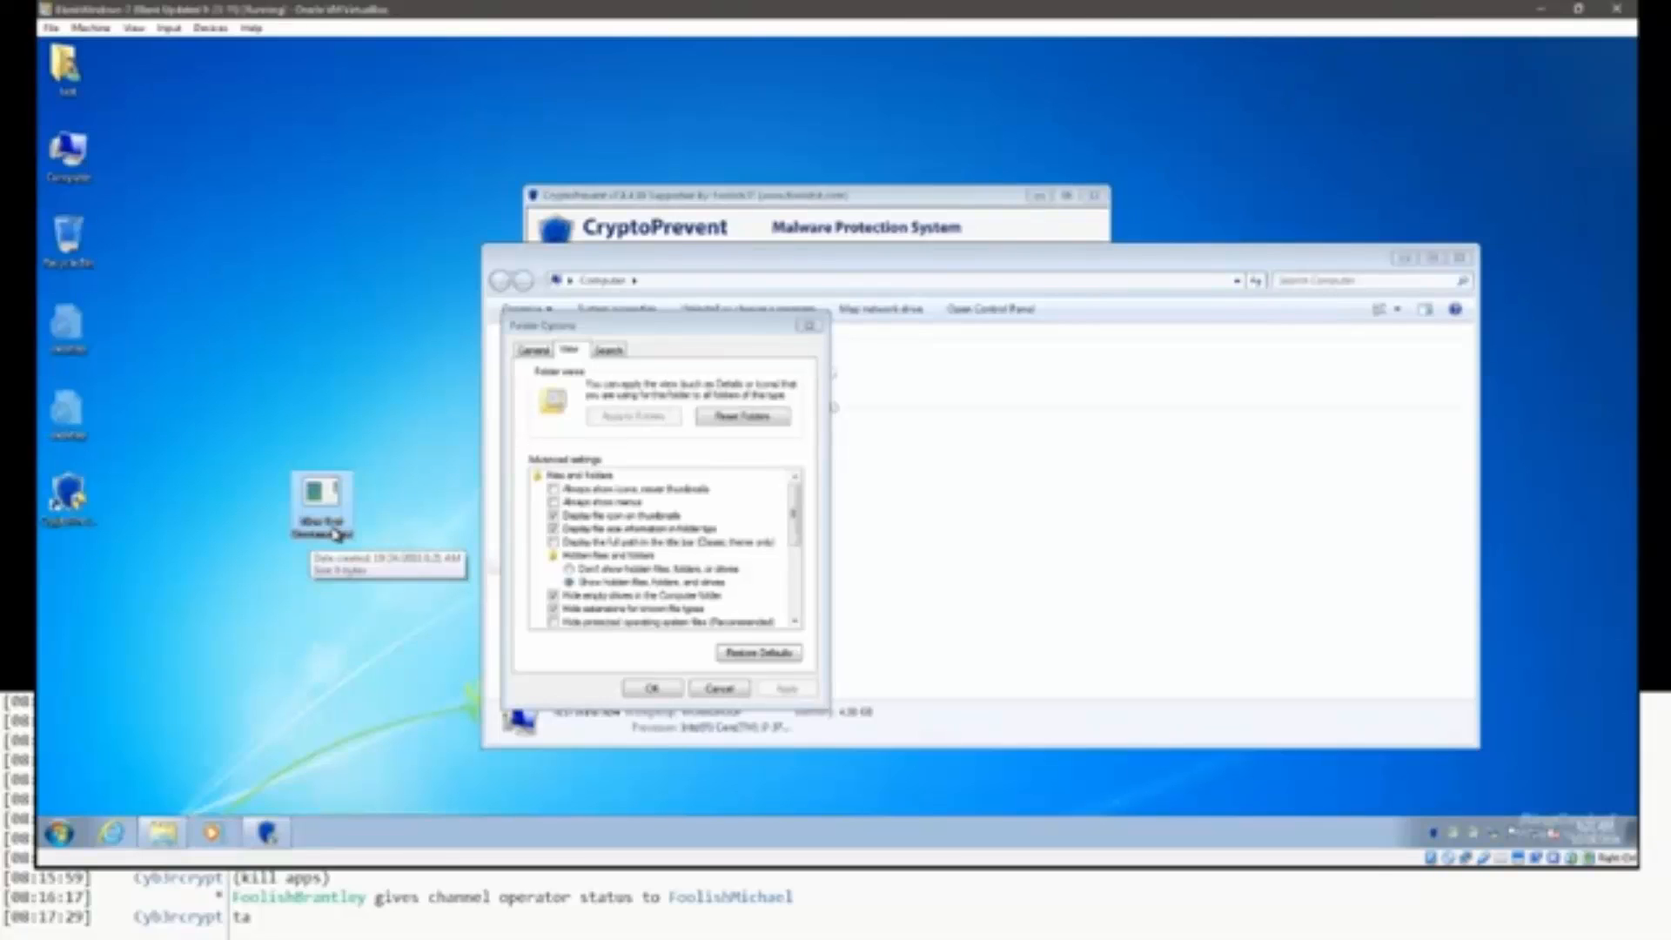
# Examine the desktop file's properties, including its general, compatibility, security, details and advanced attribute settings, and close them.
pyautogui.rightClick(199, 620)
pyautogui.rightClick(302, 512)
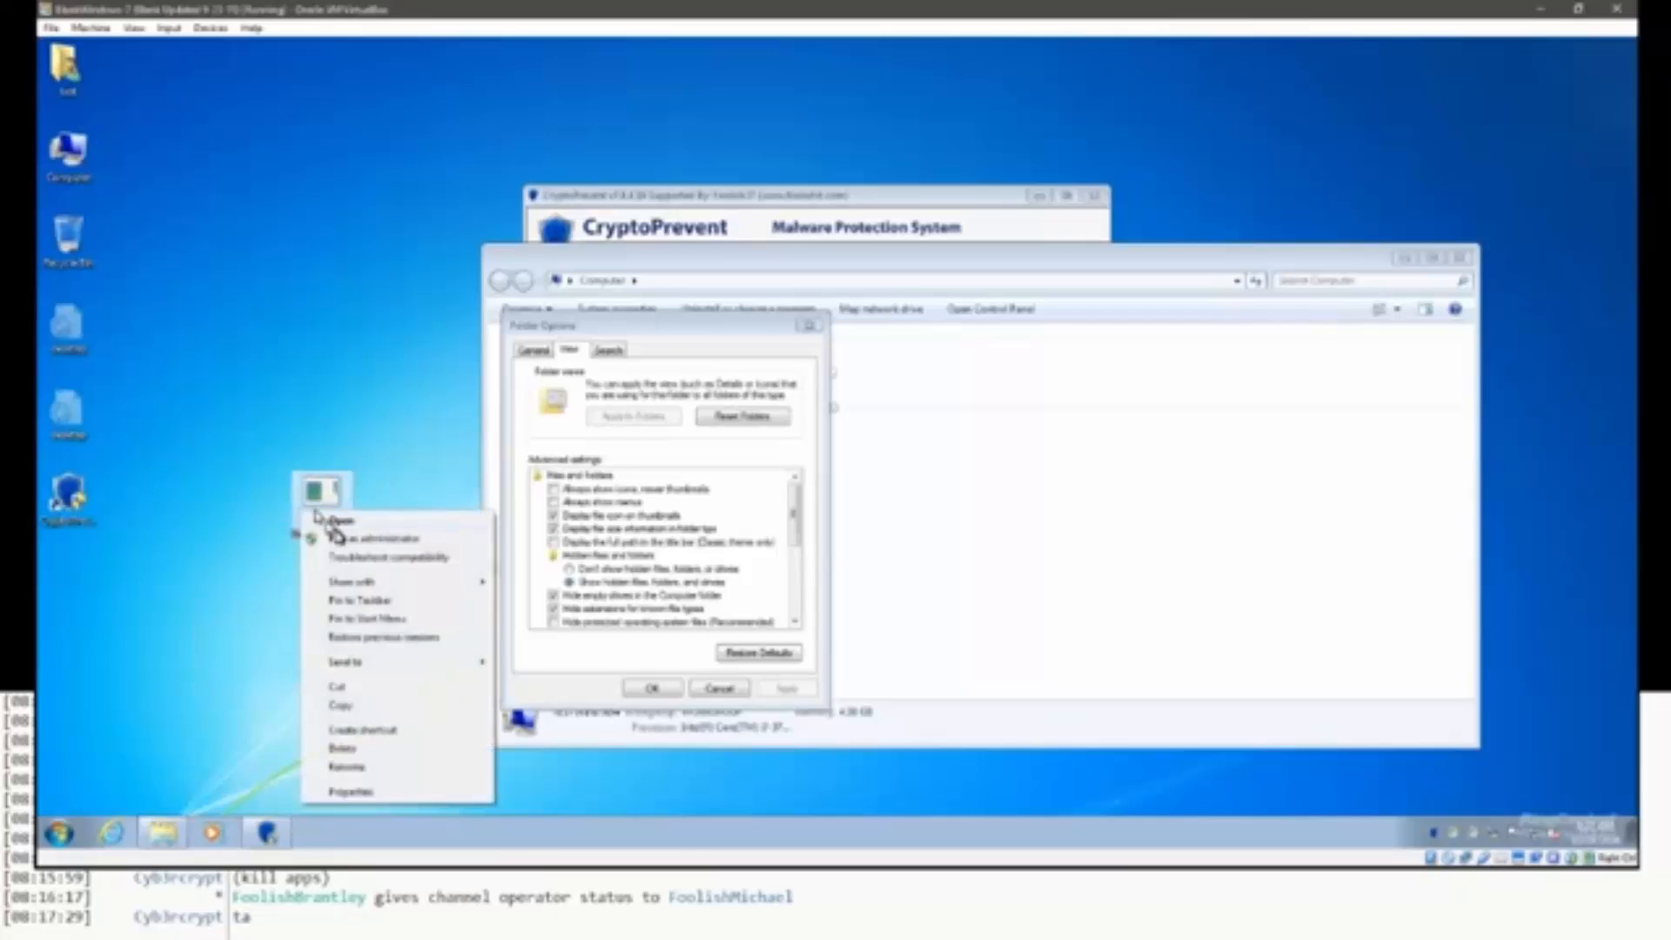
pyautogui.click(353, 790)
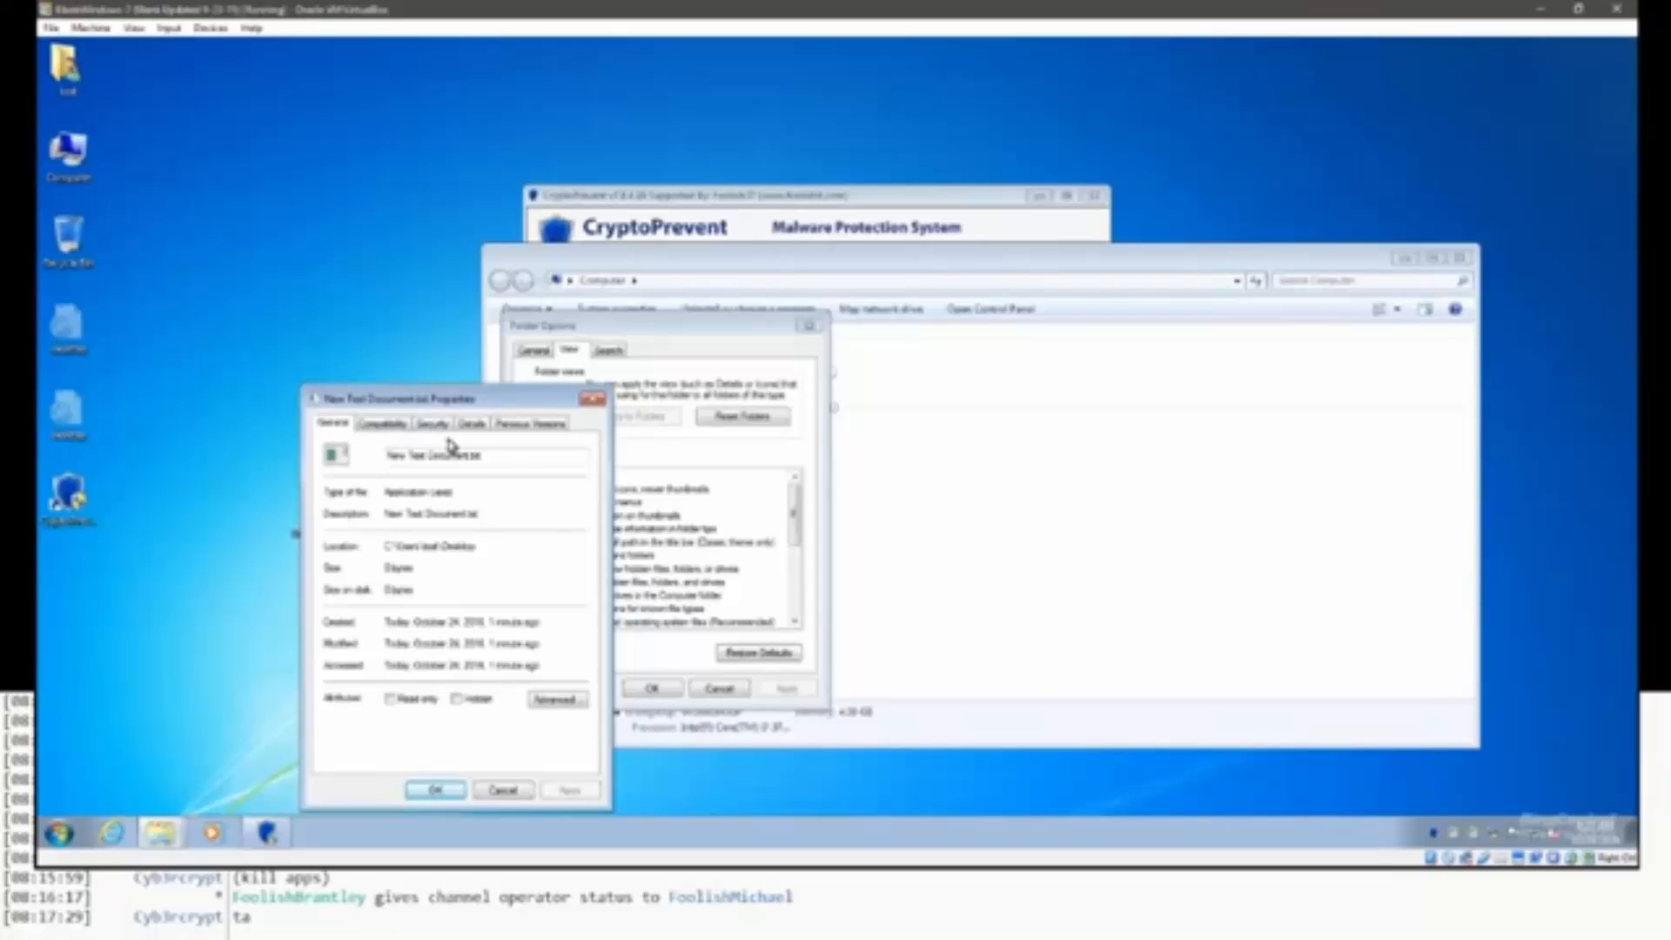
pyautogui.click(391, 427)
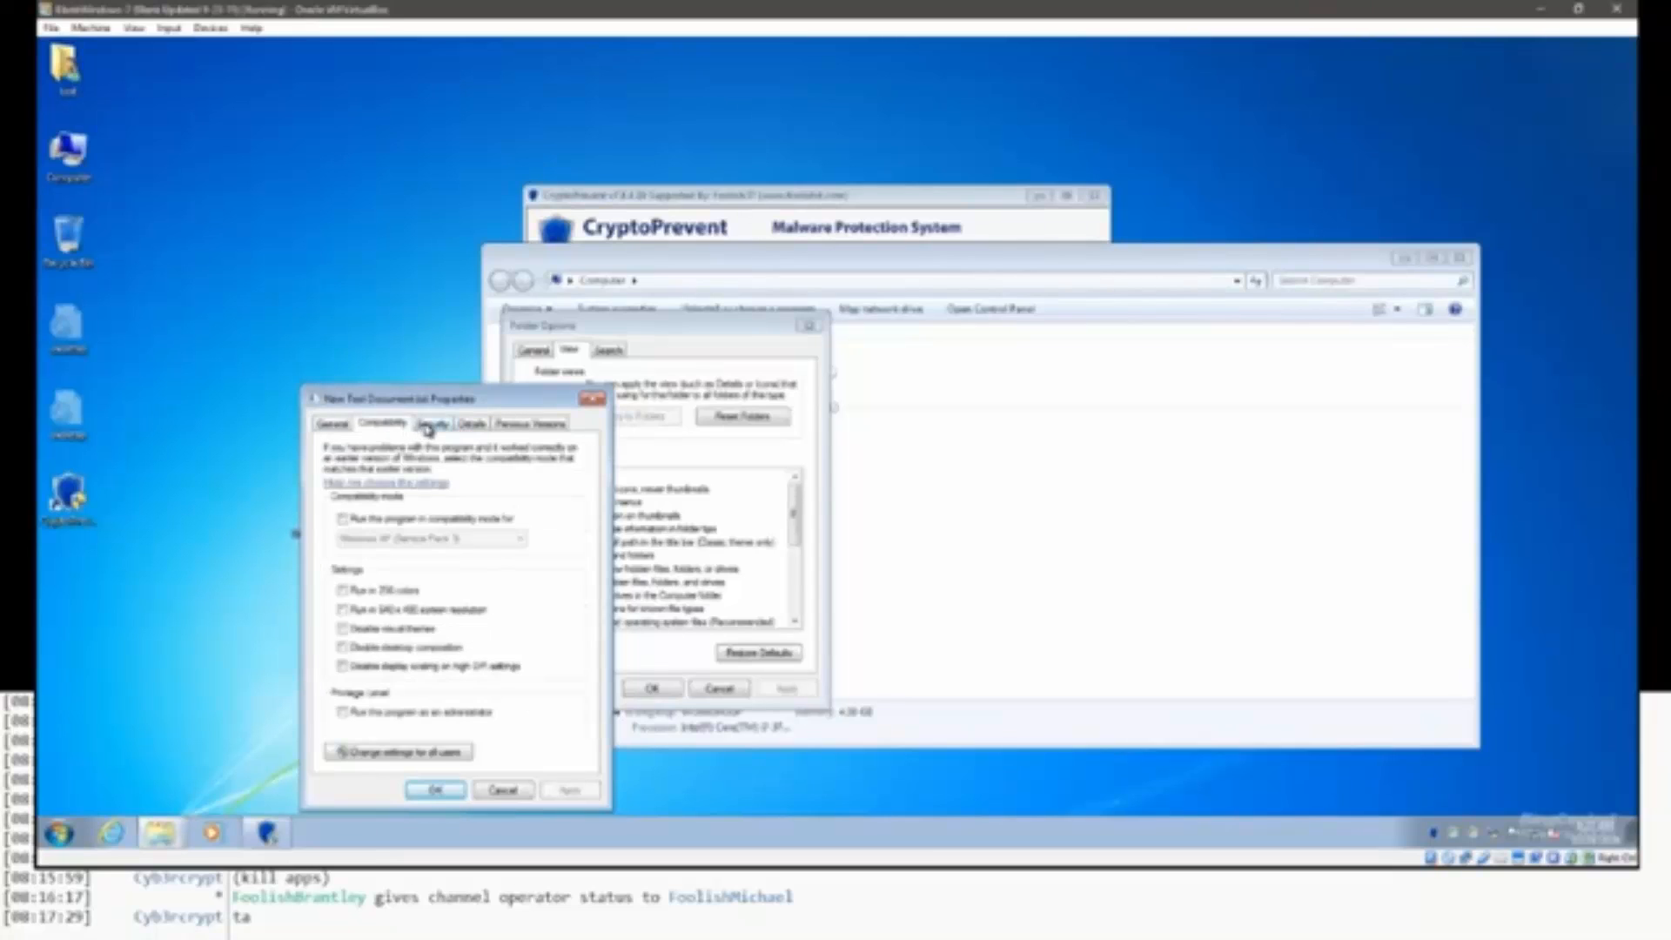
pyautogui.click(428, 426)
pyautogui.click(471, 425)
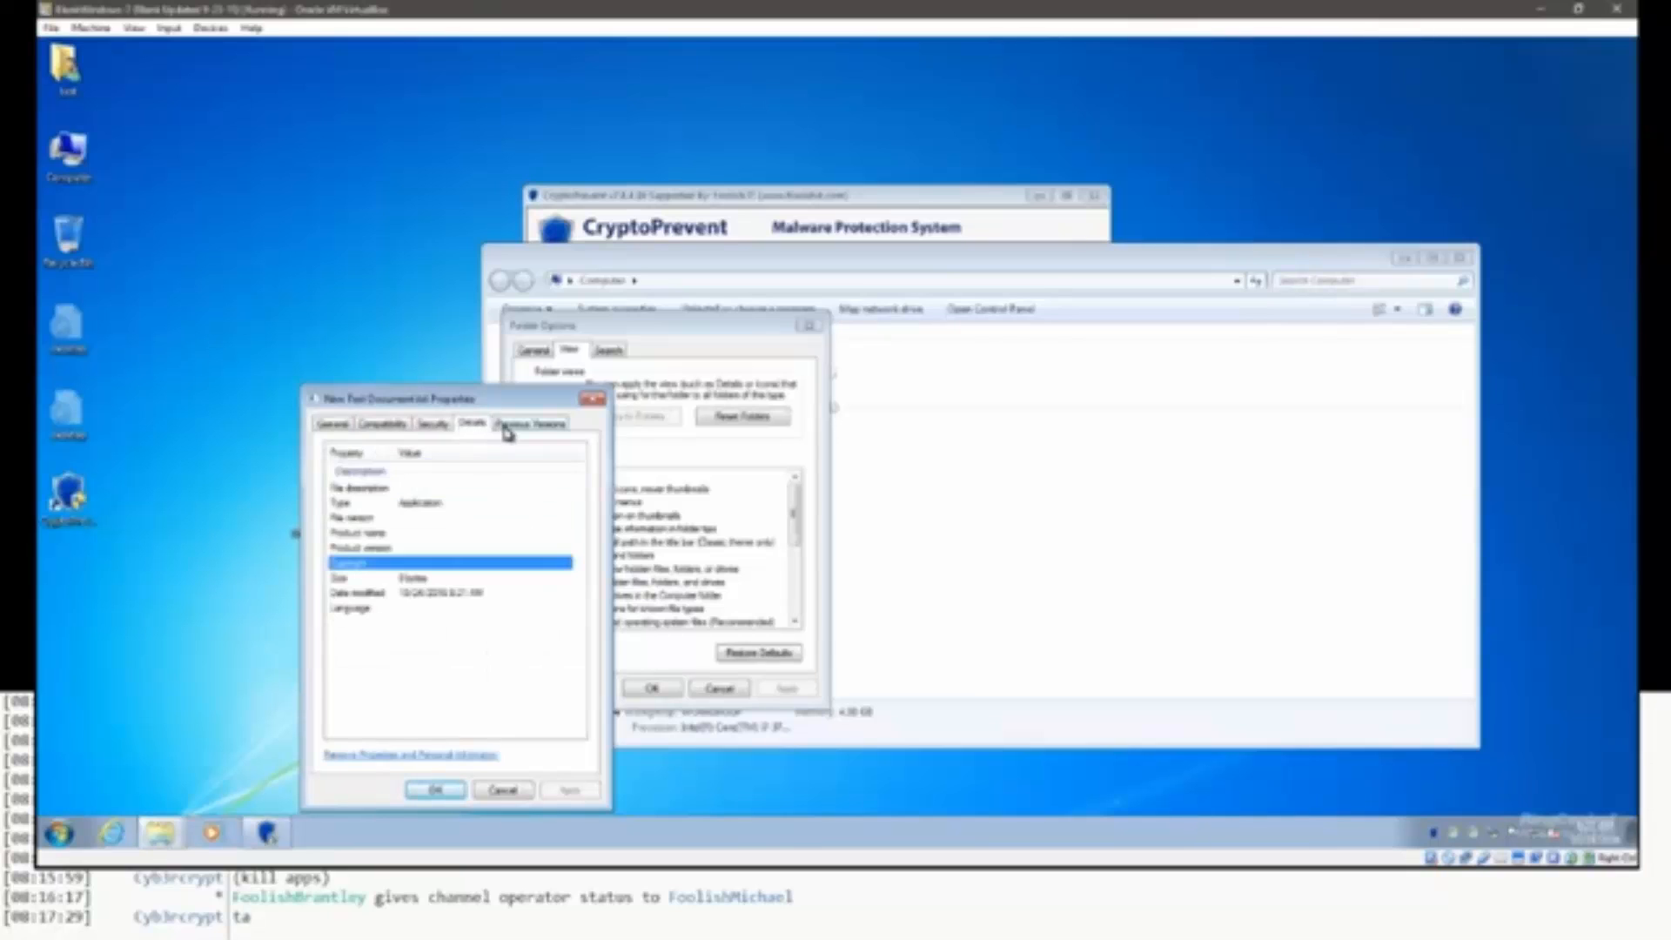
pyautogui.click(494, 426)
pyautogui.click(337, 425)
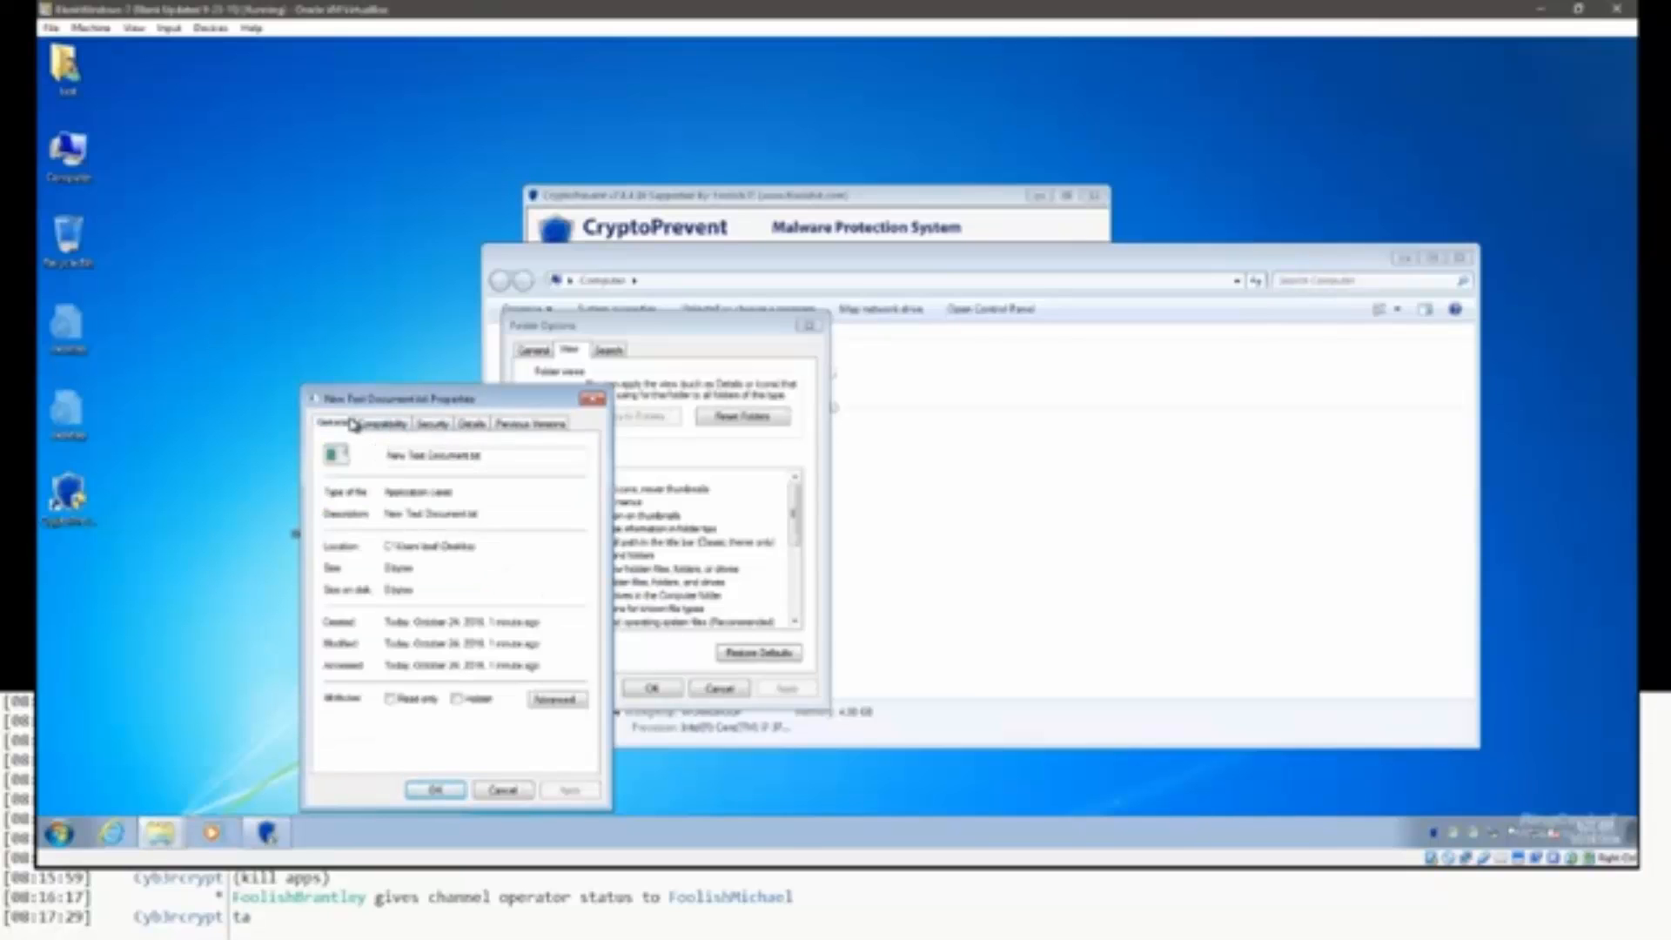
pyautogui.click(554, 701)
pyautogui.click(600, 645)
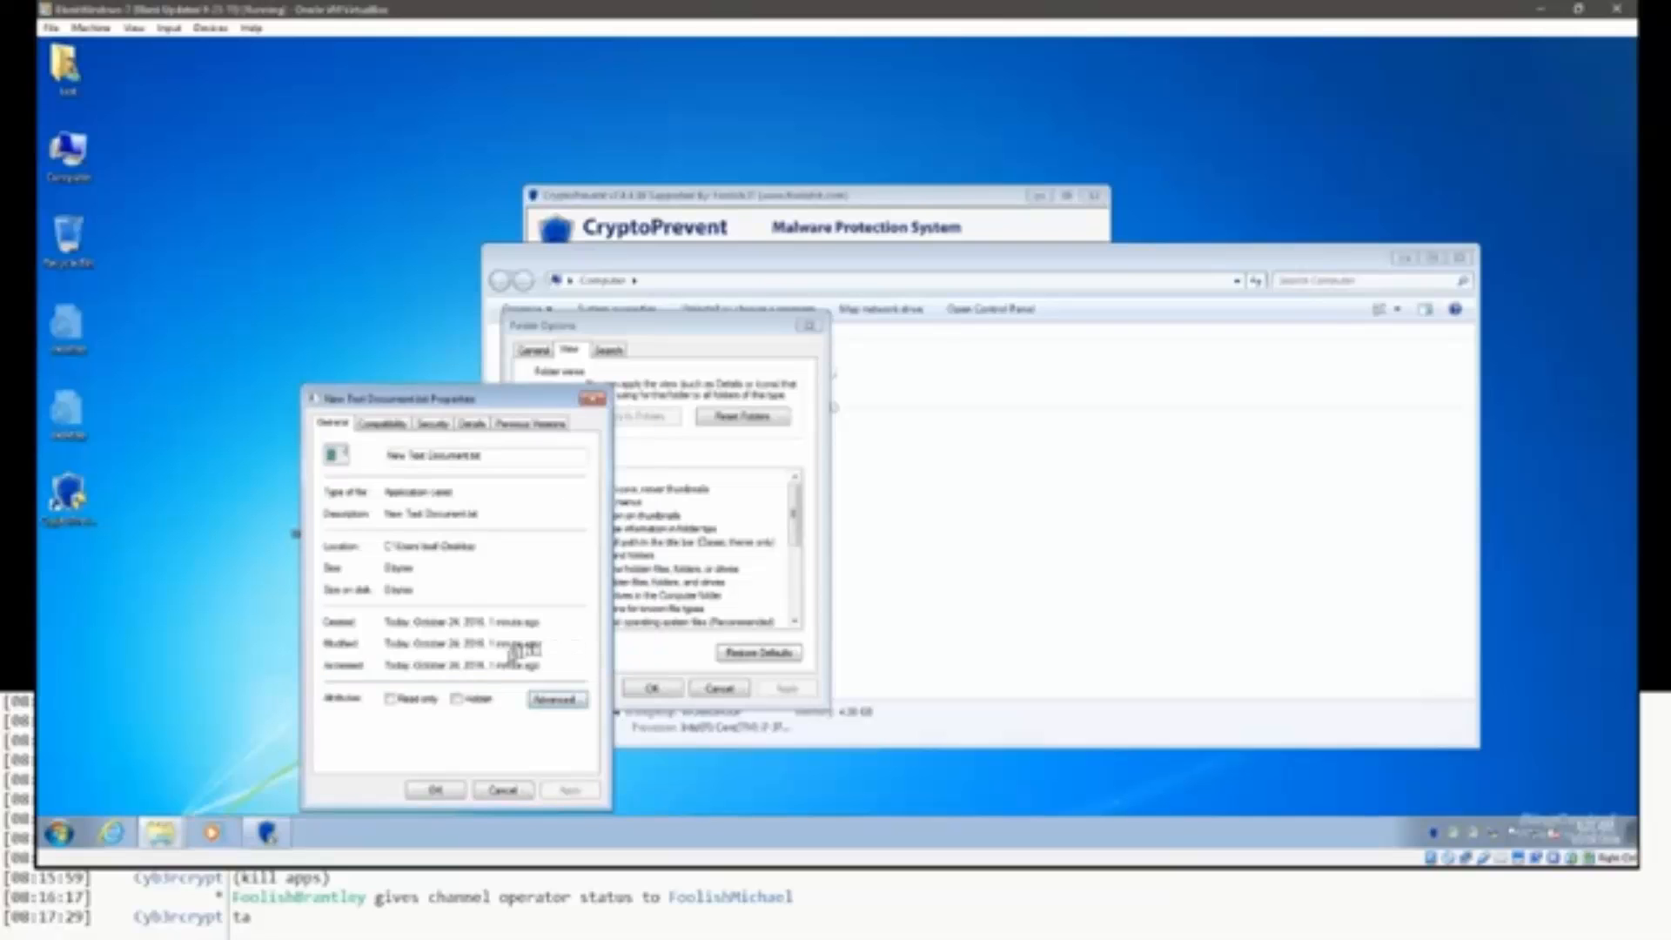
pyautogui.click(479, 788)
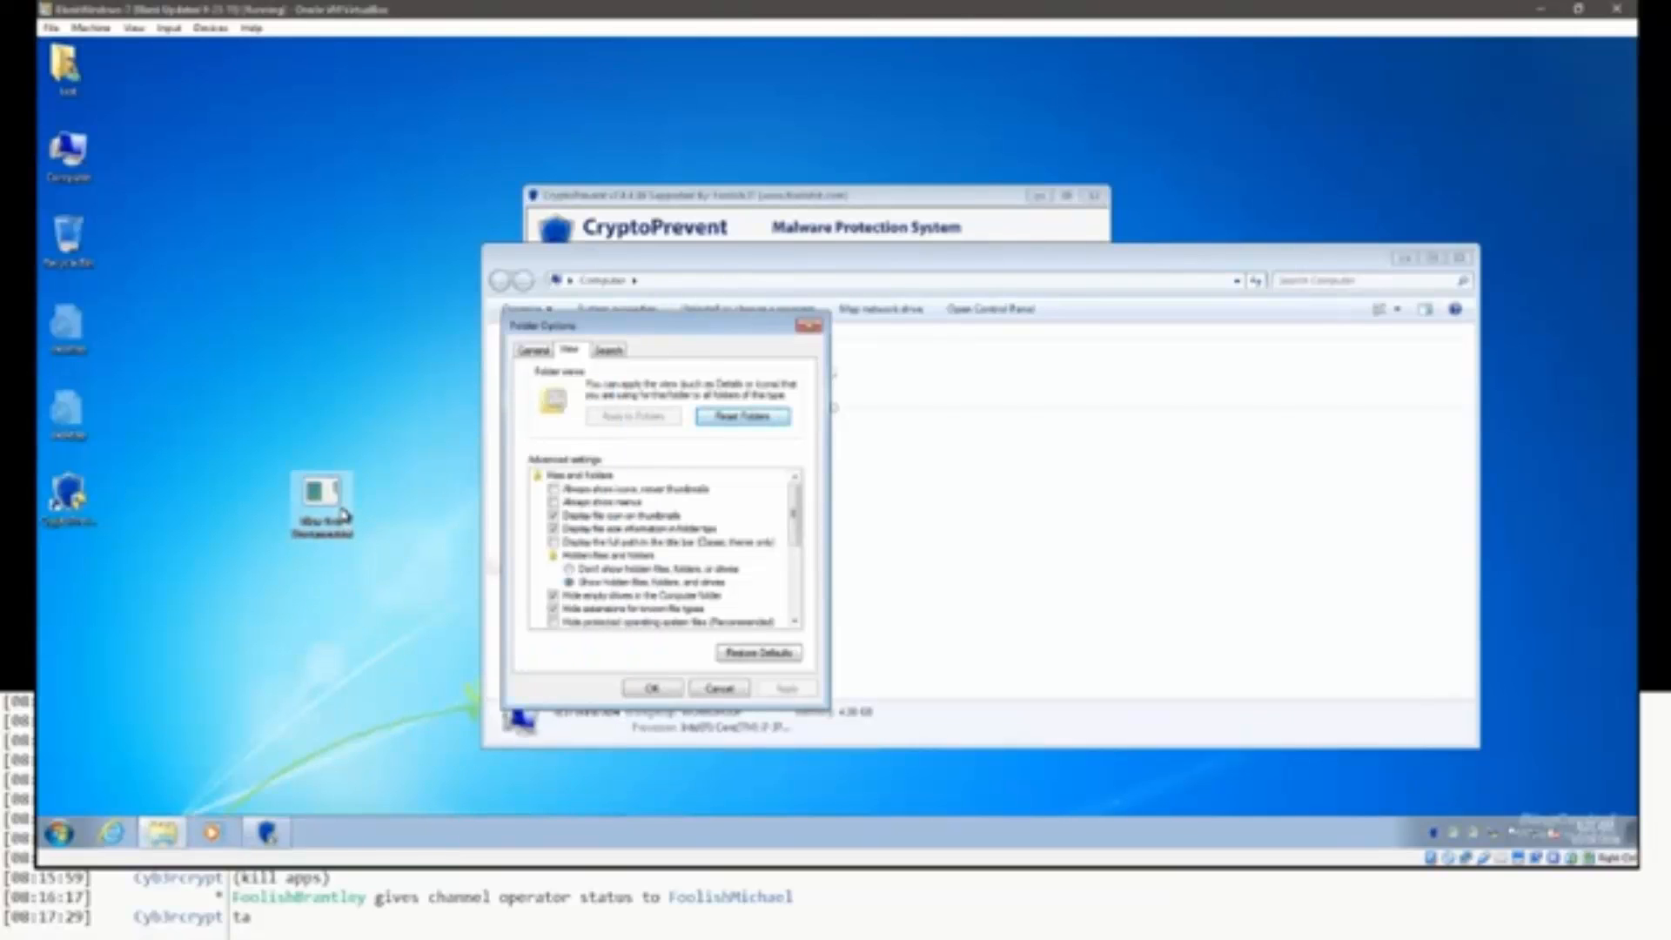
# Turn off hiding of known file extensions, close Folder Options and return to the CryptoPrevent window.
pyautogui.click(574, 612)
pyautogui.click(649, 687)
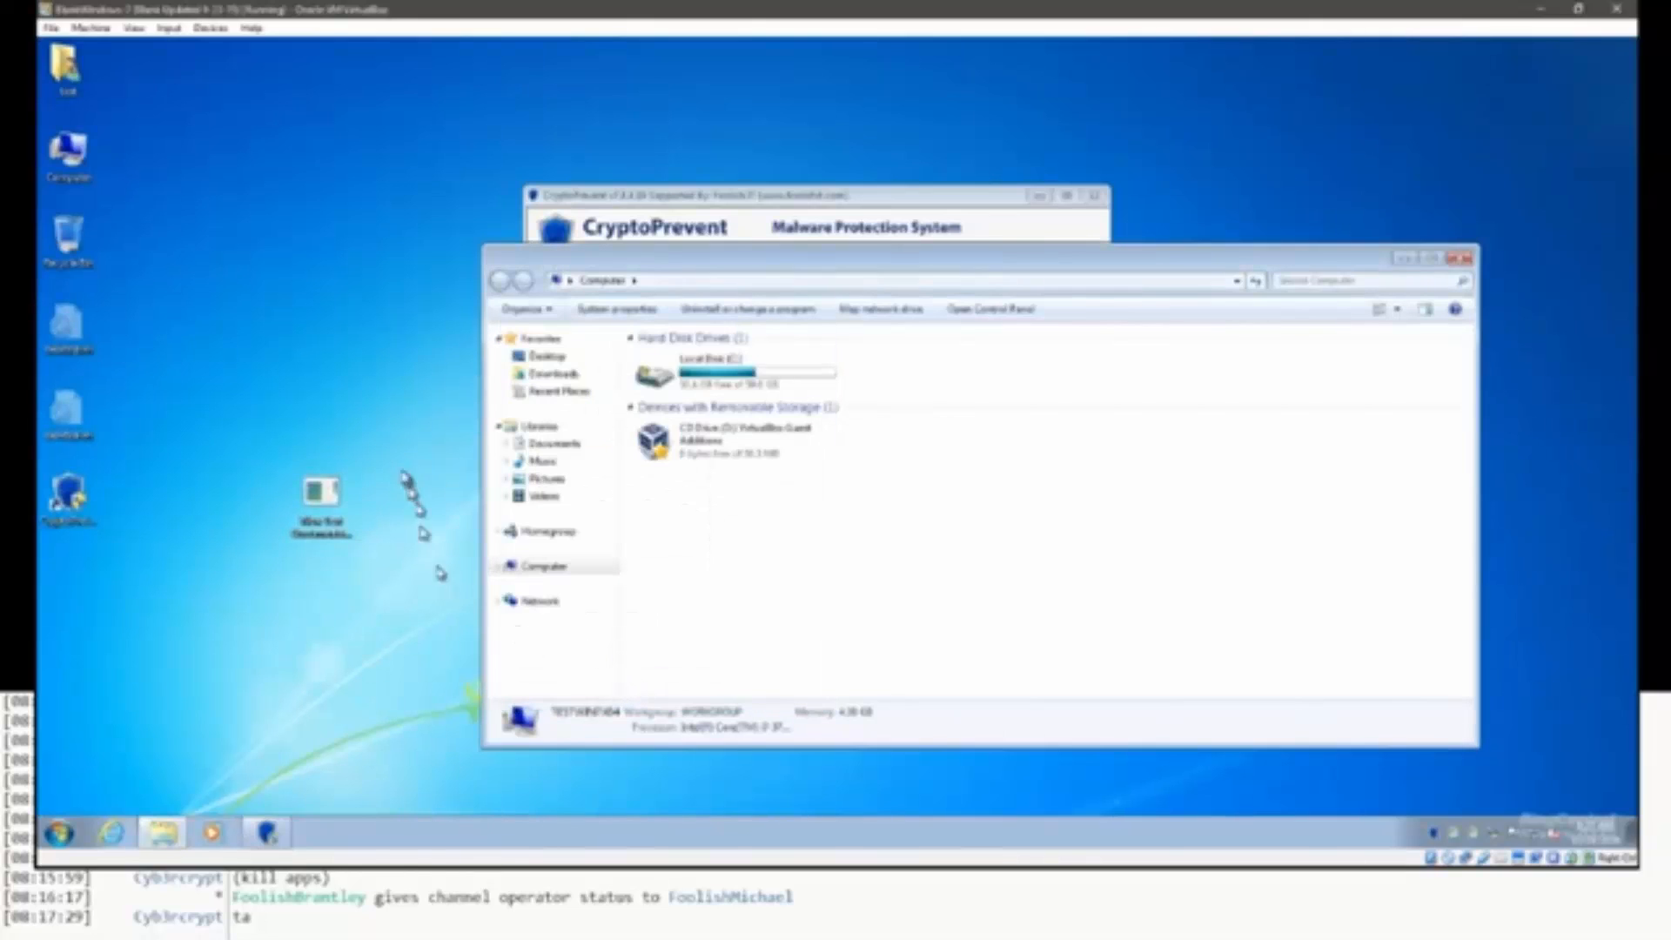
pyautogui.click(744, 214)
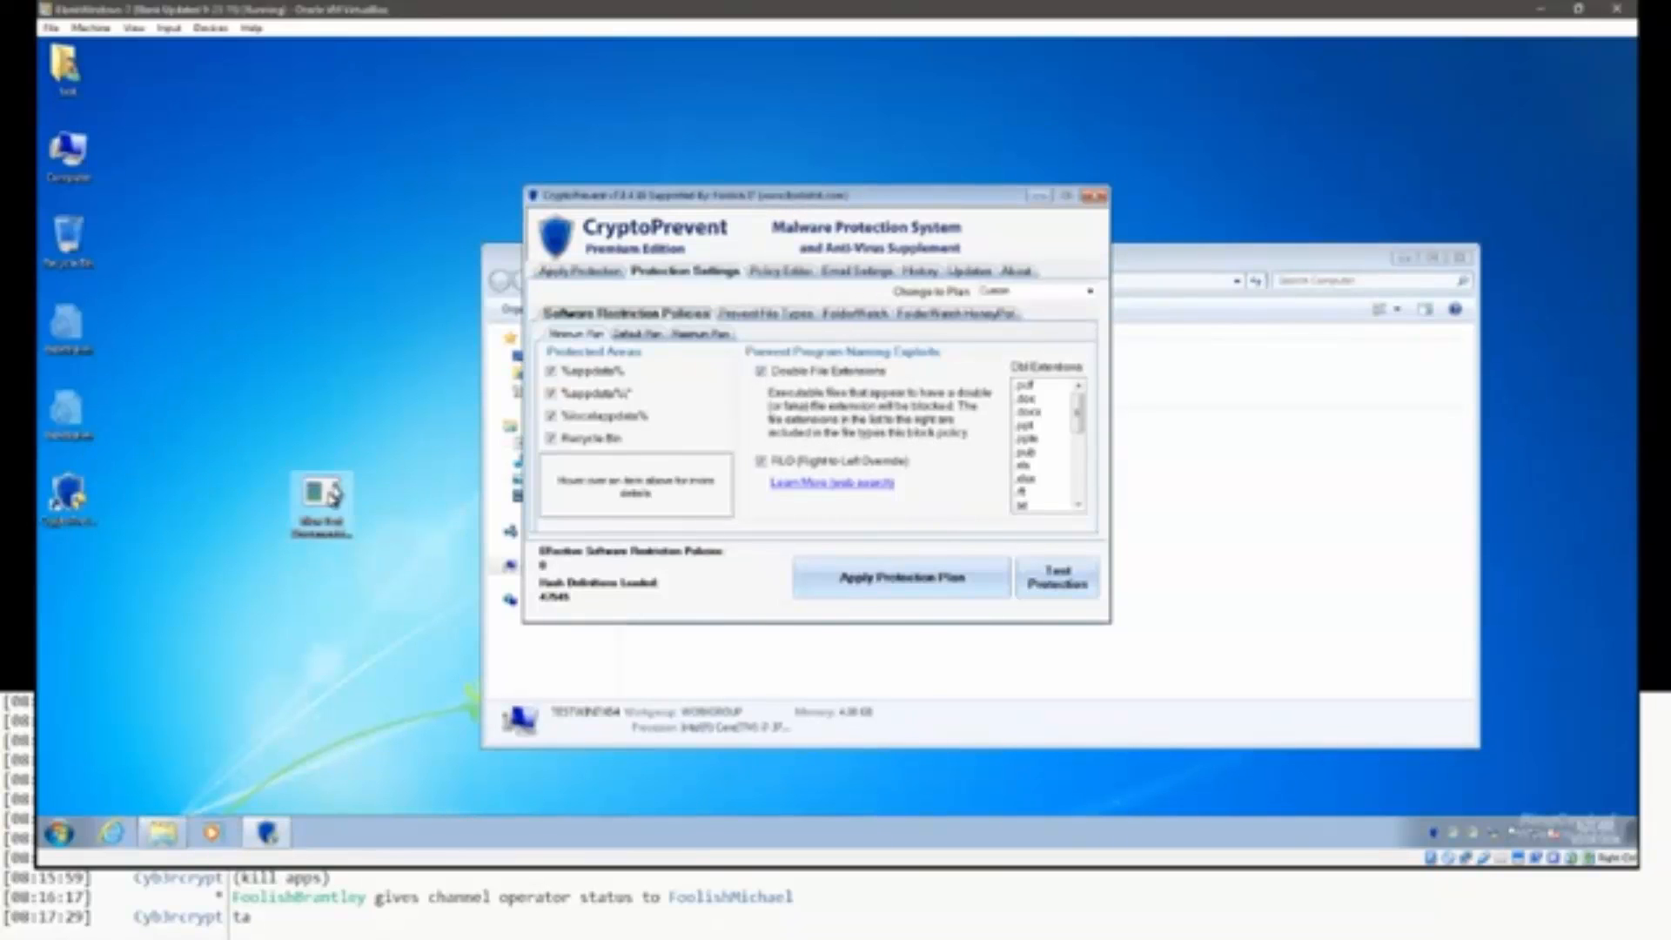
# View the desktop file's full name and look through the list of document extensions covered by Double File Extensions blocking.
pyautogui.click(333, 494)
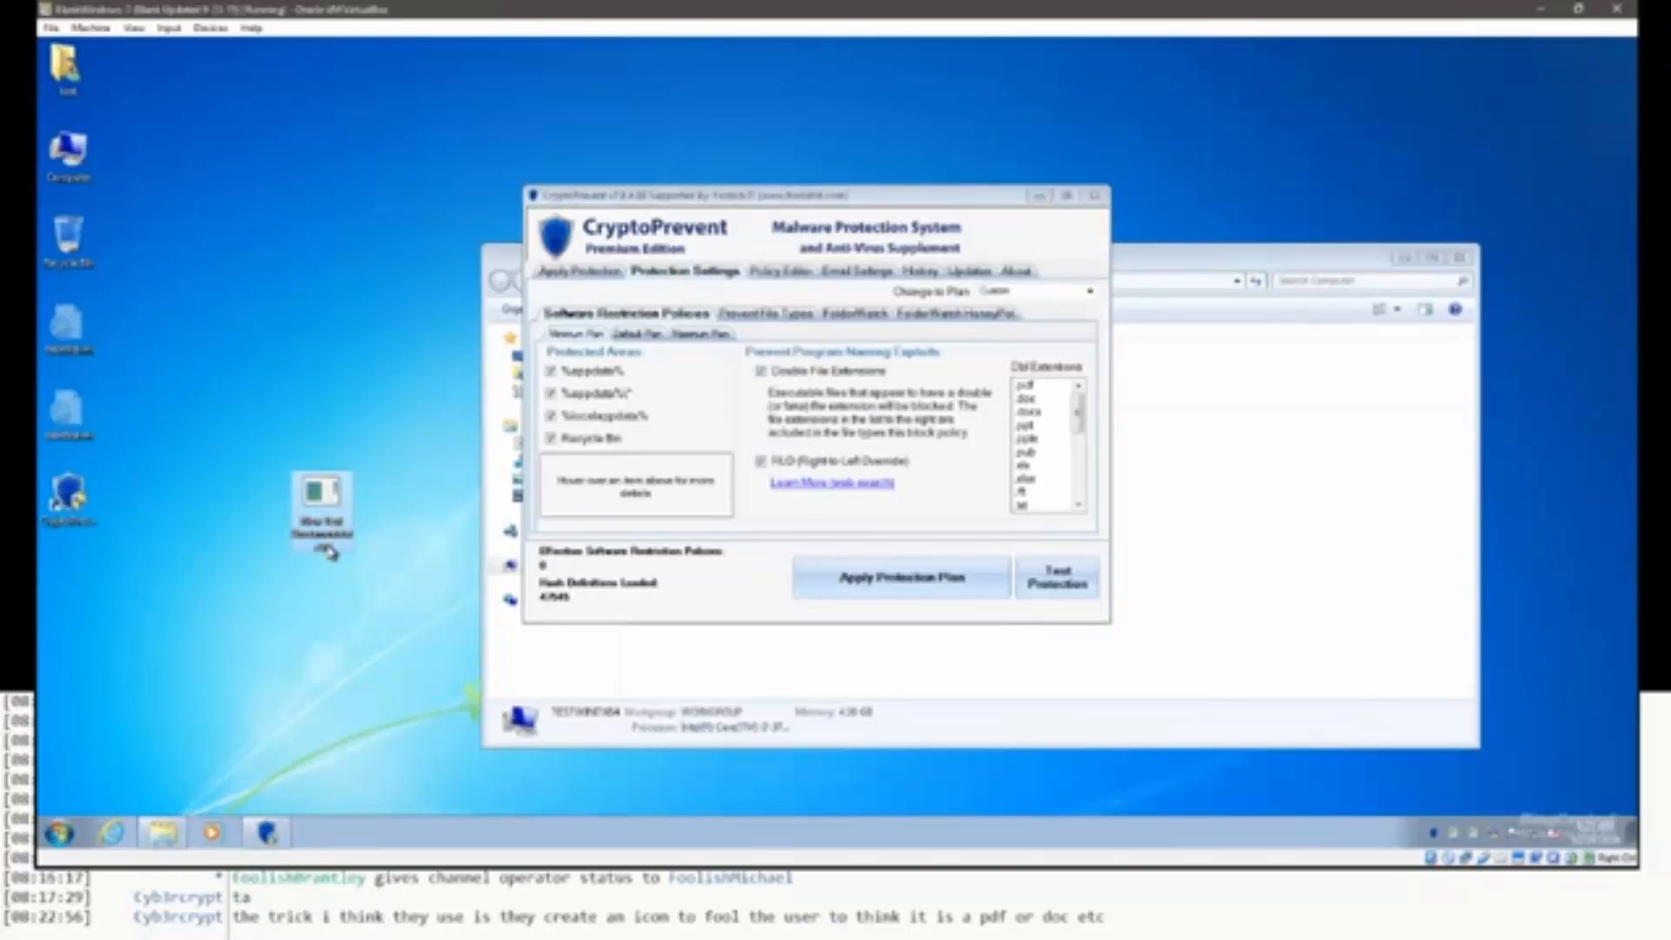
pyautogui.moveTo(340, 548)
pyautogui.moveTo(1083, 422)
pyautogui.mouseDown()
pyautogui.moveTo(1081, 509)
pyautogui.moveTo(1079, 411)
pyautogui.mouseUp()
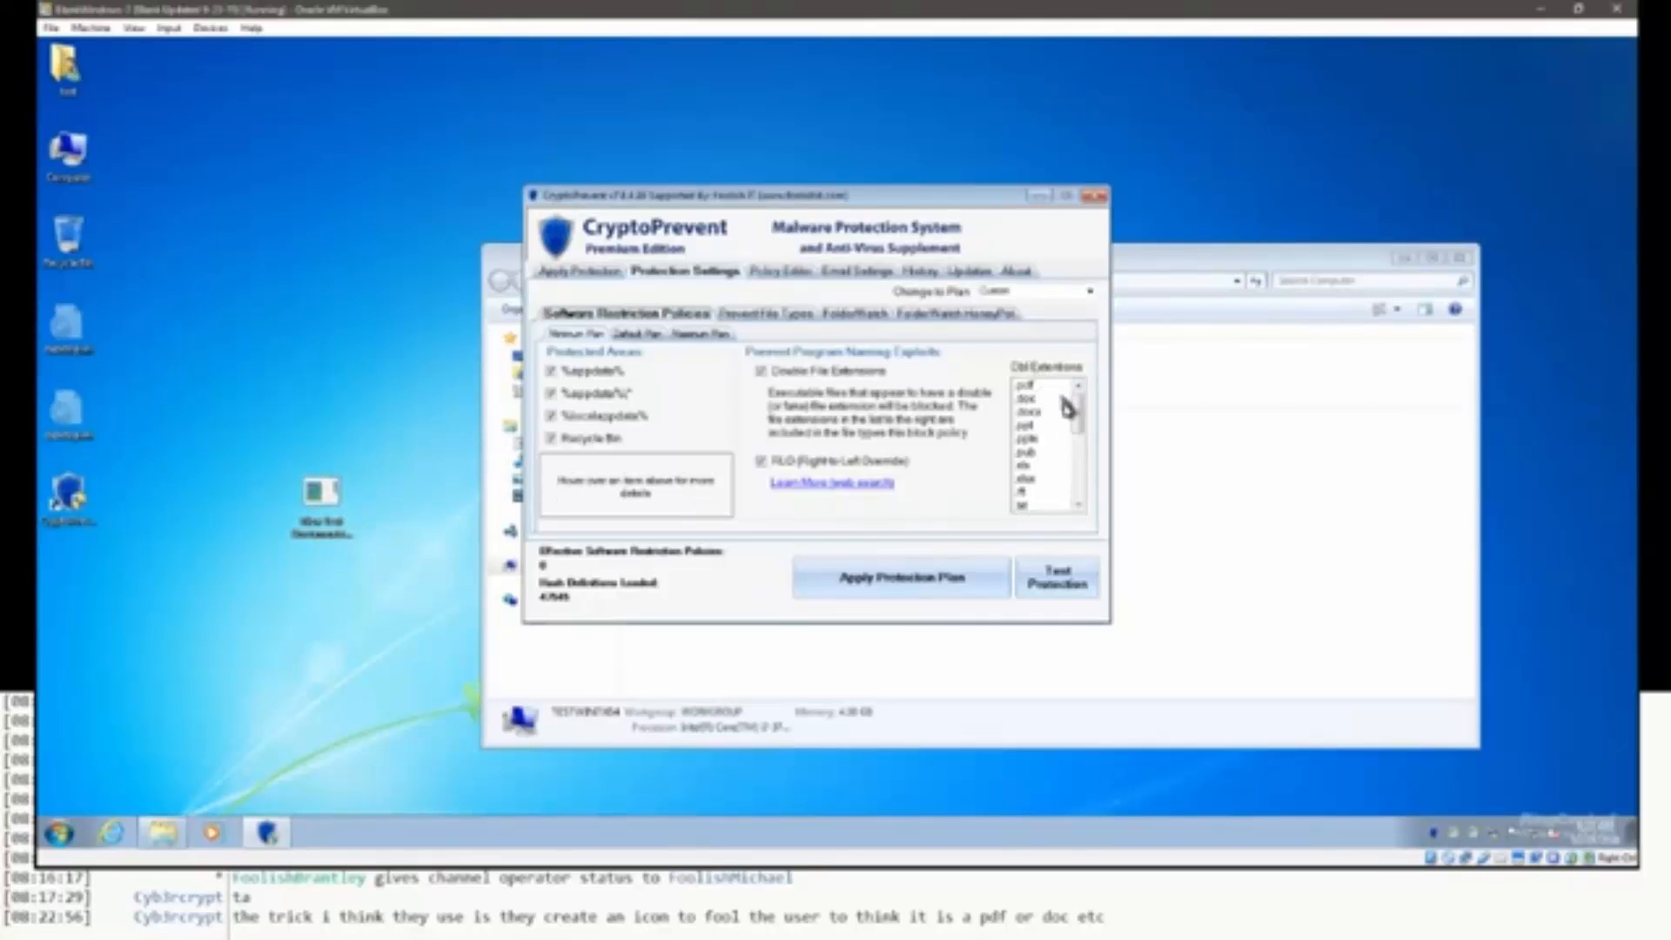
pyautogui.moveTo(1077, 424)
pyautogui.mouseDown()
pyautogui.moveTo(1086, 473)
pyautogui.moveTo(1087, 439)
pyautogui.mouseUp()
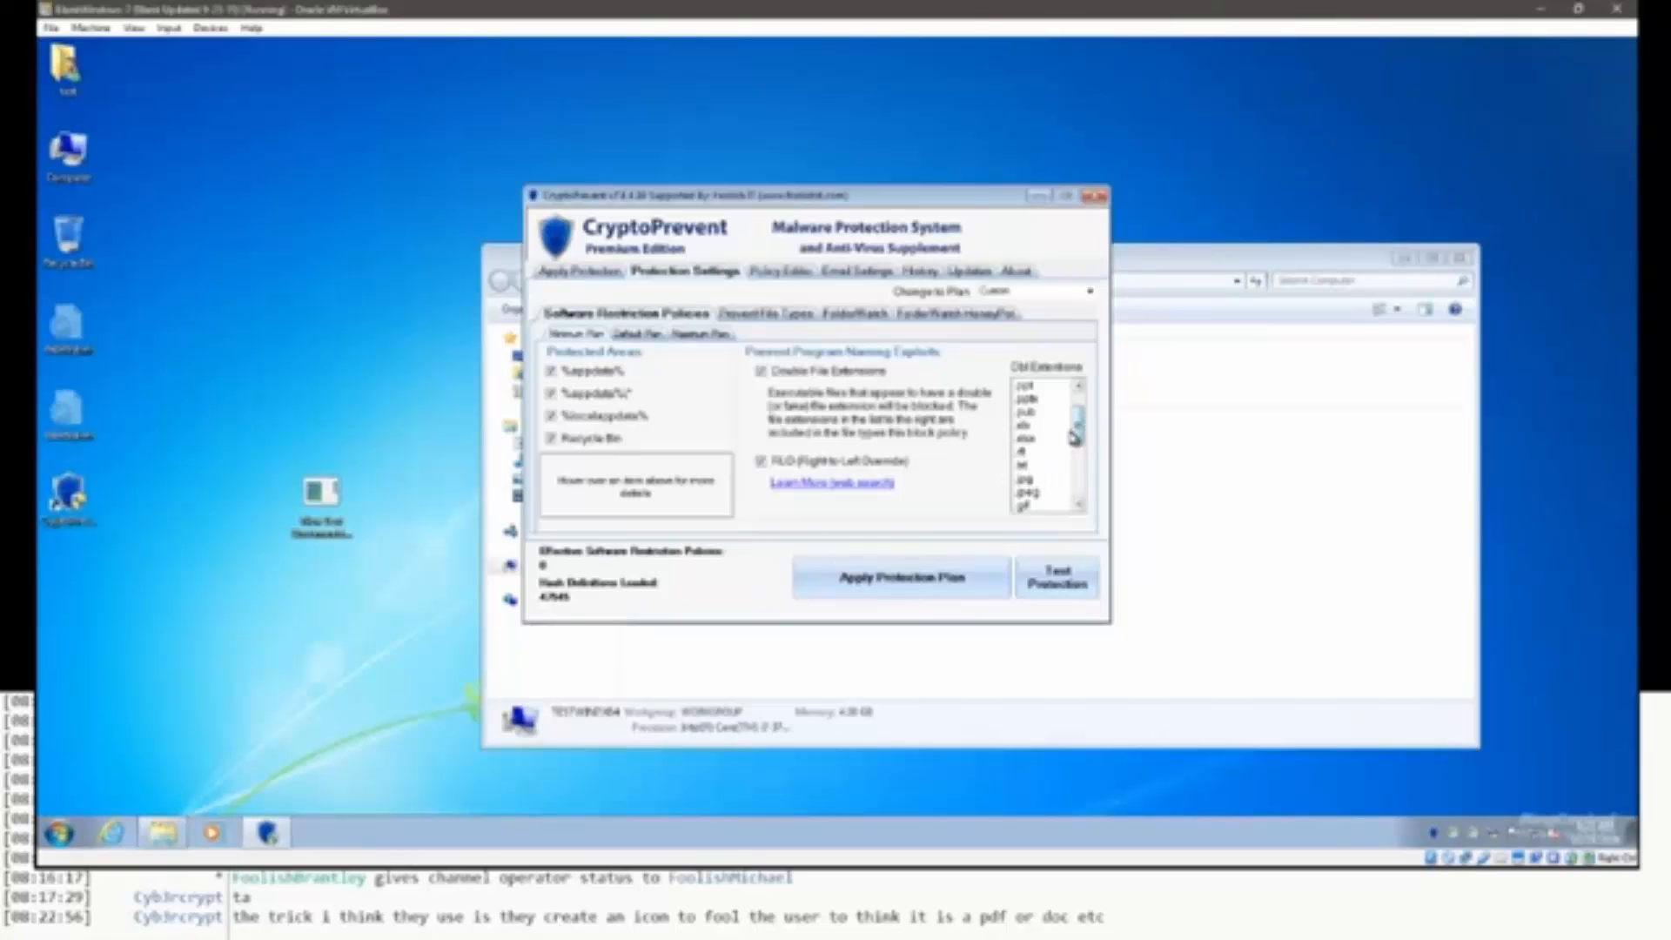
pyautogui.moveTo(1074, 440)
pyautogui.mouseDown()
pyautogui.moveTo(1081, 496)
pyautogui.moveTo(1075, 418)
pyautogui.mouseUp()
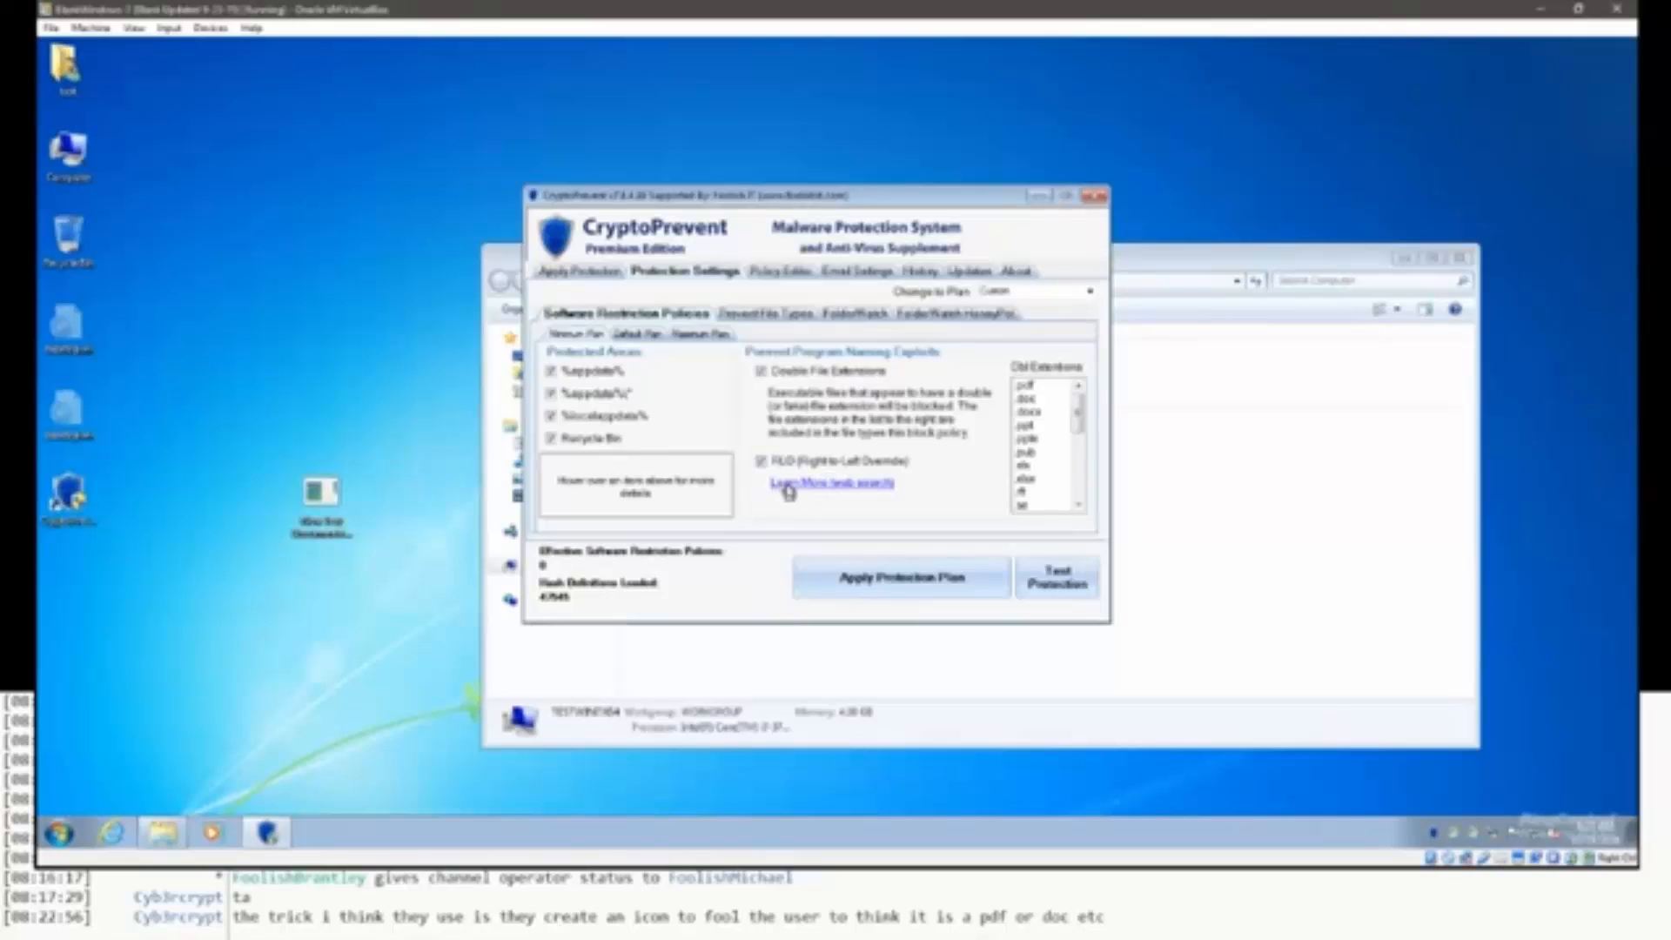
# Open the web search on right-to-left override linked from the RLO protection option, look over the results and close the page.
pyautogui.click(329, 537)
pyautogui.click(809, 488)
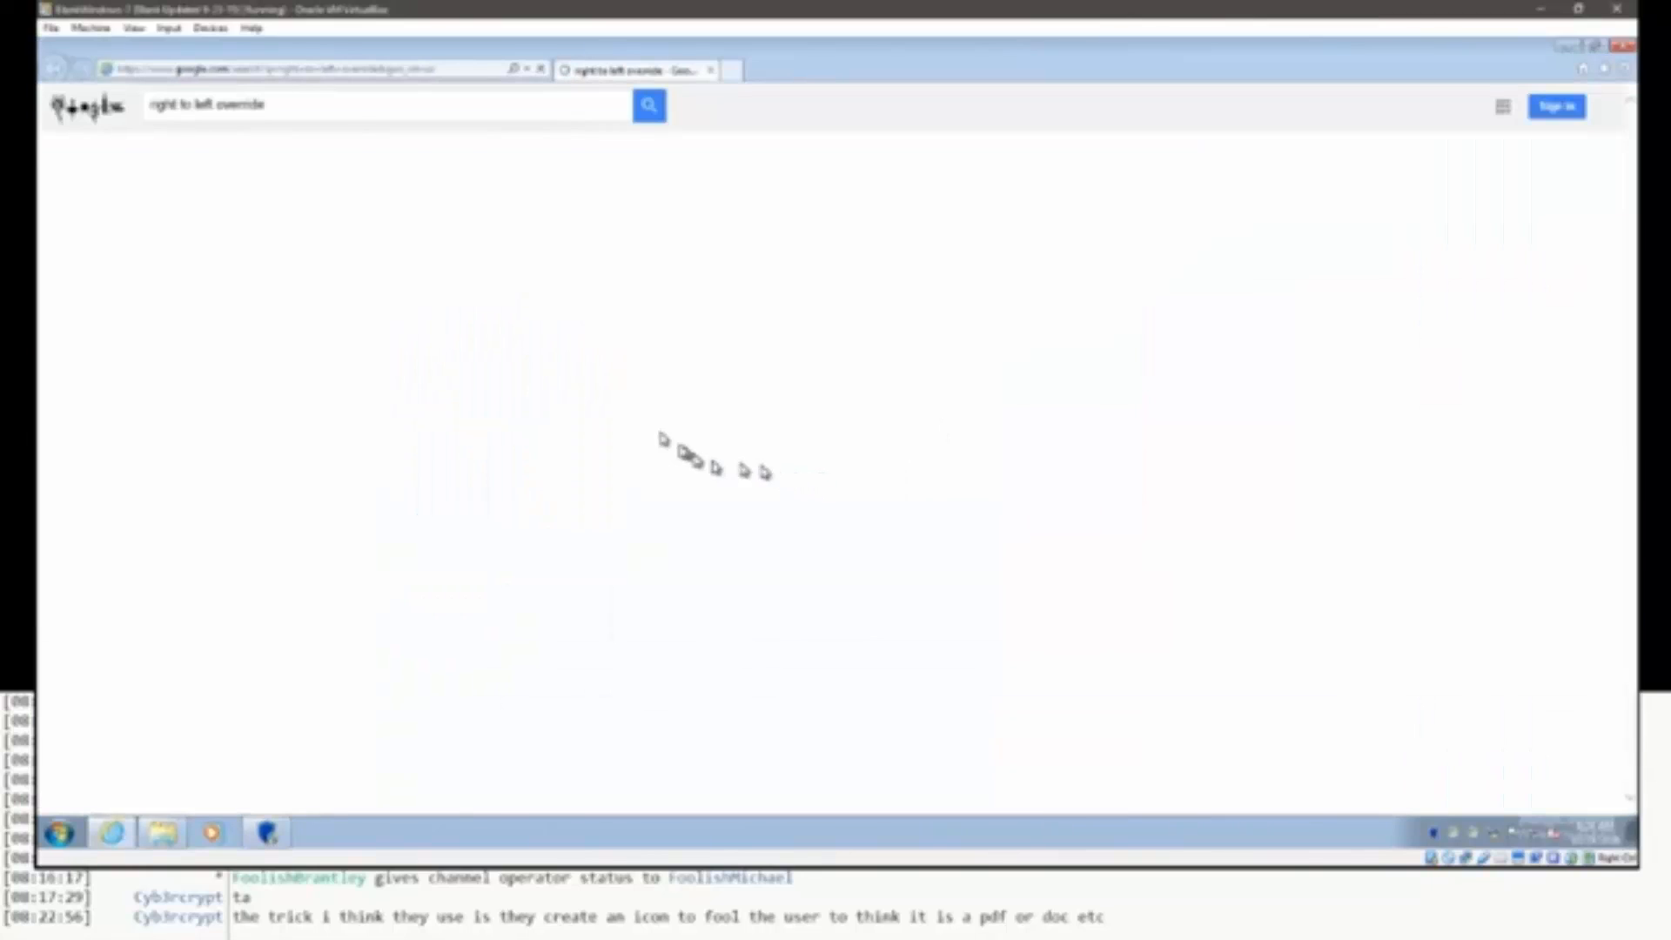
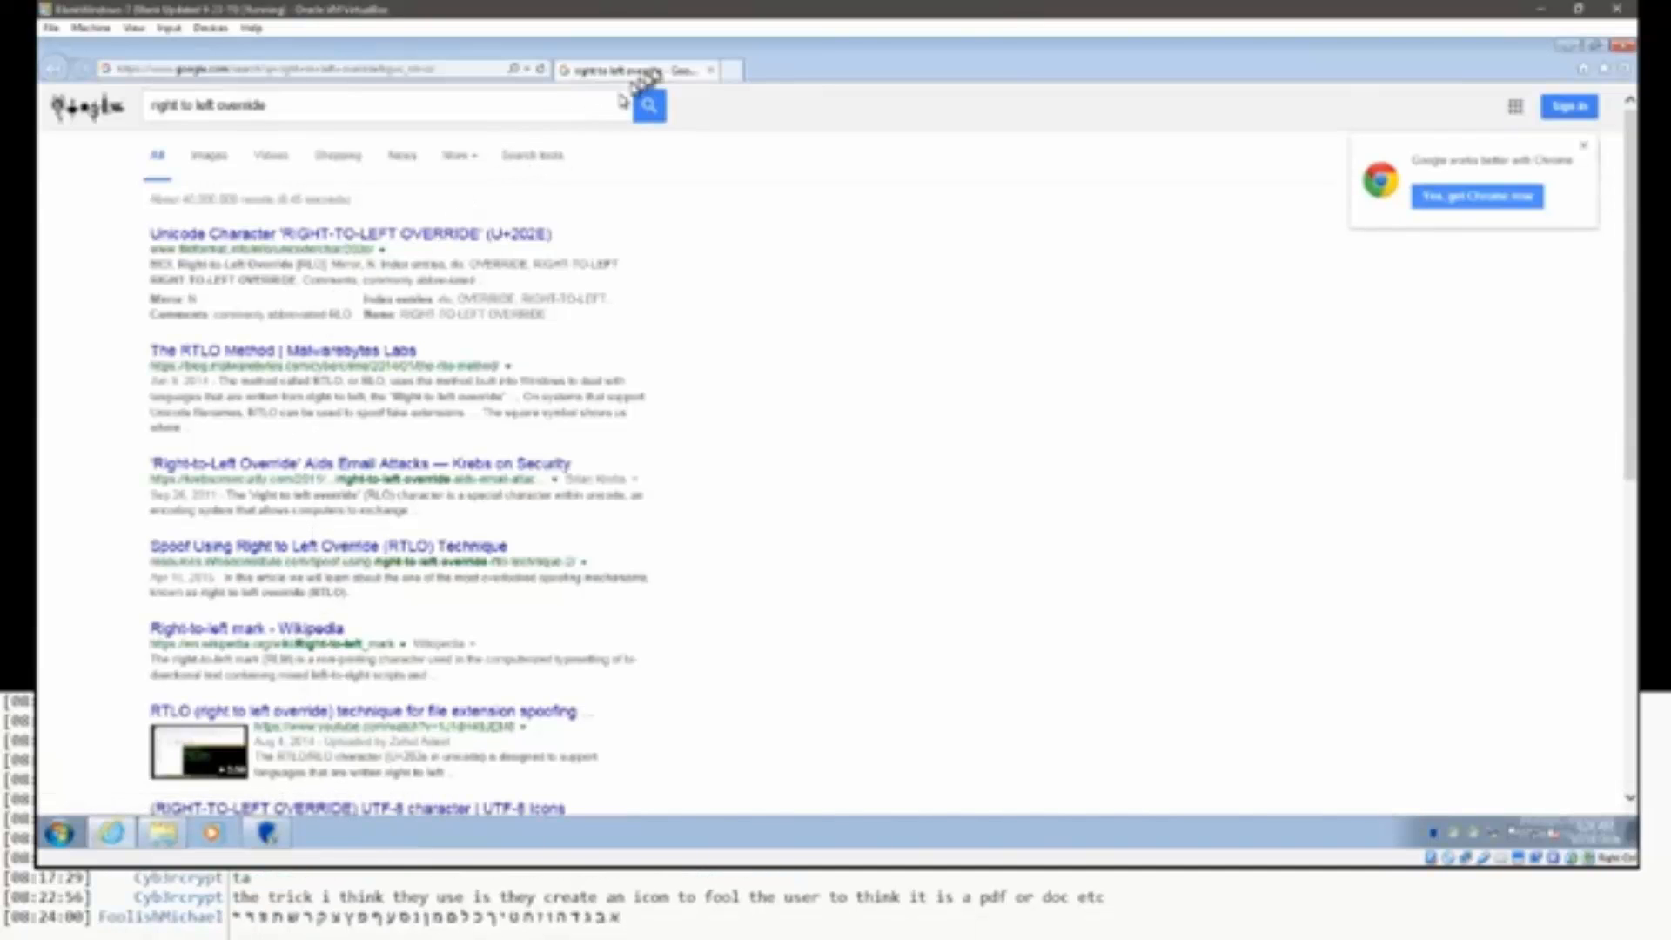
pyautogui.click(709, 73)
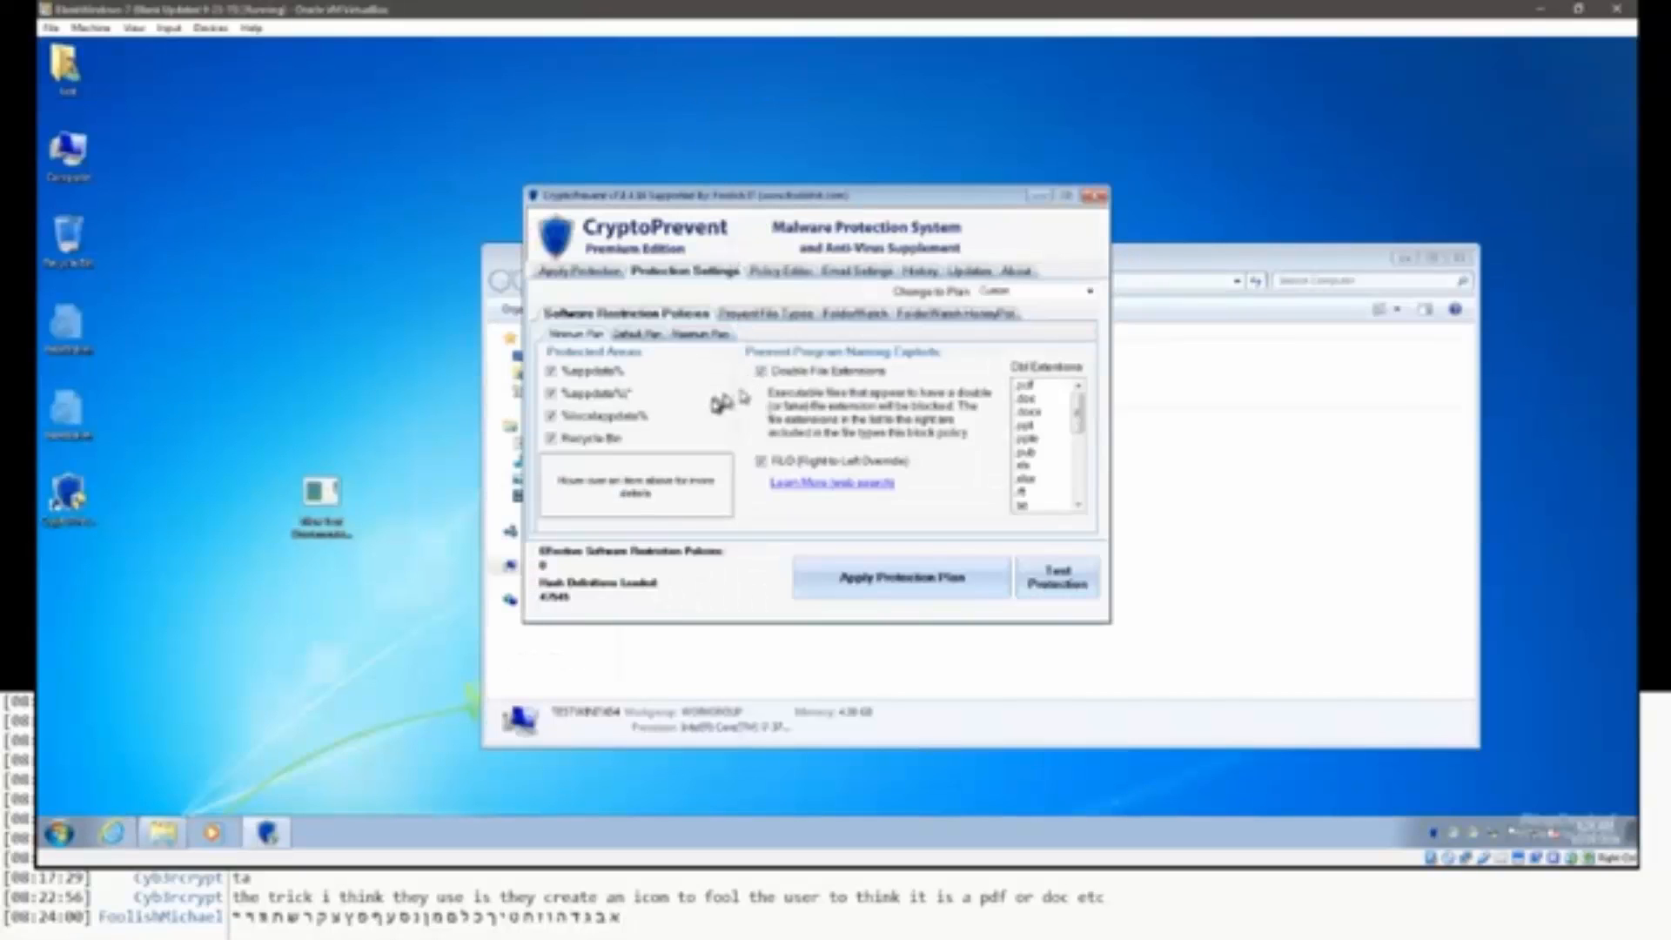
pyautogui.click(338, 503)
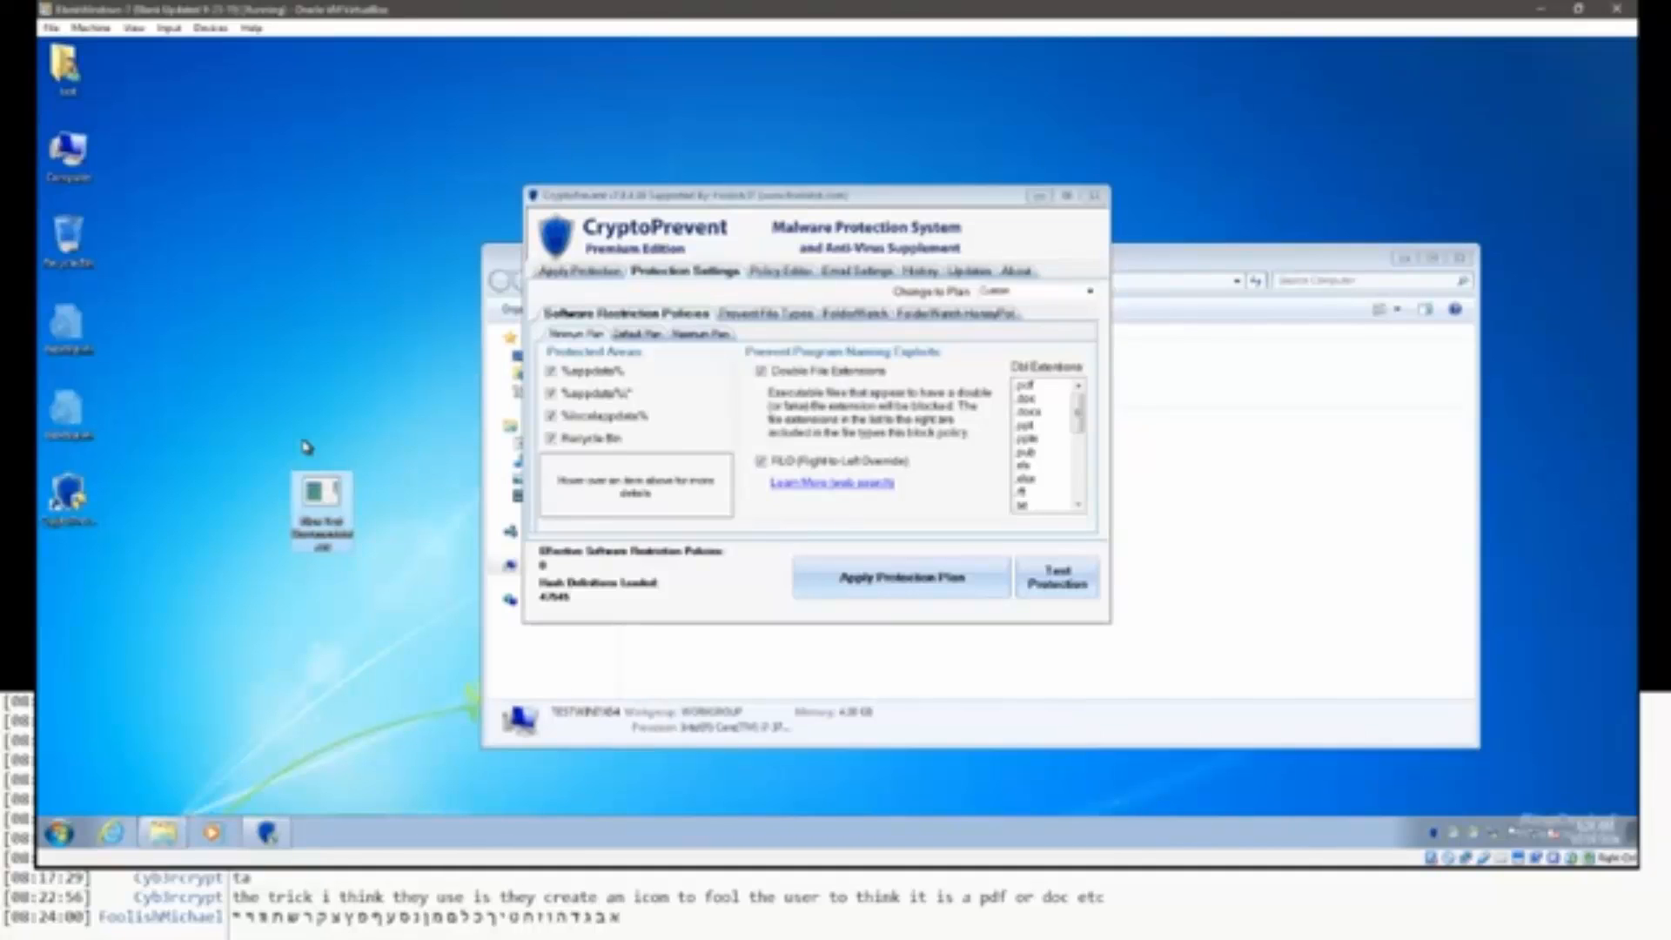
pyautogui.press('Delete')
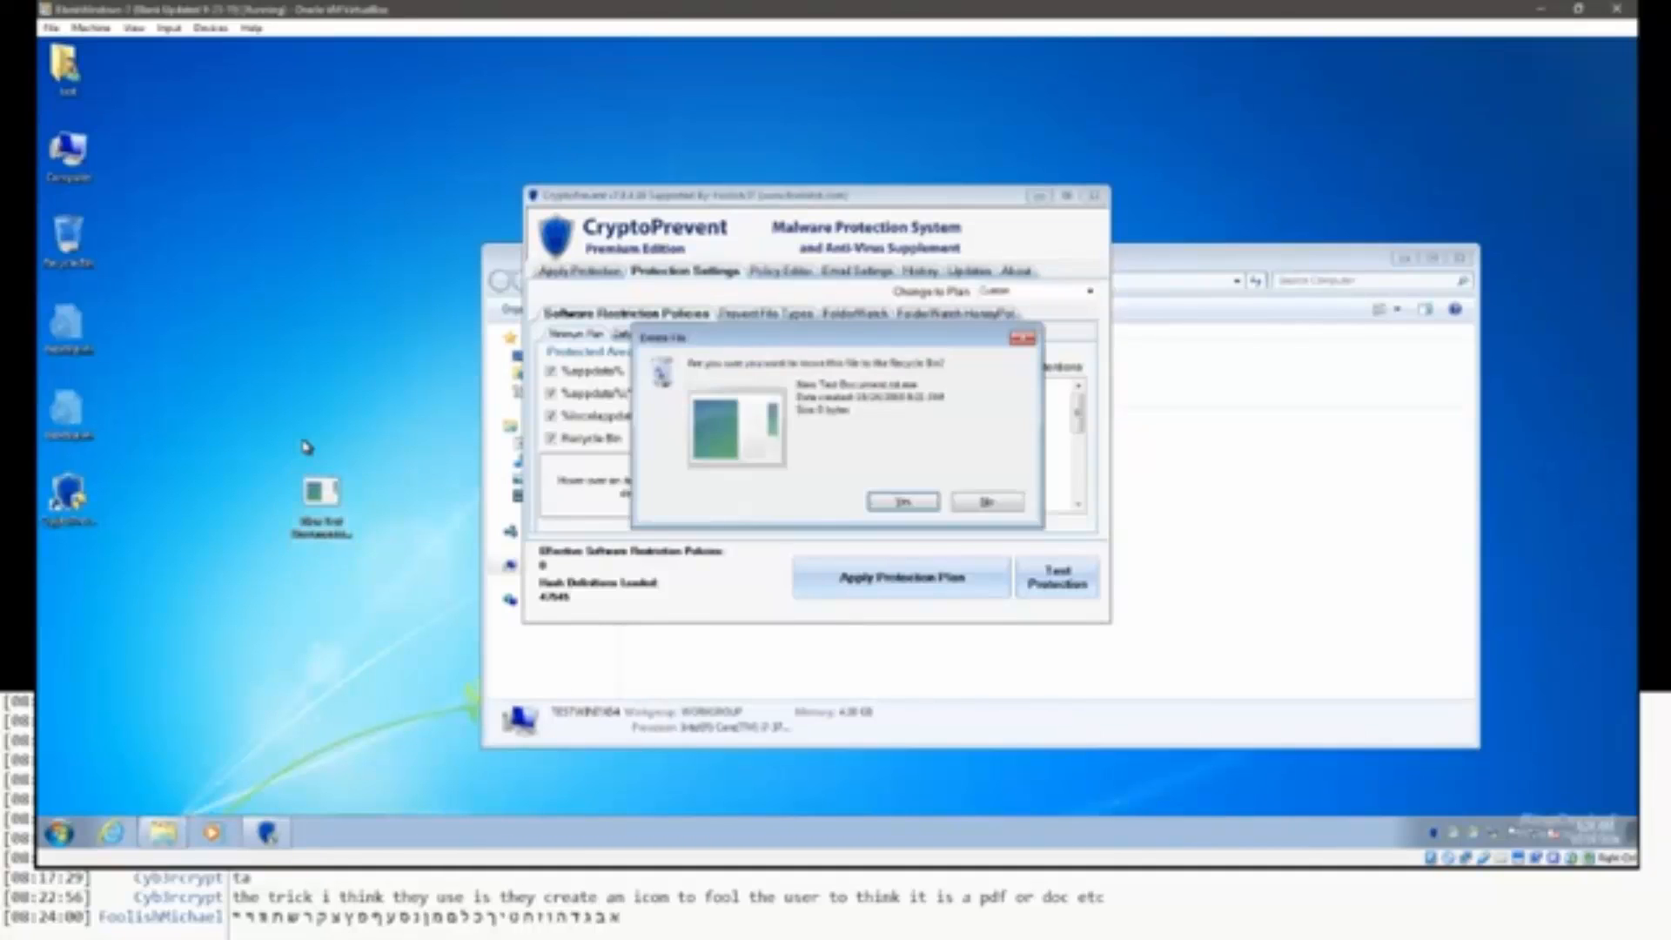
pyautogui.press('Right')
pyautogui.press('Return')
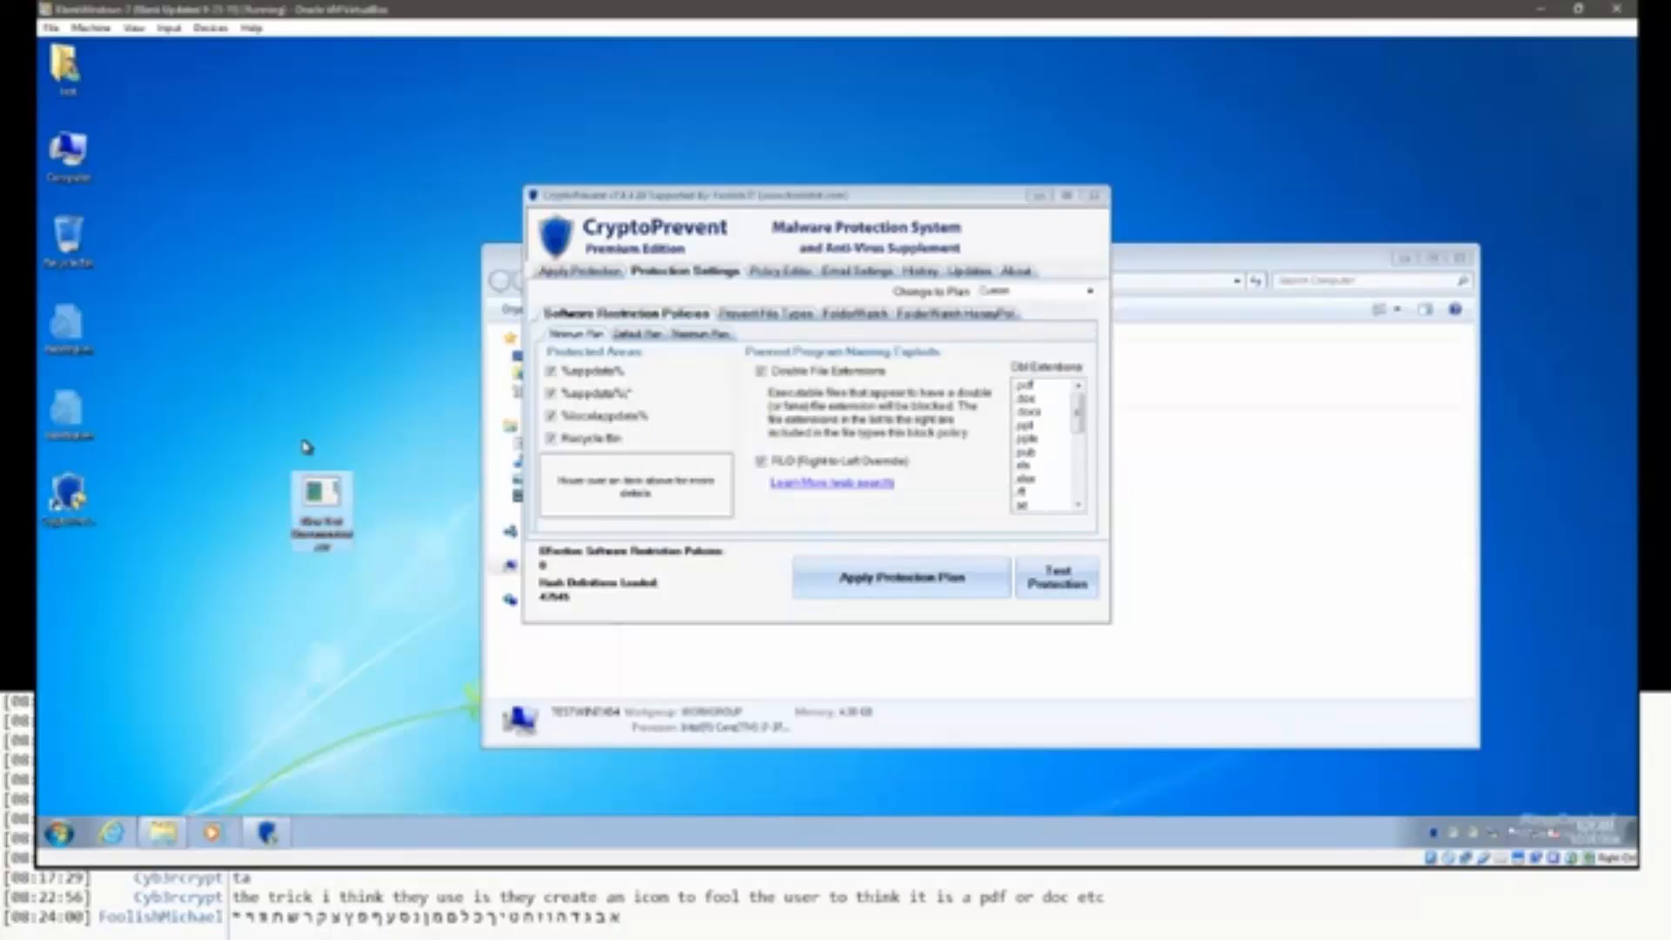
# Rename the double-extension desktop file to the copied right-to-left Hebrew character string, accepting the extension change.
pyautogui.rightClick(320, 522)
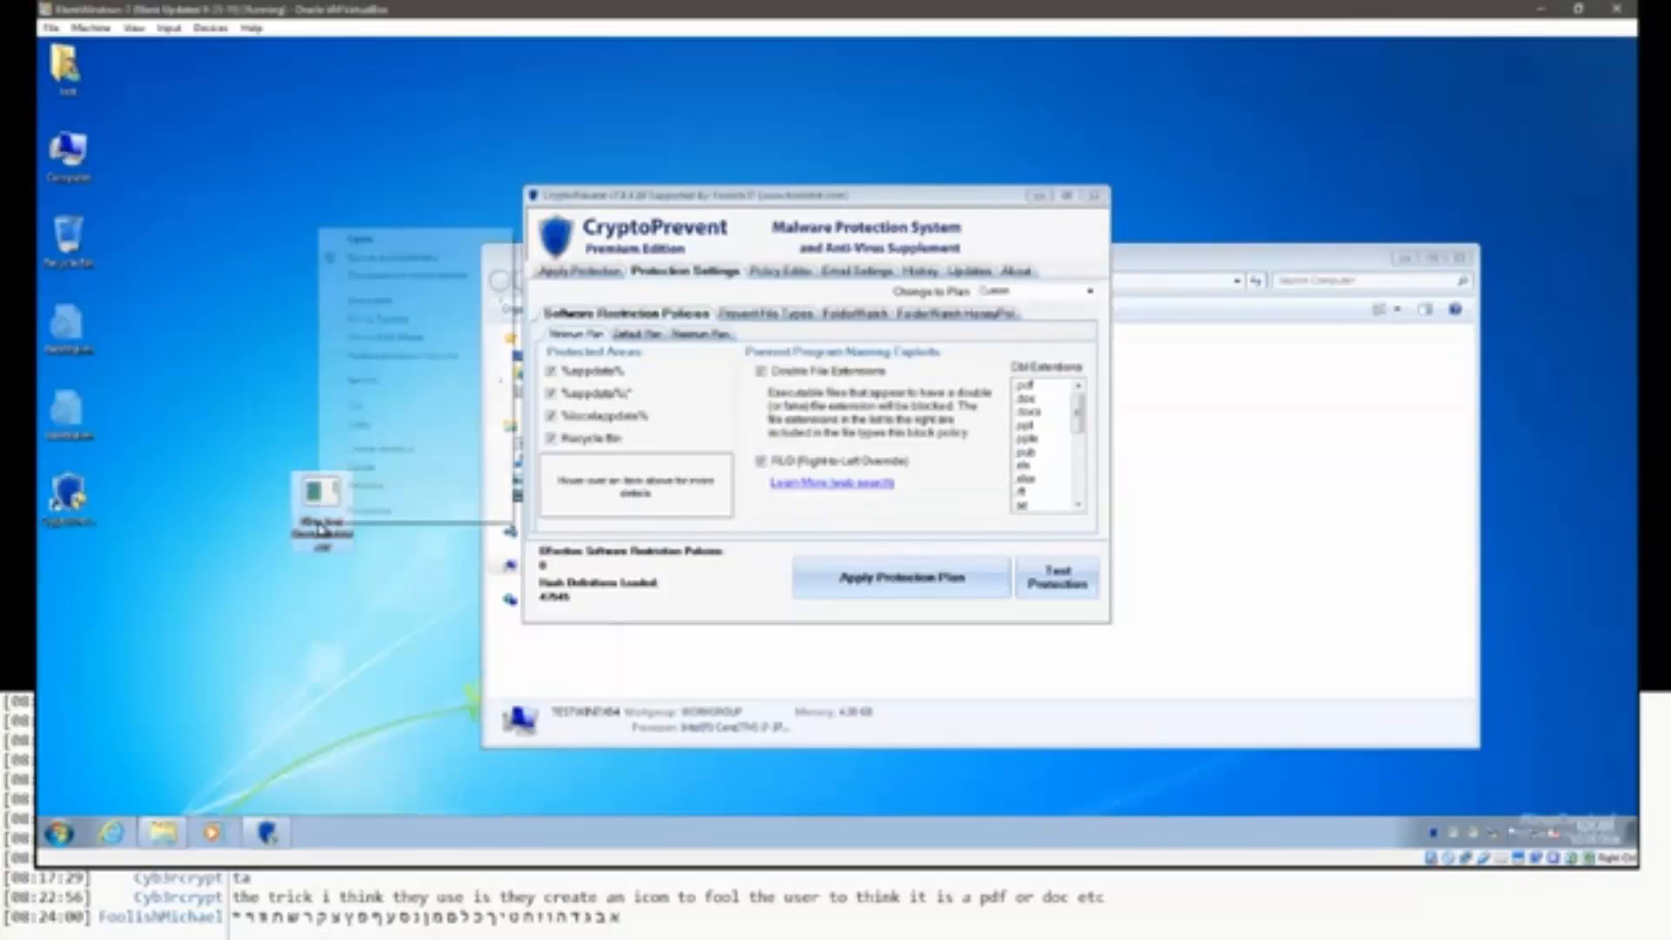
pyautogui.click(365, 487)
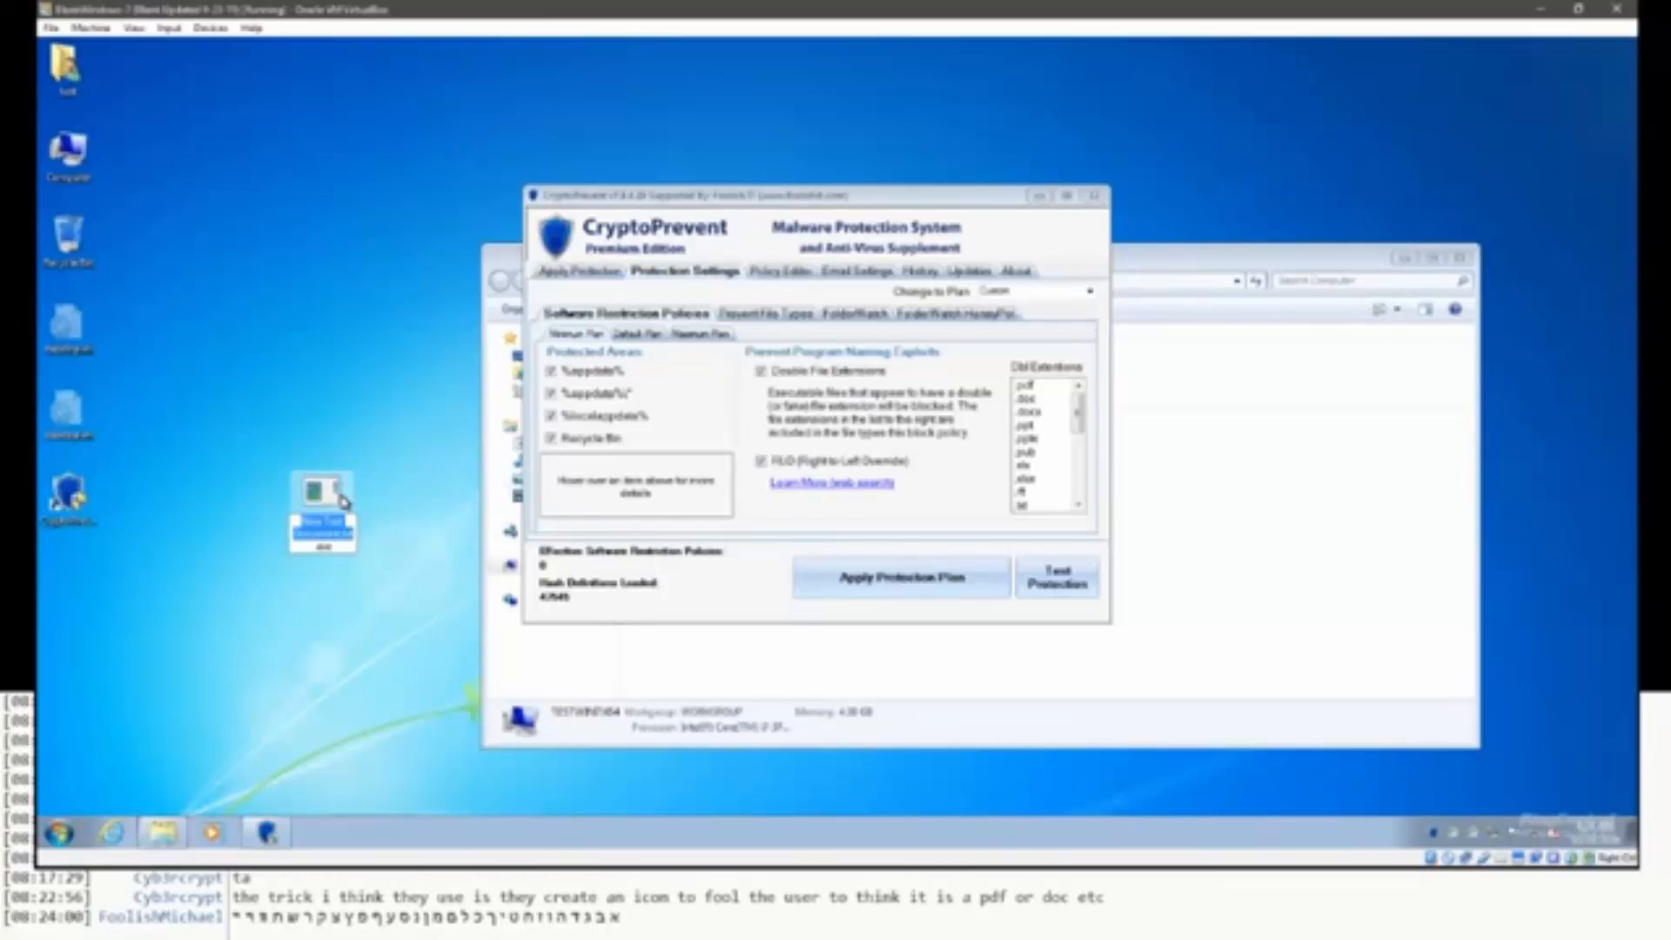
pyautogui.press('BackSpace')
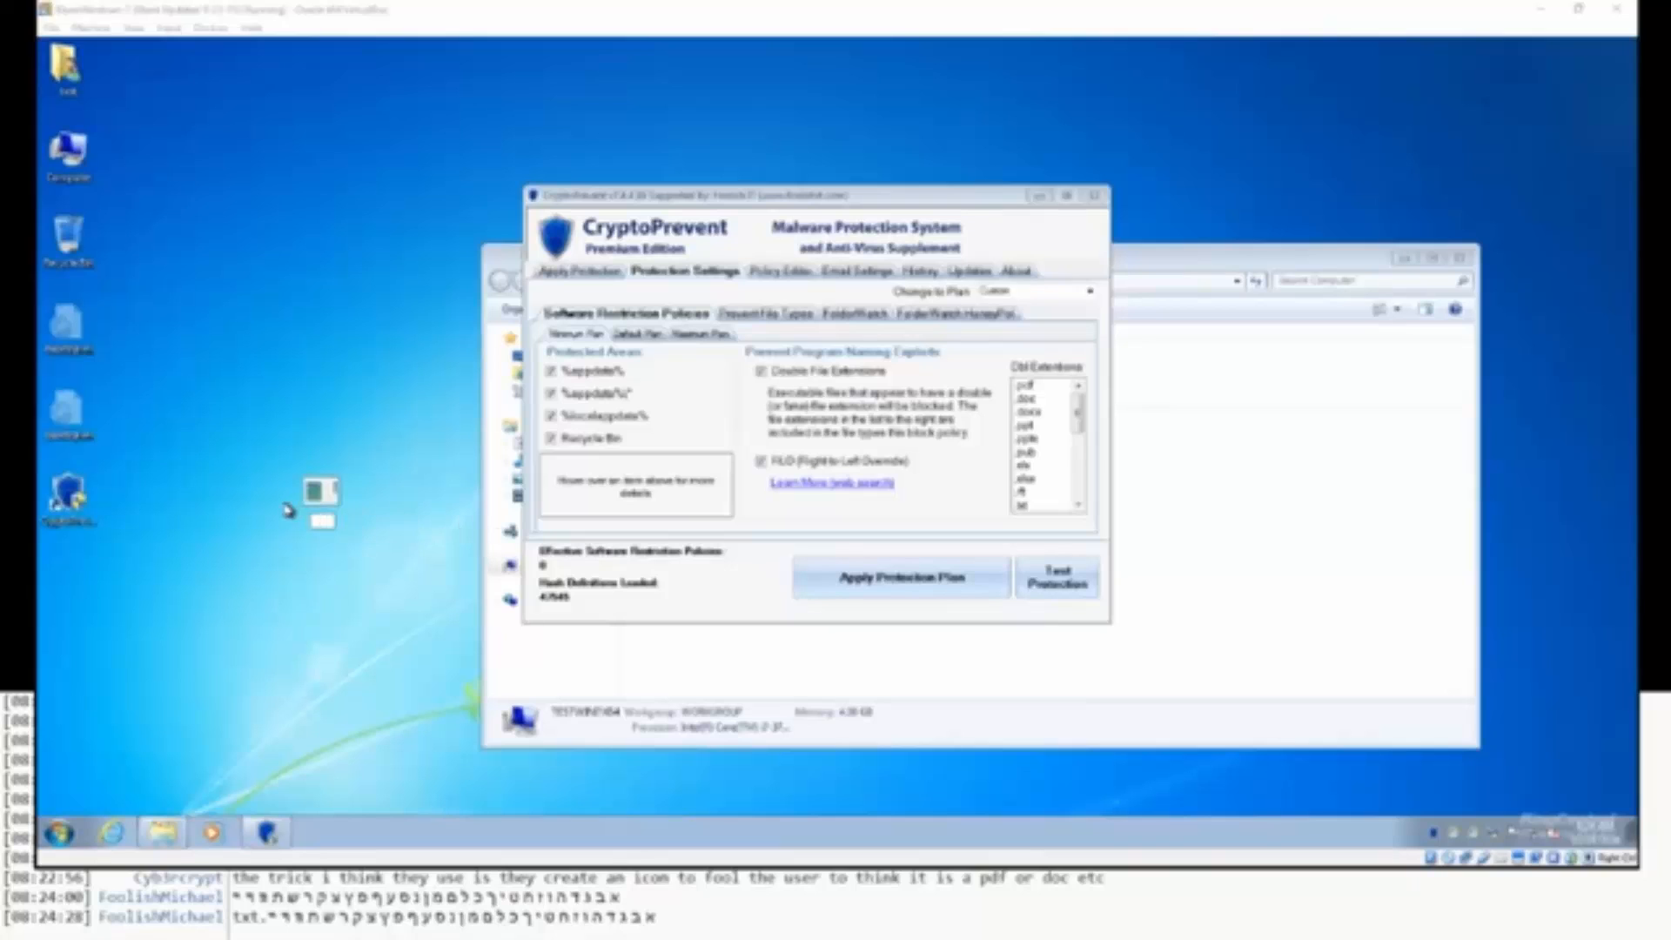
pyautogui.click(325, 519)
pyautogui.hotkey('ctrl', 'v')
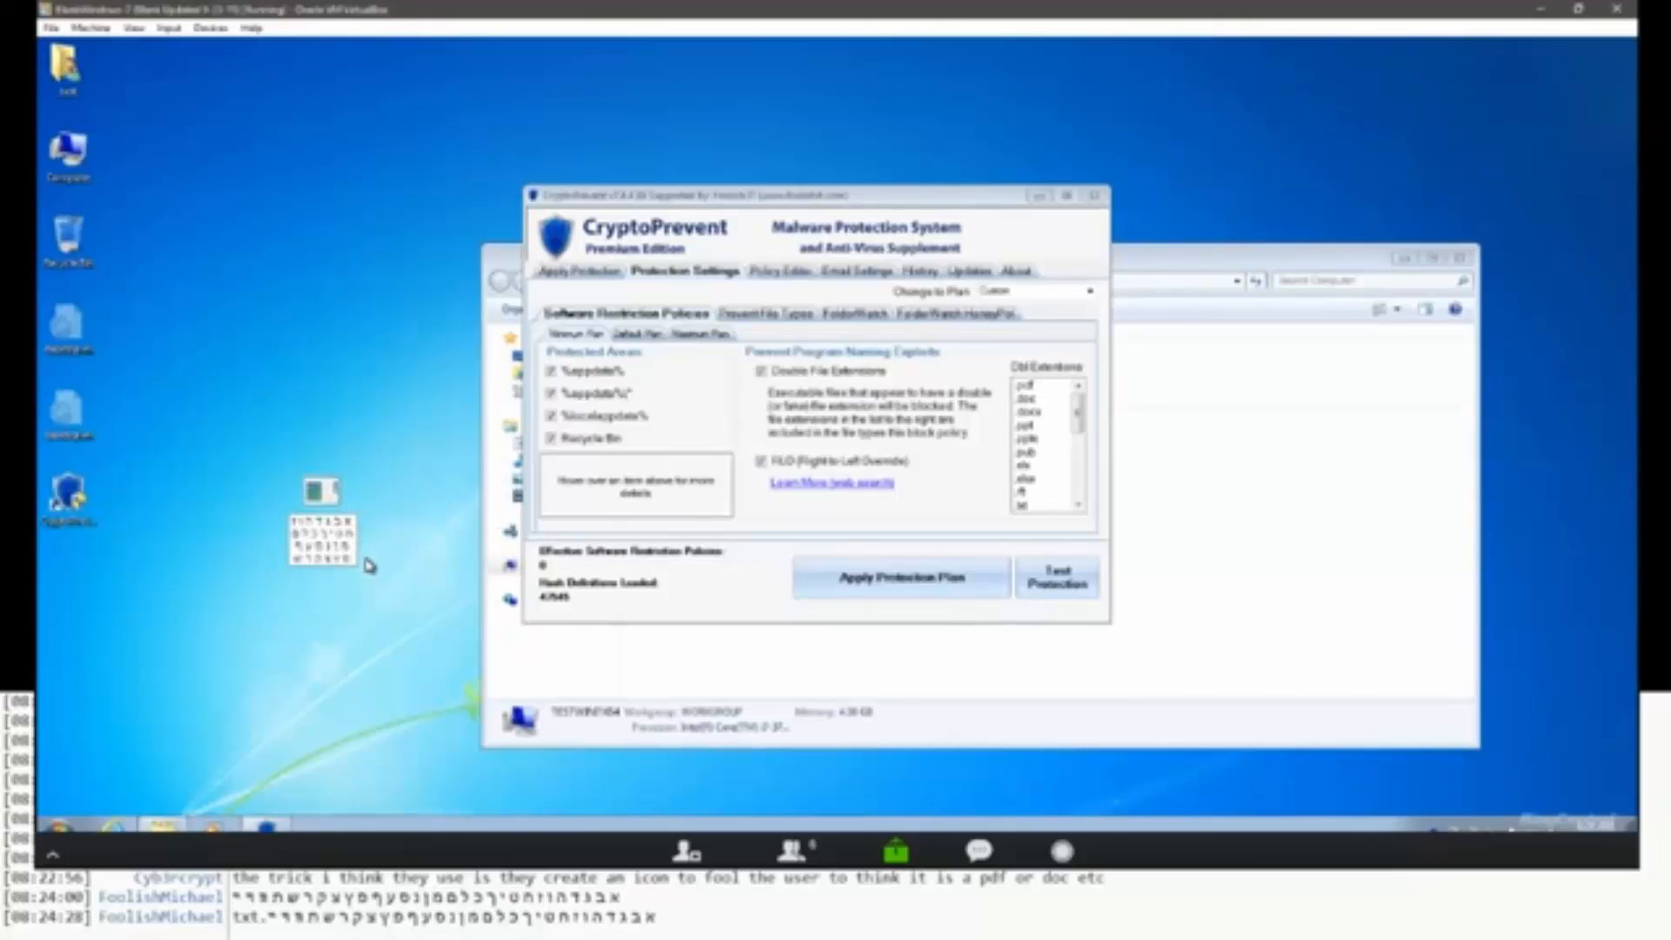
pyautogui.press('Return')
pyautogui.press('Return')
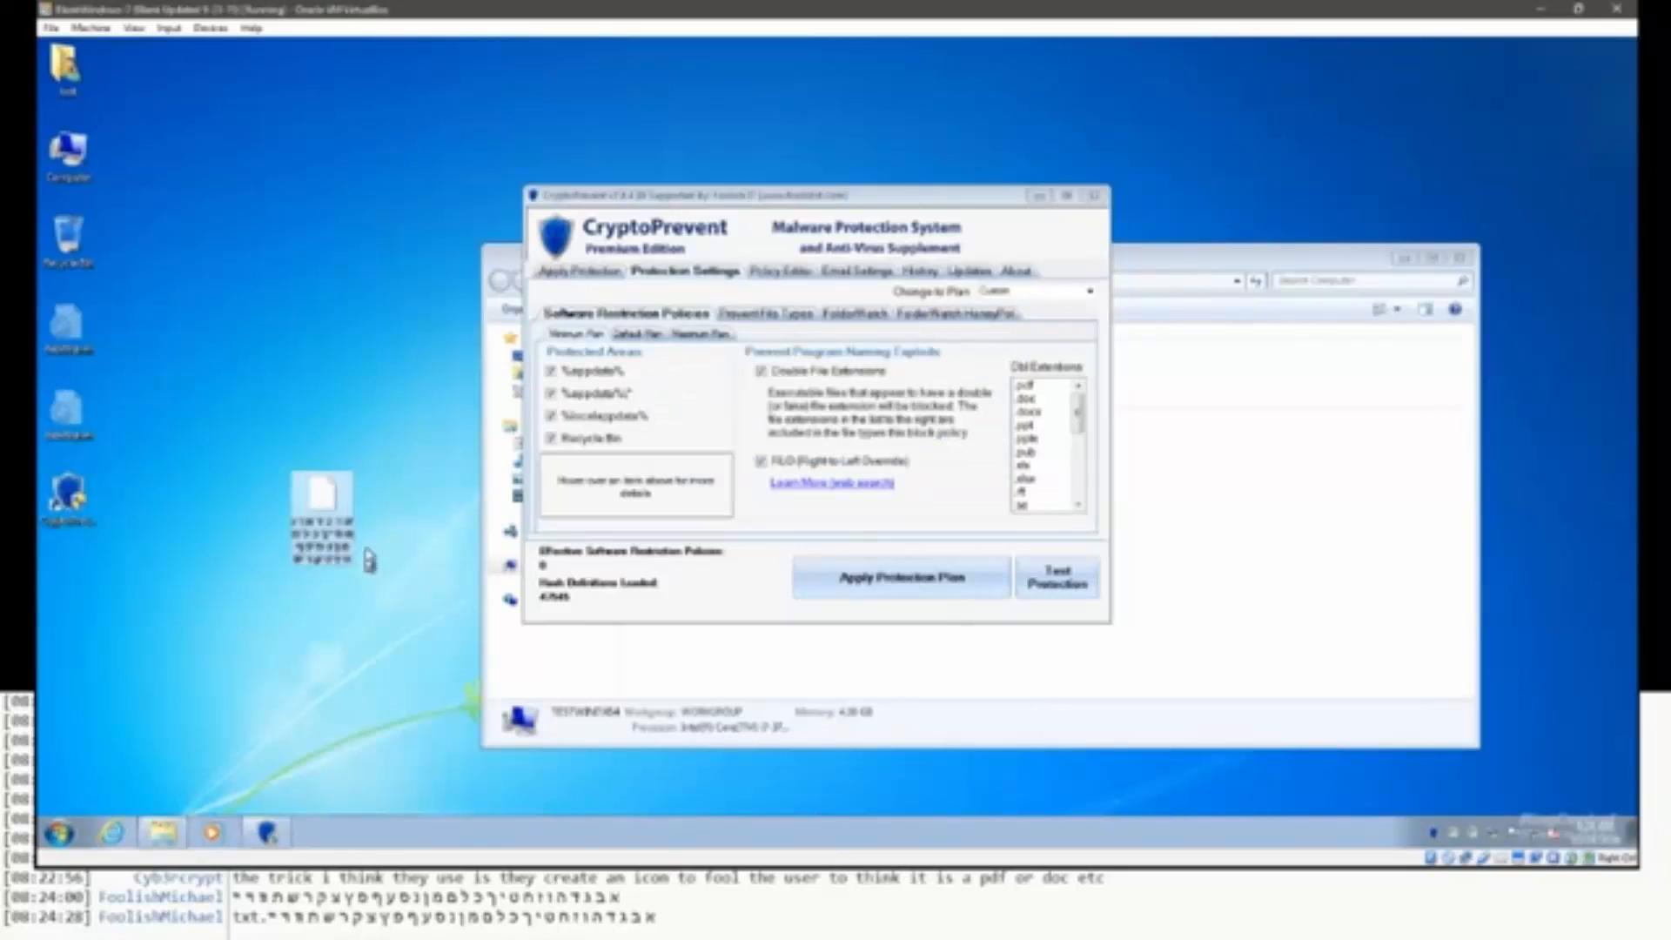
# Delete the Hebrew-named file from the desktop, confirming its move to the Recycle Bin.
pyautogui.moveTo(350, 552)
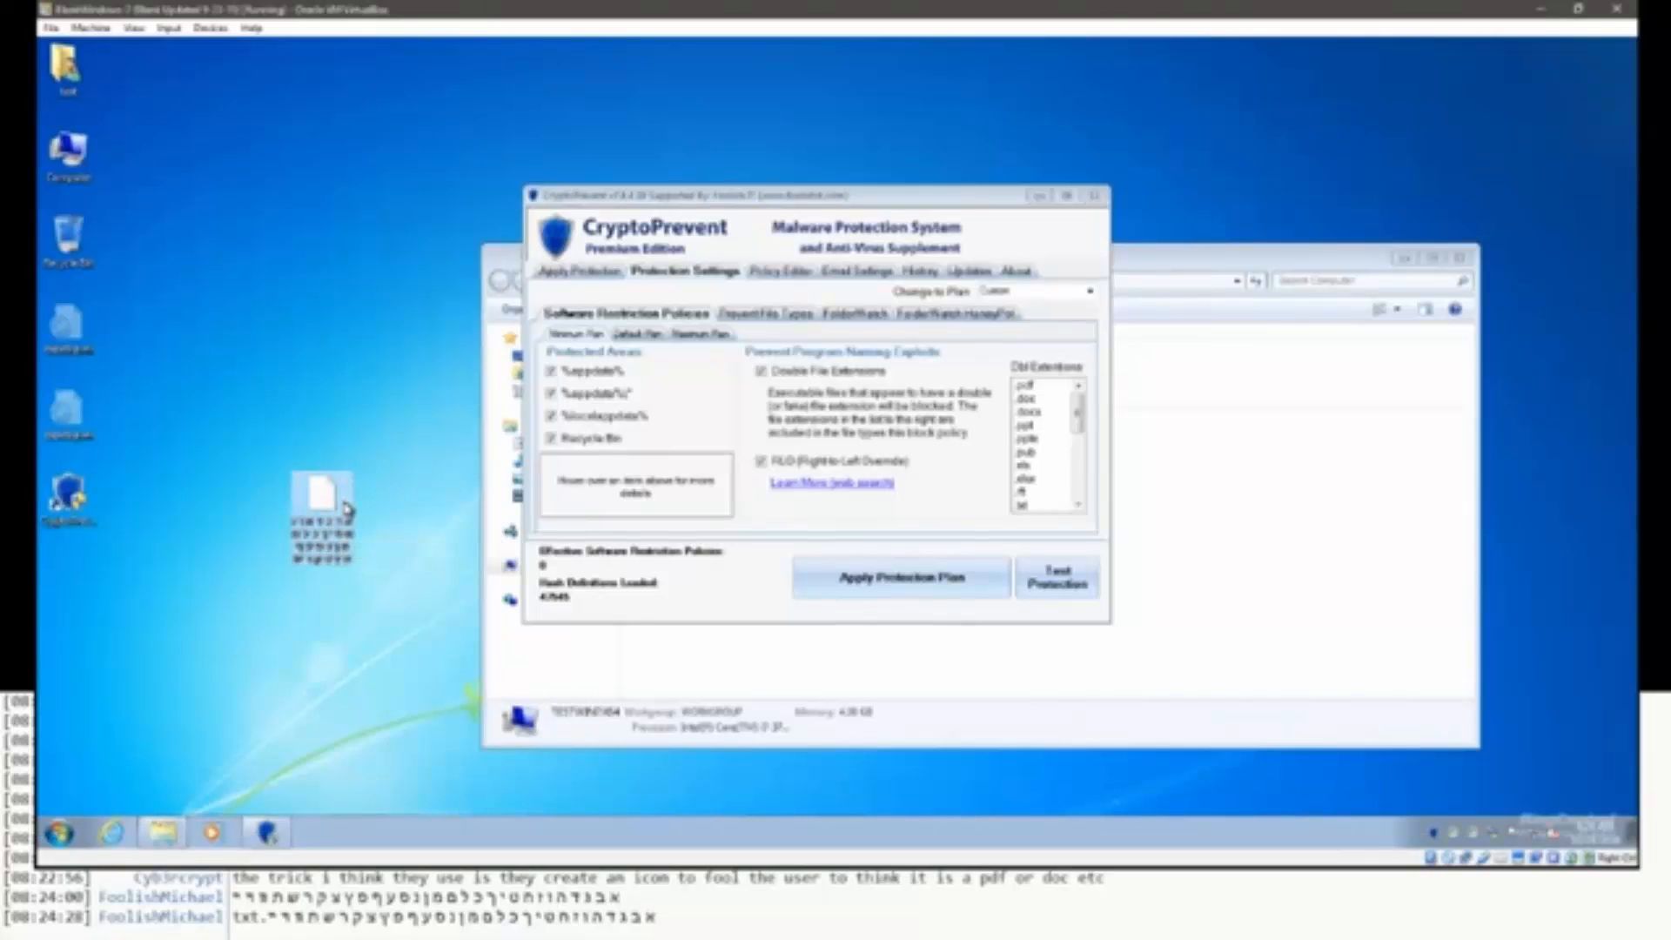
pyautogui.press('Delete')
pyautogui.press('Return')
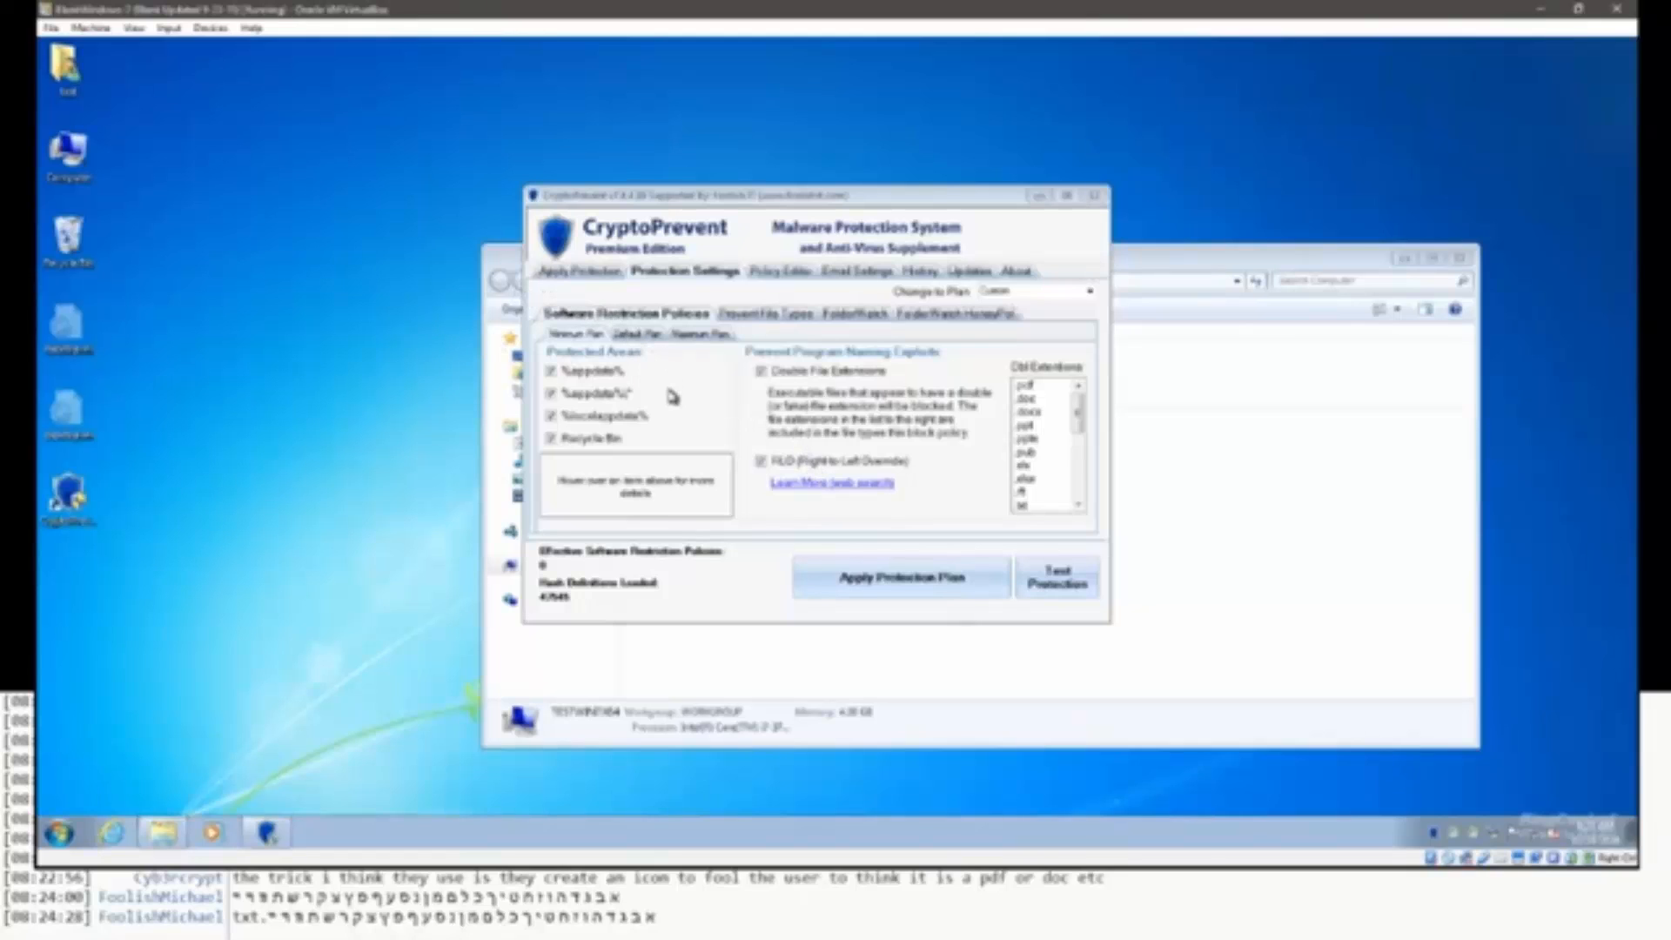
# Review the Default plan's policies, switch vssadmin.exe blocking off and on again, and check the desktop's context options for Gadgets.
pyautogui.click(638, 335)
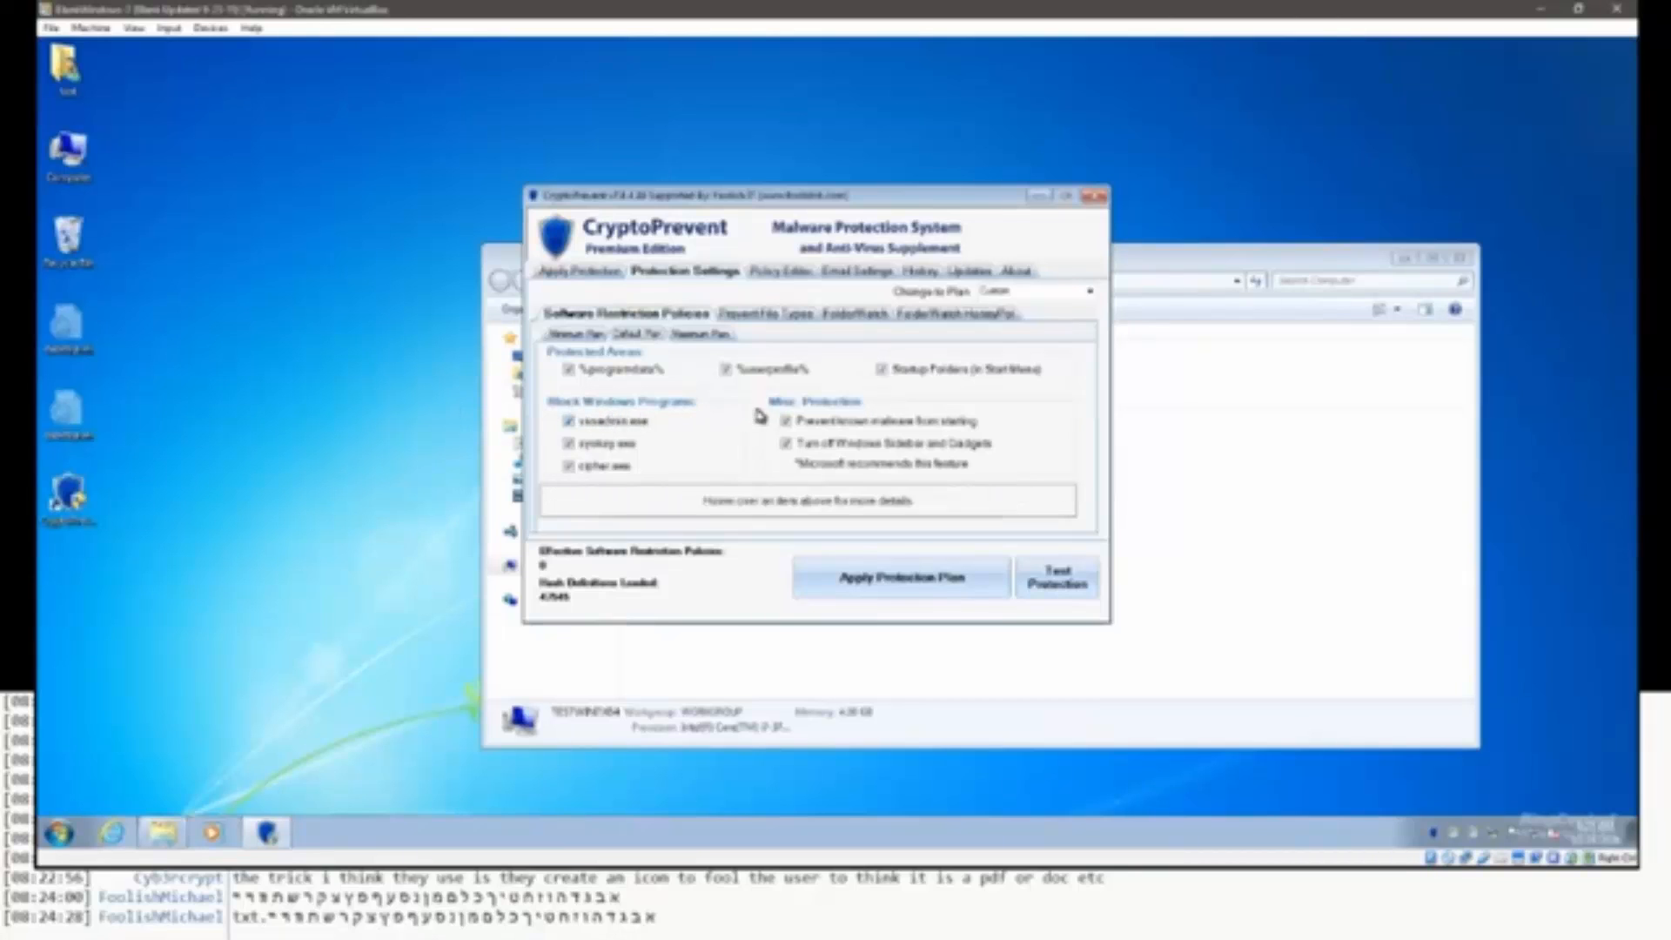
pyautogui.click(599, 422)
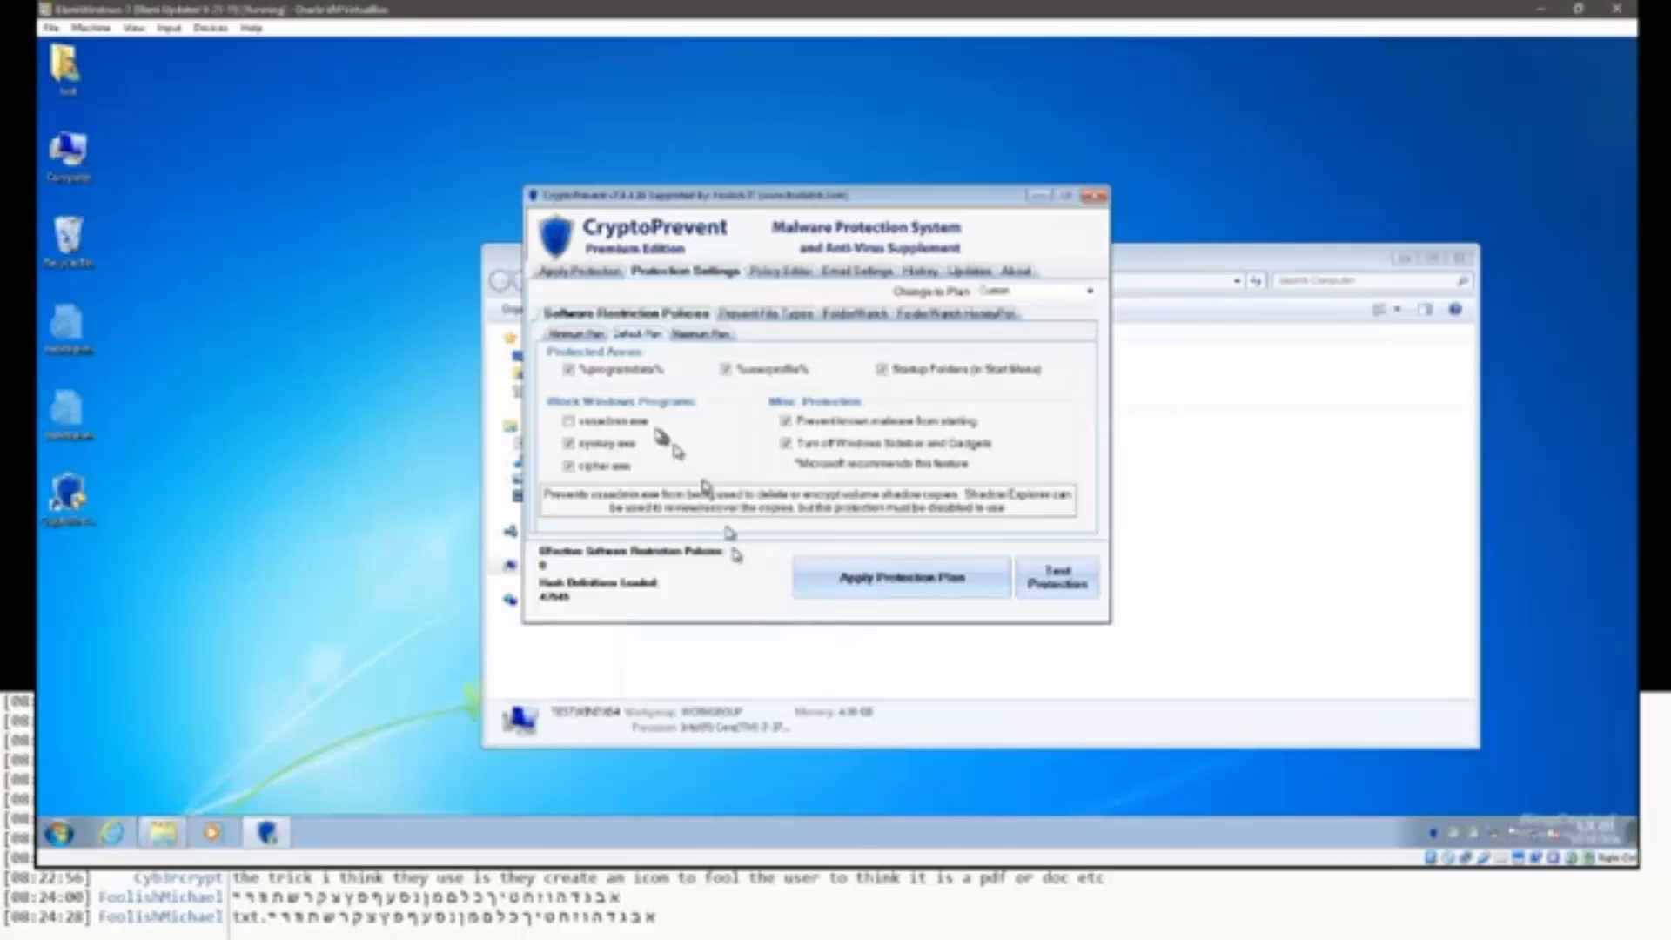
pyautogui.click(629, 423)
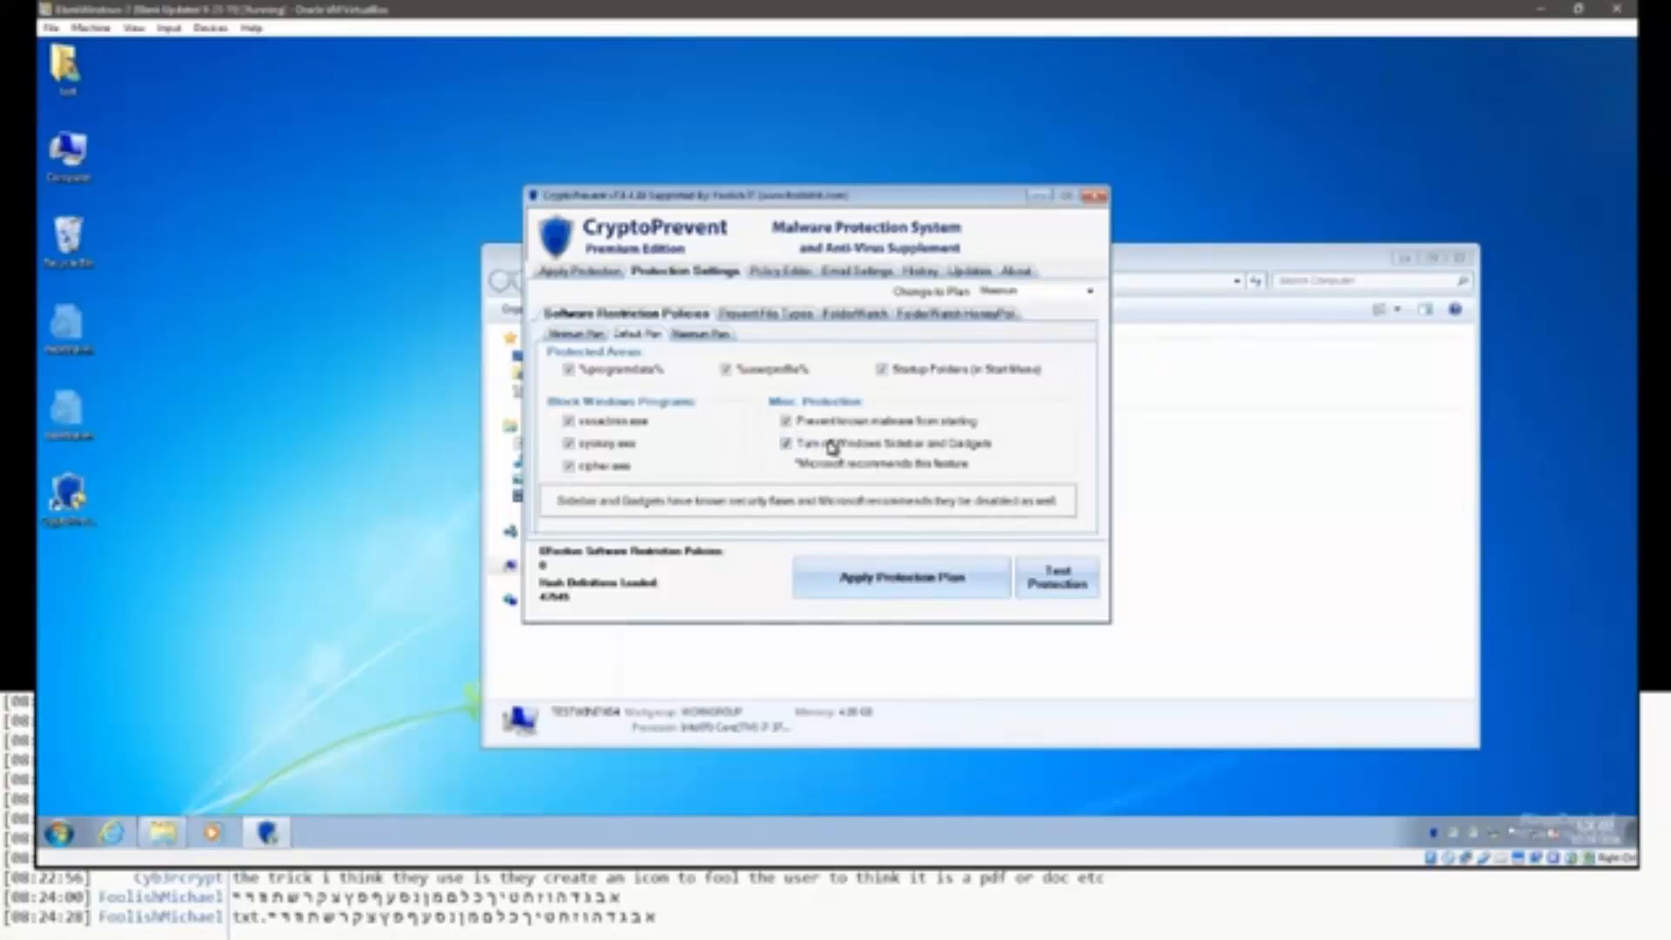
pyautogui.rightClick(278, 410)
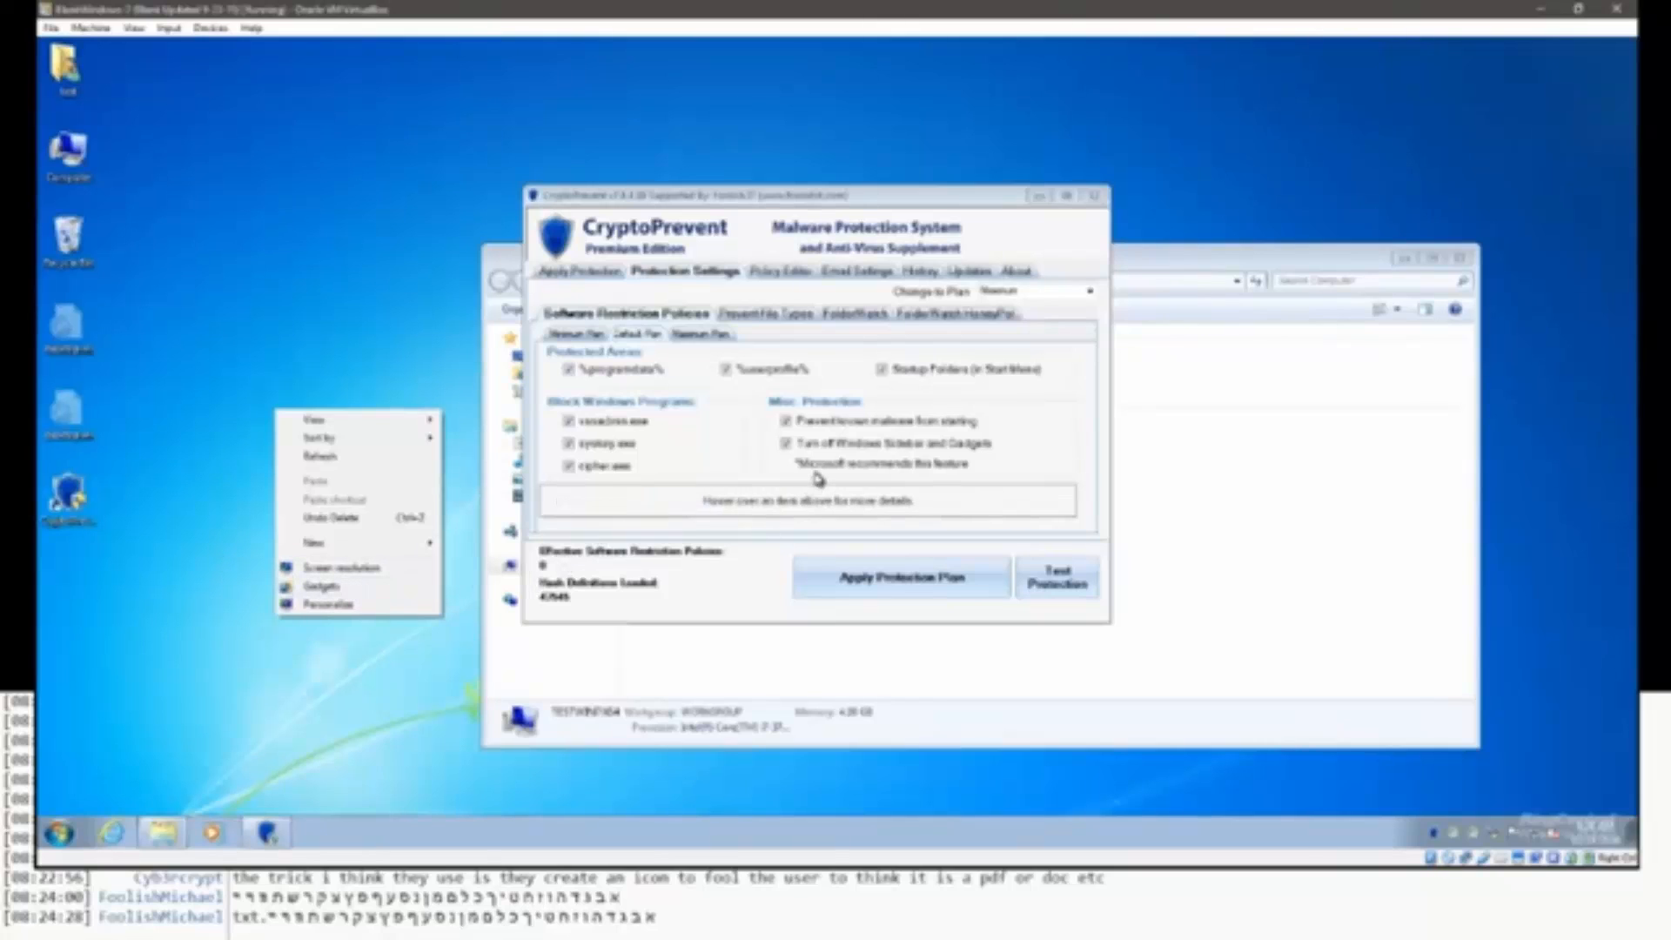
pyautogui.click(390, 342)
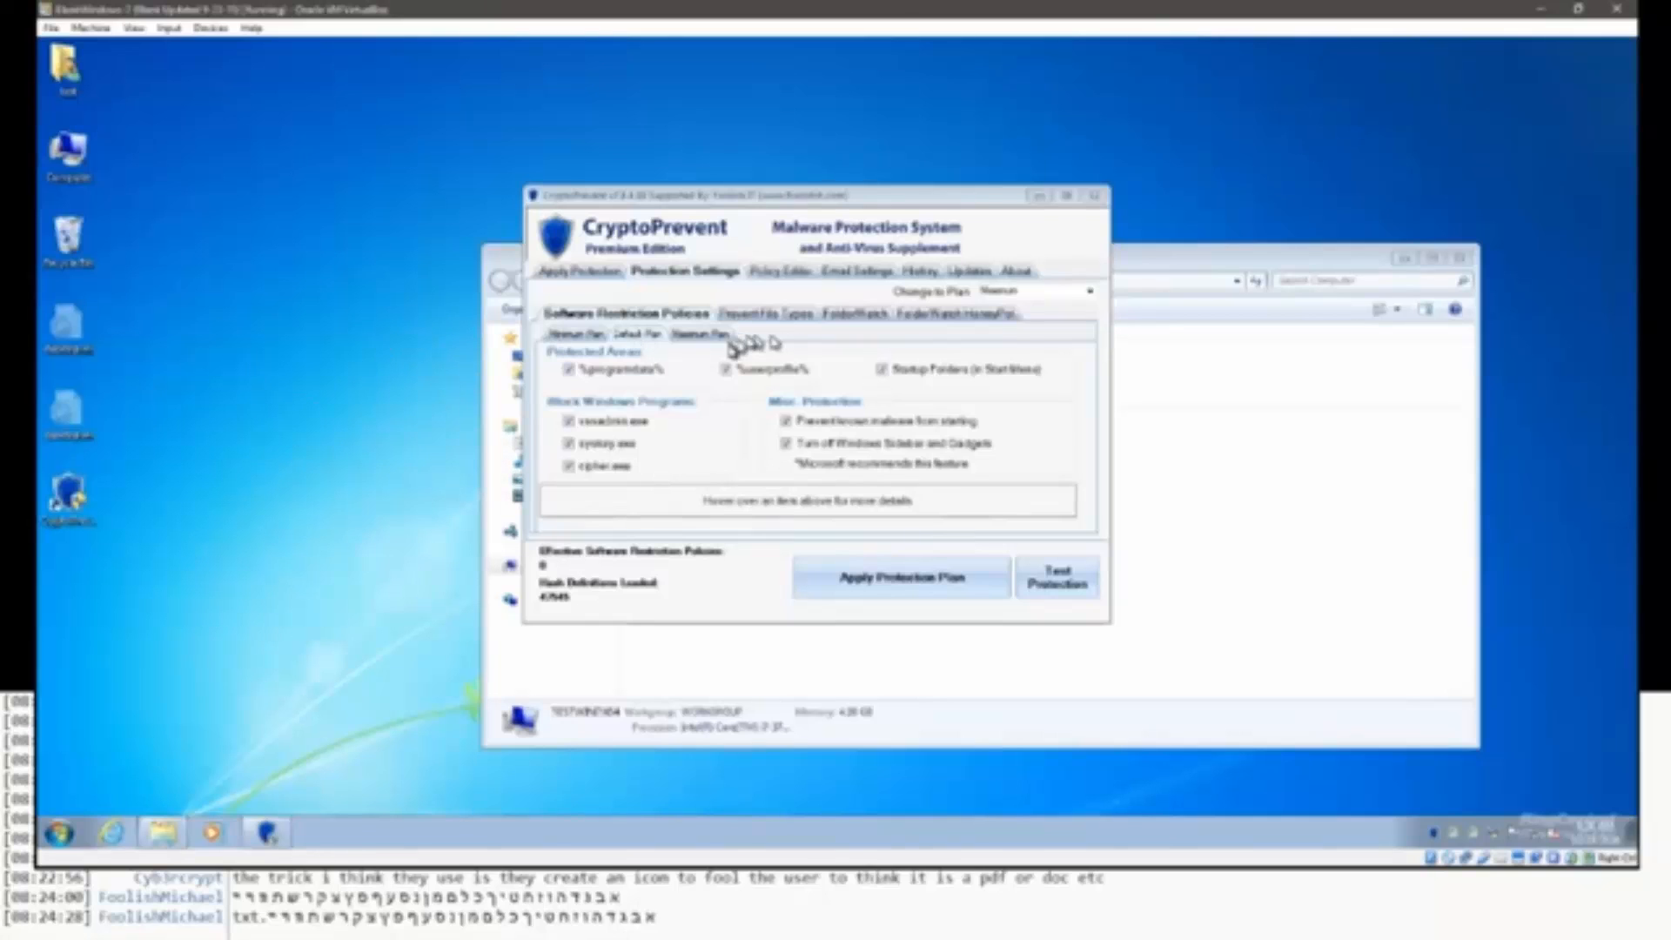
# Compare the software restriction policies of the Minimum, Default and Maximum plans, finishing on the Maximum plan.
pyautogui.click(690, 336)
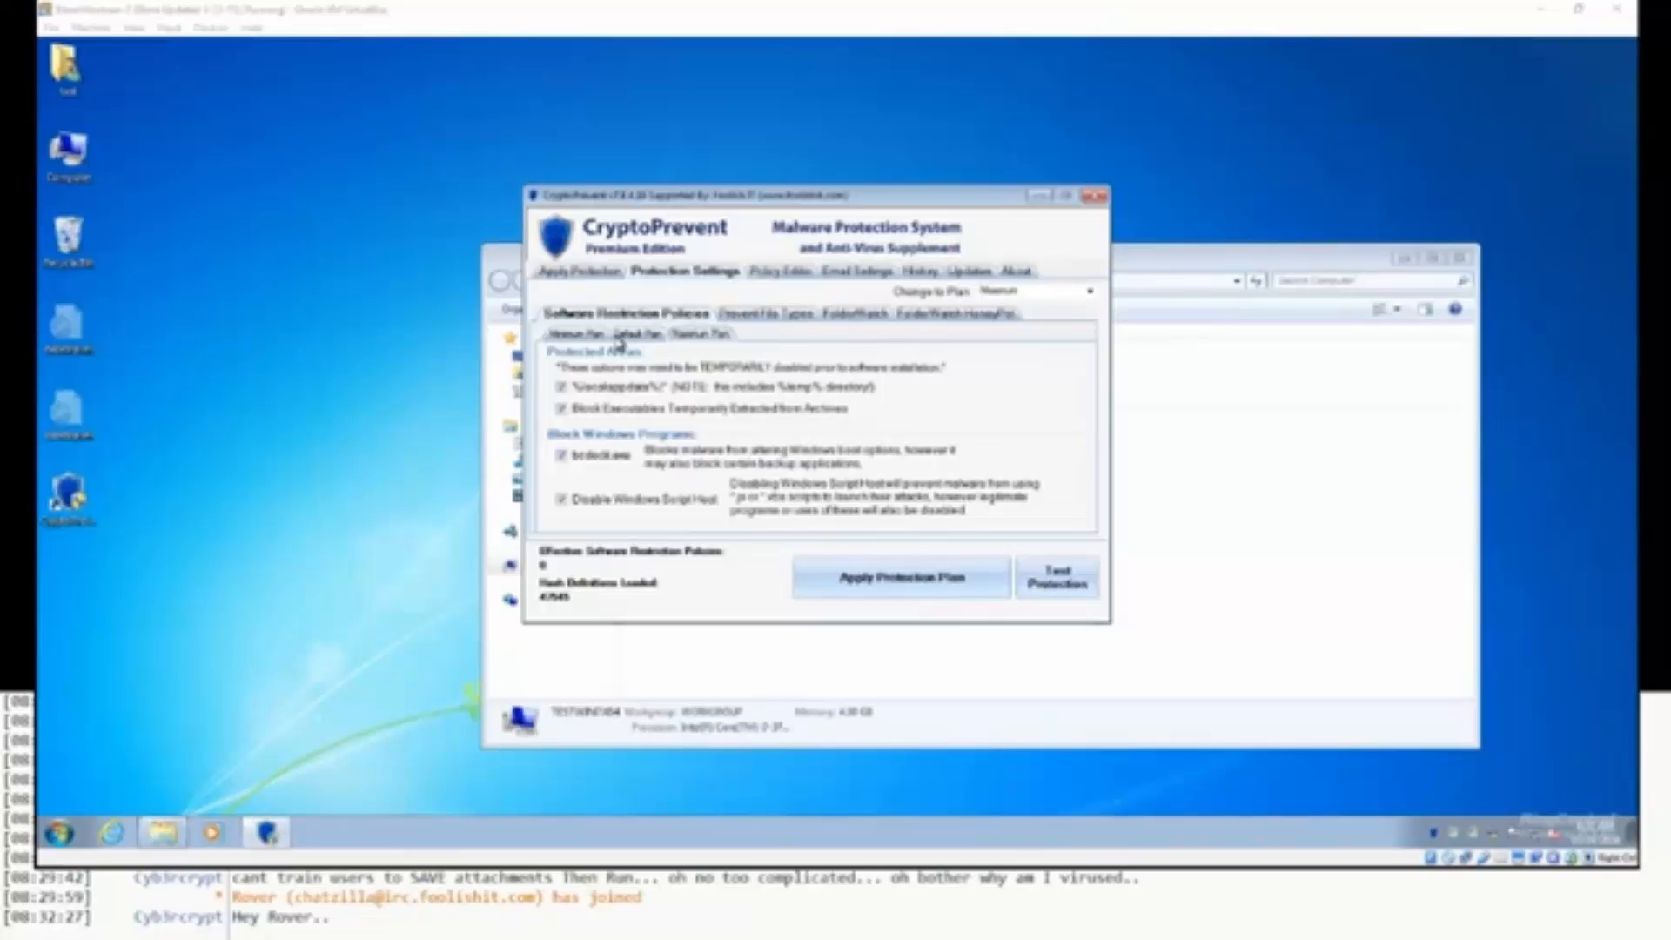
pyautogui.click(620, 342)
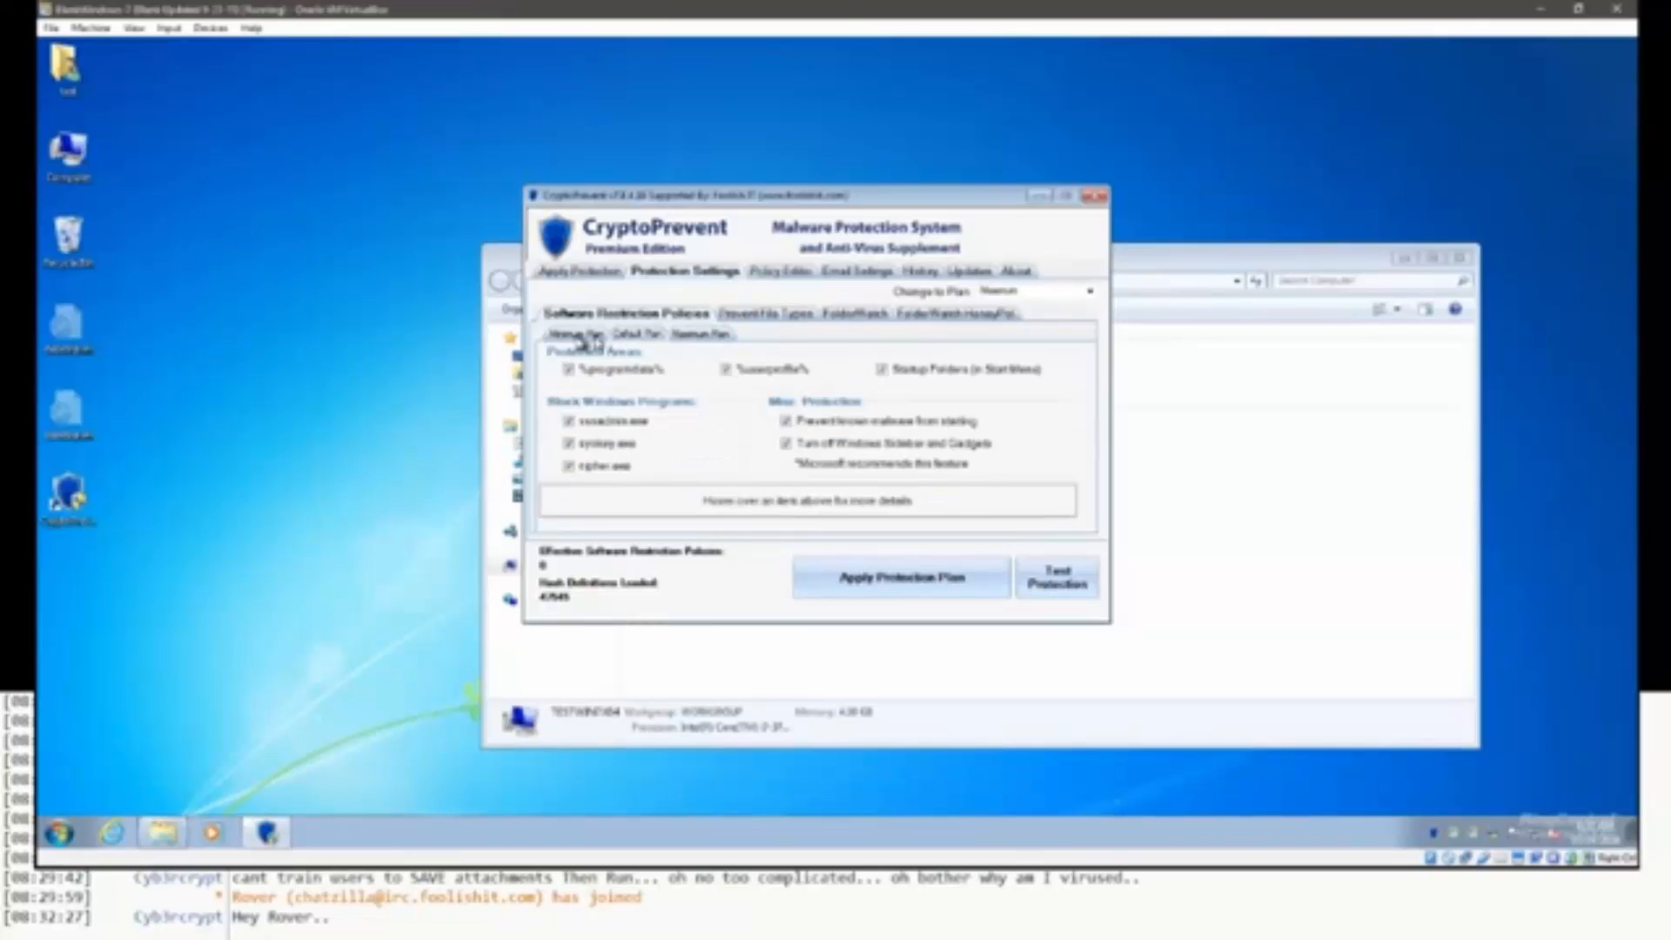
pyautogui.click(699, 335)
pyautogui.click(566, 338)
pyautogui.click(643, 336)
pyautogui.click(675, 340)
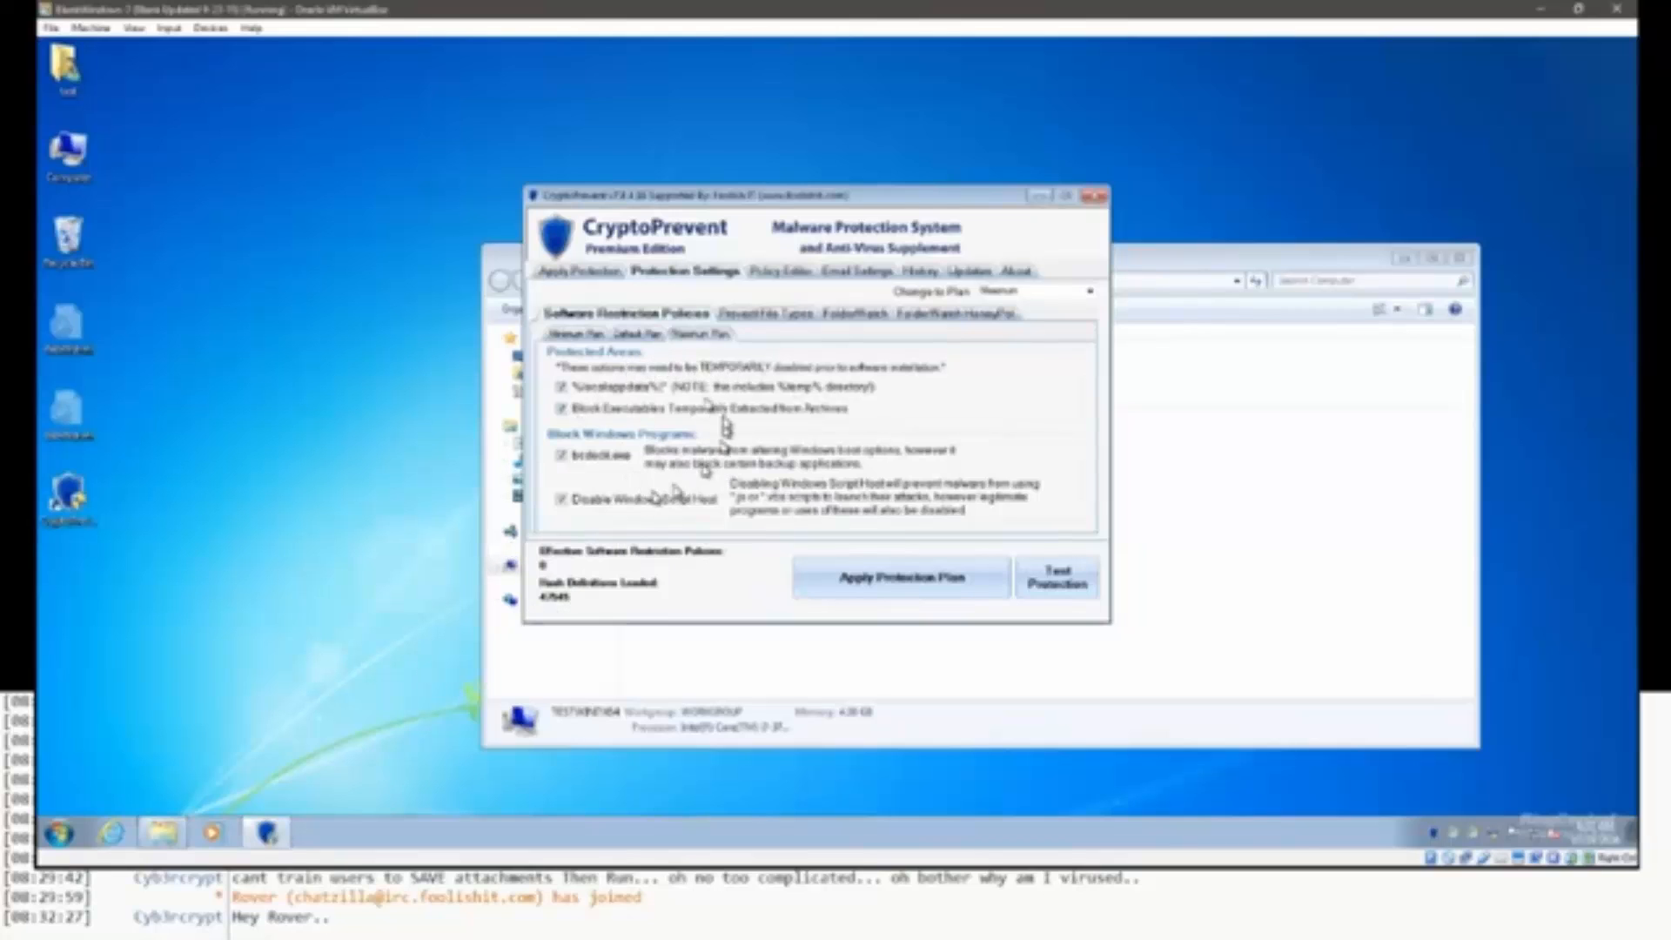
pyautogui.click(636, 335)
pyautogui.click(595, 336)
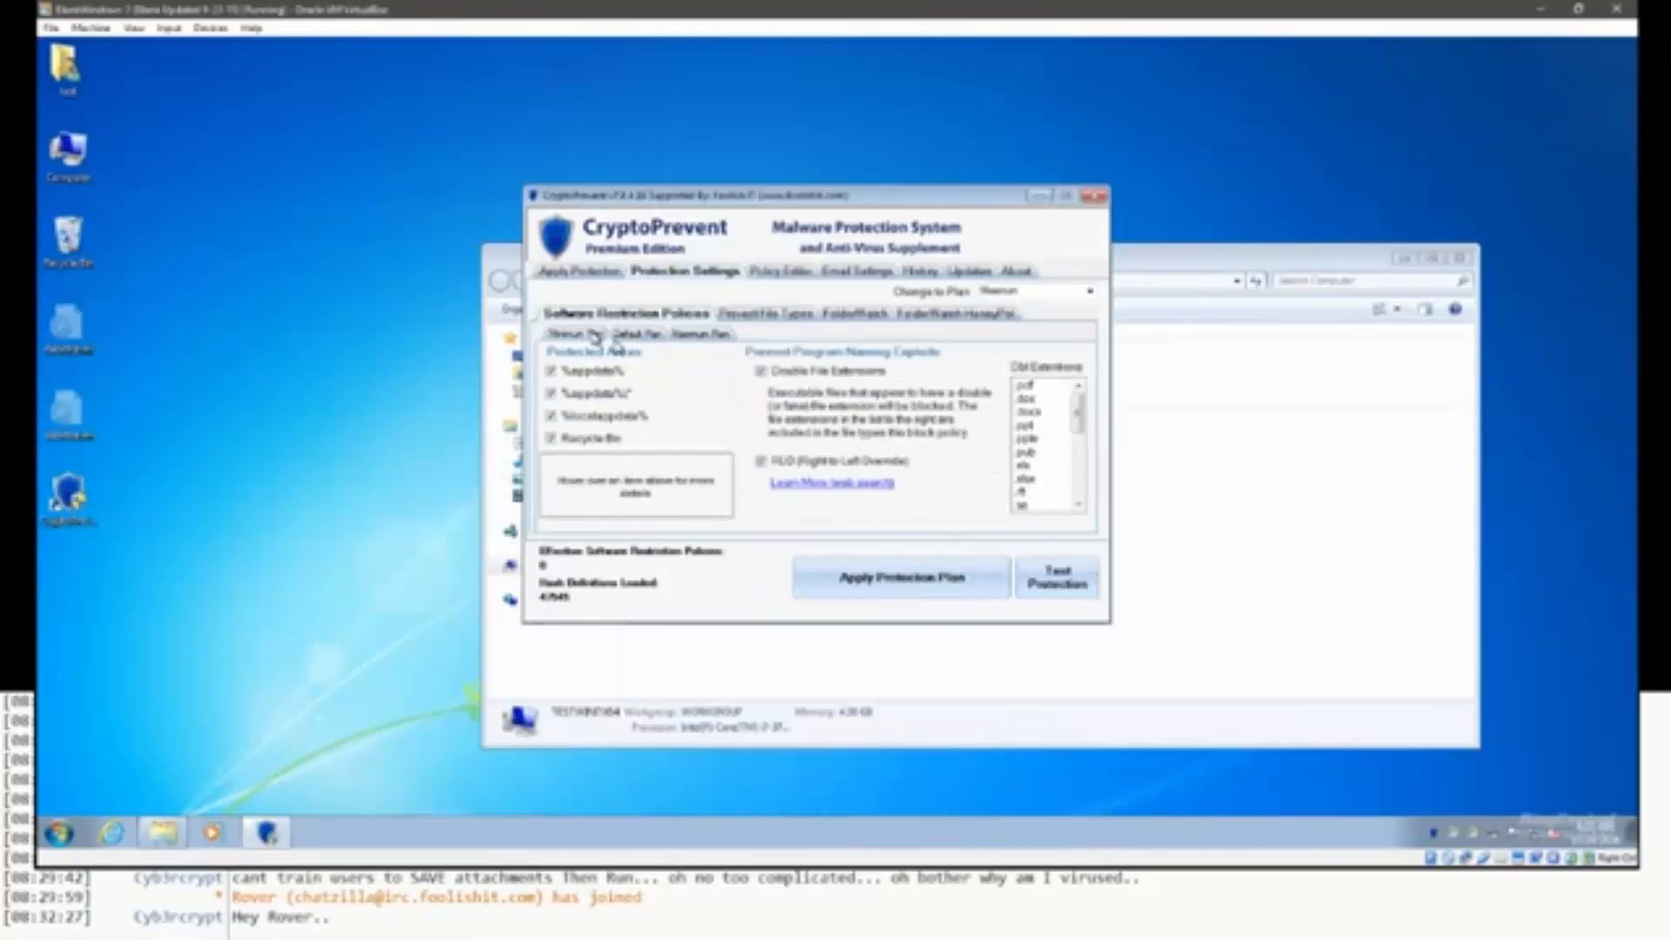
pyautogui.click(634, 336)
pyautogui.click(693, 336)
pyautogui.click(597, 338)
pyautogui.click(635, 336)
pyautogui.click(696, 336)
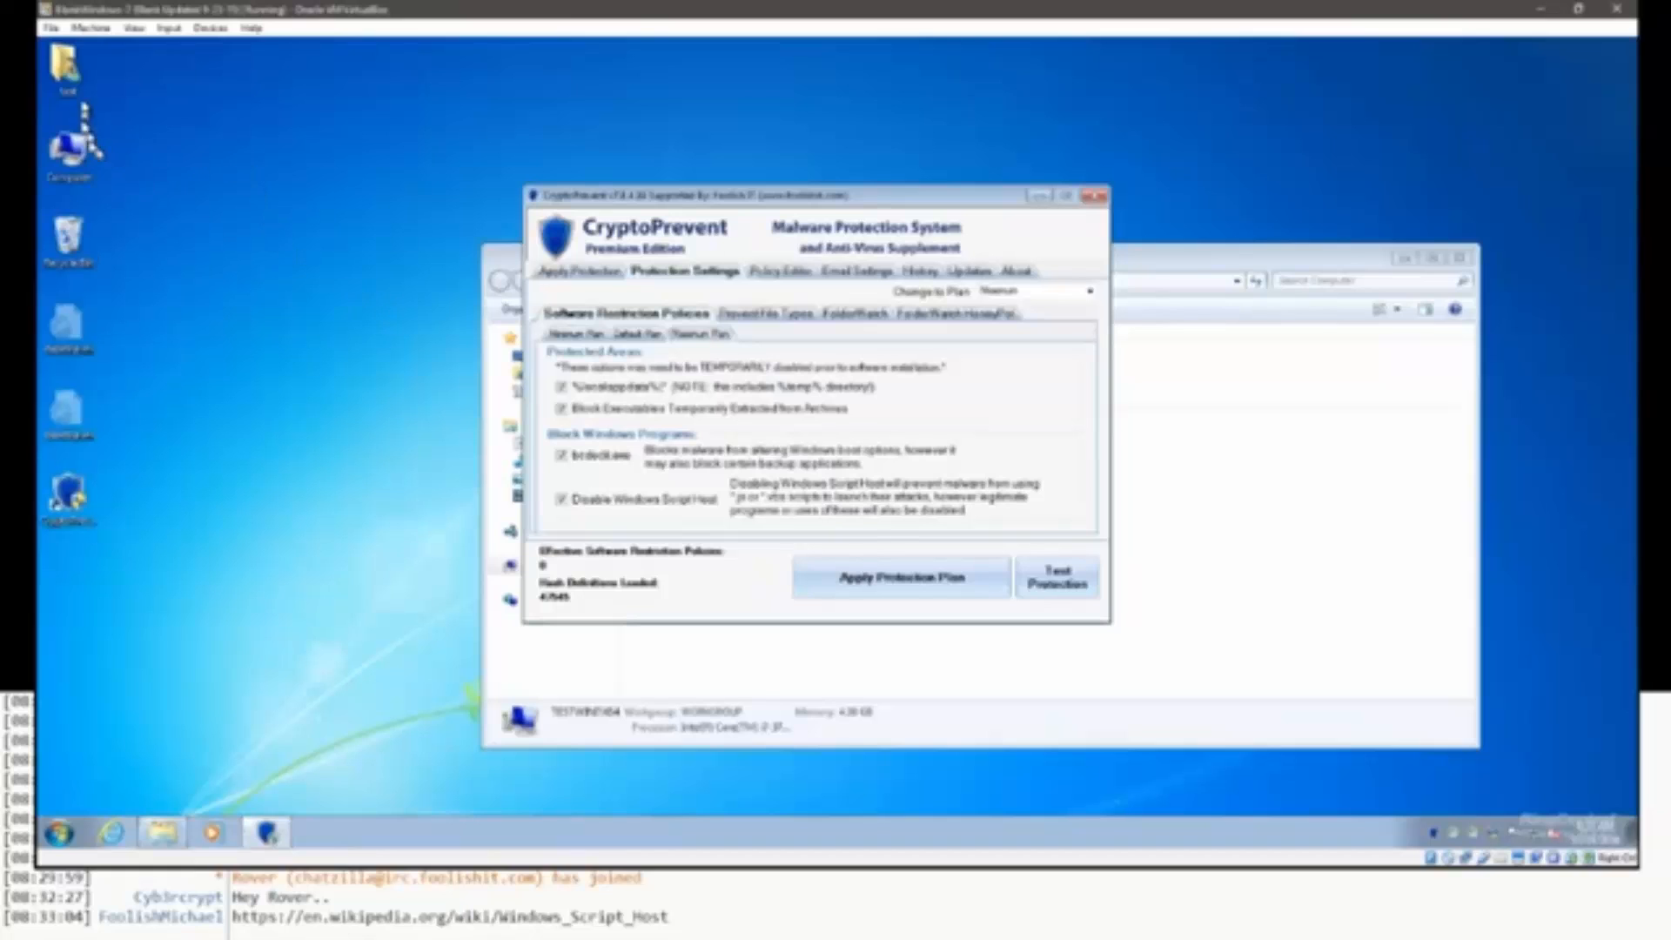
# Look inside the user profile's Downloads folder, reopen it for a second look and close it.
pyautogui.doubleClick(79, 68)
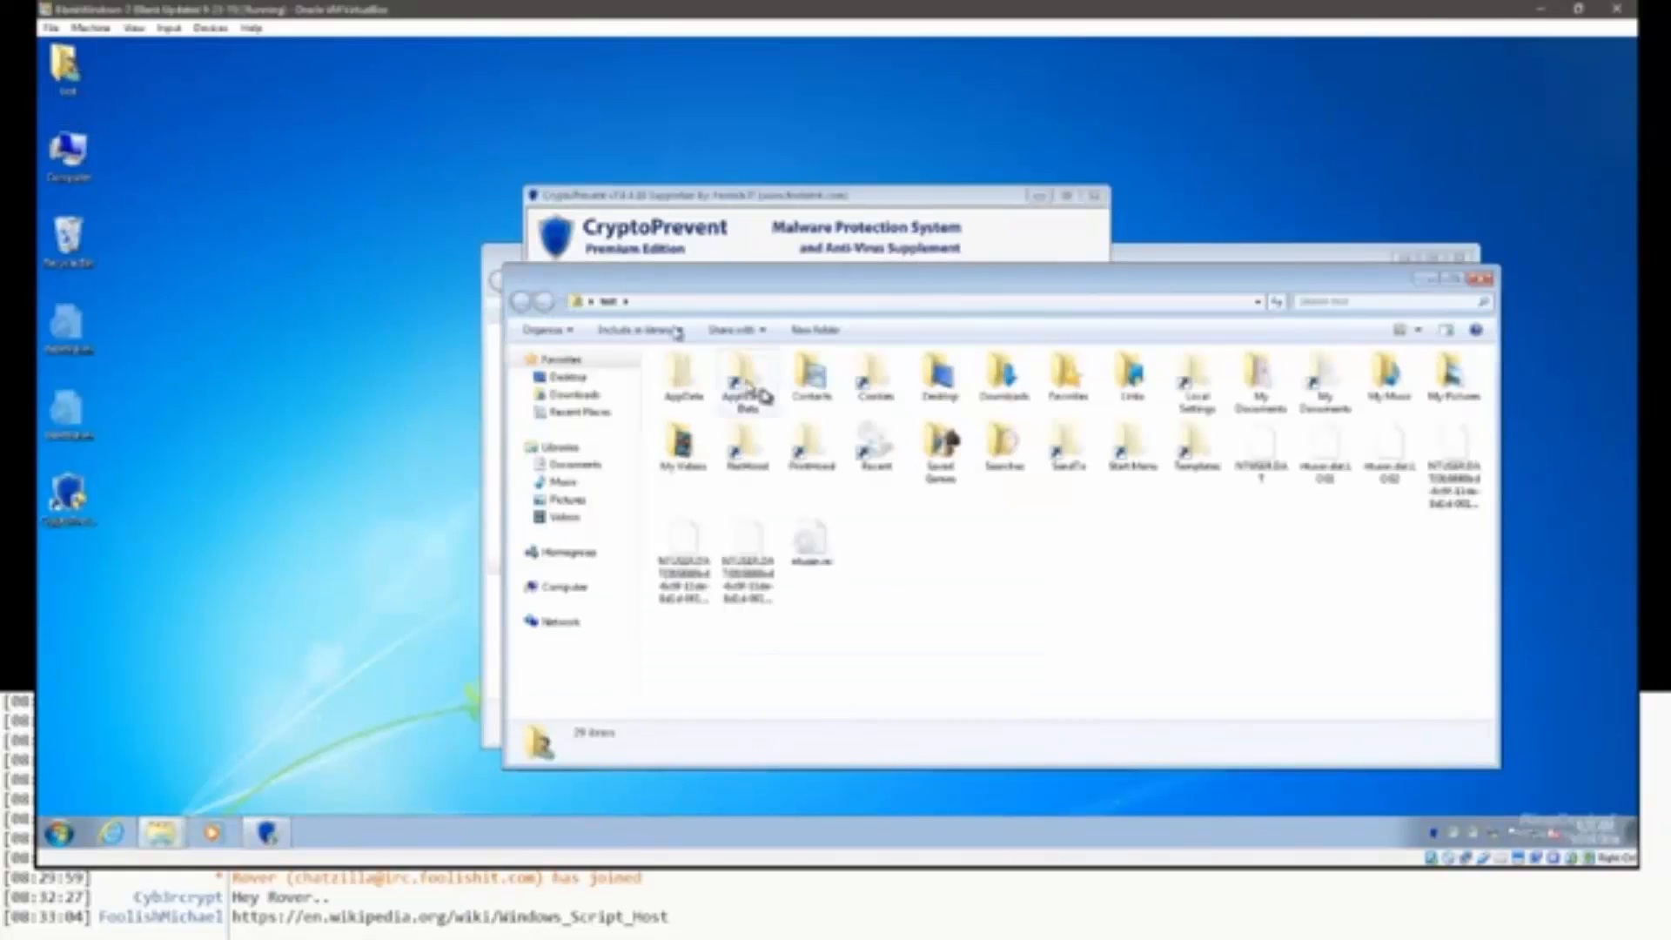
pyautogui.doubleClick(1002, 387)
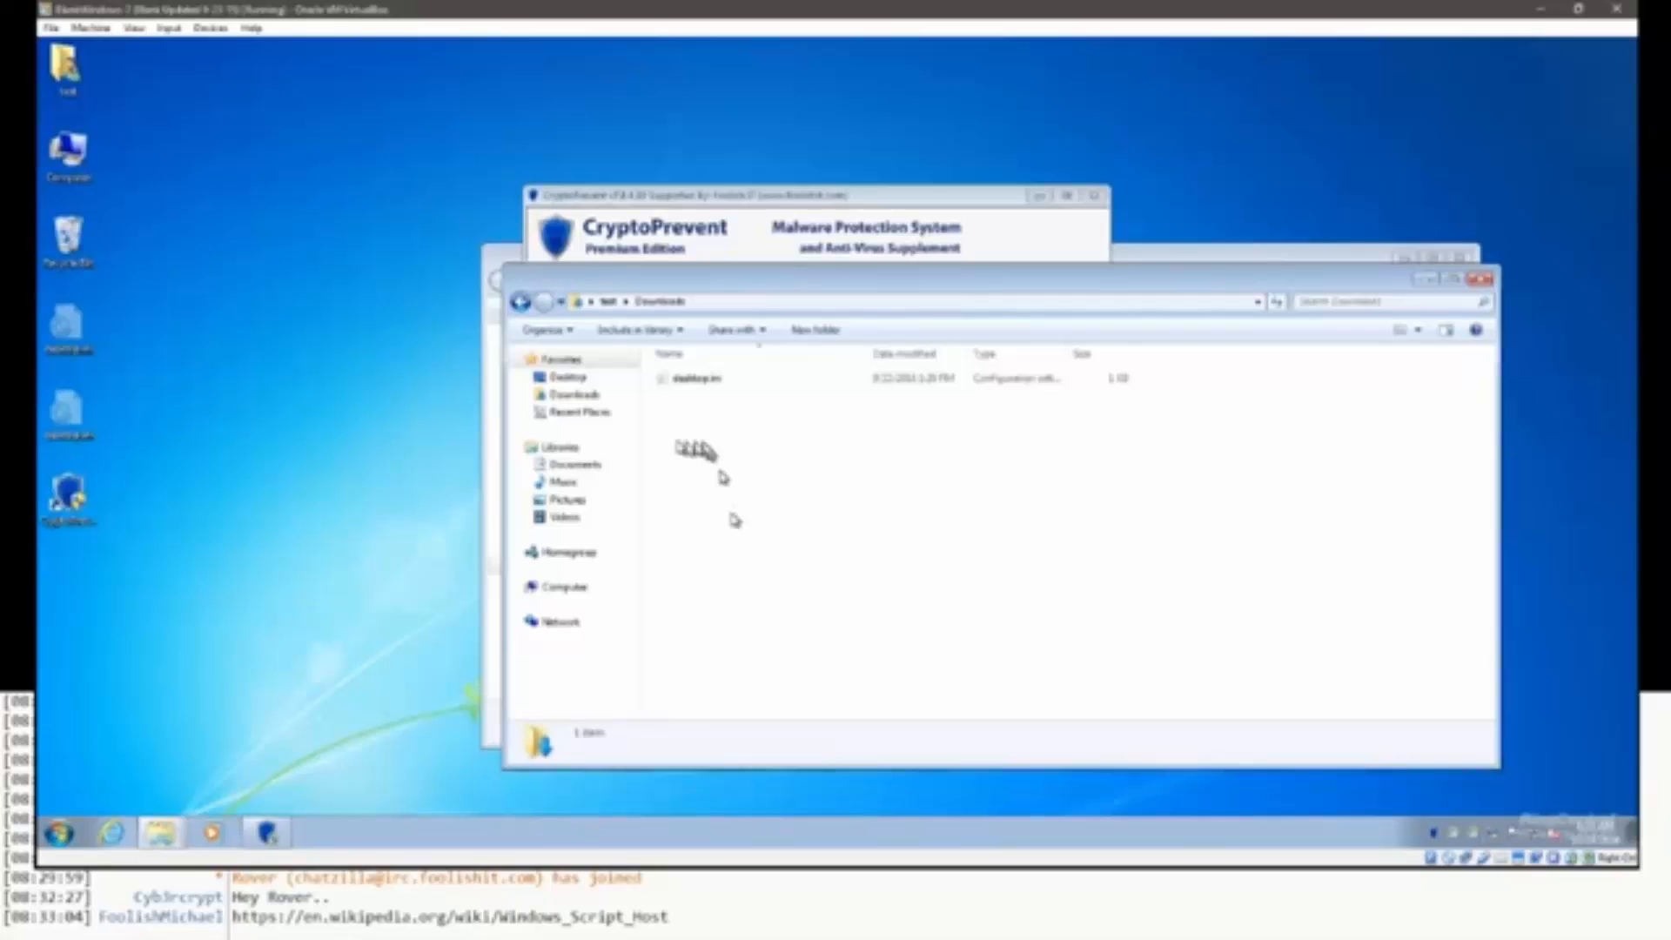
pyautogui.click(1485, 284)
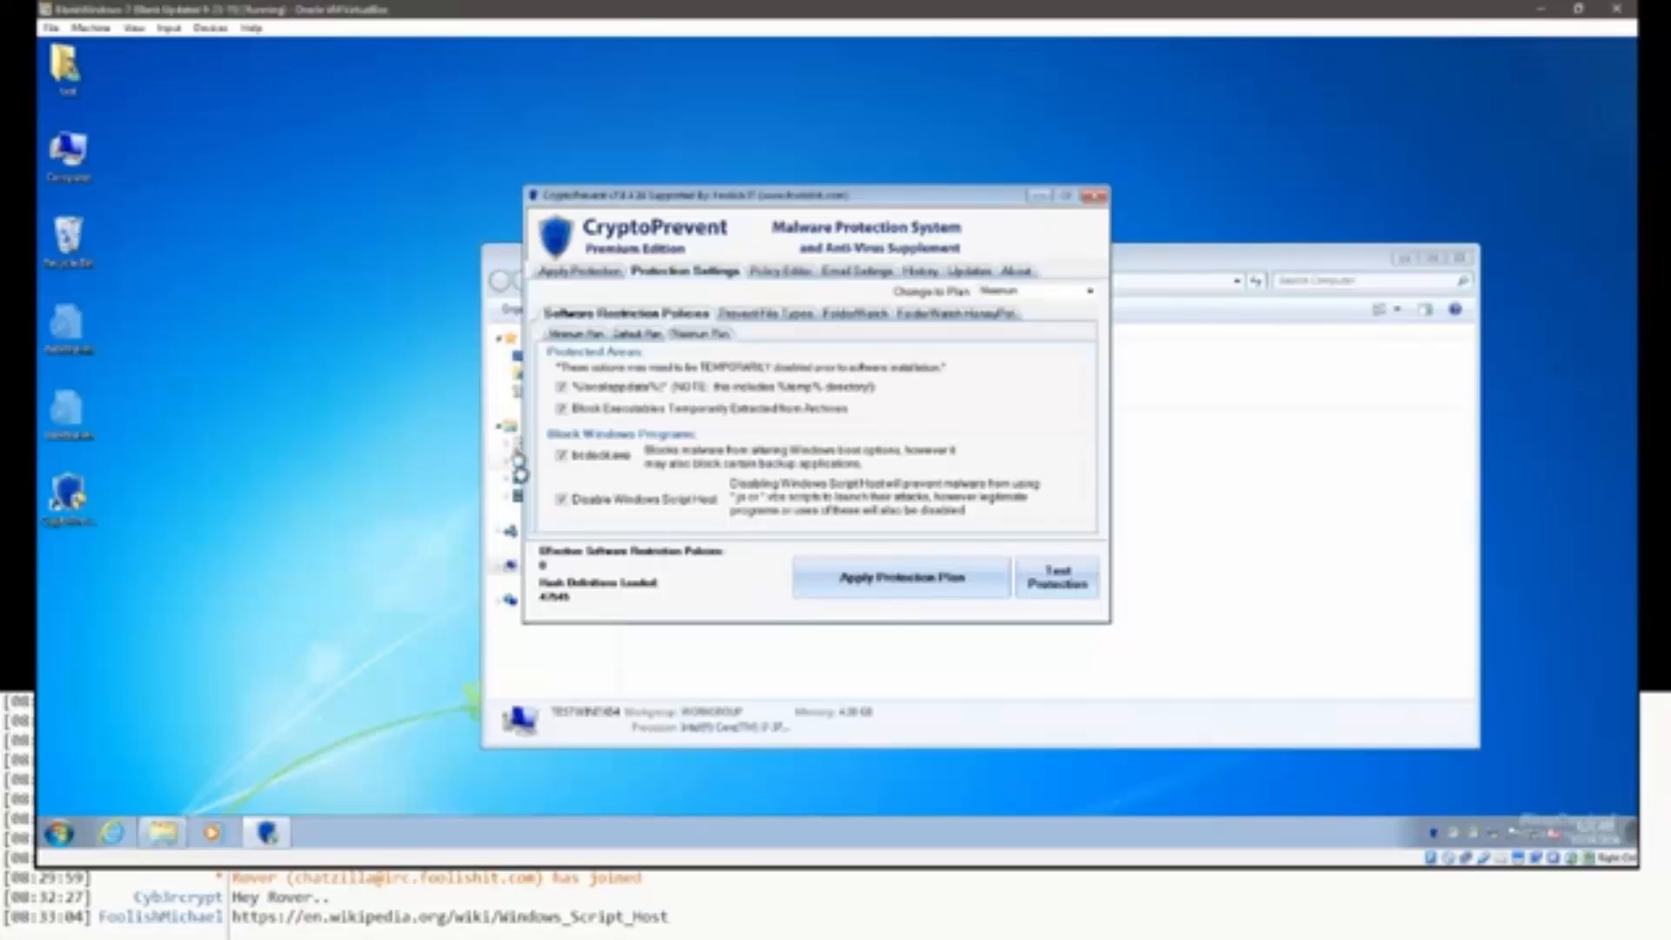
pyautogui.doubleClick(66, 103)
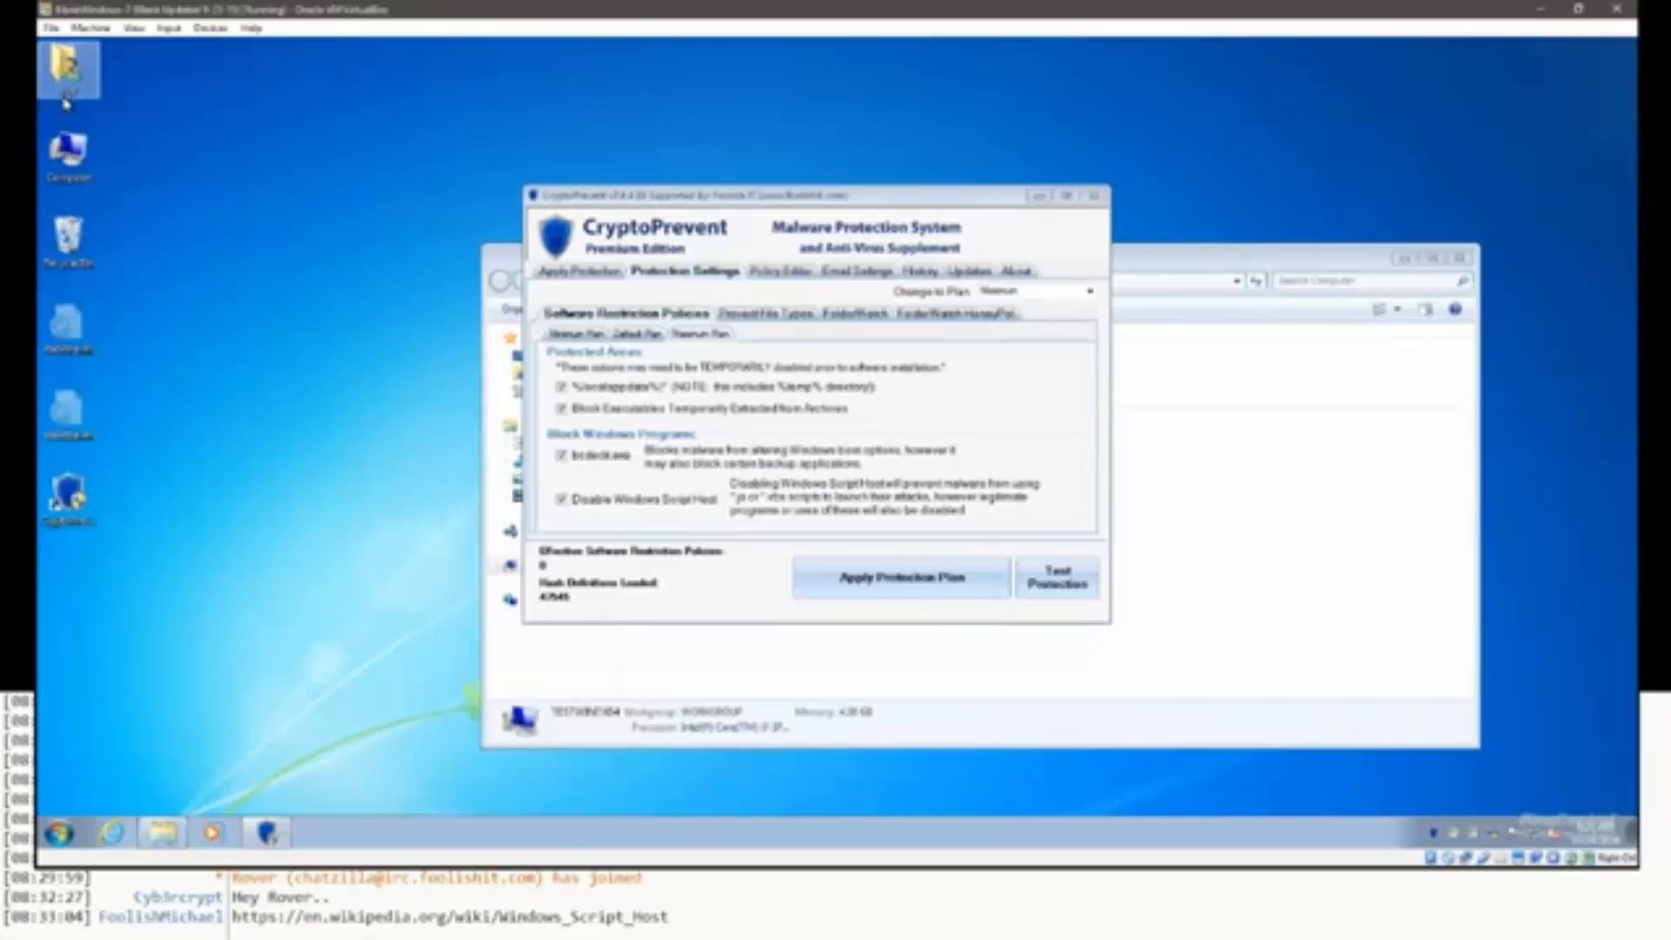
pyautogui.doubleClick(1048, 407)
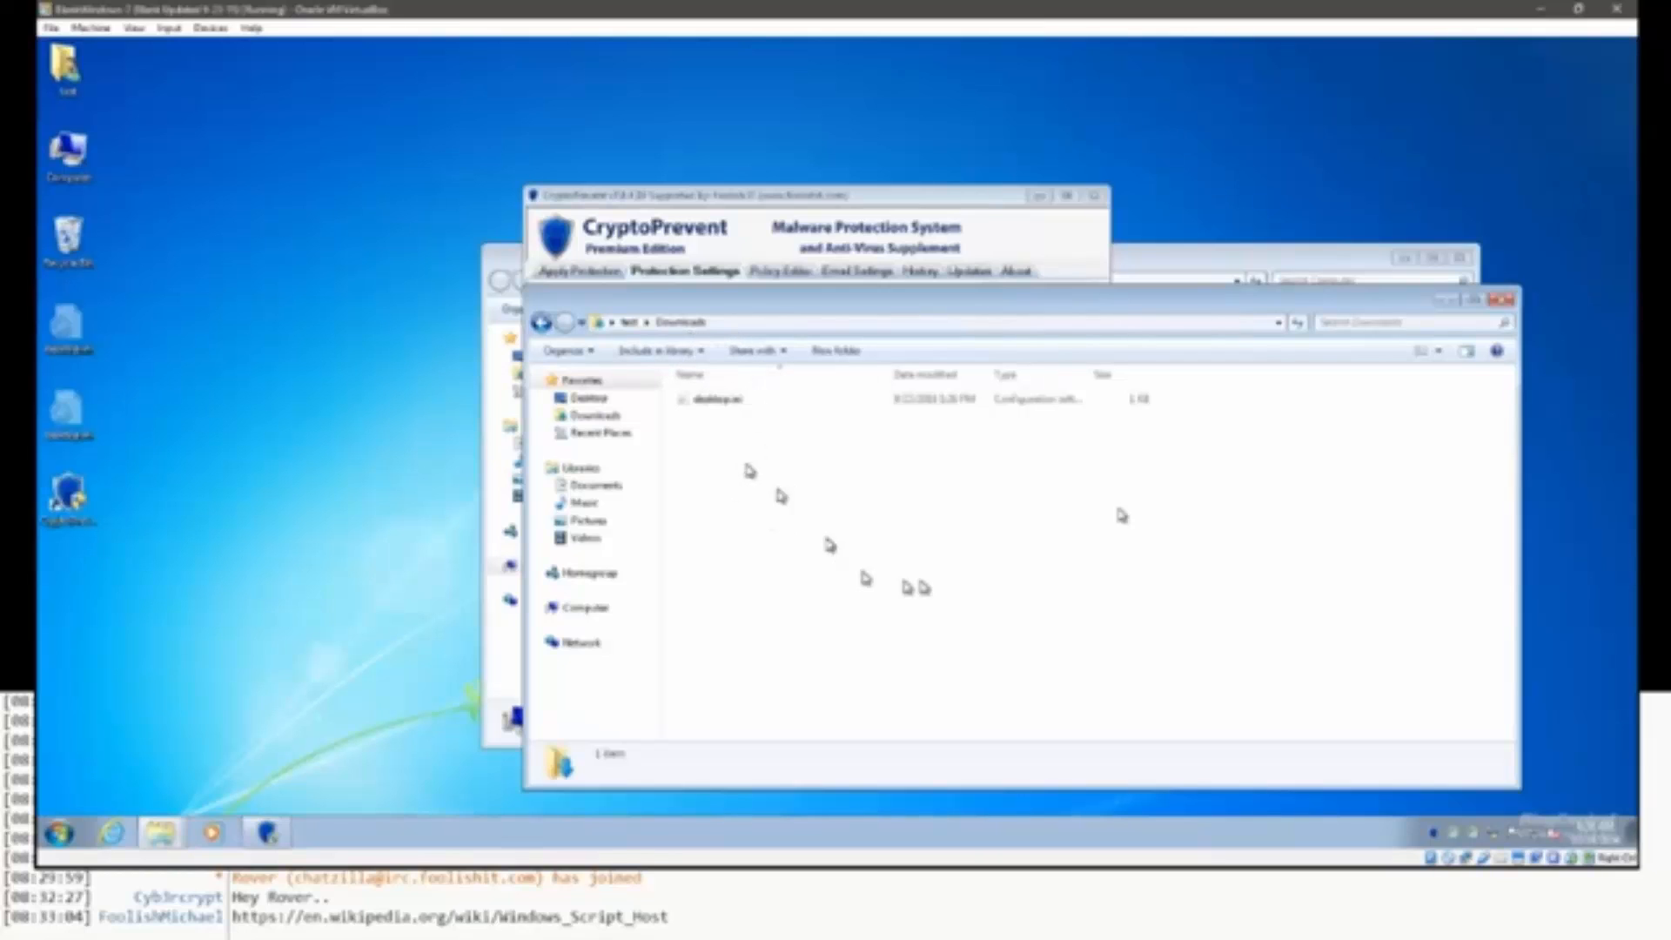
pyautogui.click(1506, 300)
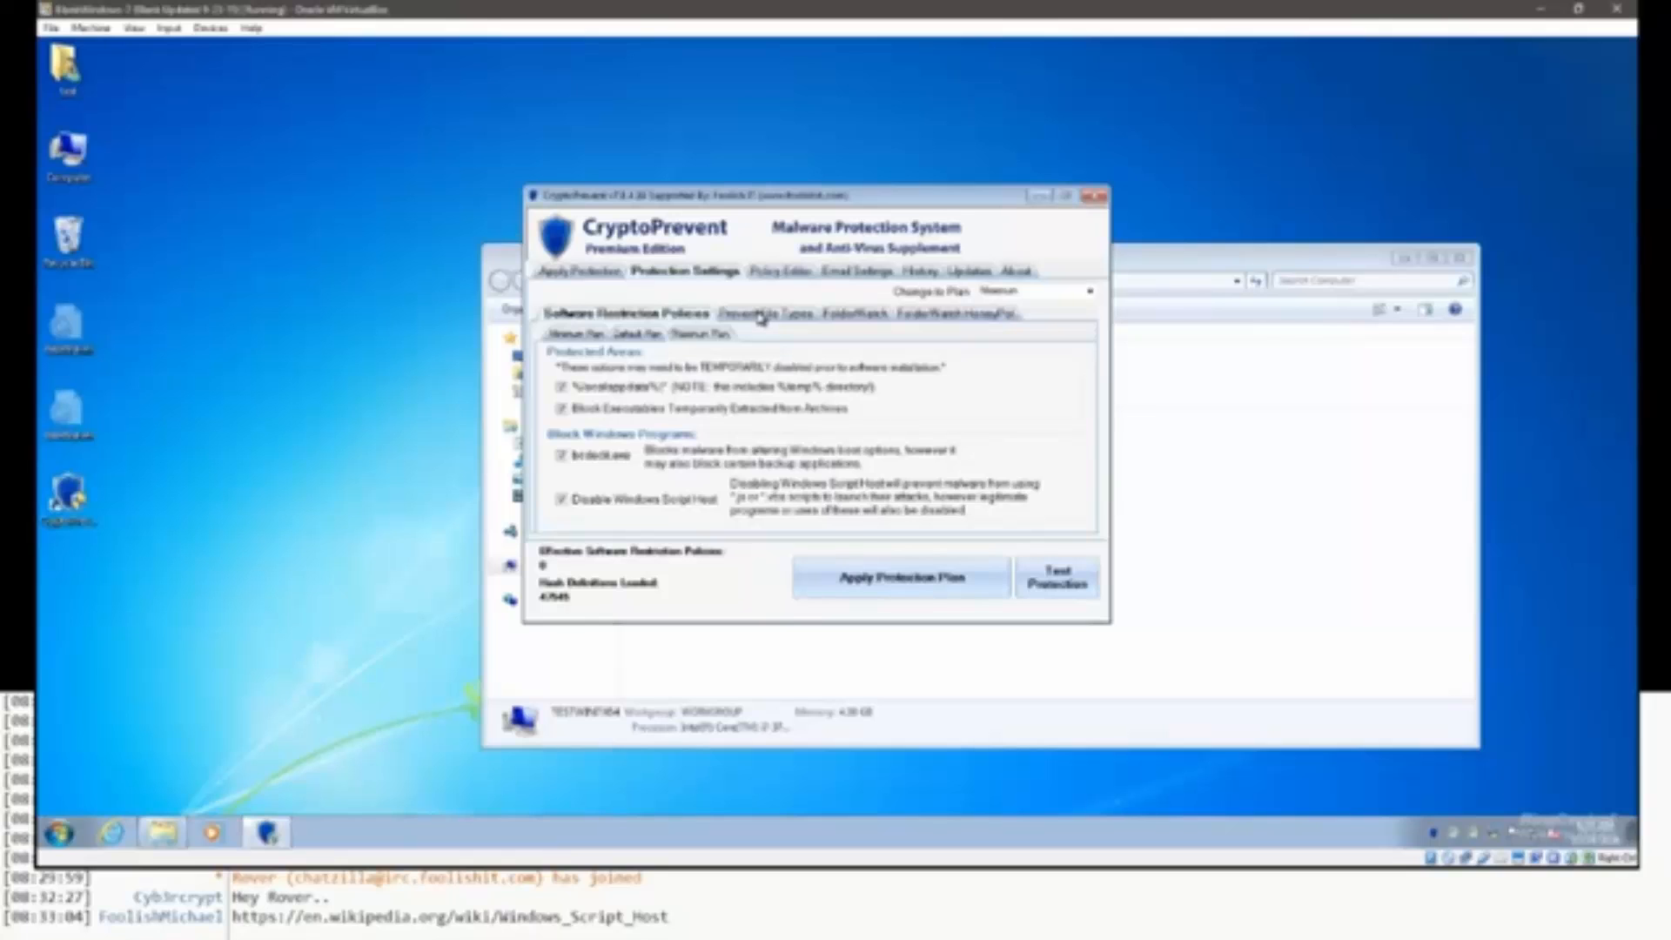
# Show the Prevent File Types settings and read the description of the beta EXE / COM files program filtering.
pyautogui.click(759, 315)
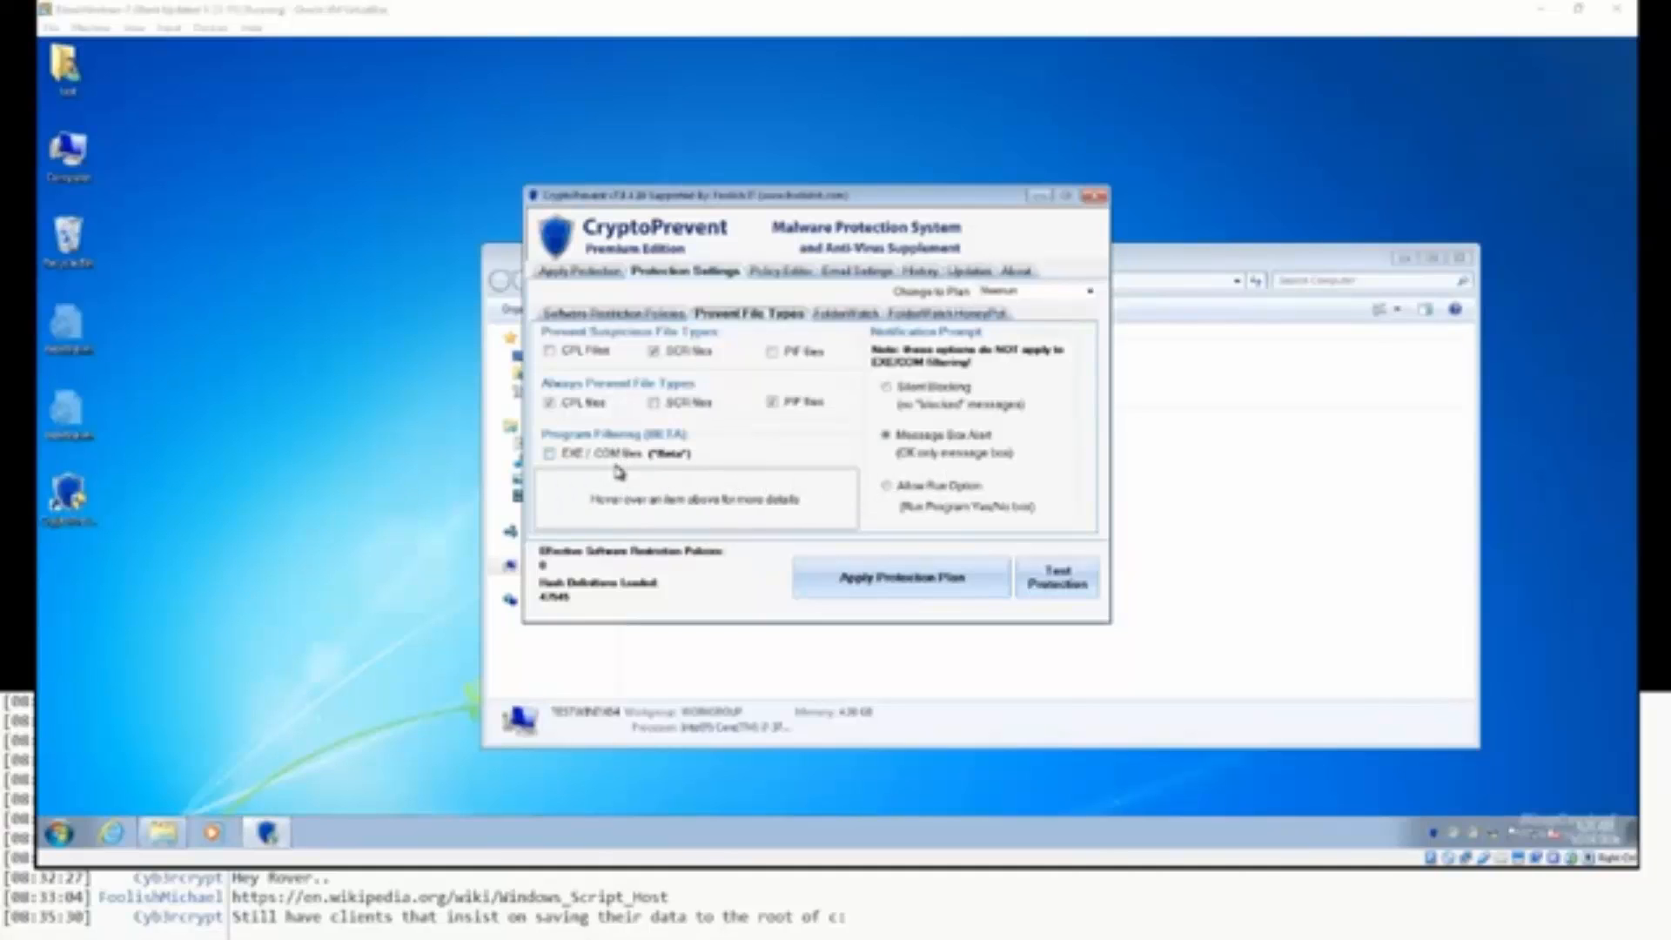
pyautogui.moveTo(620, 460)
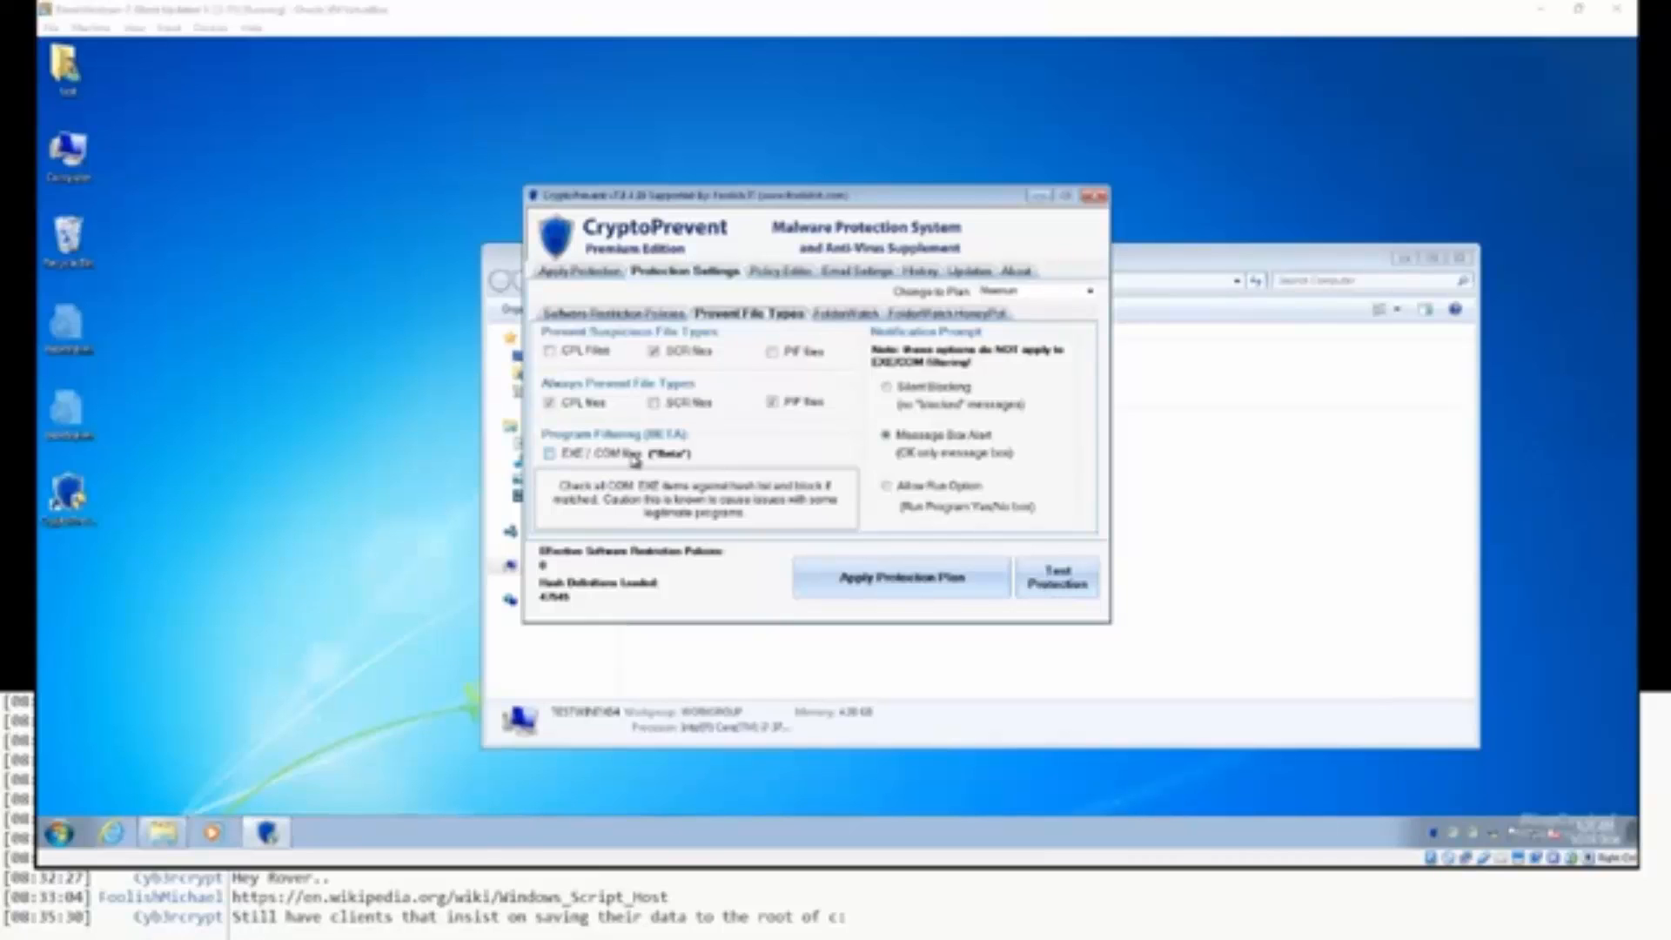
# Enable the beta program filtering for EXE / COM files, toggling it off and on again.
pyautogui.click(633, 459)
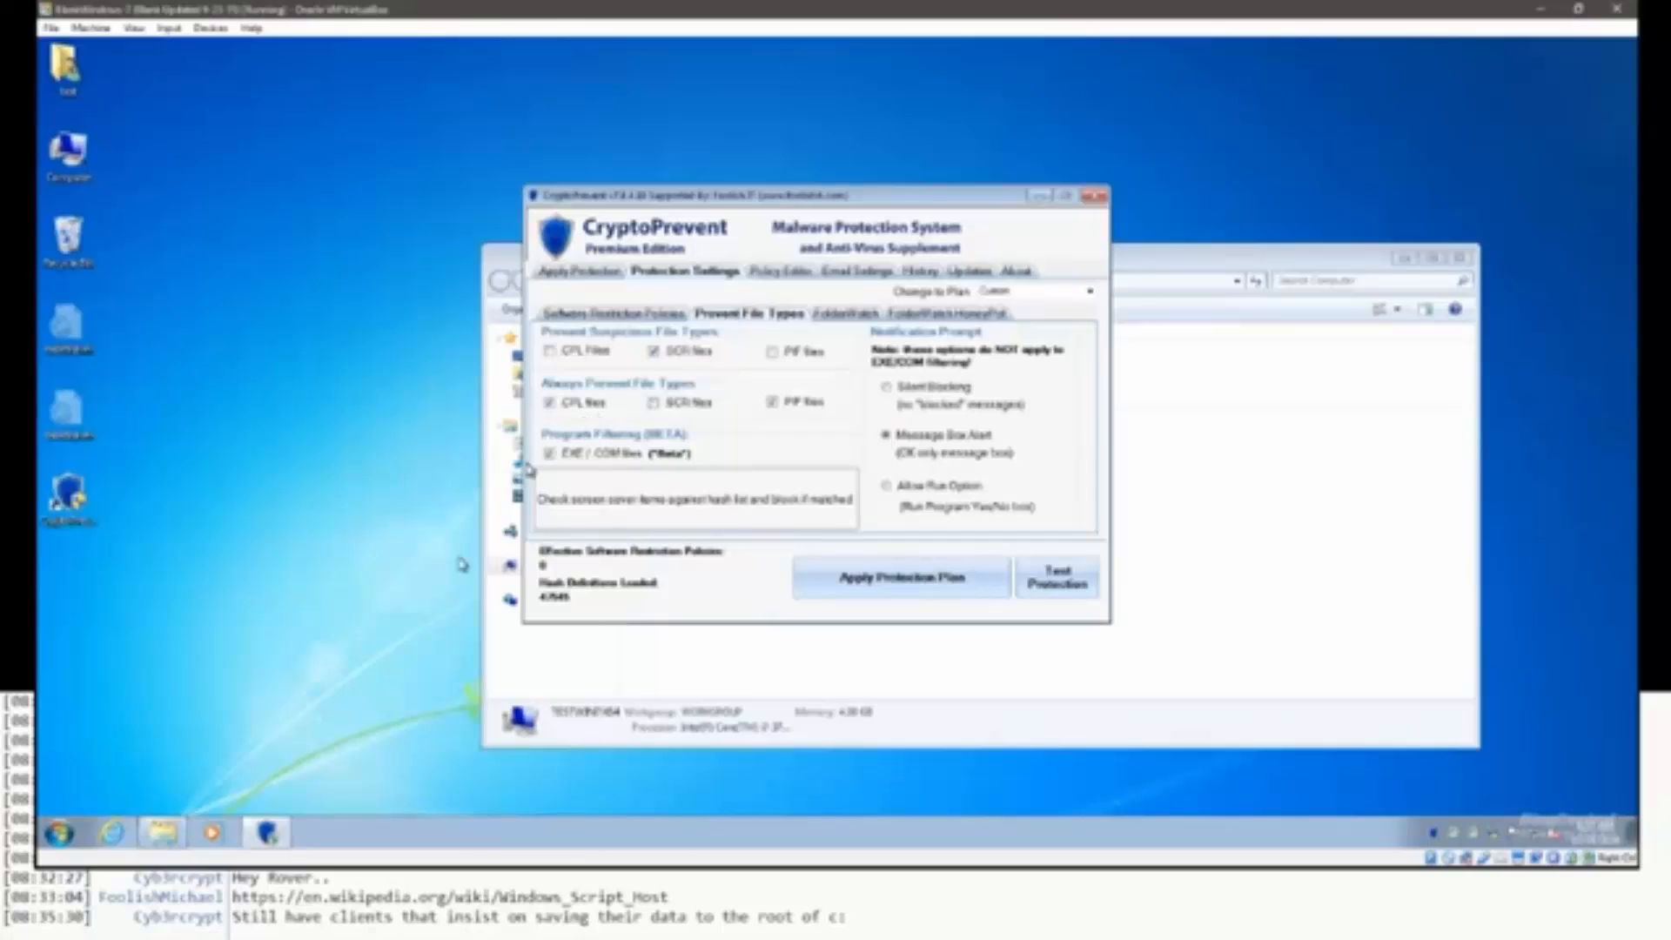
pyautogui.moveTo(172, 833)
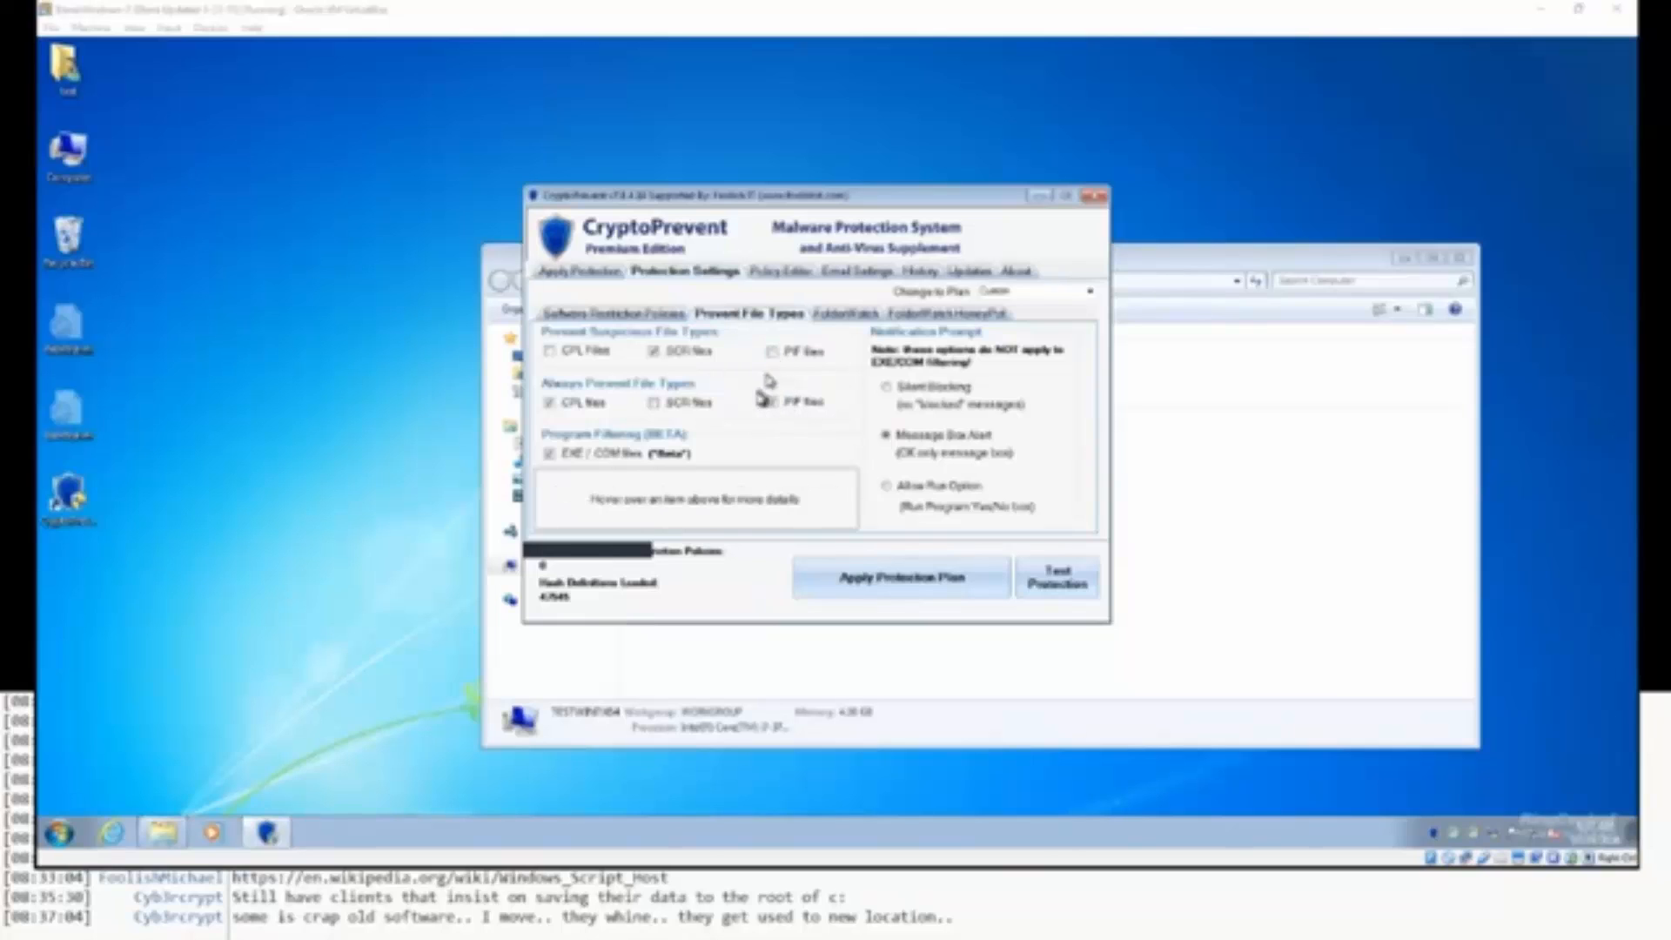
pyautogui.click(771, 401)
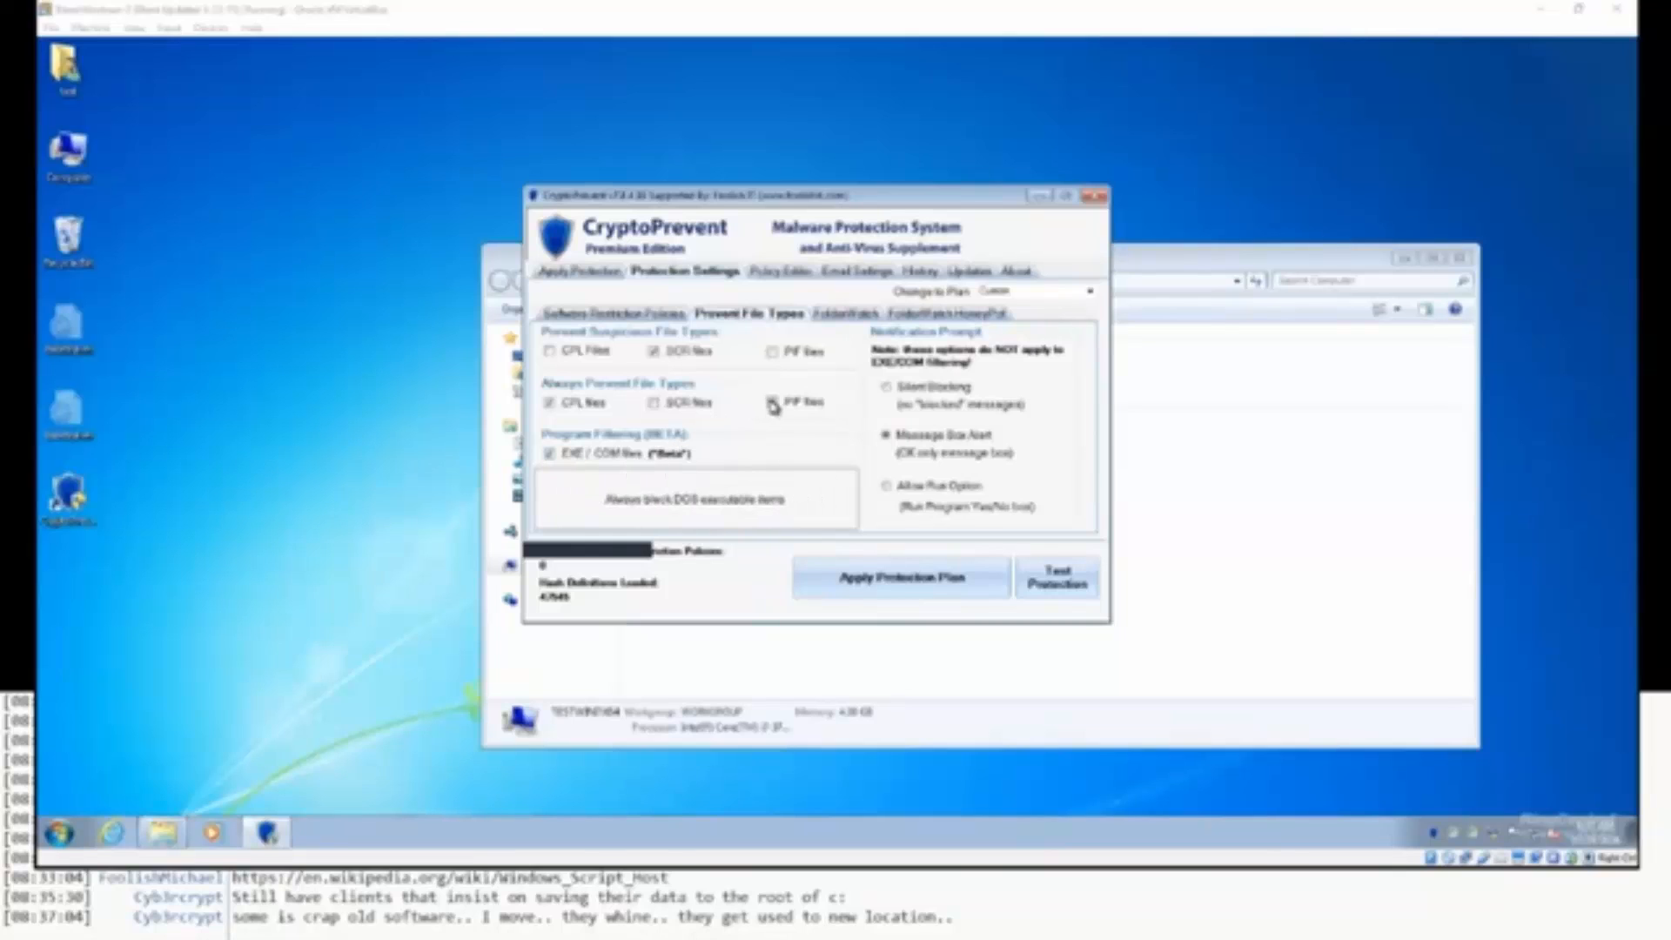
pyautogui.click(573, 453)
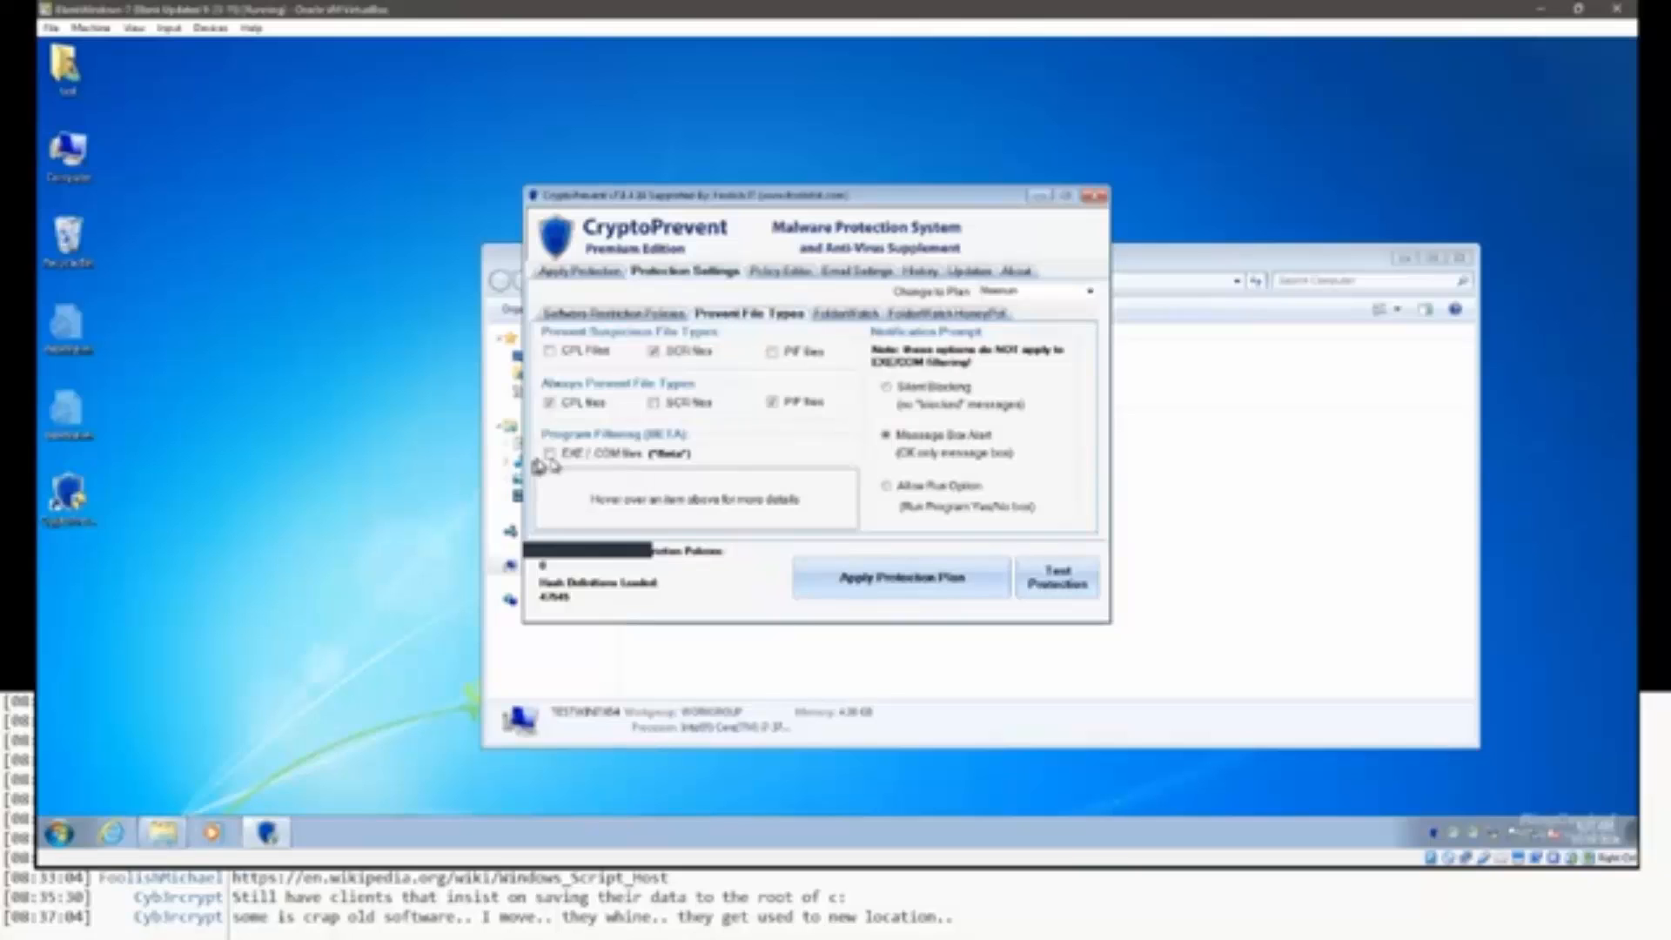
pyautogui.moveTo(601, 464)
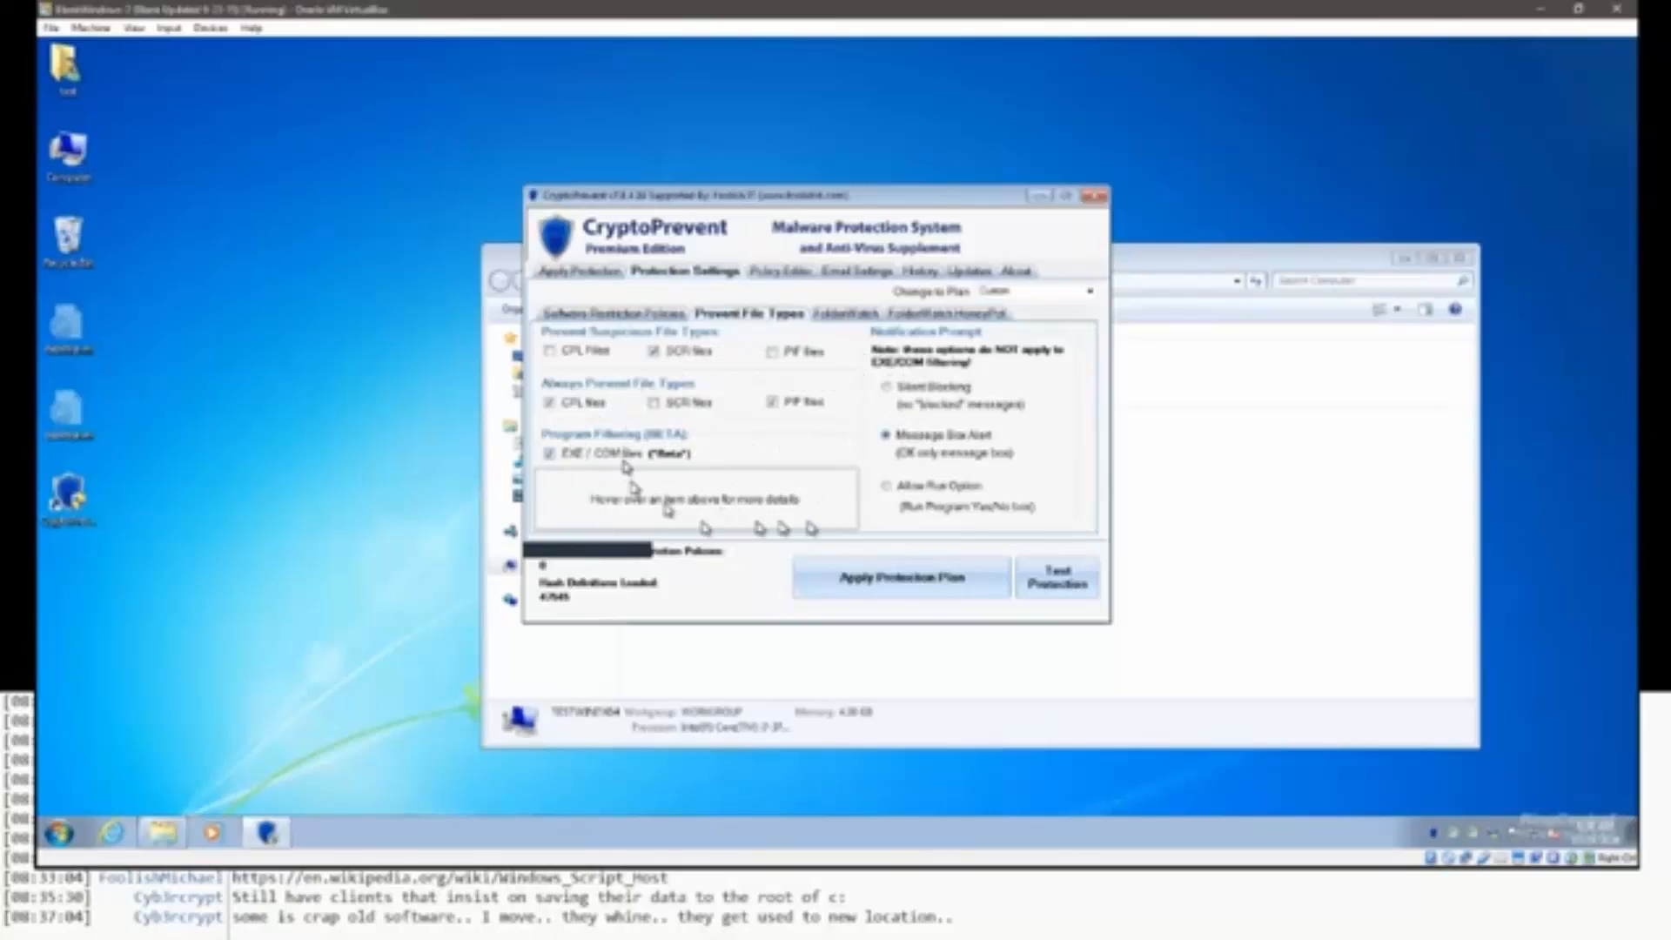
# Enable the on-demand Prevent File Types active protection and compare it with the file type settings.
pyautogui.click(585, 271)
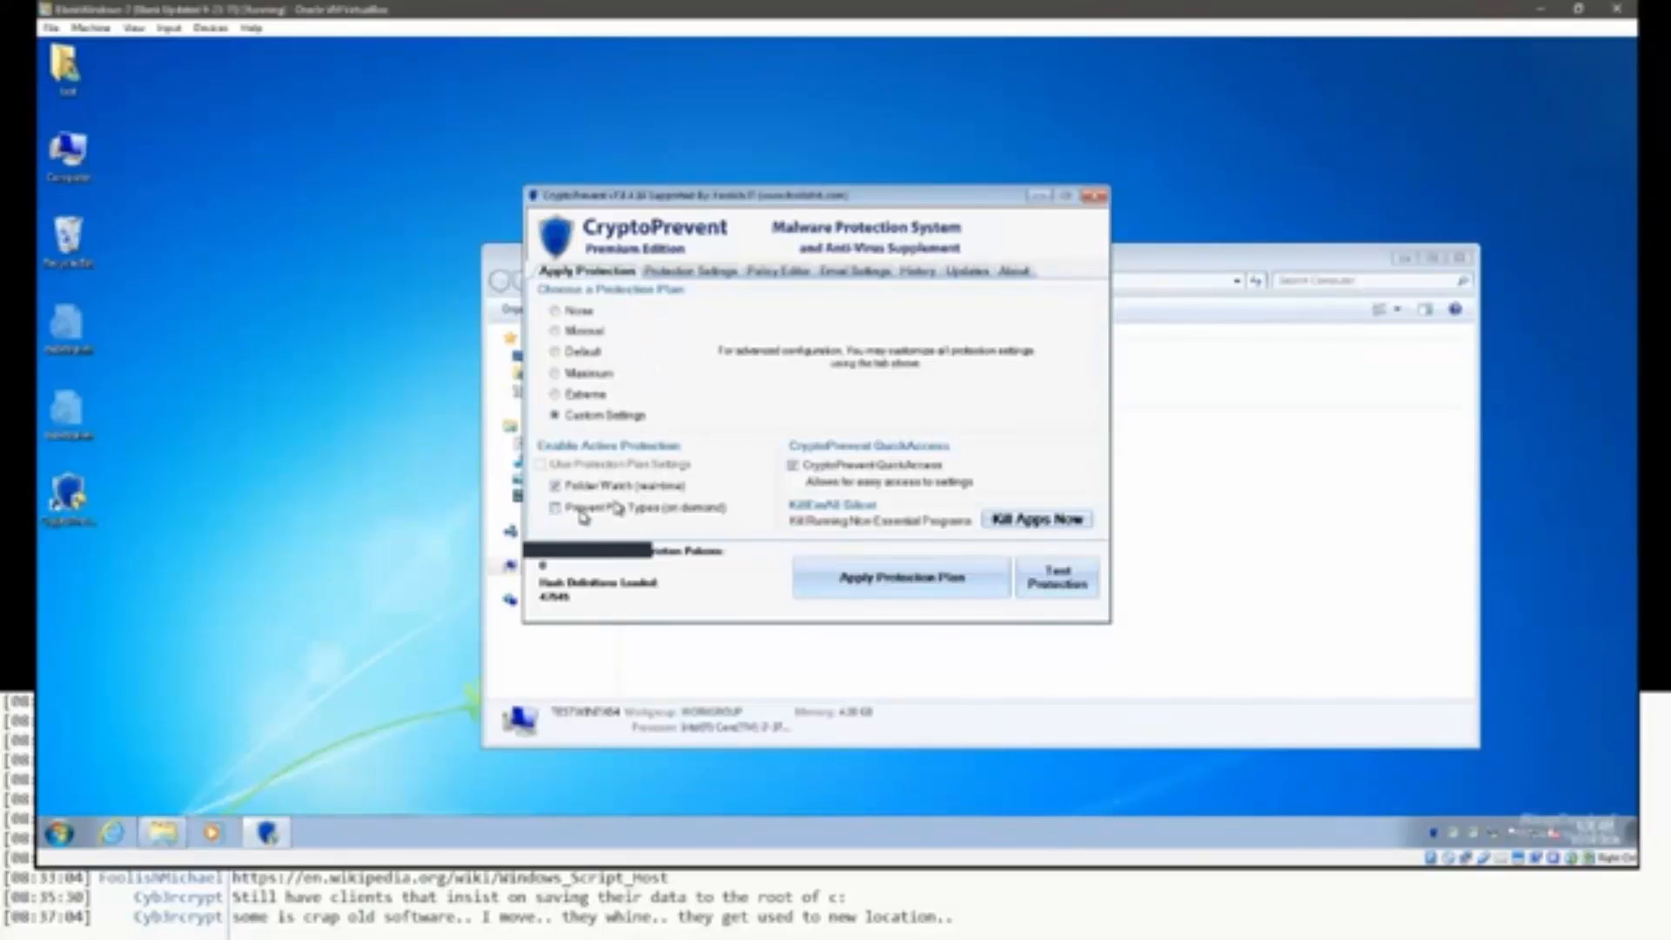
pyautogui.click(695, 275)
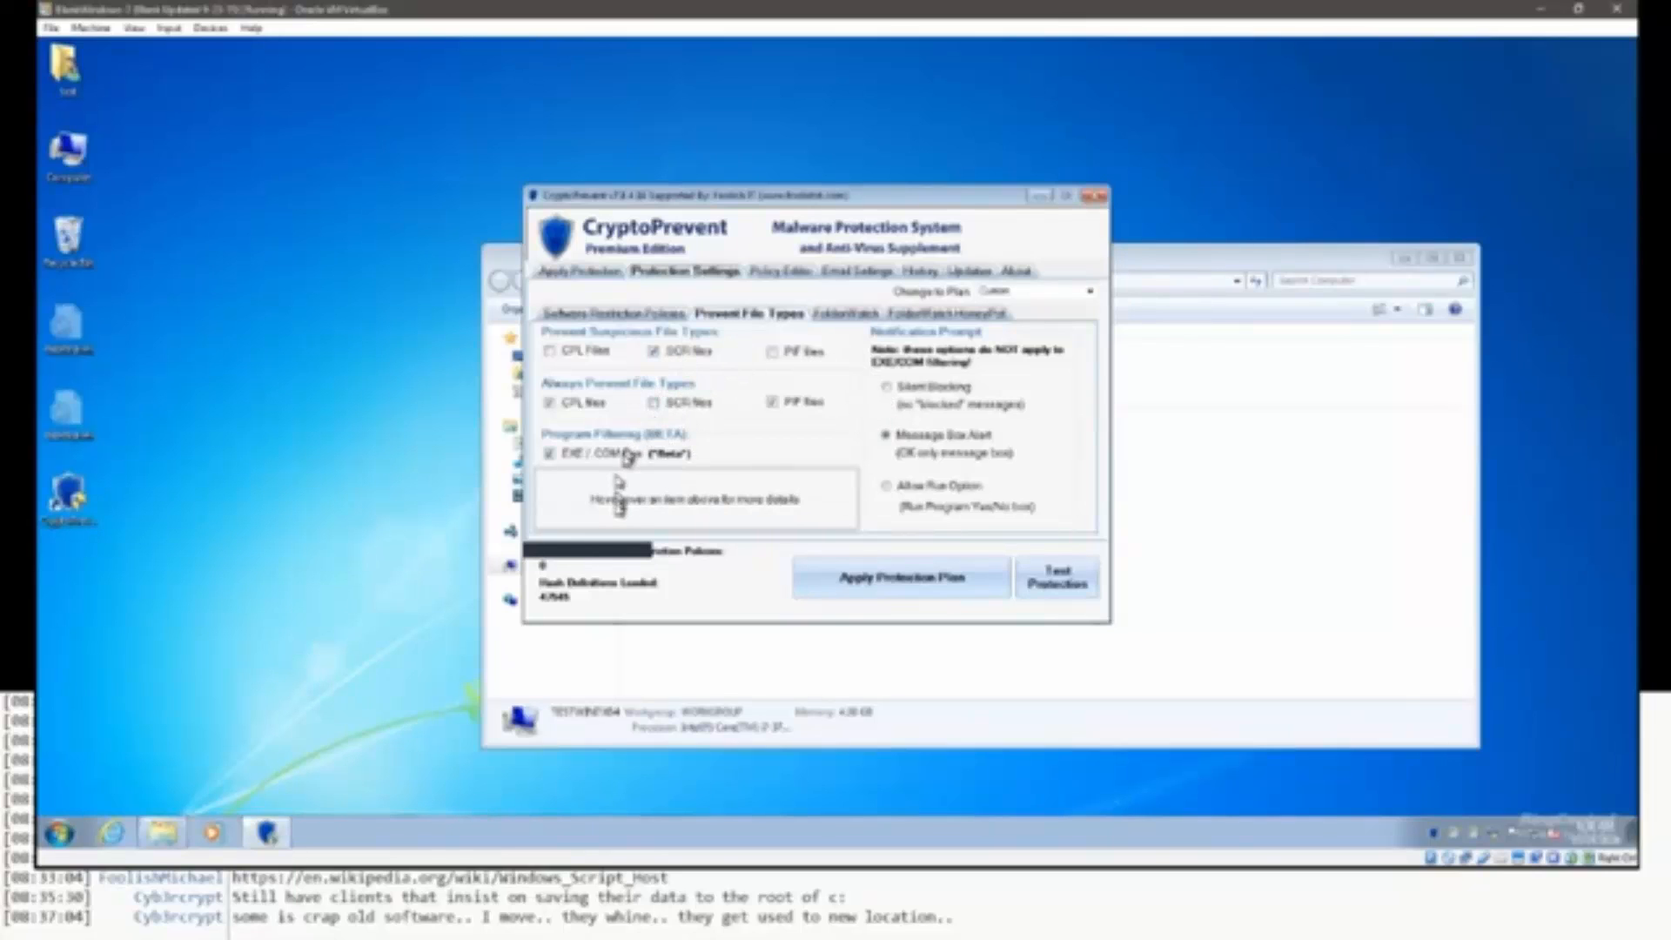
pyautogui.click(581, 273)
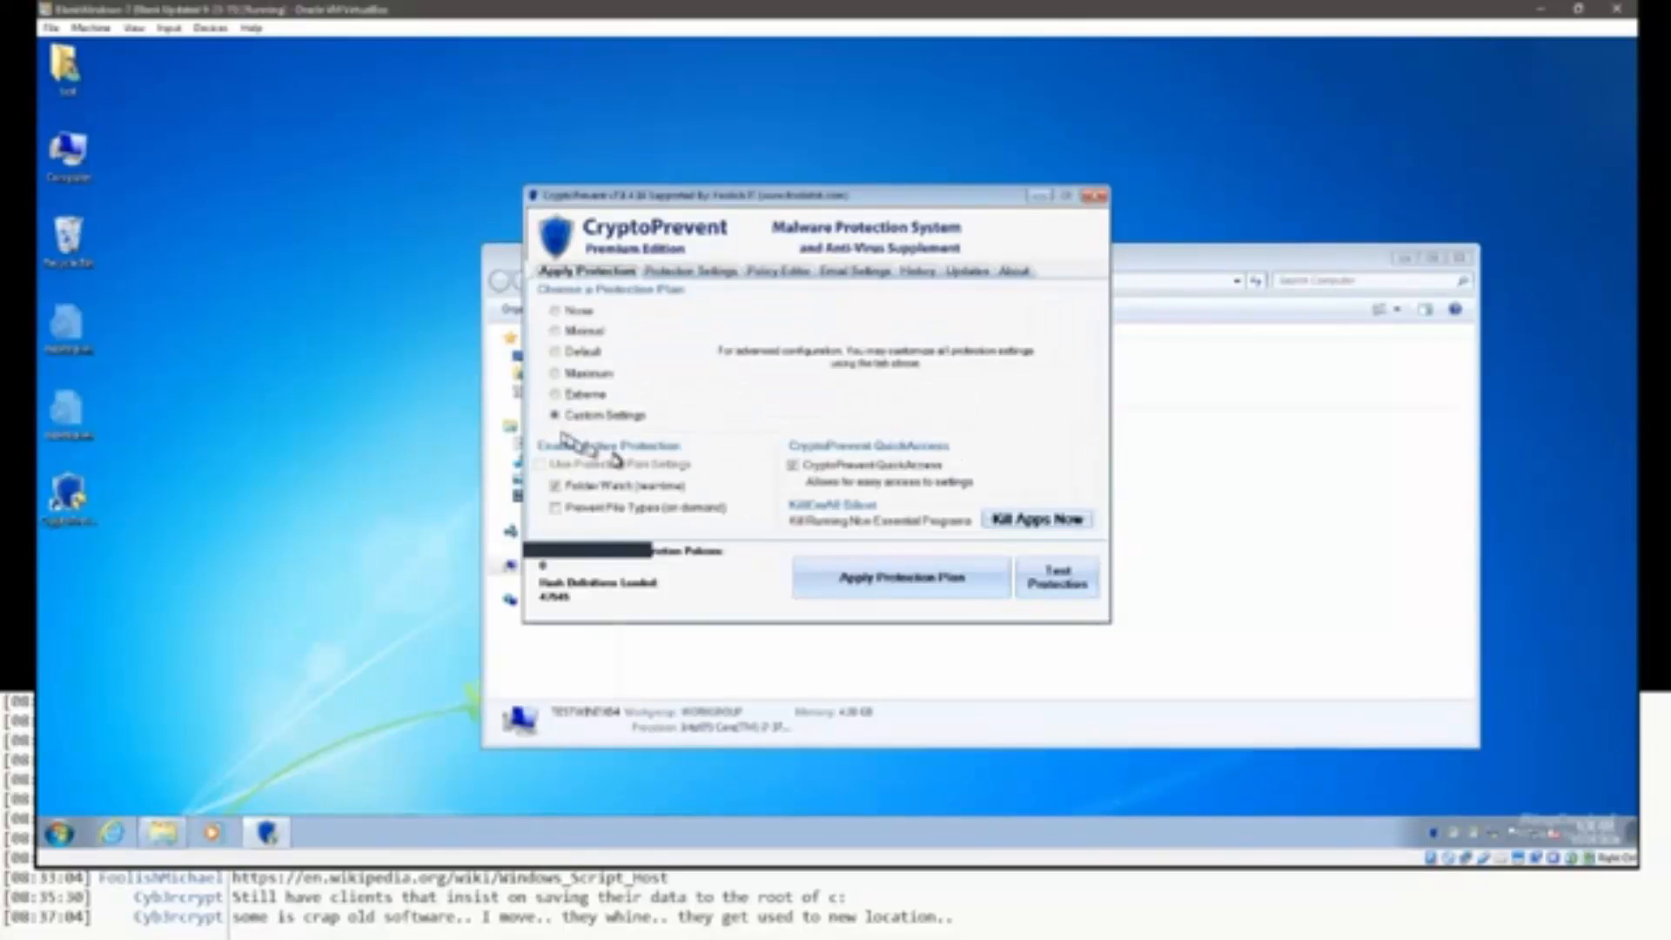
pyautogui.click(696, 272)
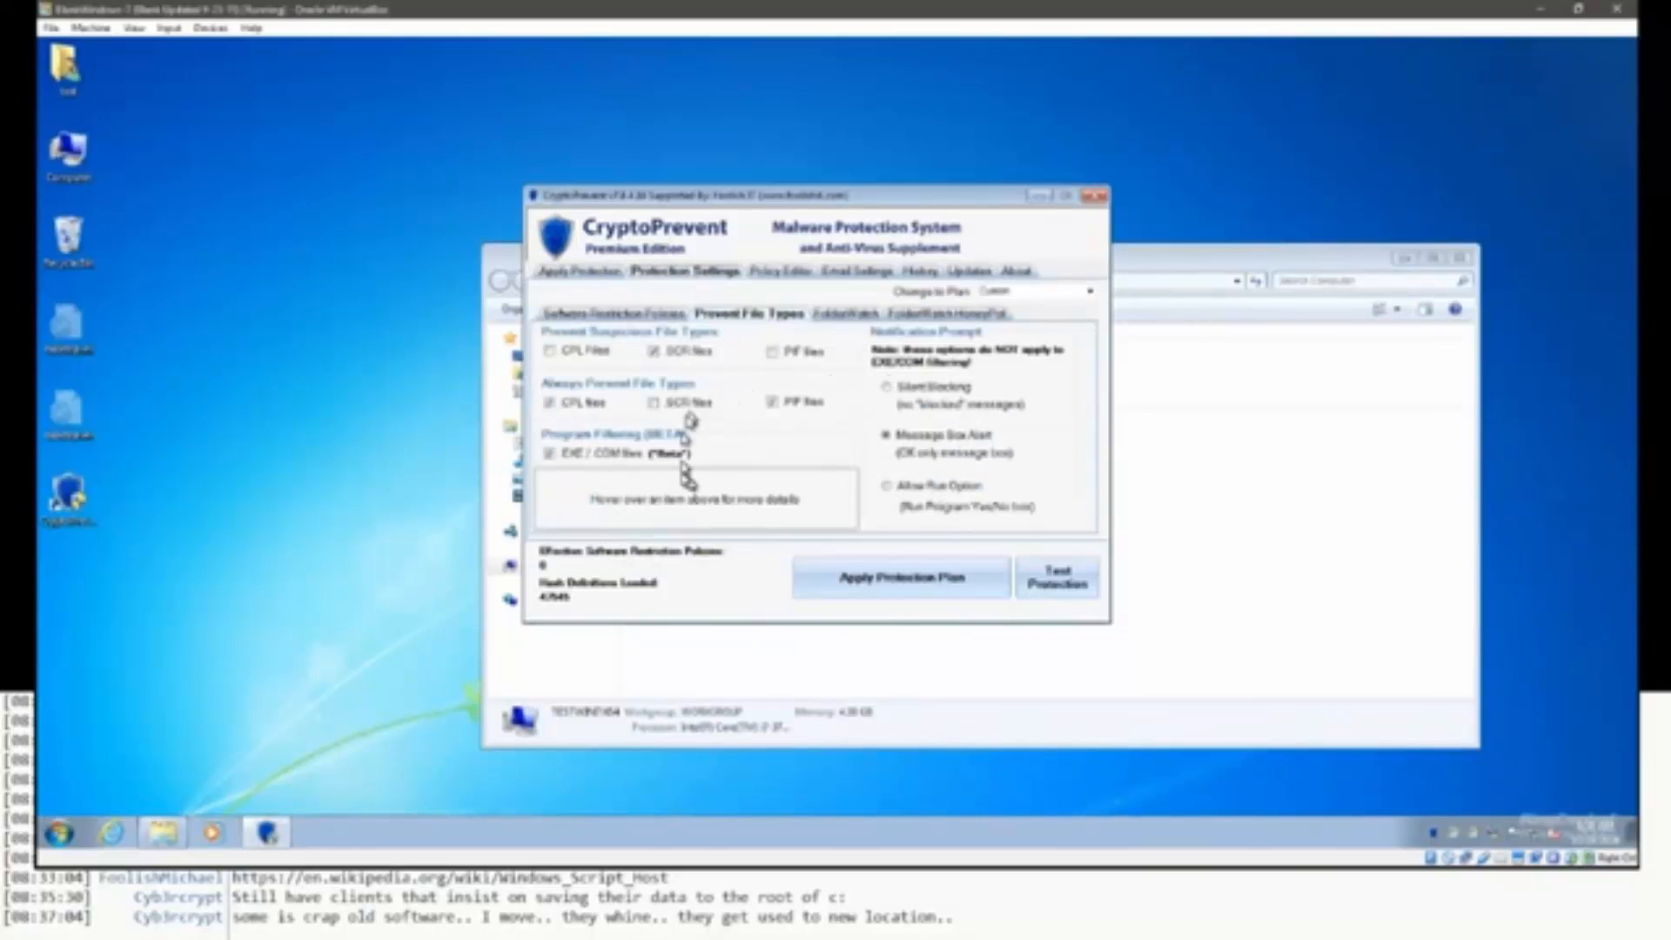
pyautogui.click(597, 273)
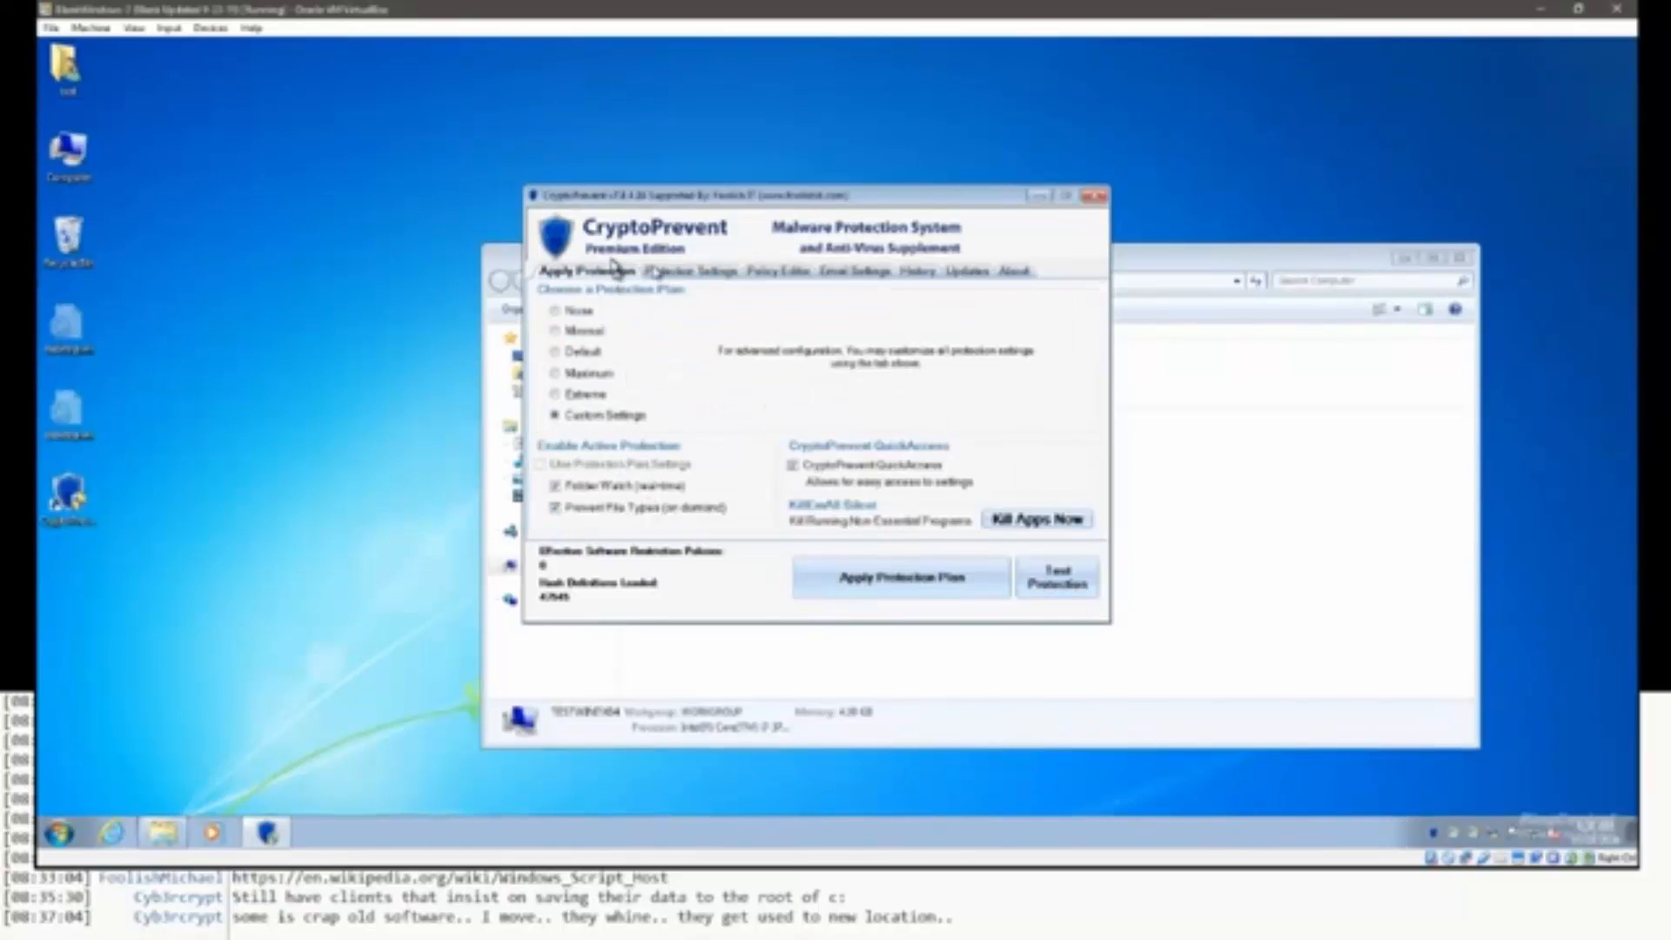
pyautogui.click(733, 273)
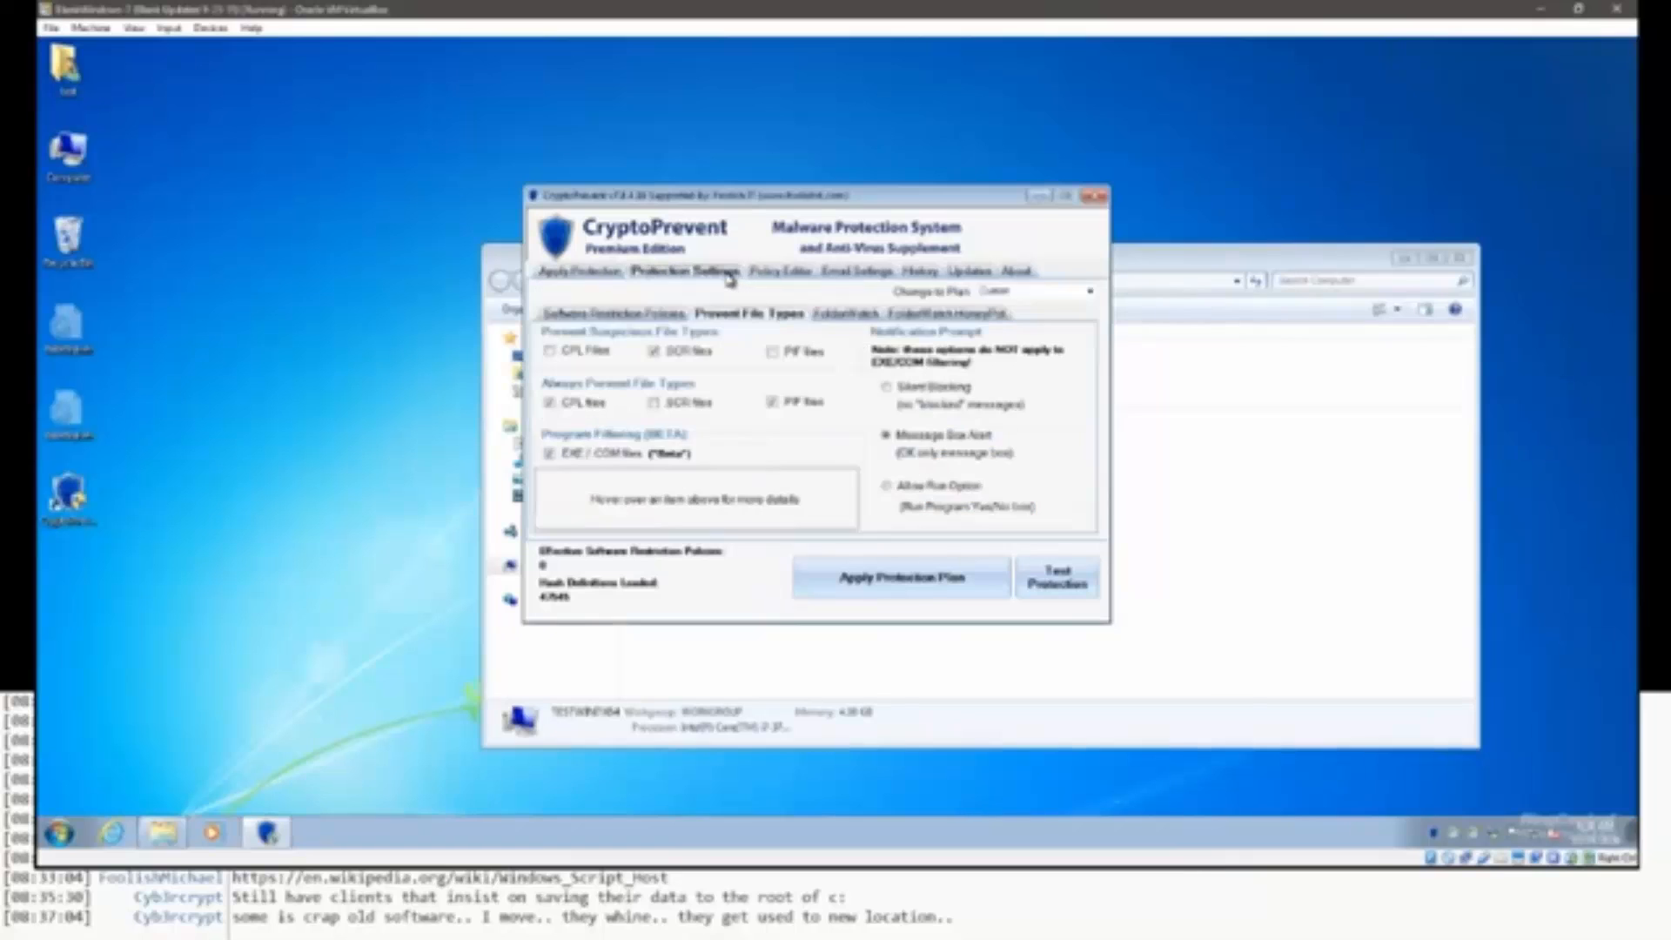
# Show the FolderWatch settings, going over the monitored user folders and the option for adding custom folders.
pyautogui.click(842, 315)
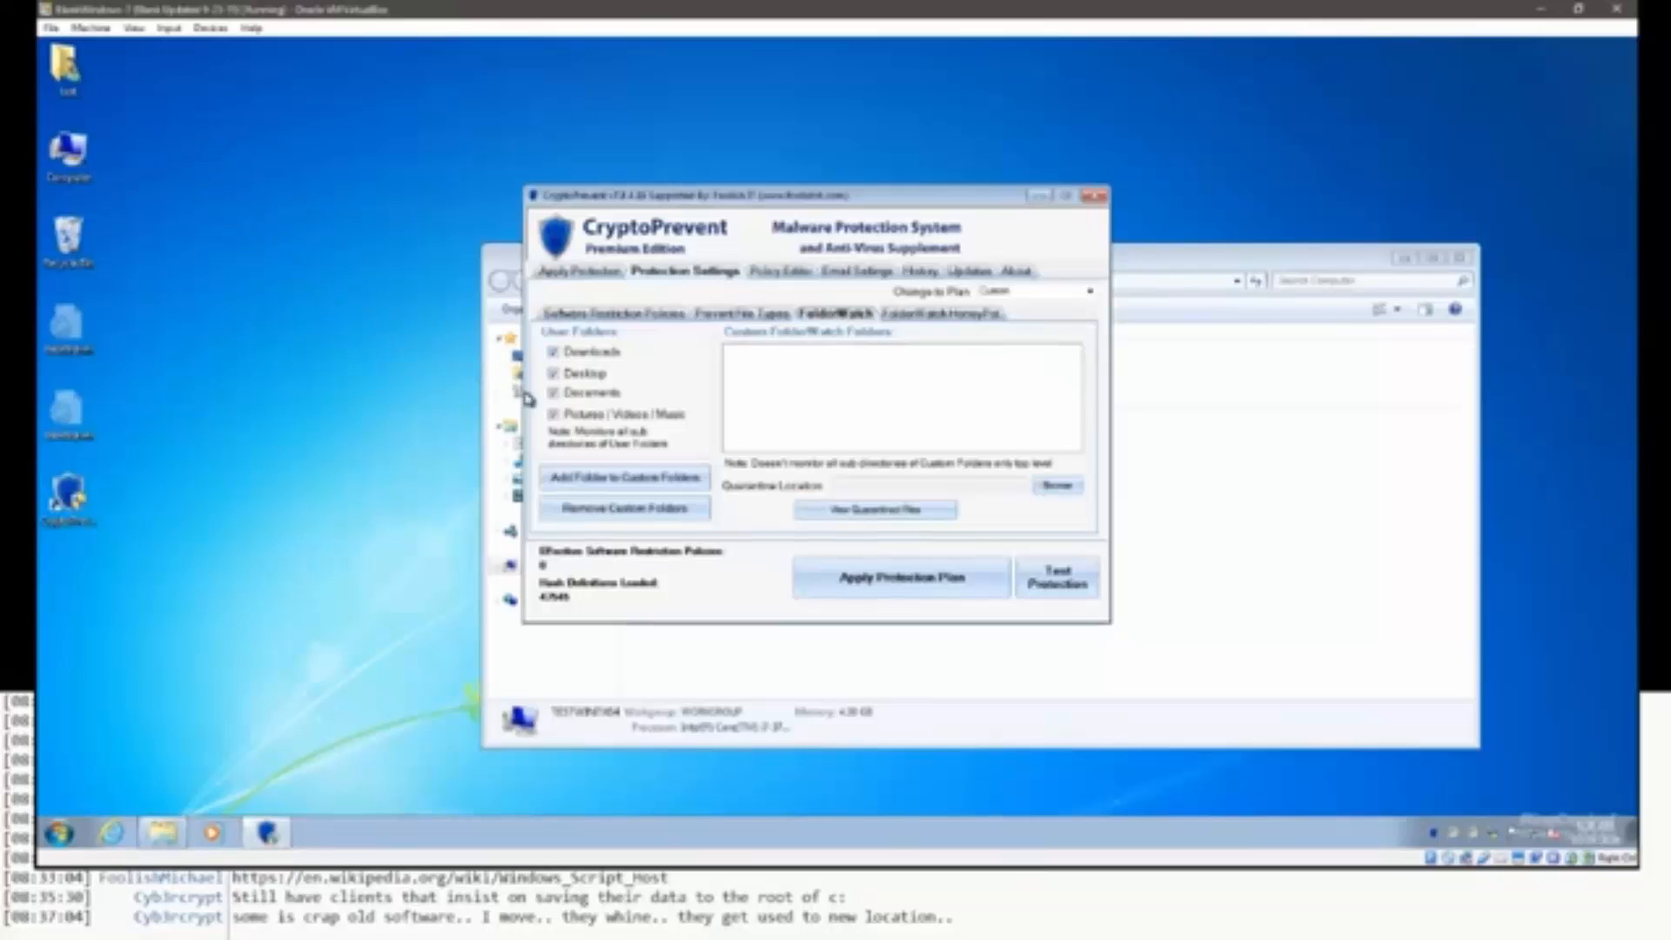
pyautogui.click(551, 392)
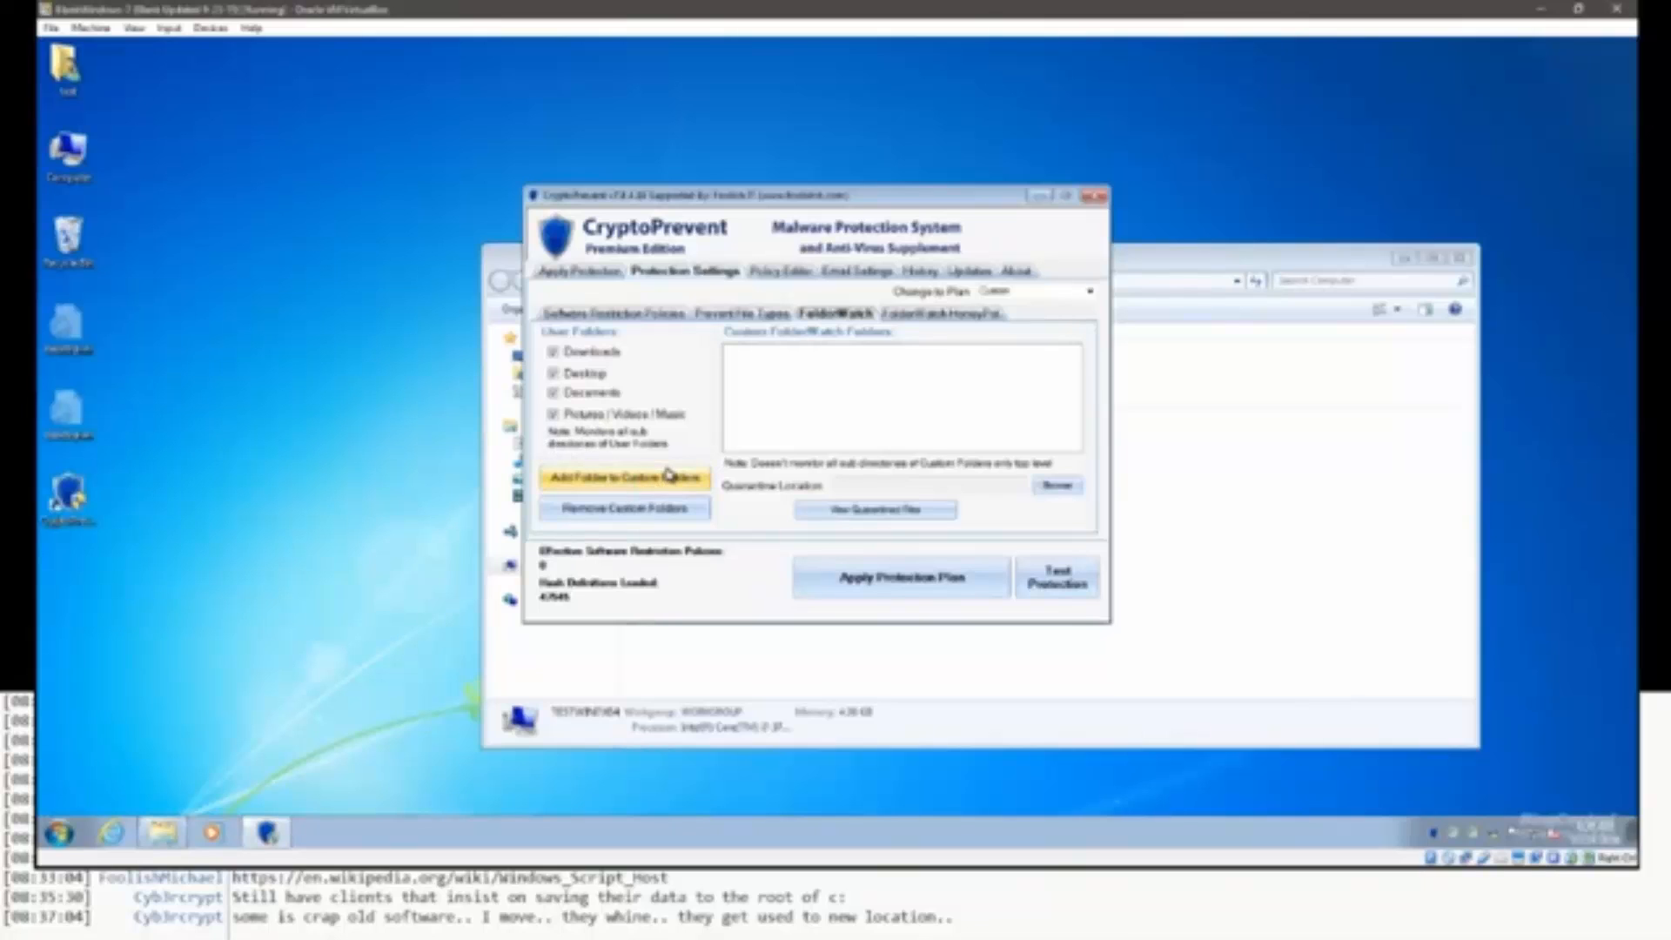
pyautogui.click(625, 477)
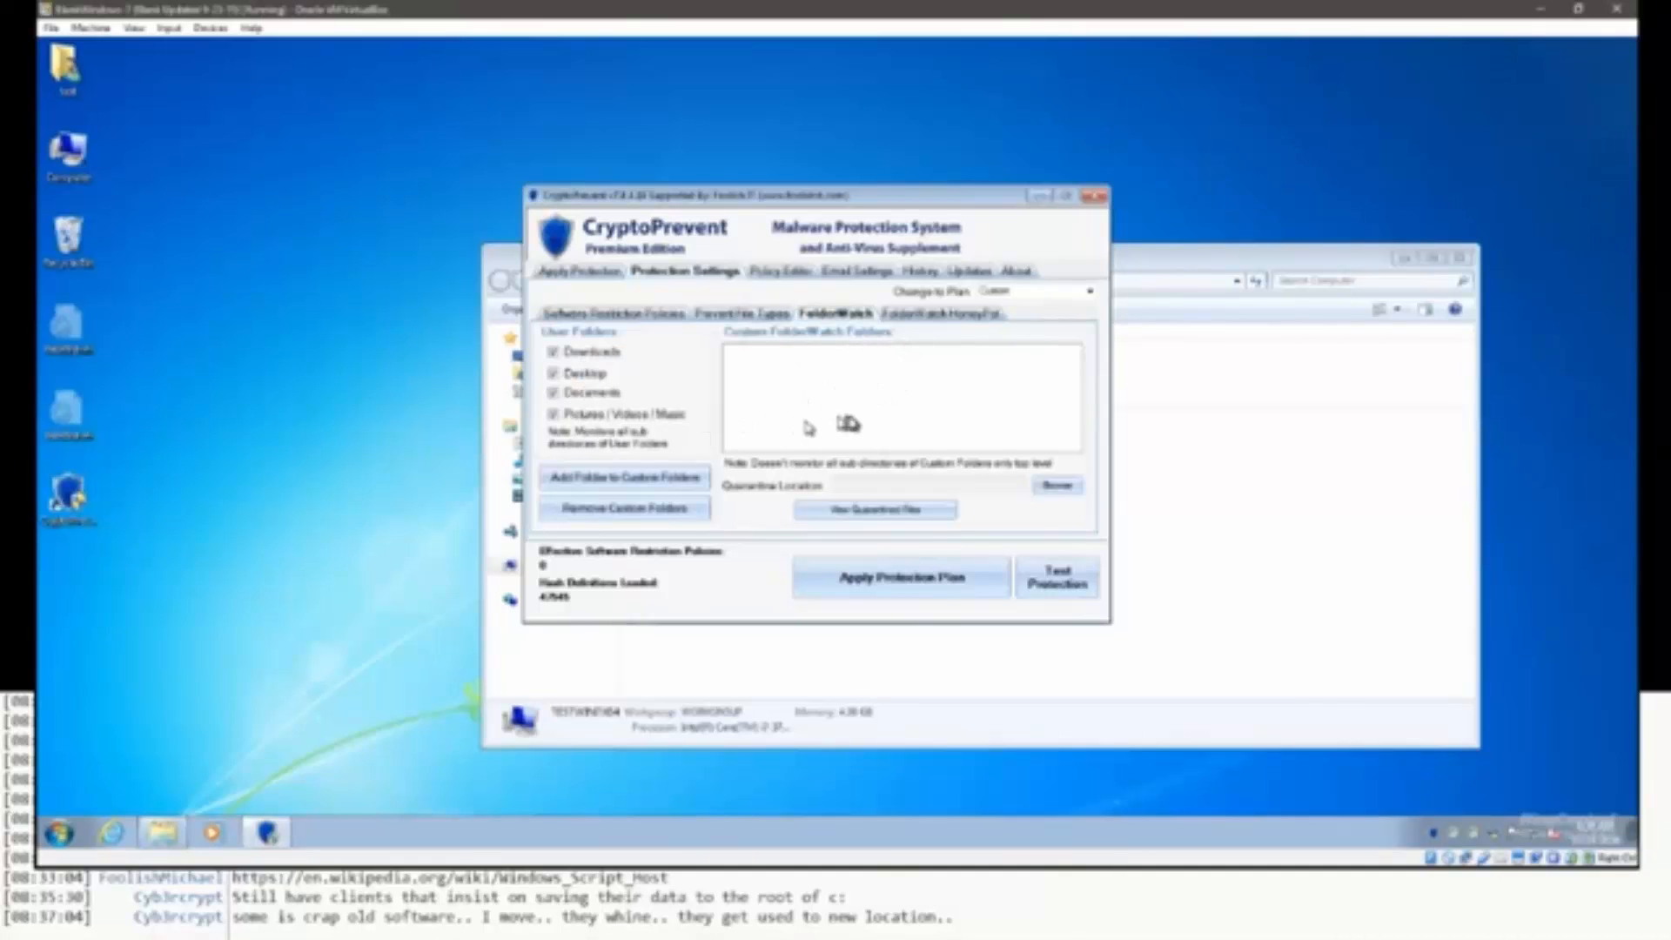
# Browse to Program Files on Local Disk (C:) and check which new items its context options offer.
pyautogui.click(1144, 422)
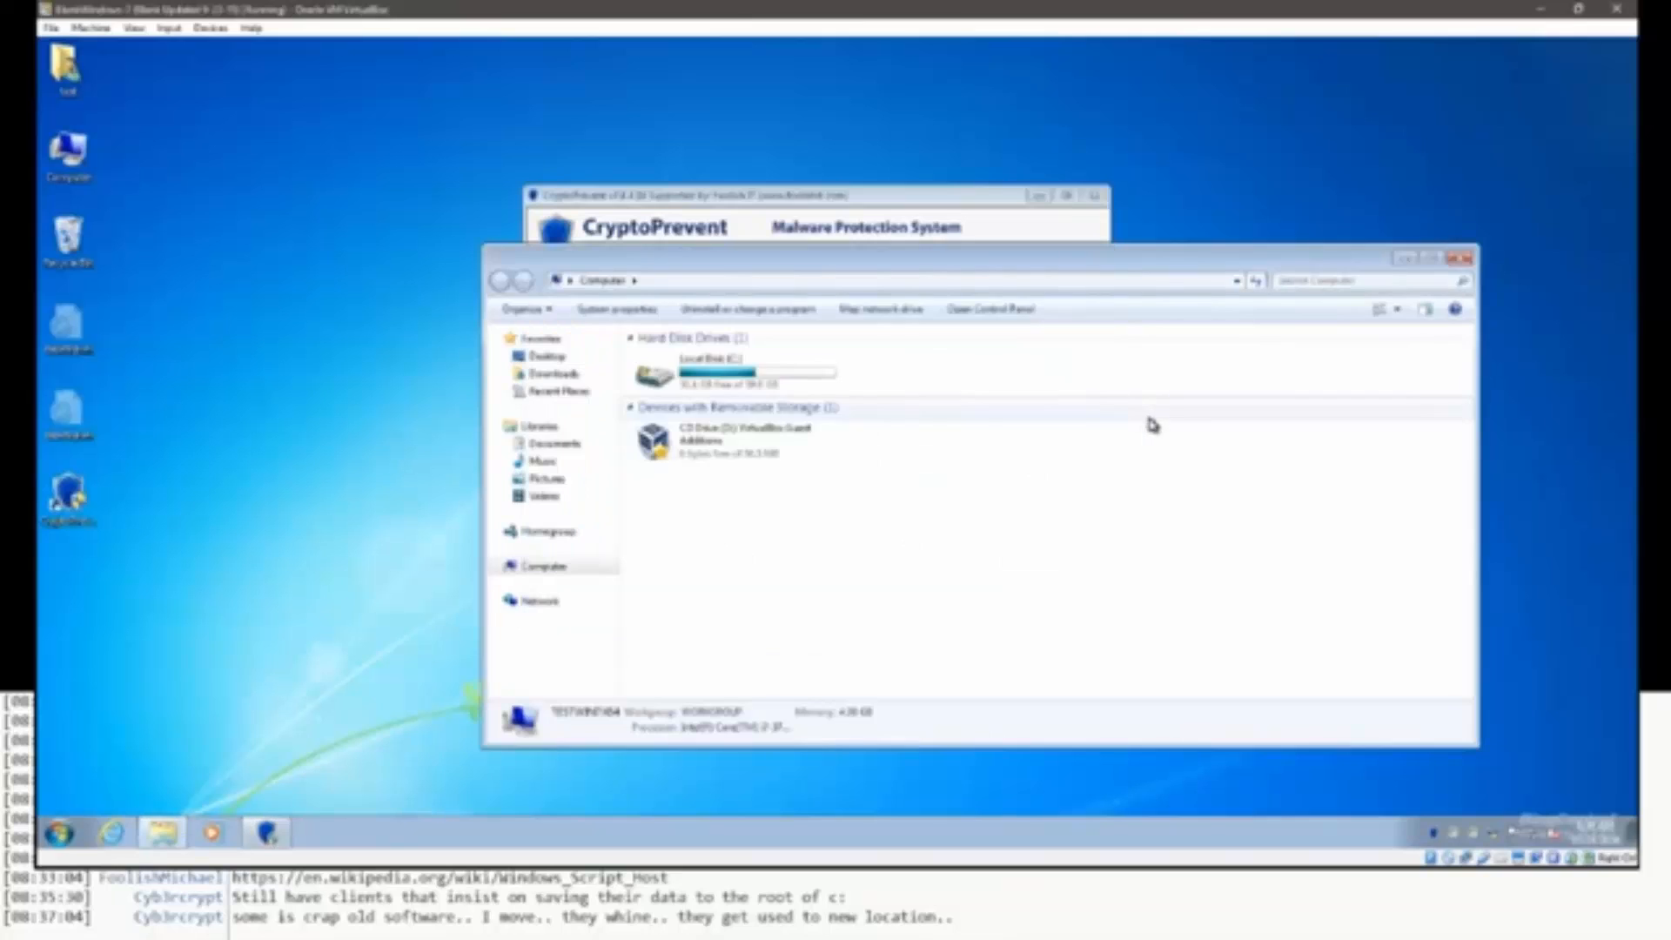
pyautogui.doubleClick(722, 395)
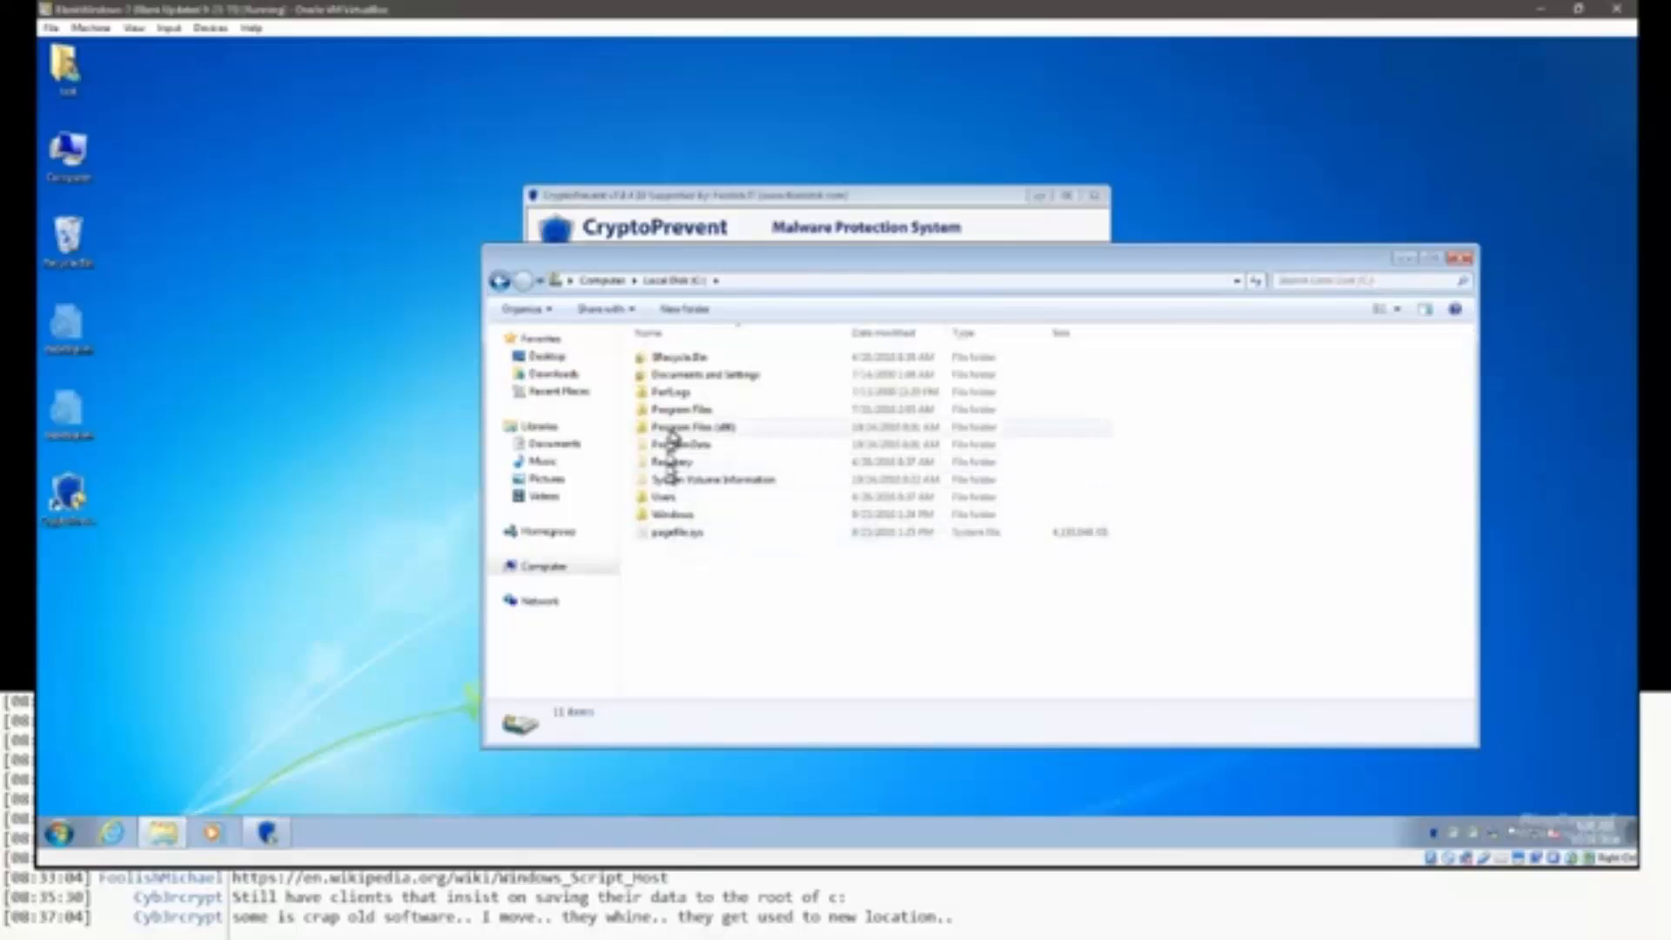
pyautogui.doubleClick(690, 413)
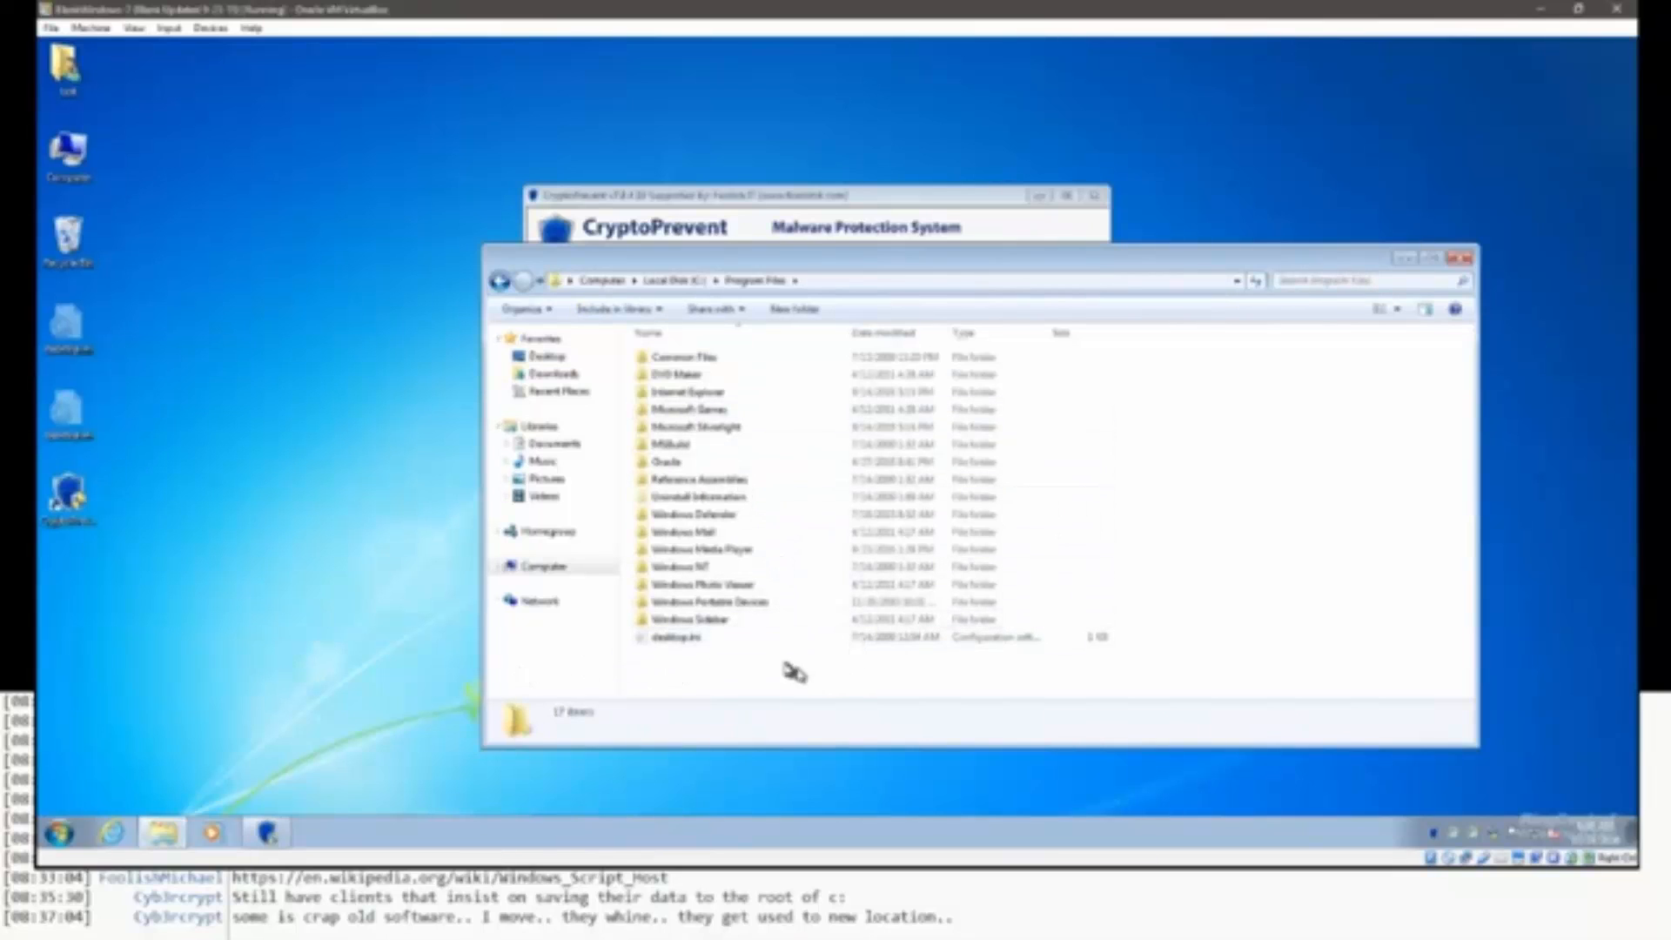
pyautogui.click(729, 638)
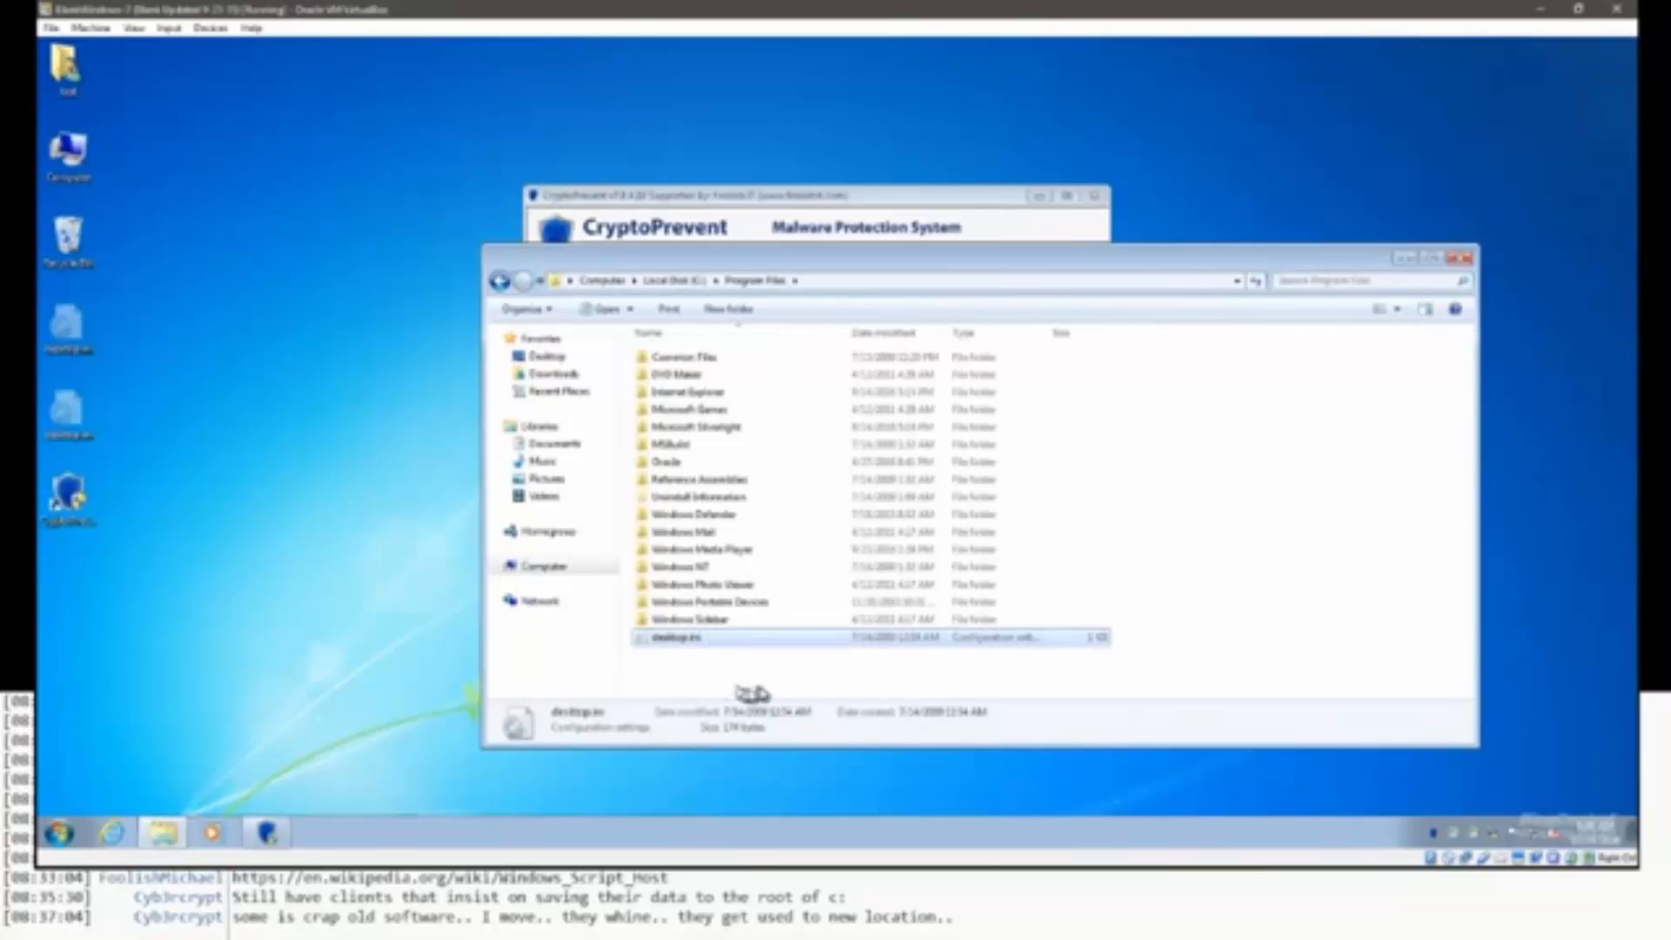
pyautogui.moveTo(774, 688); pyautogui.dragTo(711, 640)
pyautogui.moveTo(825, 696); pyautogui.dragTo(709, 641)
pyautogui.rightClick(655, 672)
pyautogui.moveTo(729, 637)
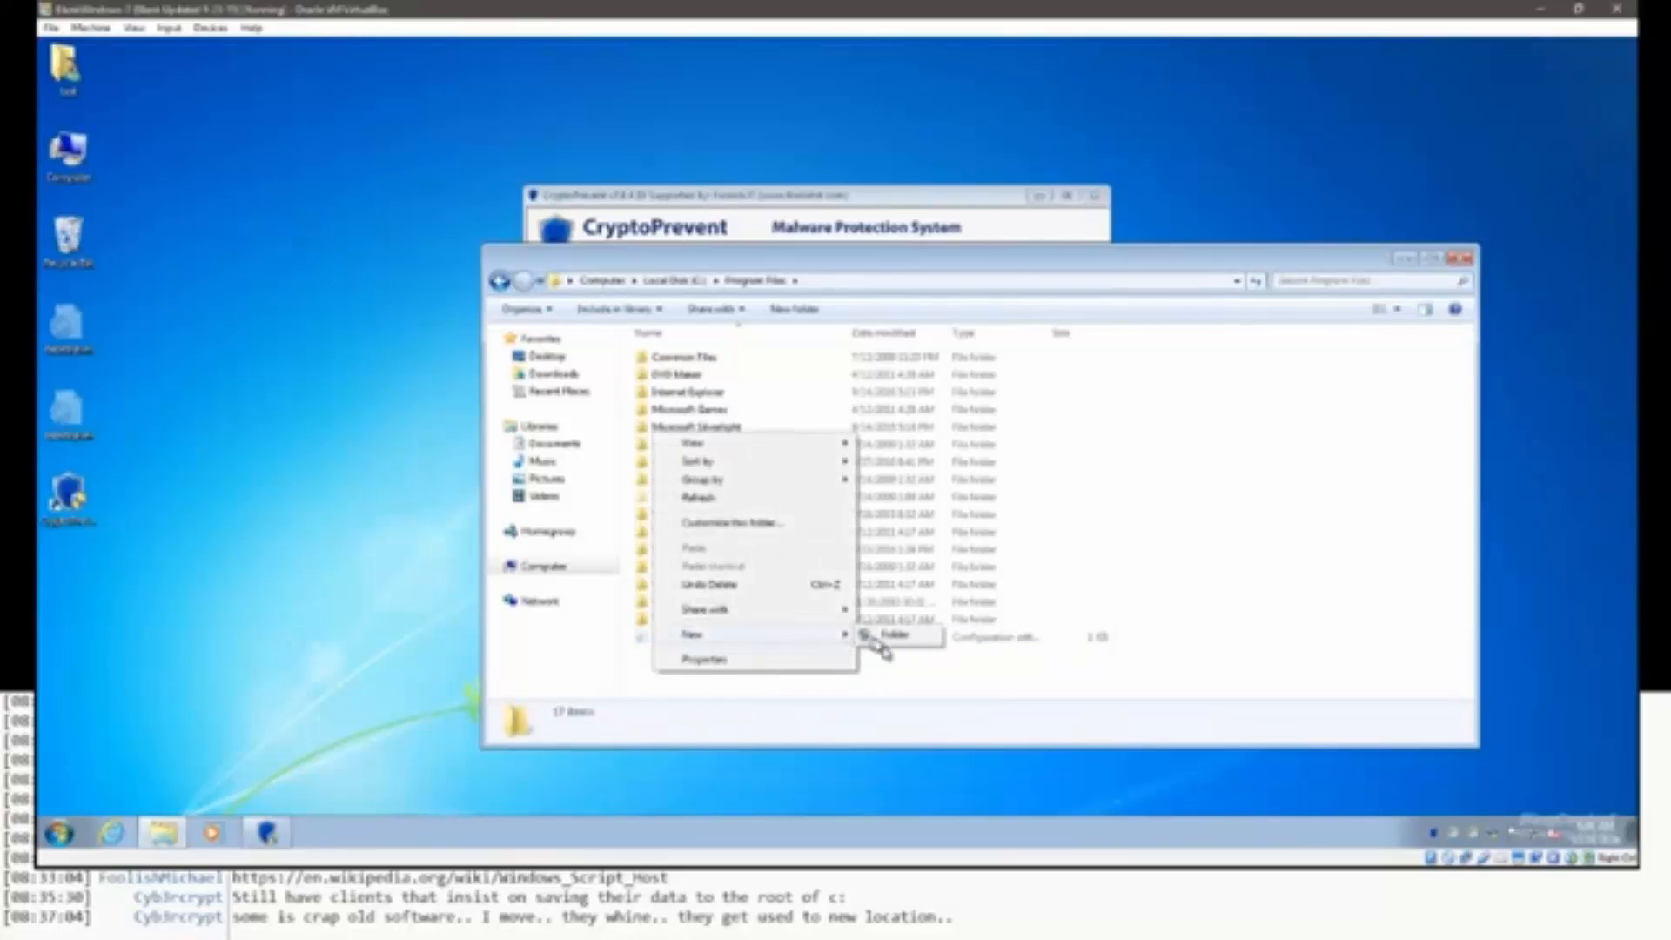
pyautogui.click(876, 684)
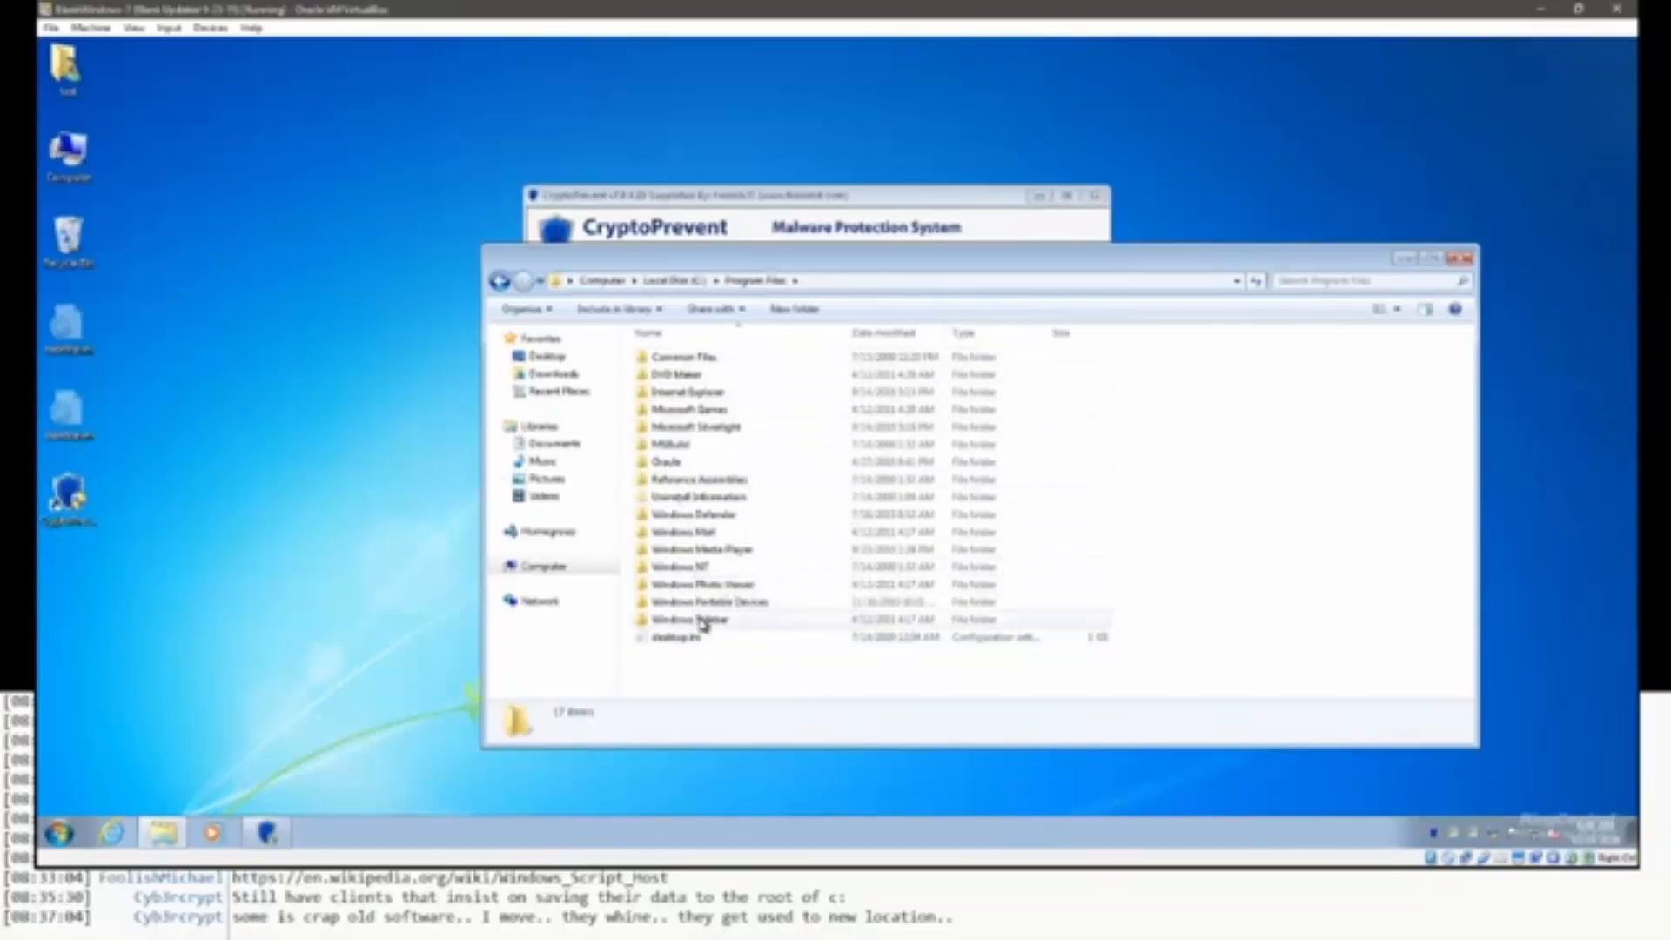
# Look inside the Windows Photo Viewer folder and Microsoft.NET under Program Files (x86), and return to the root of C:.
pyautogui.doubleClick(665, 587)
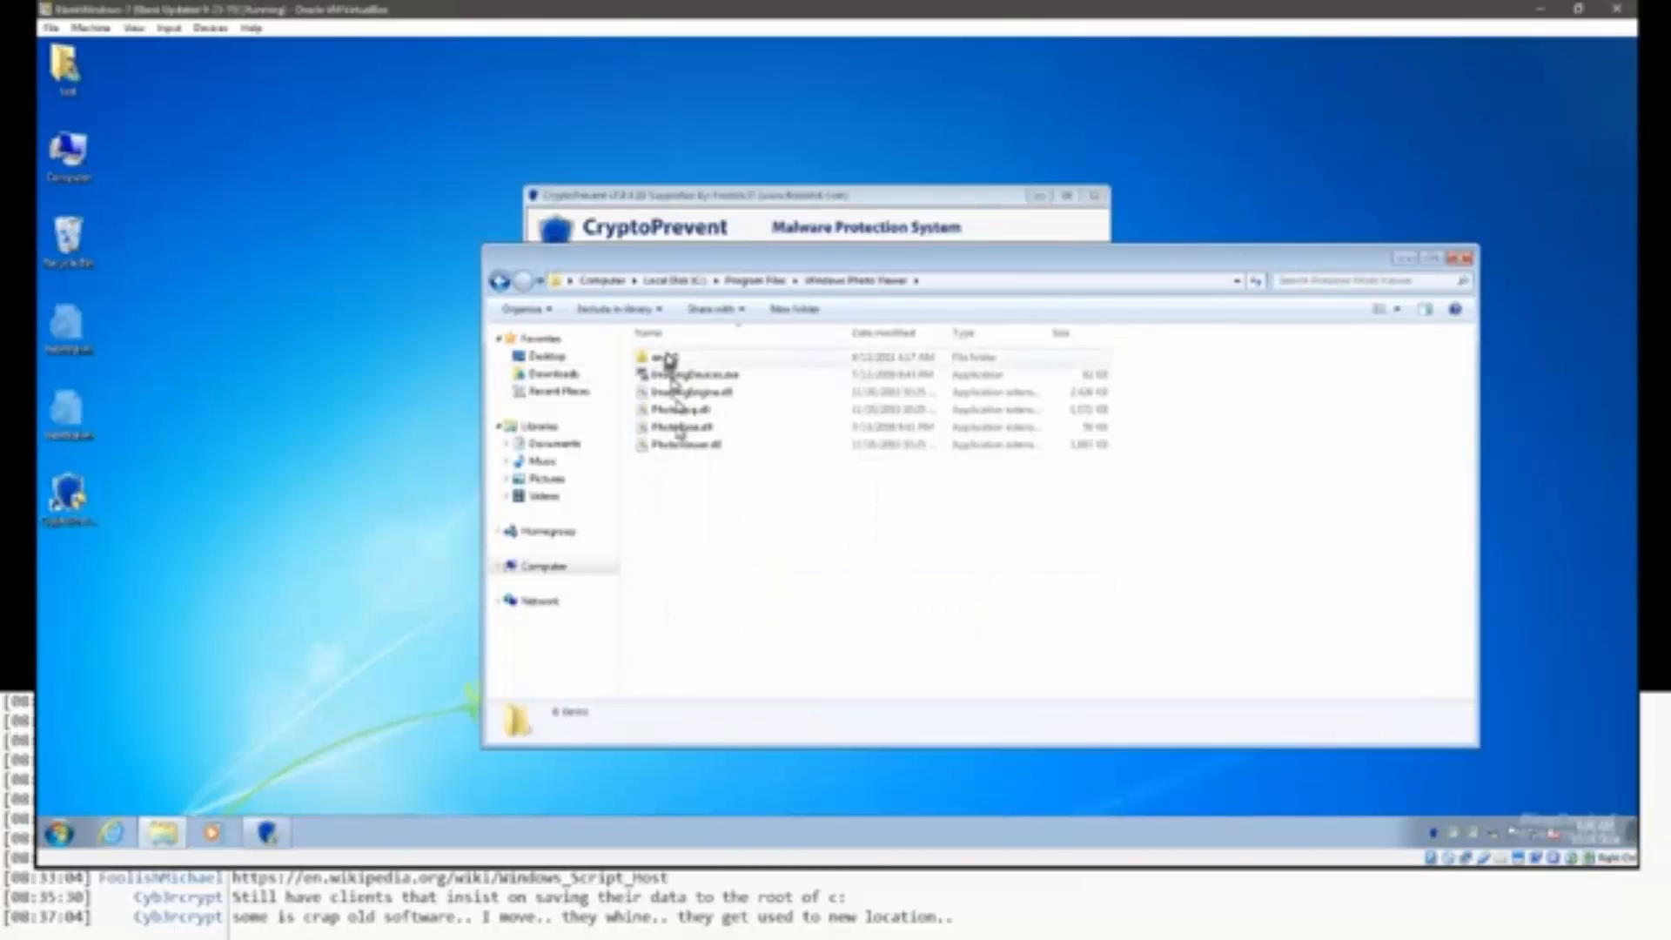
pyautogui.click(754, 280)
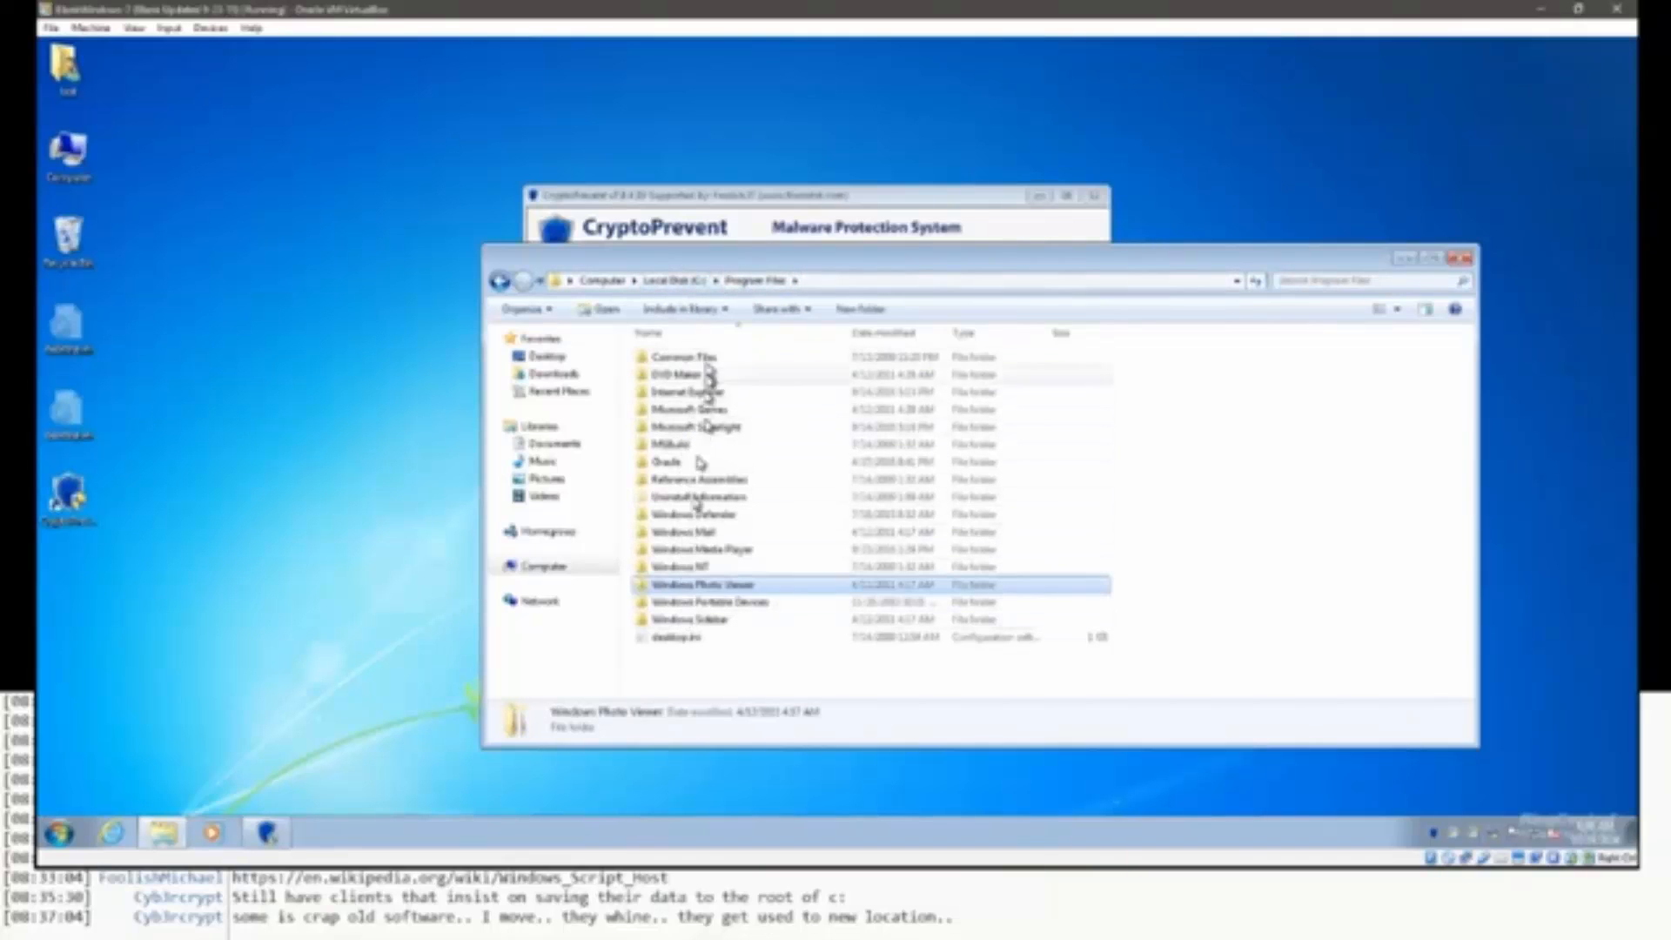
pyautogui.click(674, 280)
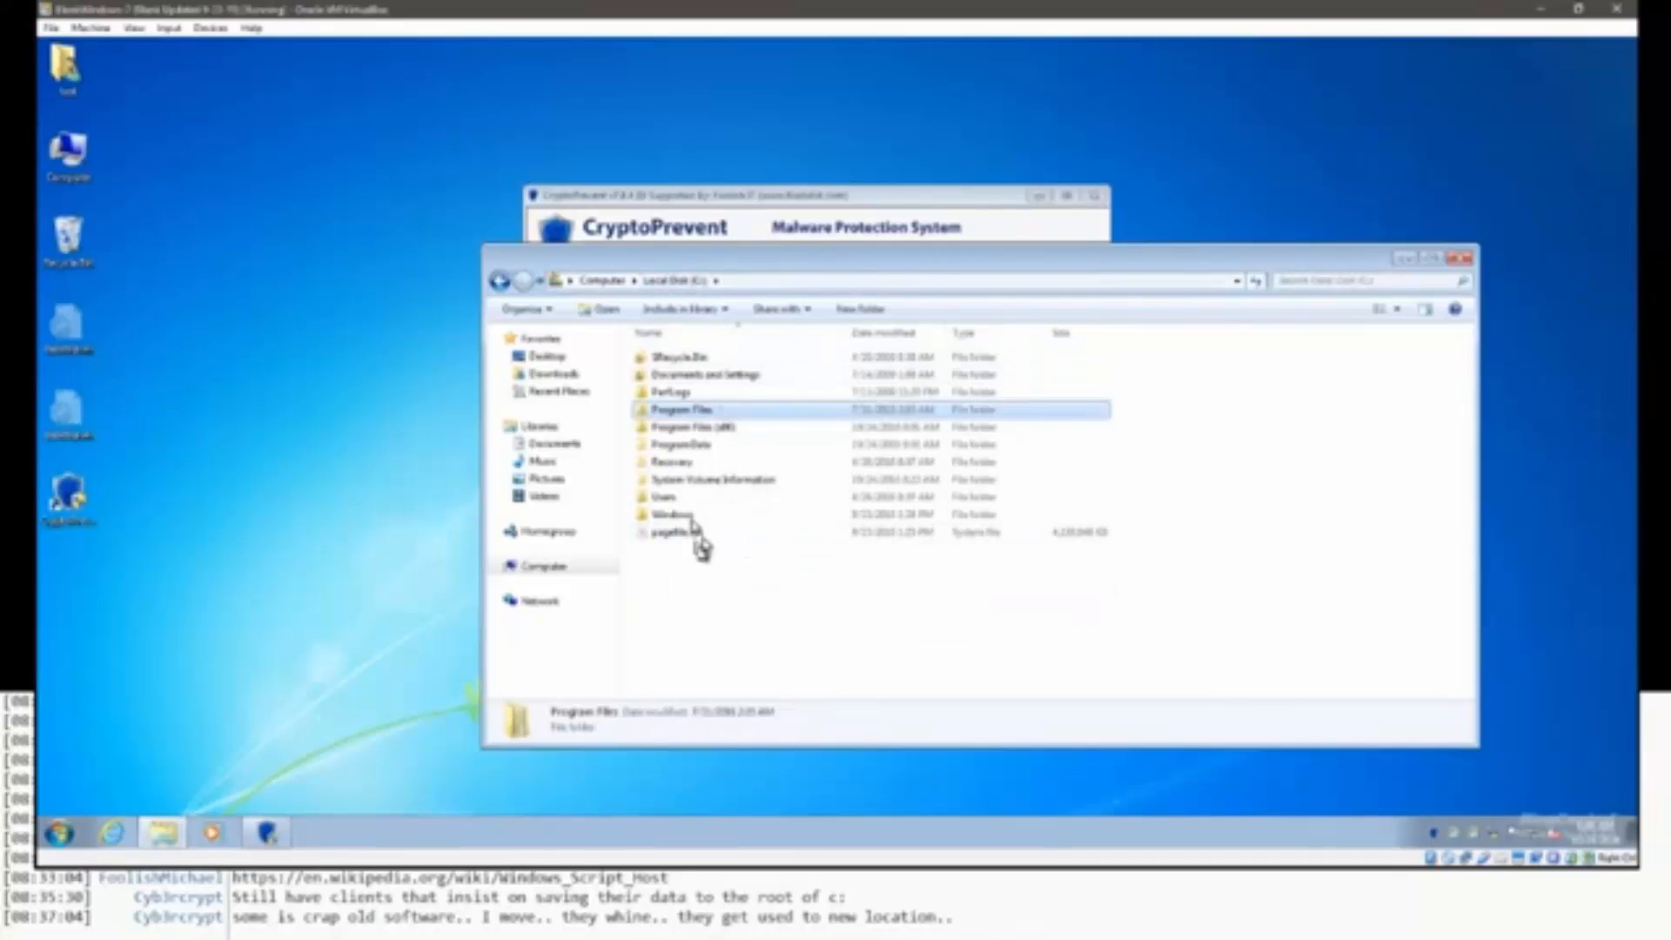
pyautogui.doubleClick(668, 430)
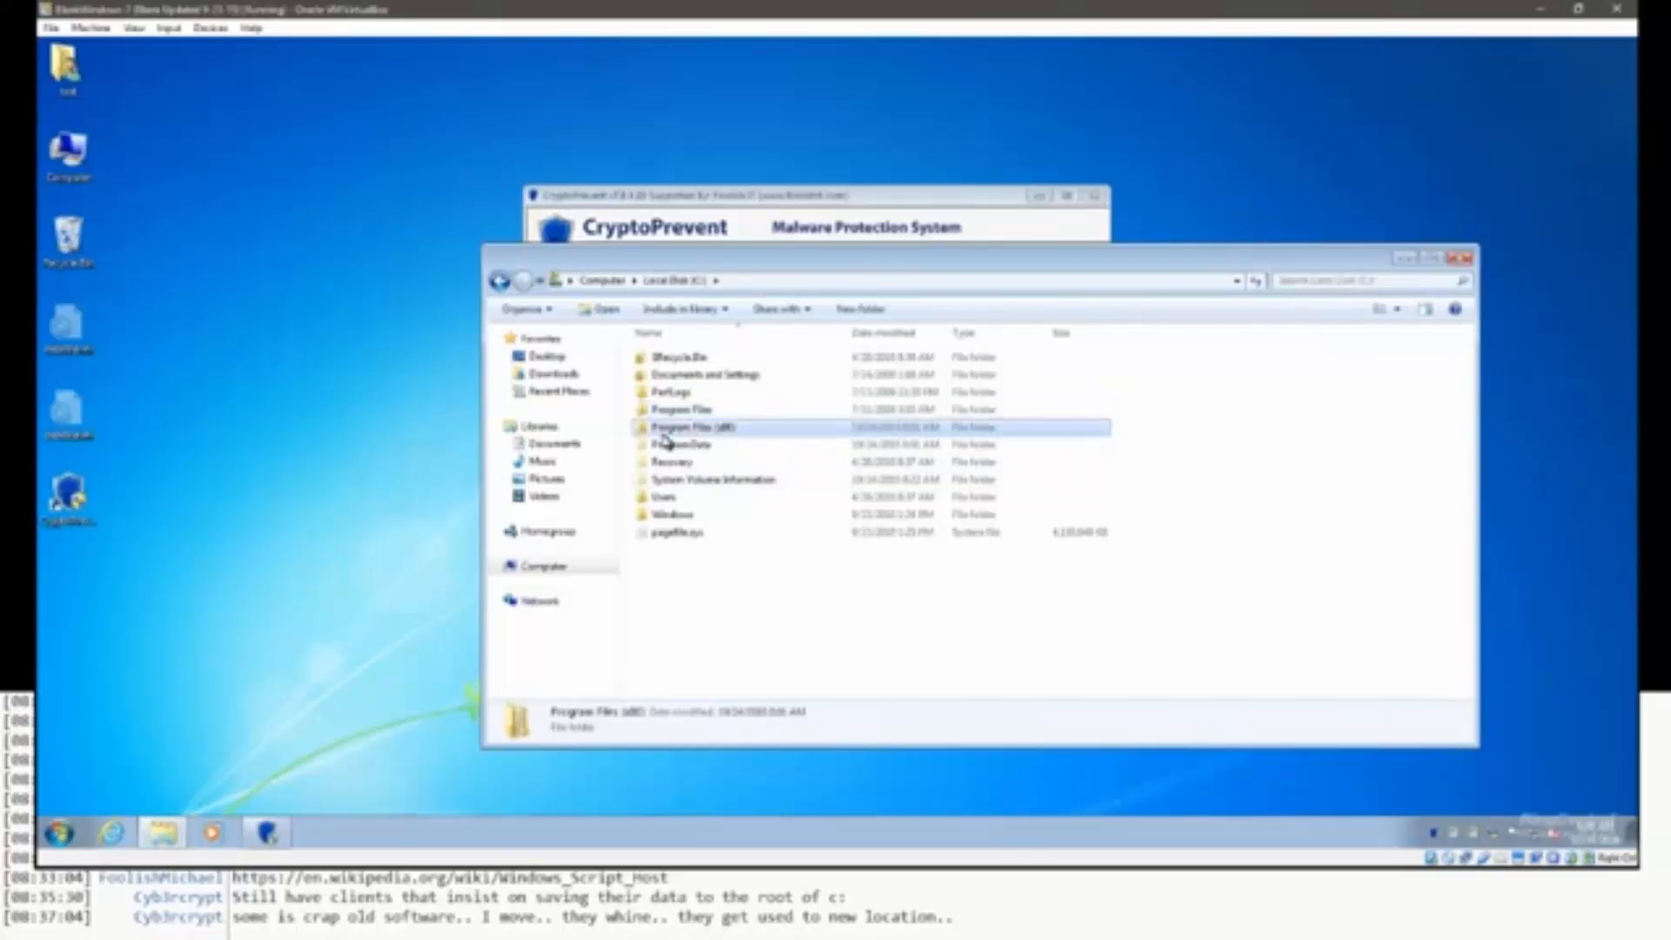
pyautogui.doubleClick(672, 428)
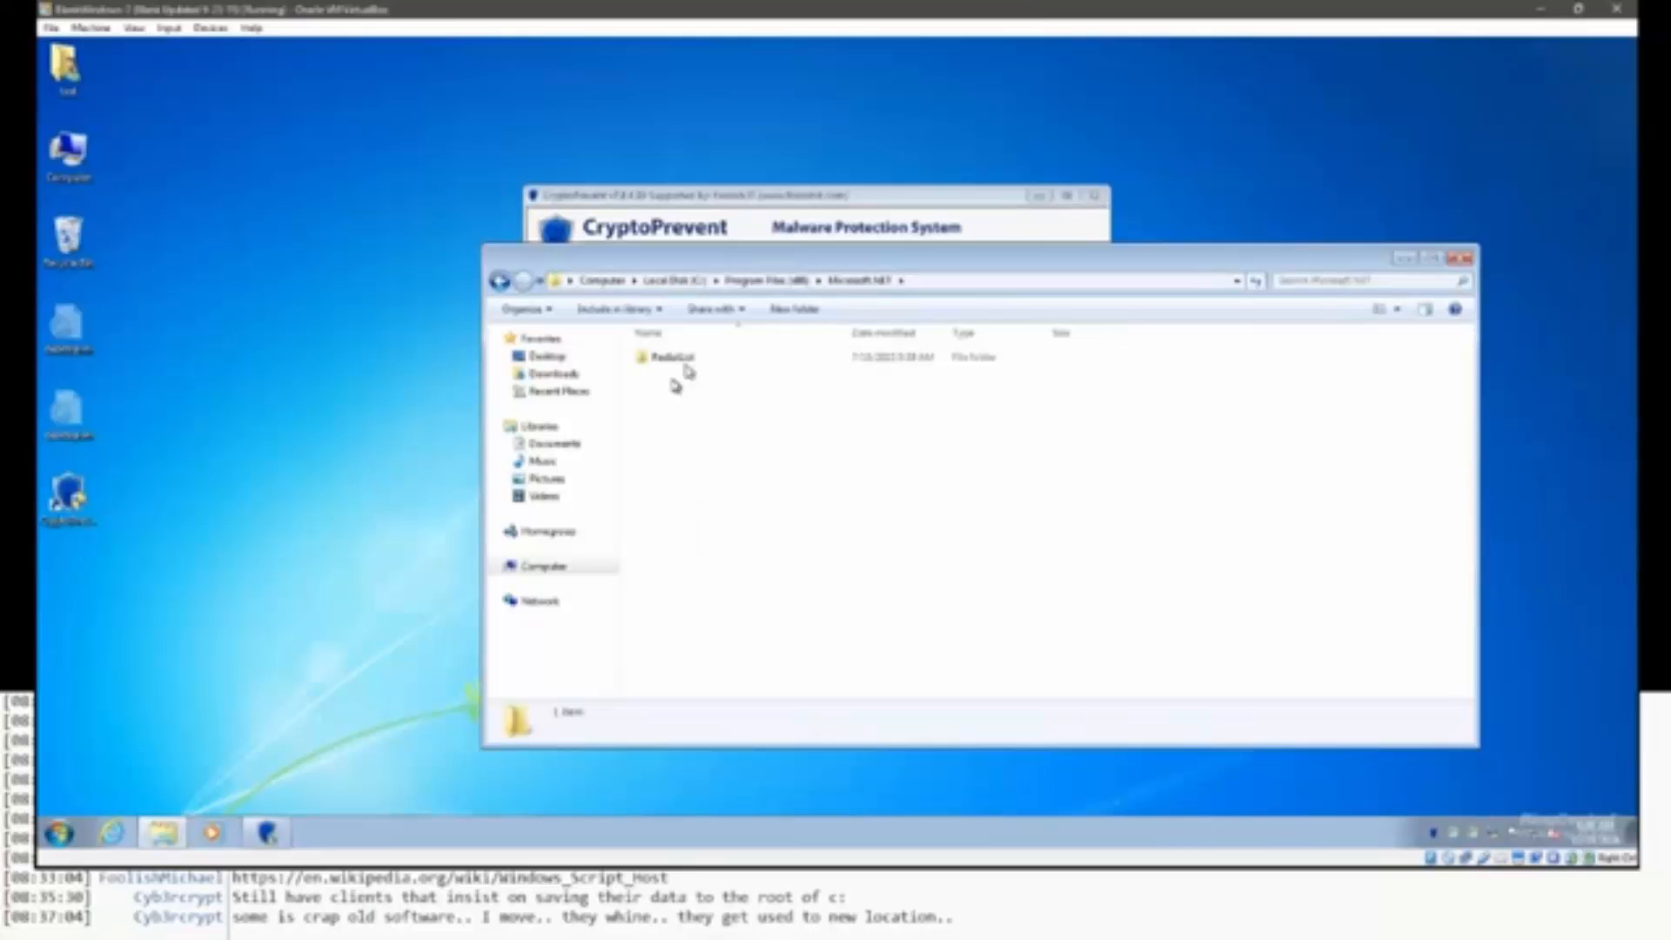
pyautogui.click(678, 282)
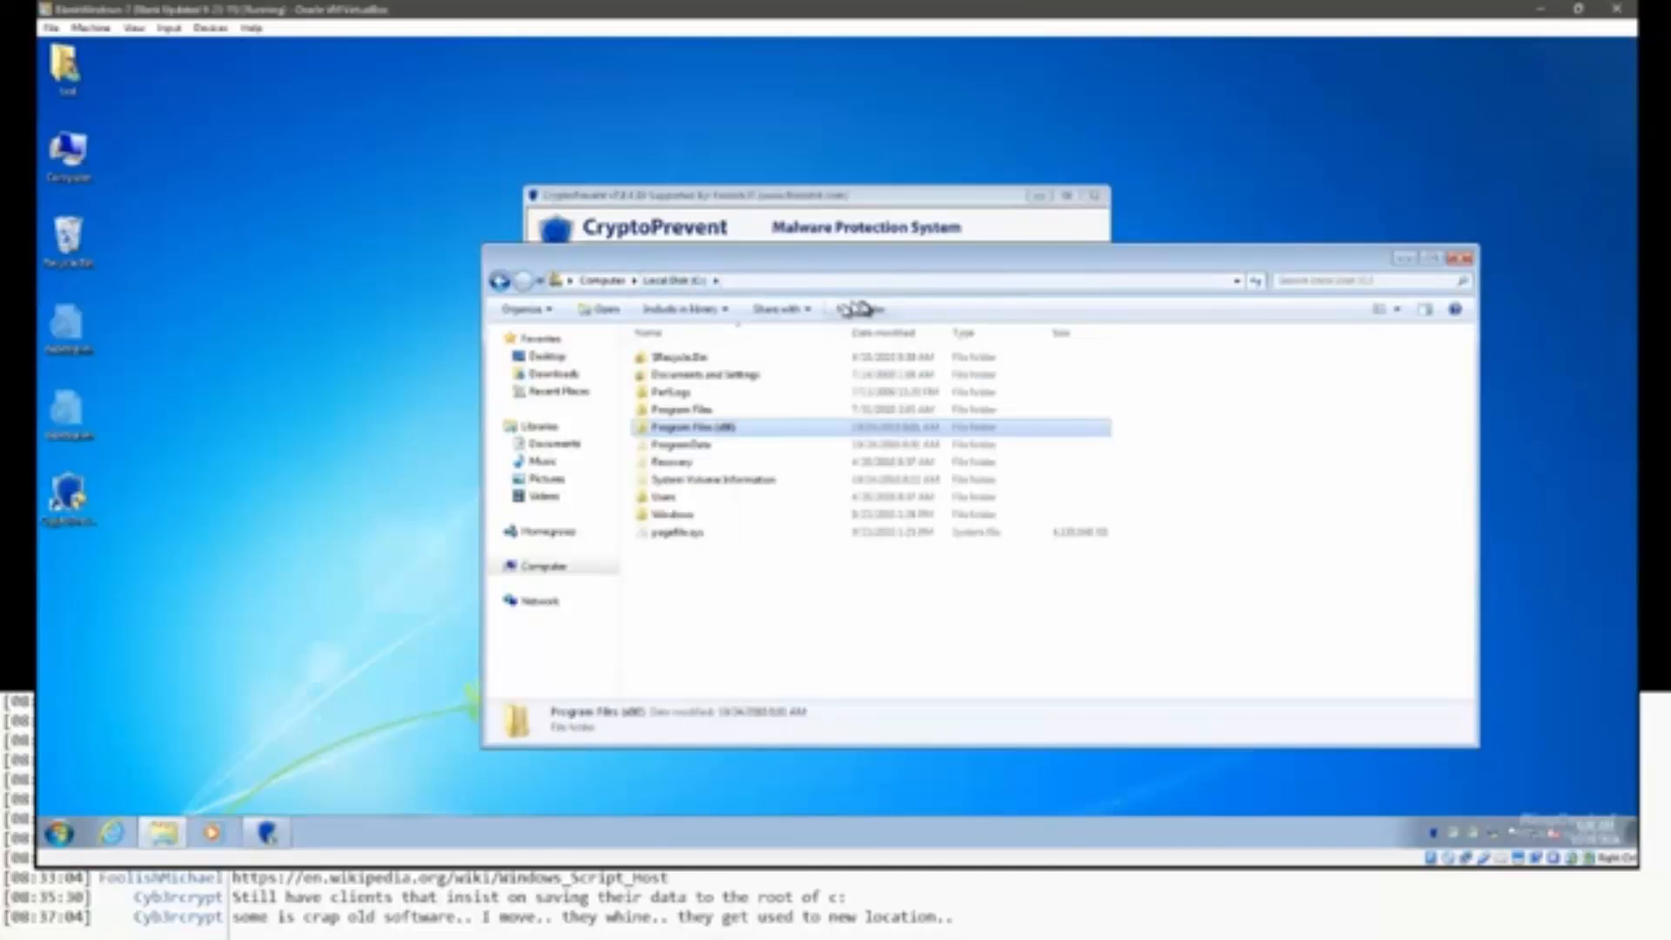
# Return to CryptoPrevent and compare the Prevent File Types settings with the FolderWatch settings.
pyautogui.click(922, 213)
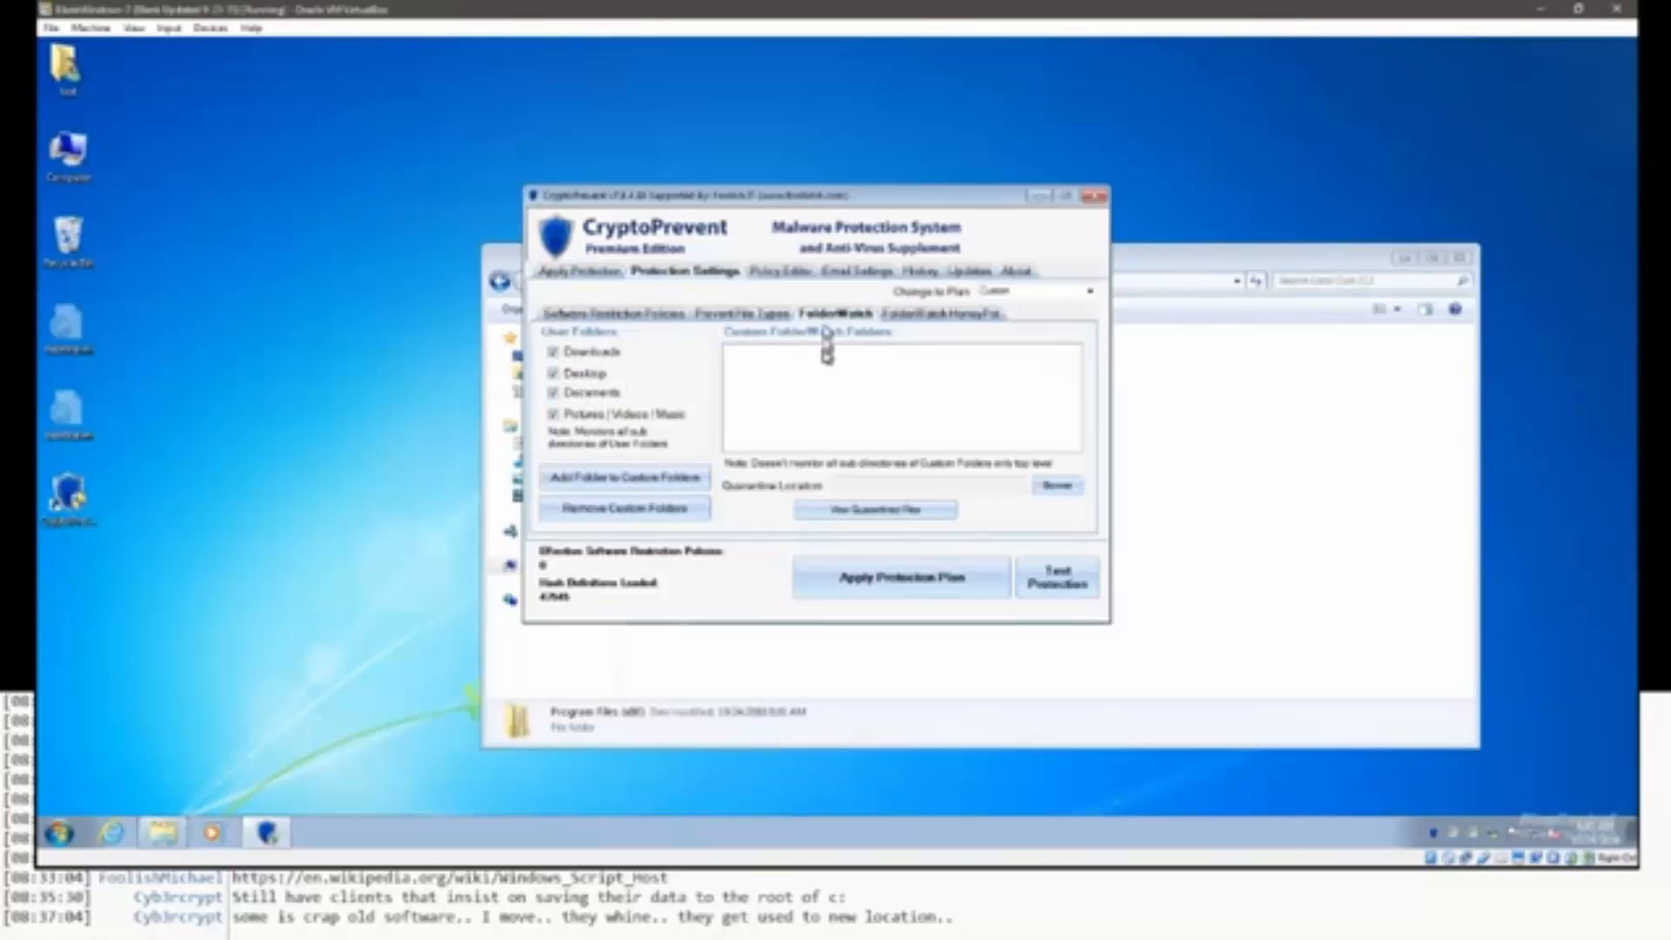
pyautogui.click(763, 310)
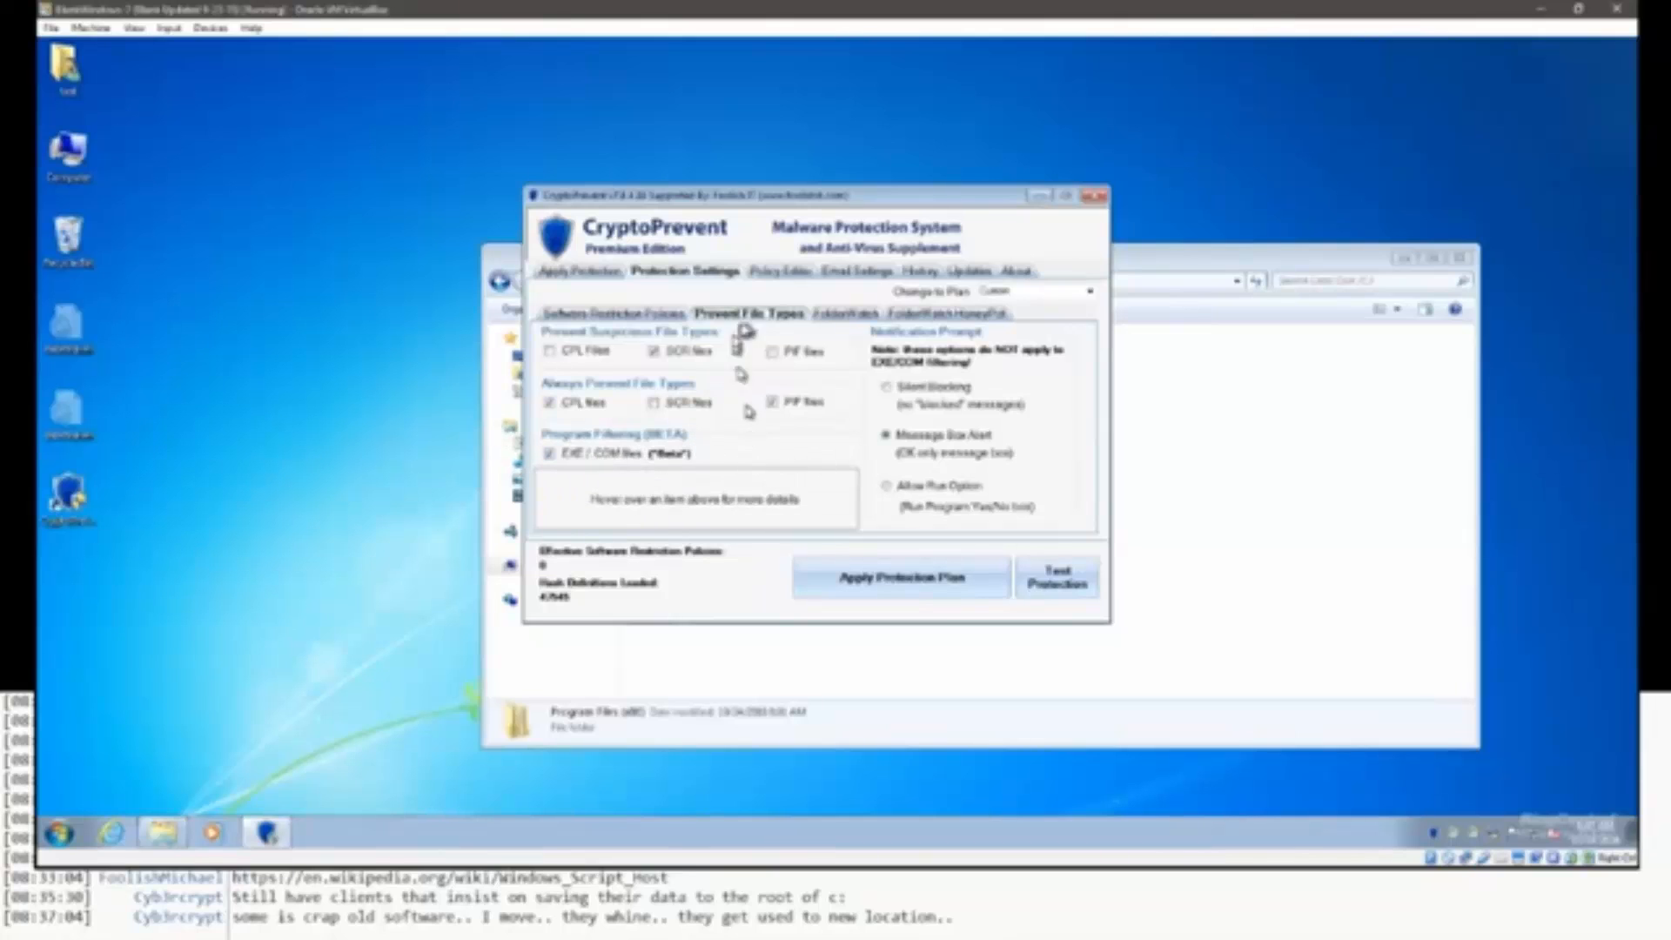
pyautogui.click(827, 312)
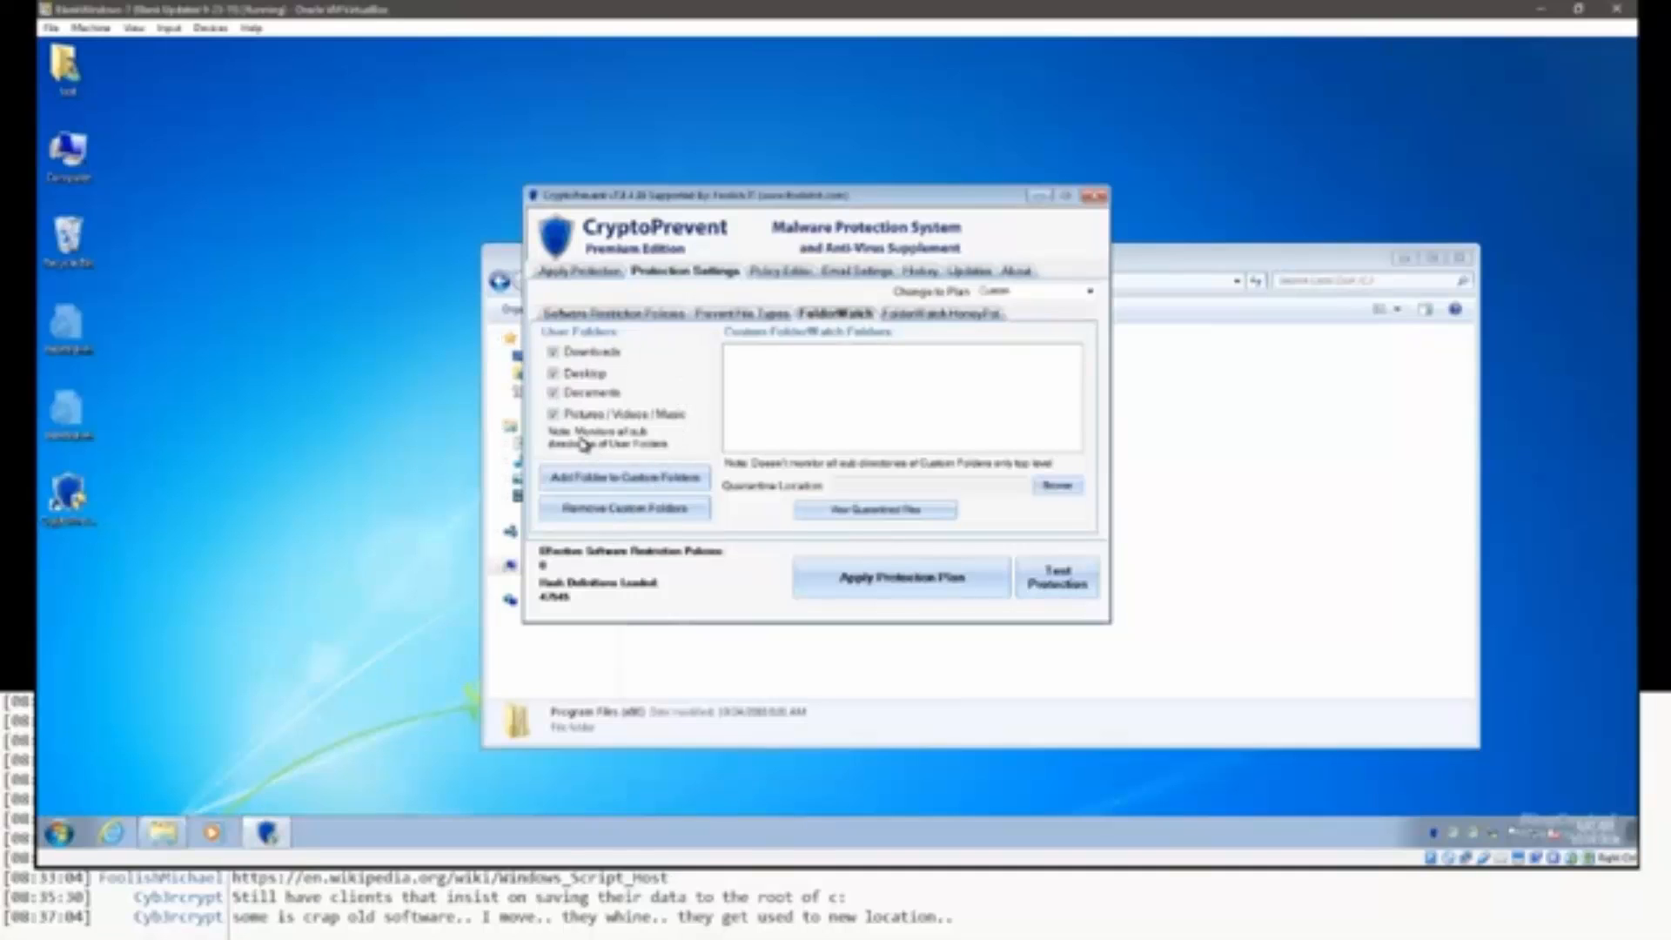
# Read the FolderWatch HoneyPot ransomware detection description and relate it to the folders monitored by FolderWatch.
pyautogui.click(918, 316)
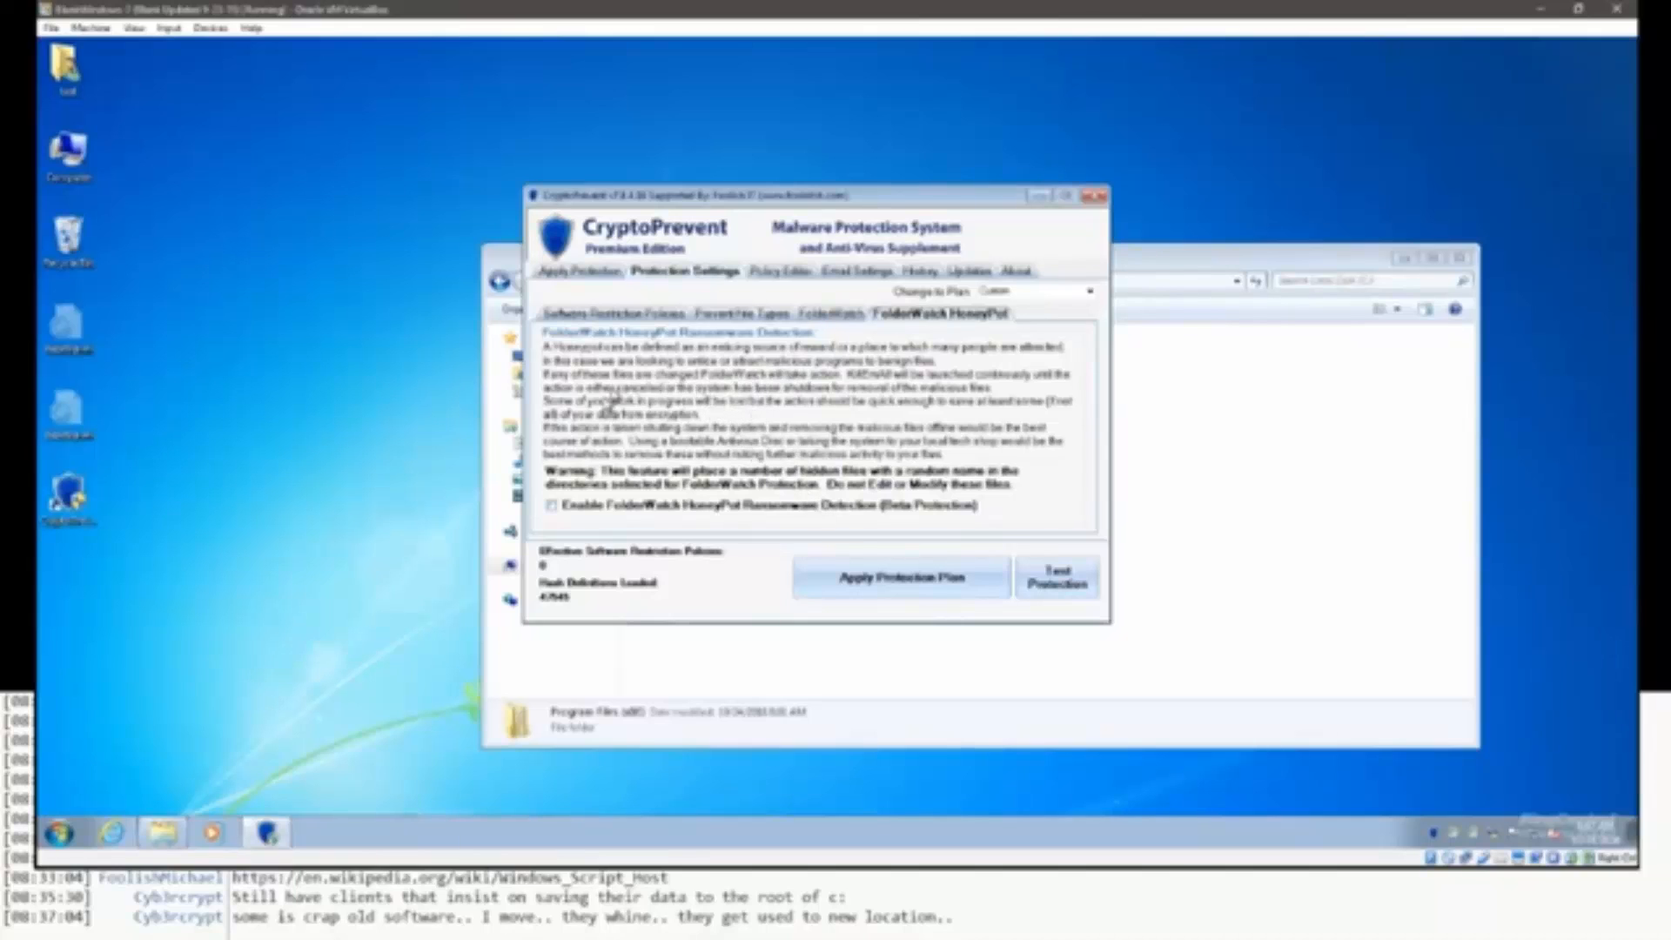
pyautogui.click(812, 315)
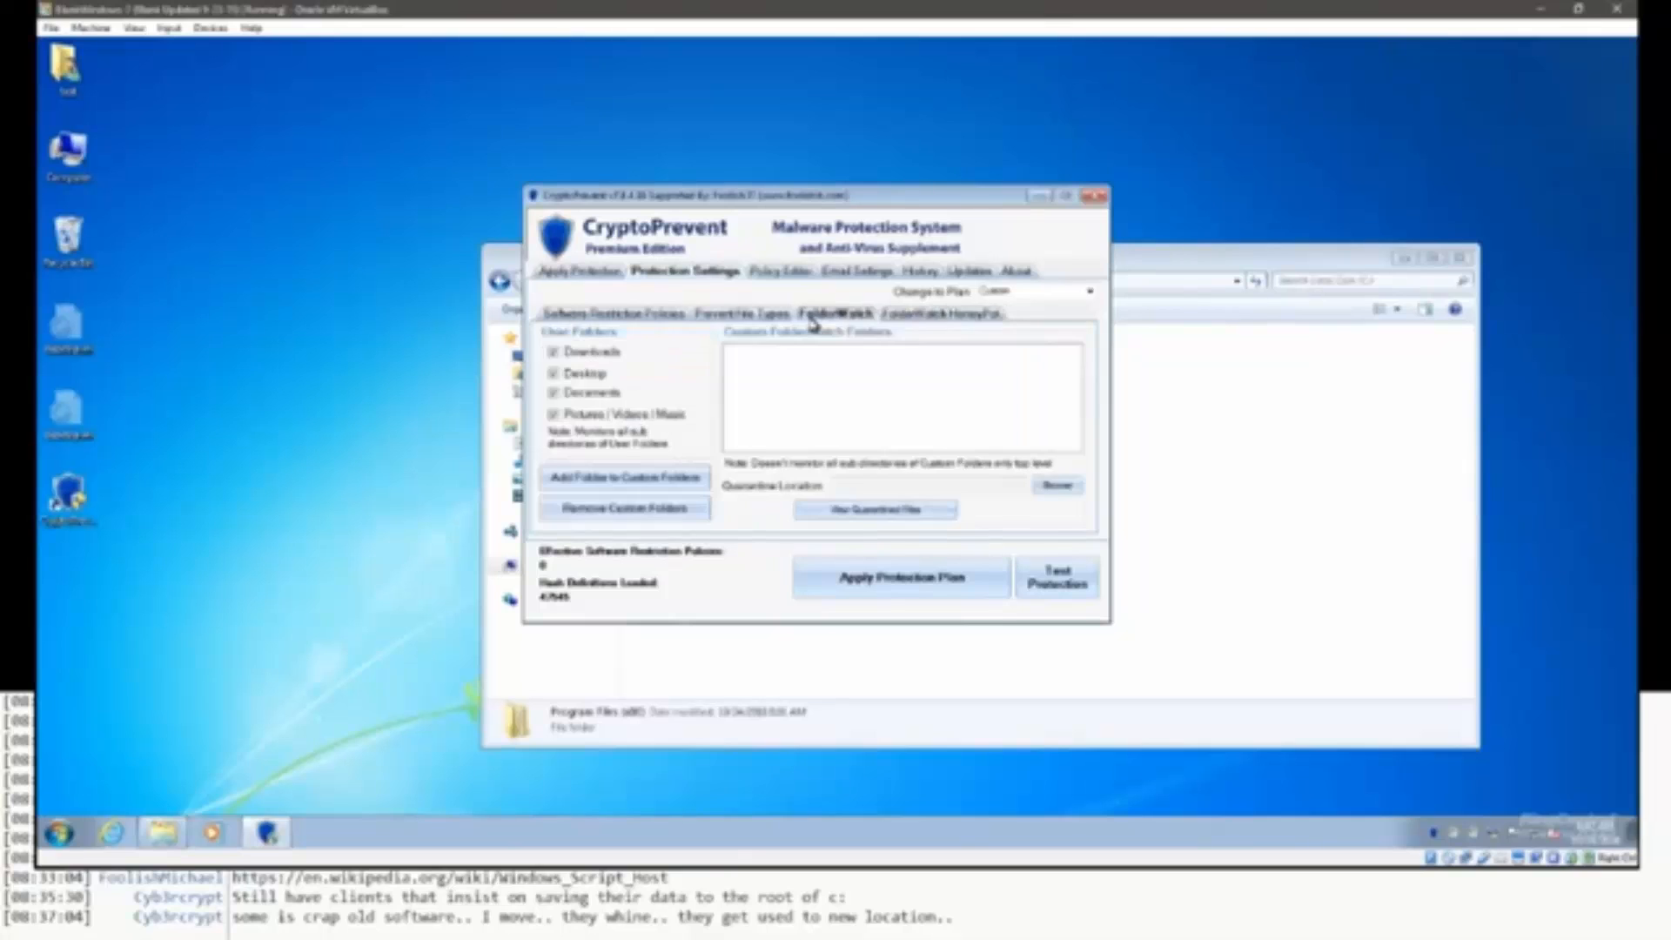
pyautogui.click(901, 313)
pyautogui.click(857, 316)
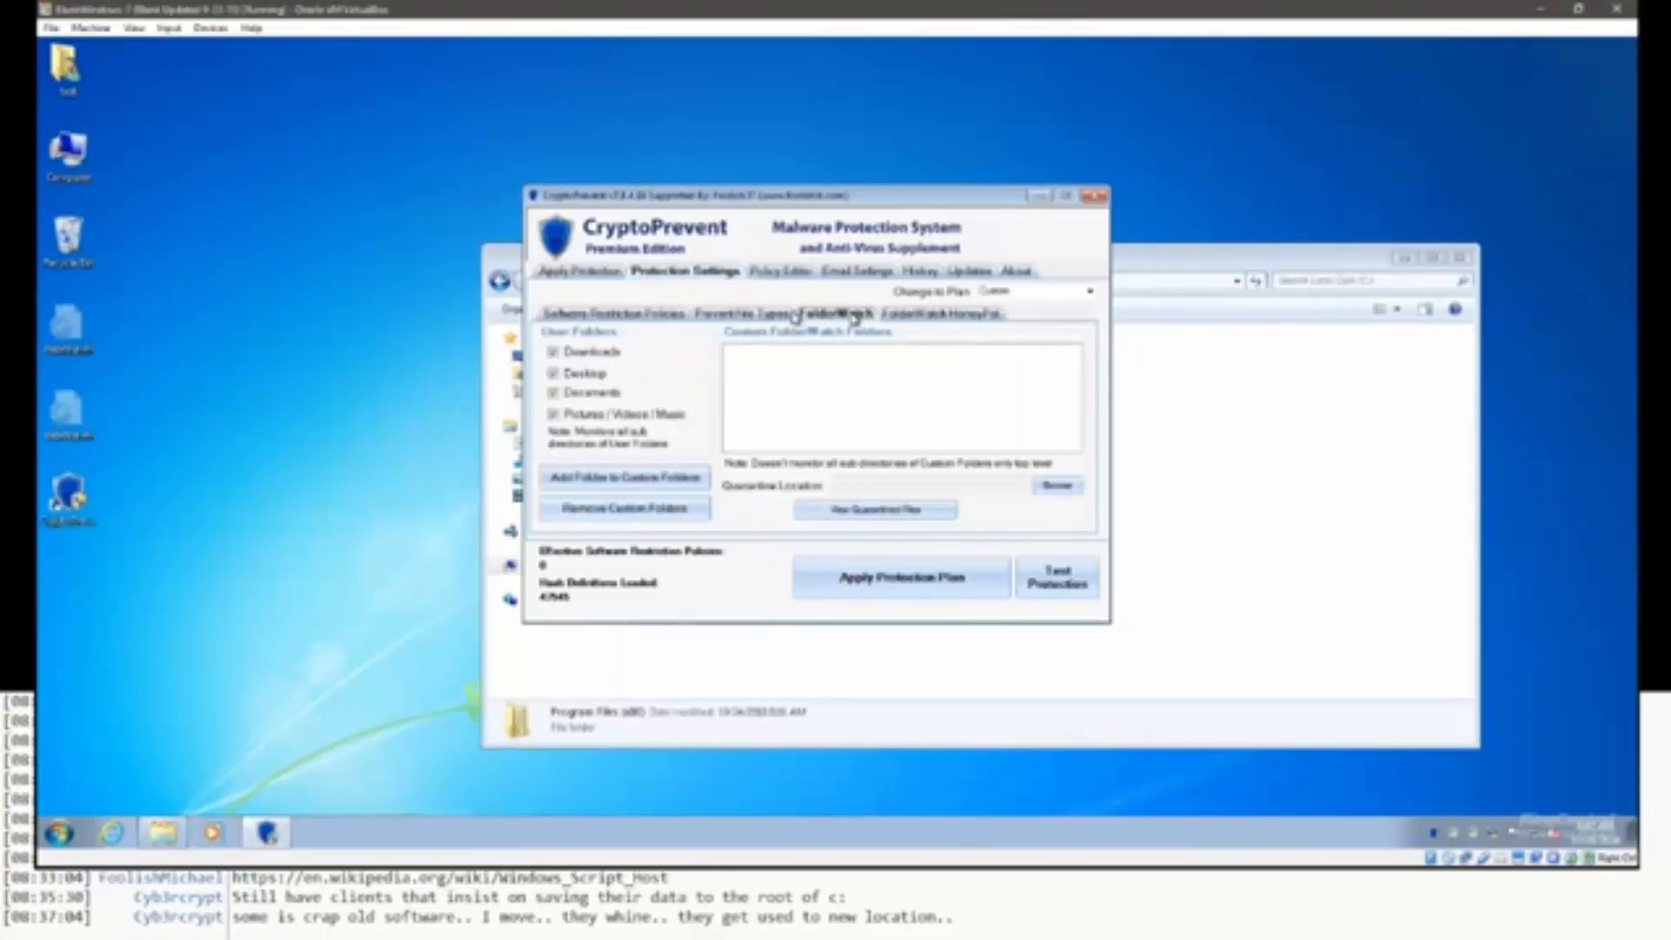
# Review the real-time Folder Watch active protection option, revisit the HoneyPot settings and finish on the FolderWatch settings.
pyautogui.click(600, 274)
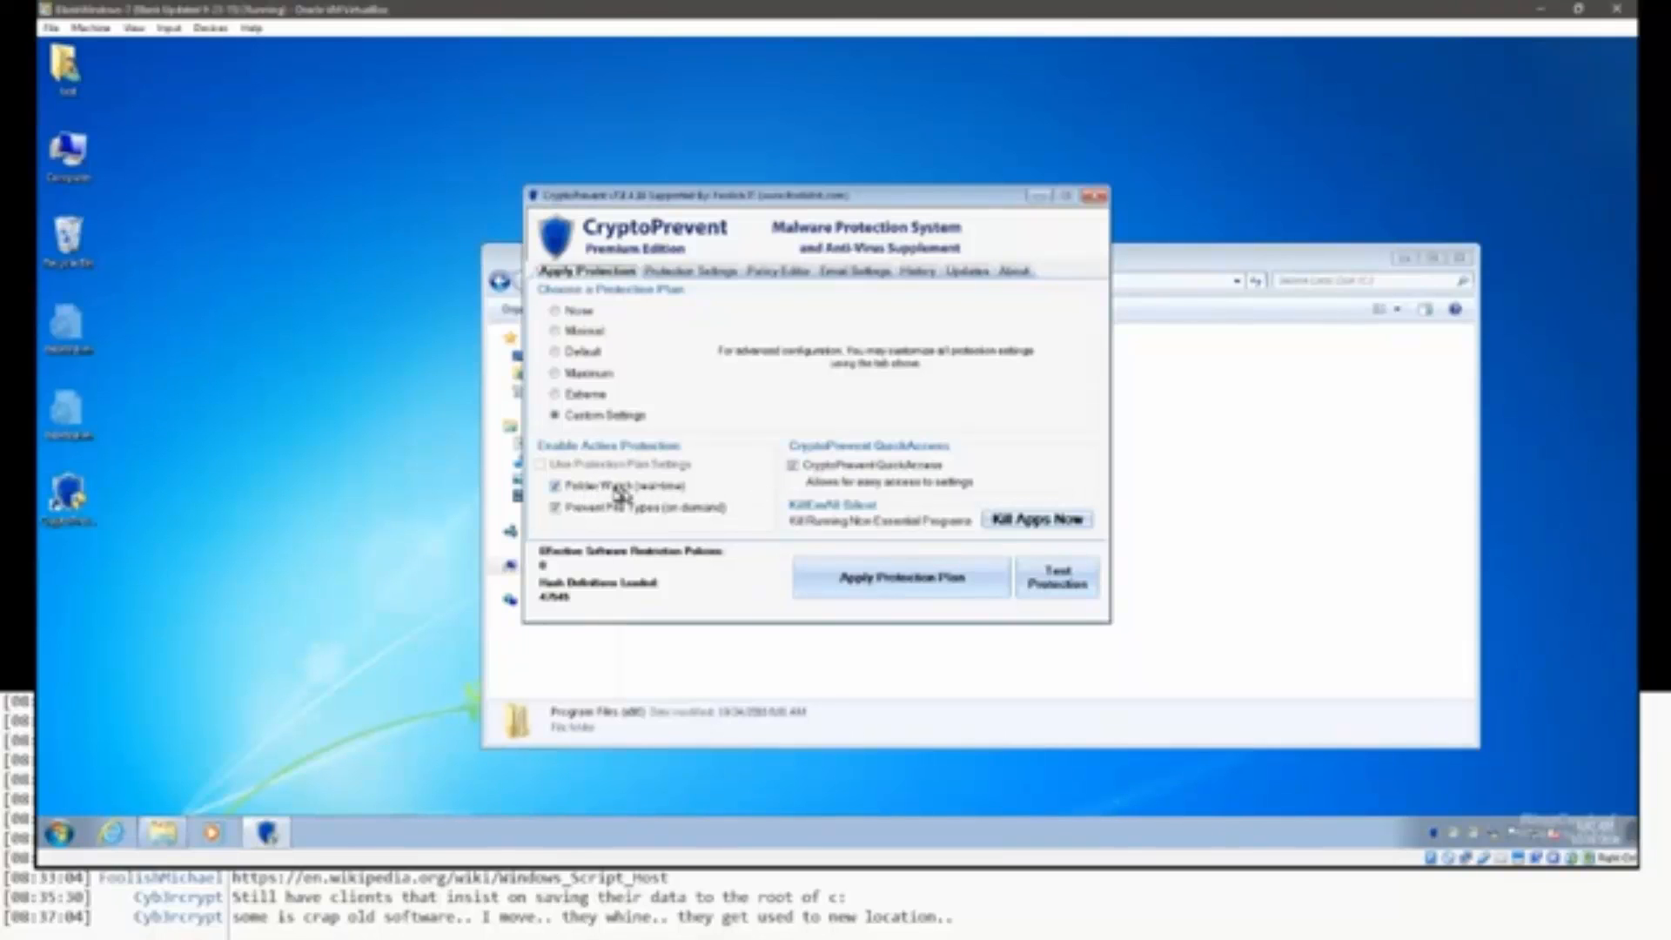
pyautogui.click(706, 273)
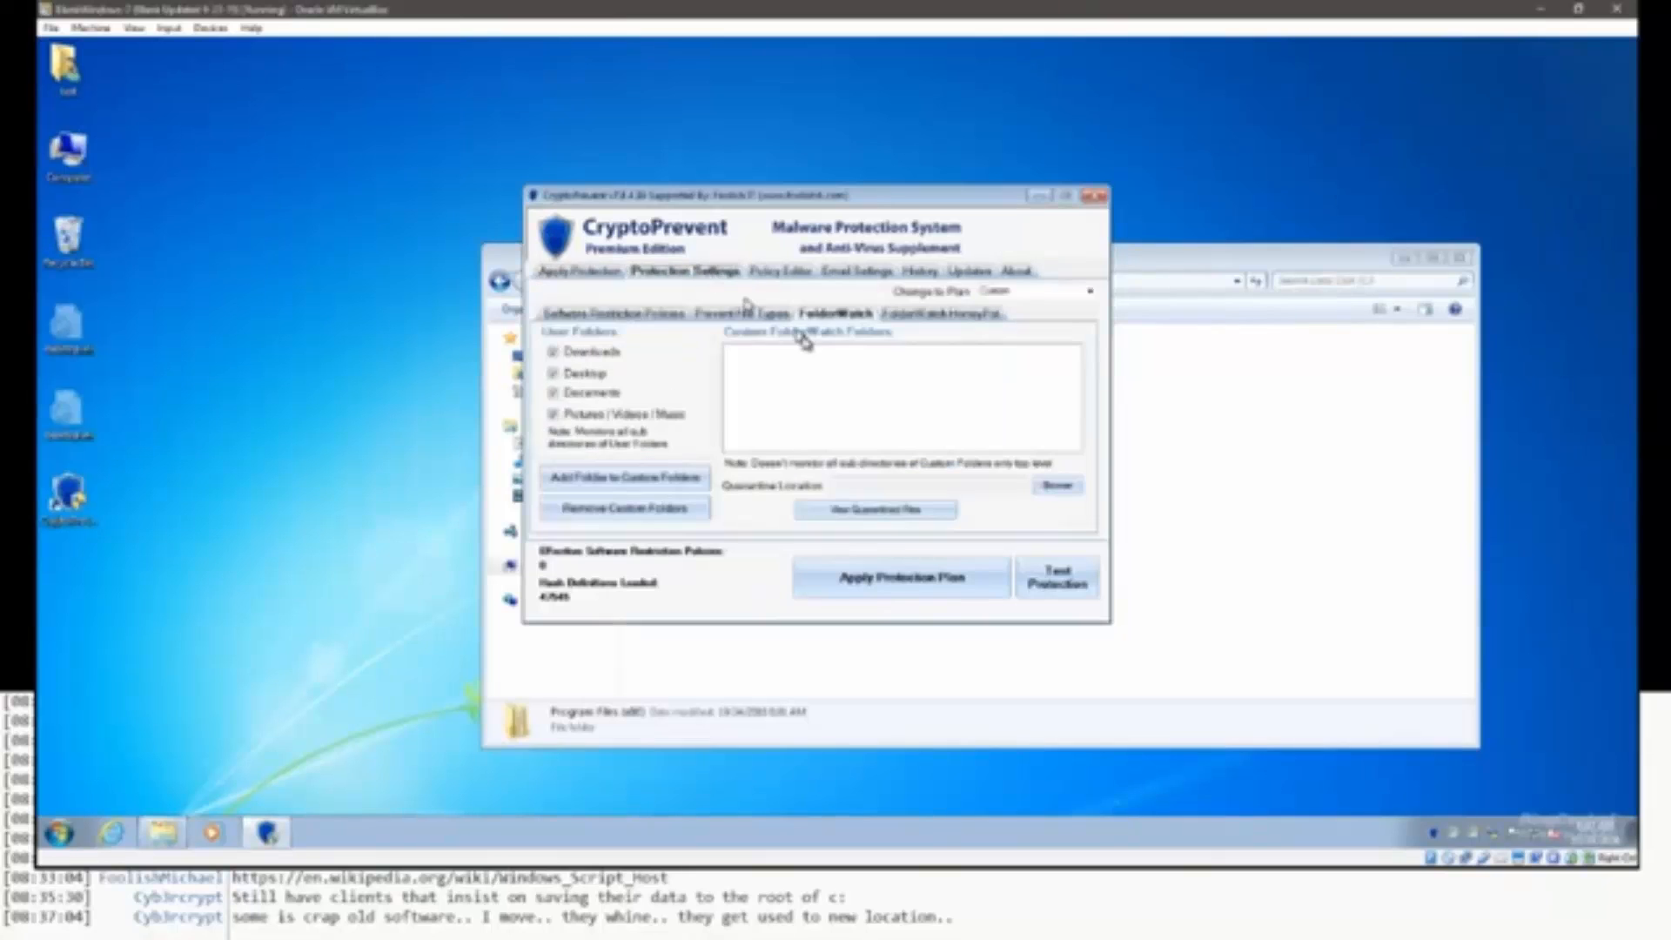
pyautogui.click(890, 315)
pyautogui.click(826, 316)
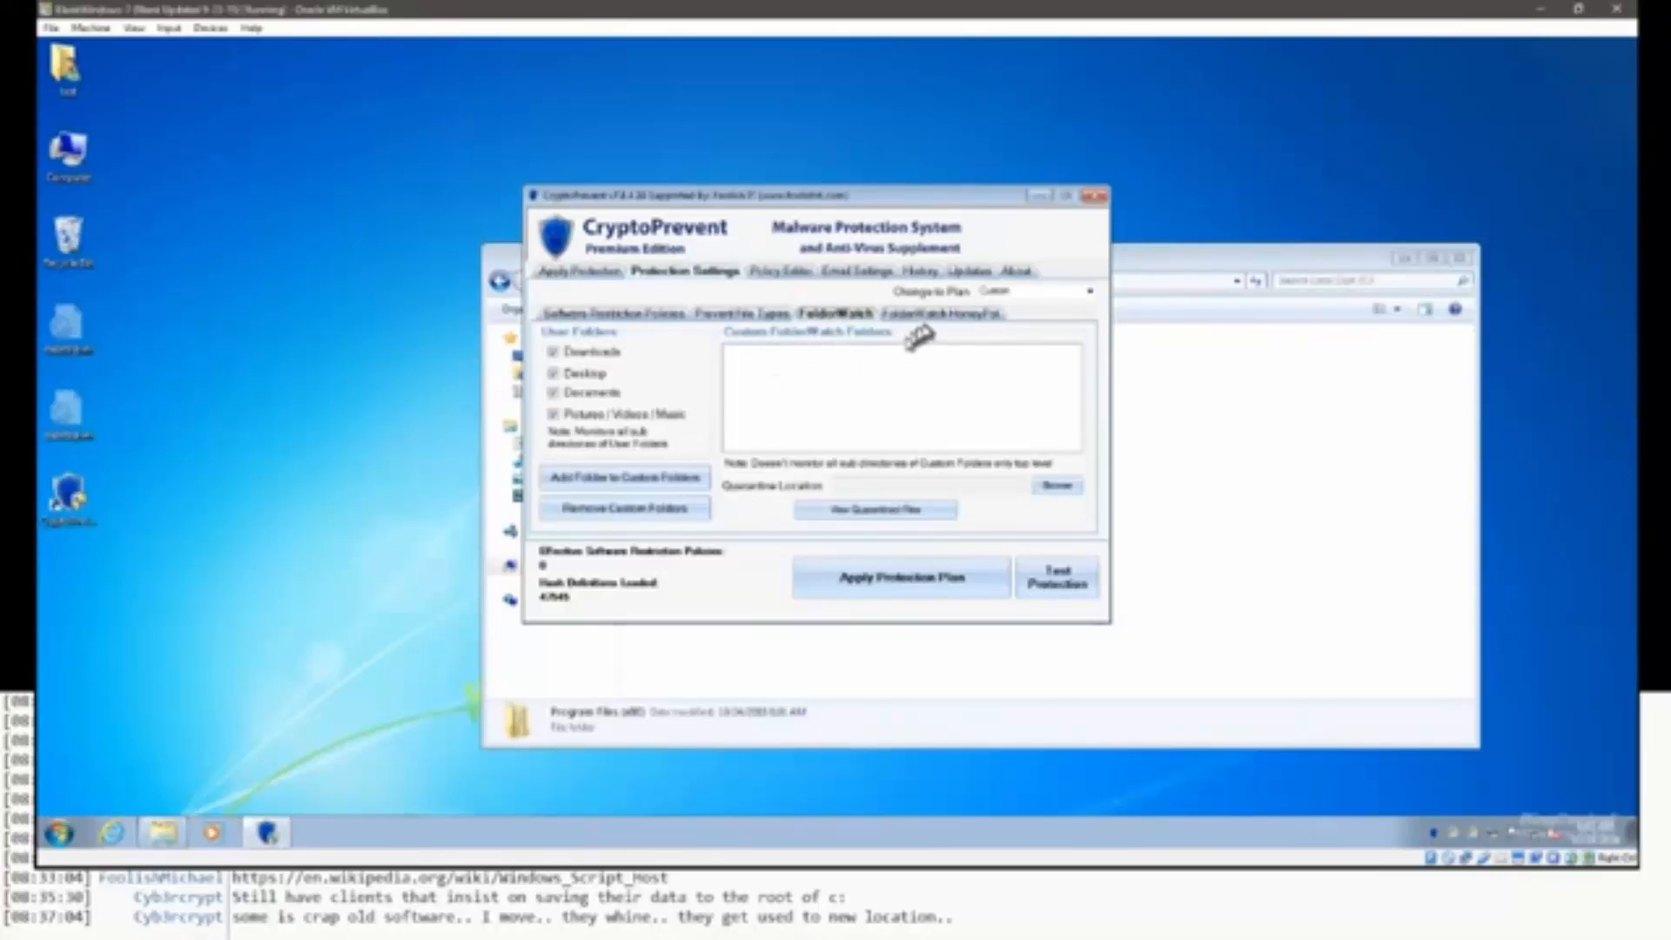
# Review the FolderWatch HoneyPot ransomware detection description alongside the user and custom folders in the FolderWatch settings.
pyautogui.click(935, 318)
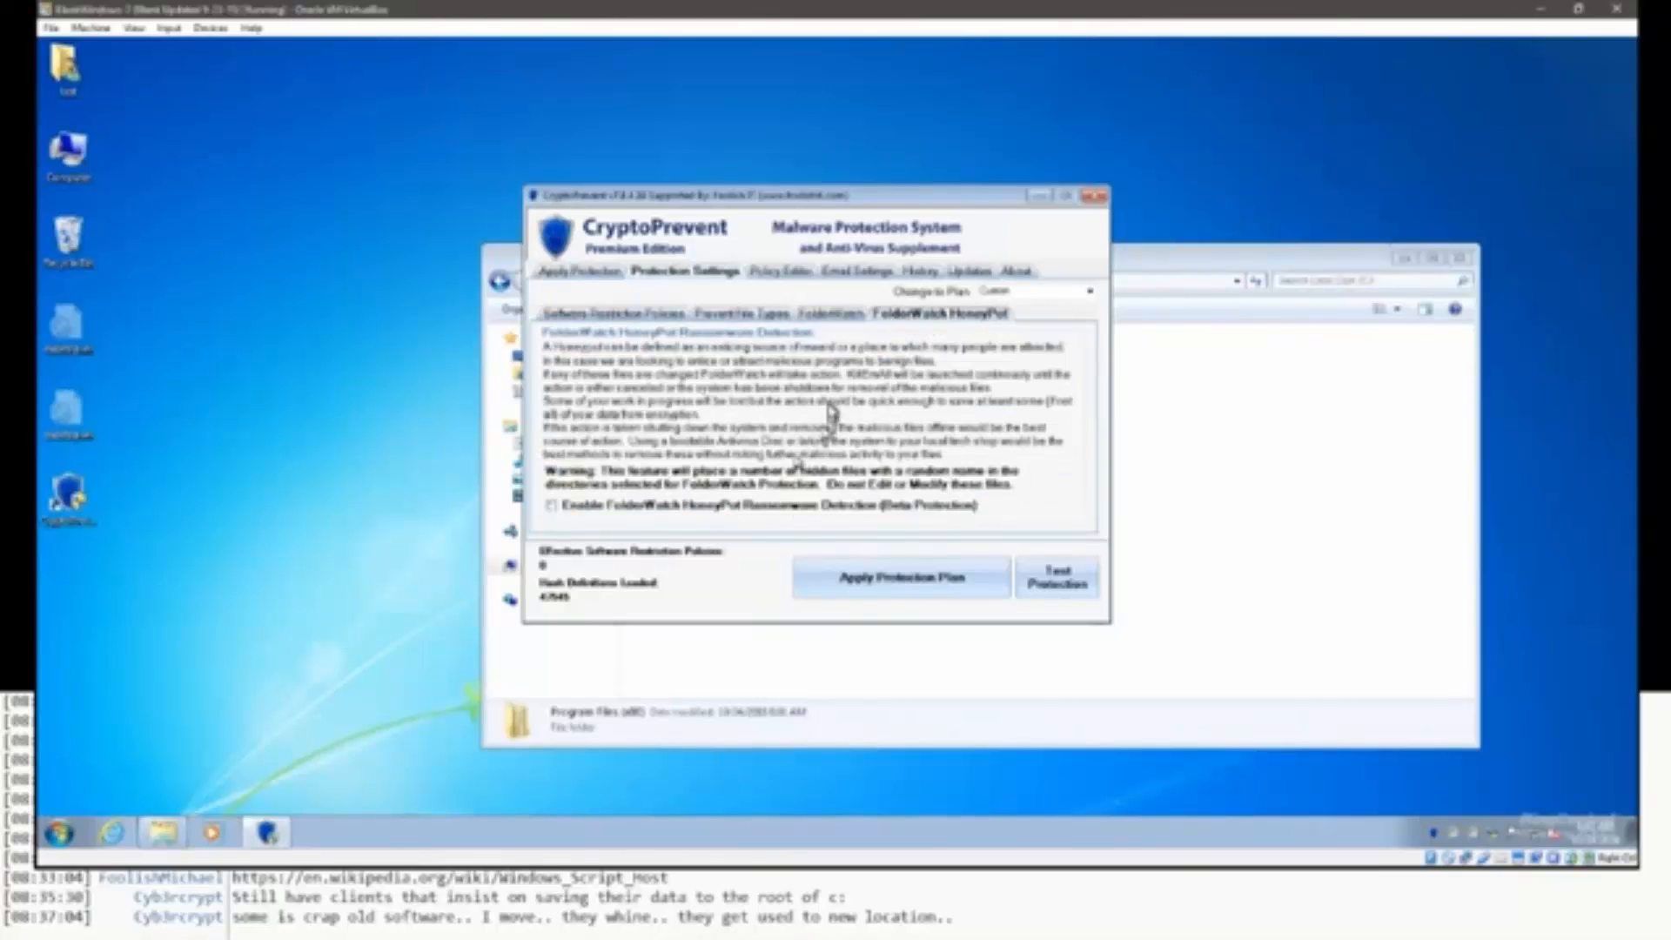
pyautogui.click(830, 314)
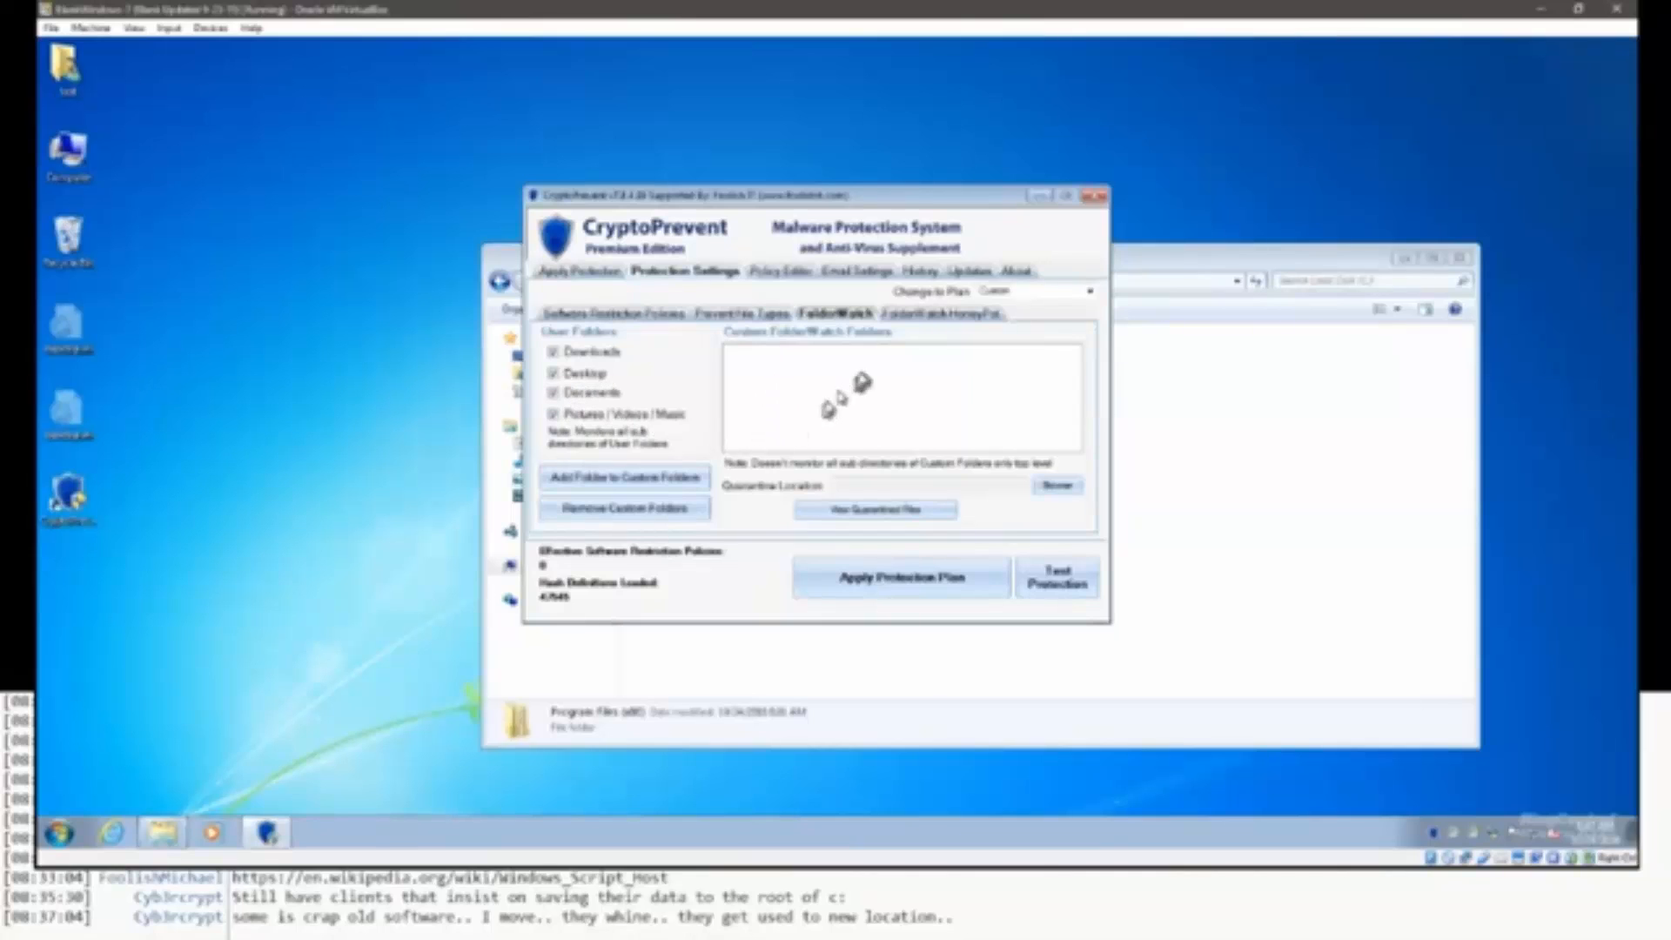
pyautogui.click(910, 316)
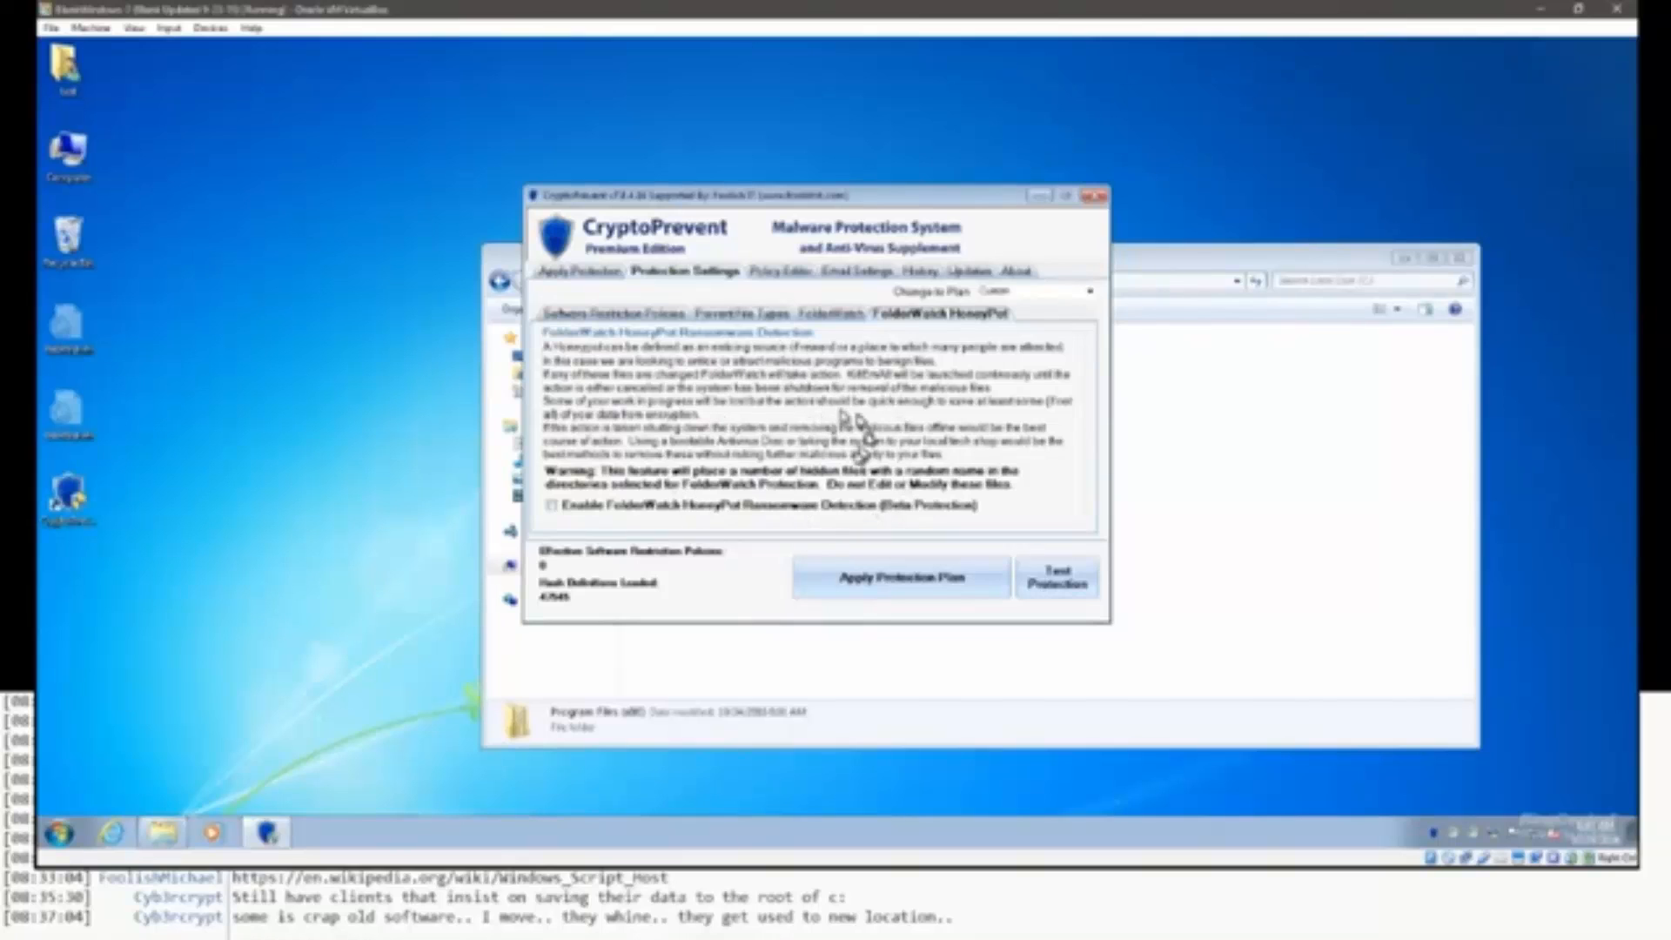
pyautogui.click(840, 315)
pyautogui.click(927, 314)
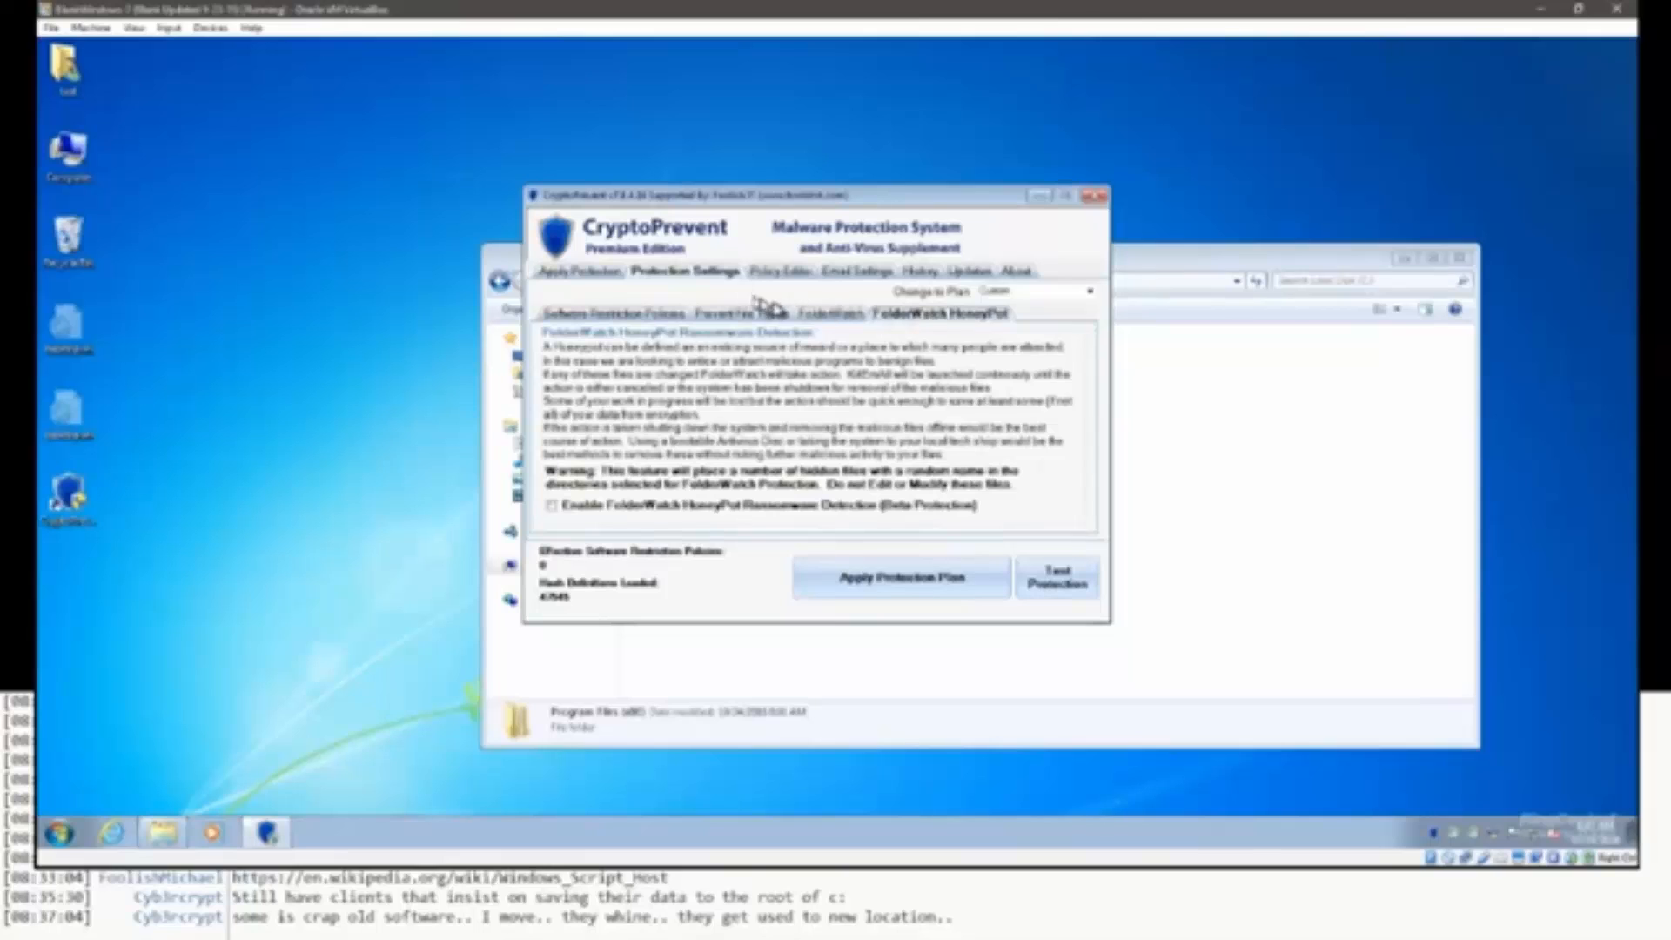
pyautogui.click(813, 320)
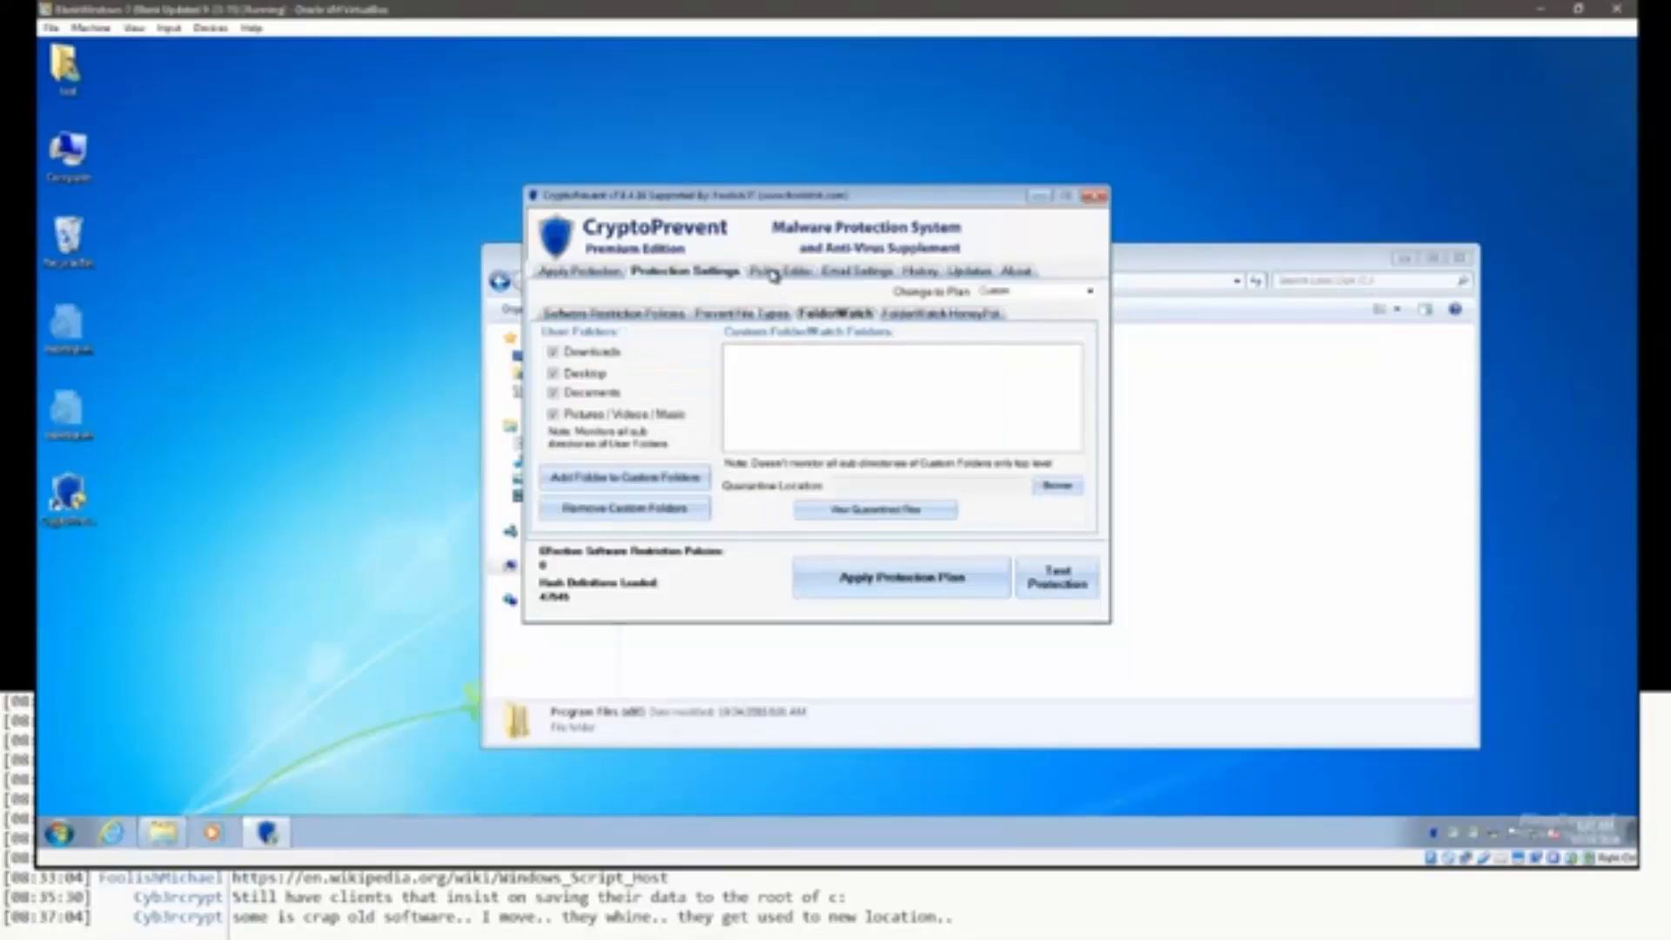
# Examine the whitelist and blacklist policies in the Policy Editor, including the option to whitelist executables currently in all blocked locations.
pyautogui.click(774, 273)
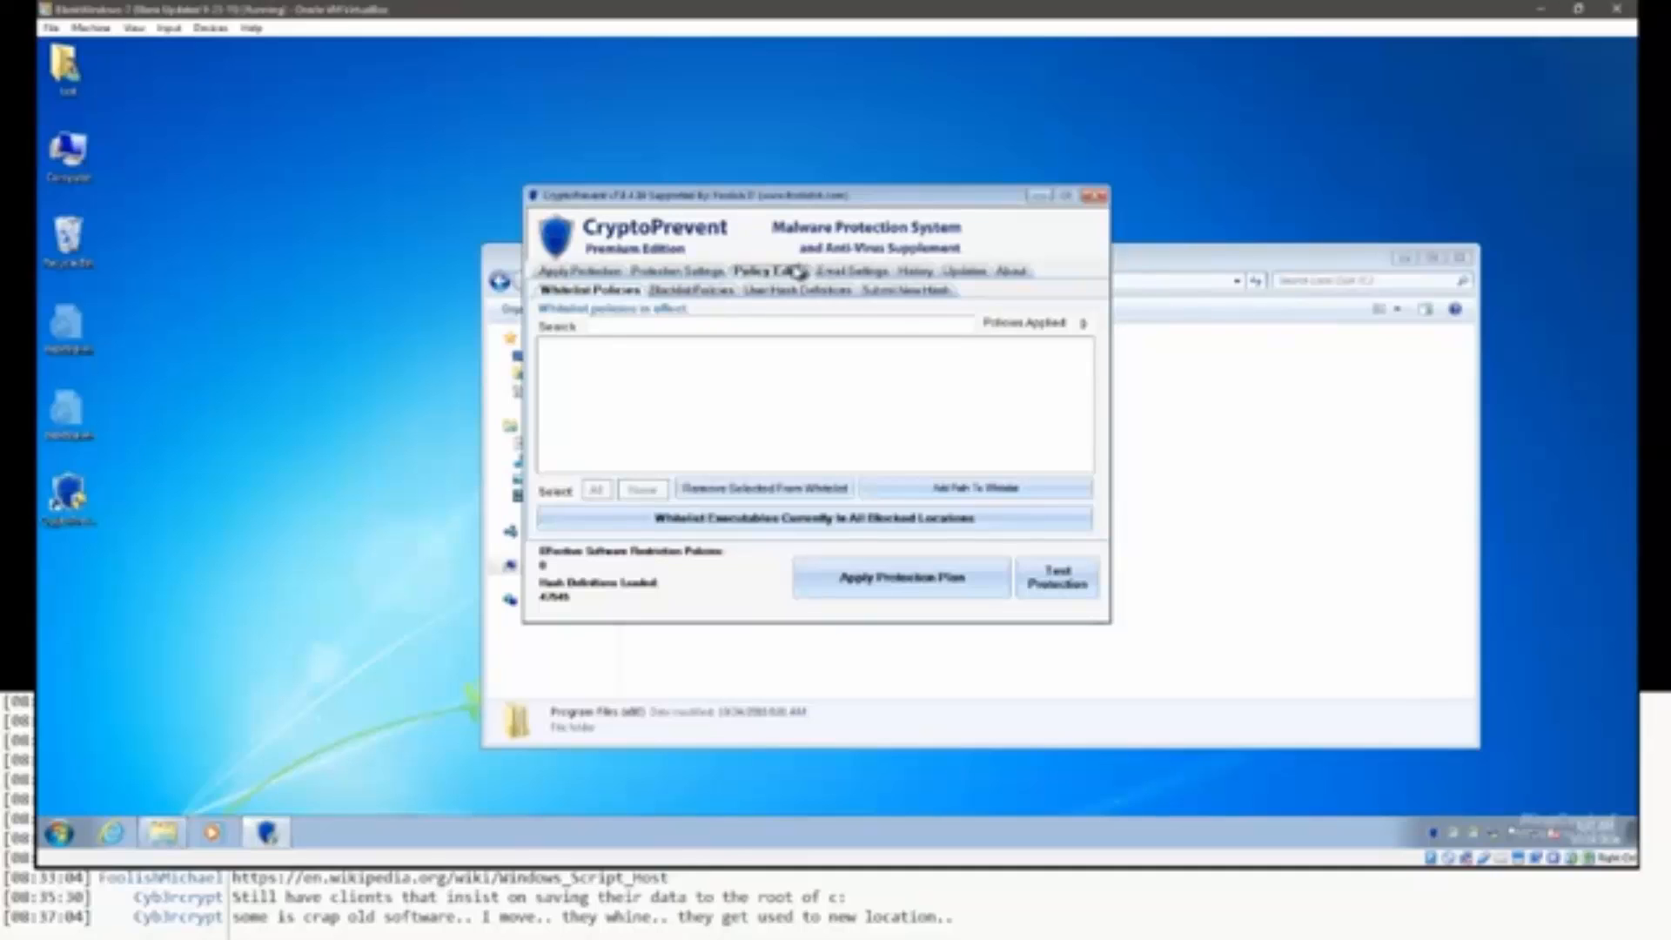
pyautogui.click(621, 293)
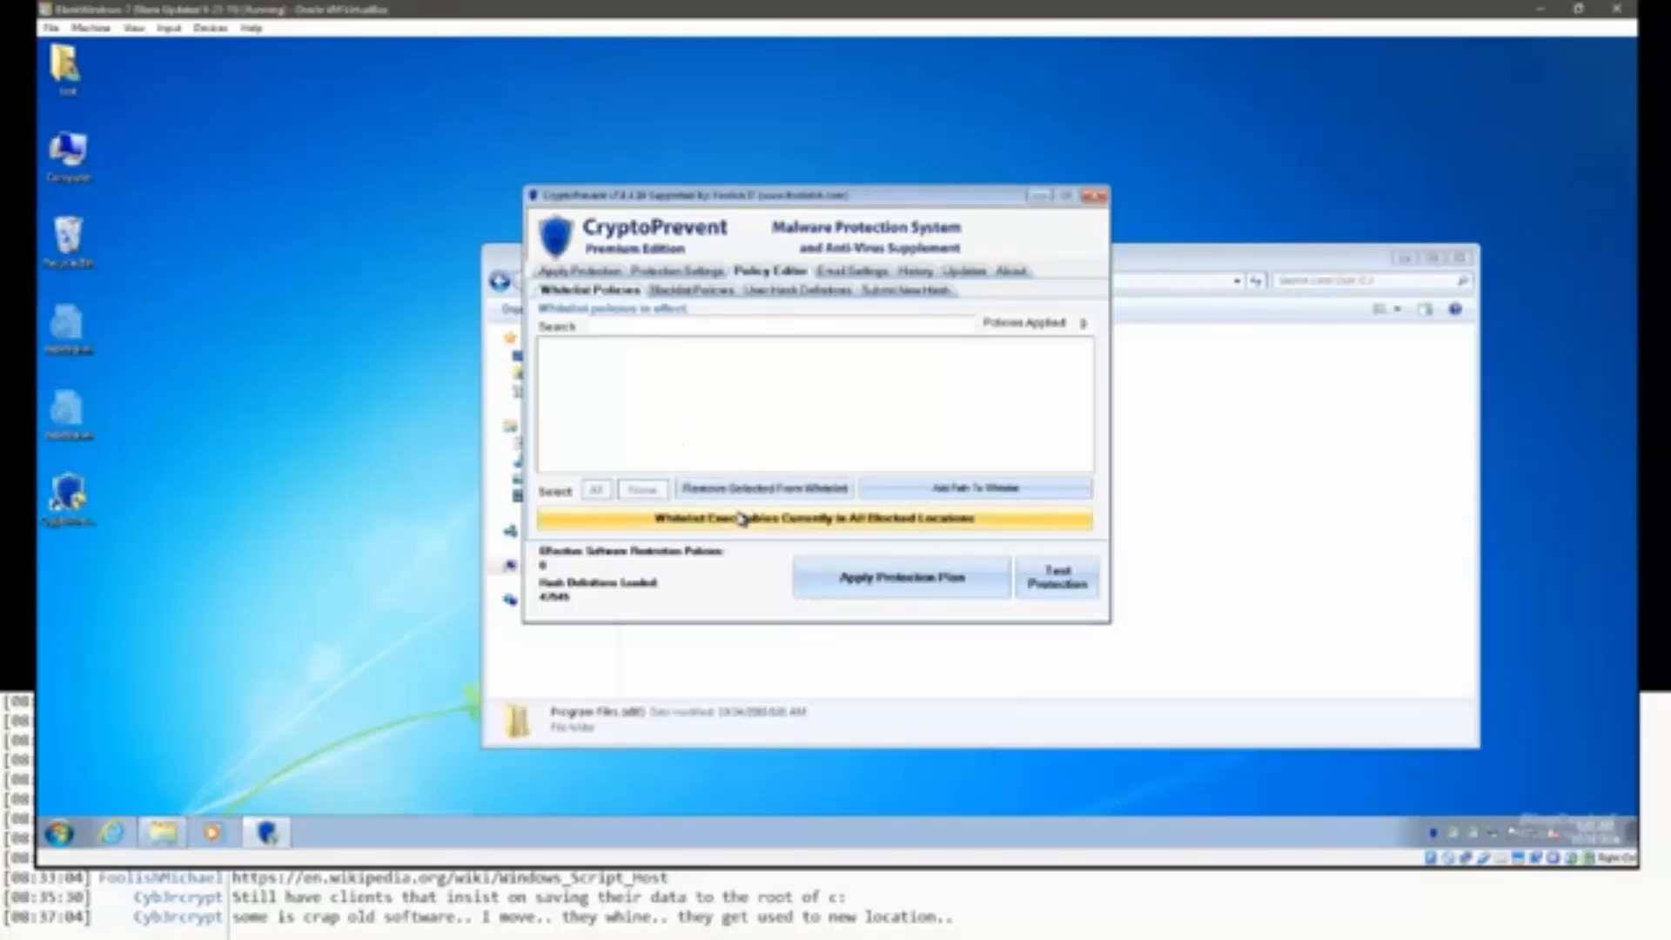
pyautogui.click(688, 292)
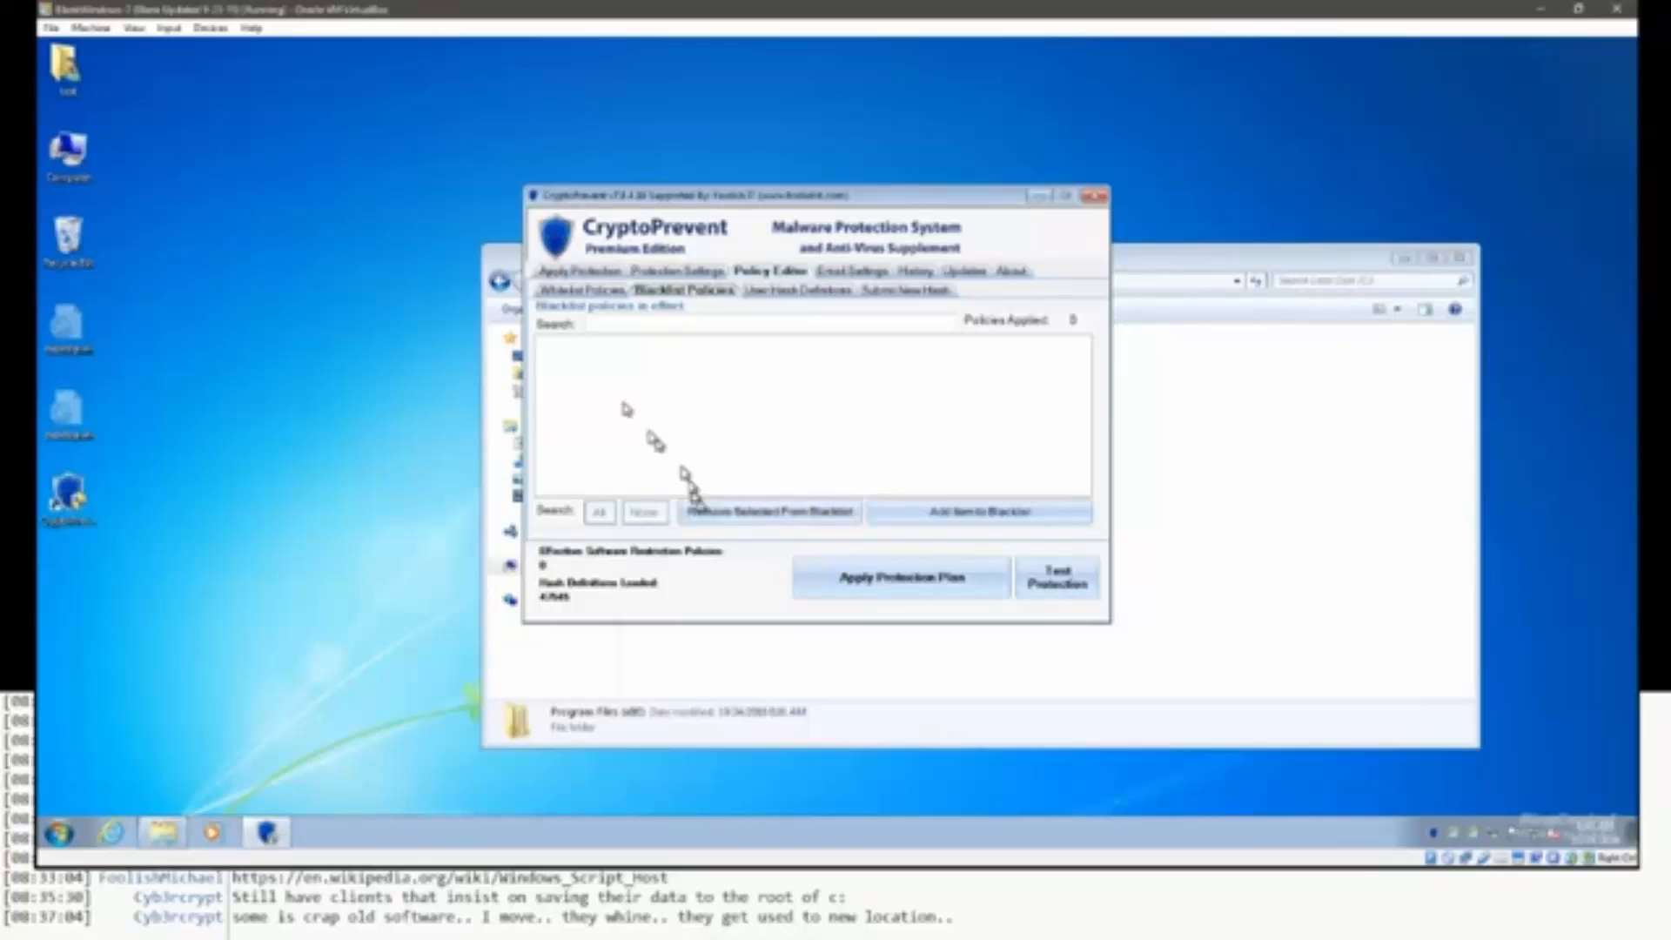
pyautogui.click(582, 291)
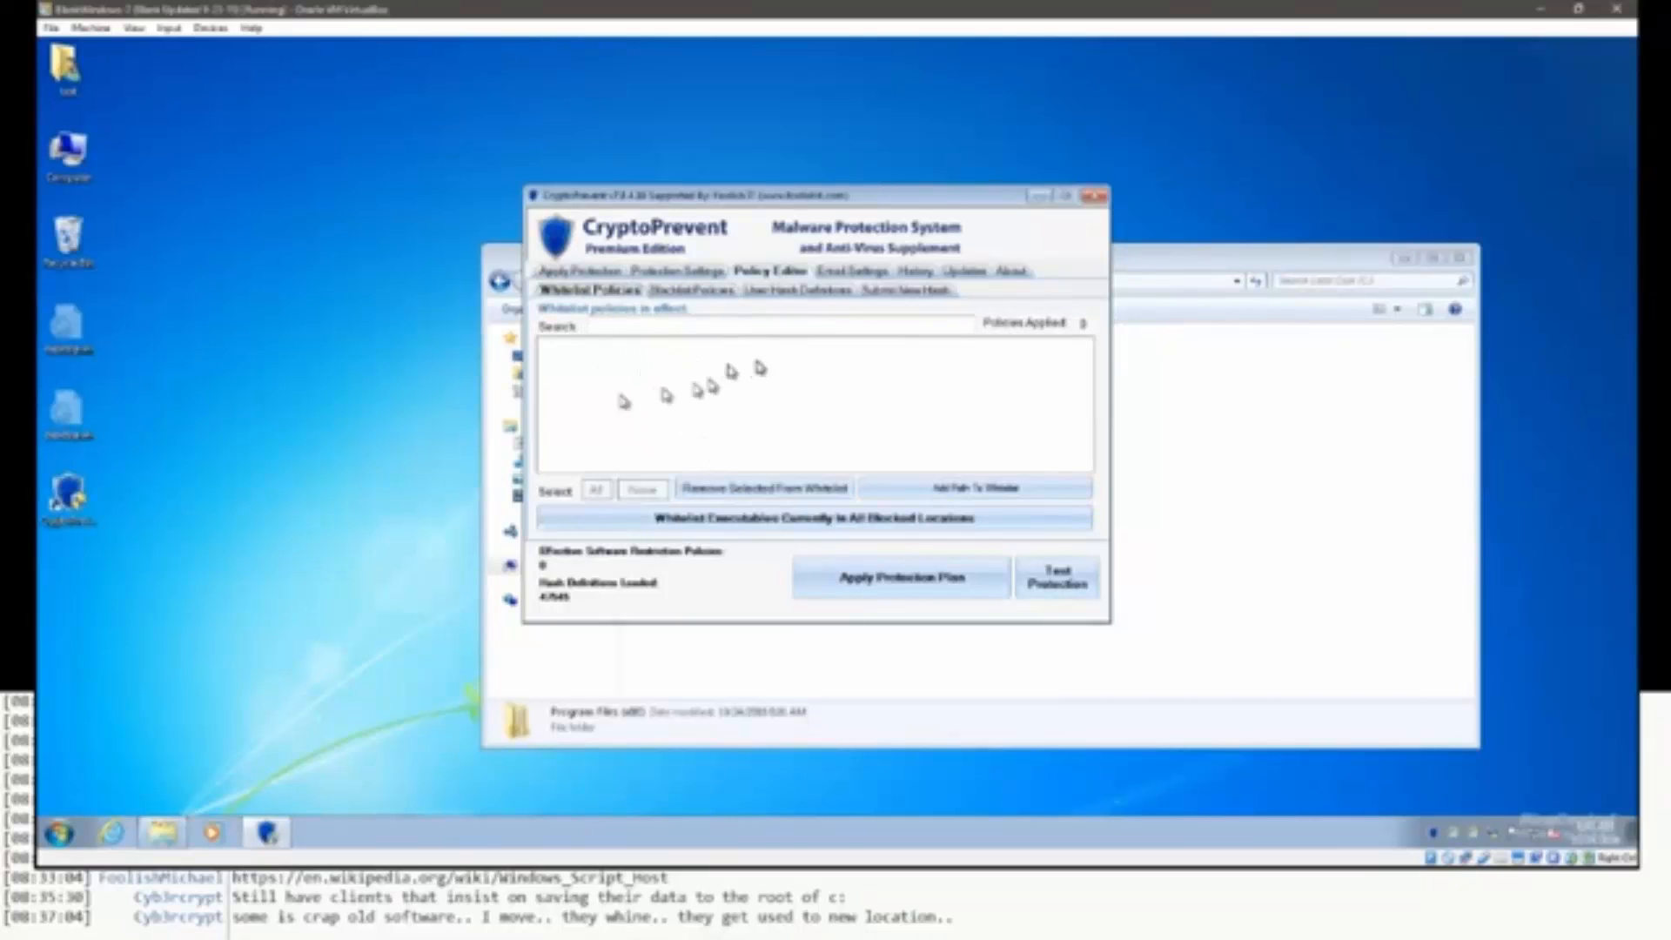
pyautogui.click(673, 293)
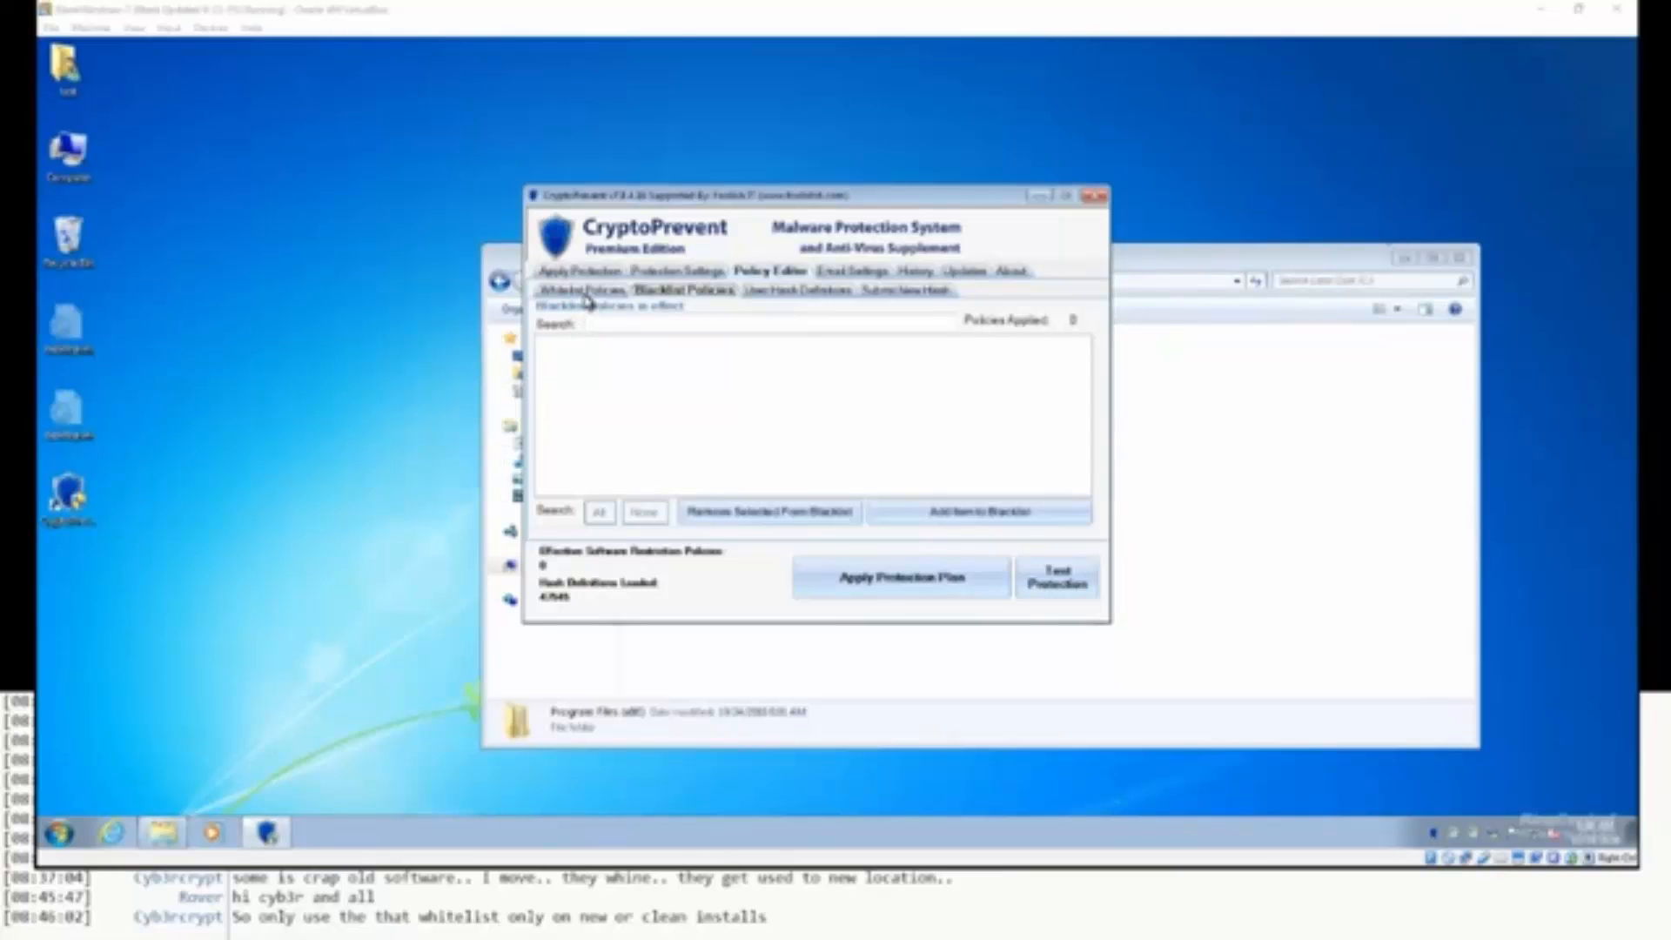
pyautogui.click(588, 298)
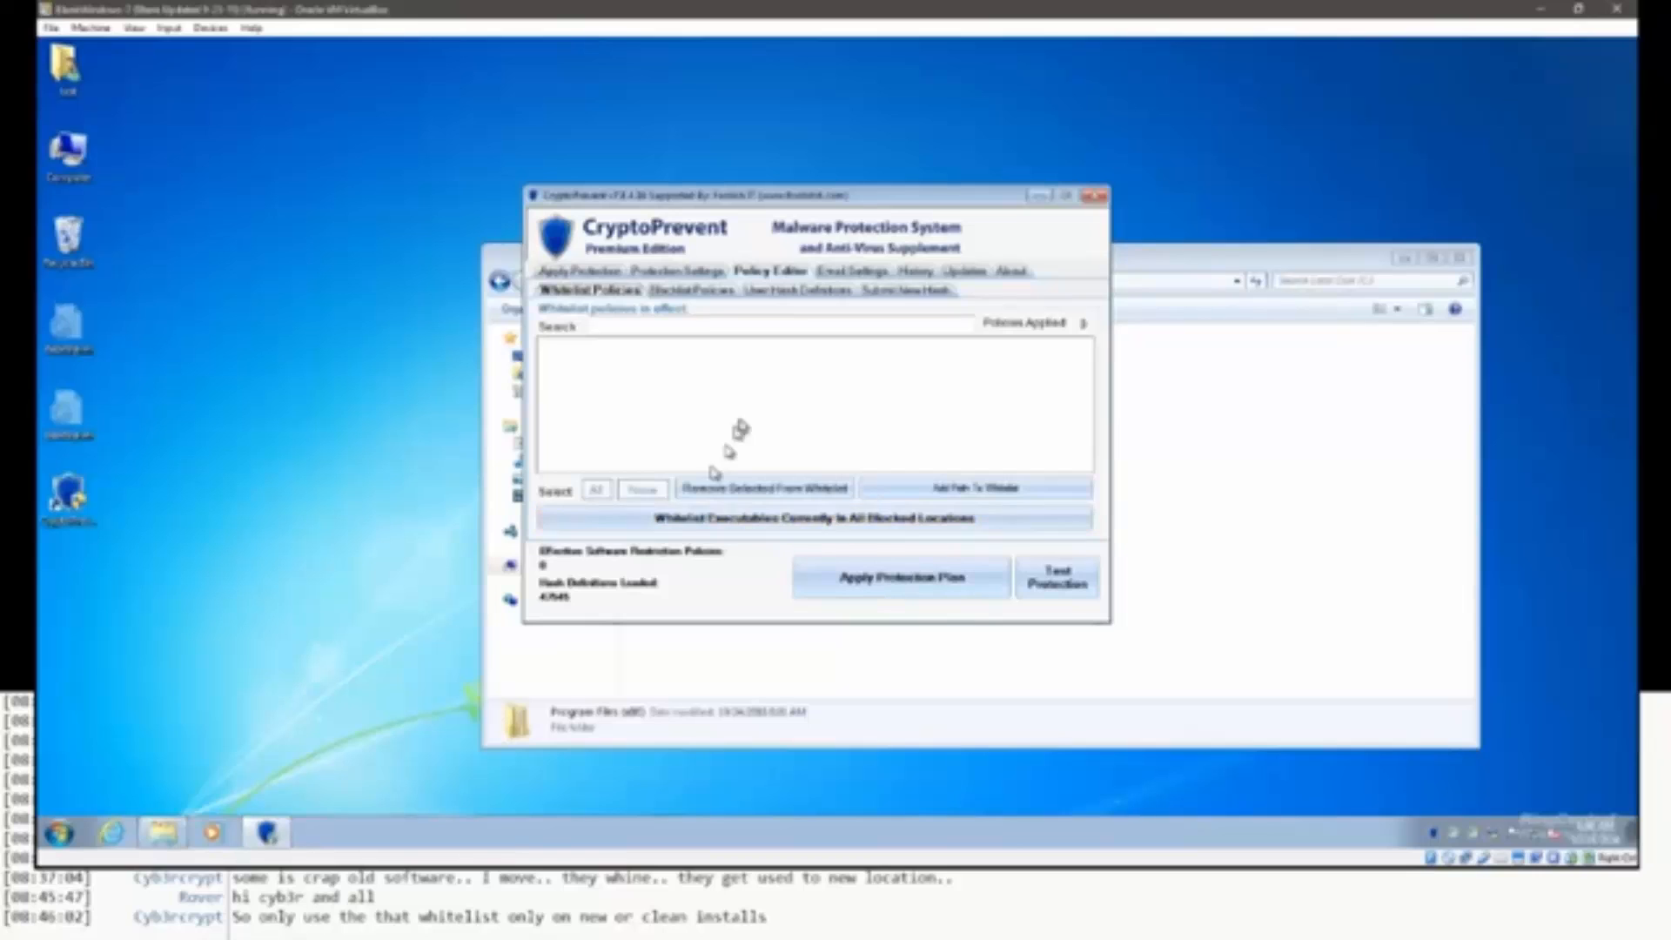
pyautogui.click(696, 293)
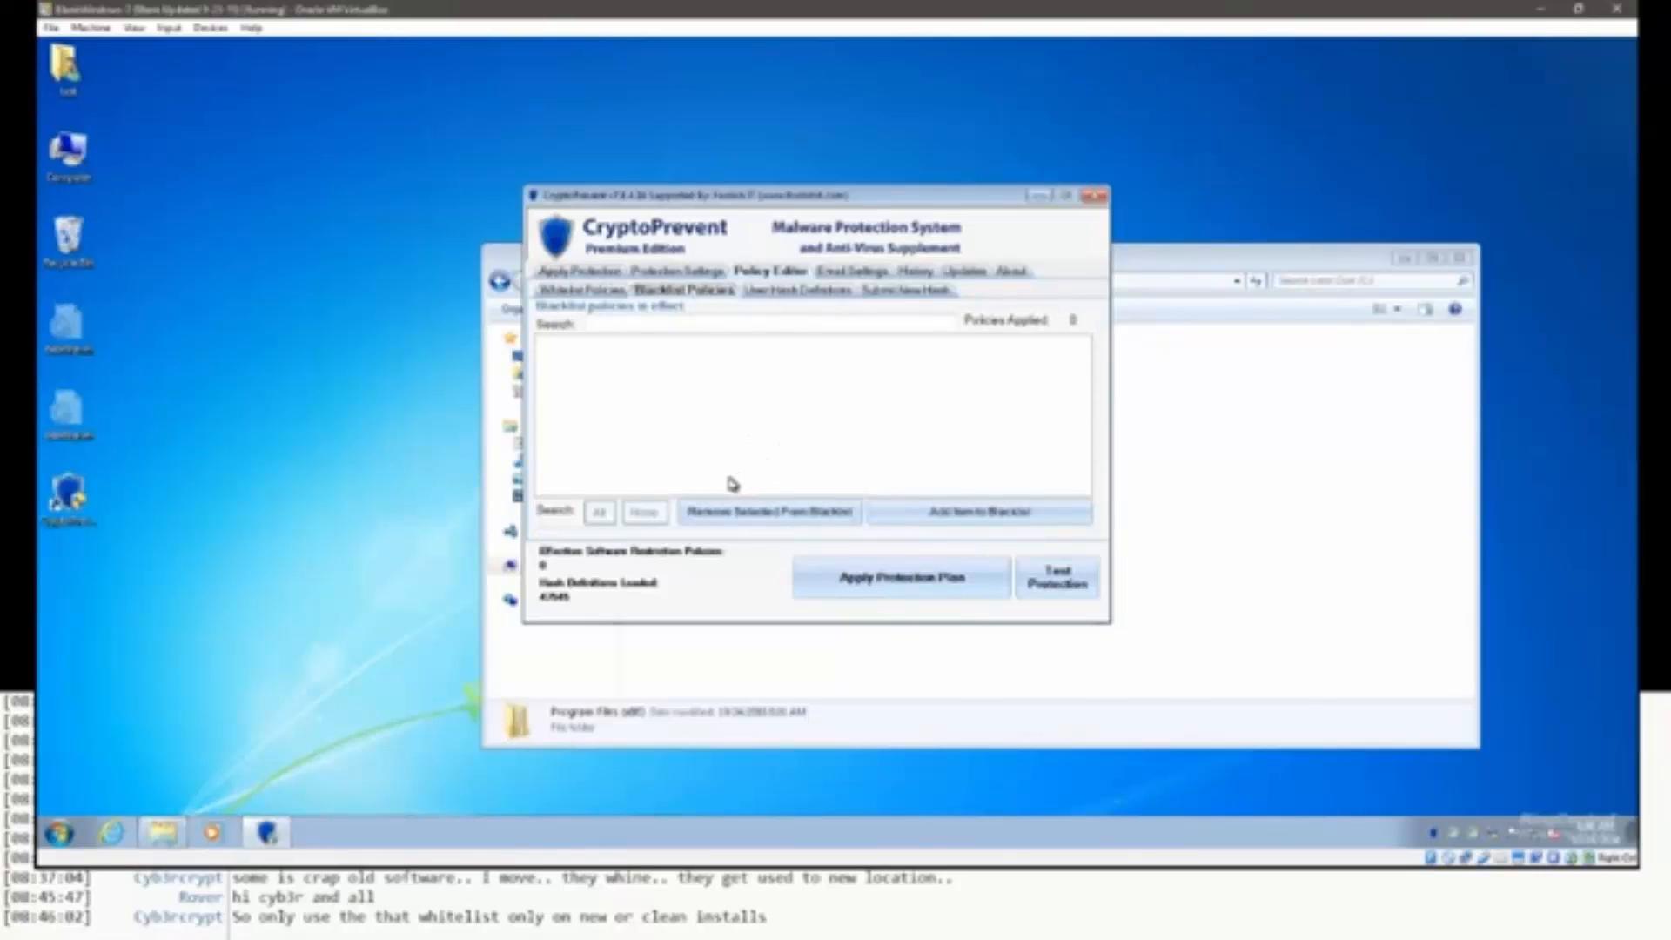
# Look through the blacklist MD5 and blacklist SHA256 lists in the User Hash Definitions.
pyautogui.click(766, 291)
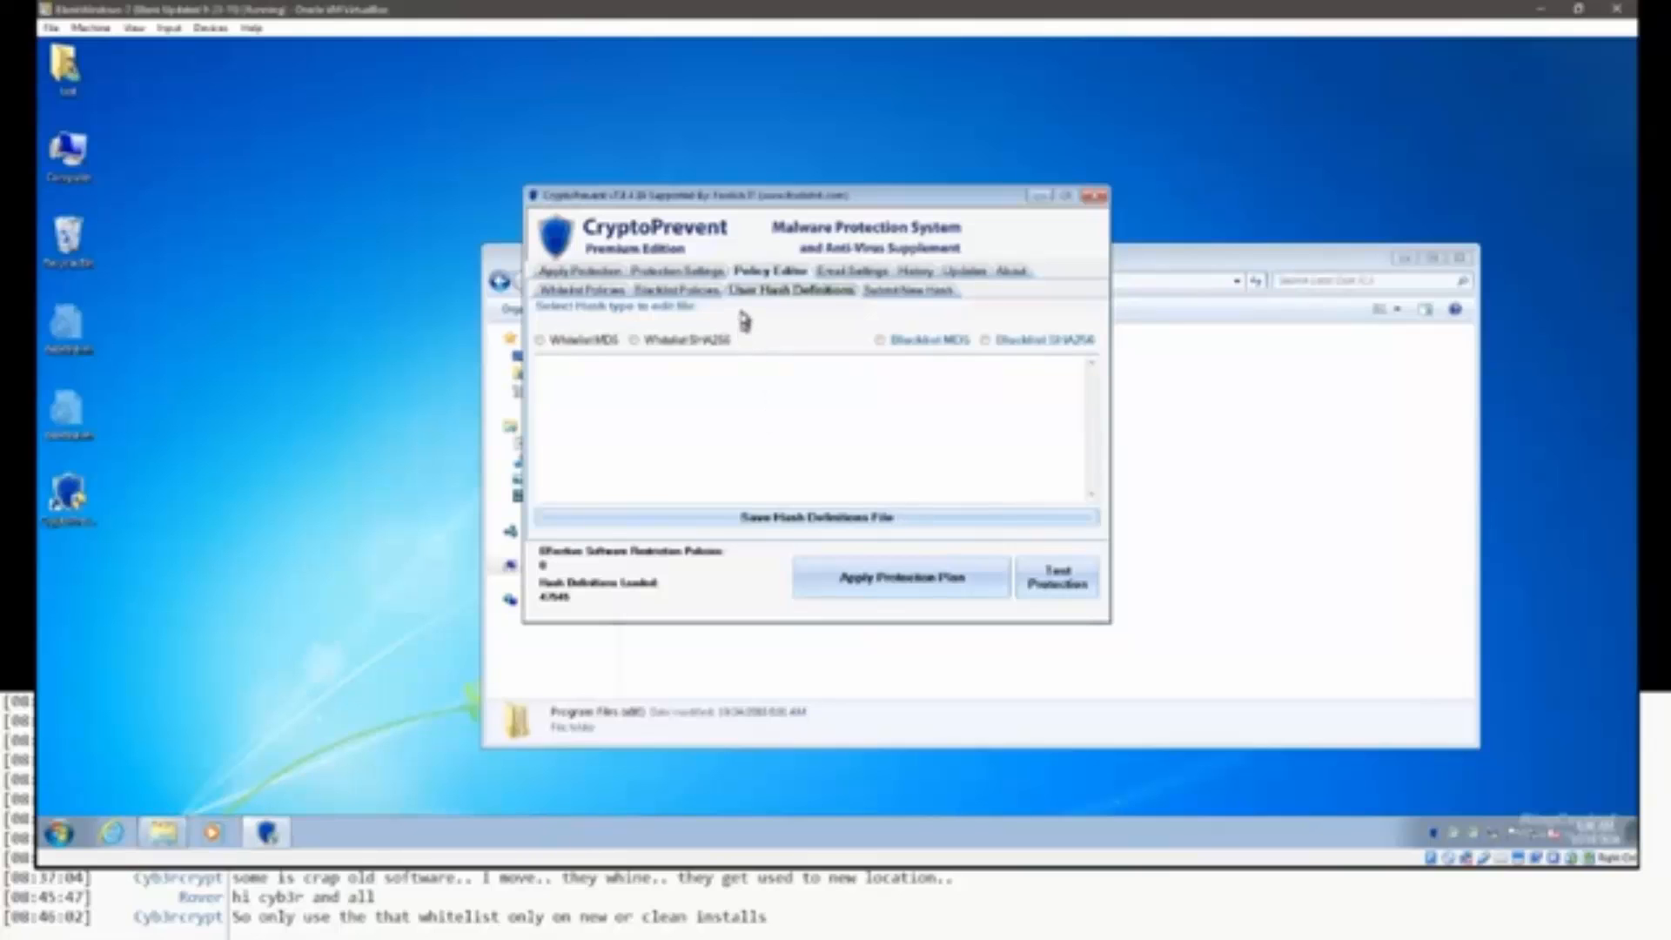
pyautogui.click(882, 342)
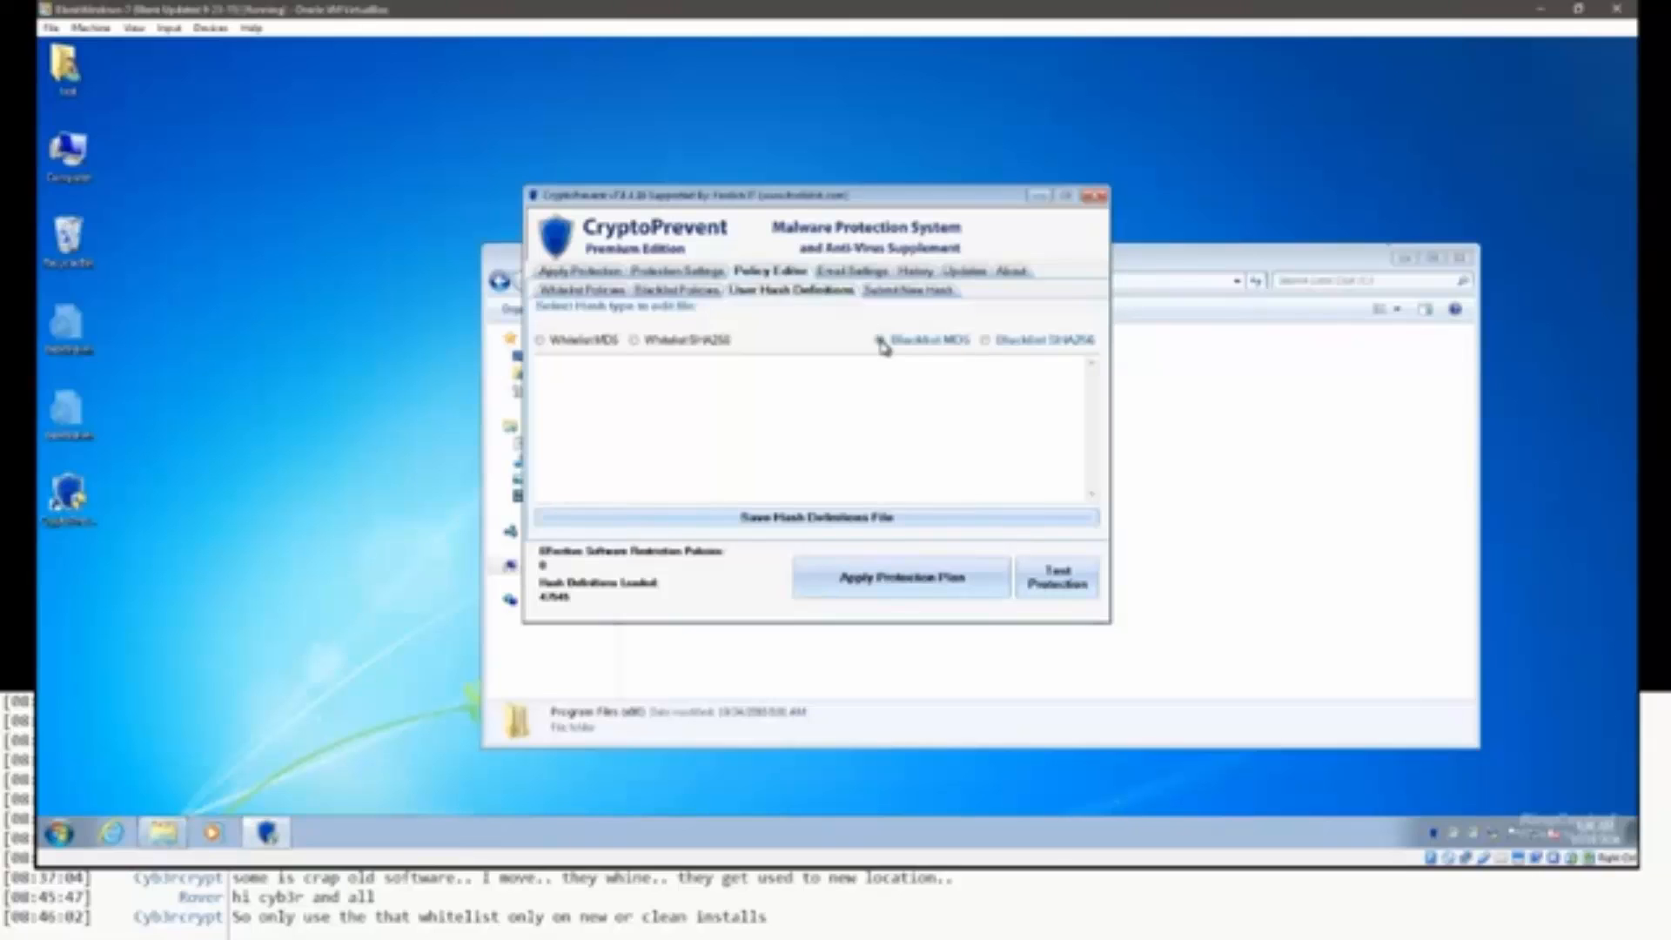
pyautogui.click(985, 341)
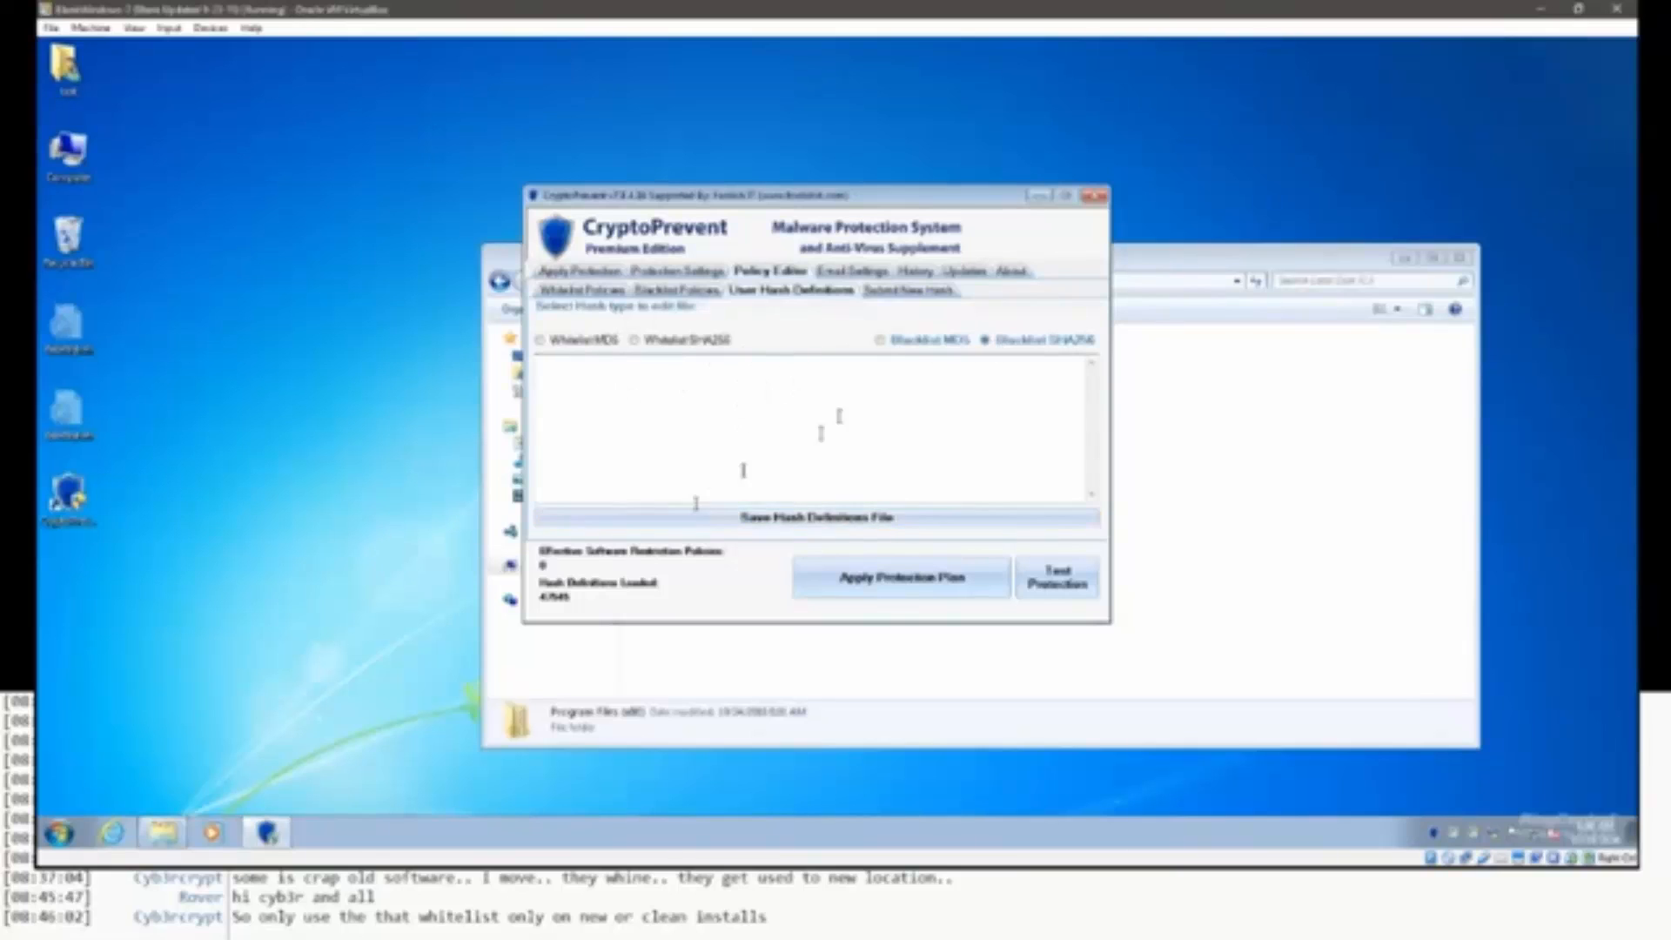
pyautogui.click(892, 348)
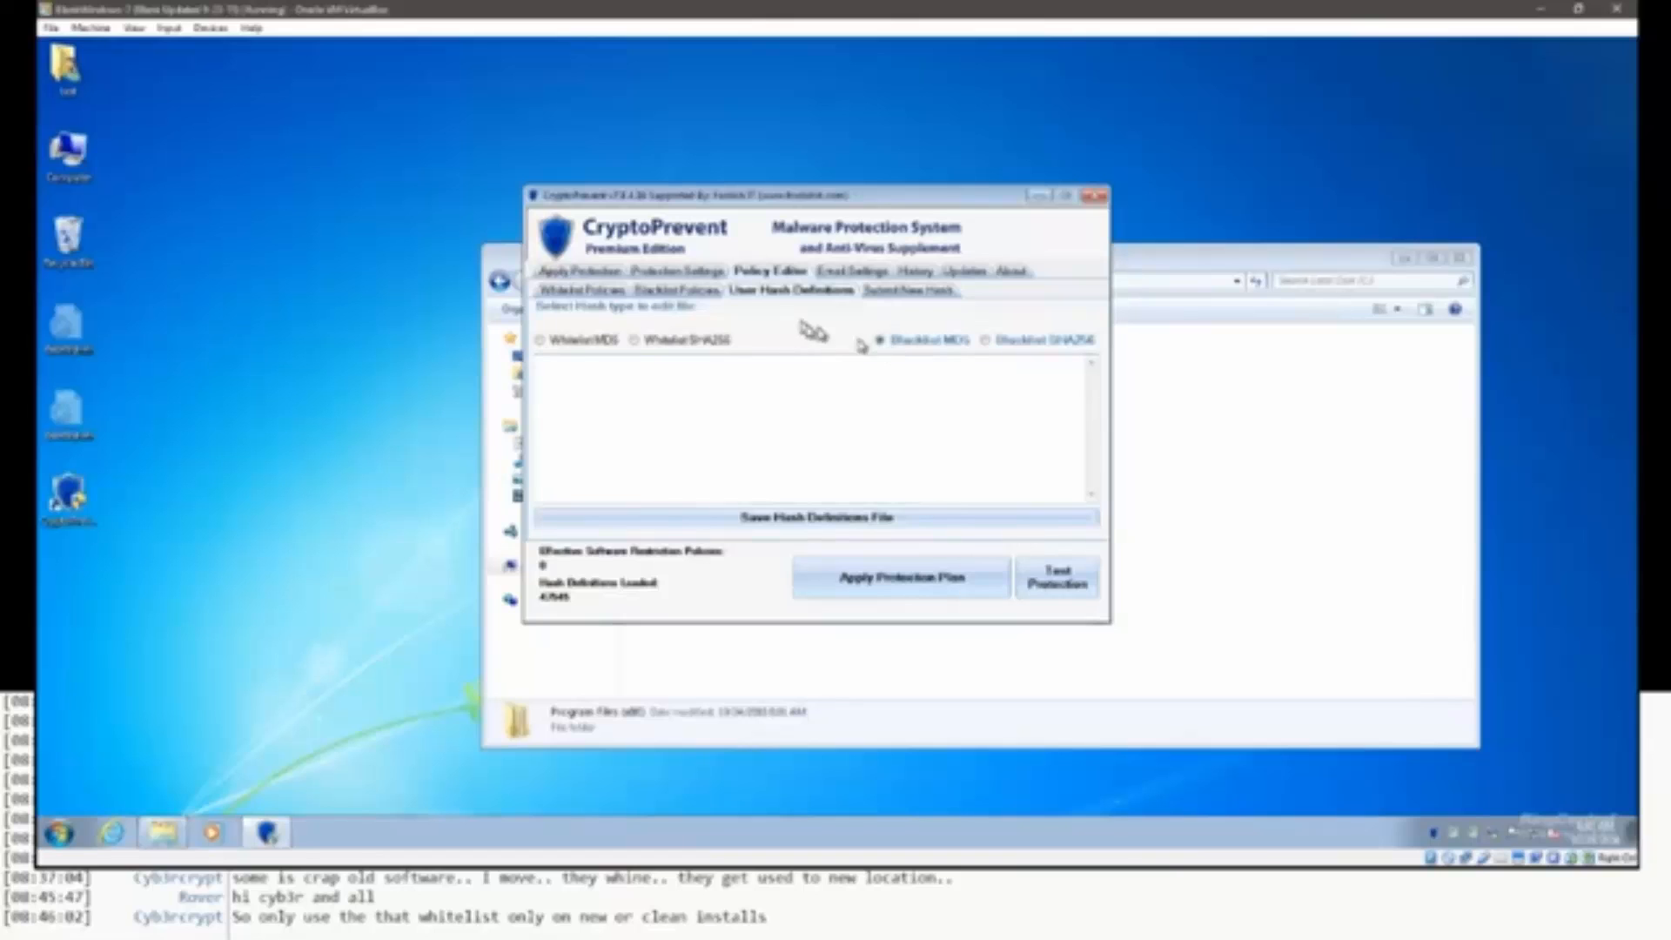
# Revisit the Prevent File Types and FolderWatch protection settings to see which features use the hash definitions.
pyautogui.click(694, 274)
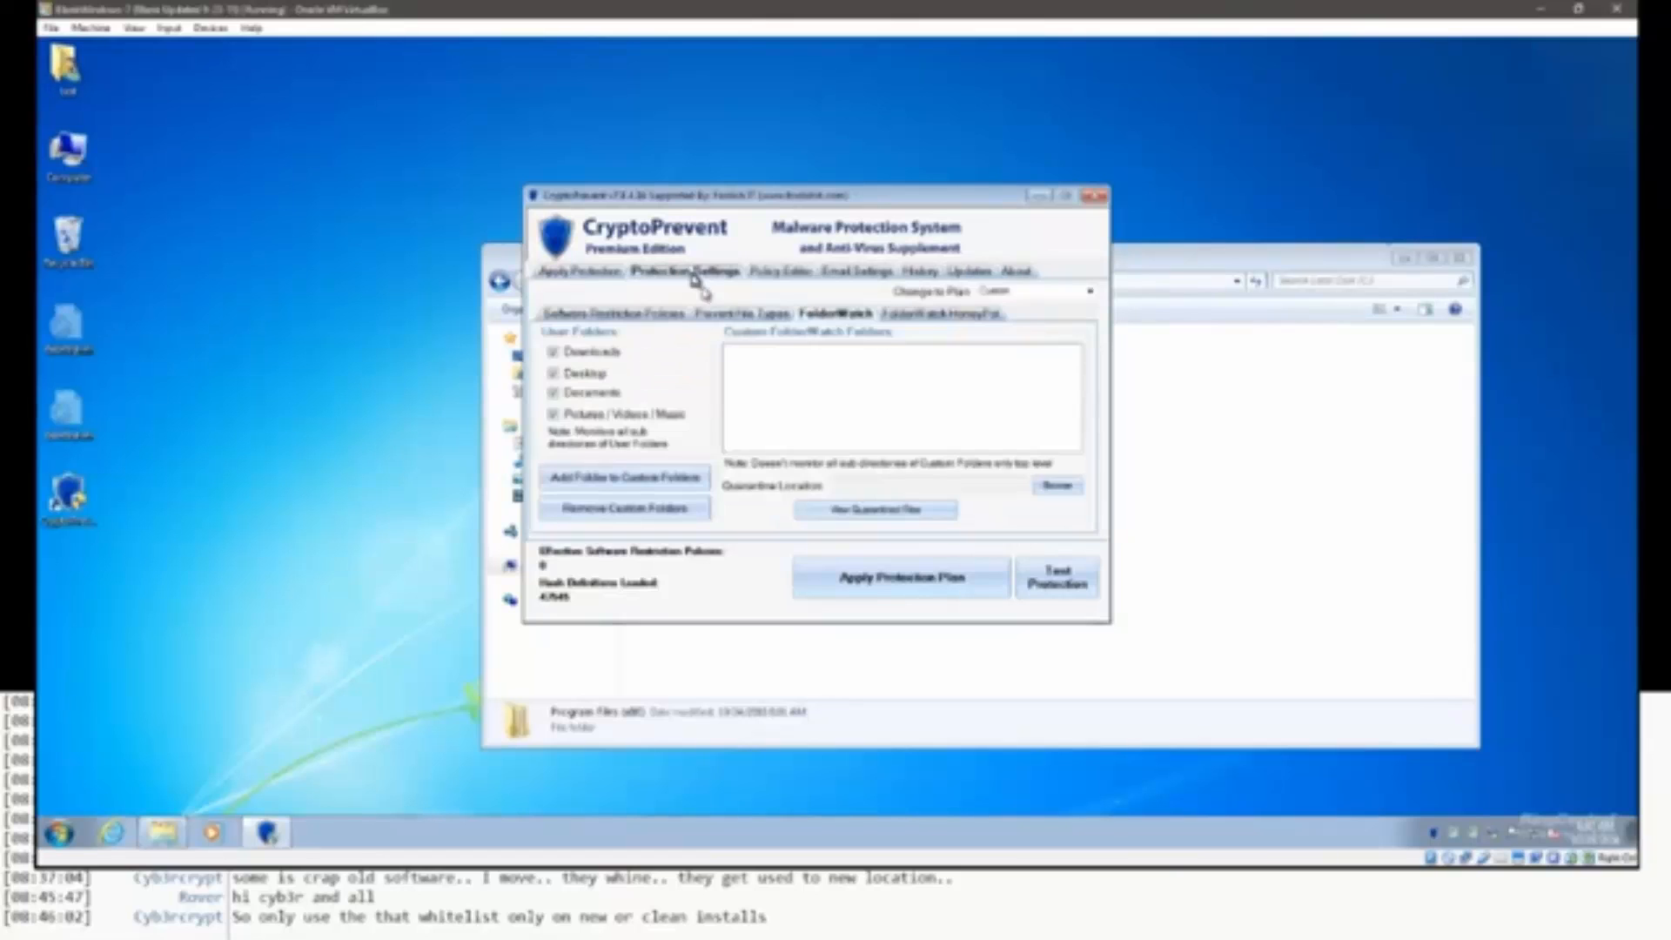
pyautogui.click(786, 316)
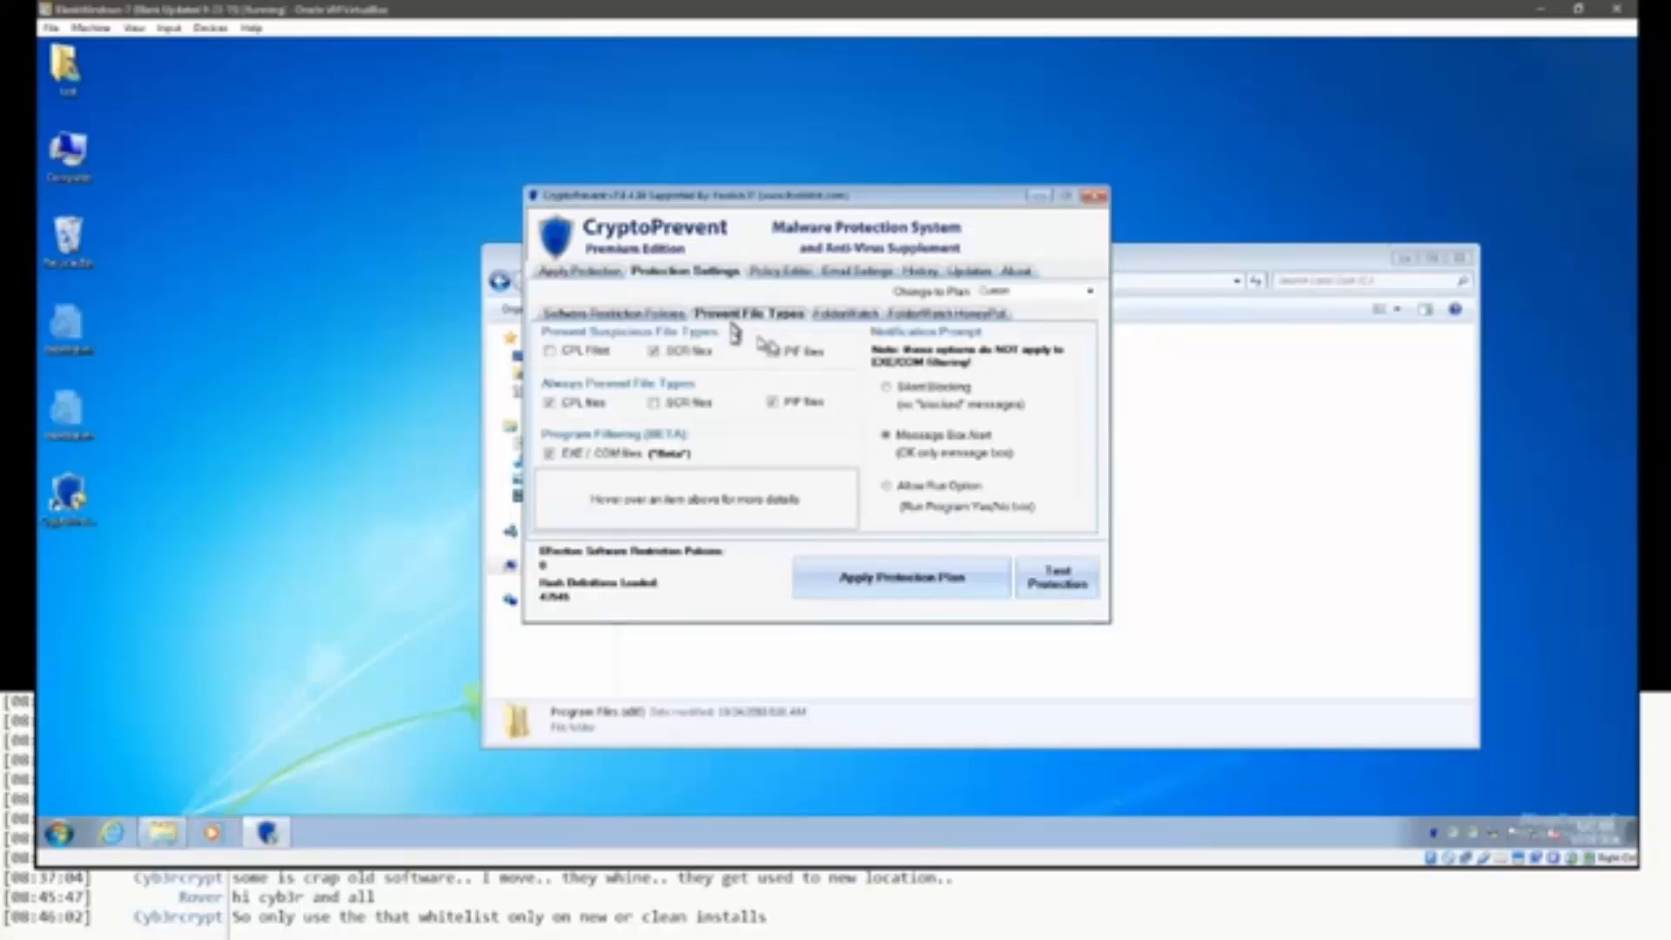
pyautogui.click(826, 315)
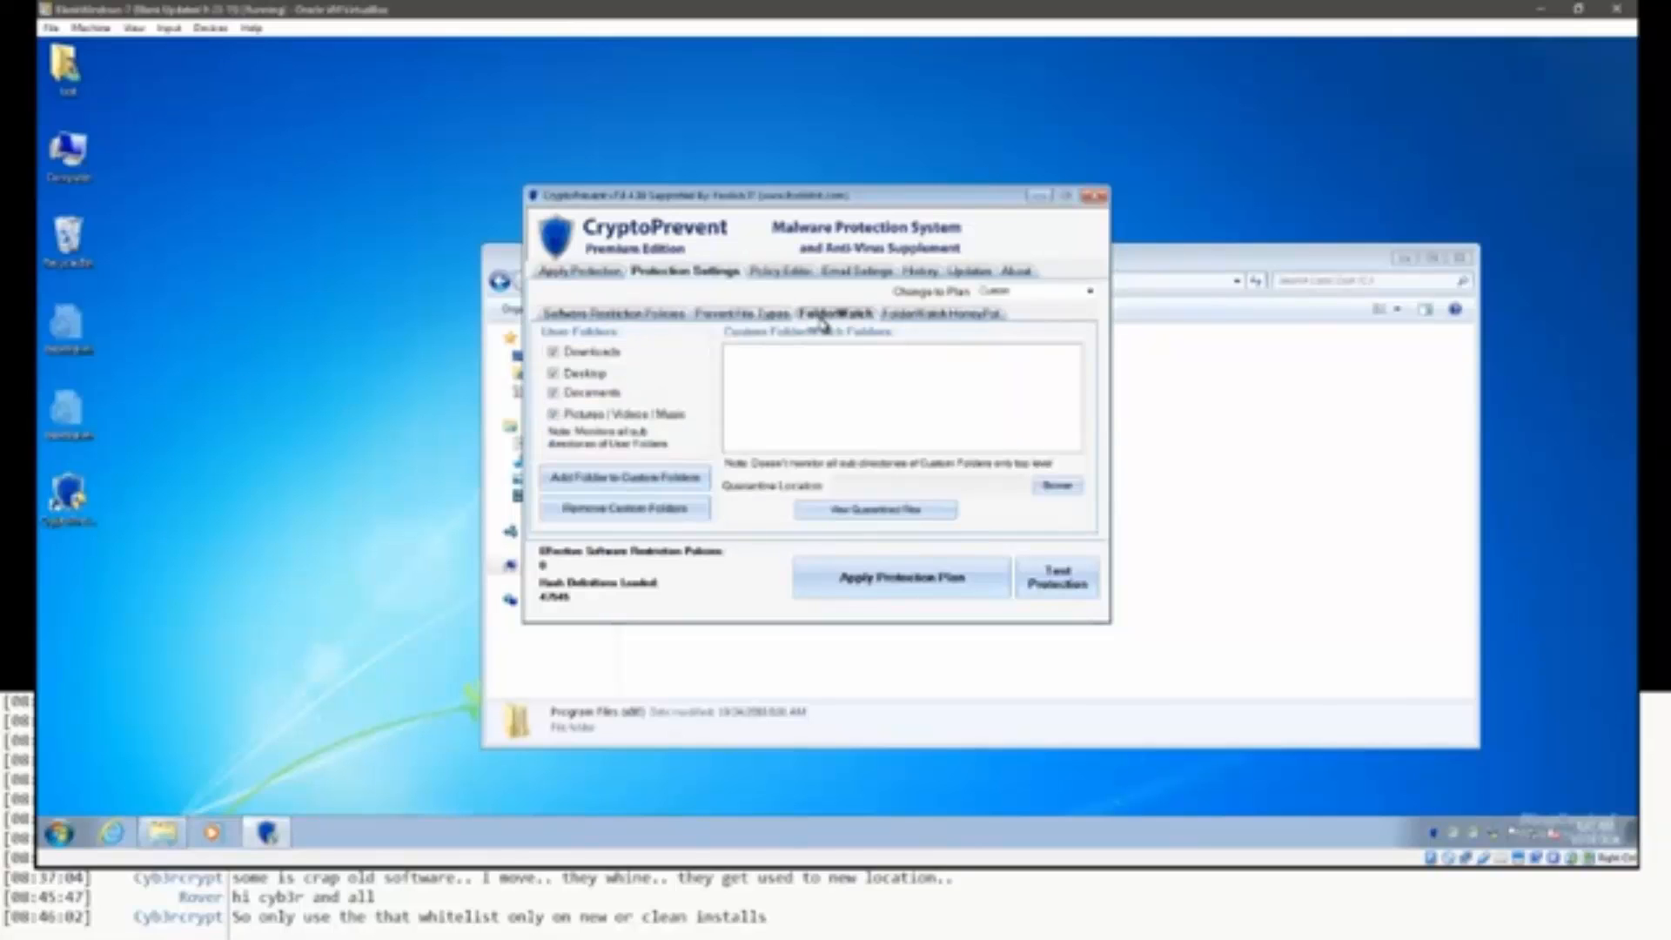
# Return to the User Hash Definitions and view the whitelist MD5 and whitelist SHA256 lists.
pyautogui.click(771, 271)
pyautogui.click(713, 346)
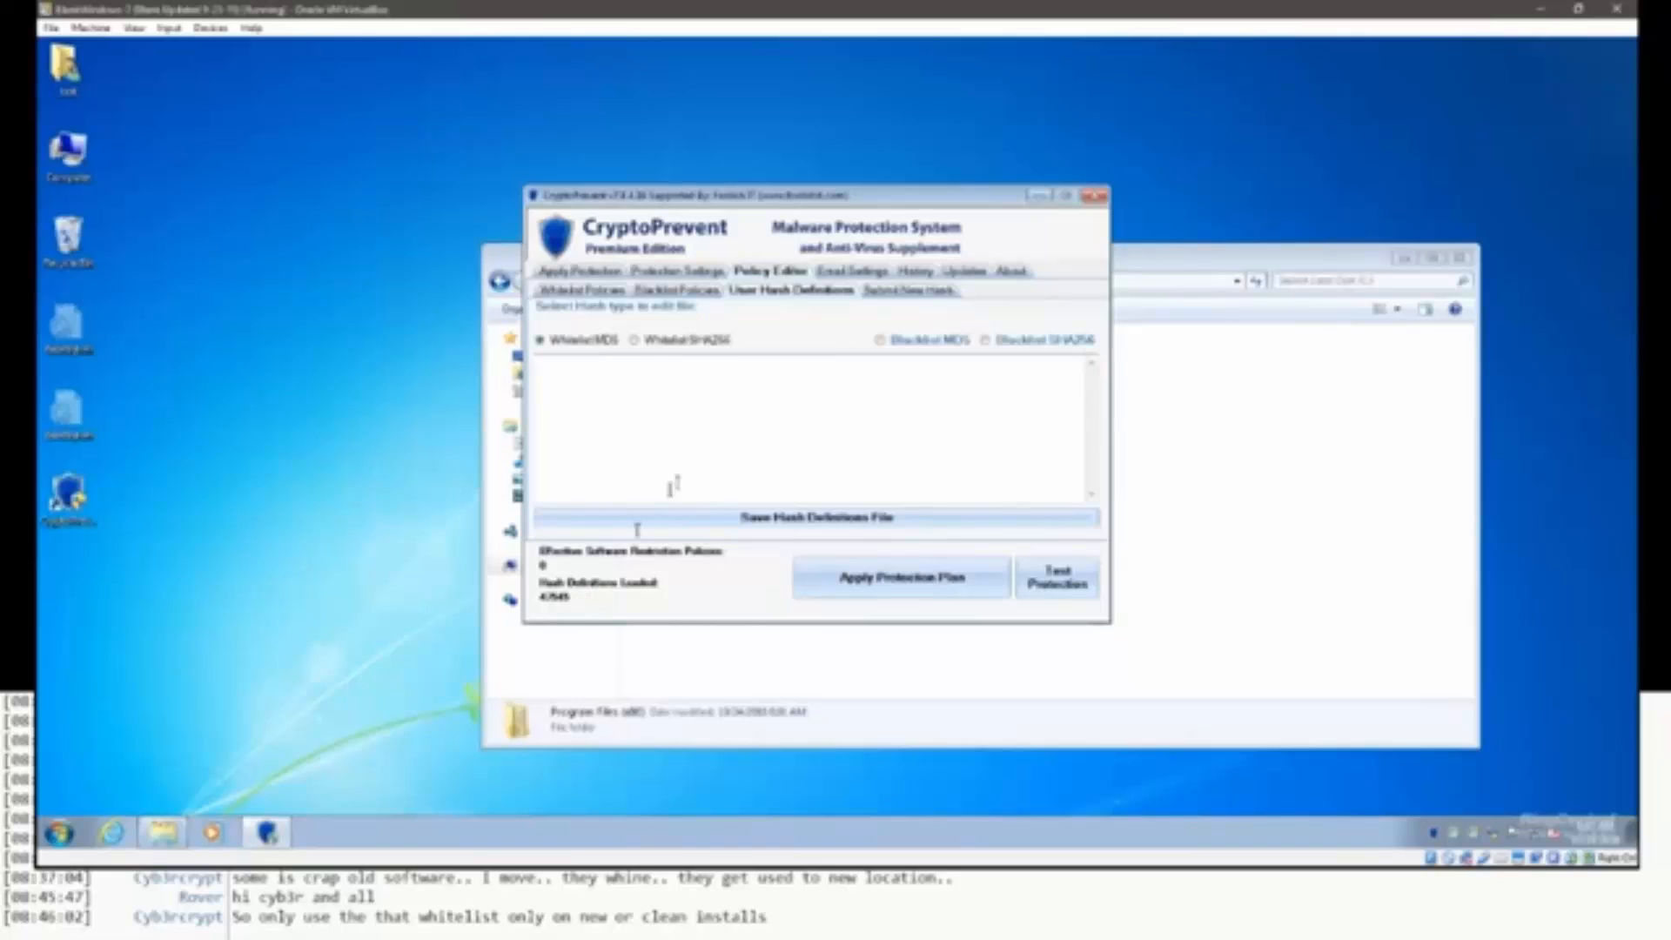
pyautogui.click(668, 344)
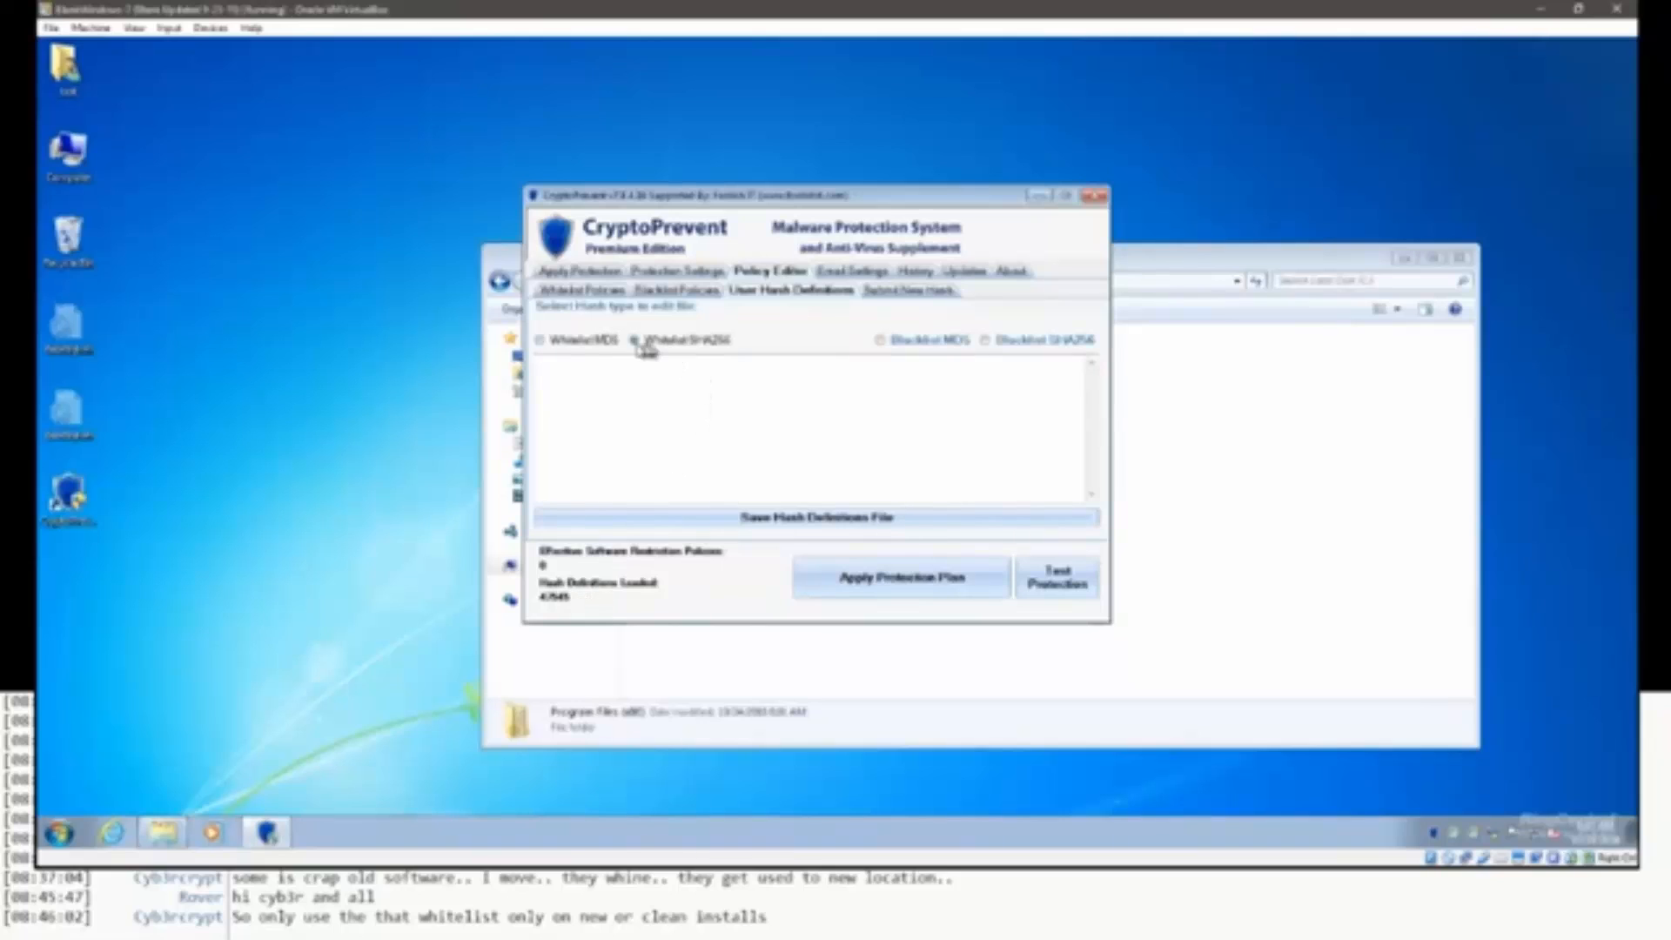
pyautogui.click(544, 344)
# Load desktop.ini from the public Documents folder as the file for submitting a new malware hash.
pyautogui.click(894, 295)
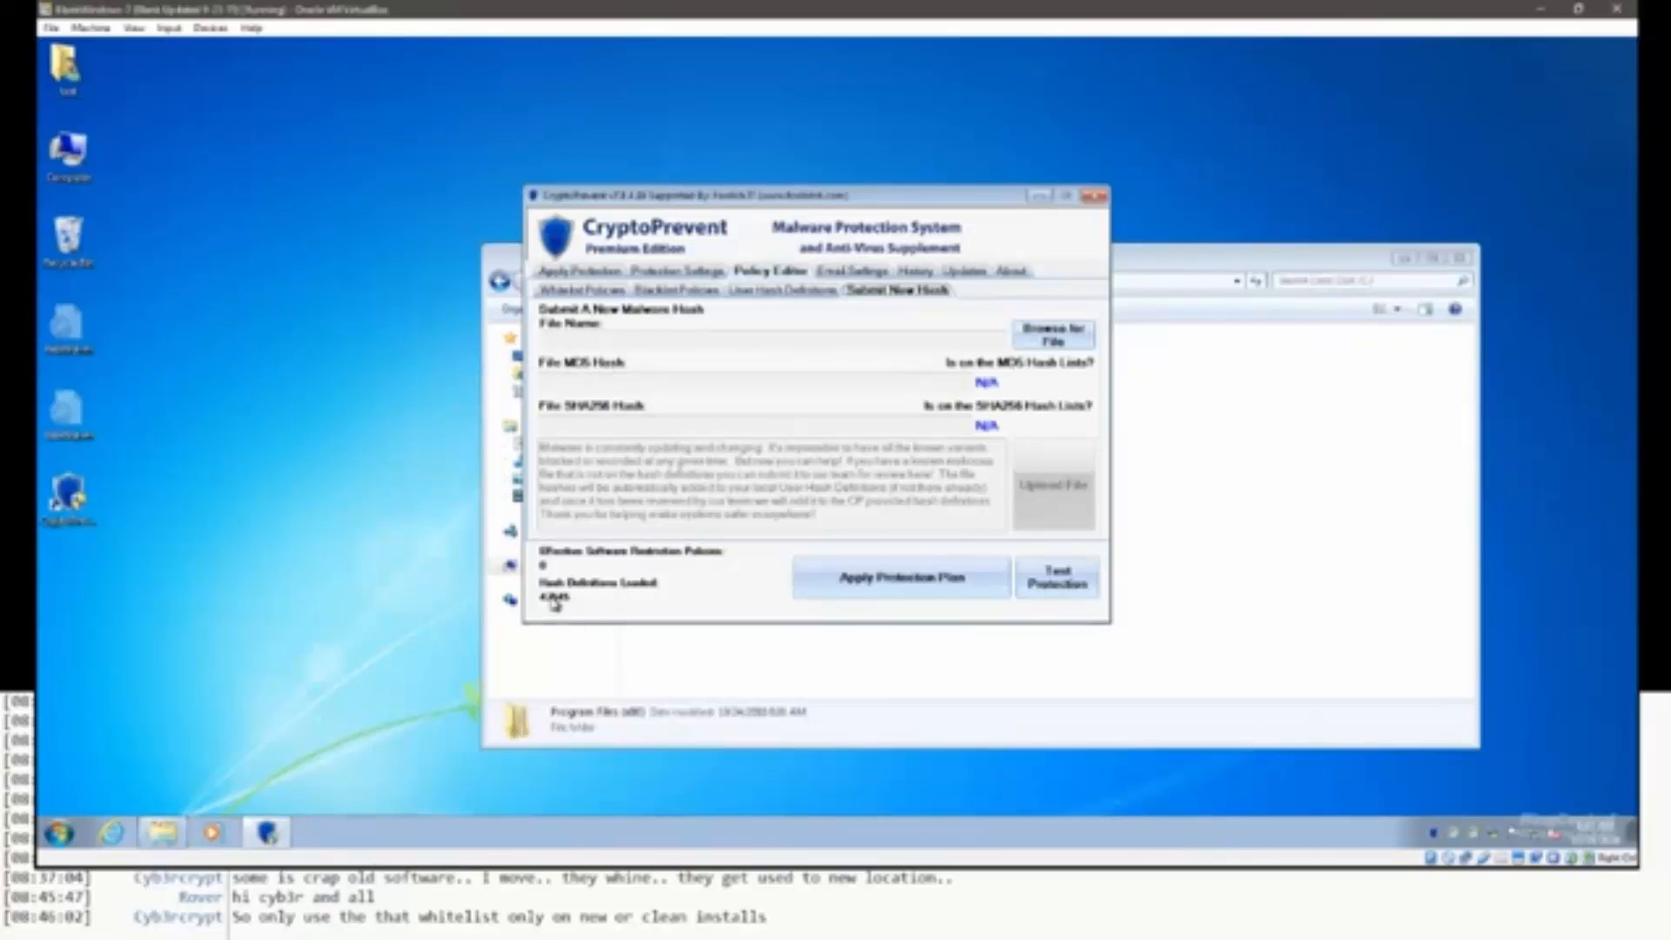
pyautogui.click(1080, 338)
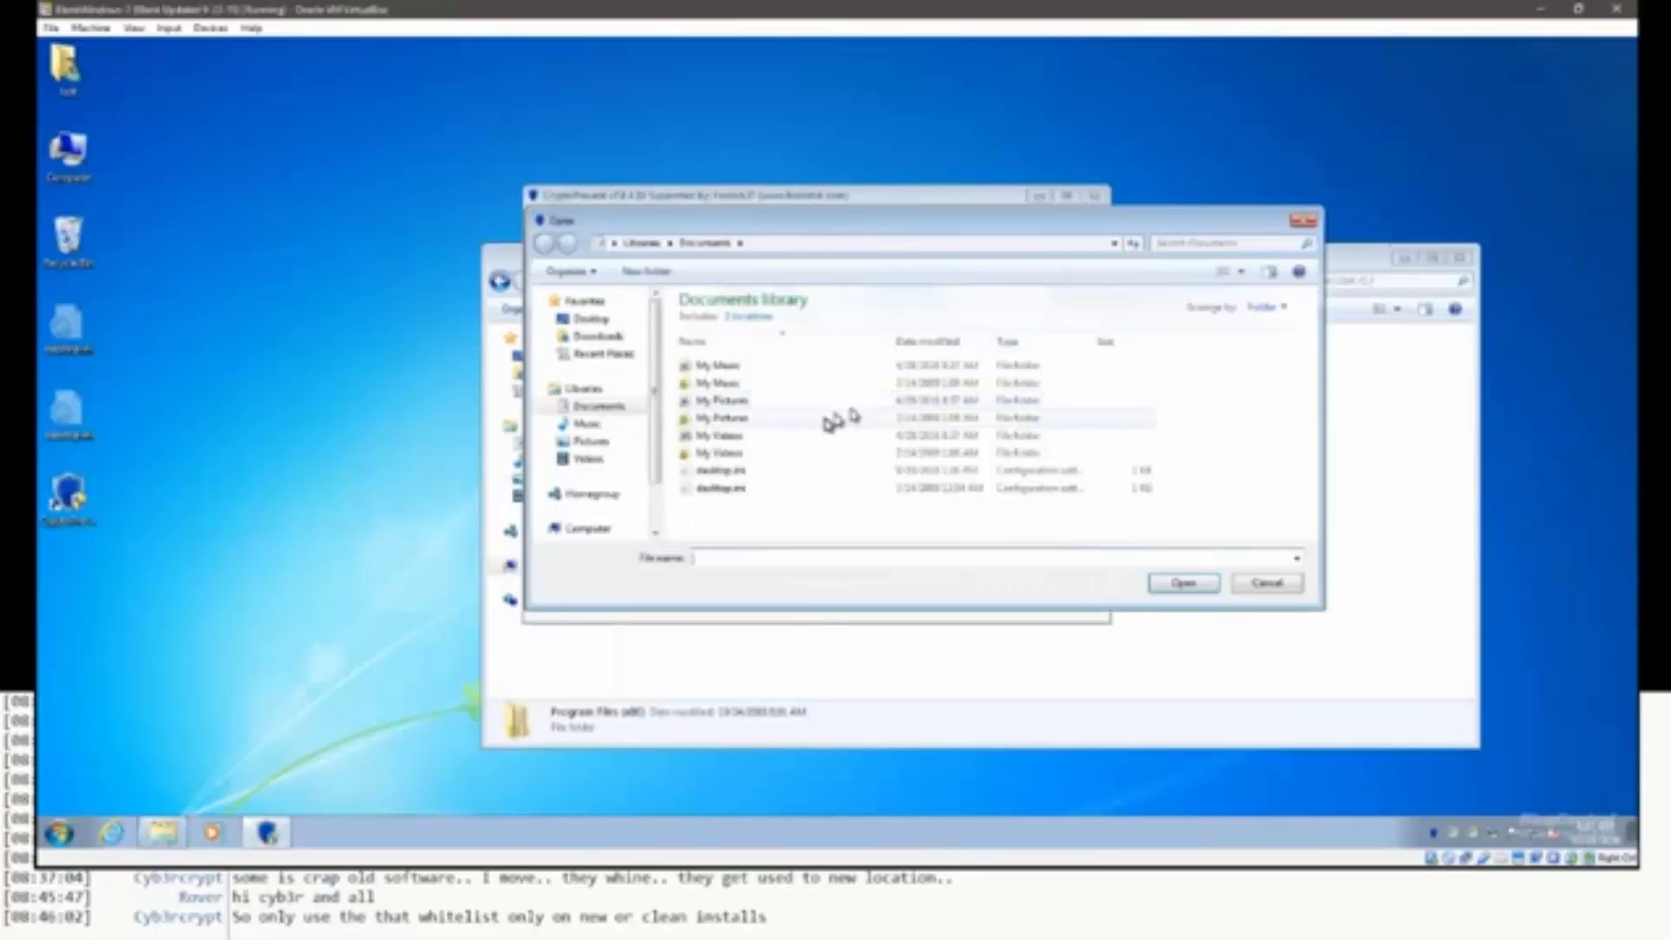
pyautogui.doubleClick(724, 487)
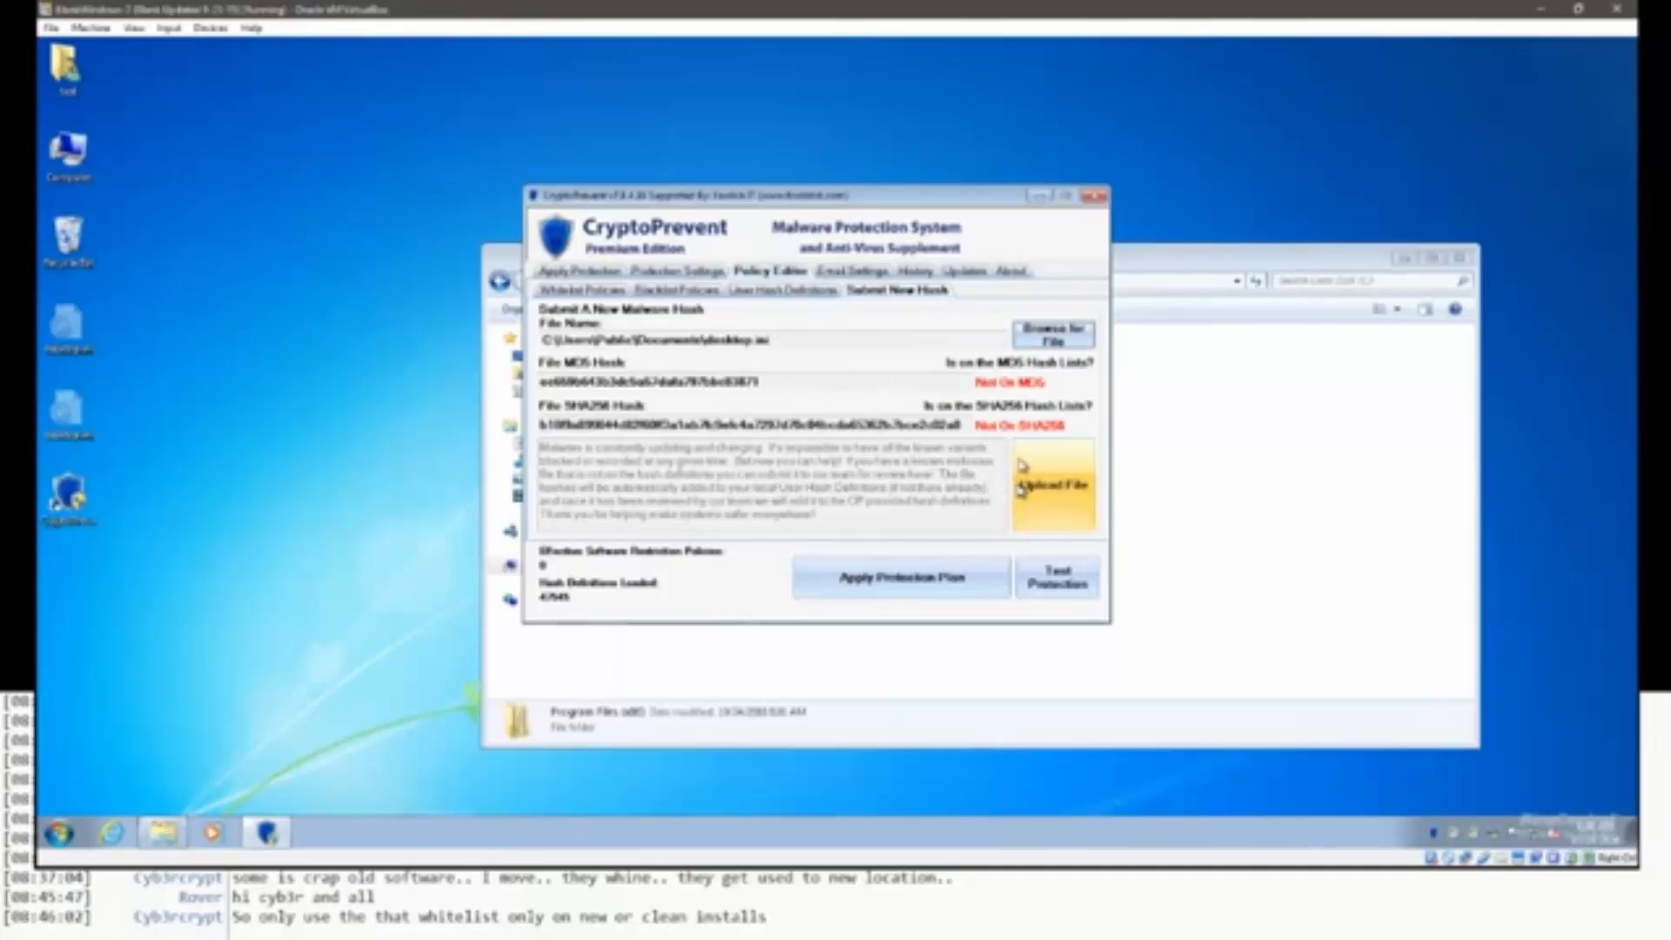
# Check the blacklist MD5 list in the User Hash Definitions and return to the new hash submission form.
pyautogui.click(738, 290)
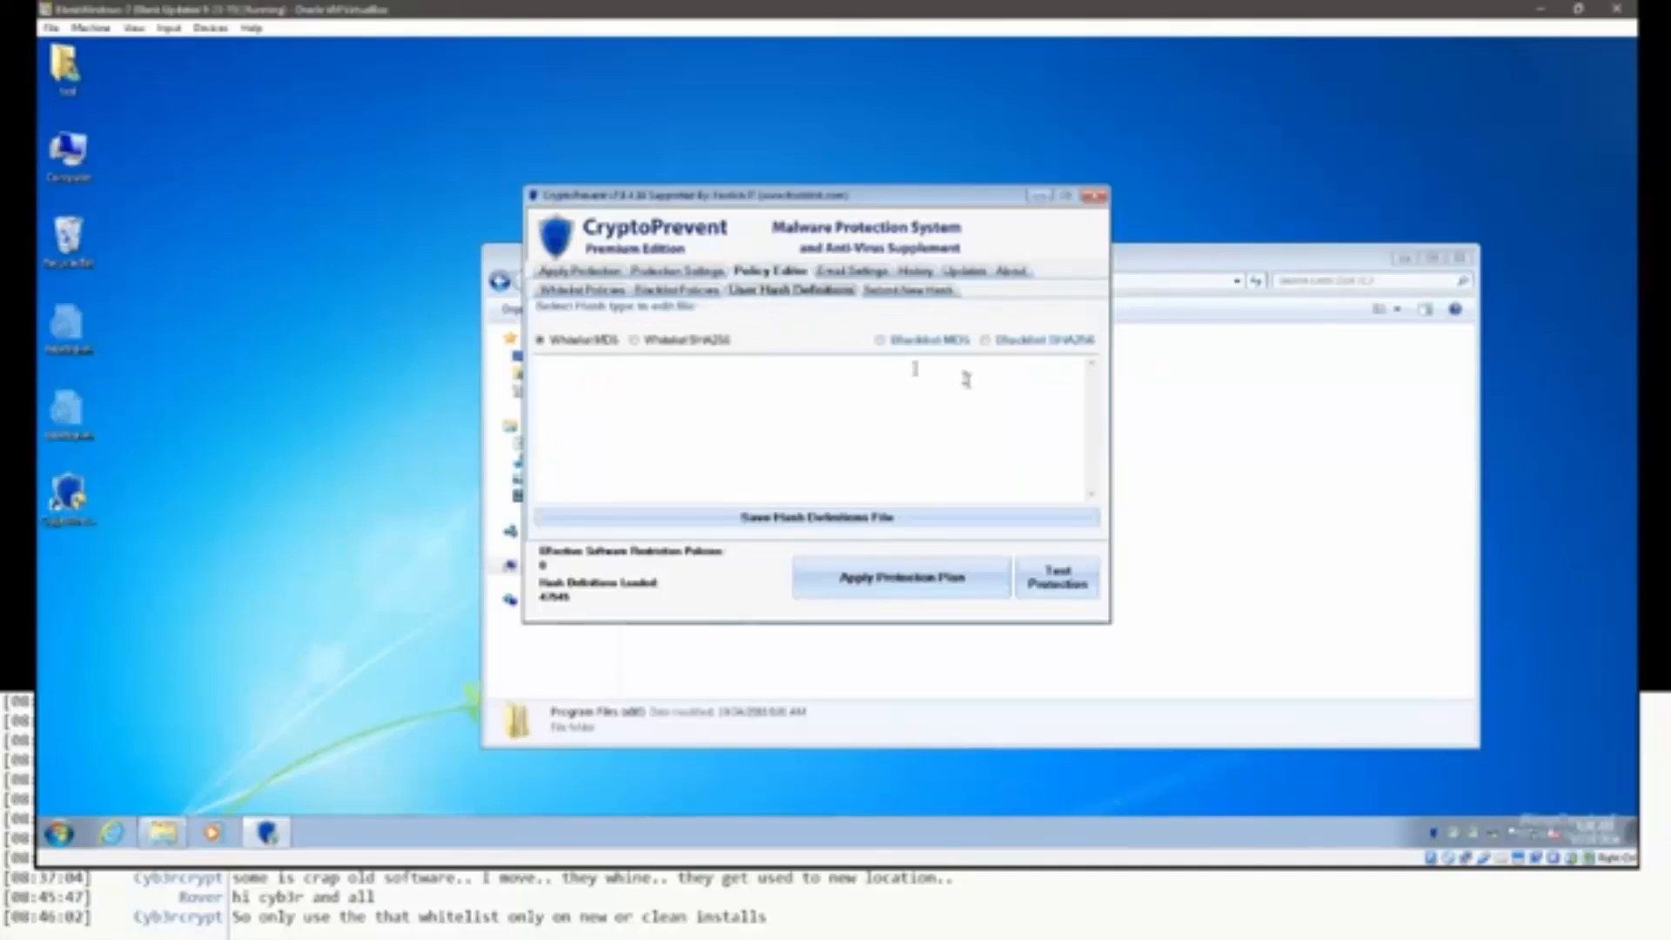
pyautogui.click(929, 341)
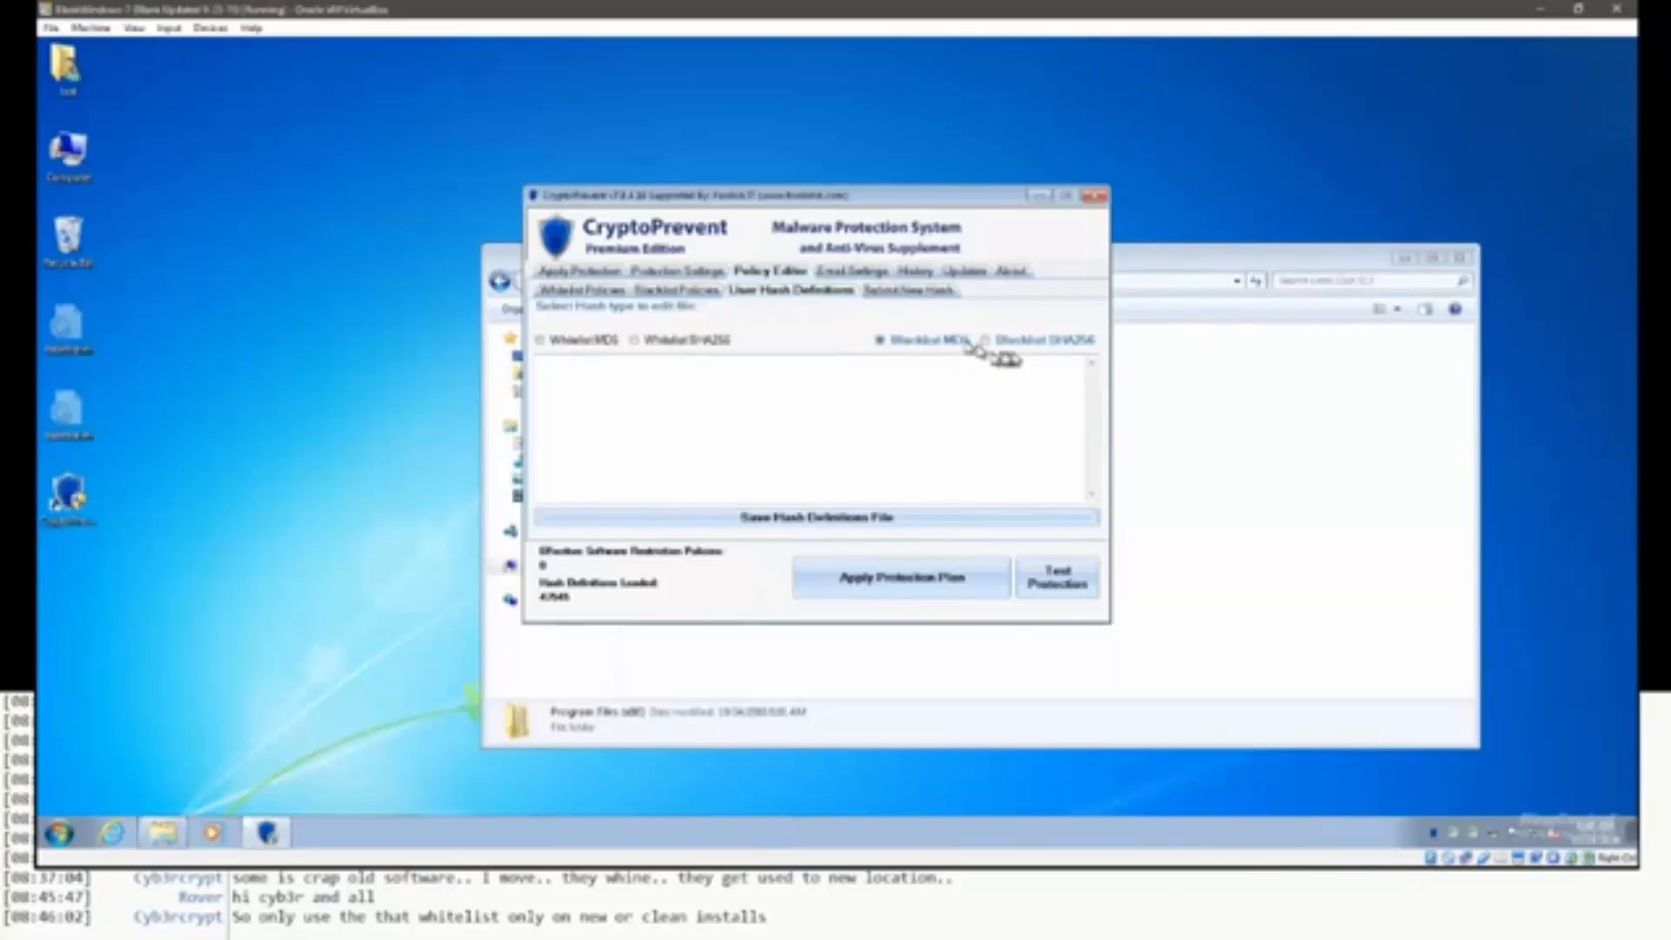
pyautogui.click(891, 300)
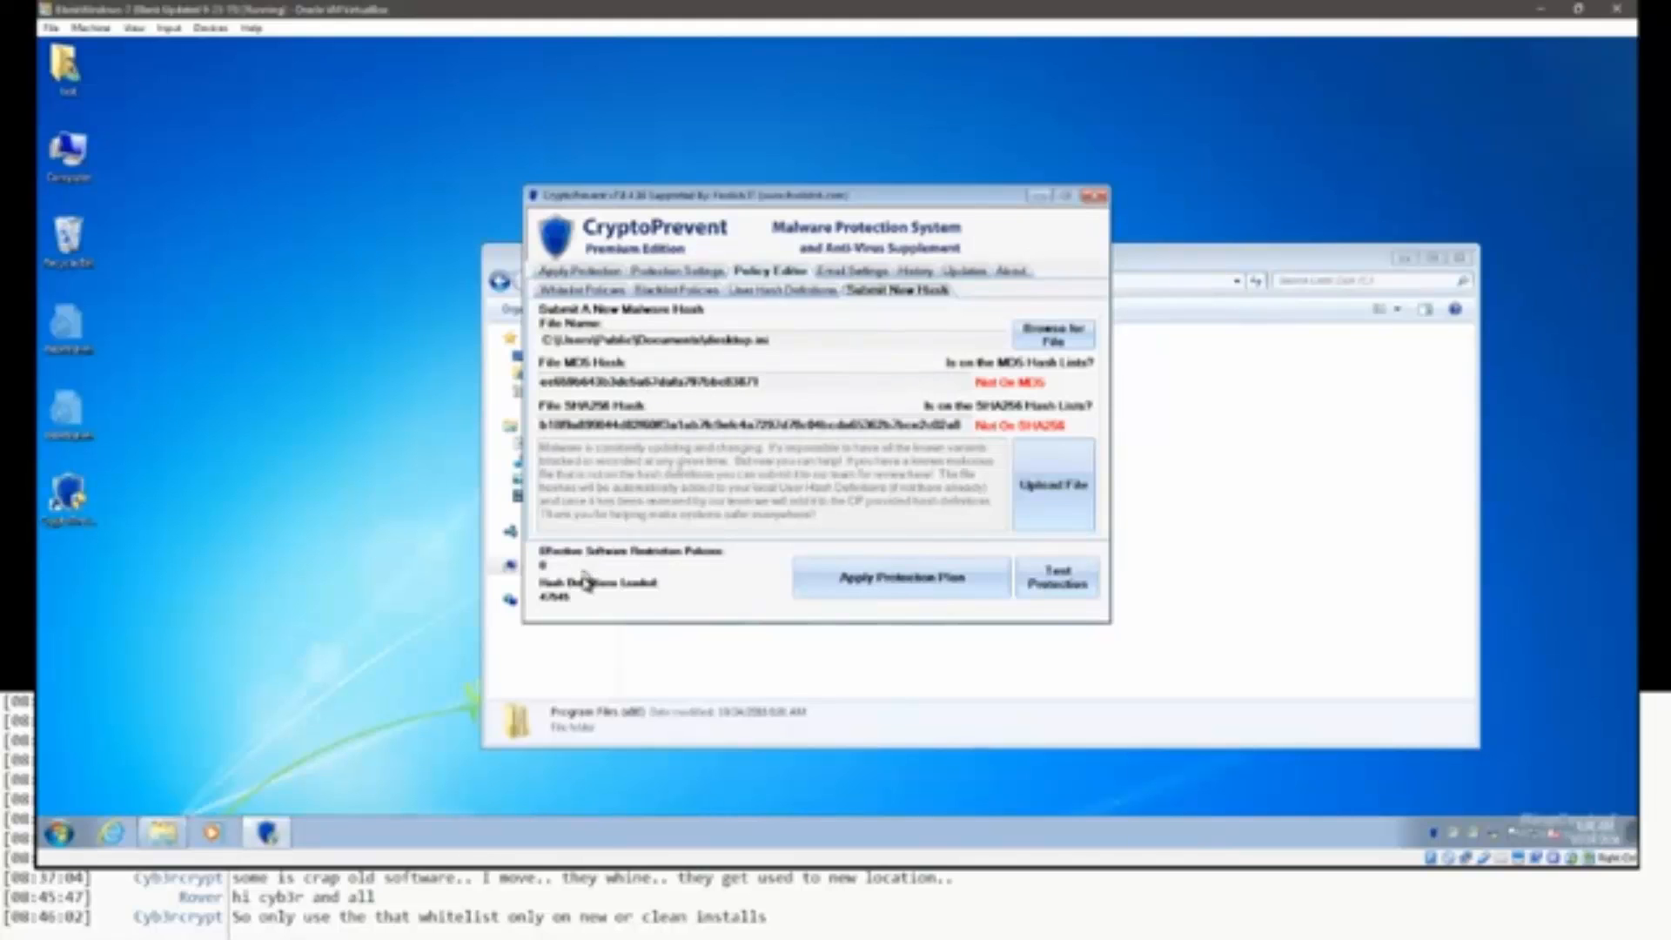
# Enable email alerts with the Gmail account option in the Email Settings.
pyautogui.click(843, 275)
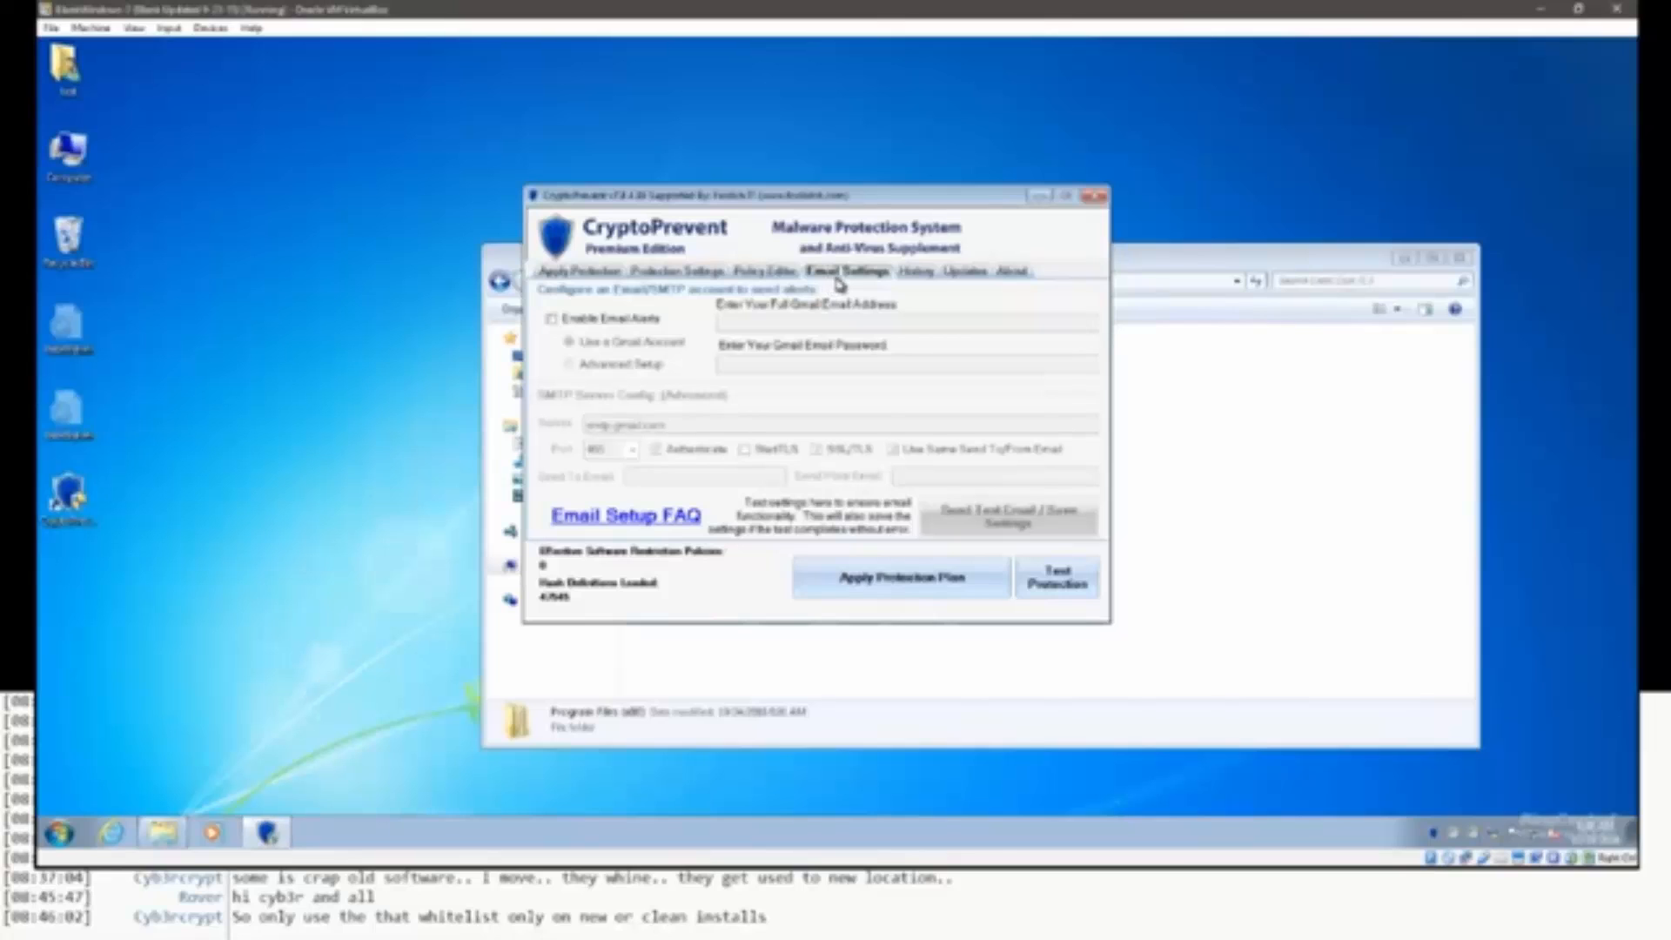
pyautogui.click(575, 327)
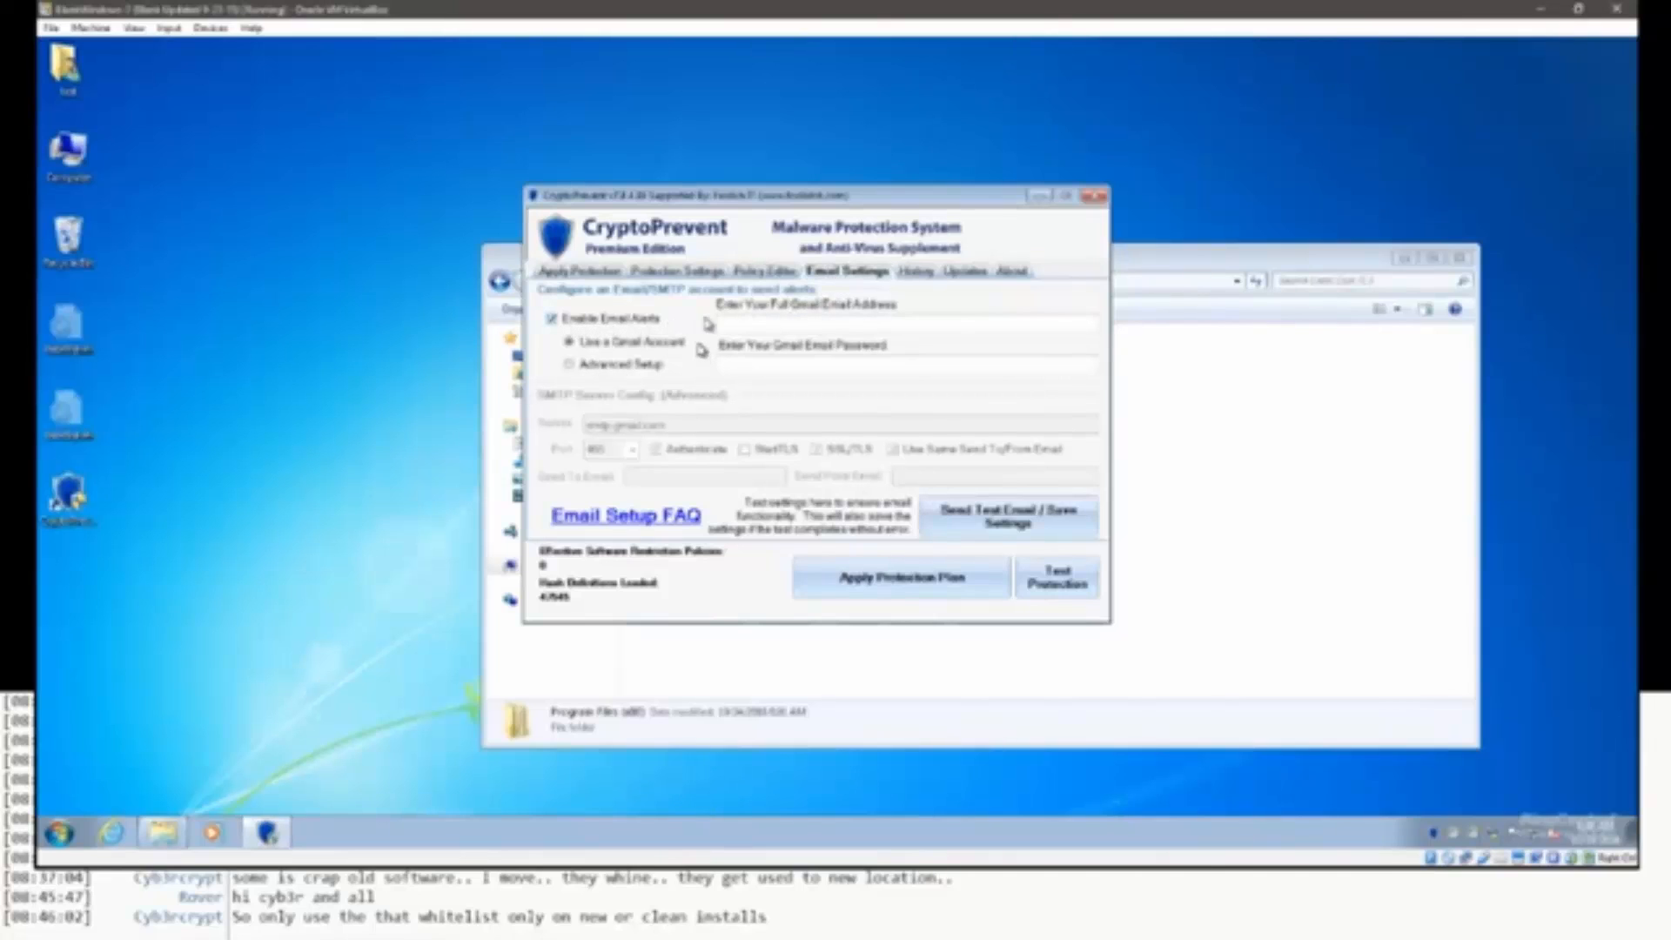
# Go through the Software Restriction Policies, Prevent File Types, FolderWatch and HoneyPot protection settings.
pyautogui.click(687, 272)
pyautogui.click(660, 315)
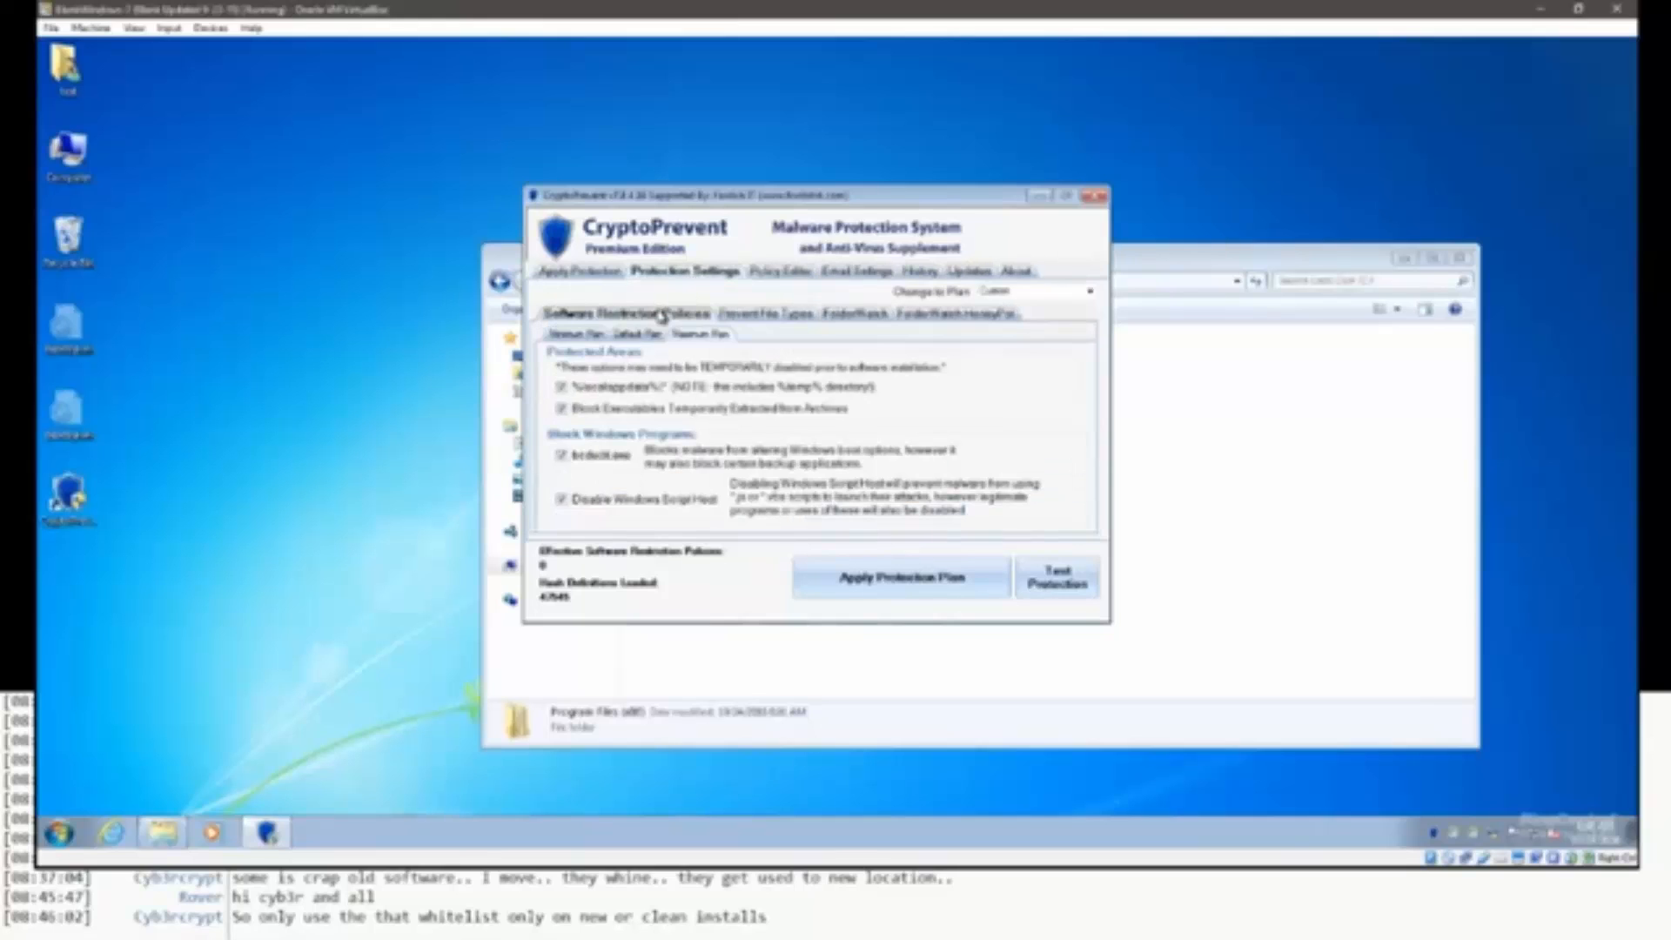
pyautogui.click(740, 315)
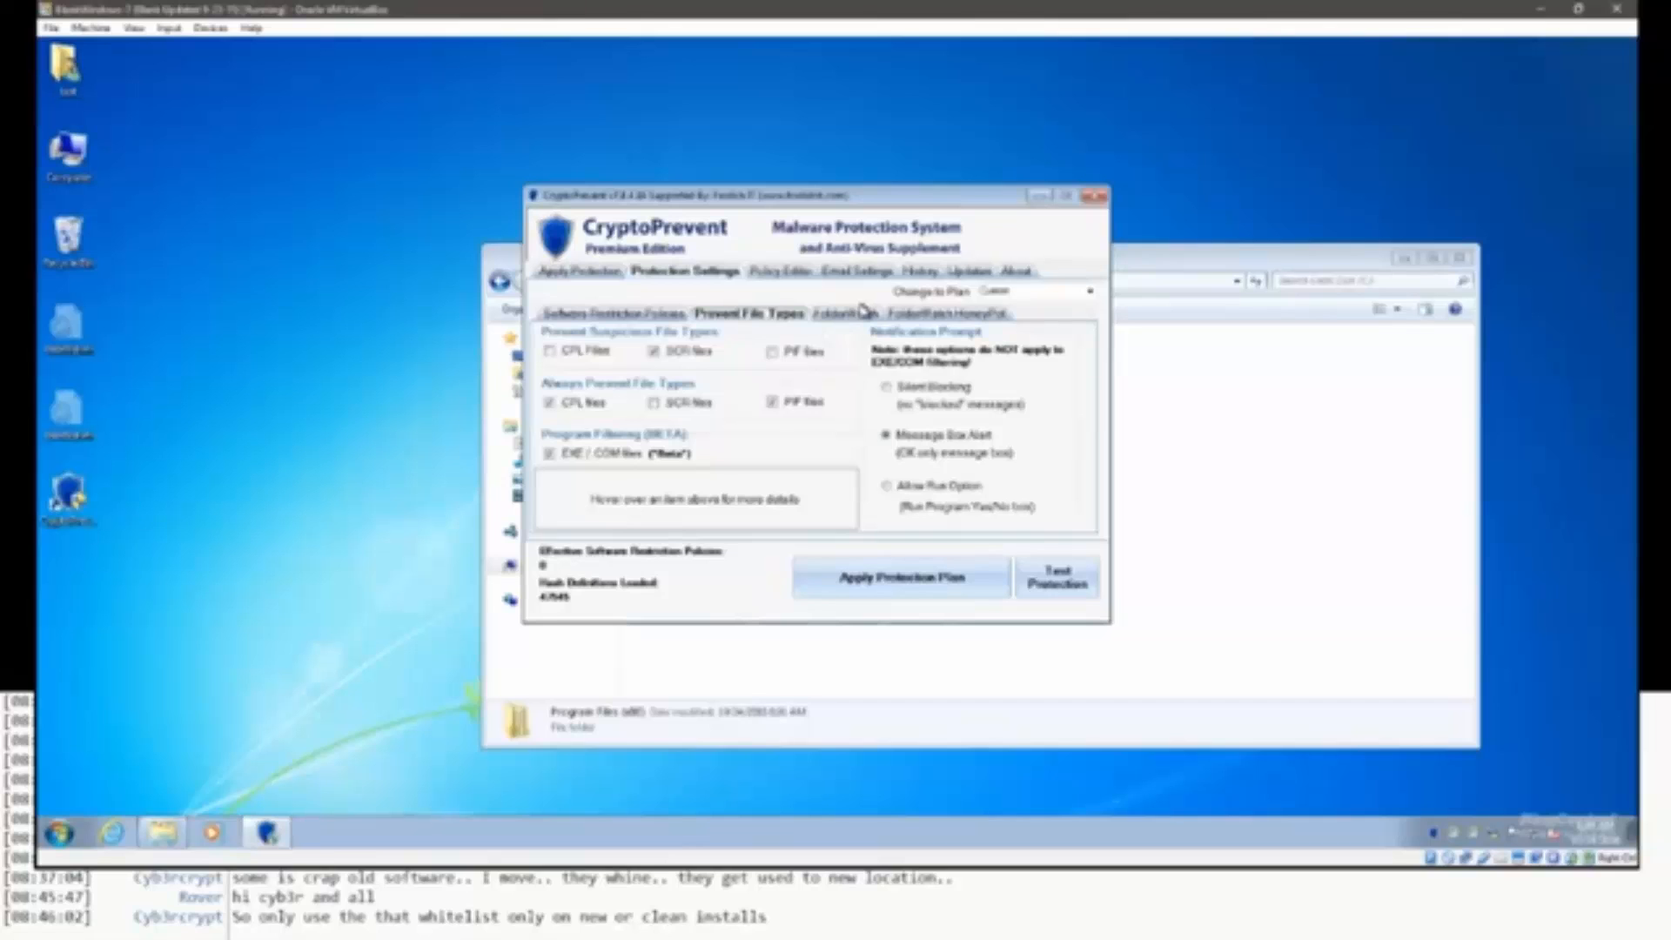
pyautogui.click(862, 312)
pyautogui.click(922, 314)
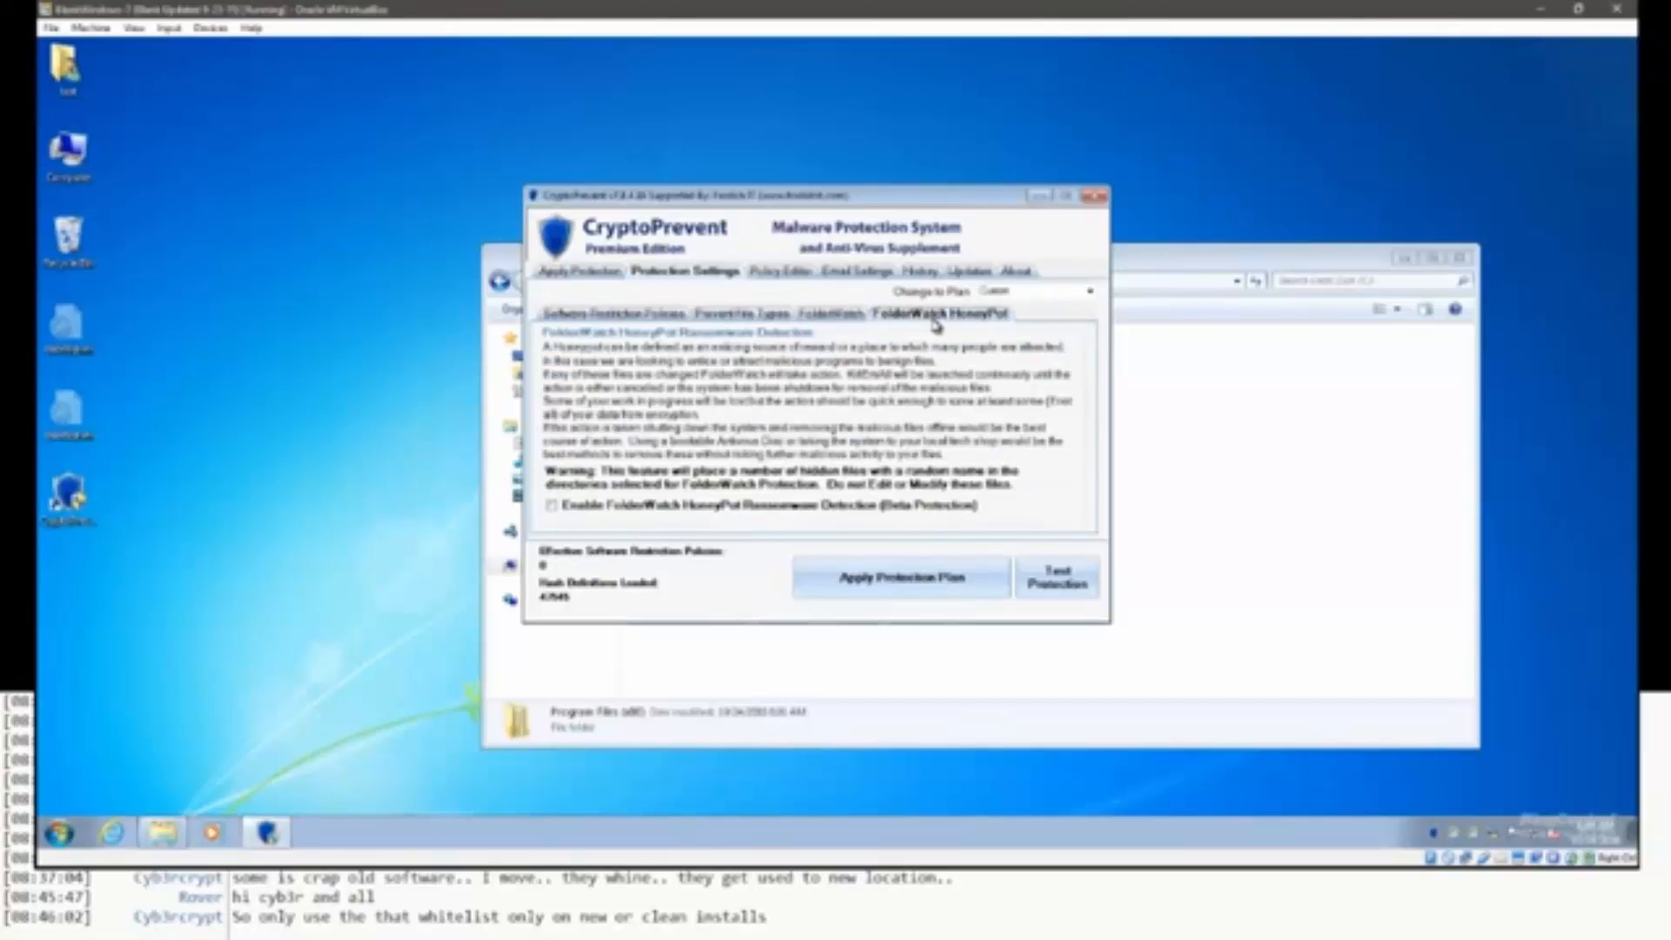
# Compare the email alert configuration with the HoneyPot protection settings, finishing on the Gmail account fields.
pyautogui.click(852, 273)
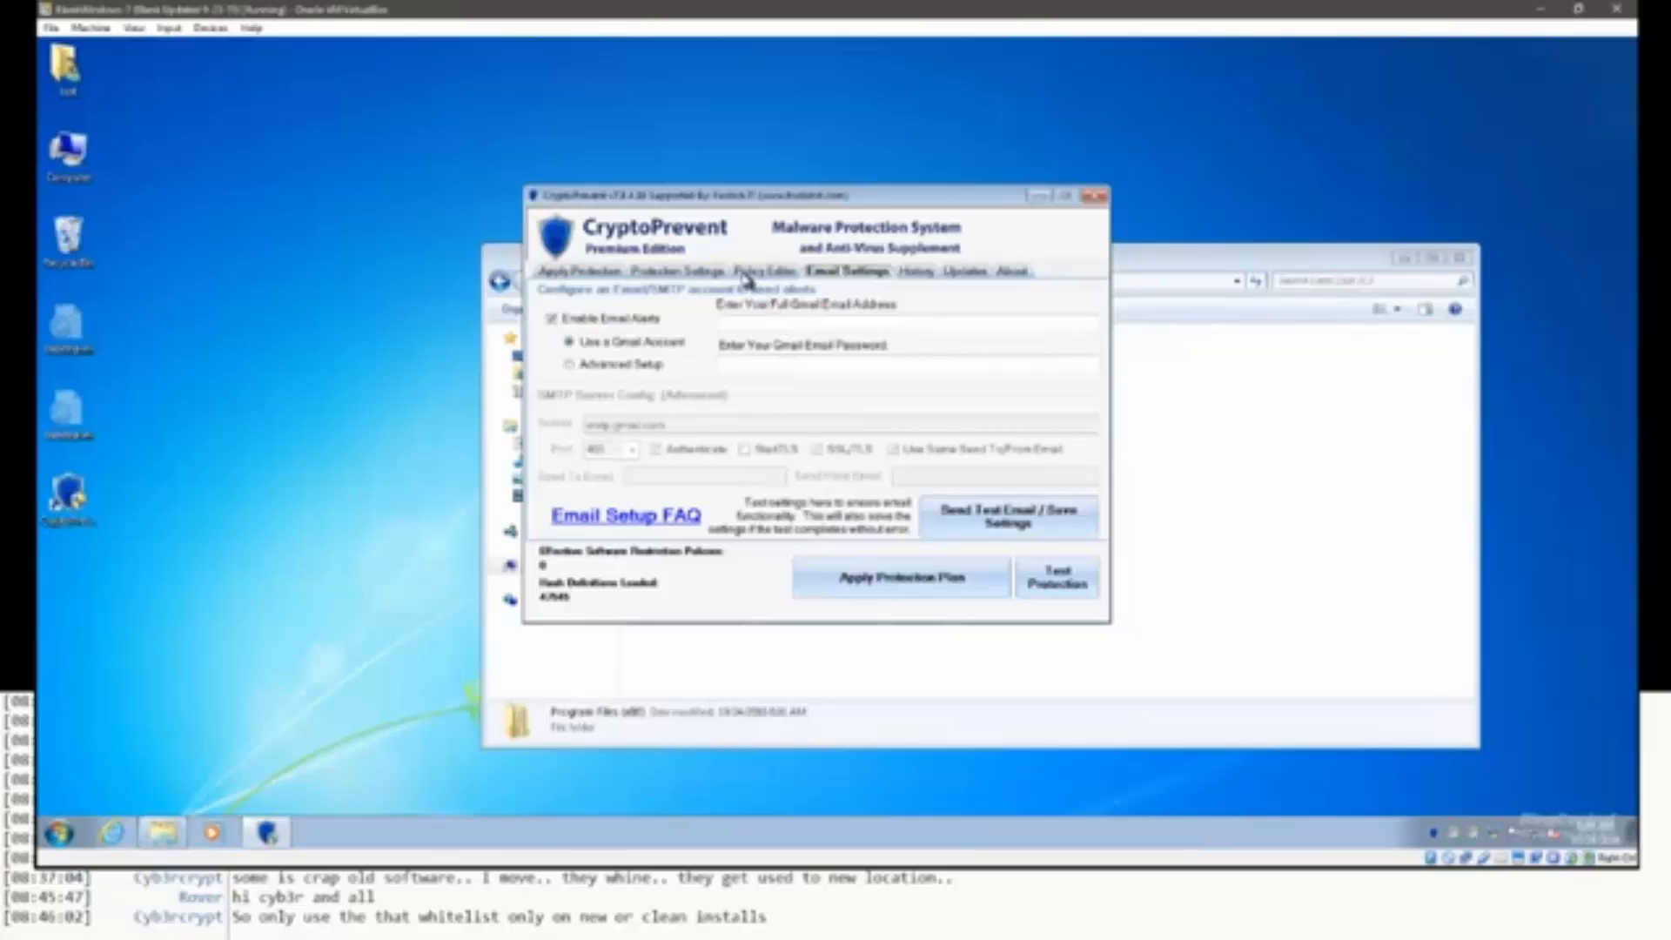
pyautogui.click(706, 272)
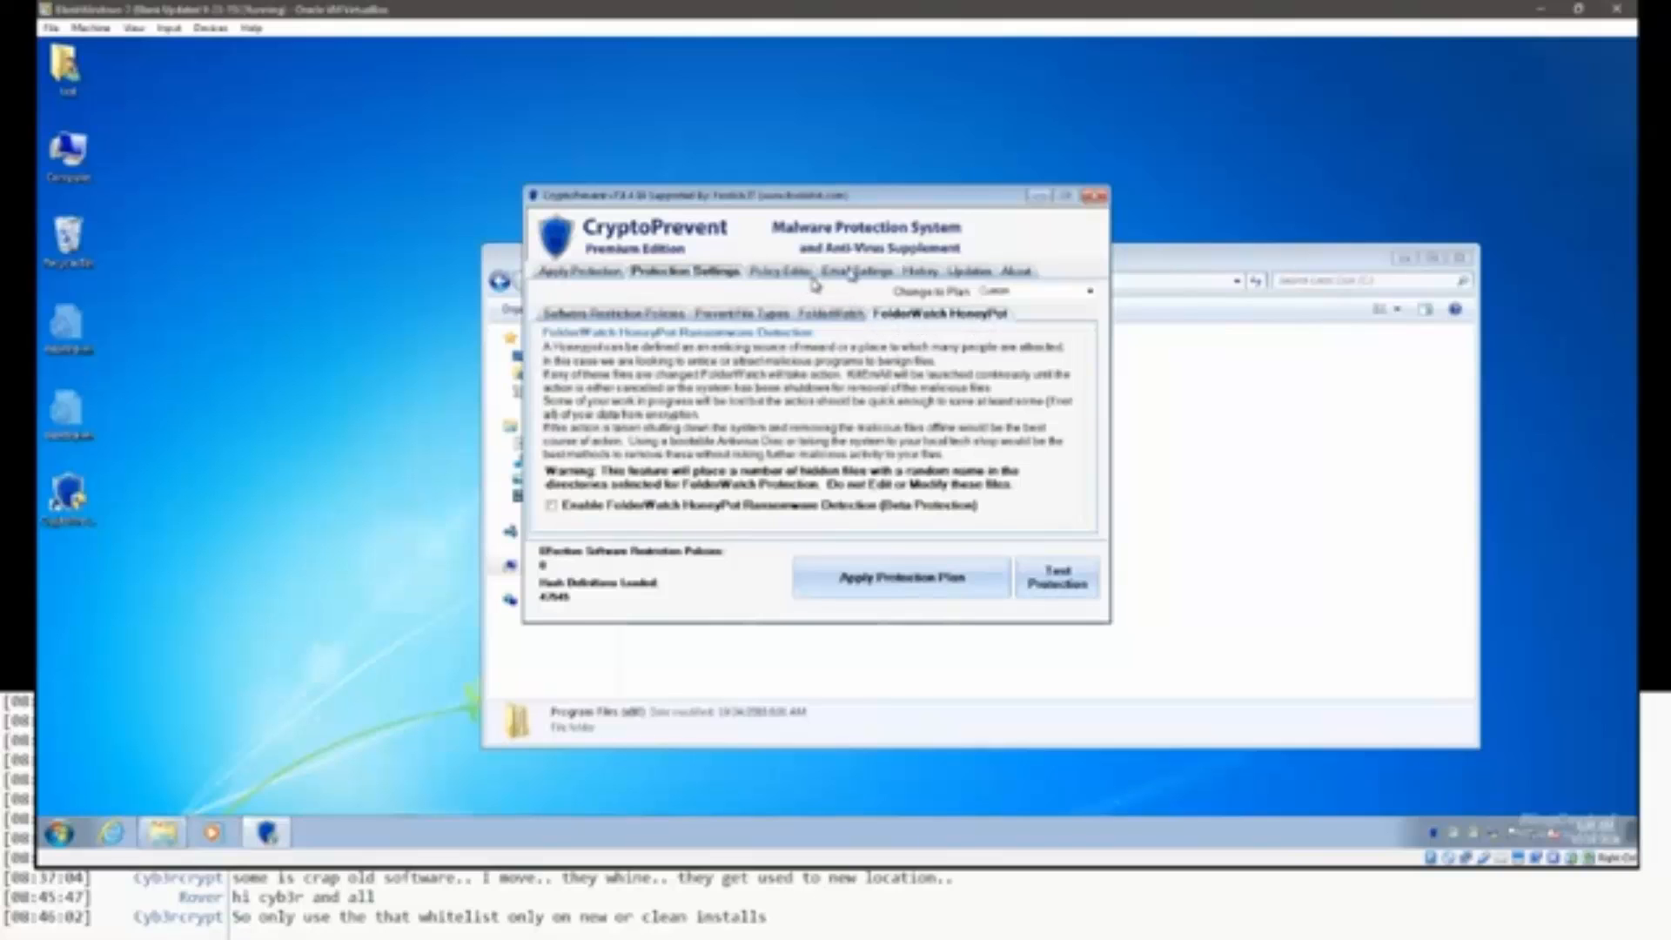
pyautogui.click(854, 273)
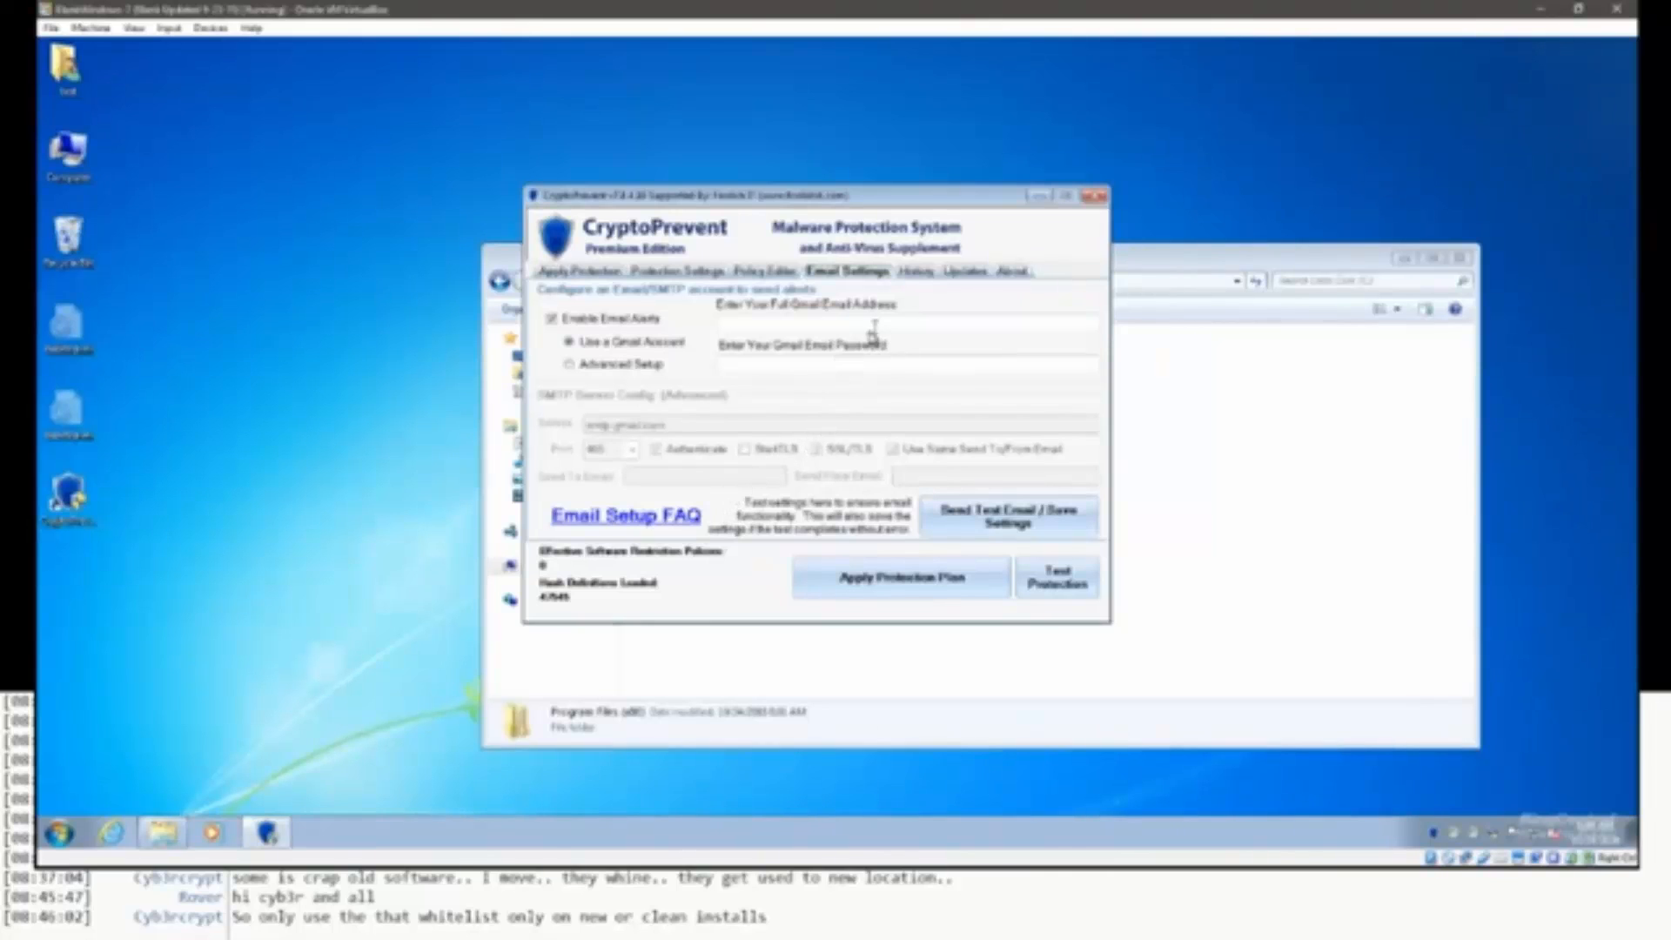
# Check the History options and go through the Software Restriction Policies, Prevent File Types, FolderWatch and HoneyPot settings.
pyautogui.click(910, 273)
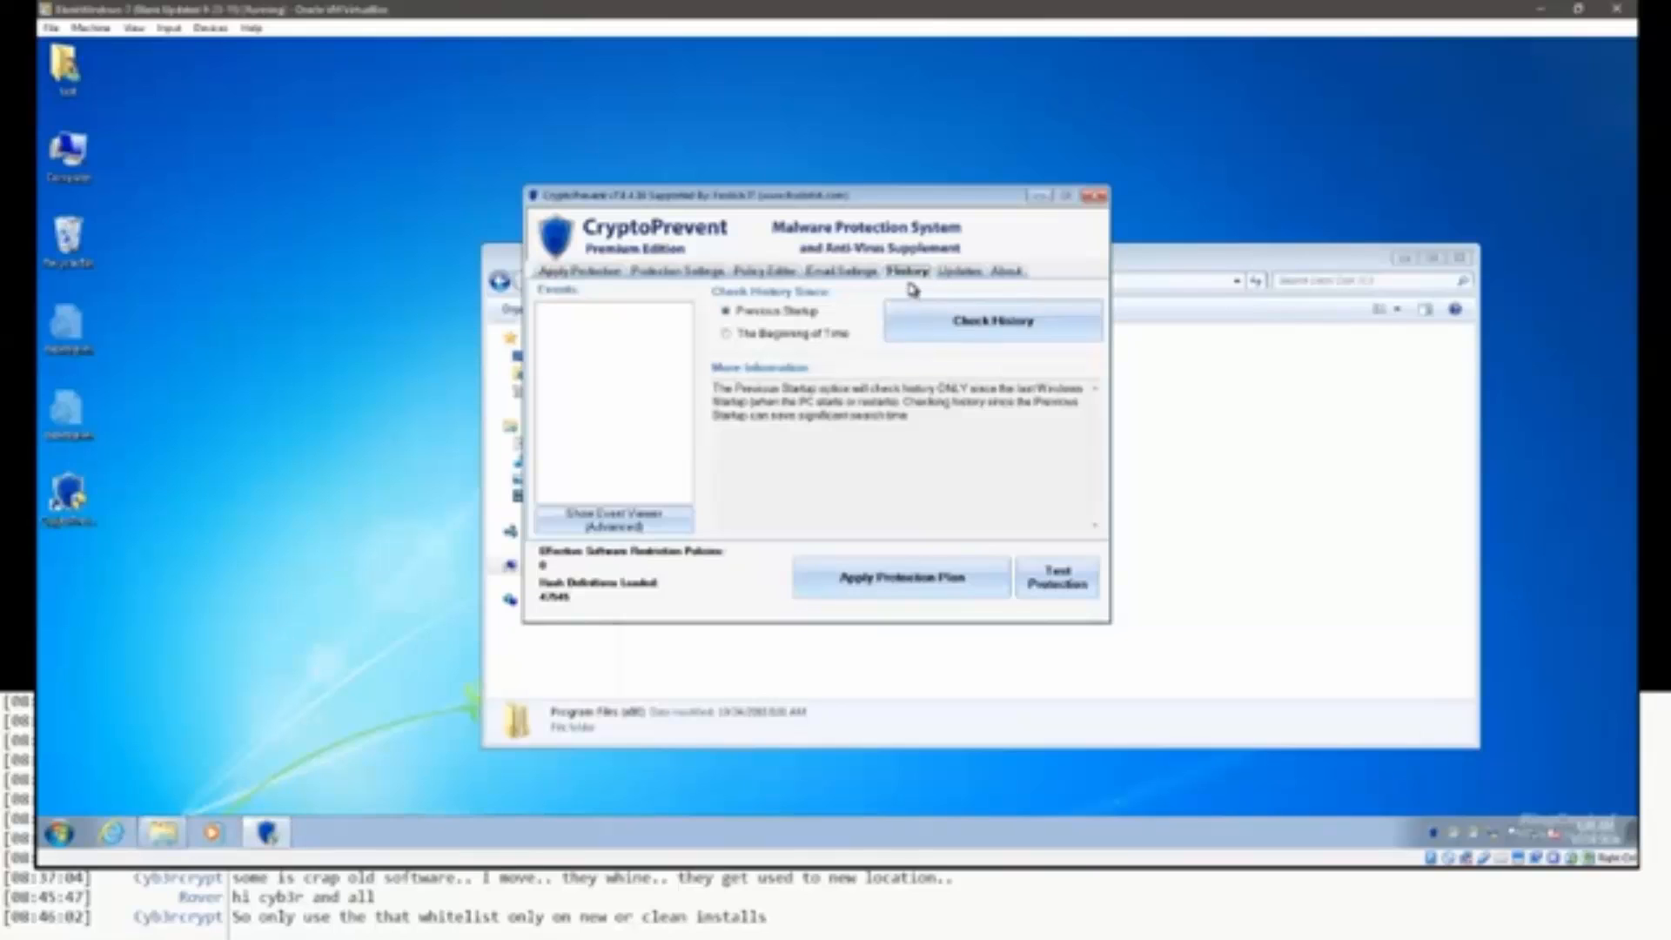
pyautogui.click(891, 324)
pyautogui.click(675, 273)
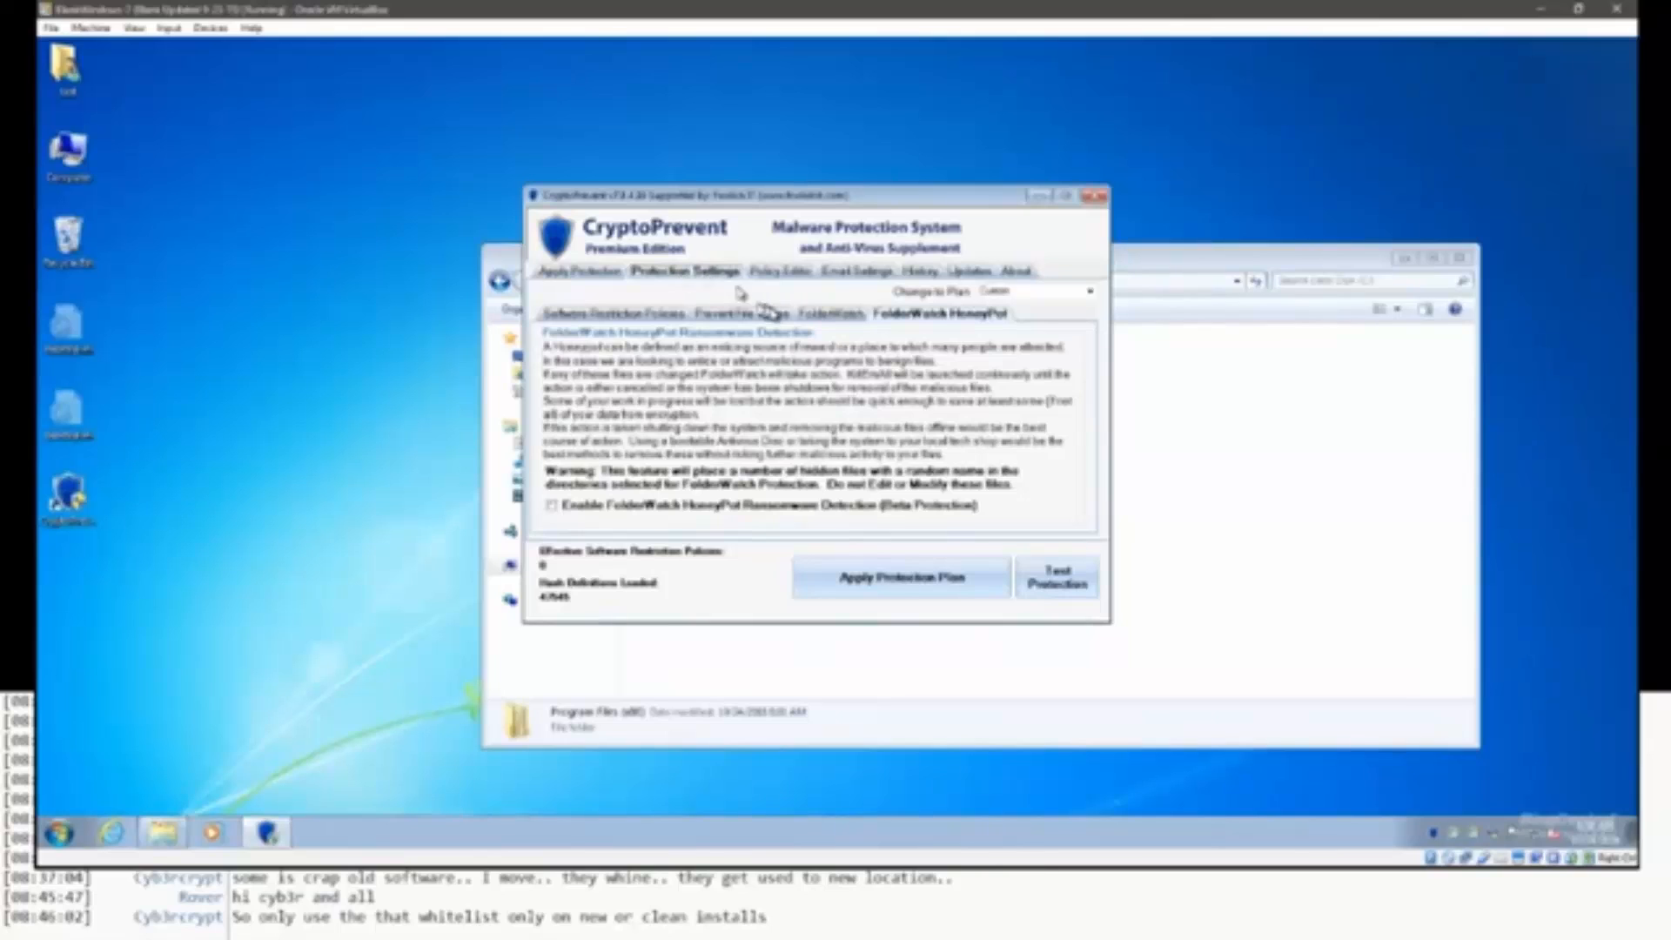
pyautogui.click(611, 317)
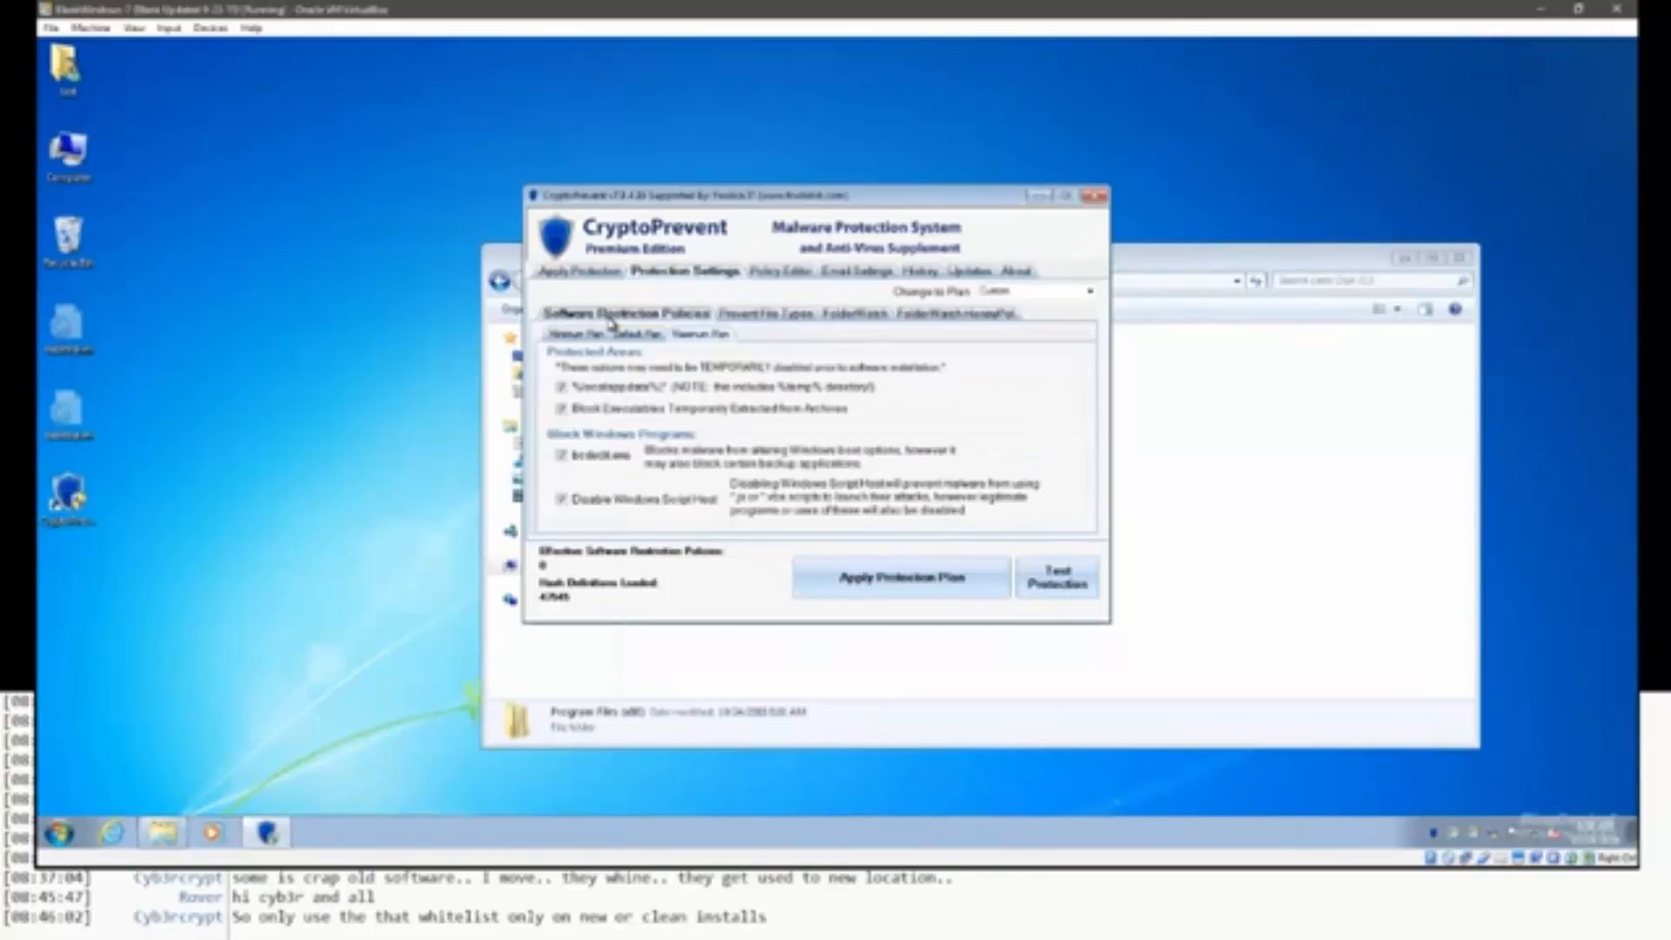
pyautogui.click(744, 317)
pyautogui.click(828, 316)
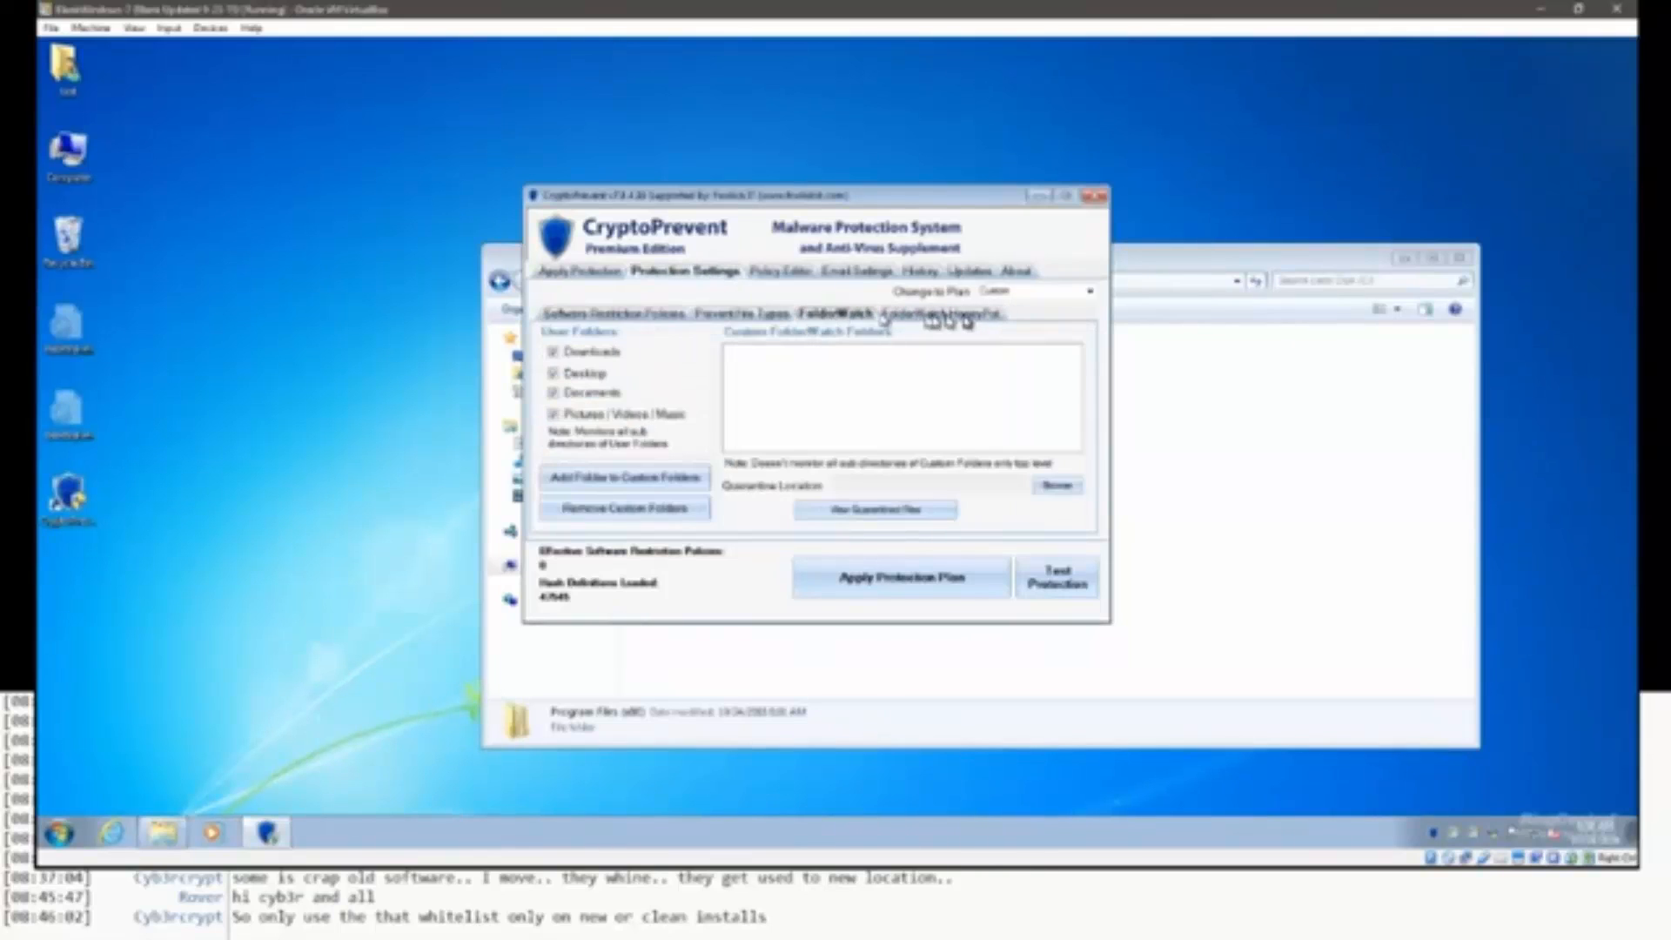
pyautogui.click(942, 315)
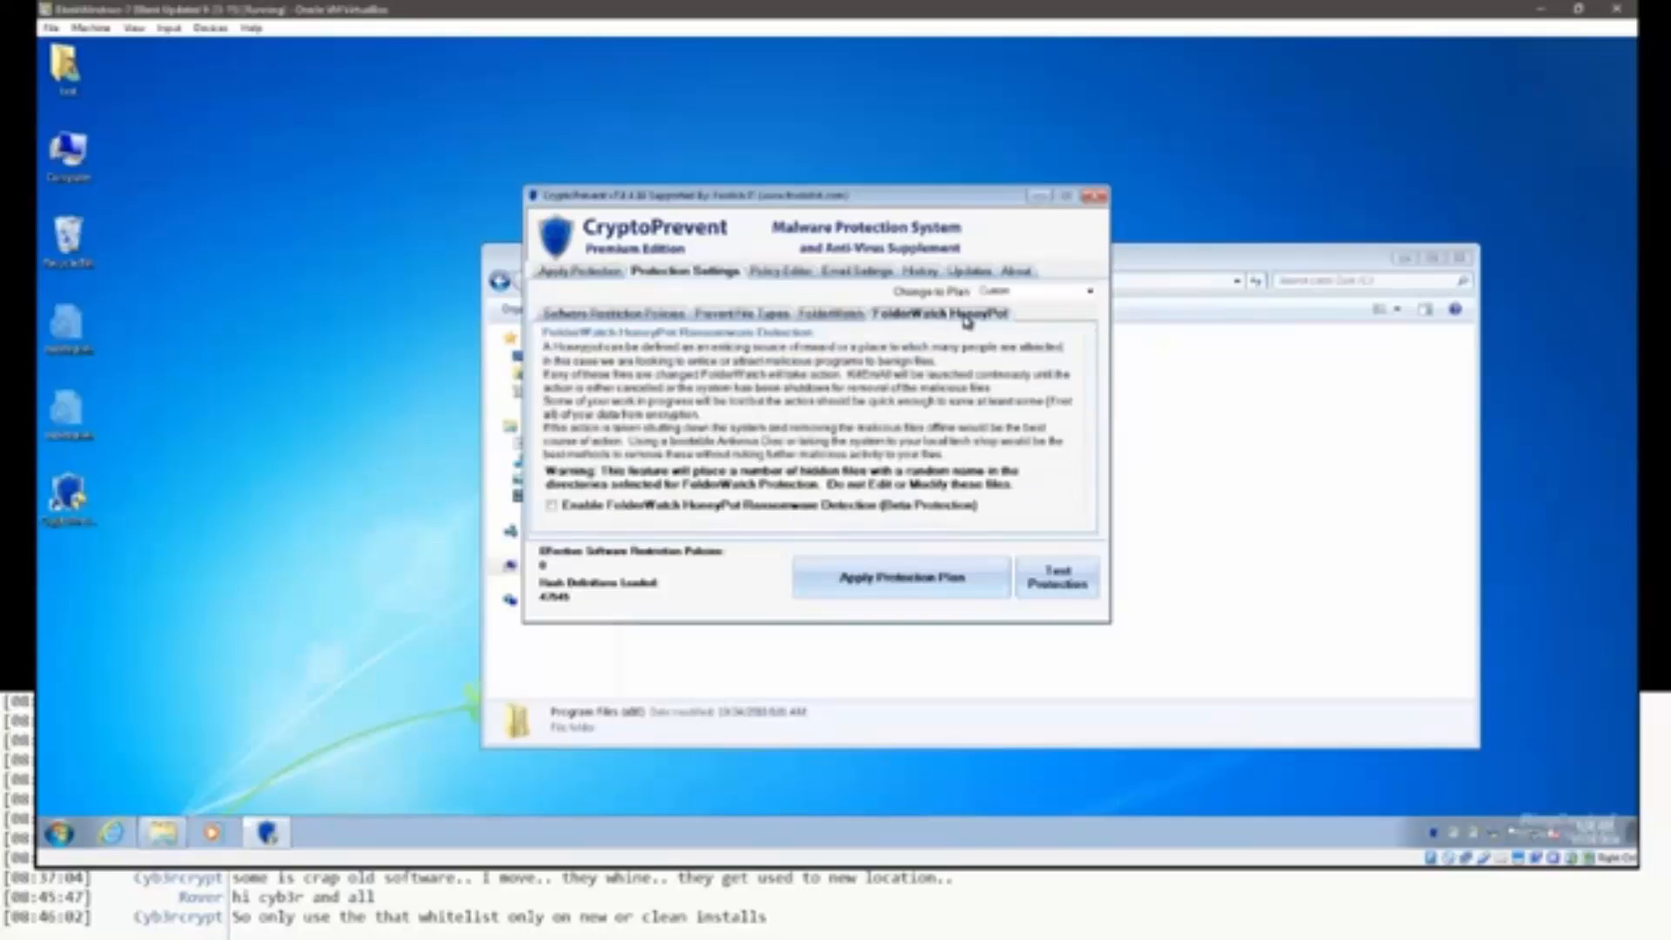
# Compare the event history options with the email alert settings, finishing on the Email Settings.
pyautogui.click(923, 271)
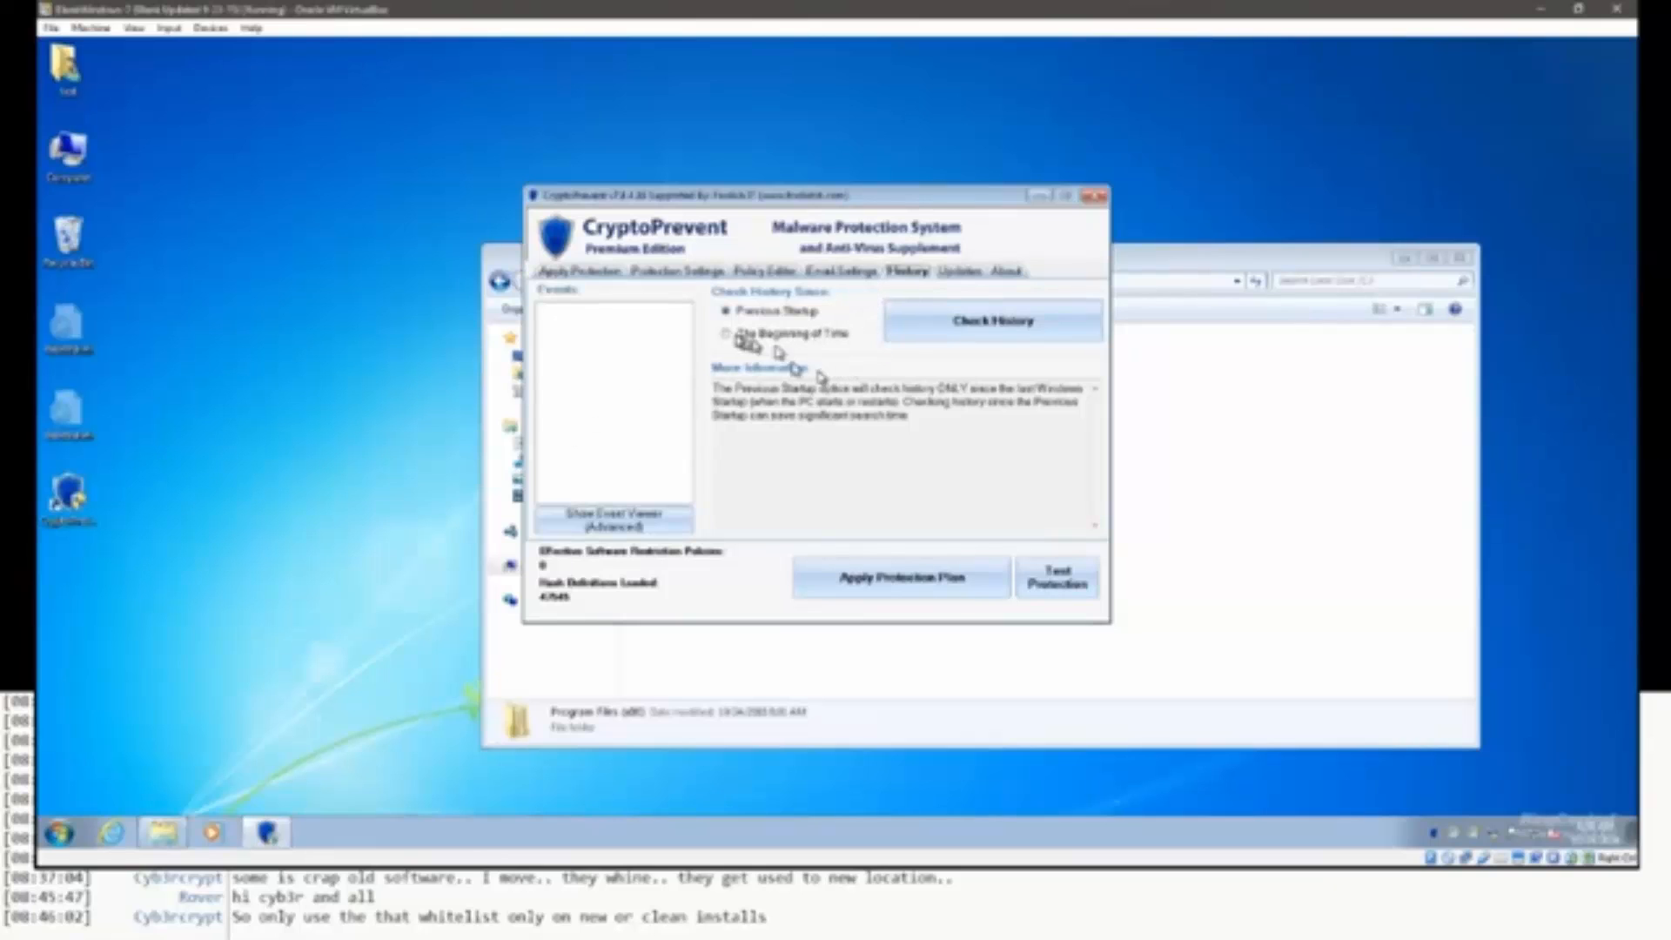
pyautogui.click(851, 275)
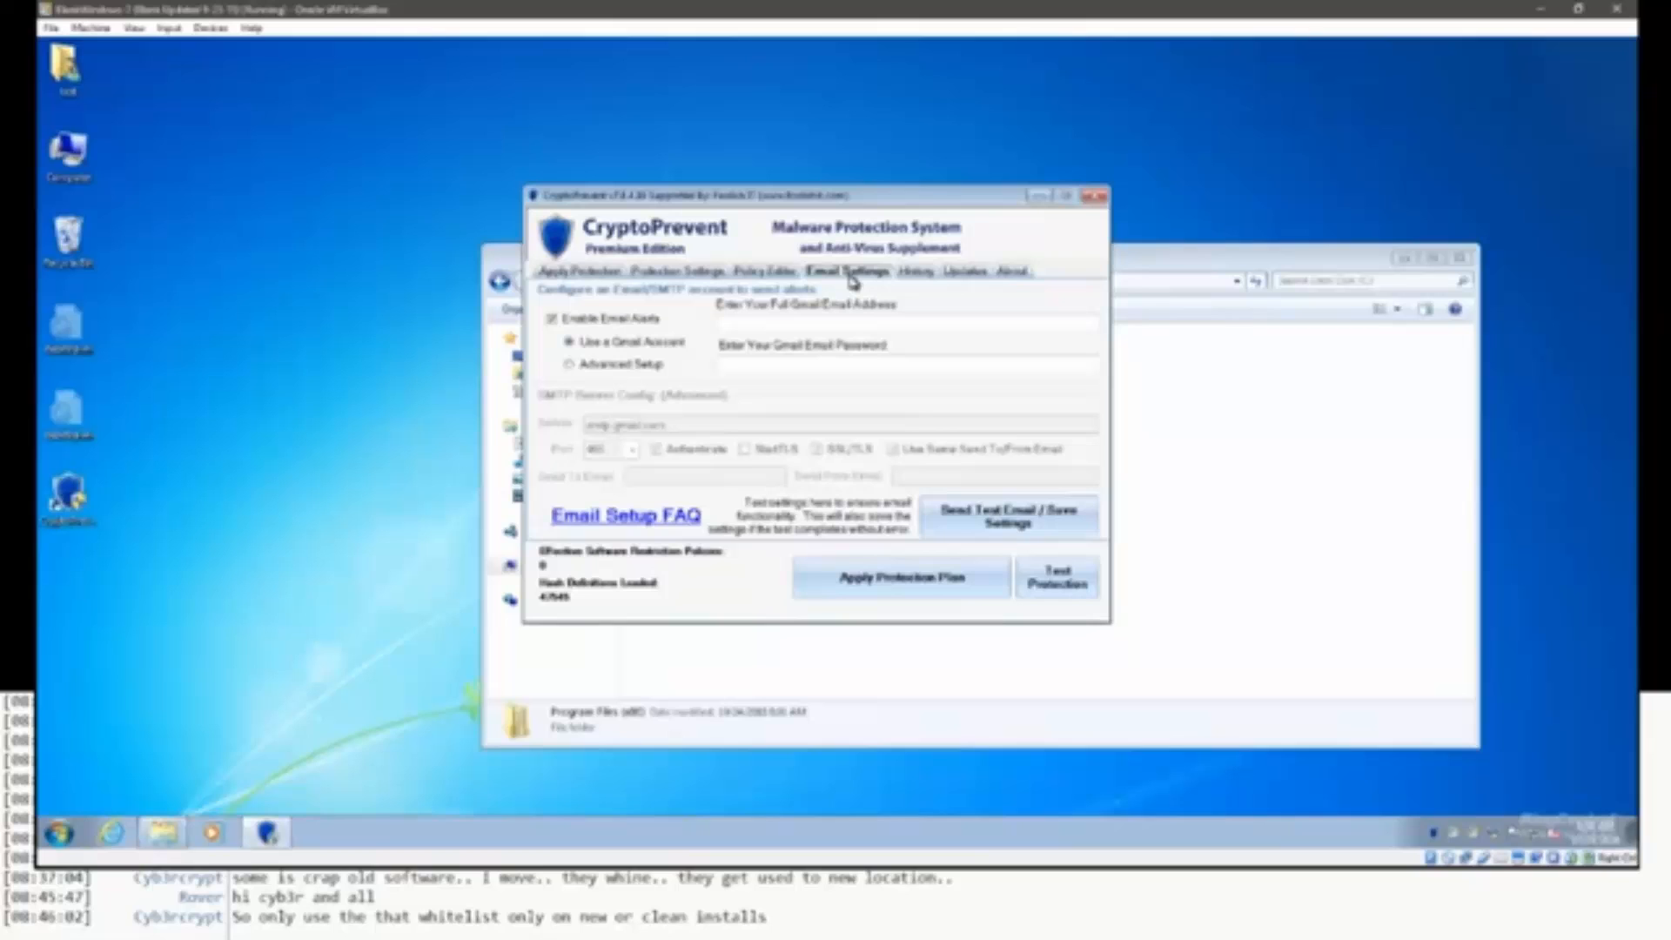
pyautogui.click(917, 275)
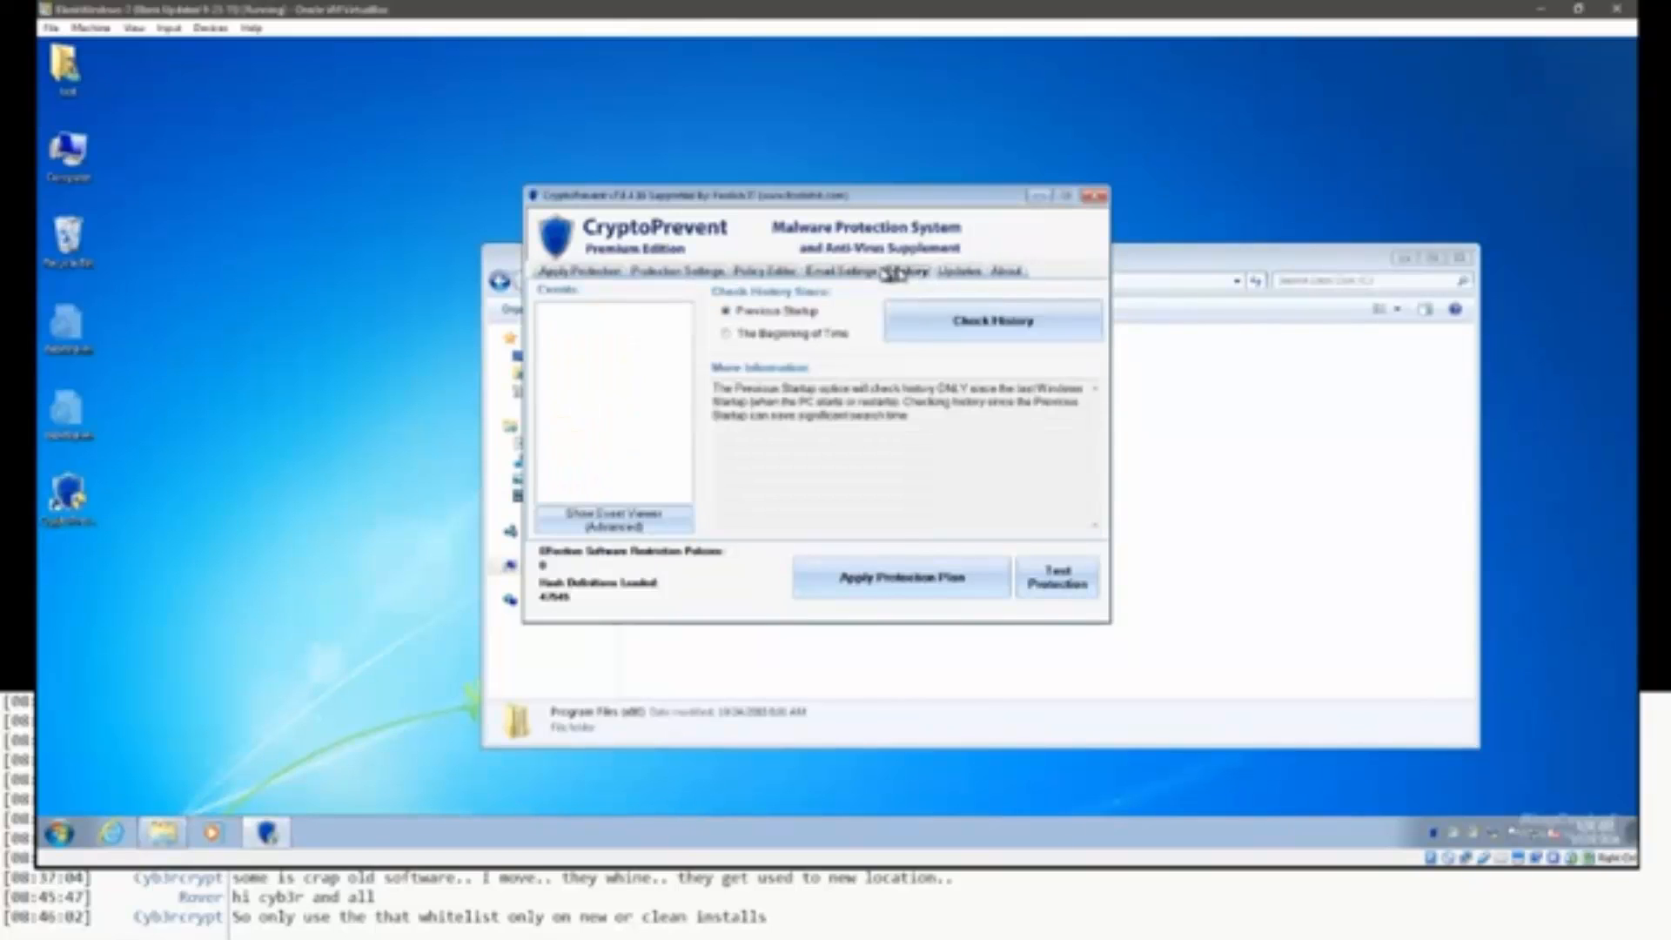
pyautogui.click(881, 273)
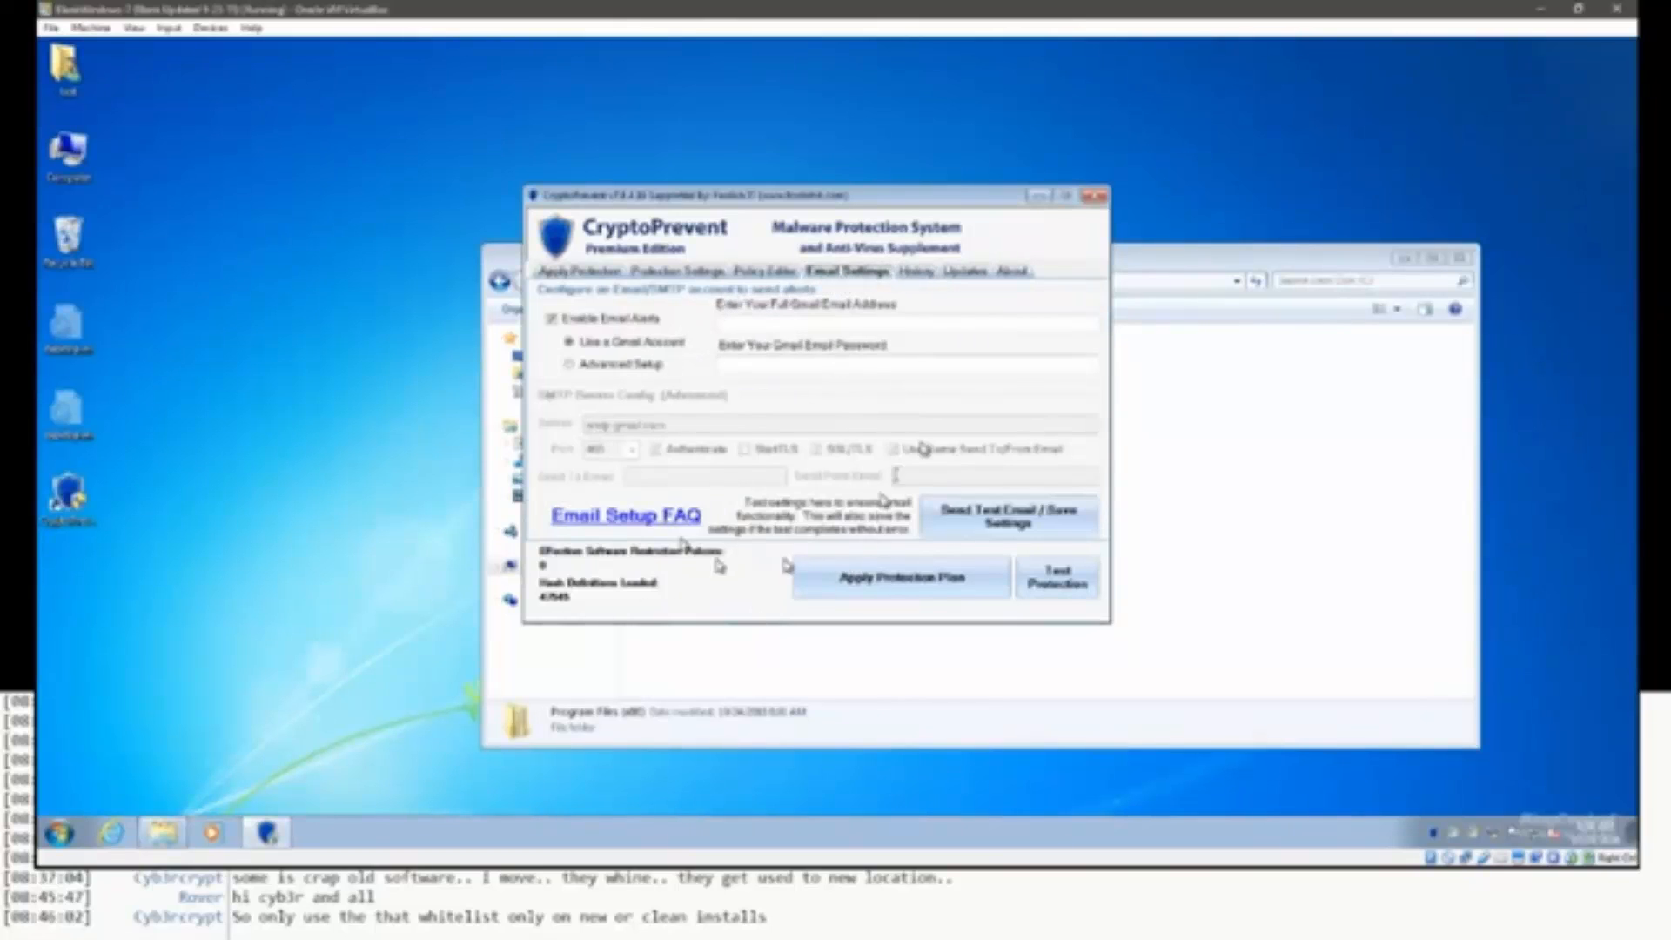
pyautogui.click(910, 275)
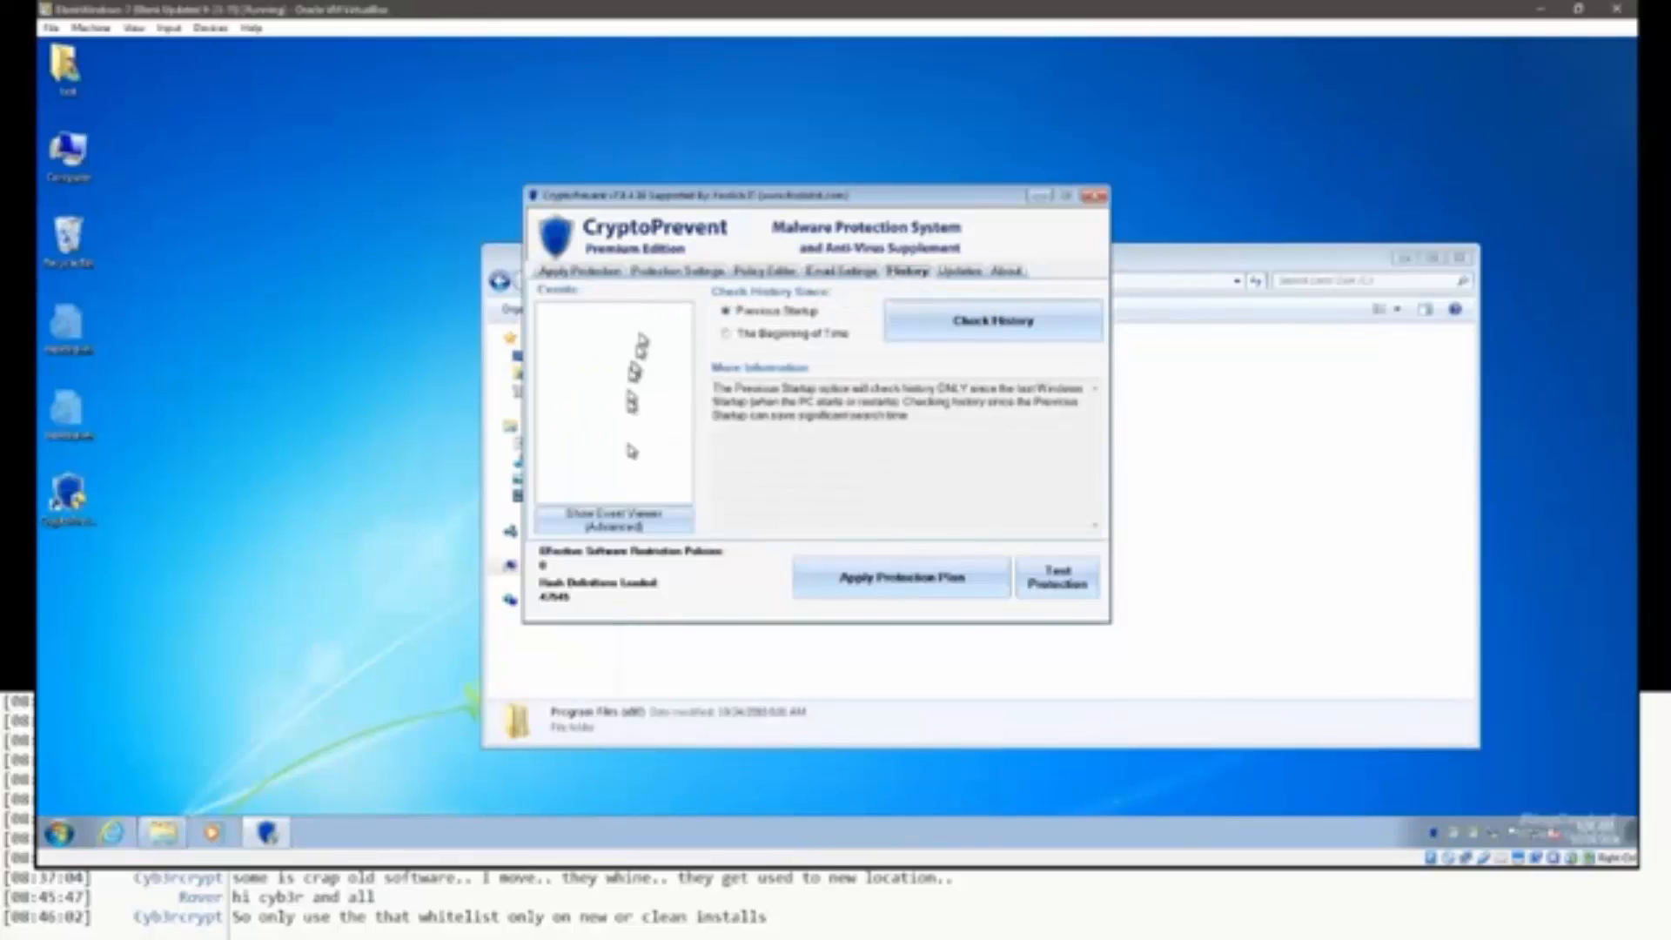
pyautogui.click(849, 275)
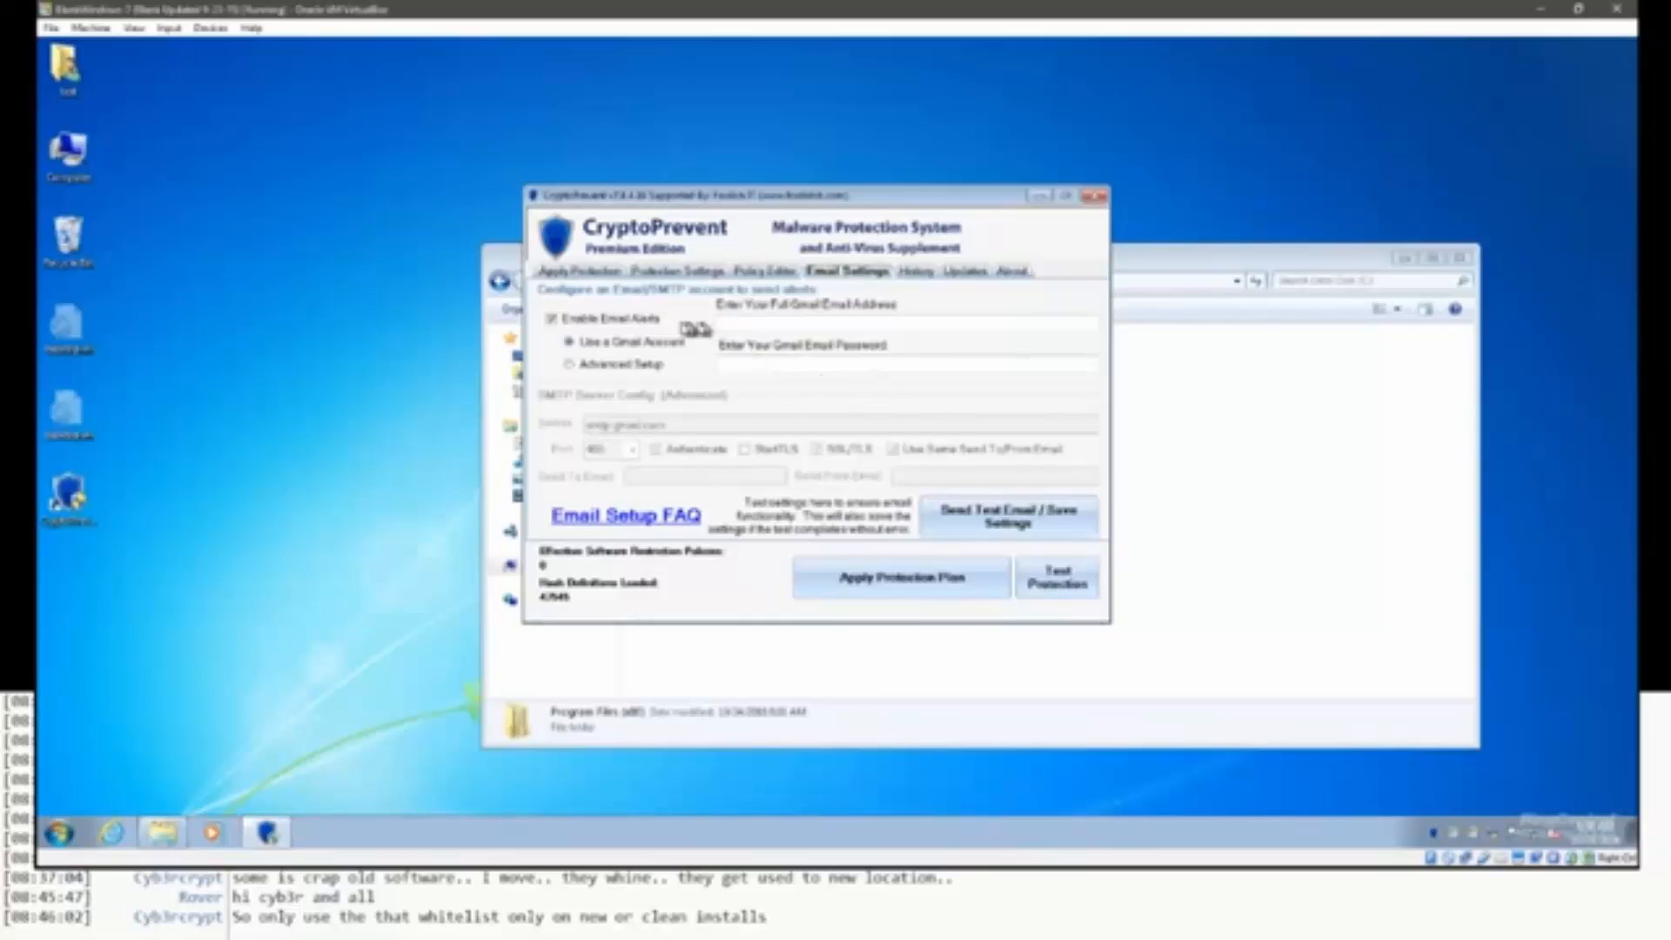
# Switch the email alerts to Advanced Setup and toggle the Use Same Send To/From Email option off and on again.
pyautogui.click(628, 370)
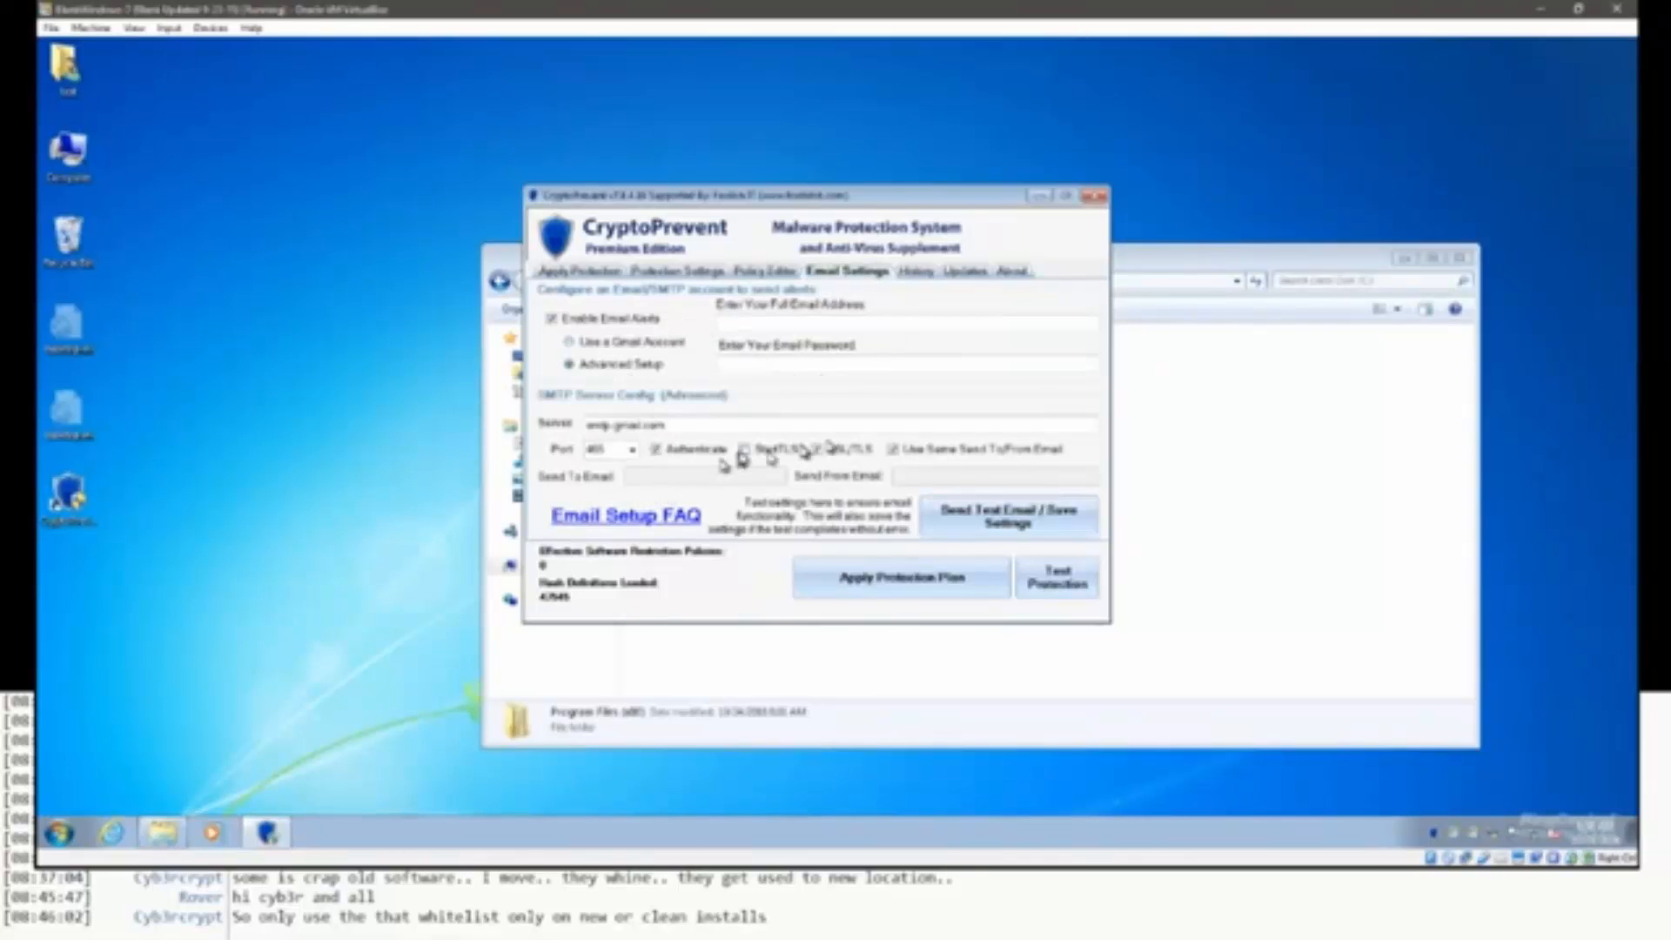
pyautogui.click(894, 450)
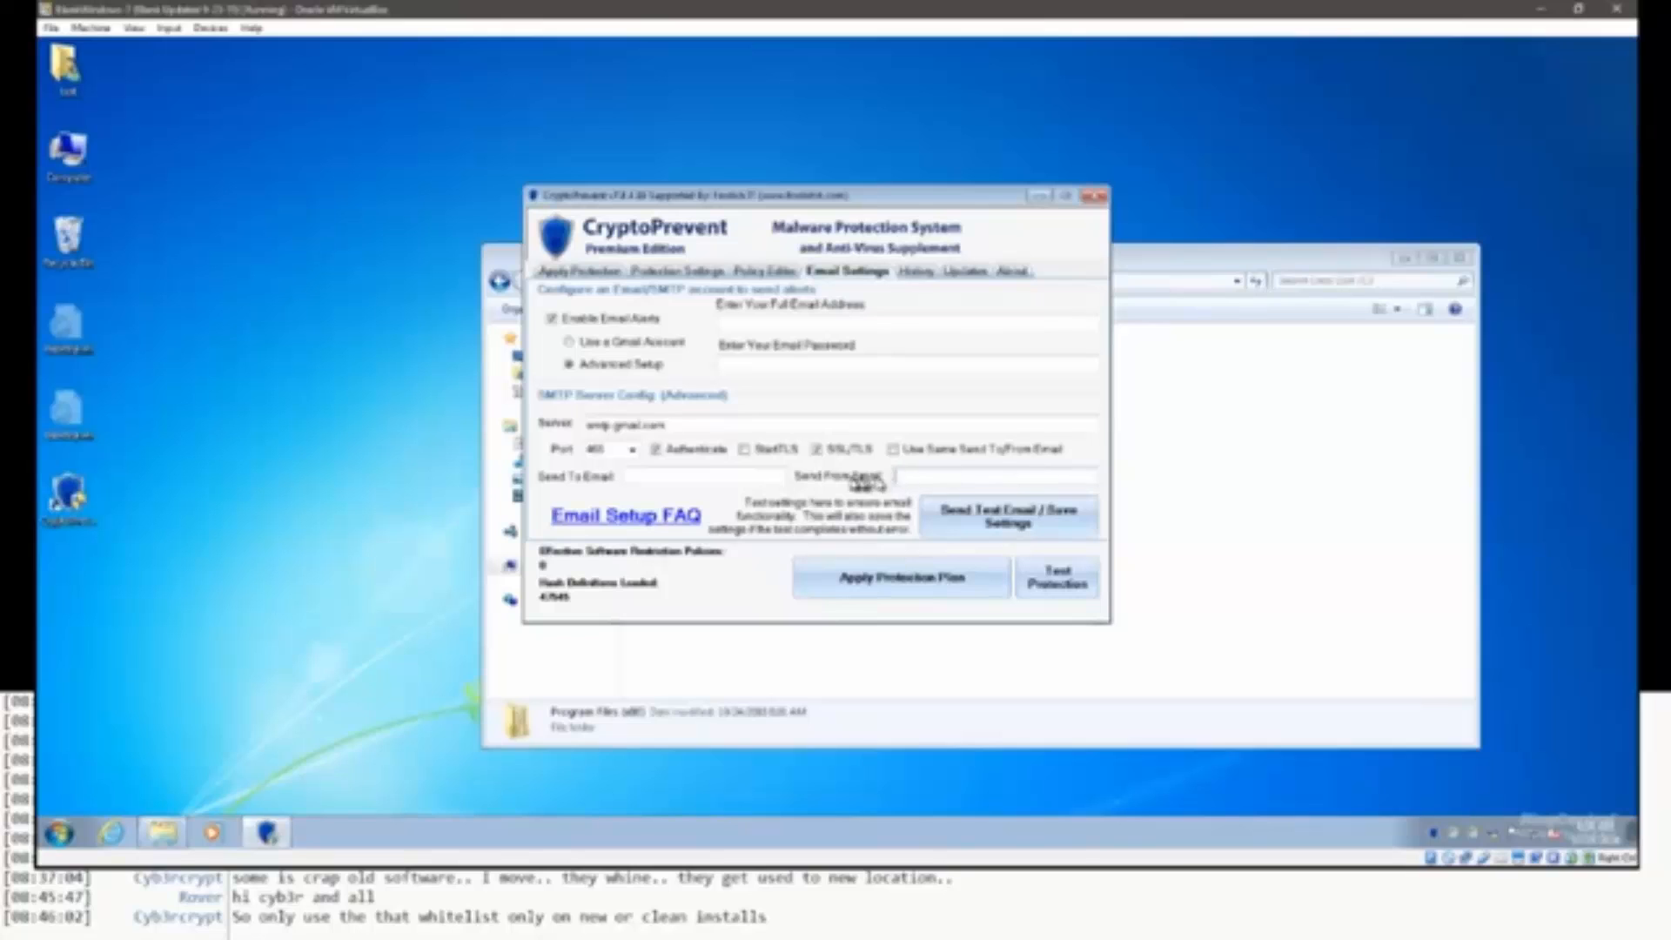
pyautogui.click(894, 449)
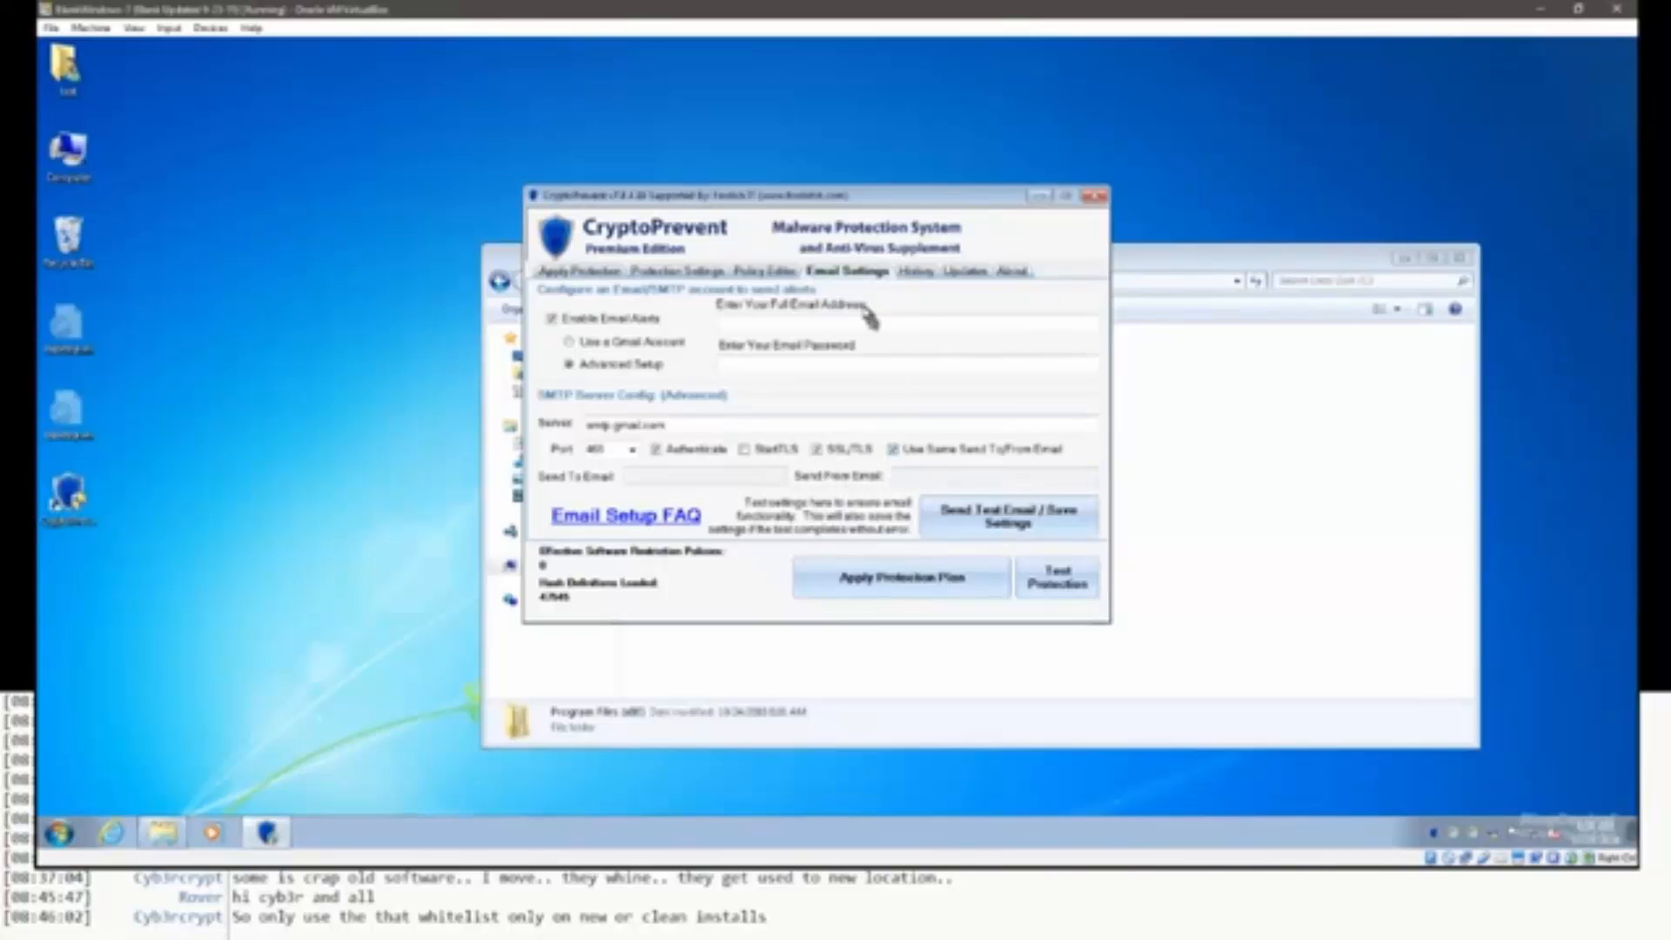
# Review the Updates settings and check the Update Hour choices for the daily update schedule.
pyautogui.click(905, 273)
pyautogui.click(956, 277)
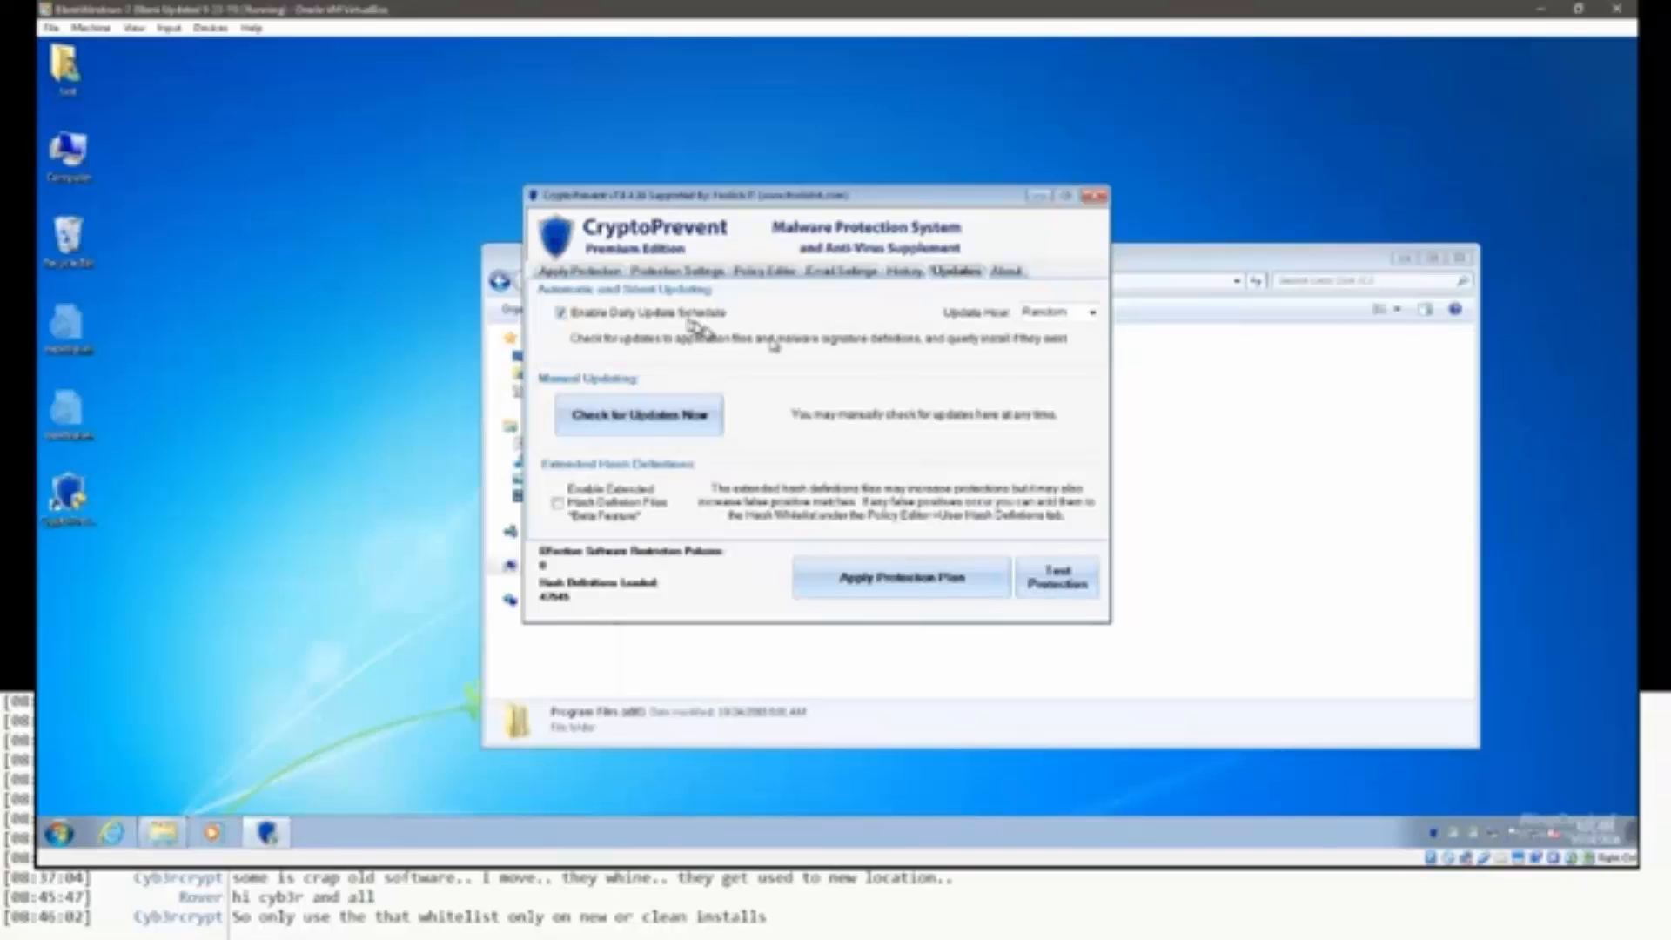
pyautogui.click(1047, 311)
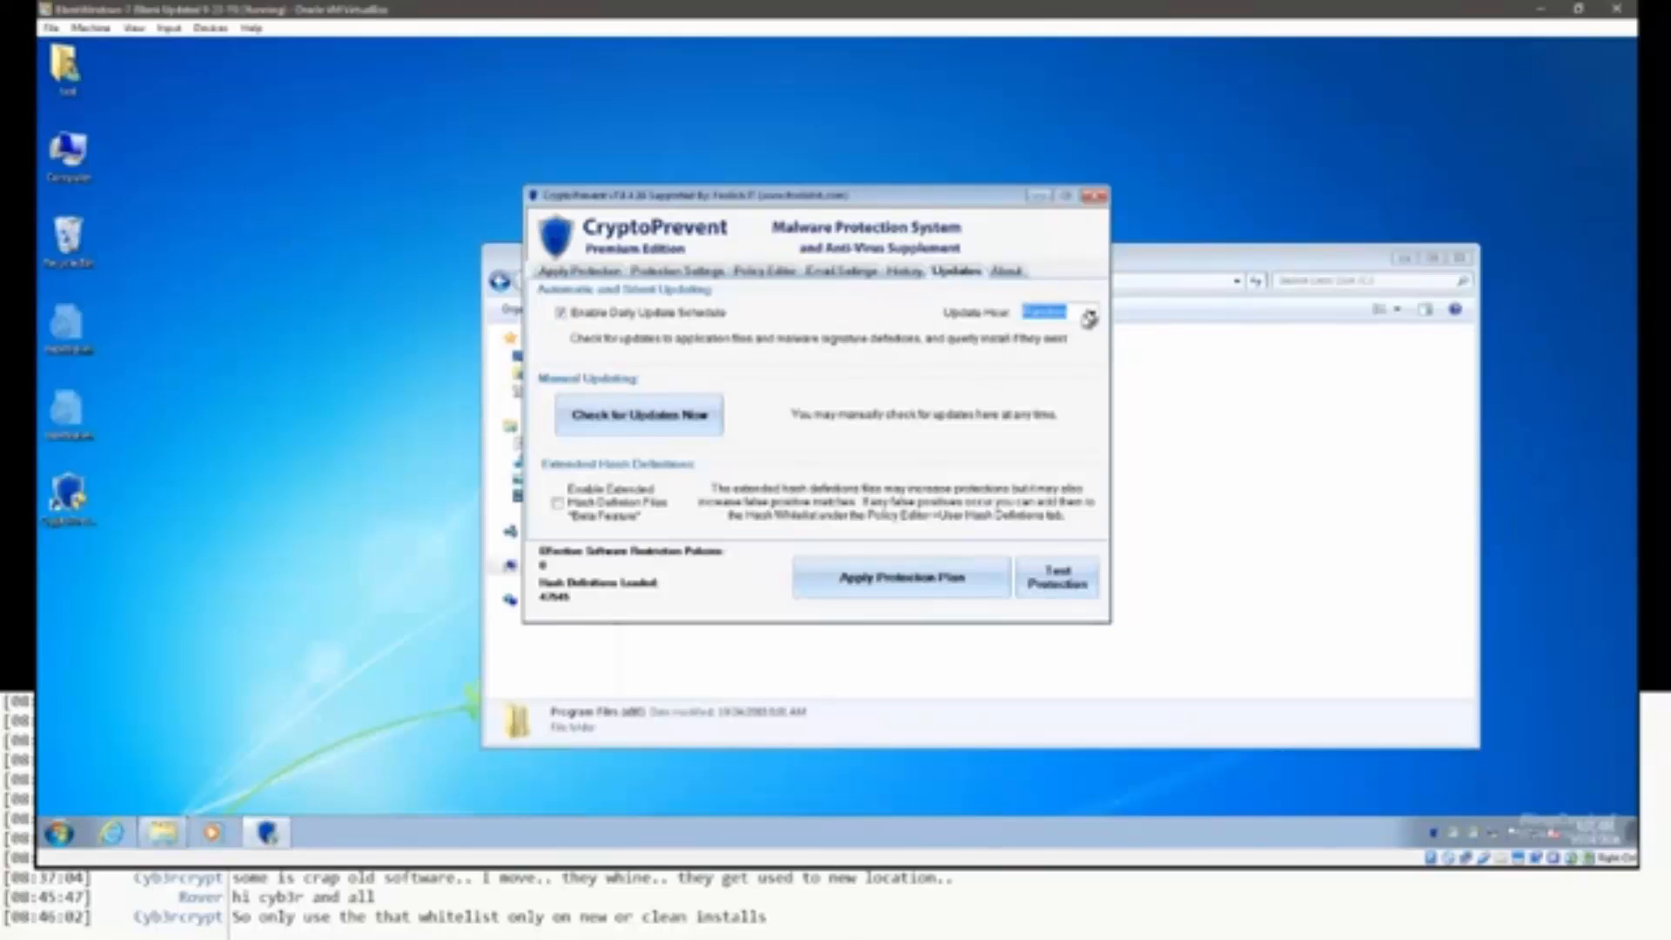
pyautogui.click(1089, 315)
pyautogui.click(1088, 316)
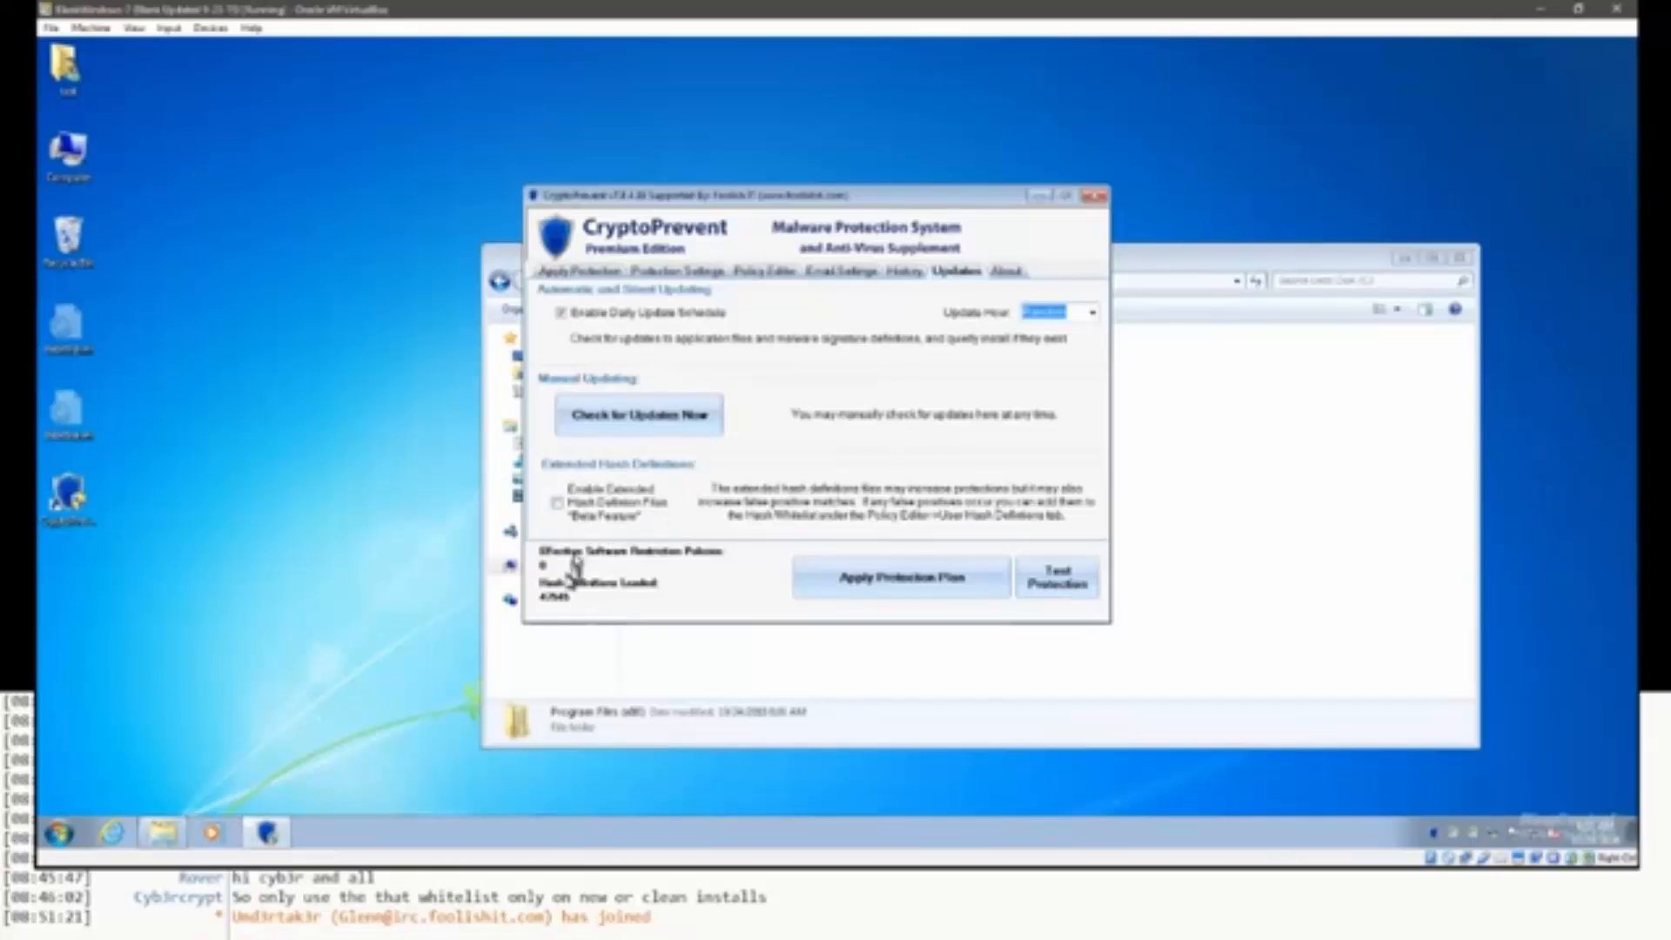
# Select the Extreme protection plan and review its HoneyPot, file type, restriction policy and extended hash definition settings.
pyautogui.click(599, 272)
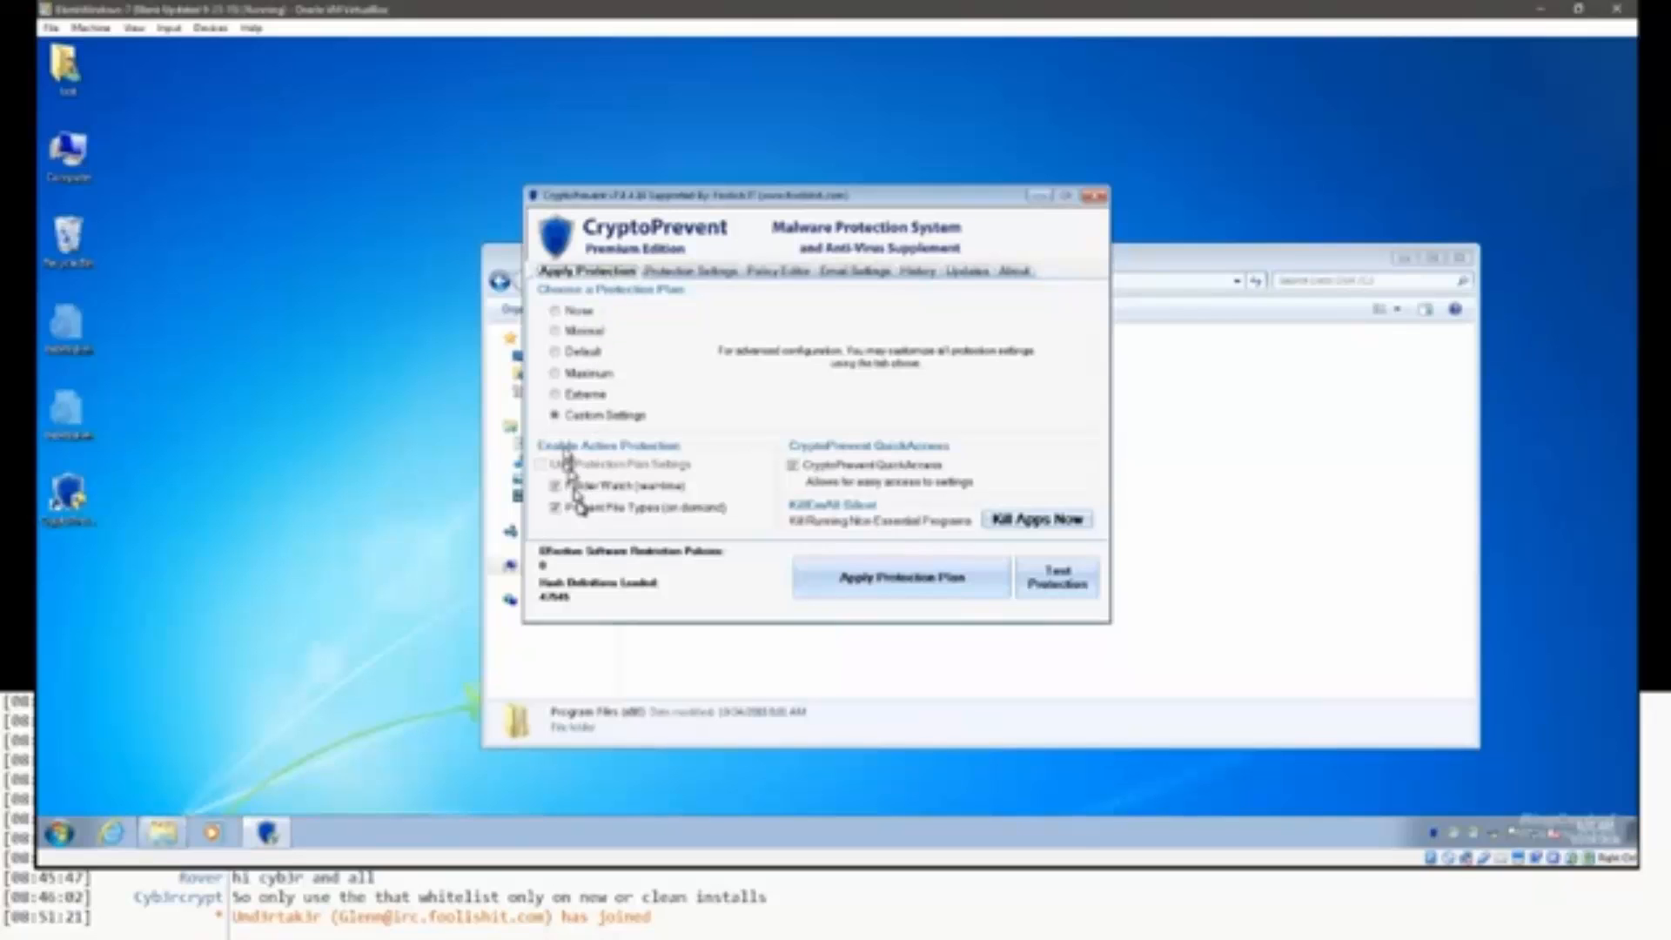
pyautogui.click(578, 395)
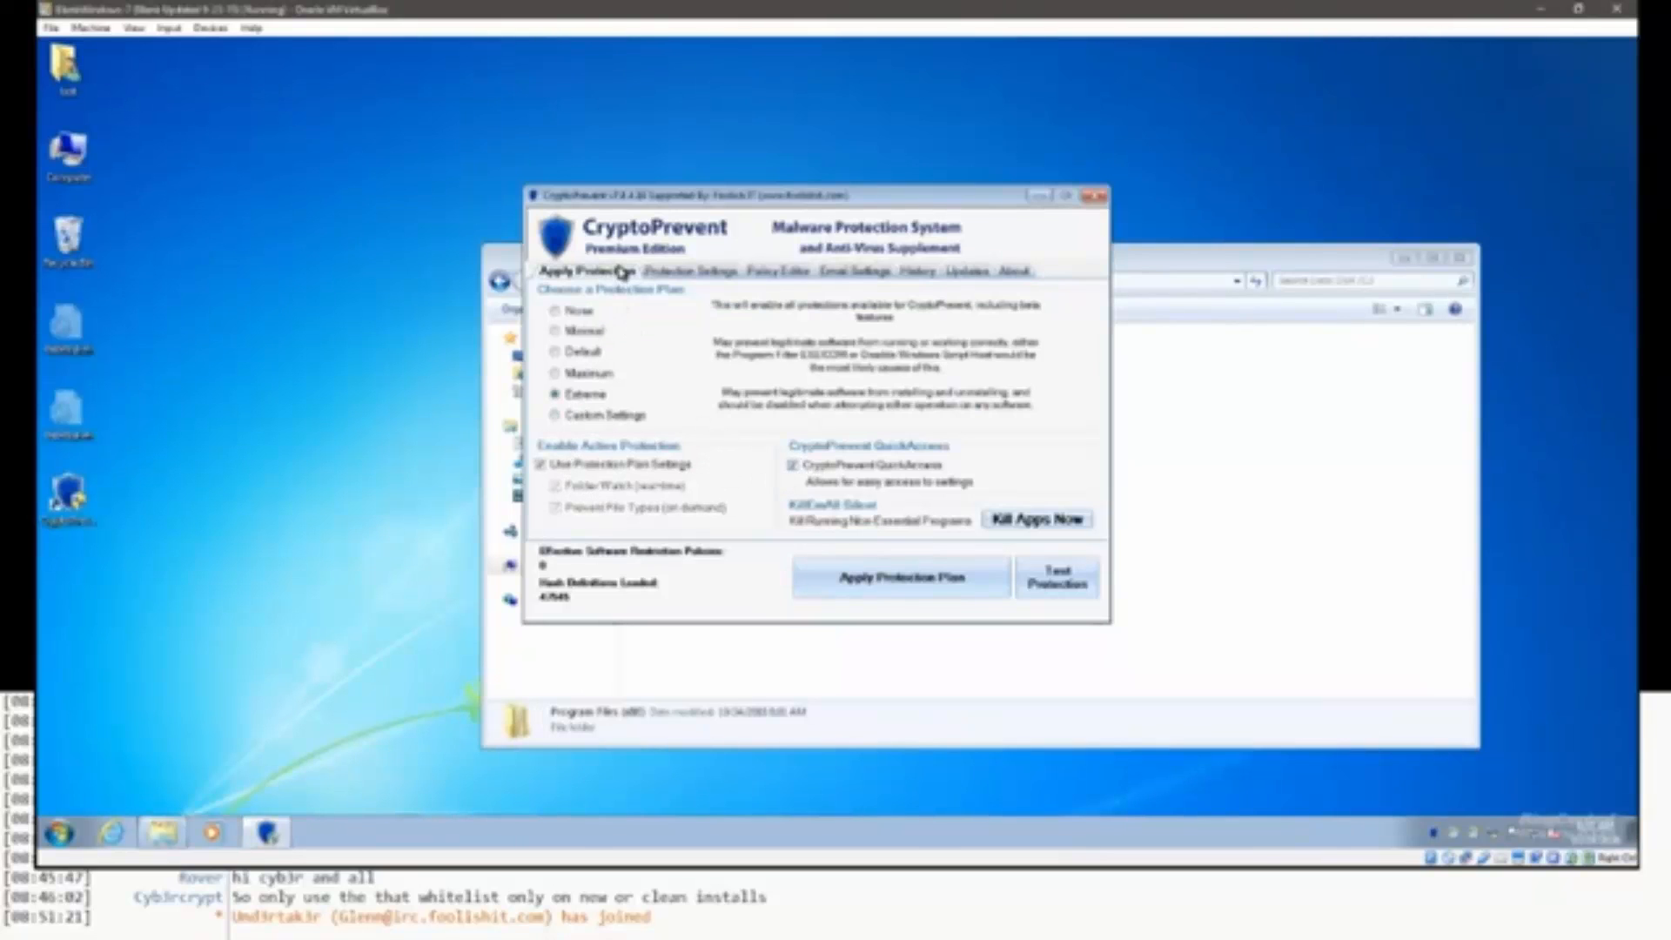
pyautogui.click(653, 276)
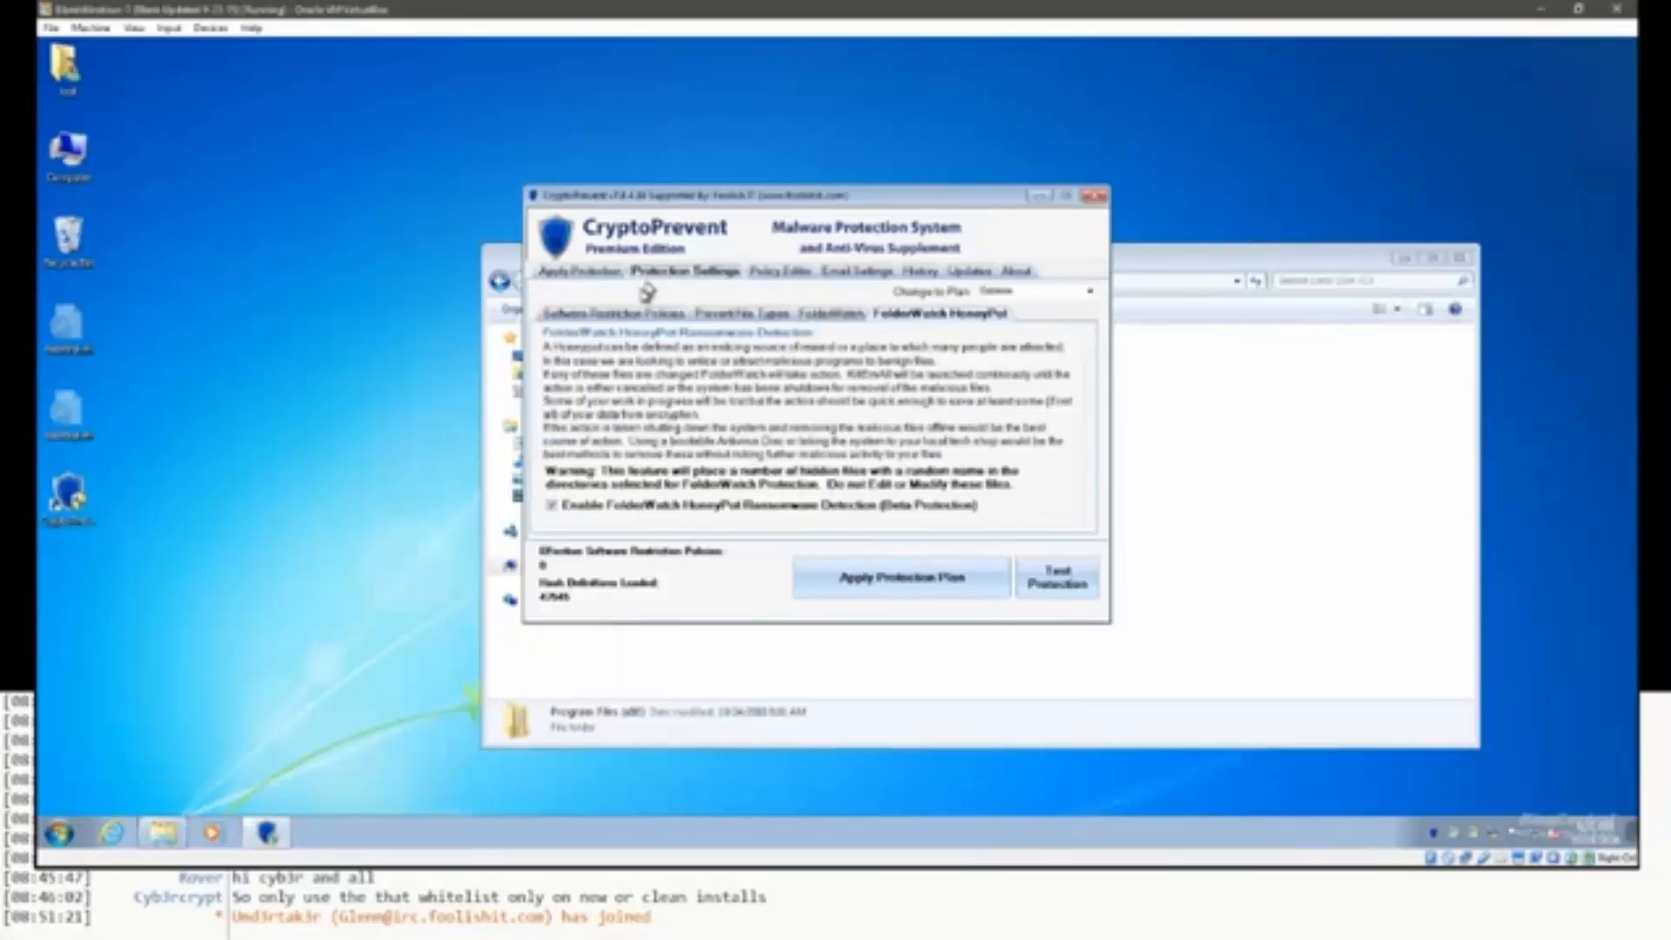
pyautogui.click(818, 315)
pyautogui.click(766, 315)
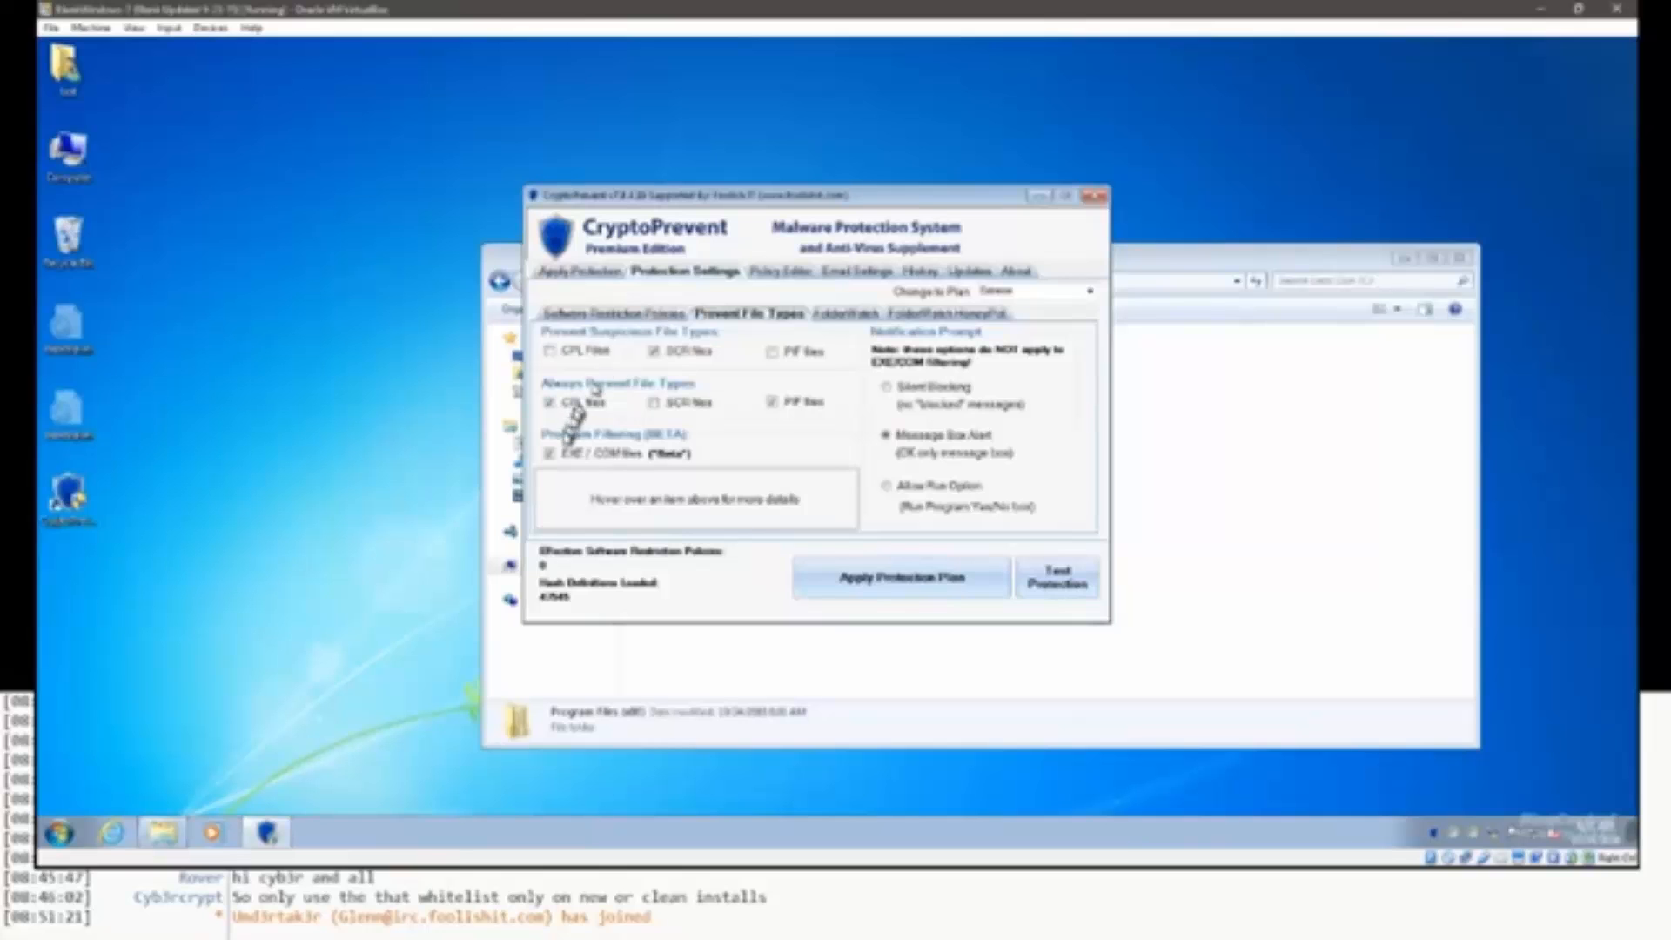
pyautogui.click(601, 317)
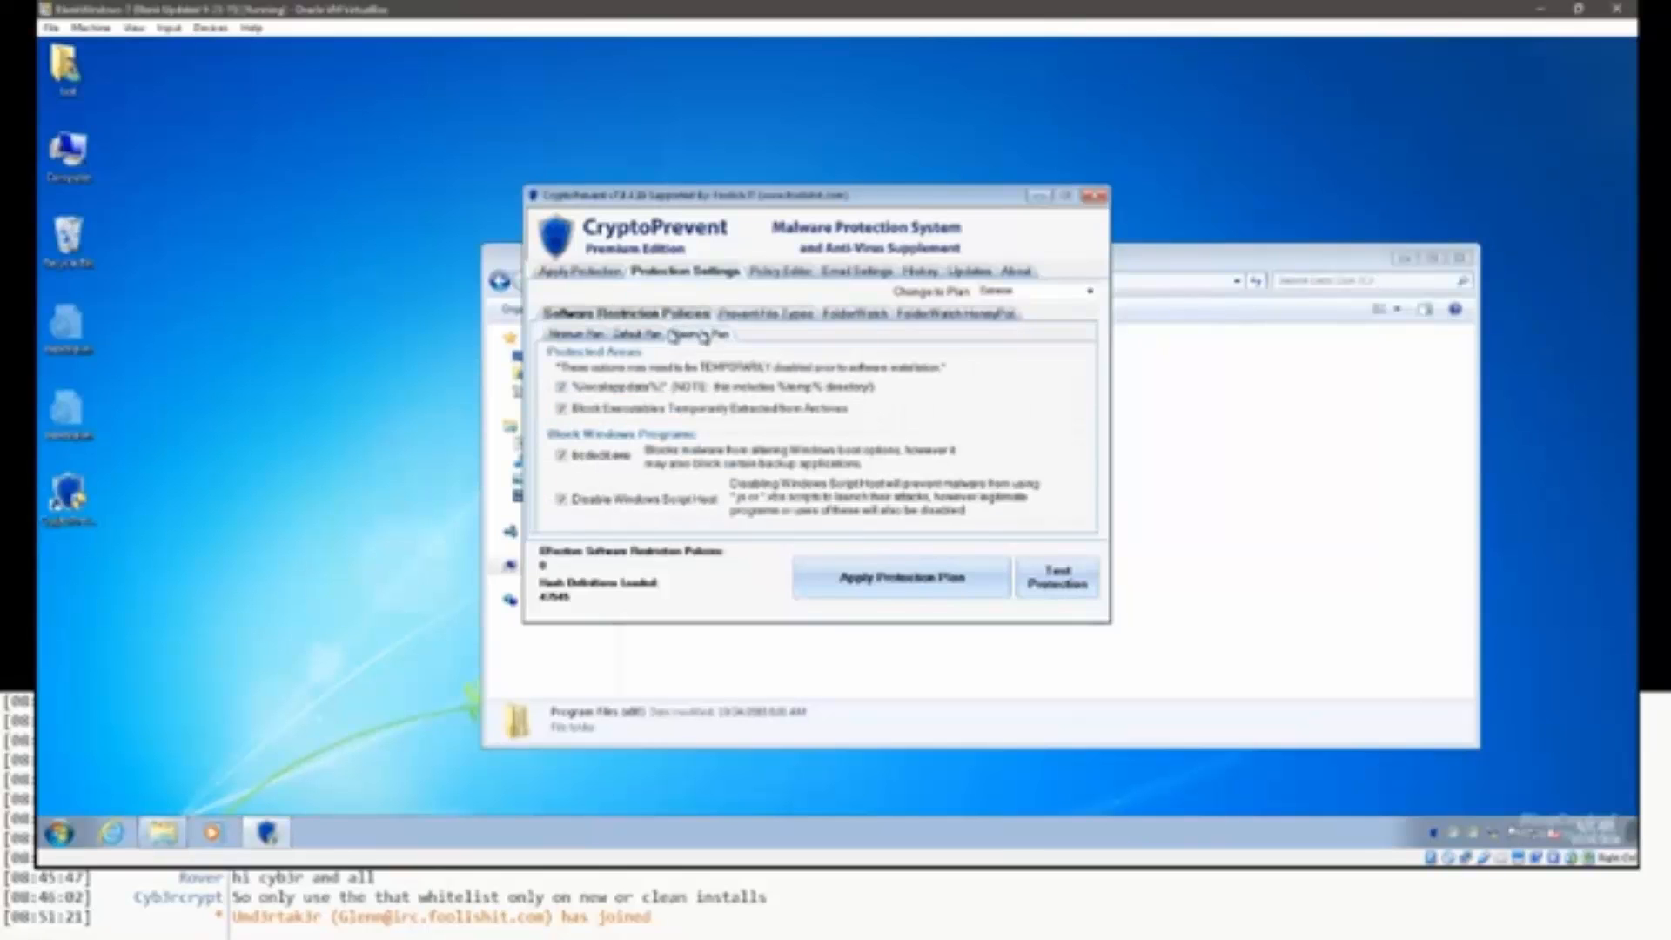
pyautogui.click(636, 334)
pyautogui.click(591, 336)
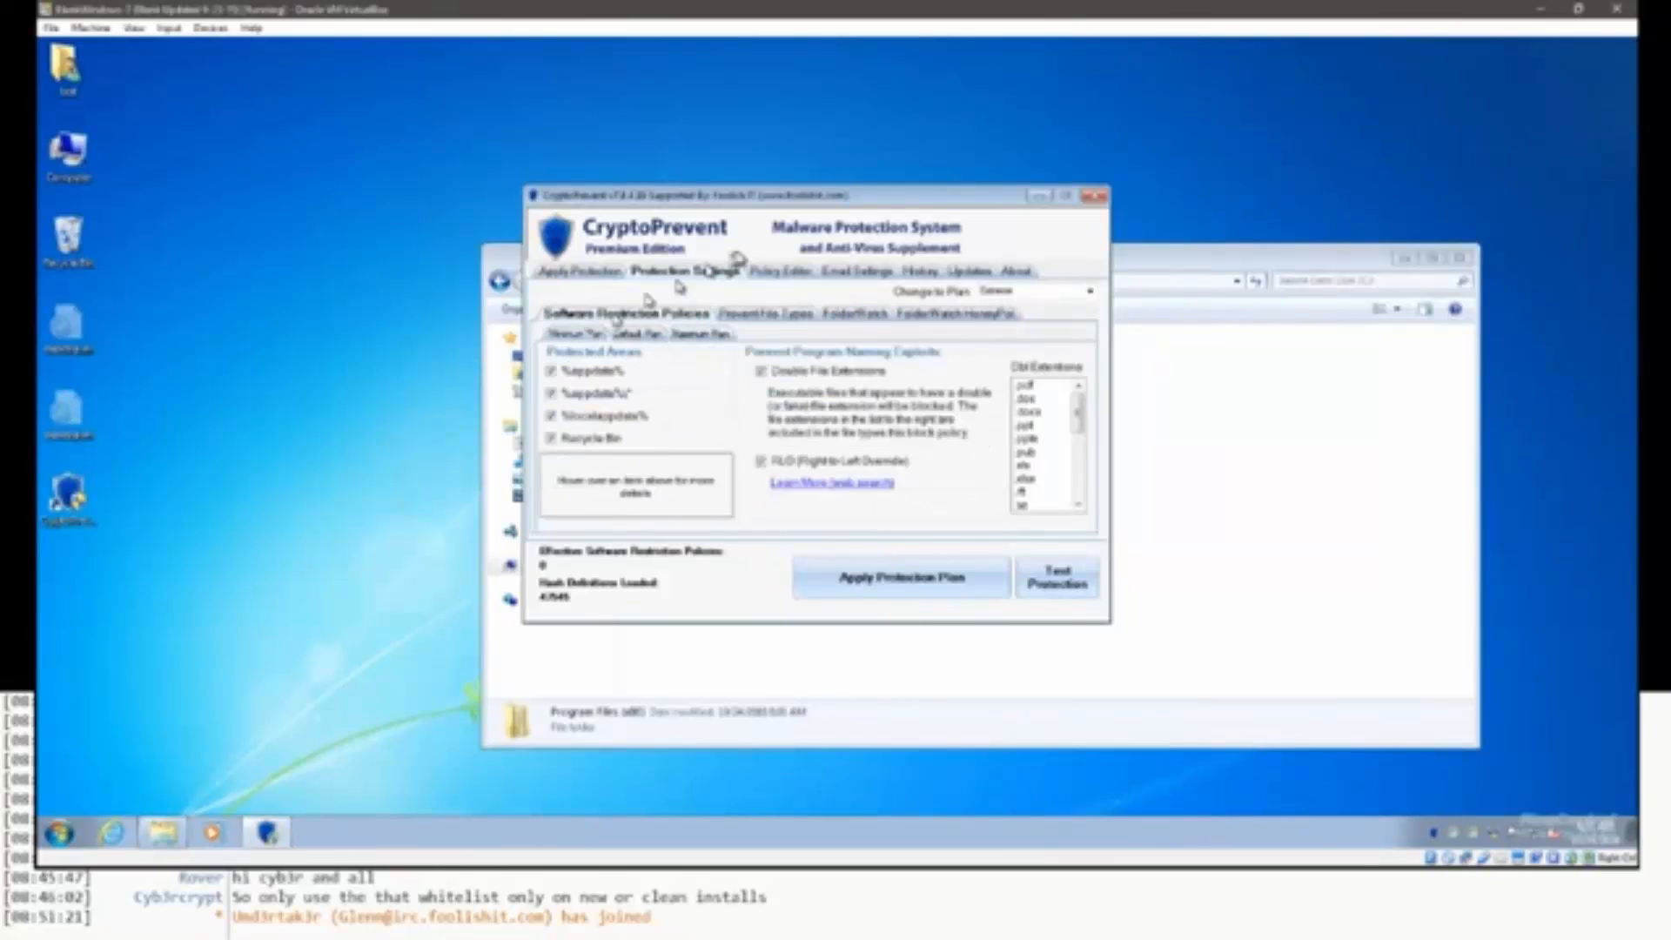
pyautogui.click(965, 271)
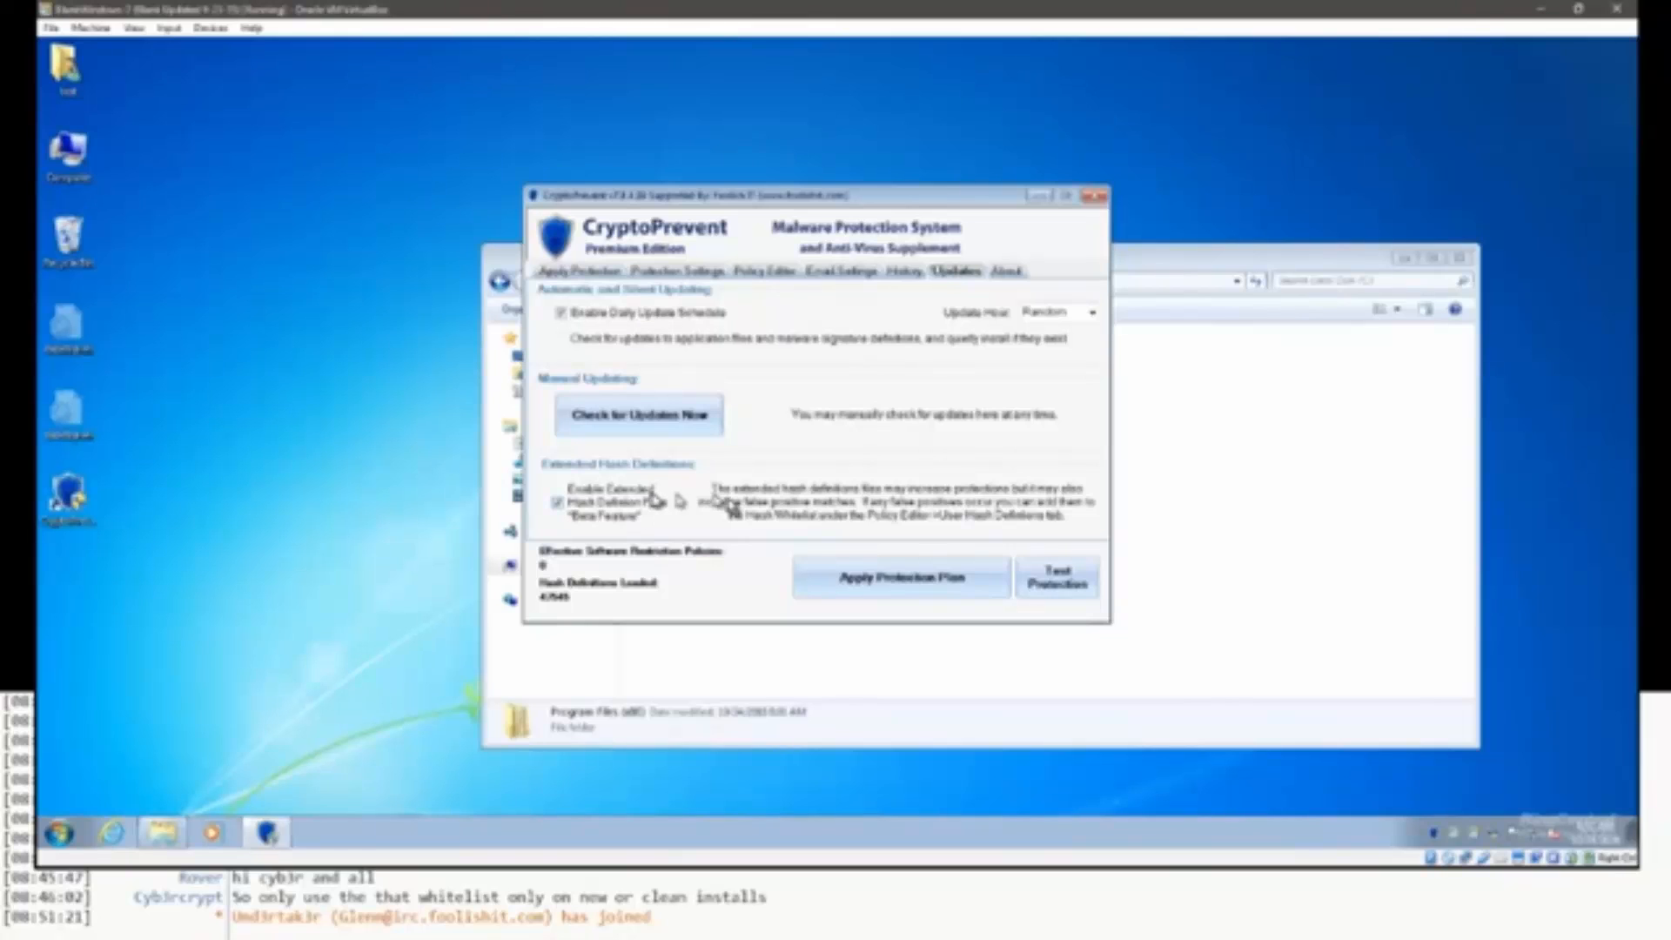
# Apply the Extreme protection plan, whitelist the items currently in blocked locations, close the Explorer window and restart the system.
pyautogui.click(849, 576)
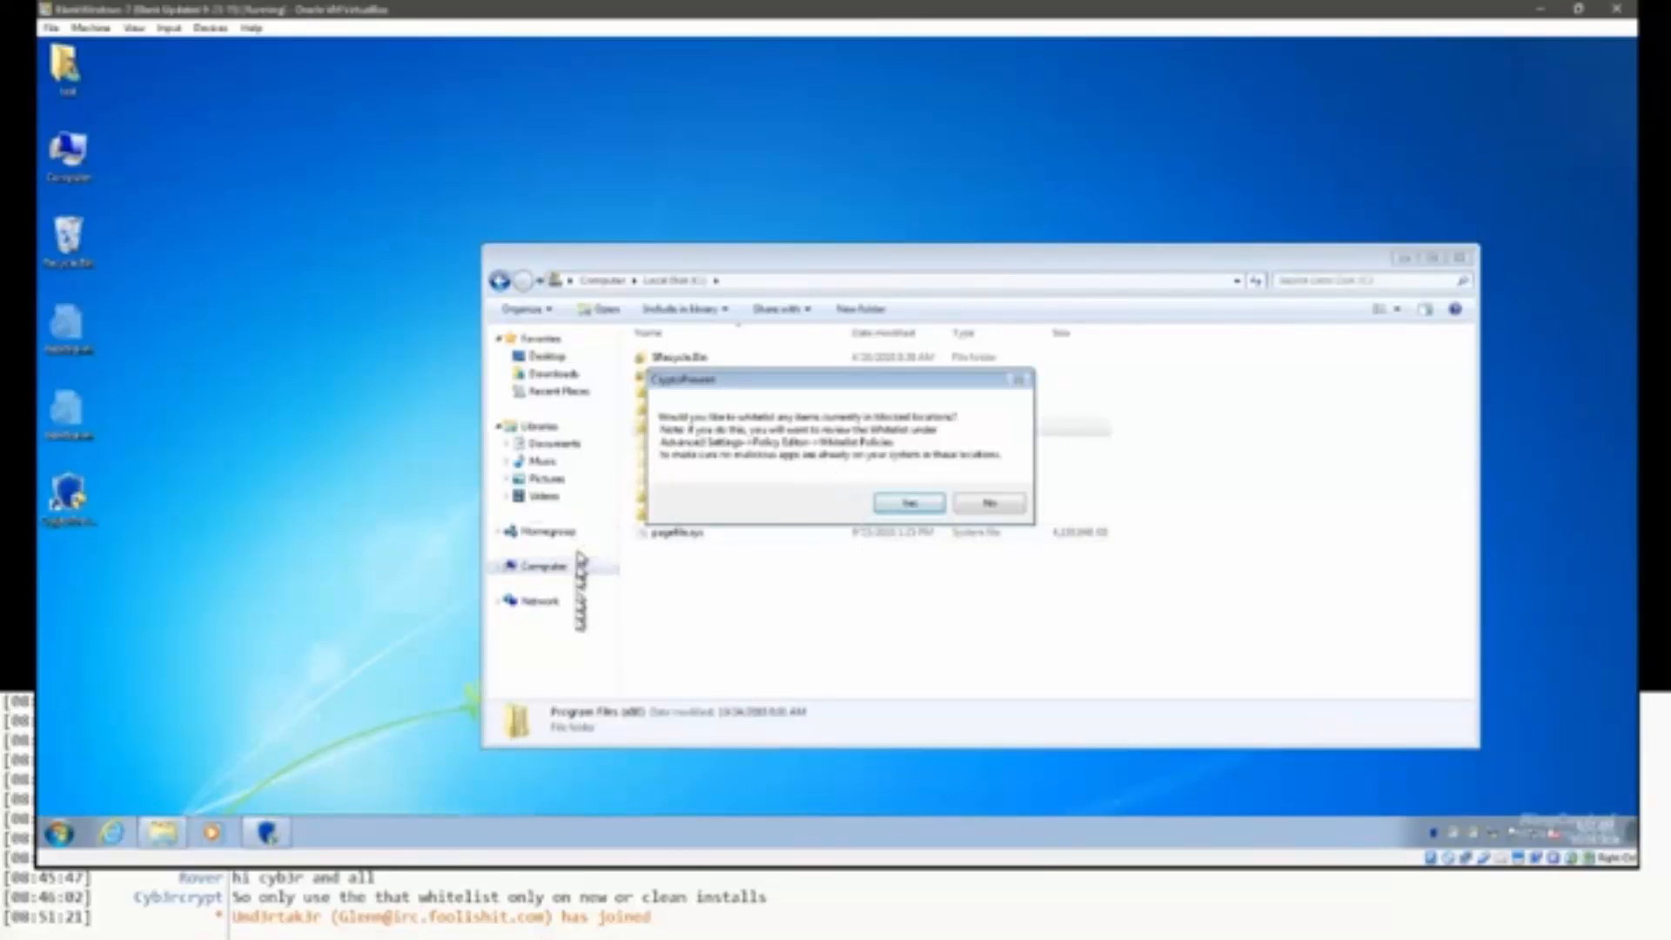
pyautogui.click(1452, 261)
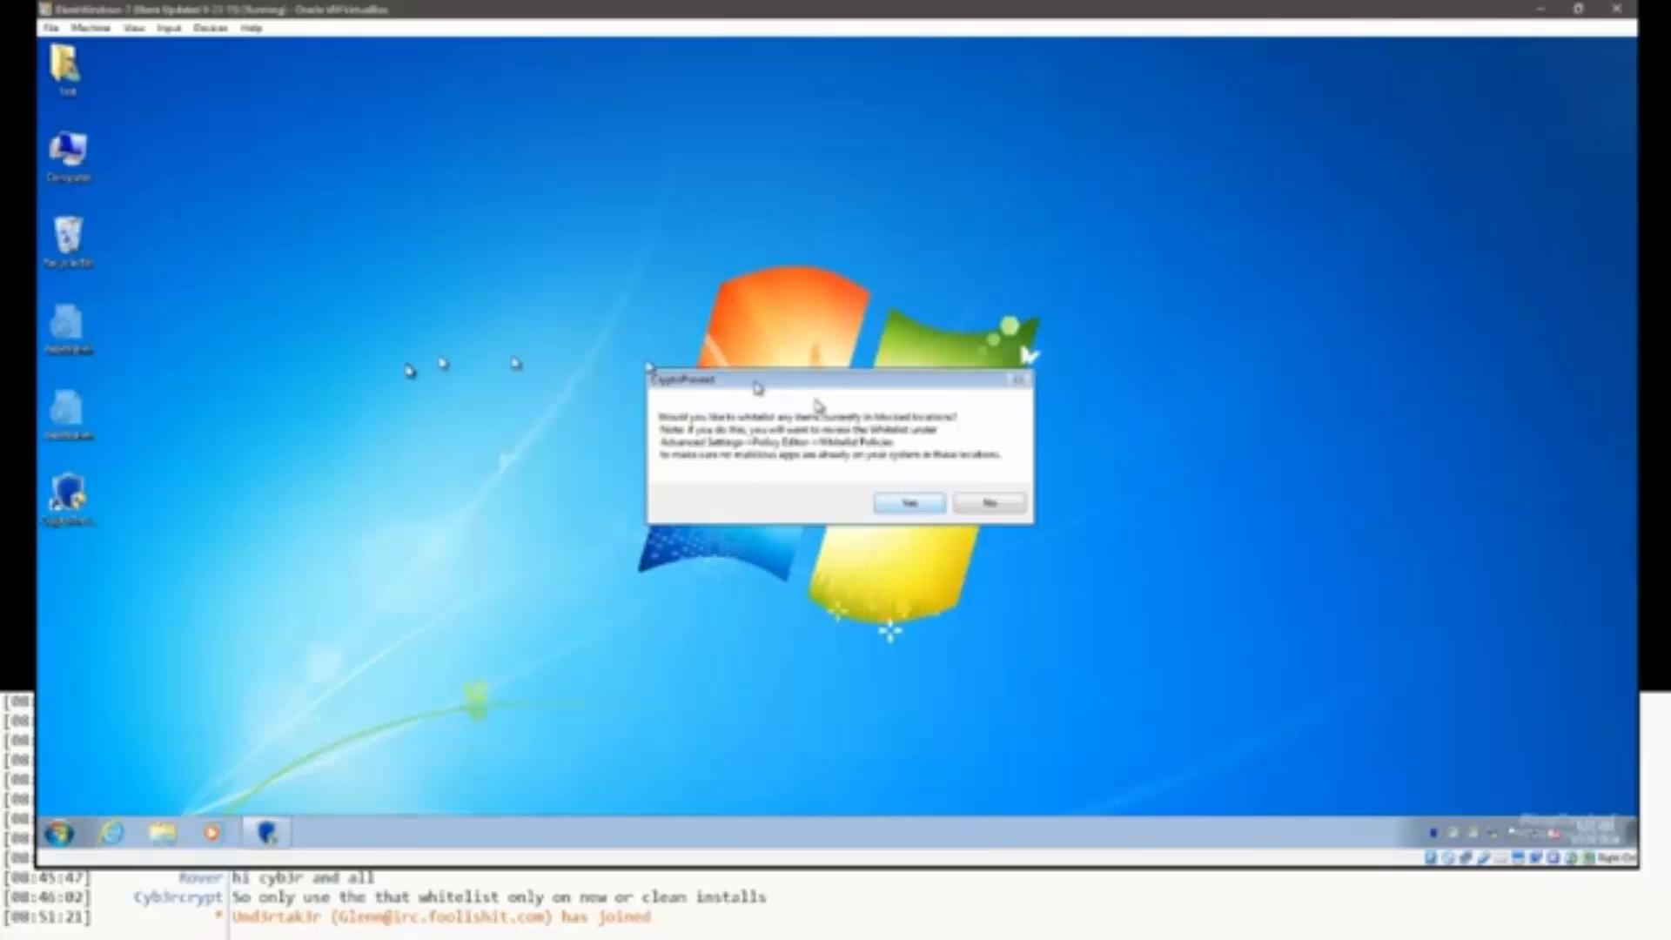
pyautogui.click(896, 507)
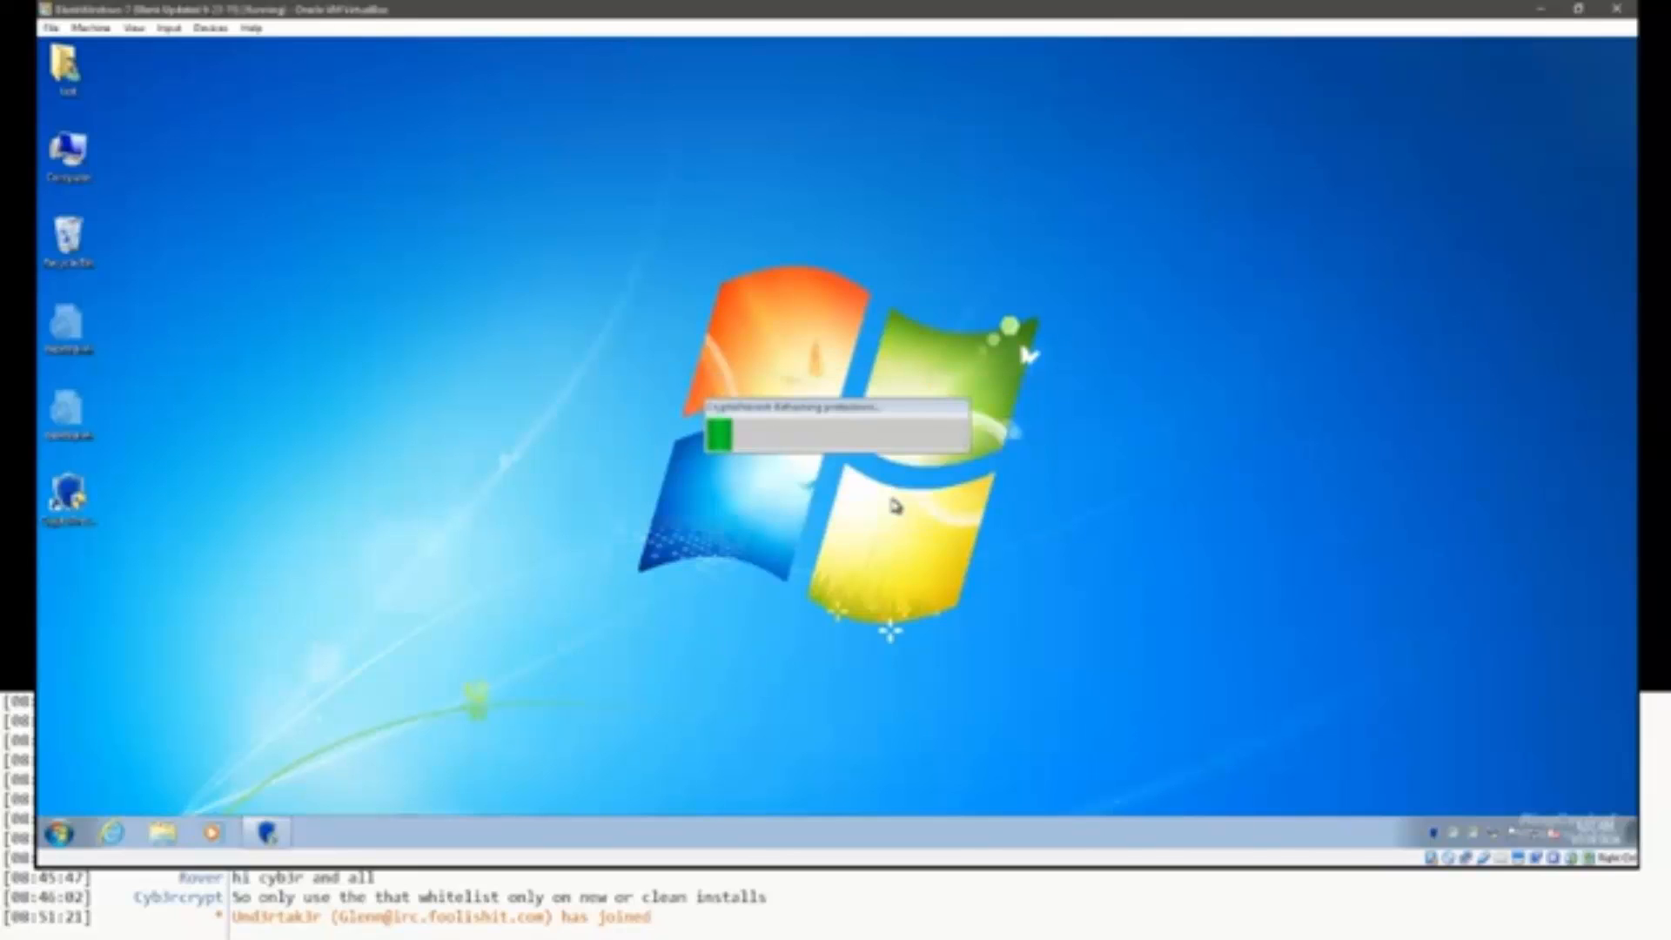
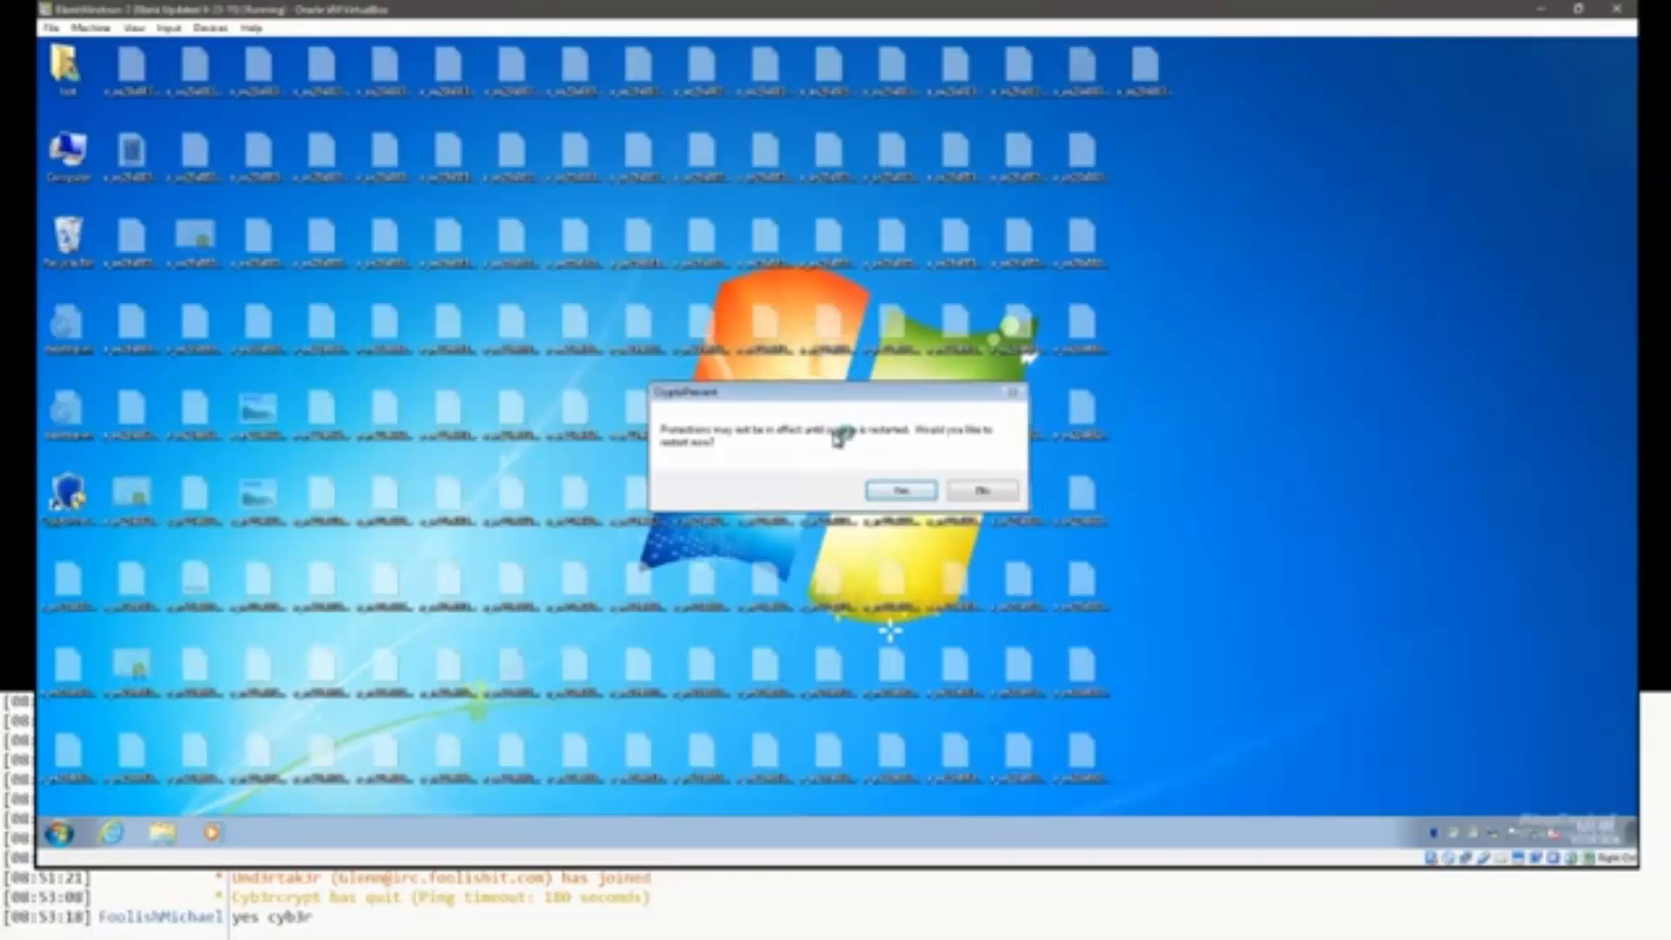
pyautogui.click(895, 492)
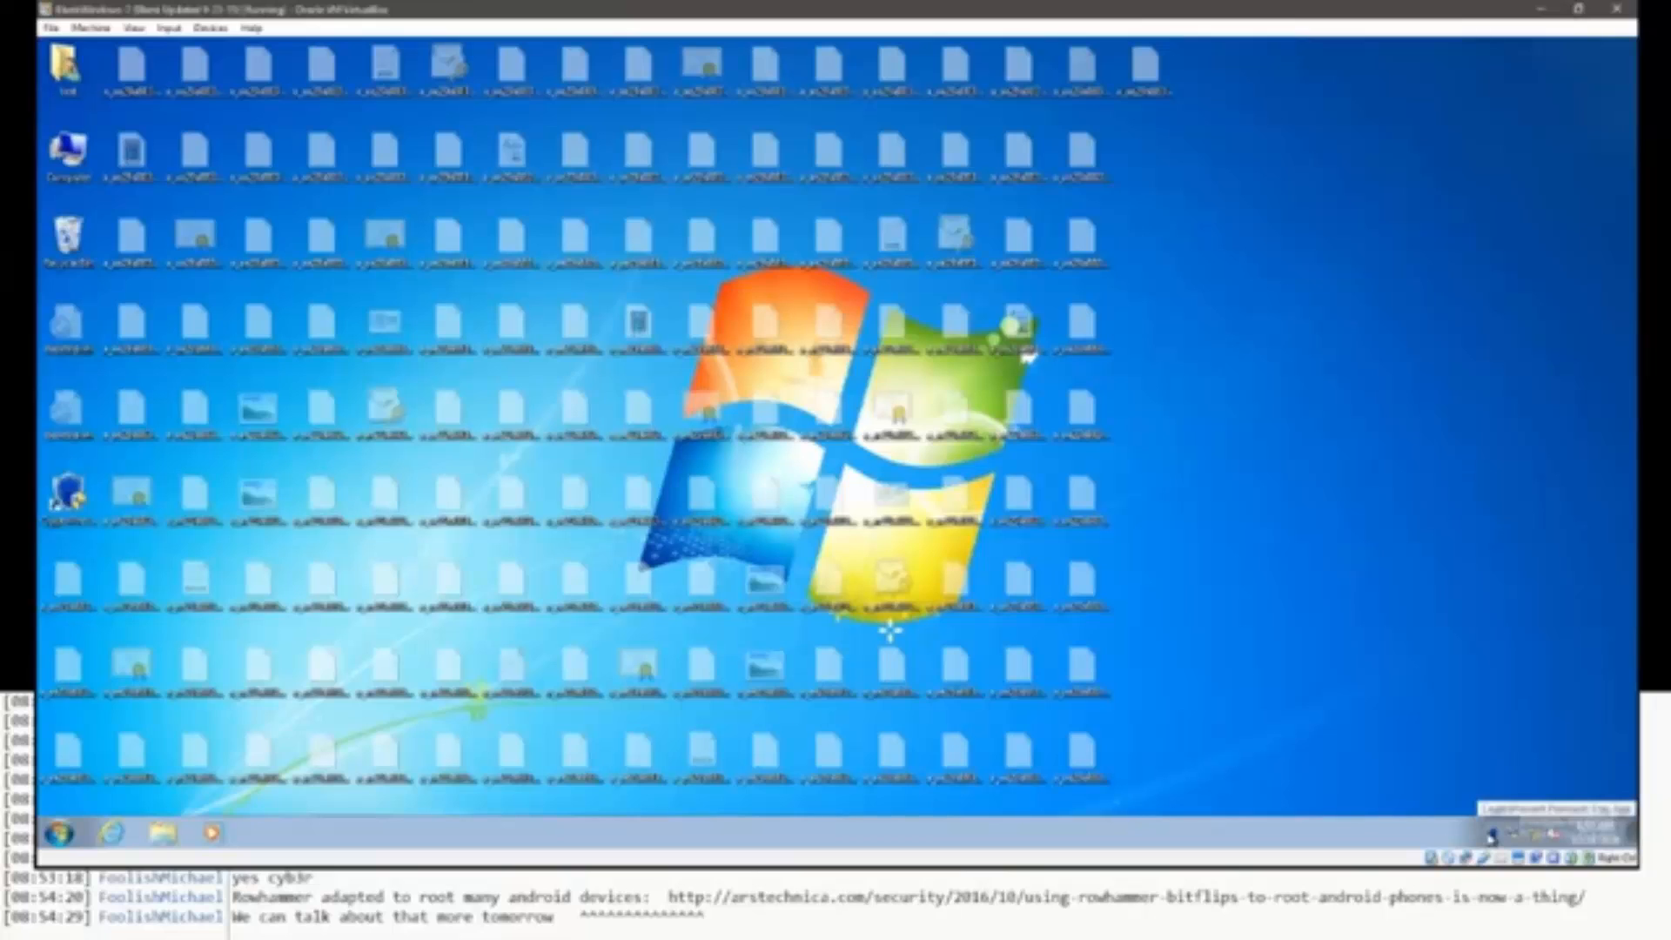
# Look over the CryptoPrevent QuickAccess options and reopen CryptoPrevent, allowing it to make changes to the computer.
pyautogui.rightClick(1491, 837)
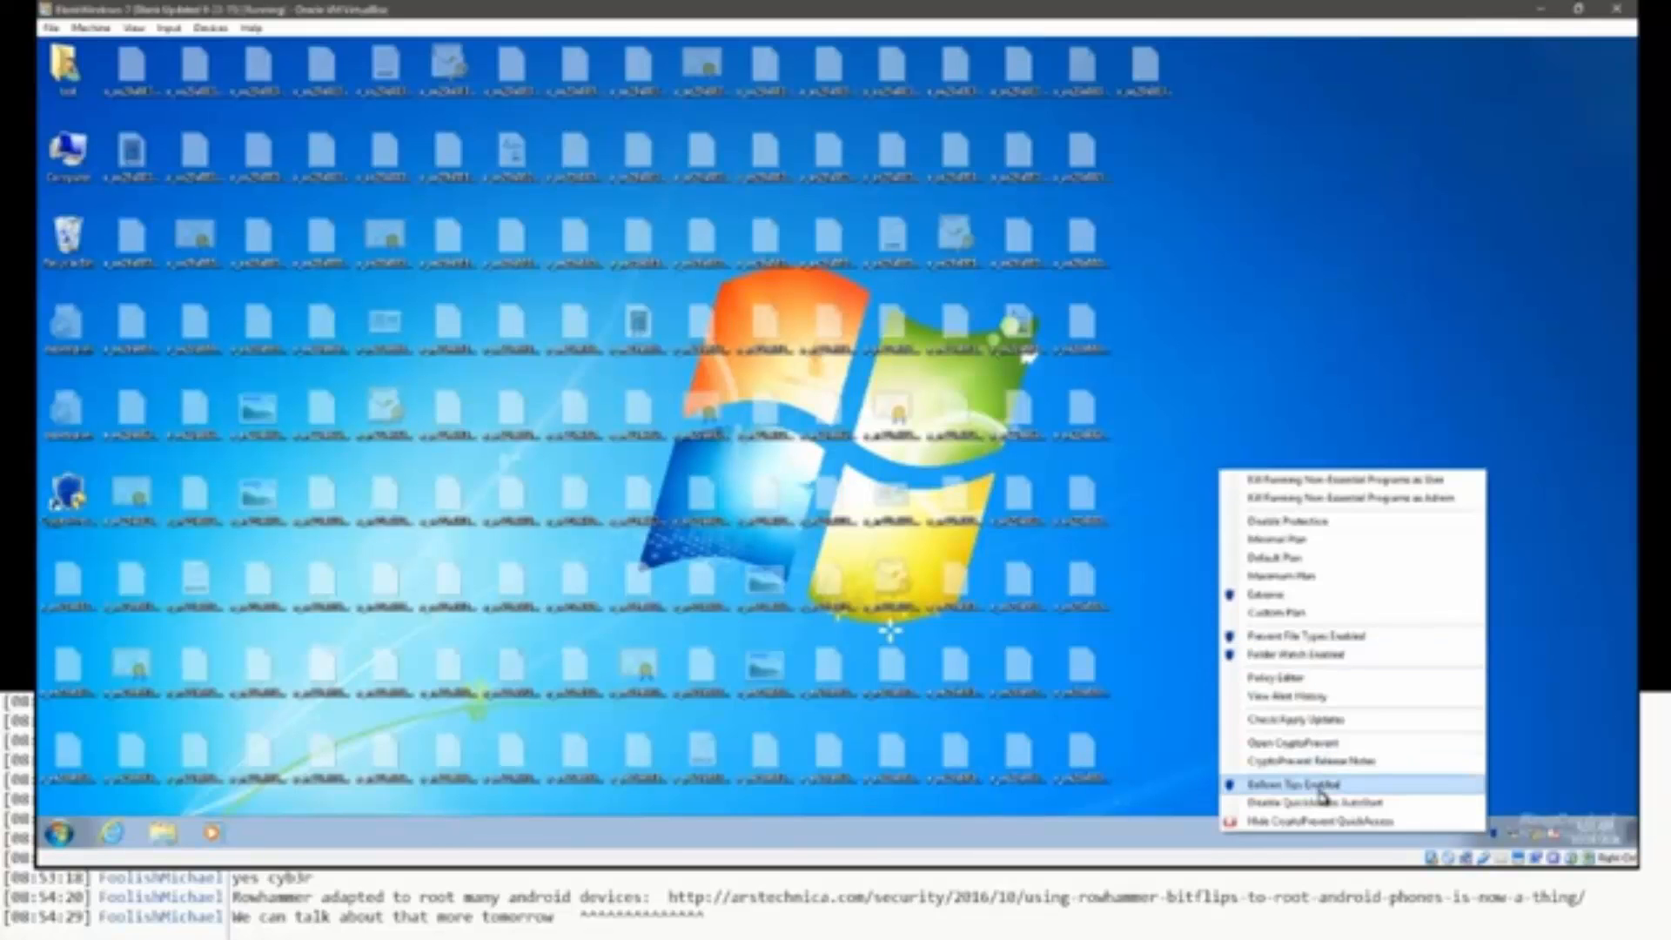
pyautogui.click(1537, 751)
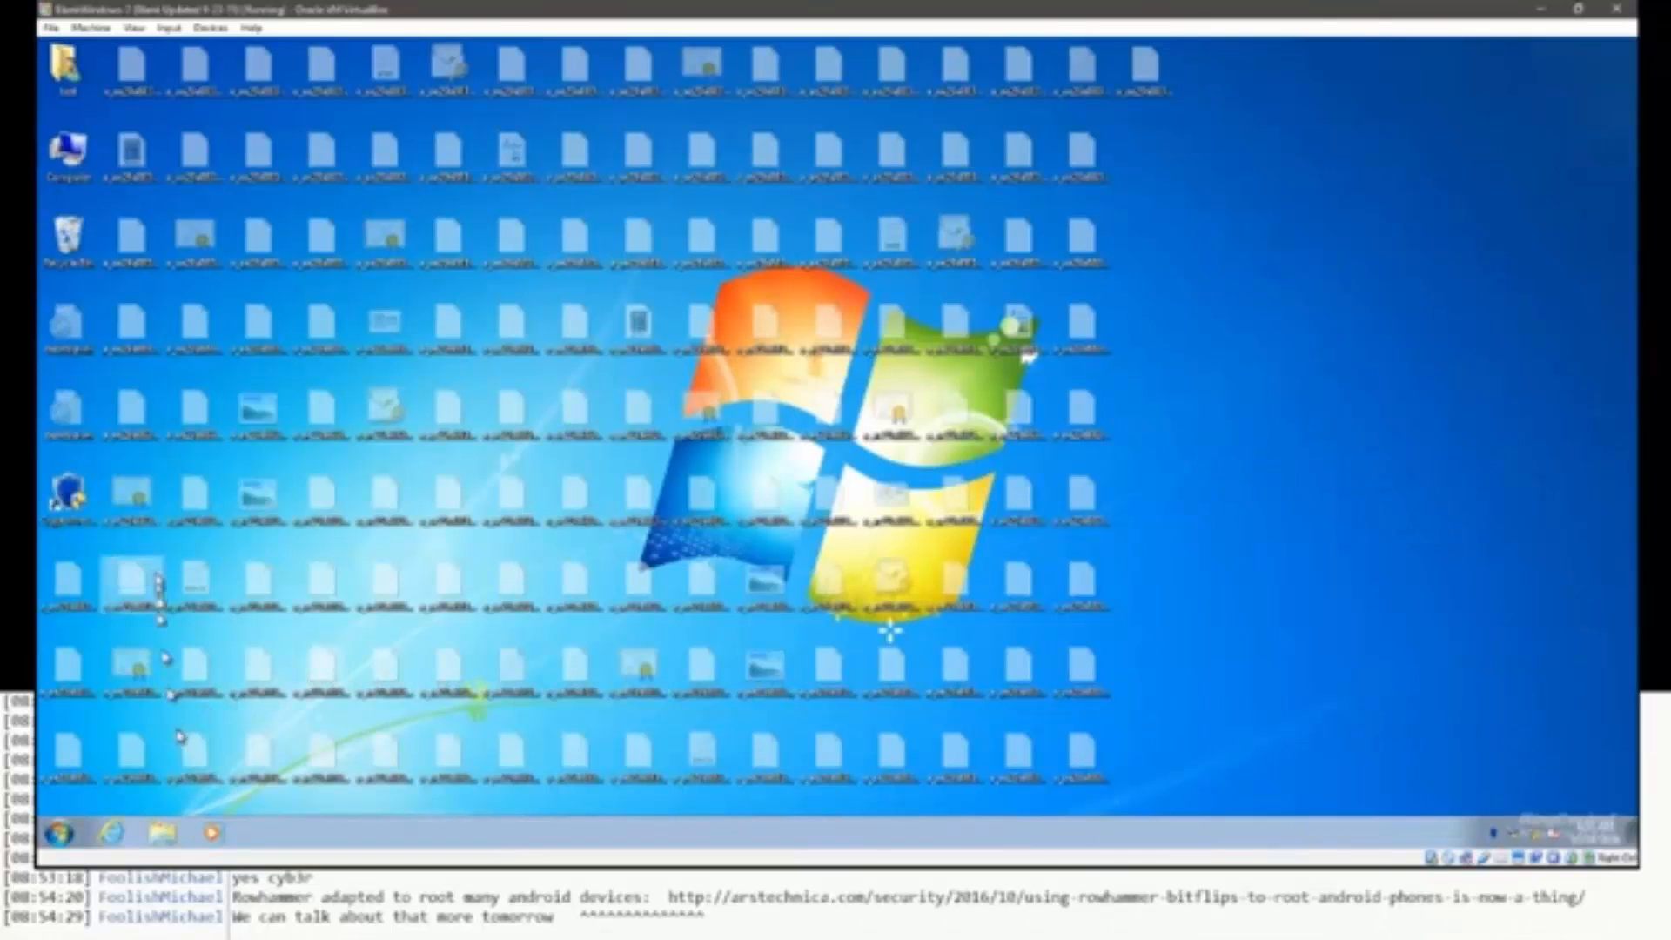
pyautogui.click(68, 496)
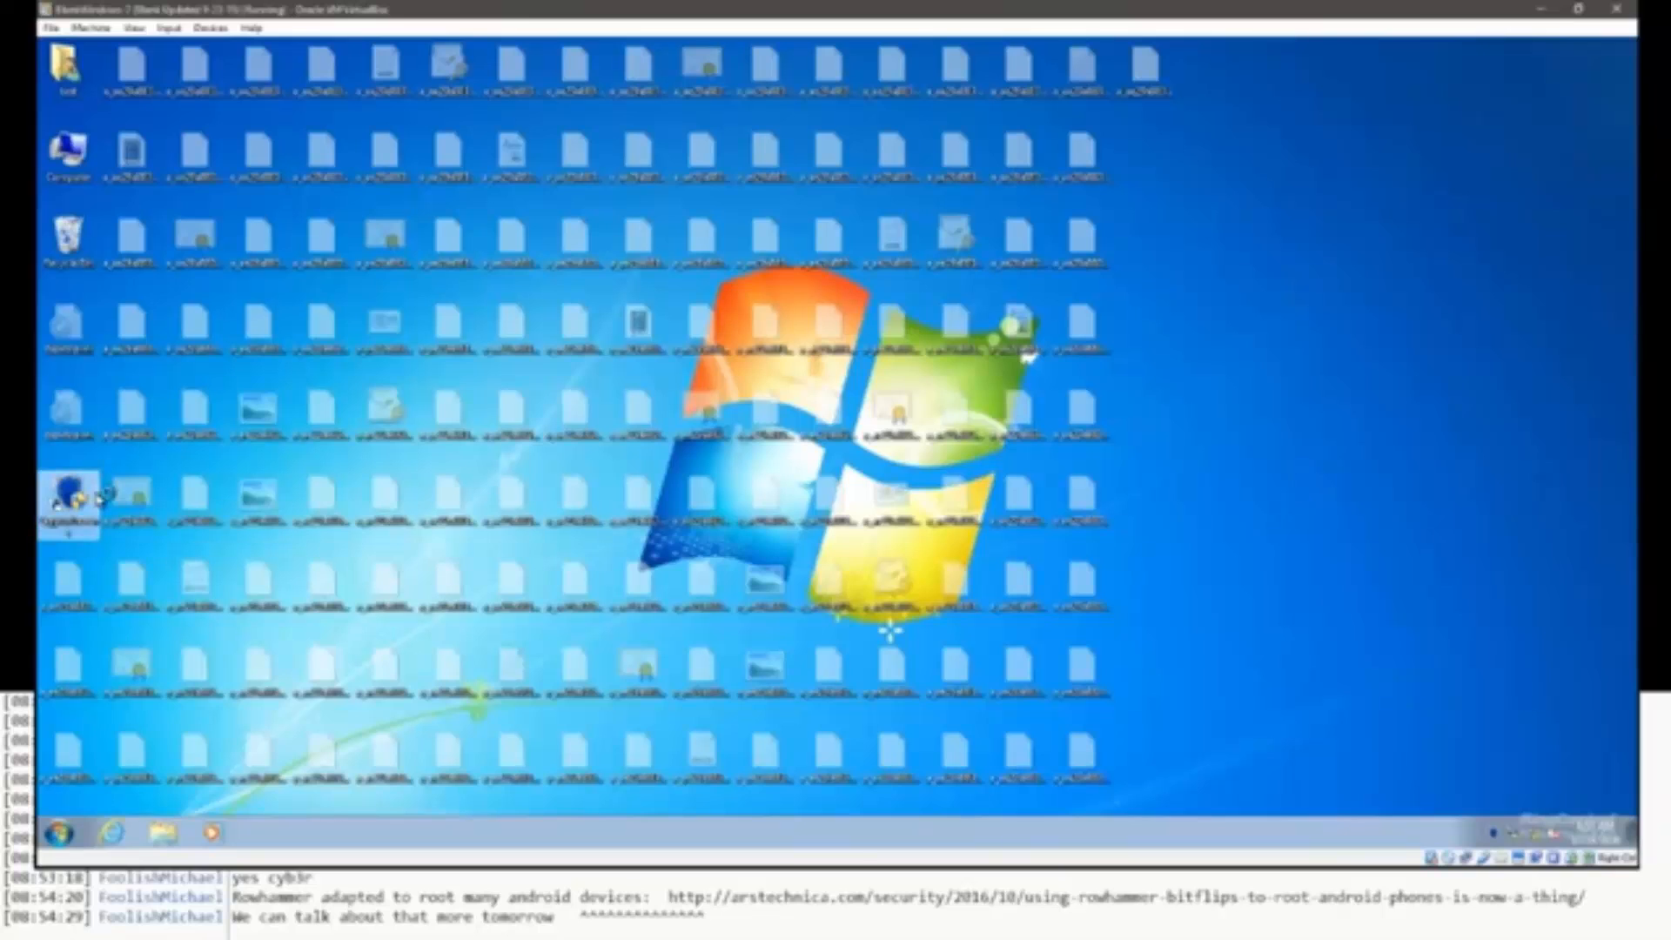
pyautogui.click(1135, 697)
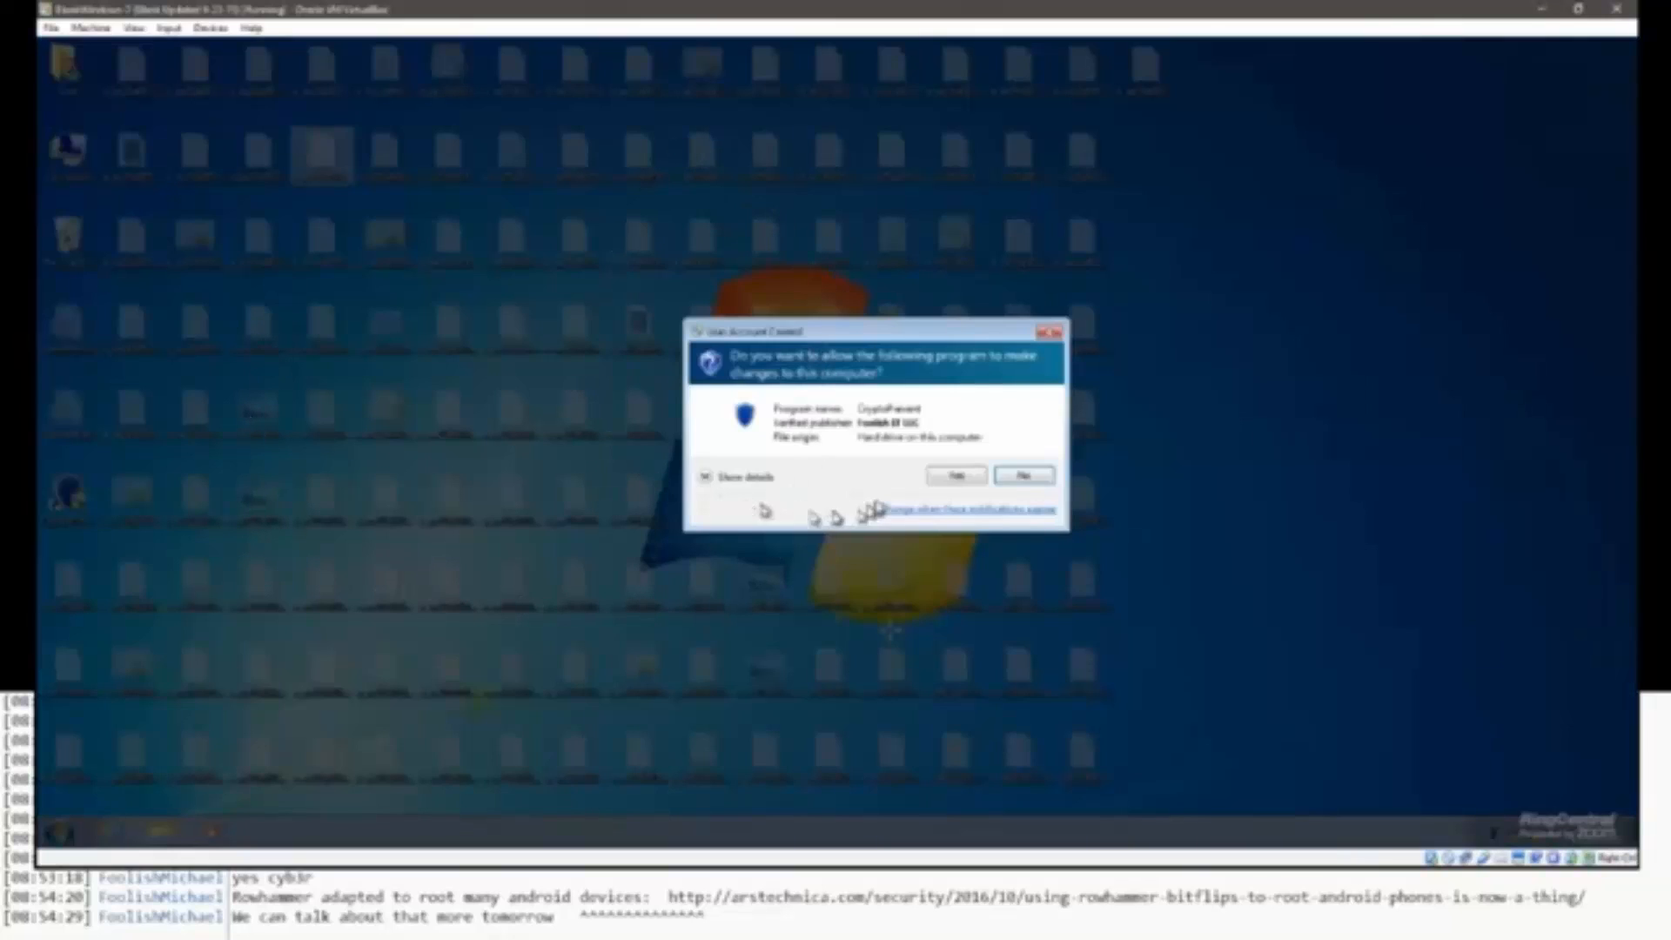
pyautogui.click(955, 476)
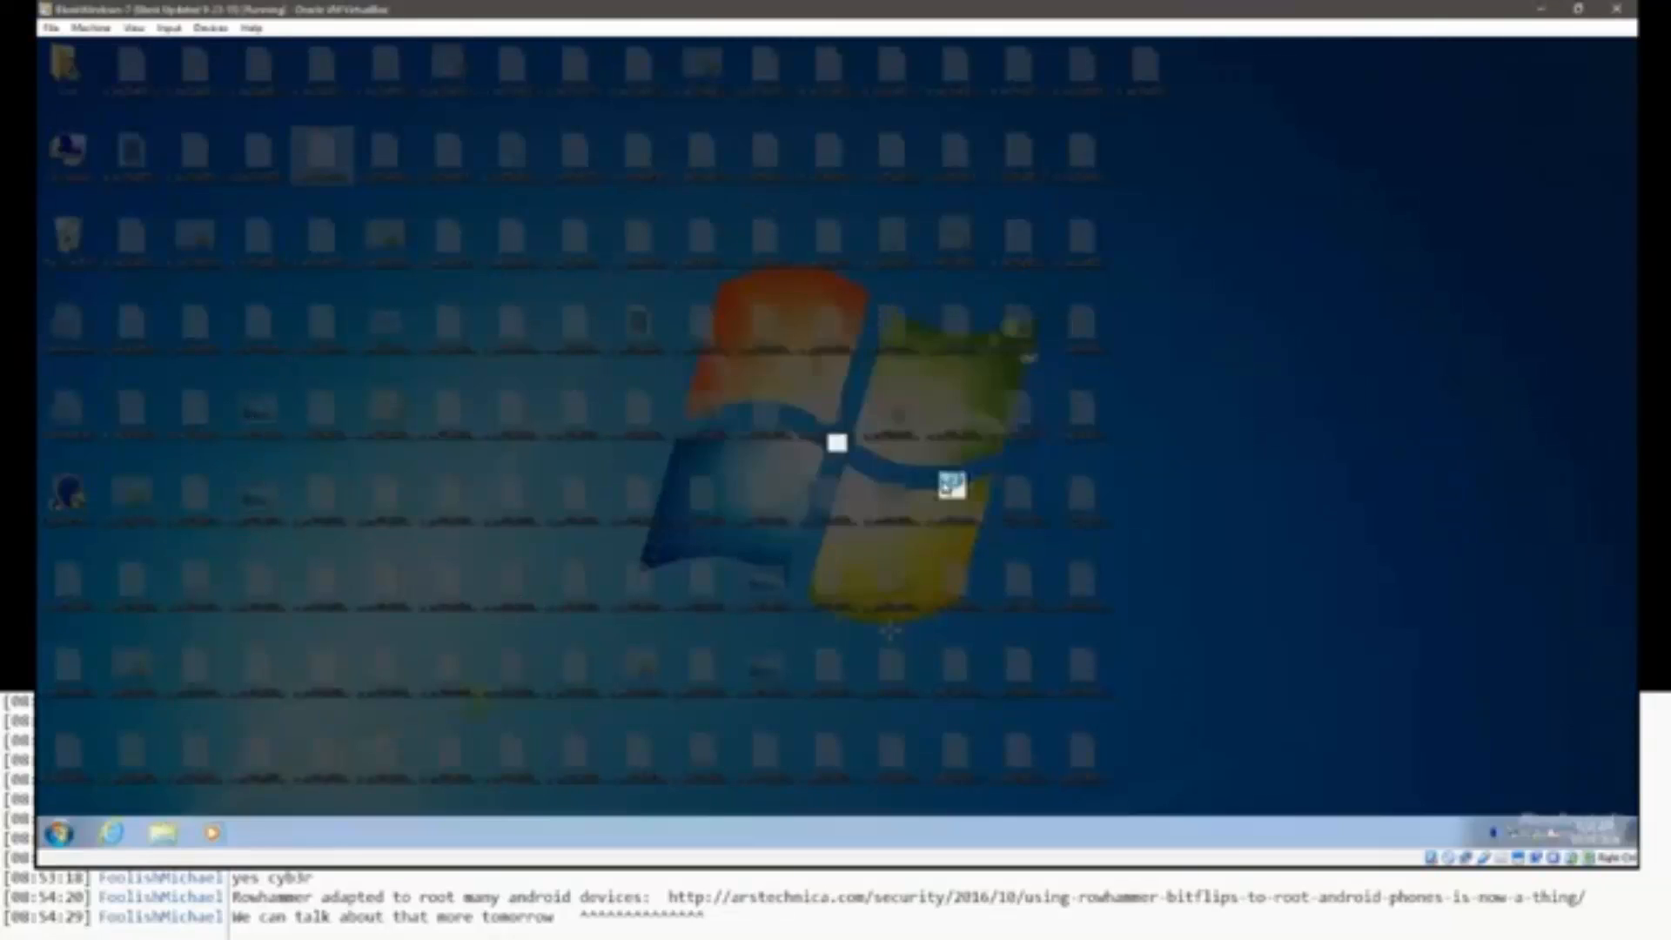
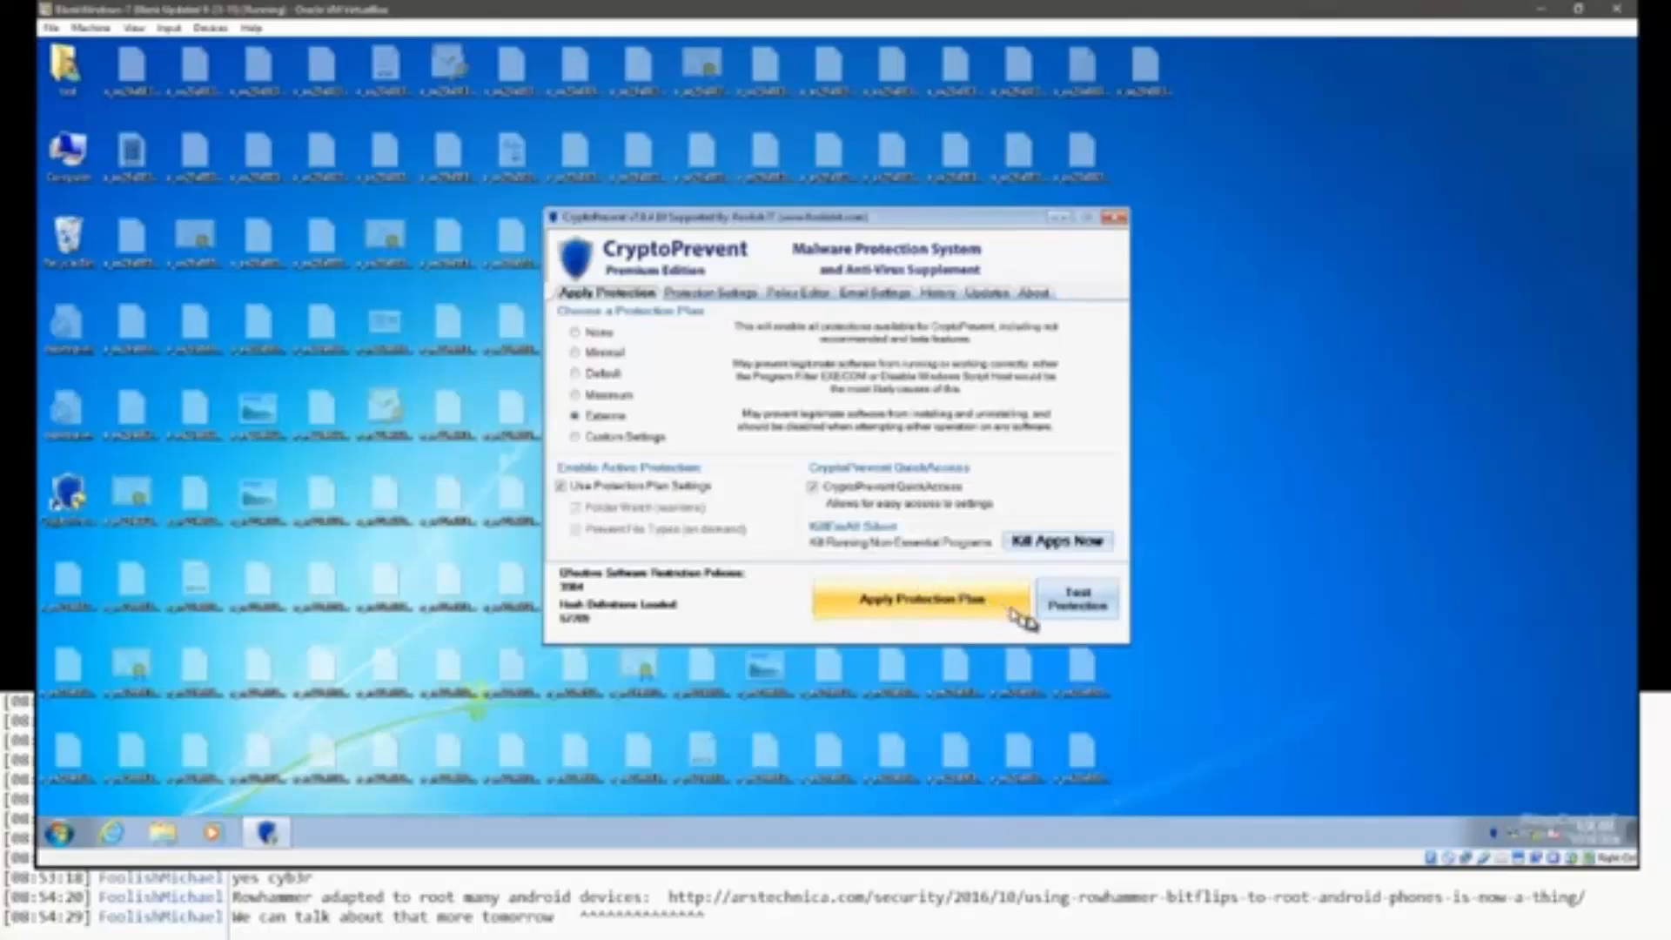
# Test the applied protection and review the Software Restriction Policies, Prevent File Types, FolderWatch and HoneyPot settings.
pyautogui.click(1076, 598)
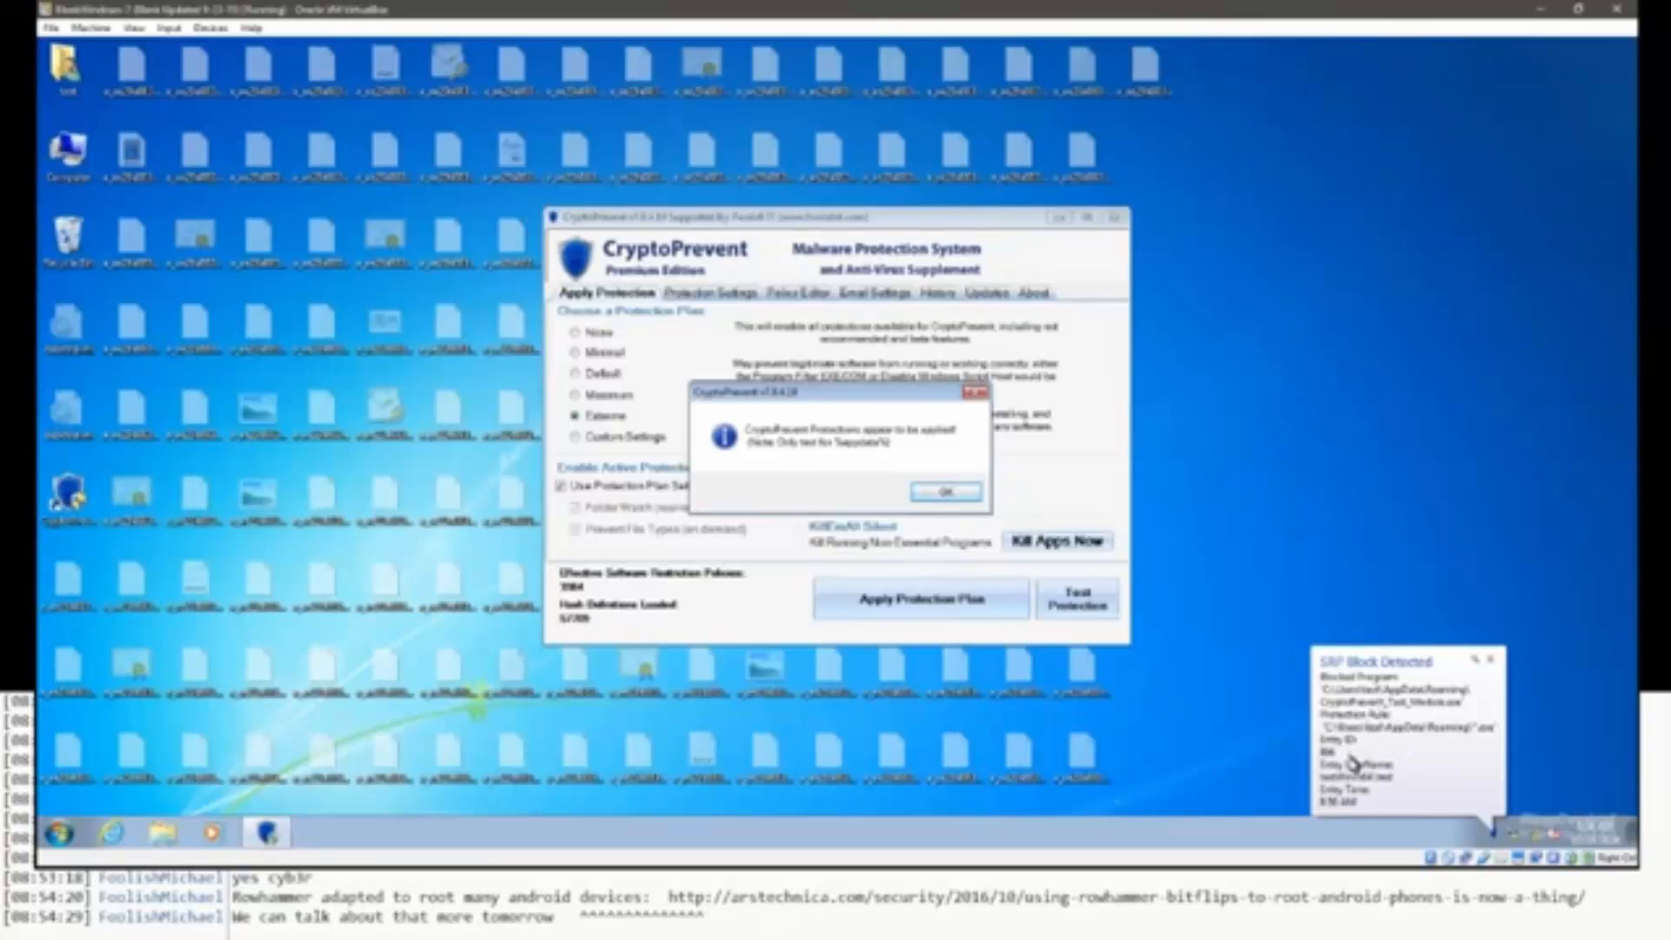
pyautogui.click(945, 493)
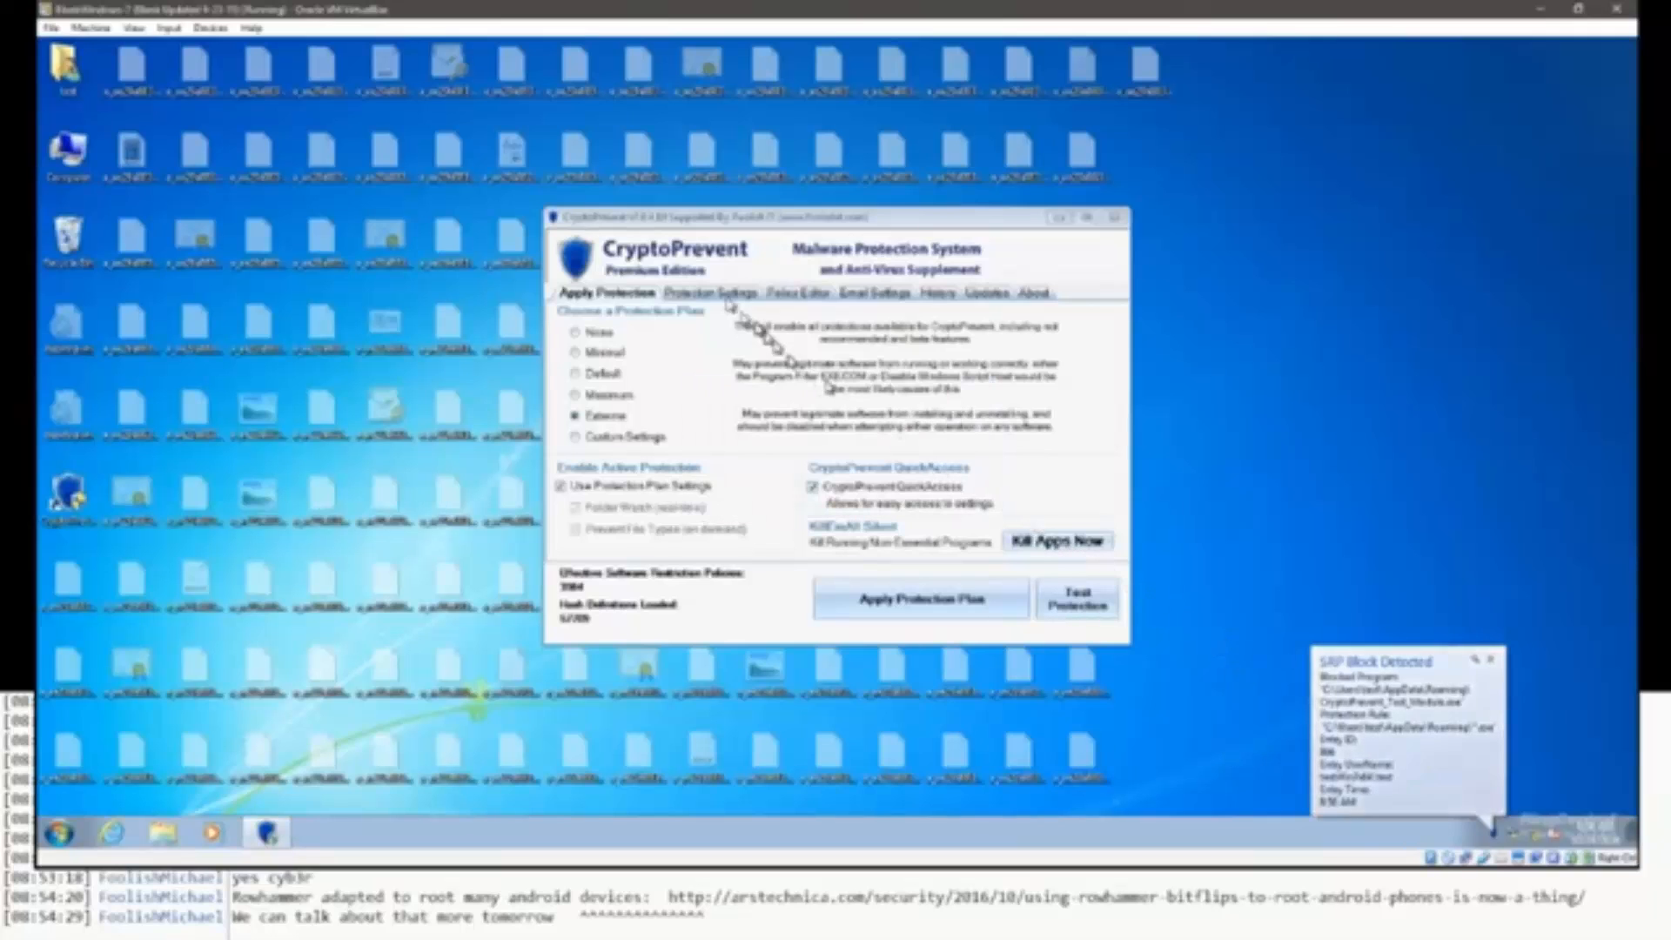
pyautogui.click(709, 293)
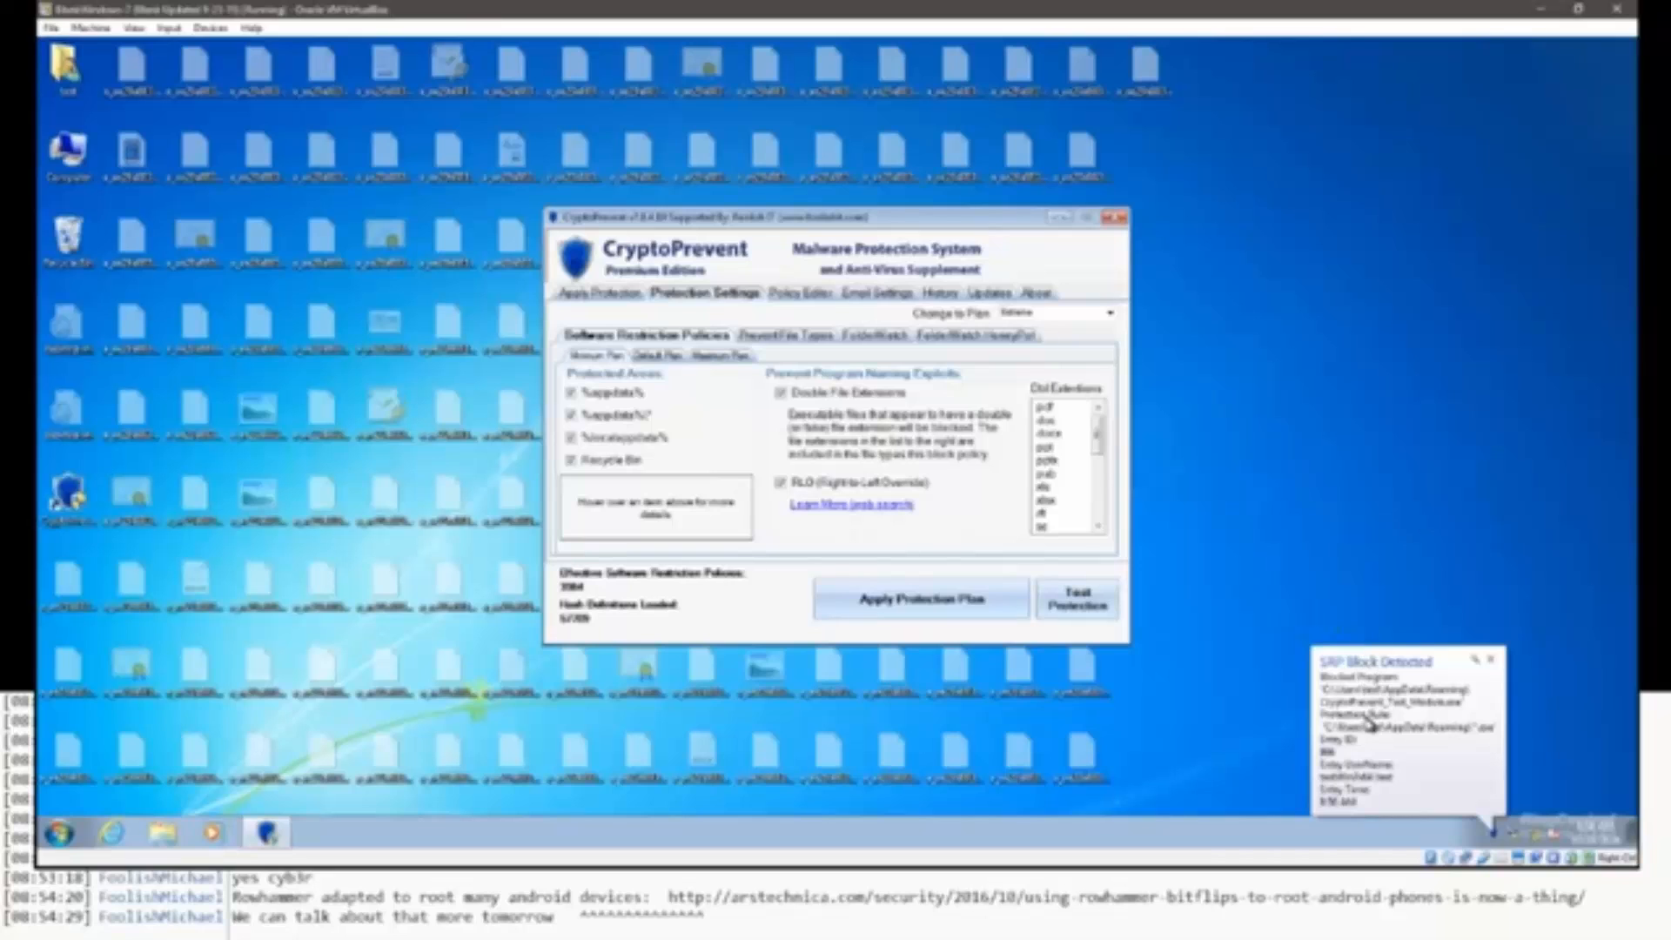
pyautogui.click(786, 336)
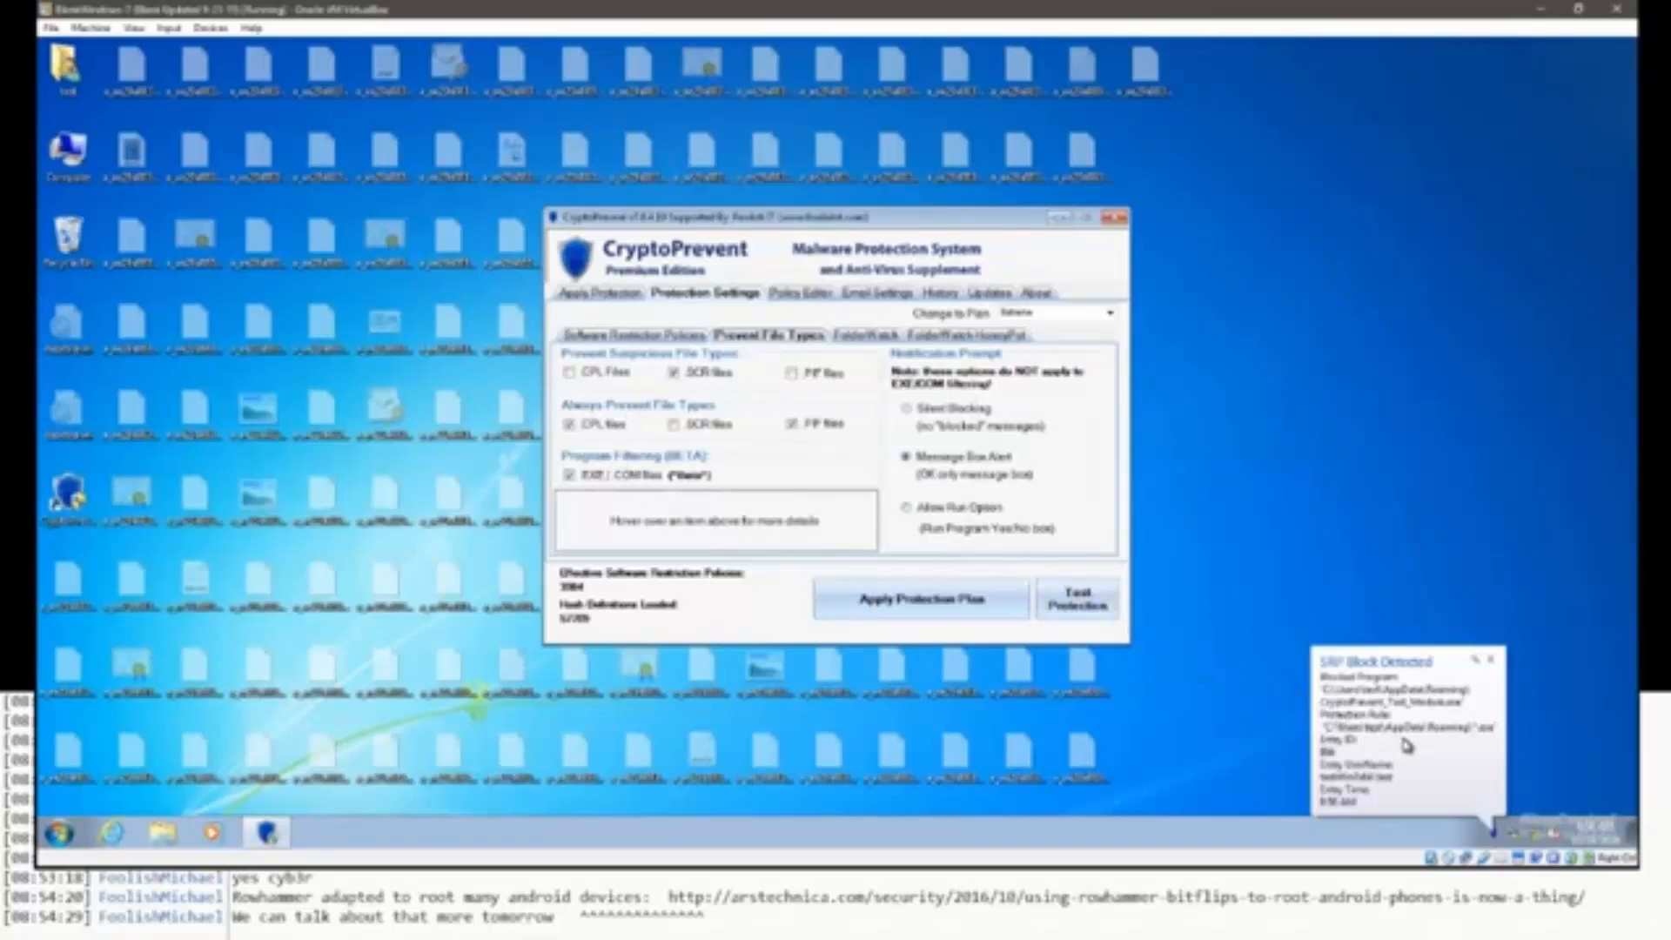
pyautogui.click(859, 336)
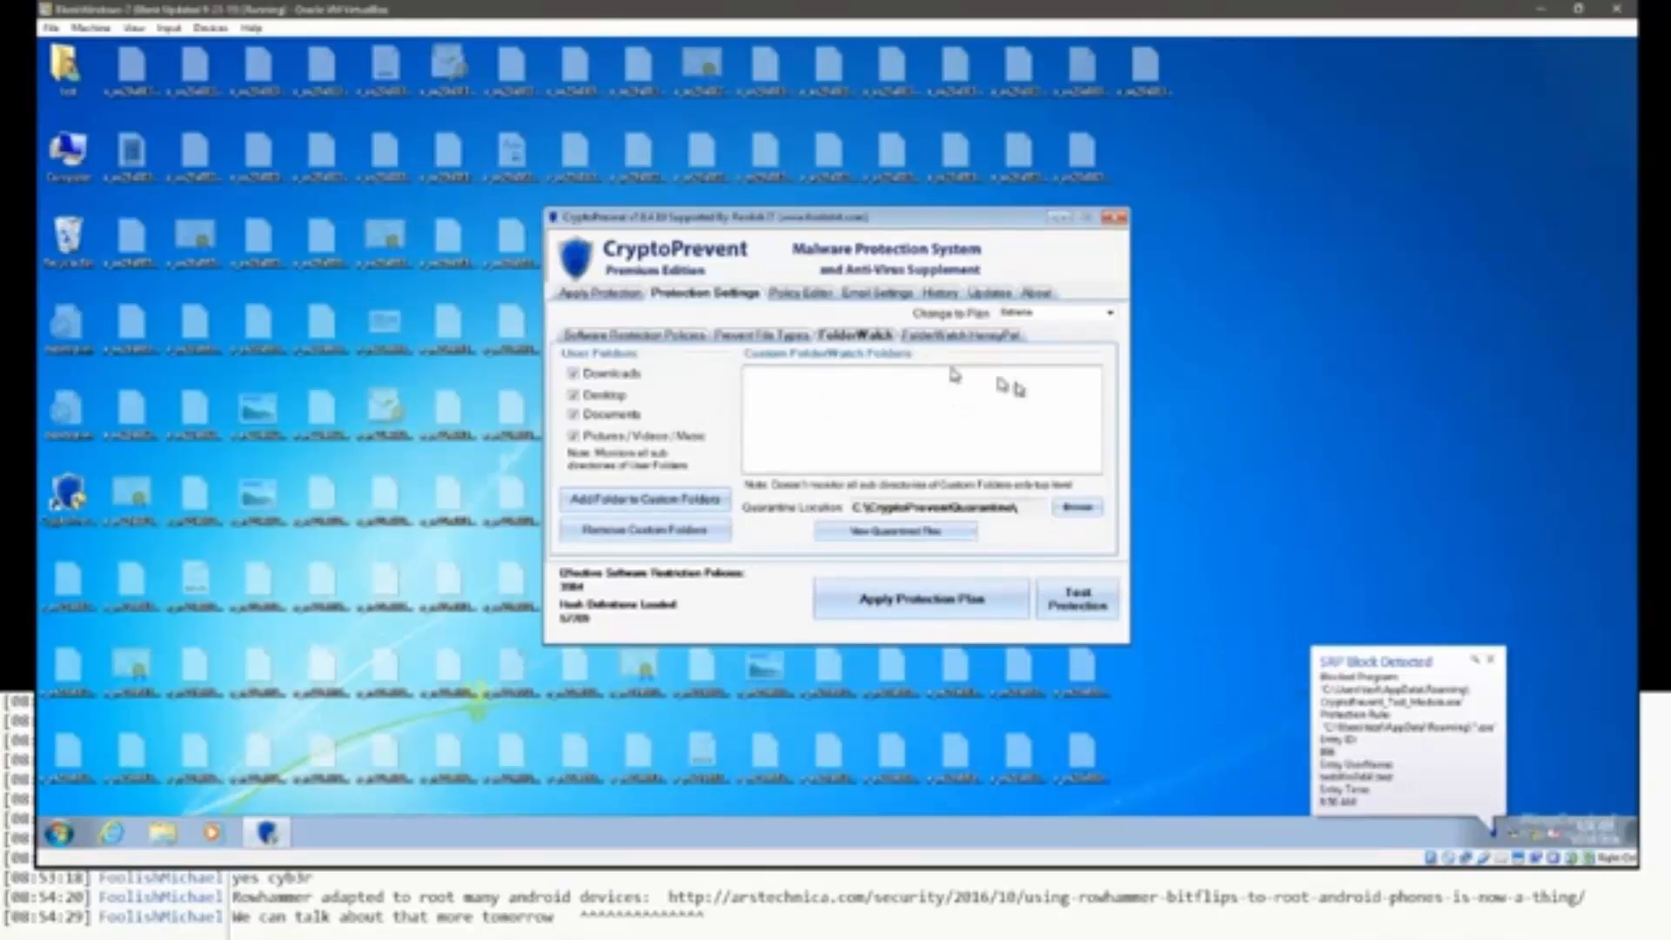
pyautogui.click(997, 346)
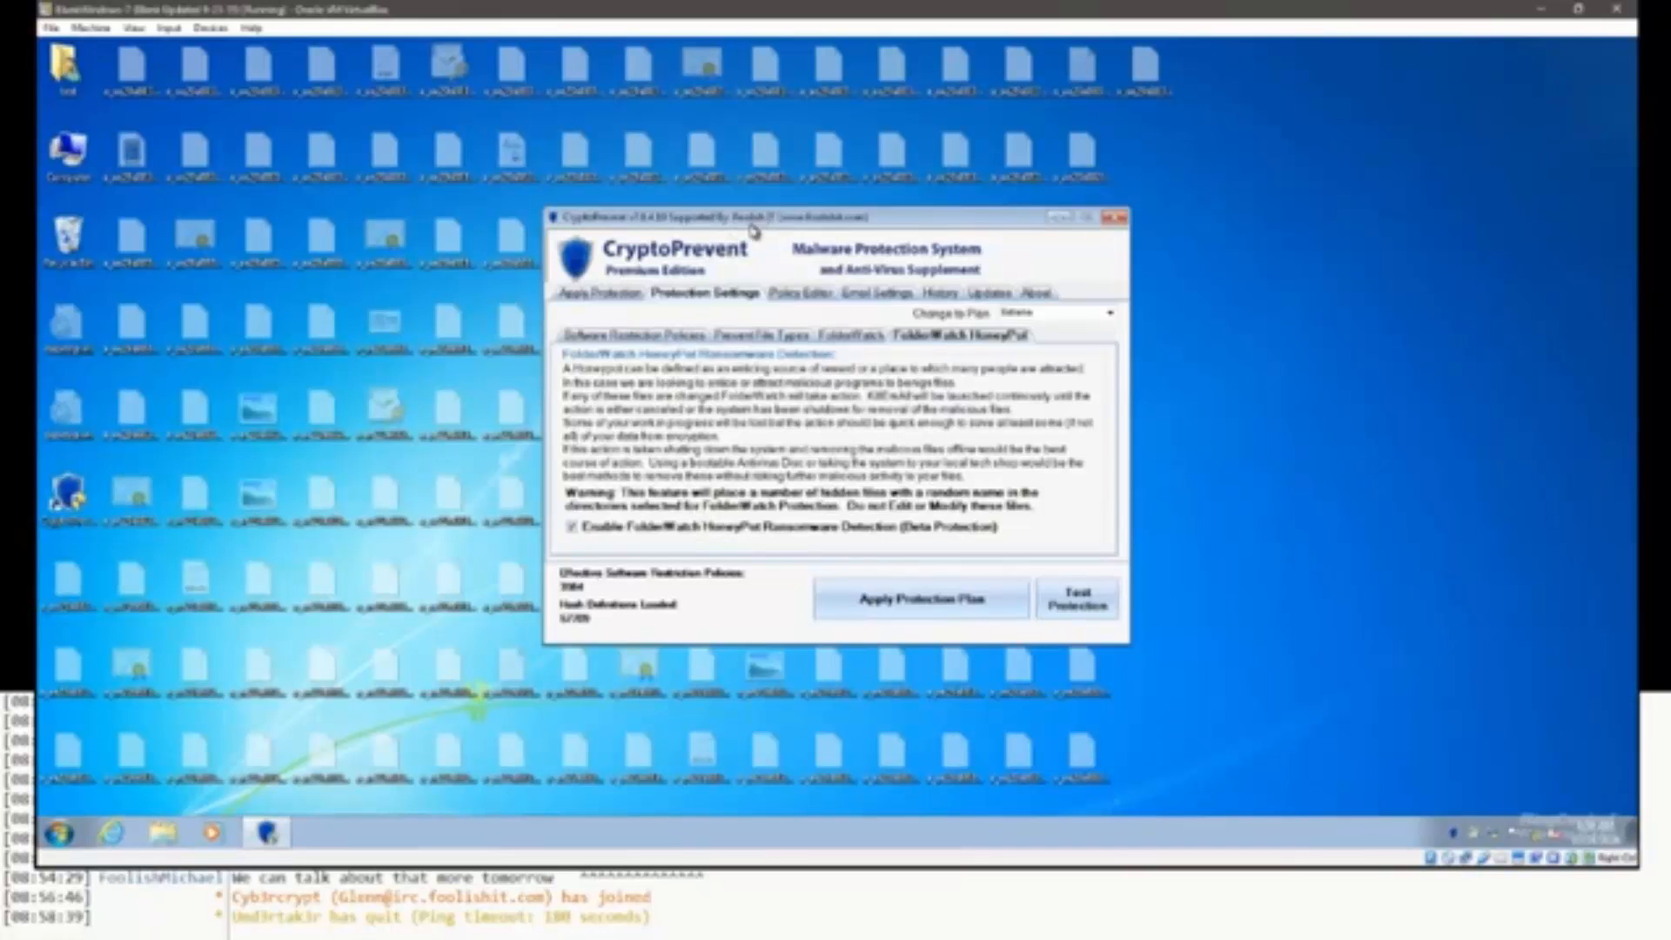
# Move CryptoPrevent aside and examine the HoneyPot files placed in the test user's Downloads folder.
pyautogui.moveTo(768, 219); pyautogui.dragTo(1137, 248)
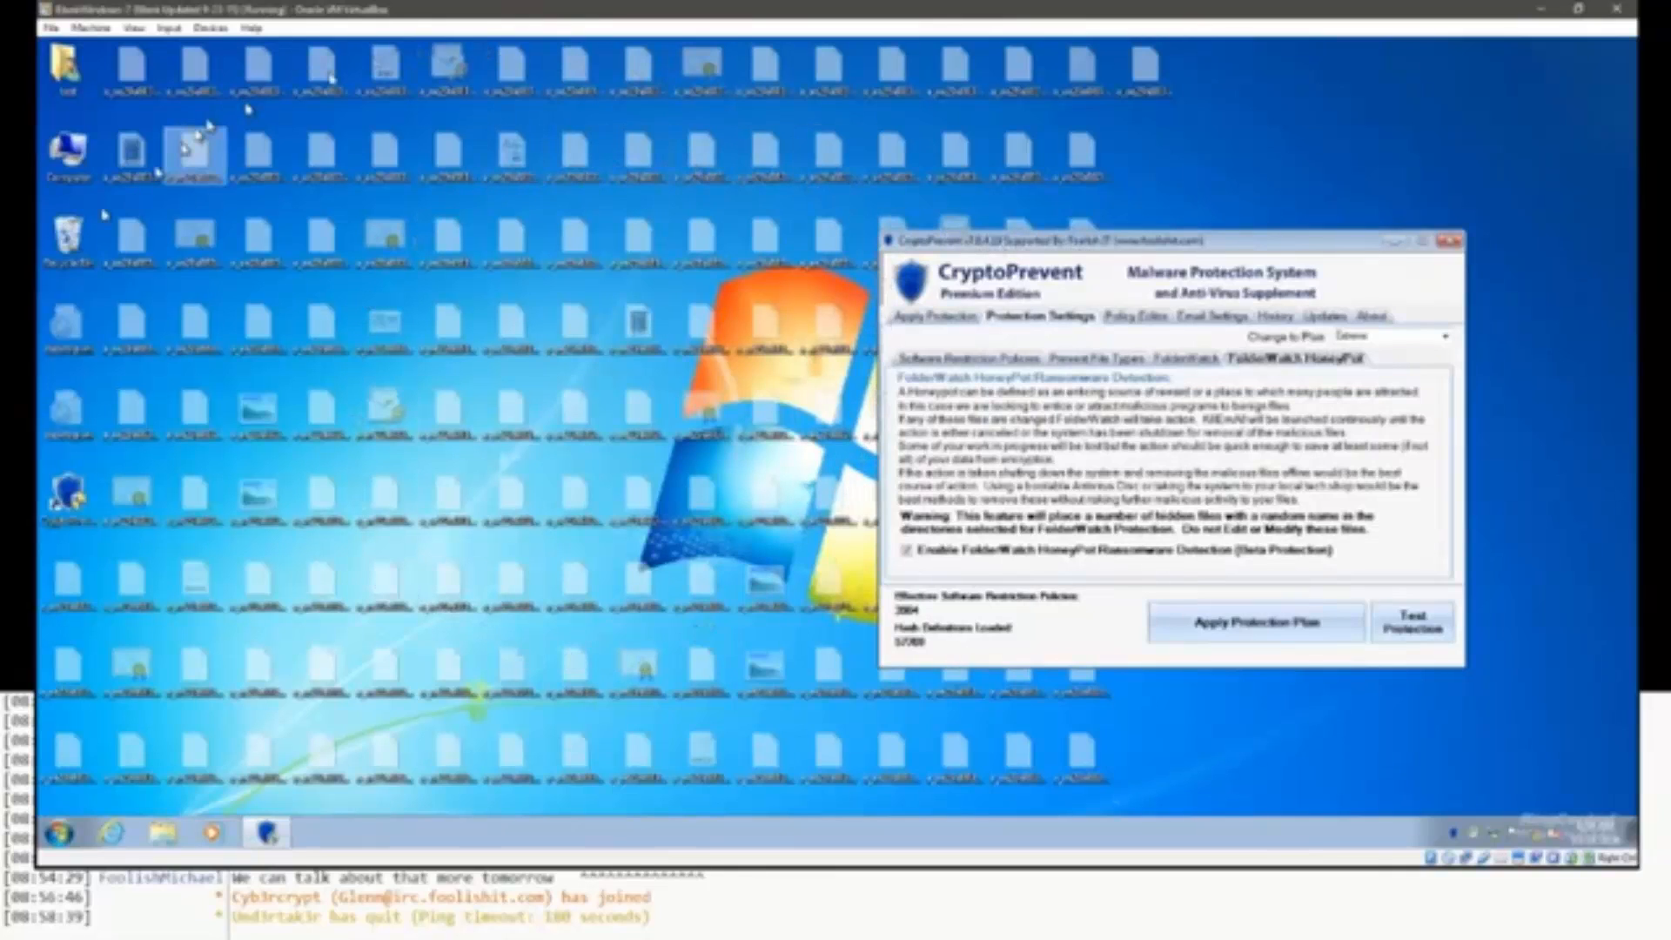
pyautogui.click(74, 76)
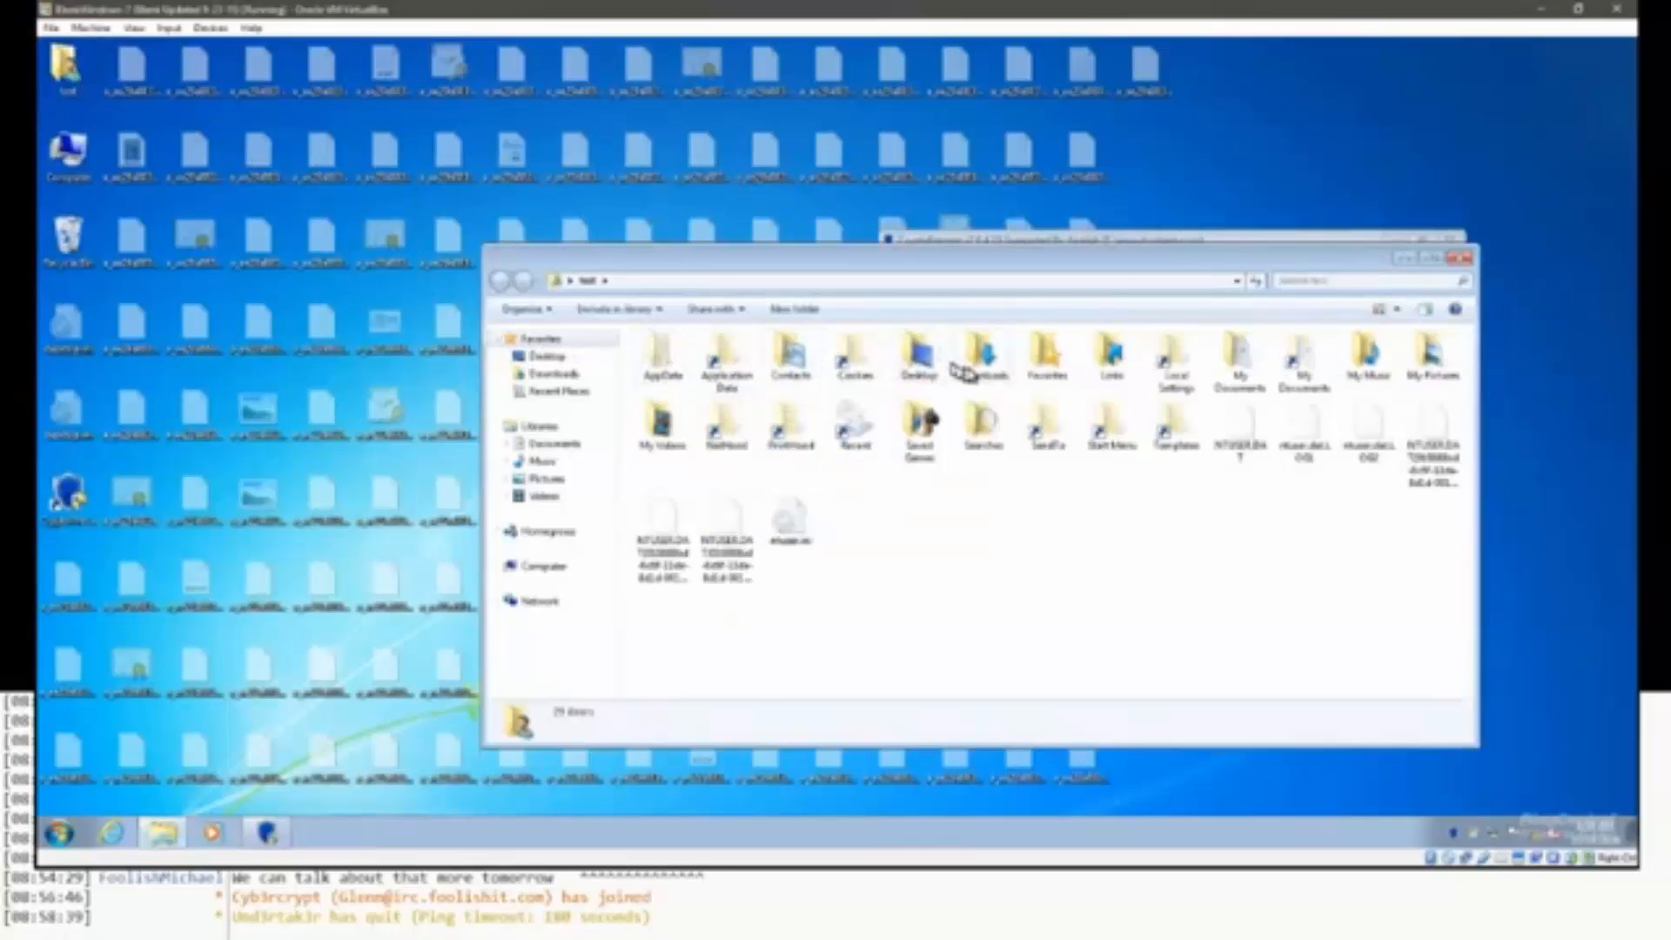
pyautogui.doubleClick(970, 374)
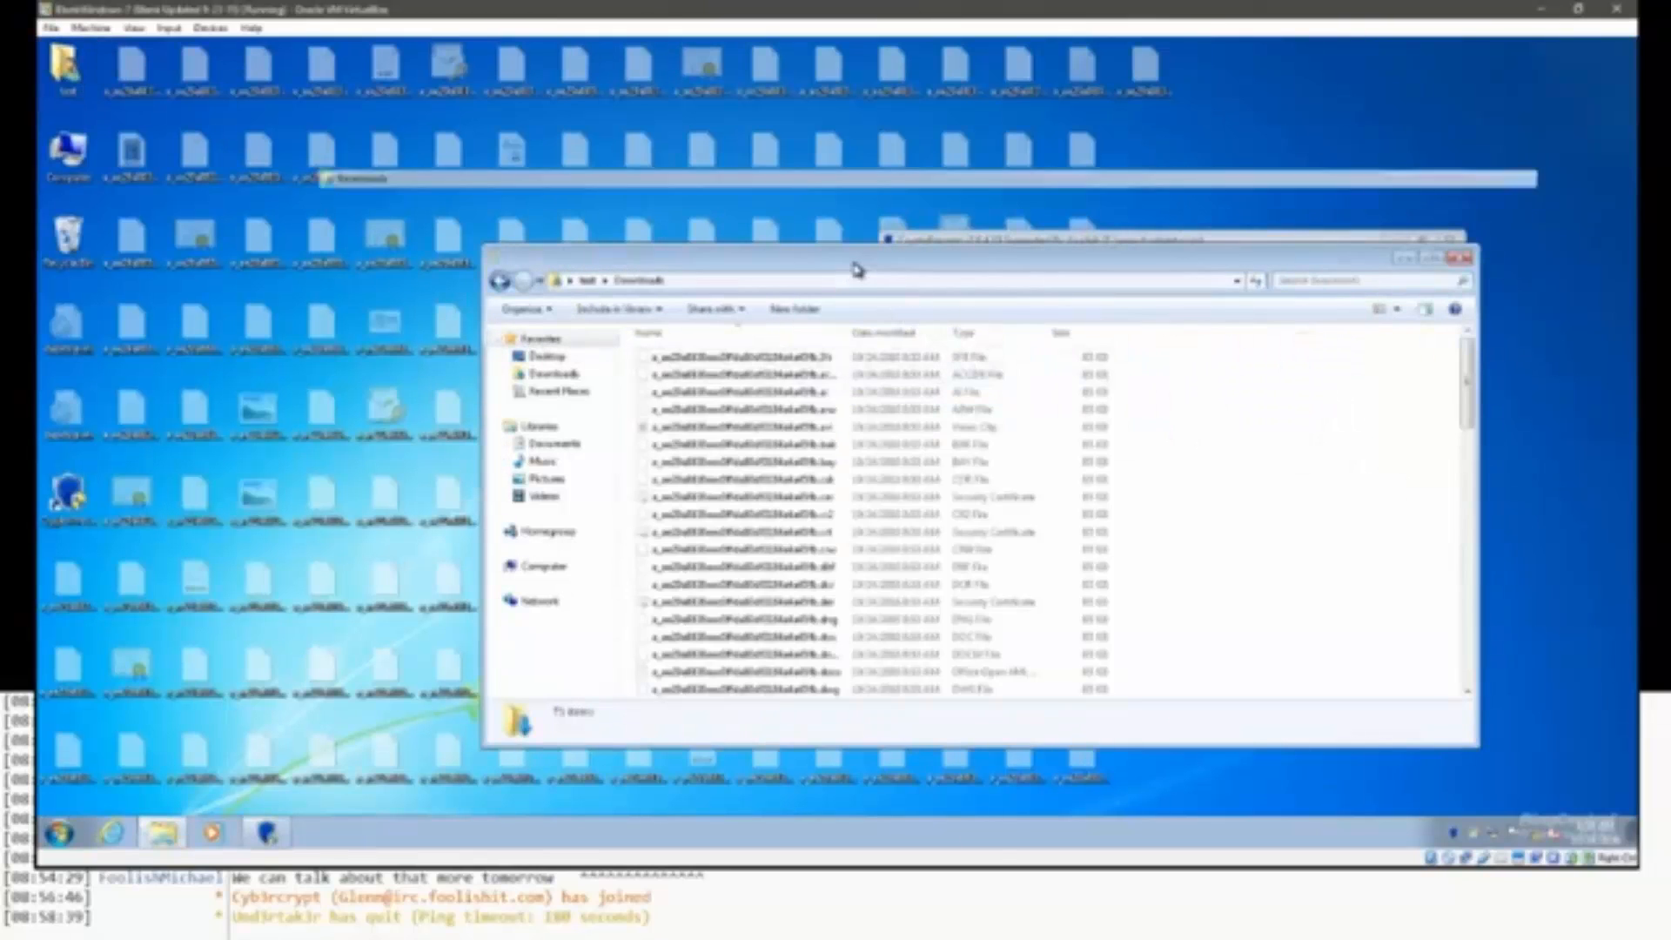
pyautogui.doubleClick(856, 268)
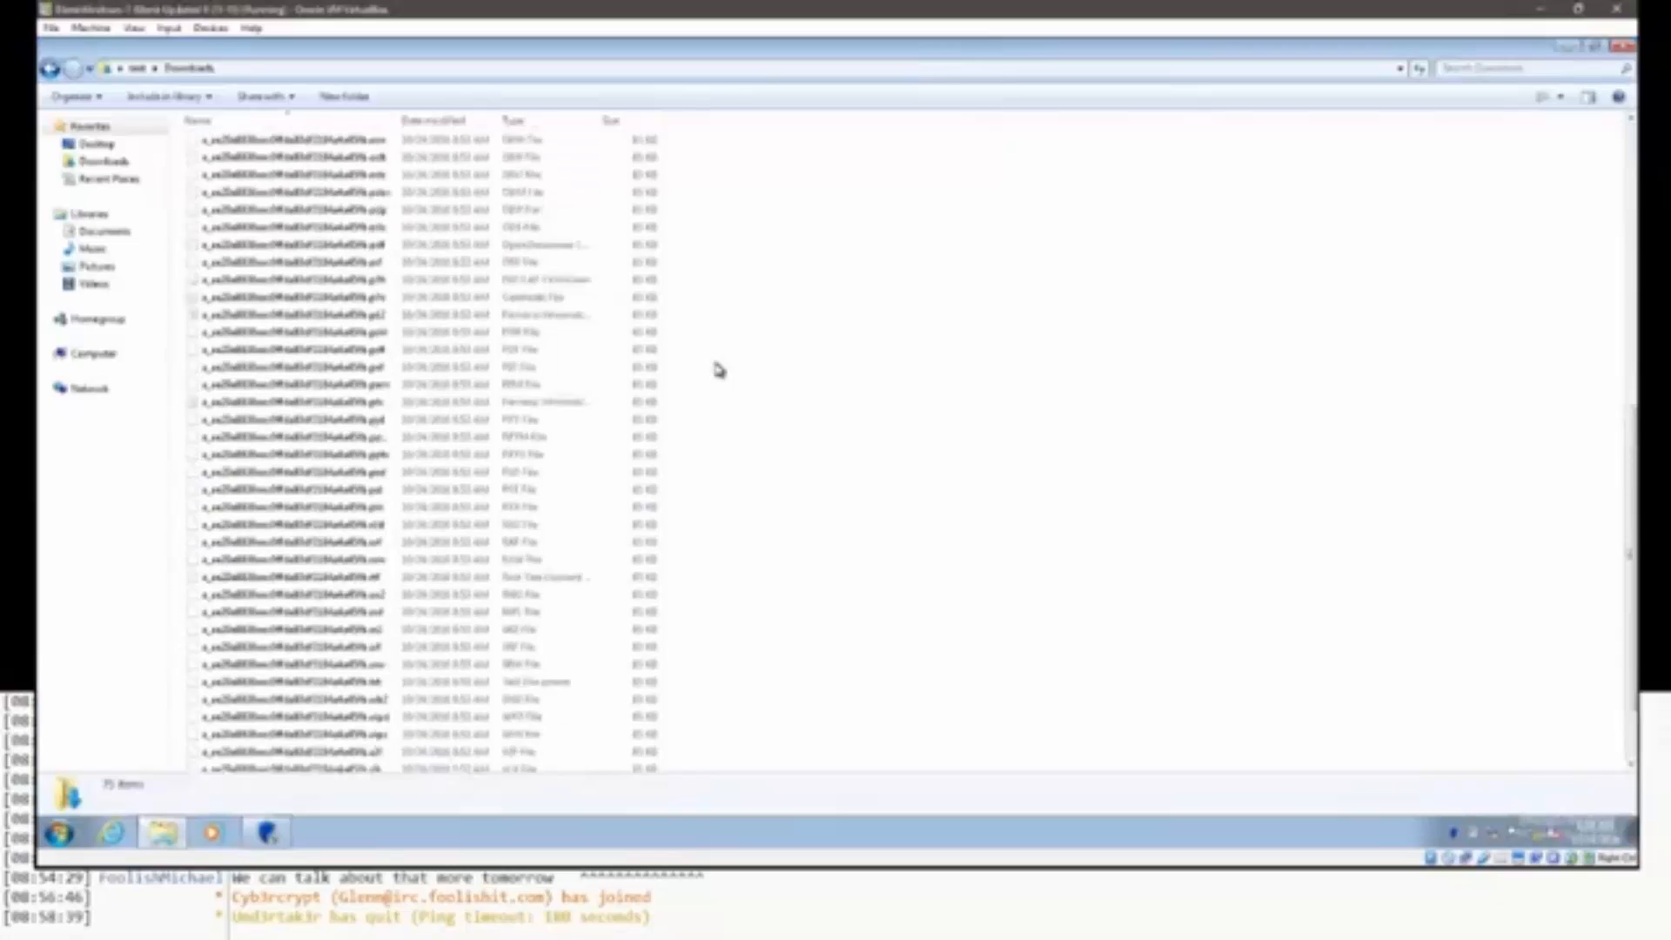
pyautogui.scroll(-12, 718, 370)
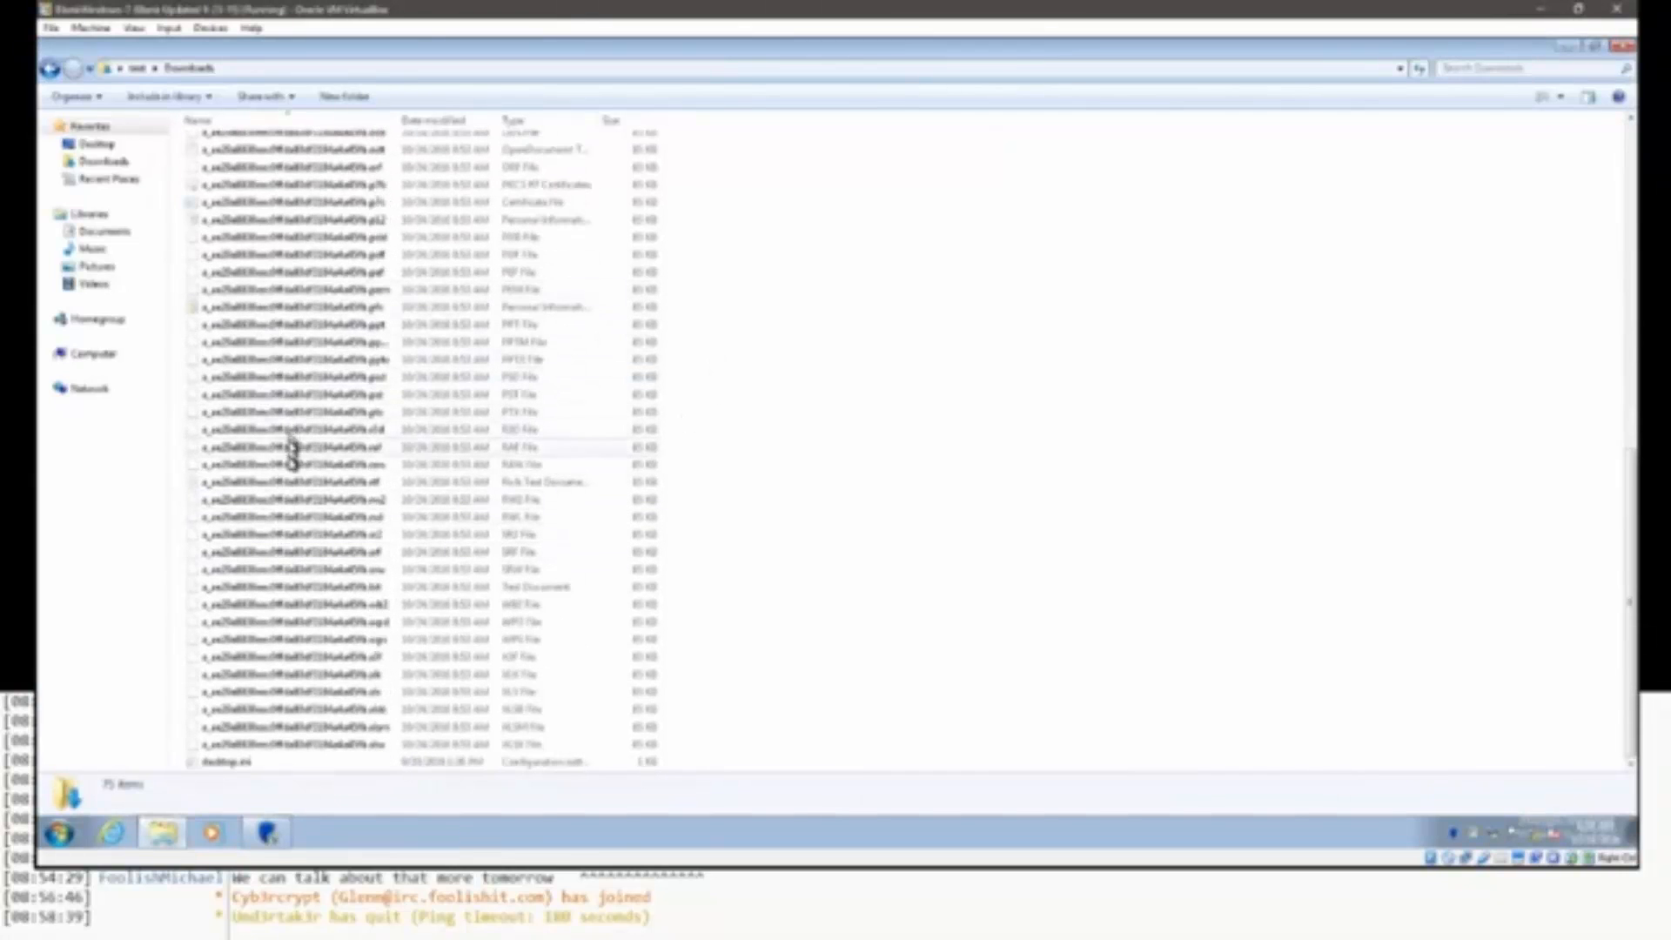
pyautogui.scroll(10, 362, 584)
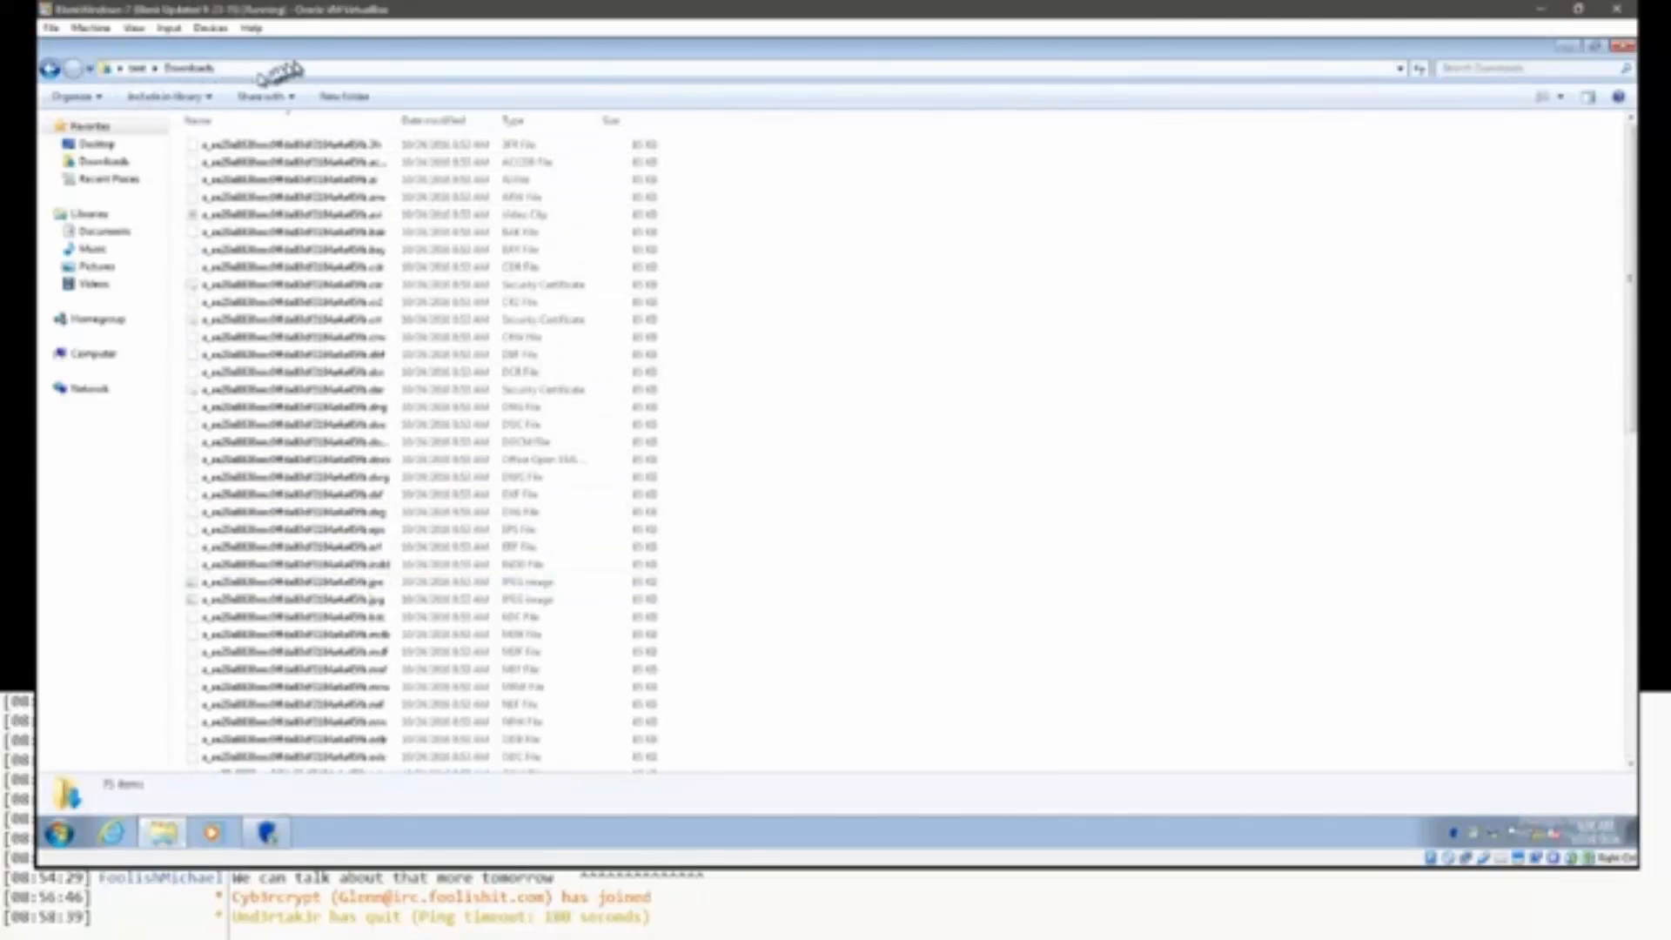
pyautogui.doubleClick(331, 50)
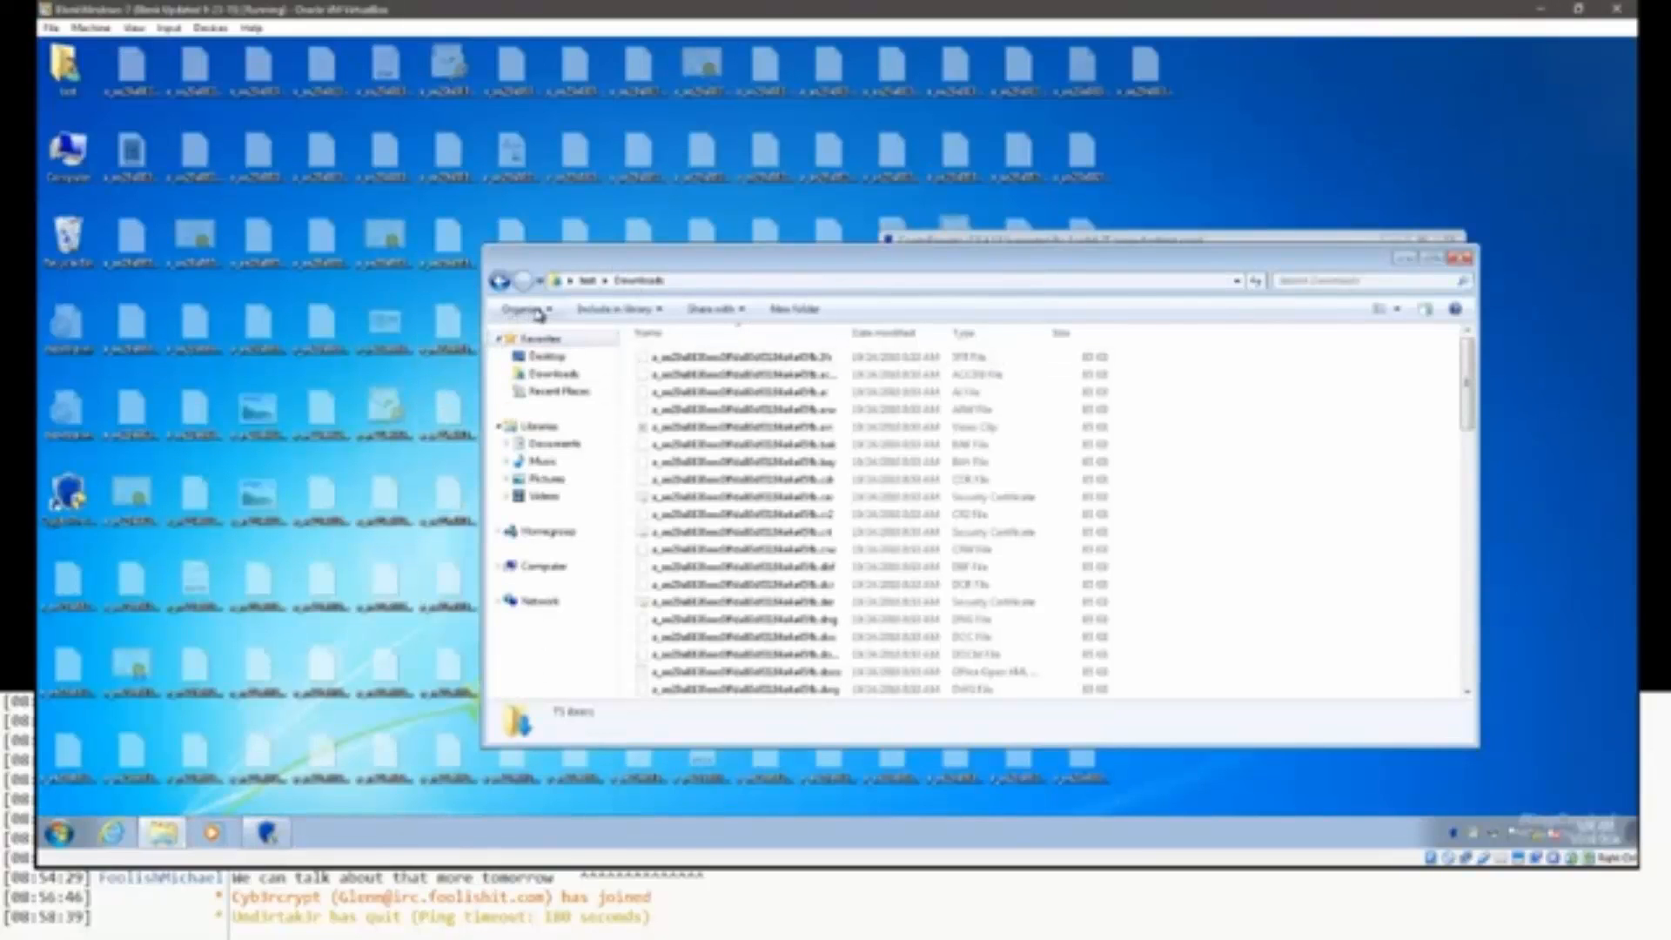
# Set Folder Options to hide protected operating system files and close the Explorer window.
pyautogui.click(524, 309)
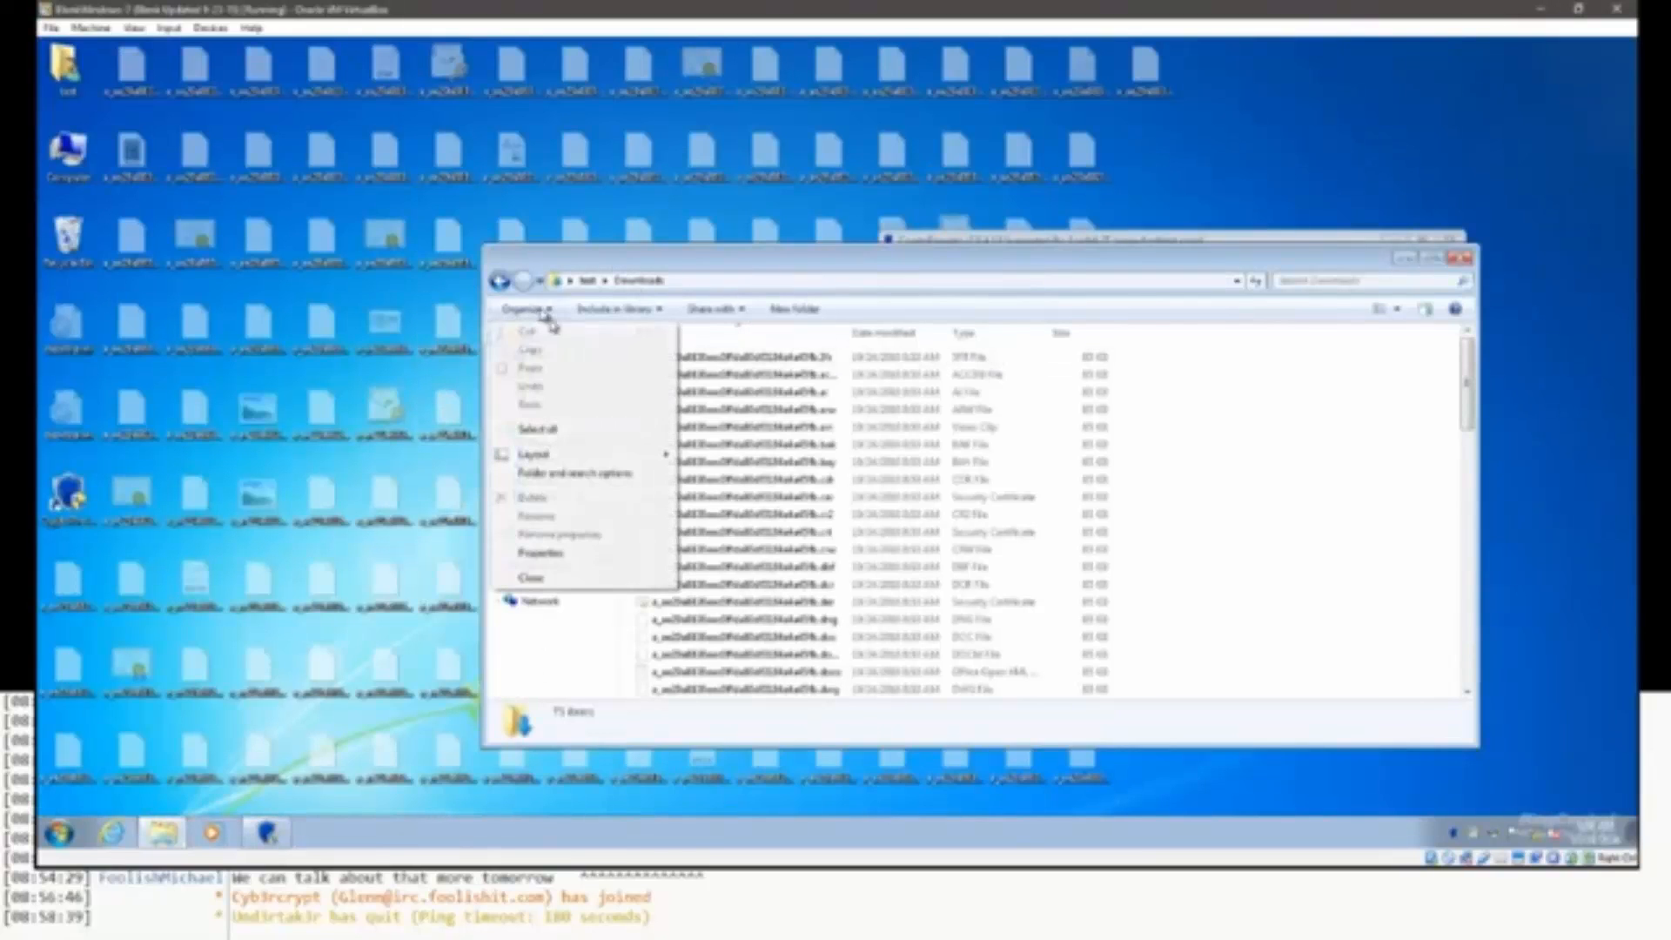
pyautogui.click(543, 477)
pyautogui.click(570, 349)
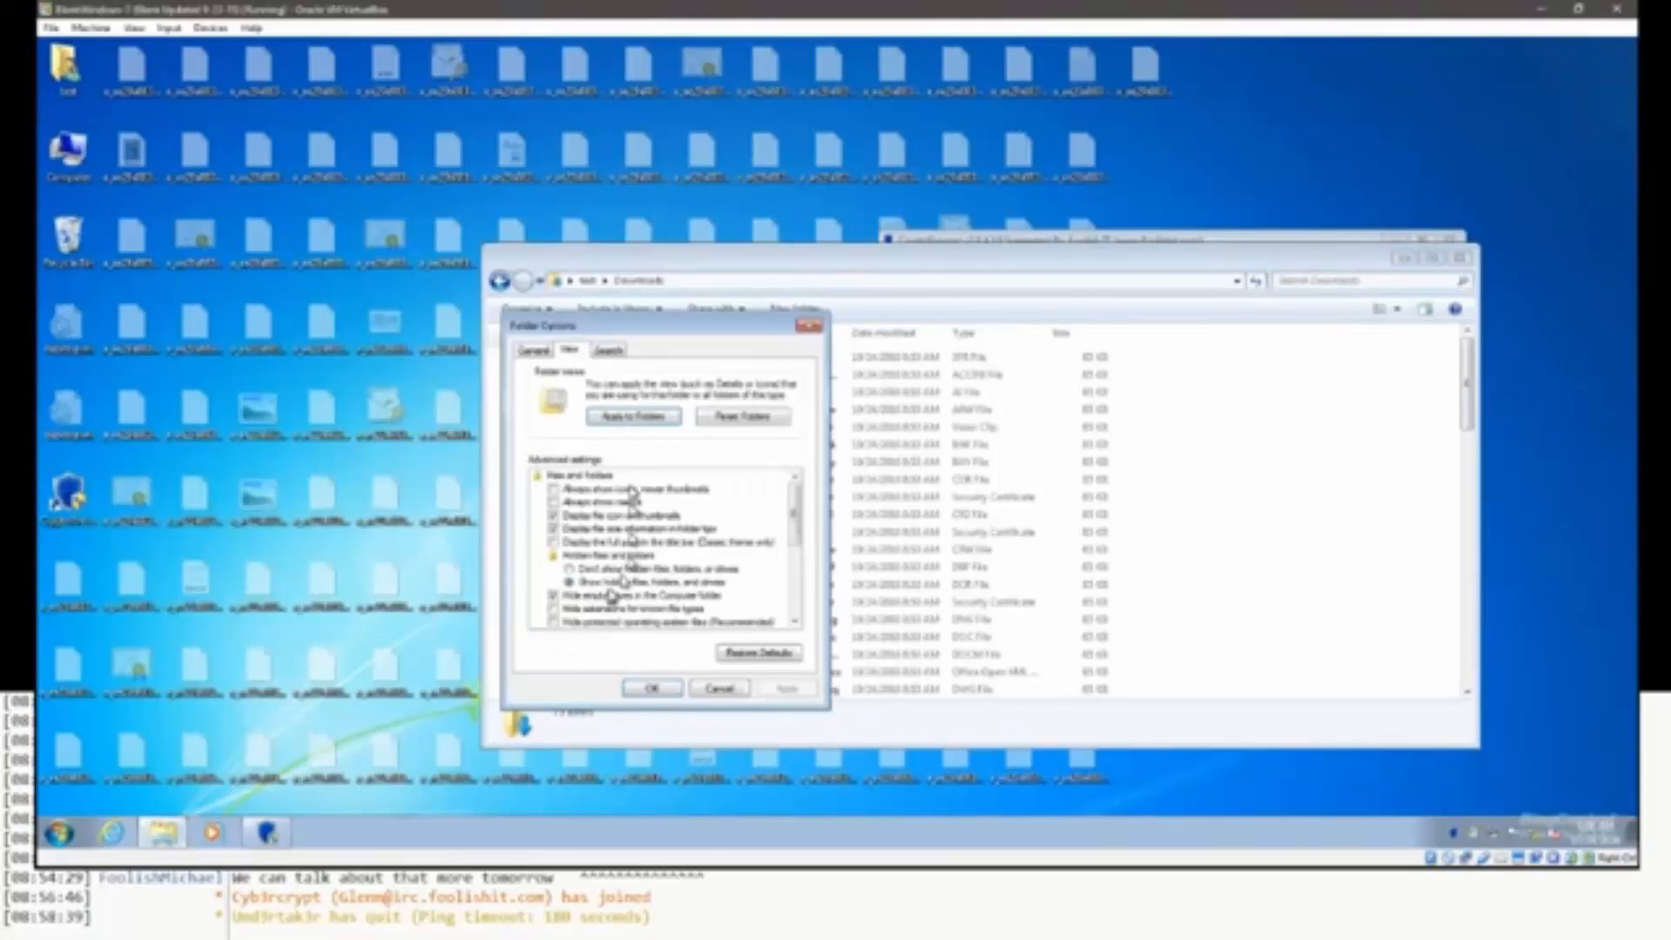
pyautogui.click(568, 621)
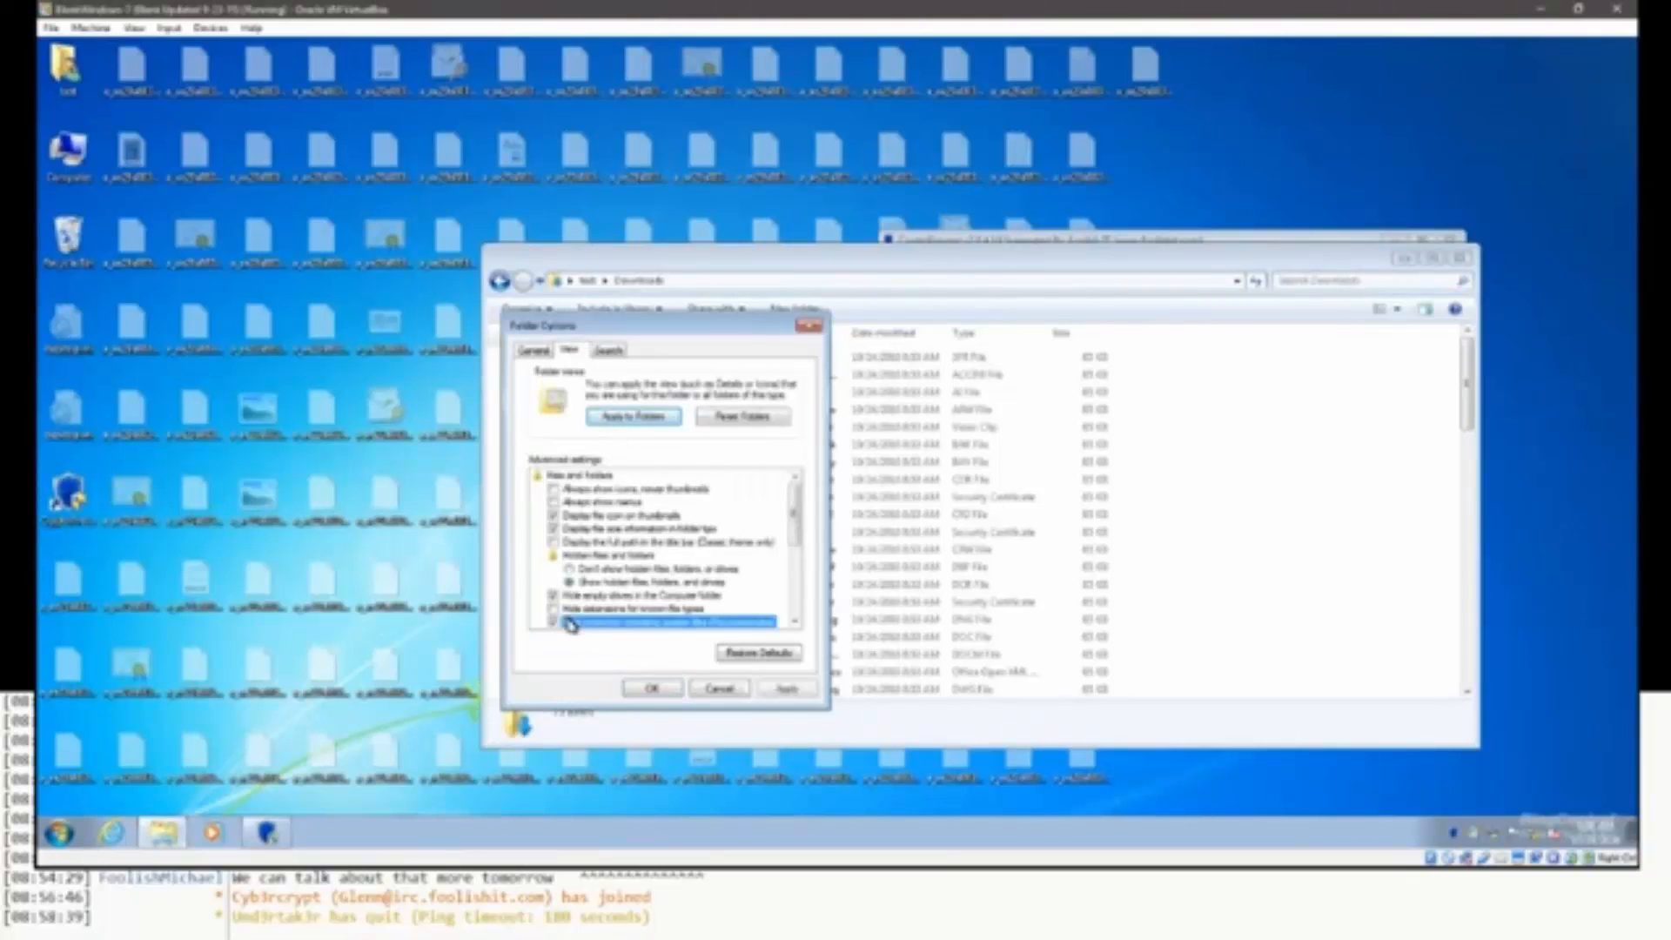
pyautogui.click(648, 689)
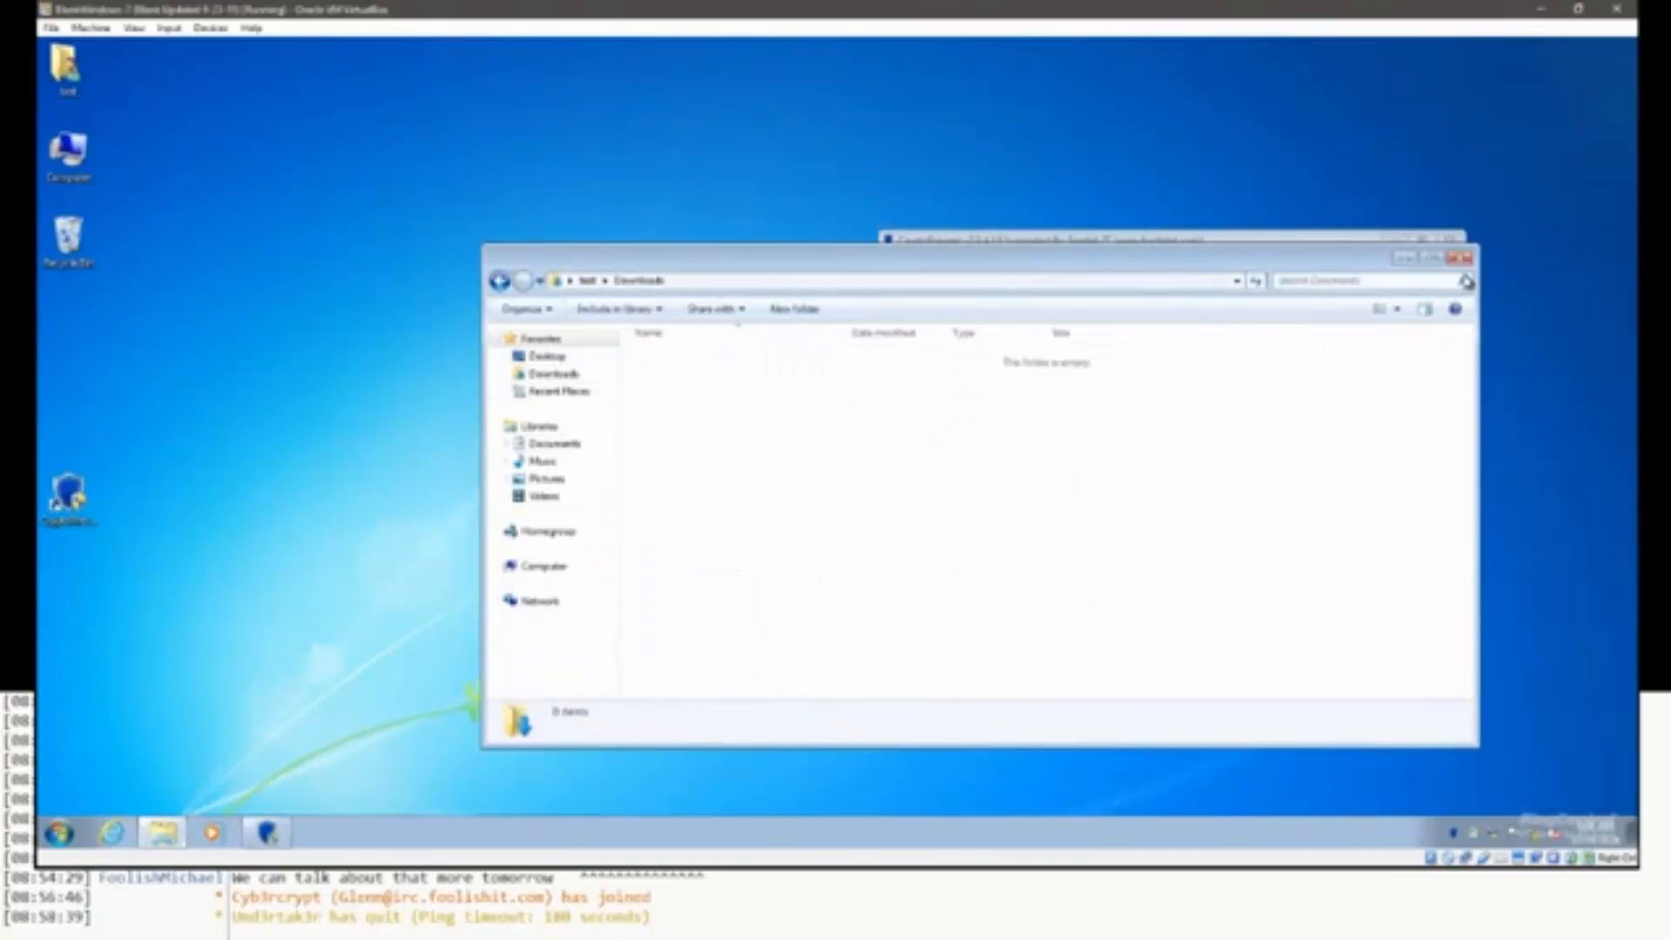
pyautogui.click(1463, 257)
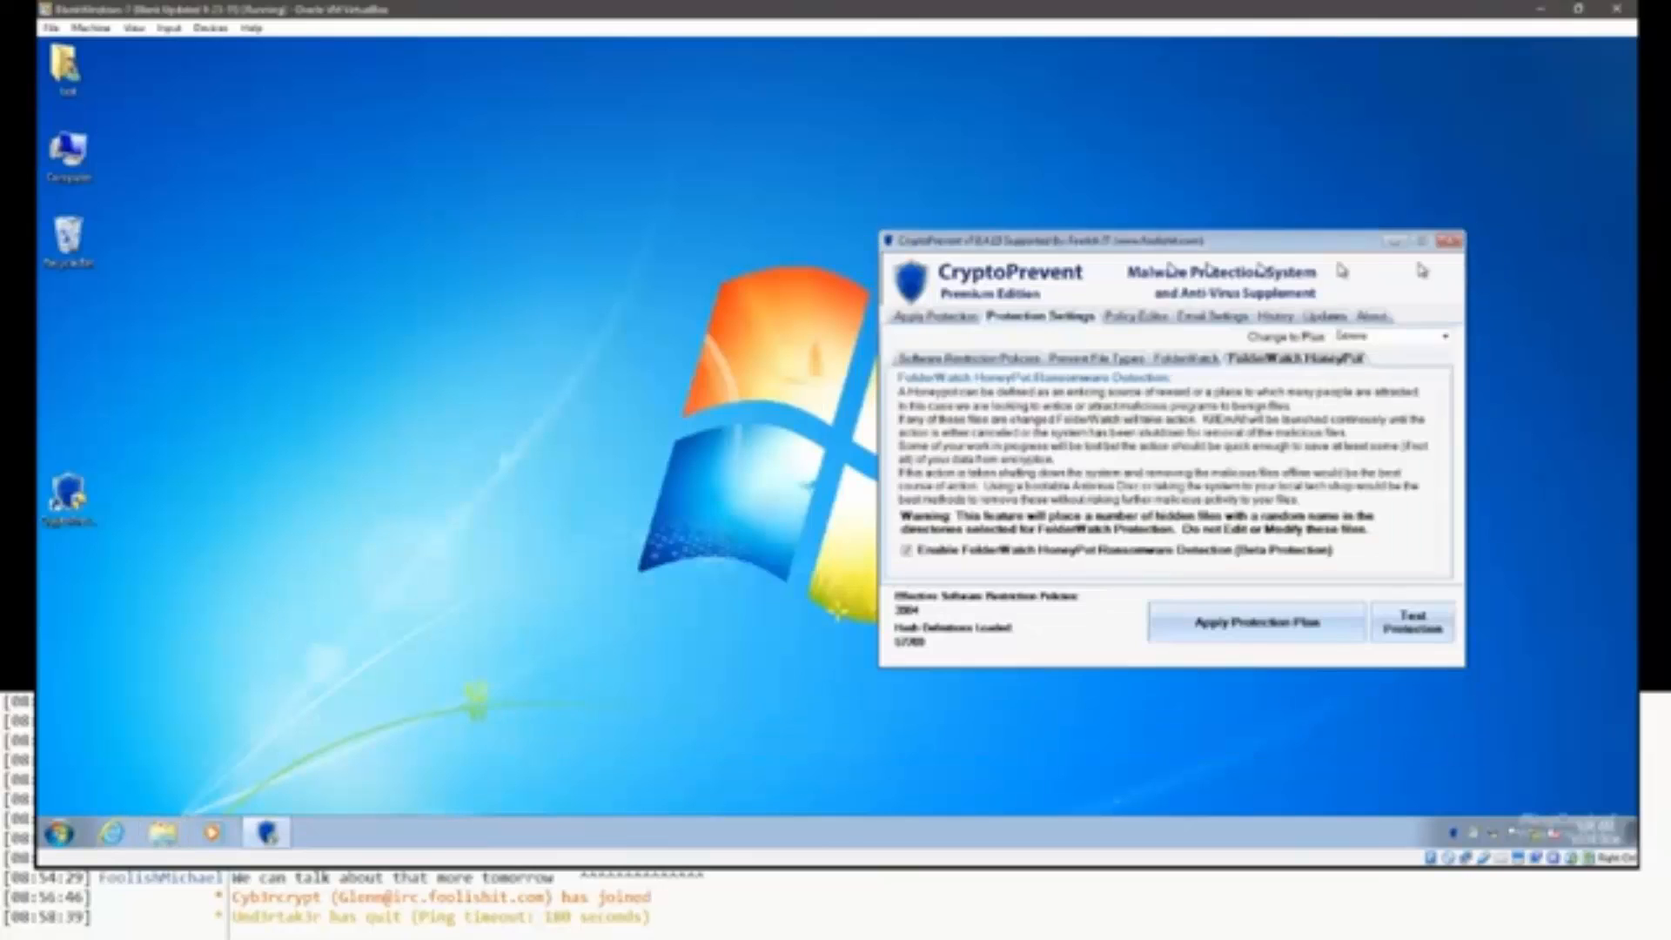
# Move the CryptoPrevent window back toward the middle and look over the restriction policies, protection plans and About information.
pyautogui.moveTo(1099, 248); pyautogui.dragTo(786, 259)
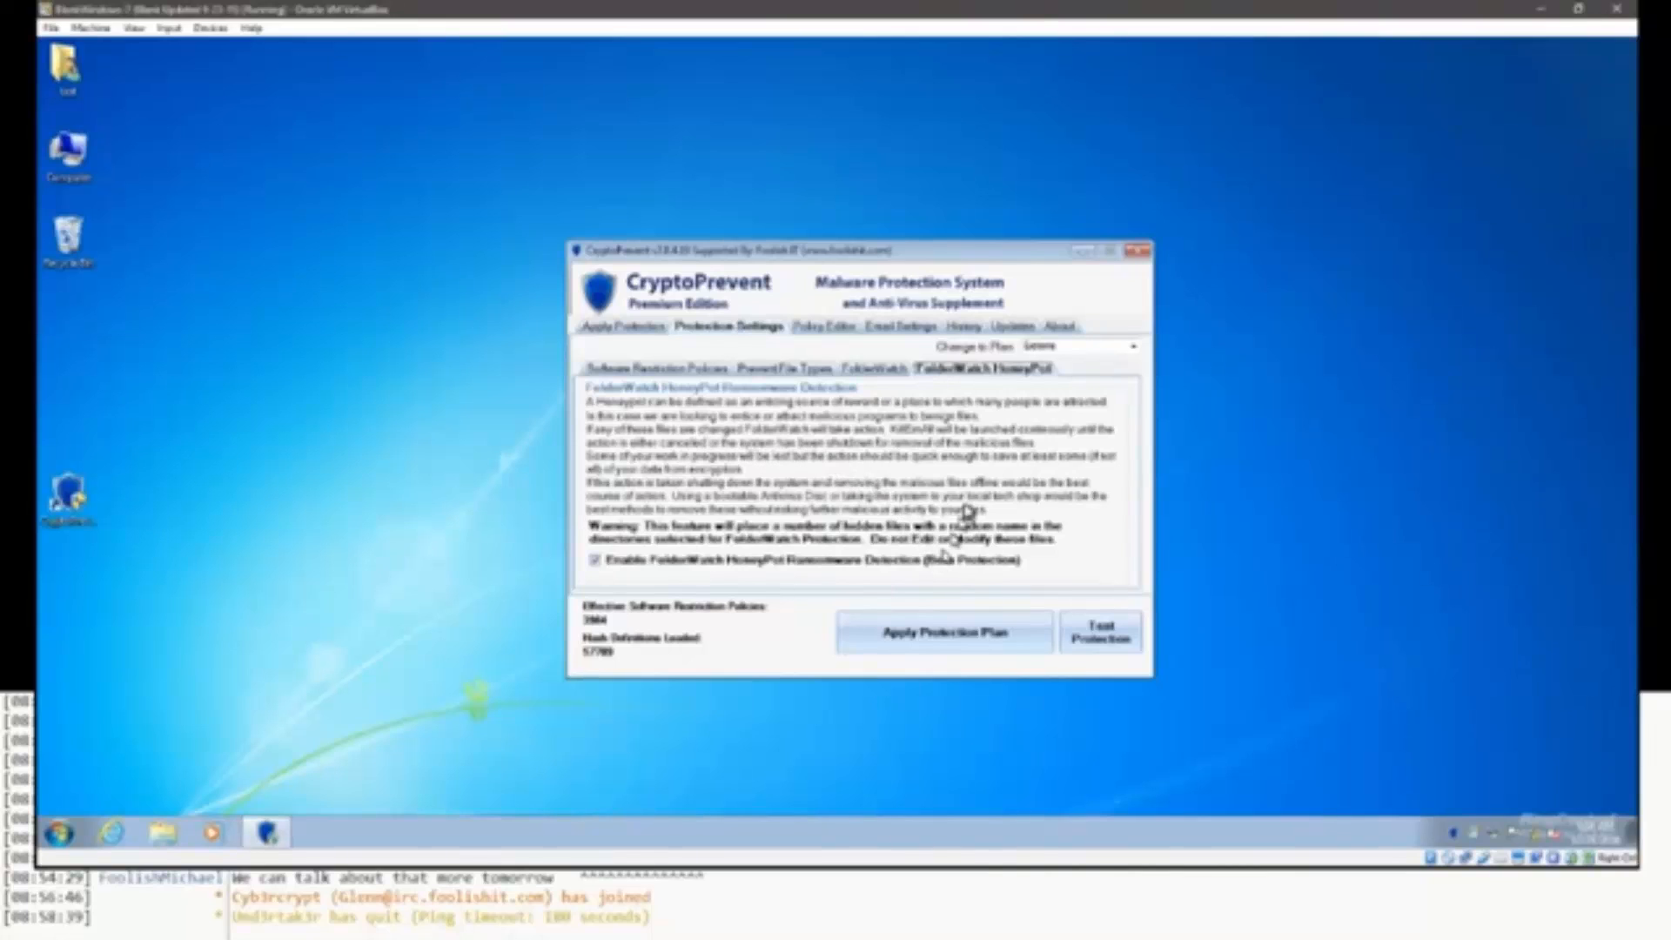
pyautogui.click(637, 369)
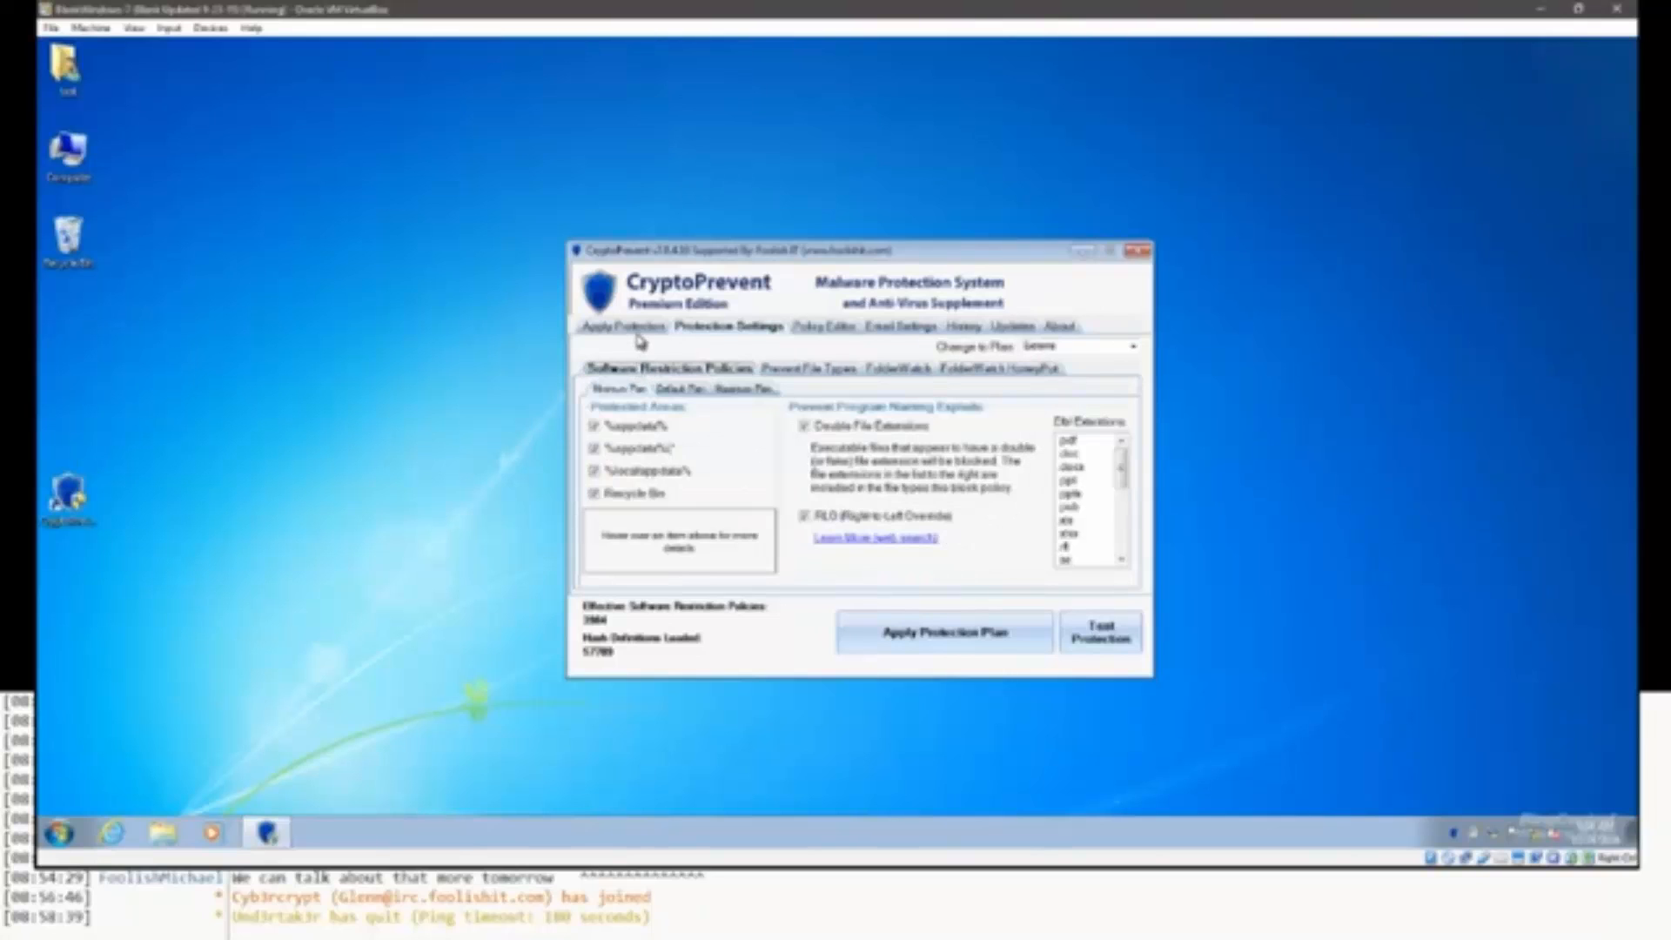
pyautogui.click(642, 329)
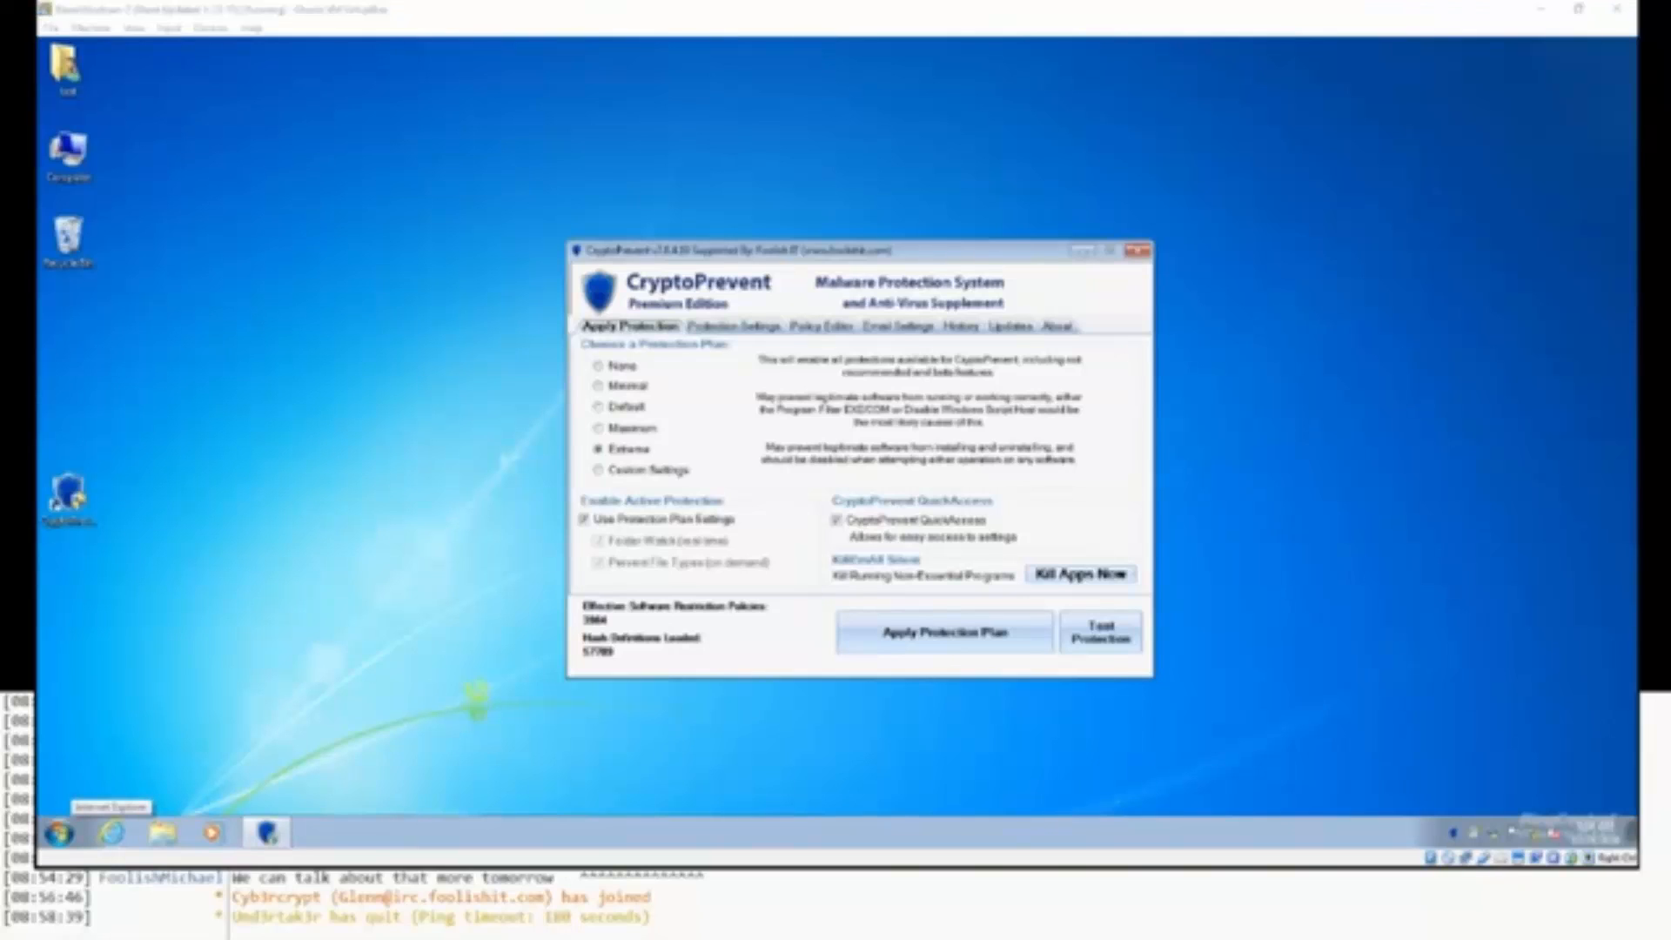
pyautogui.click(873, 418)
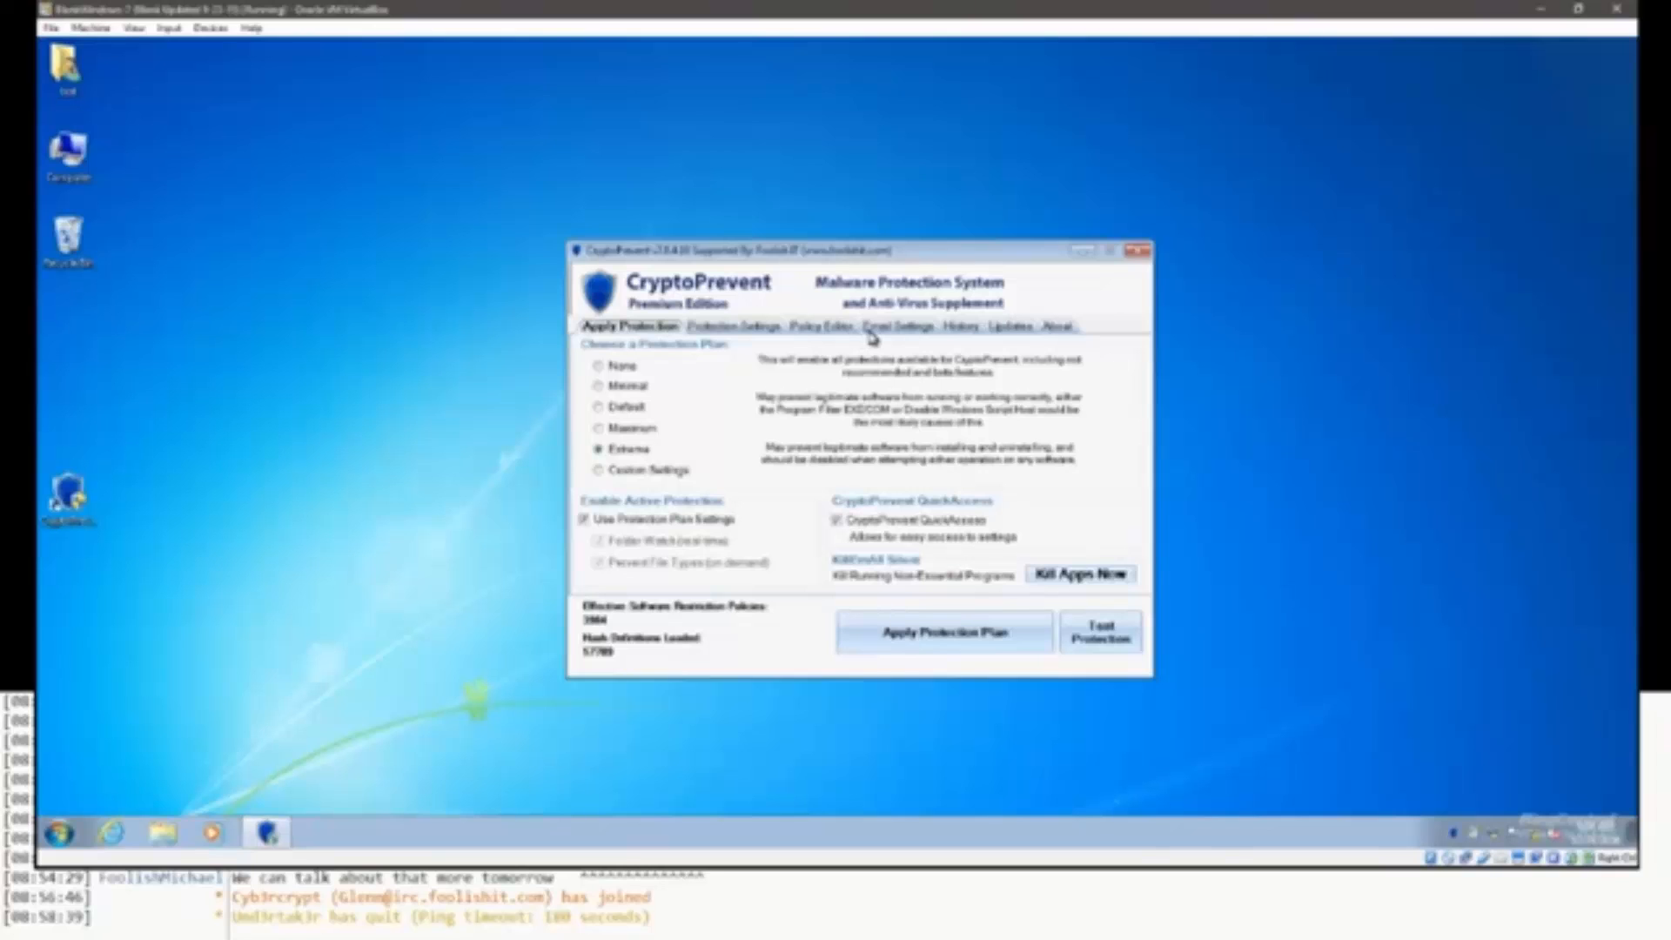
pyautogui.click(1058, 336)
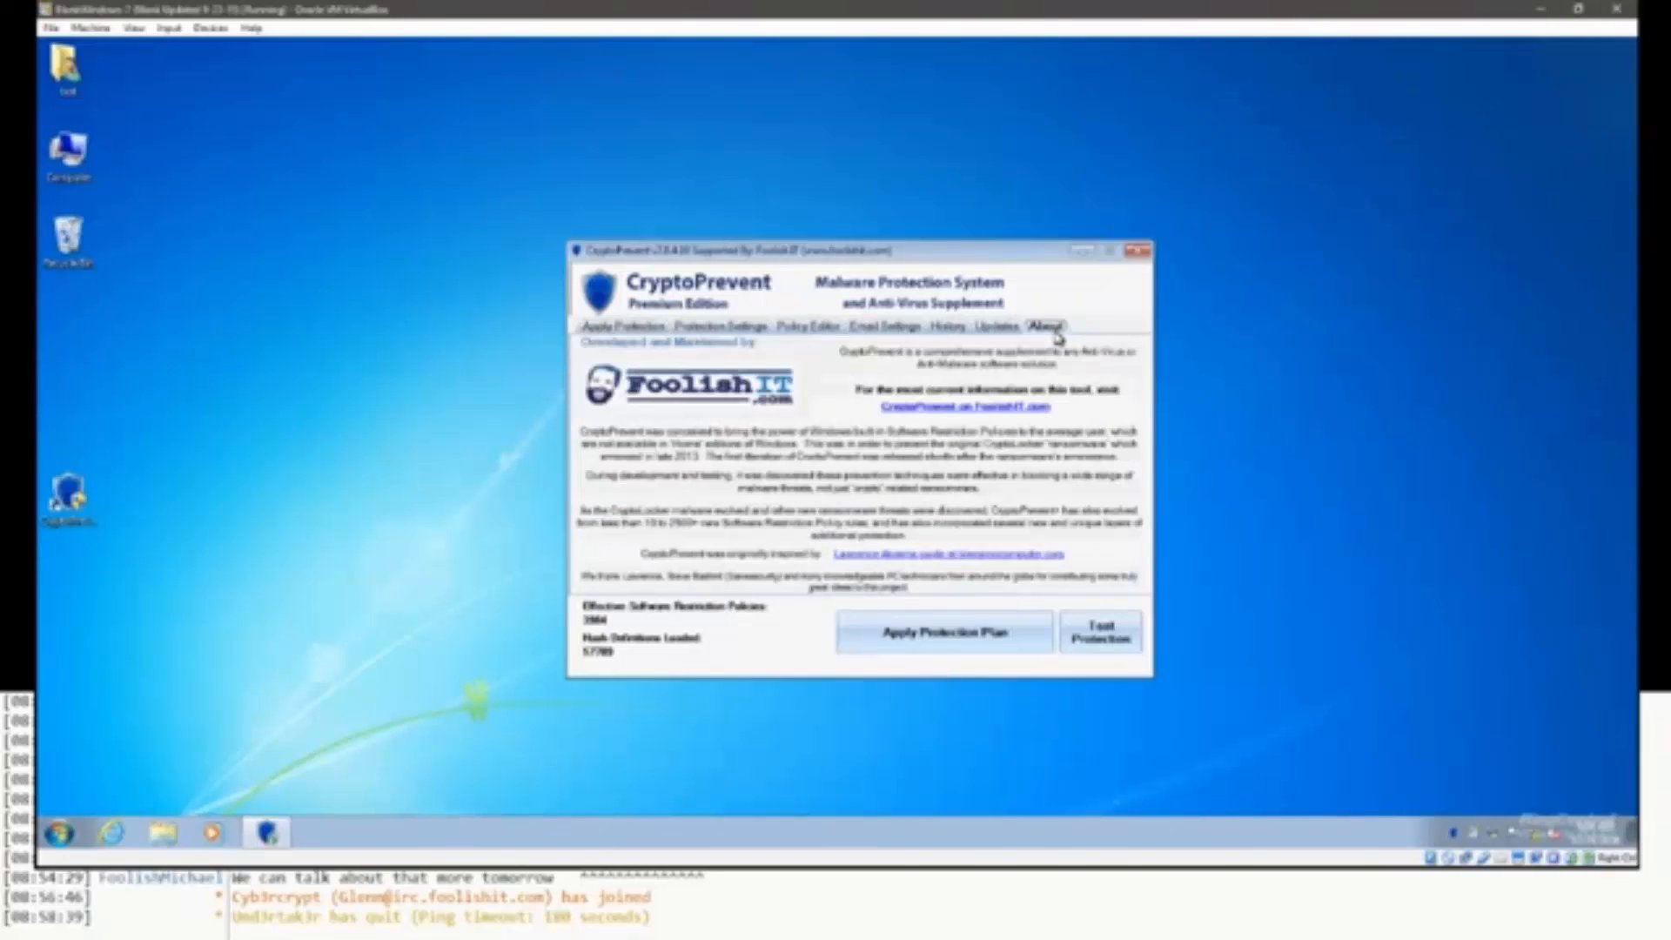
pyautogui.click(692, 328)
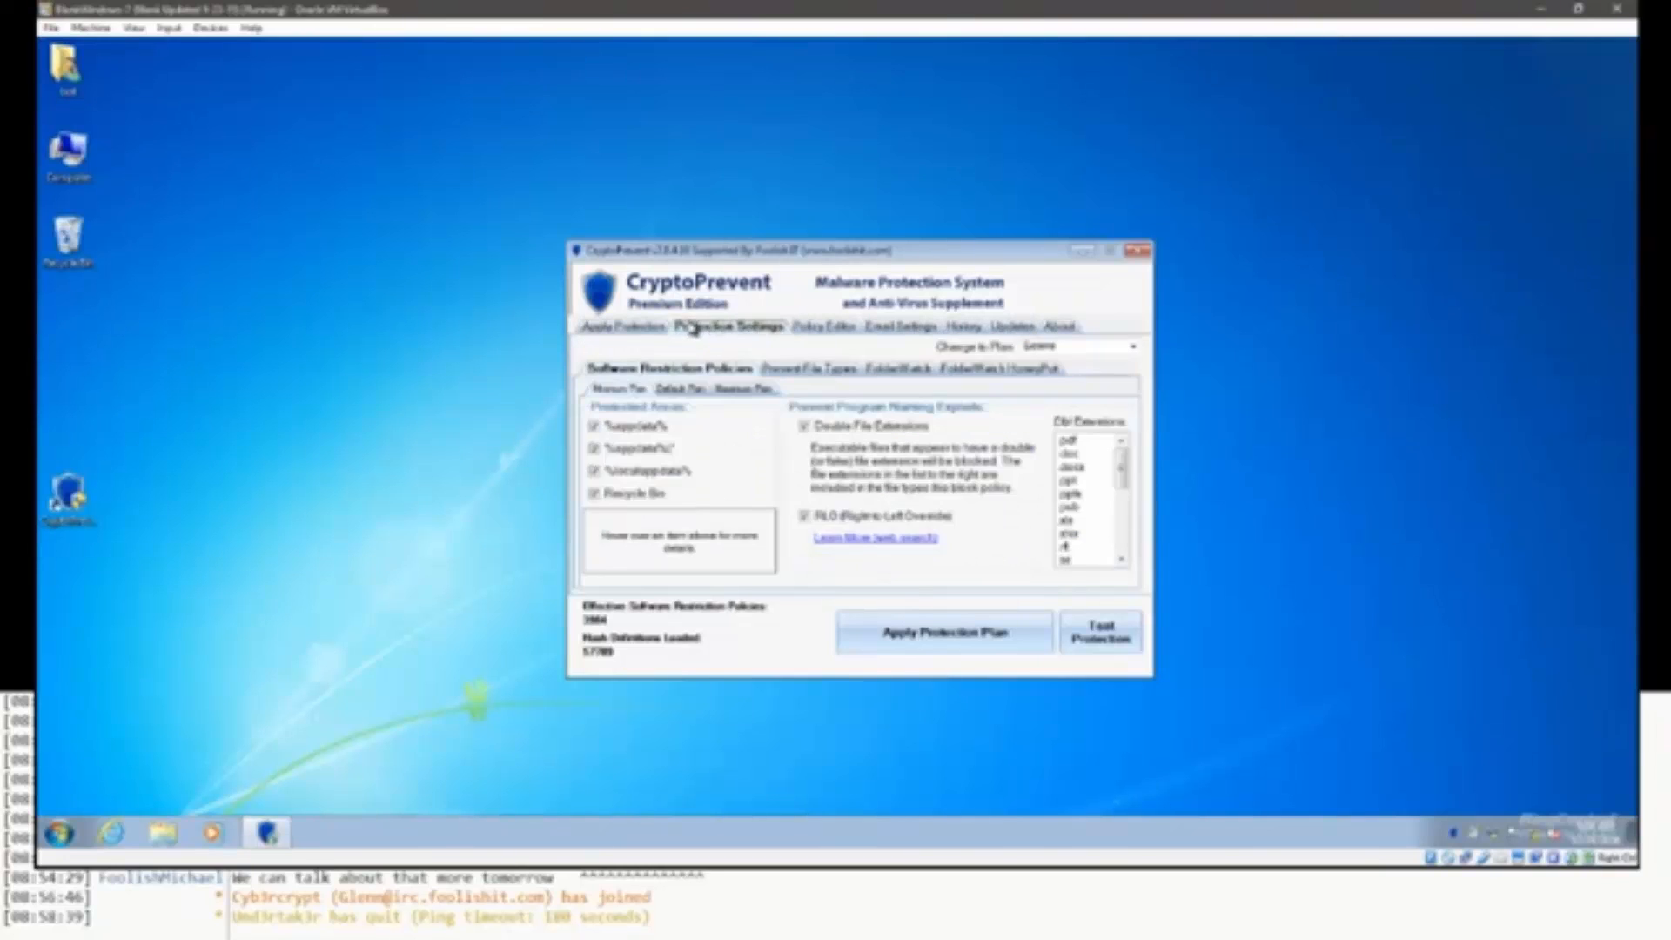
pyautogui.click(640, 329)
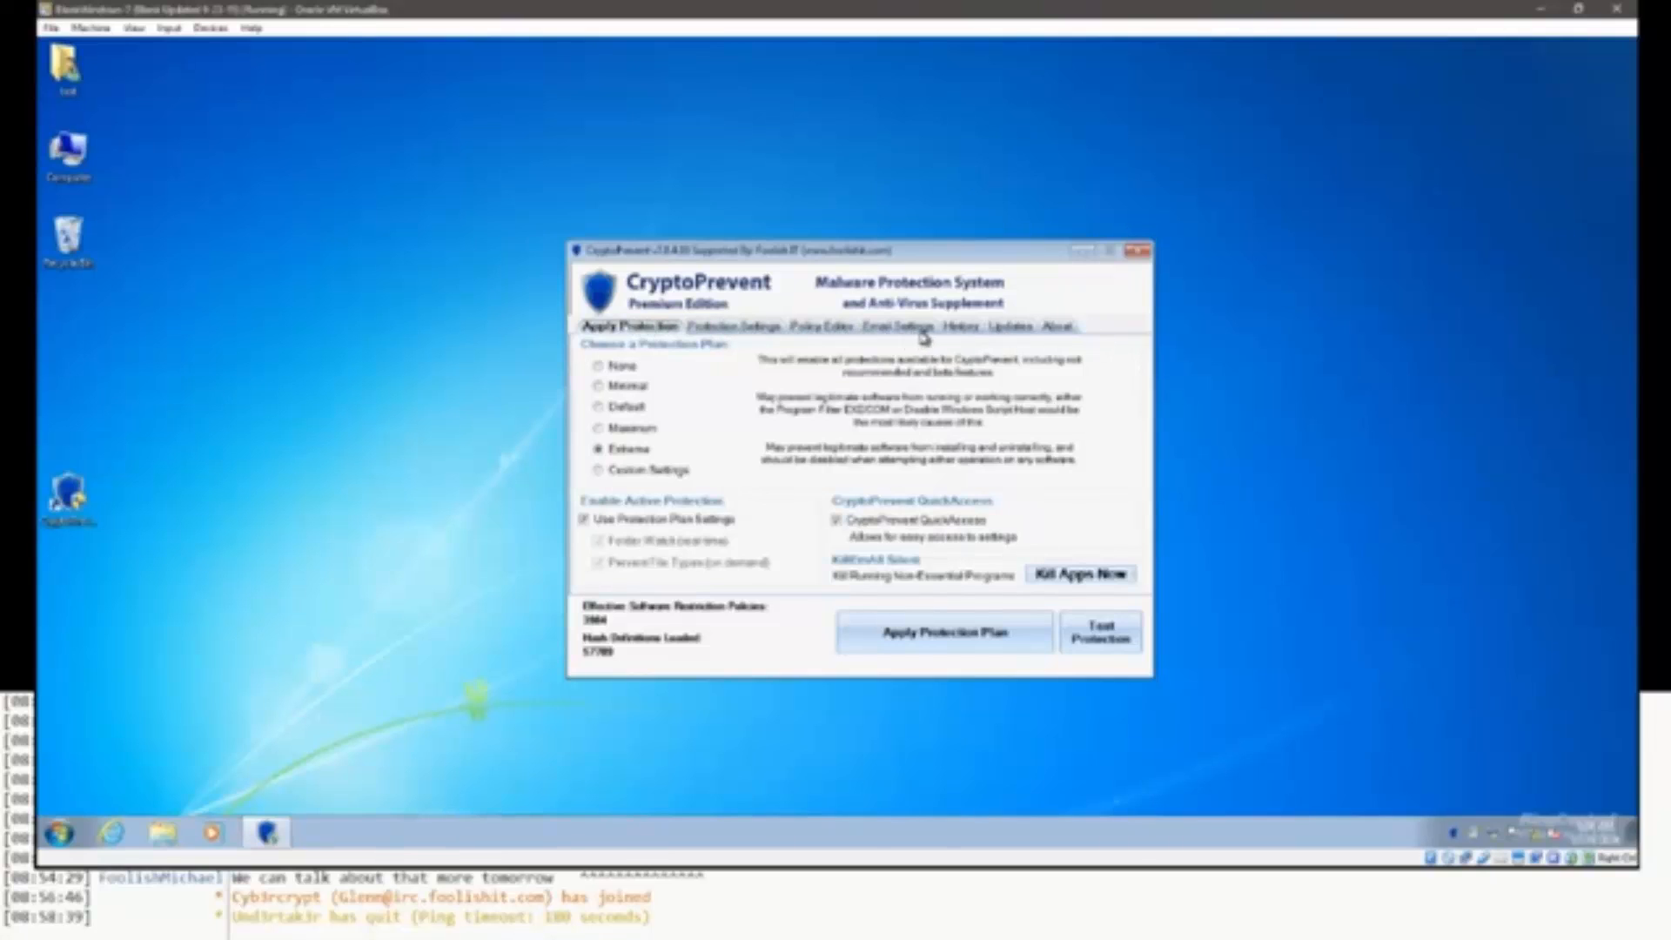
# Look through the Email Settings, History, Updates, About, Policy Editor and Protection Settings pages, and return to the protection plans.
pyautogui.click(922, 335)
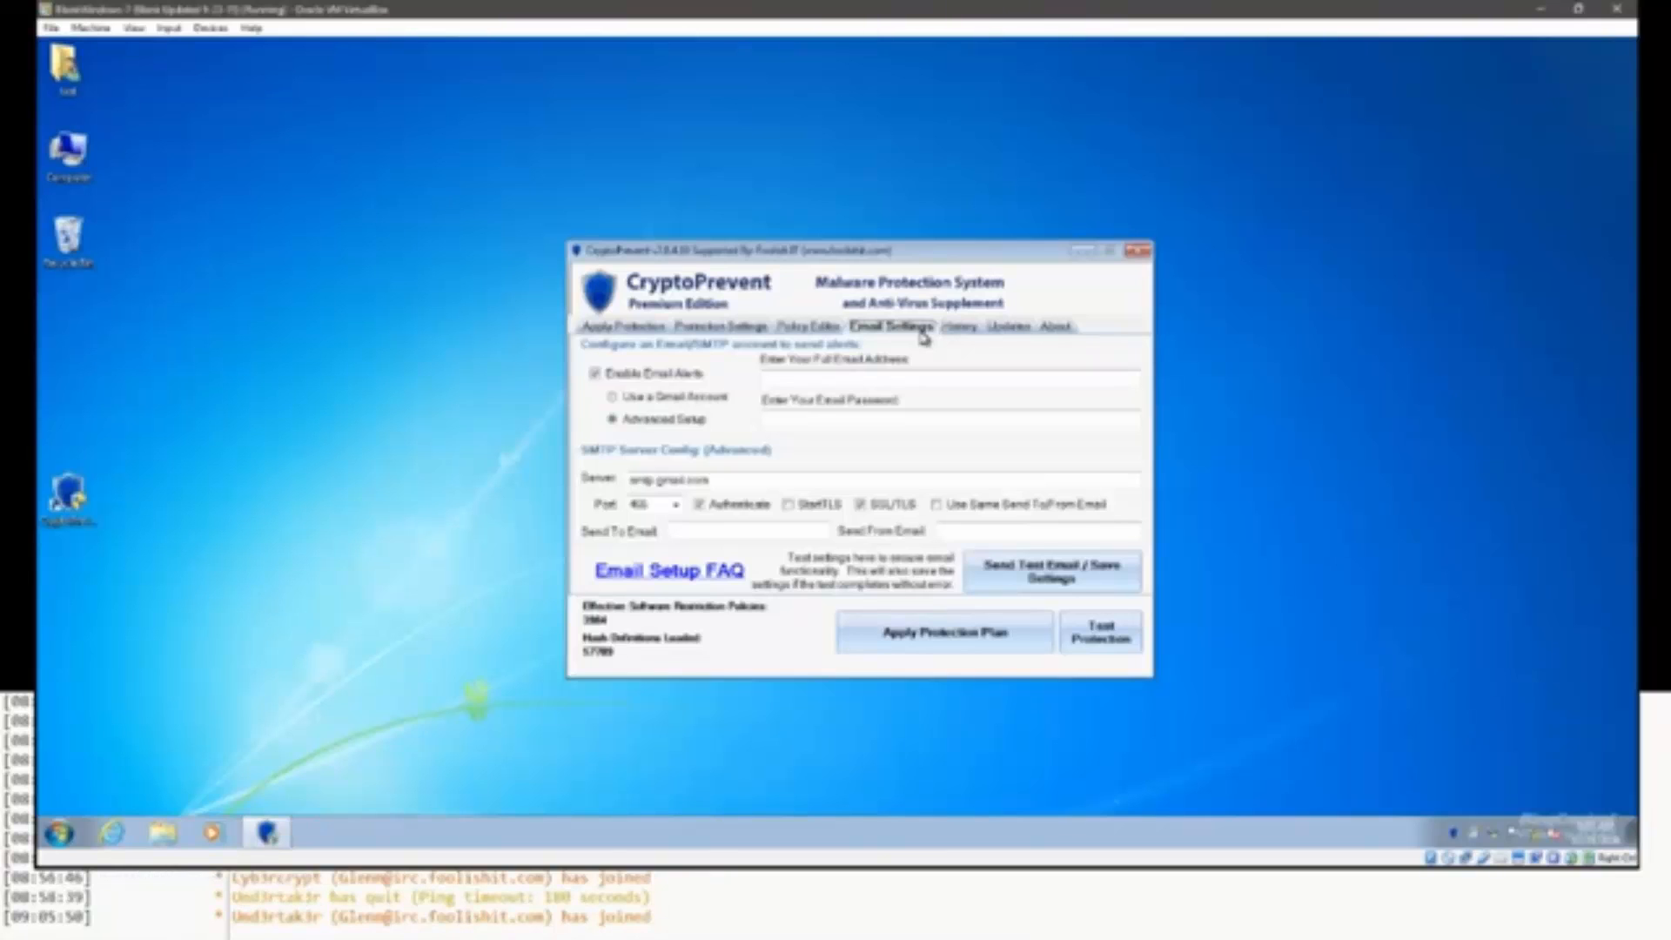
pyautogui.click(955, 328)
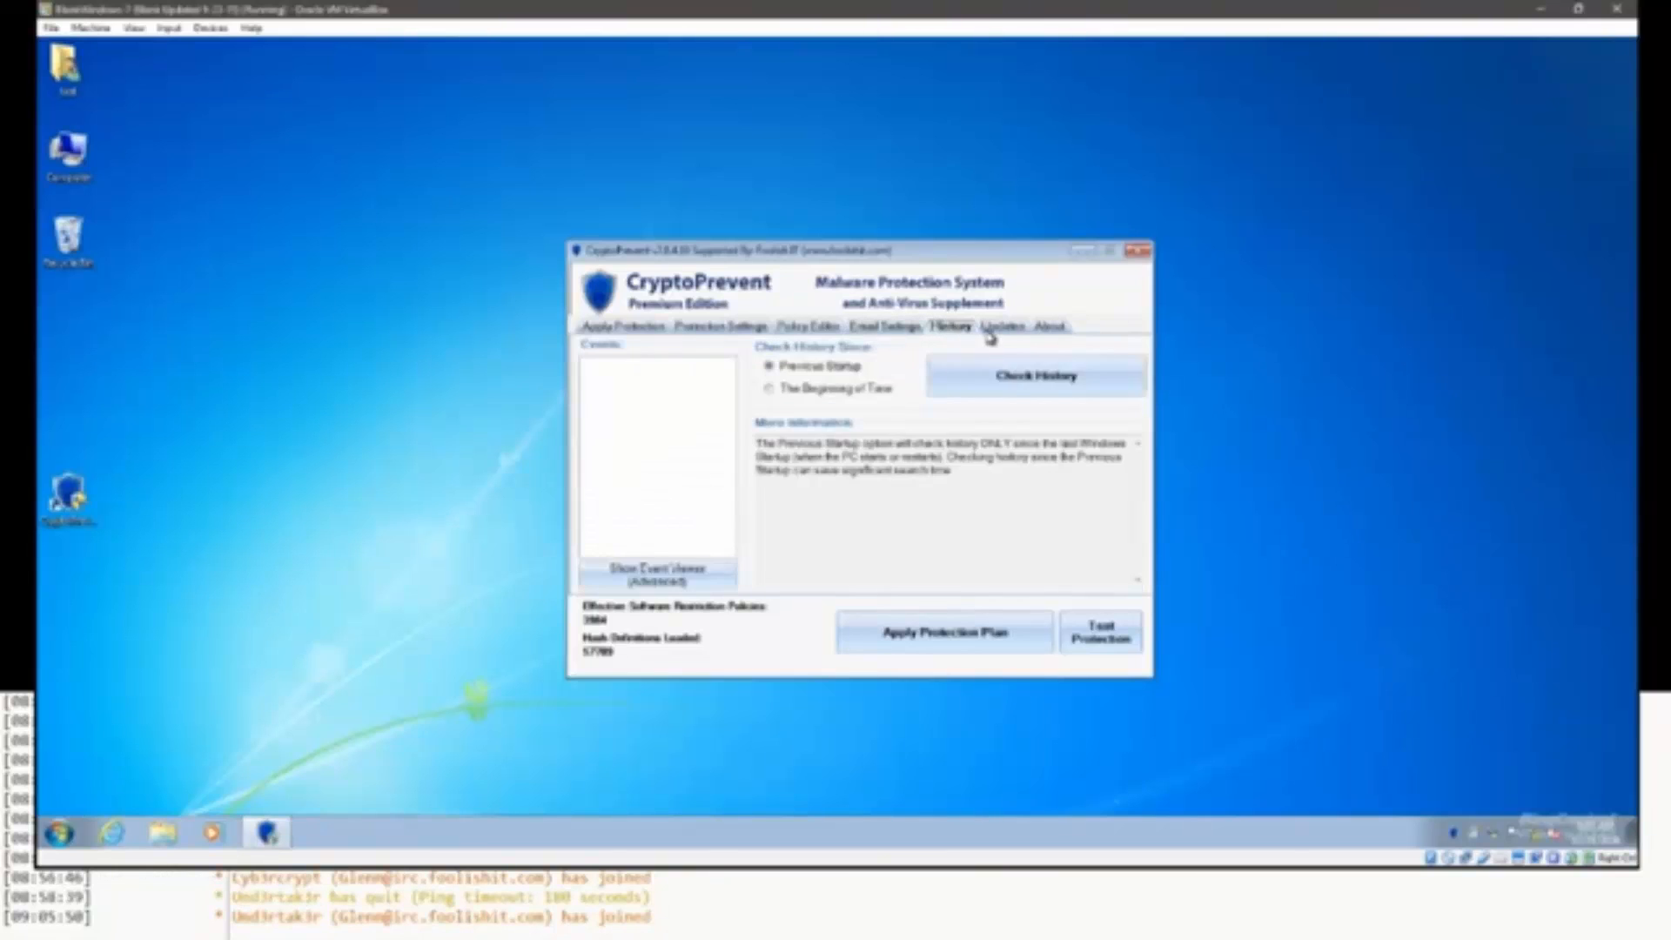
pyautogui.click(999, 328)
pyautogui.click(1040, 327)
pyautogui.click(997, 328)
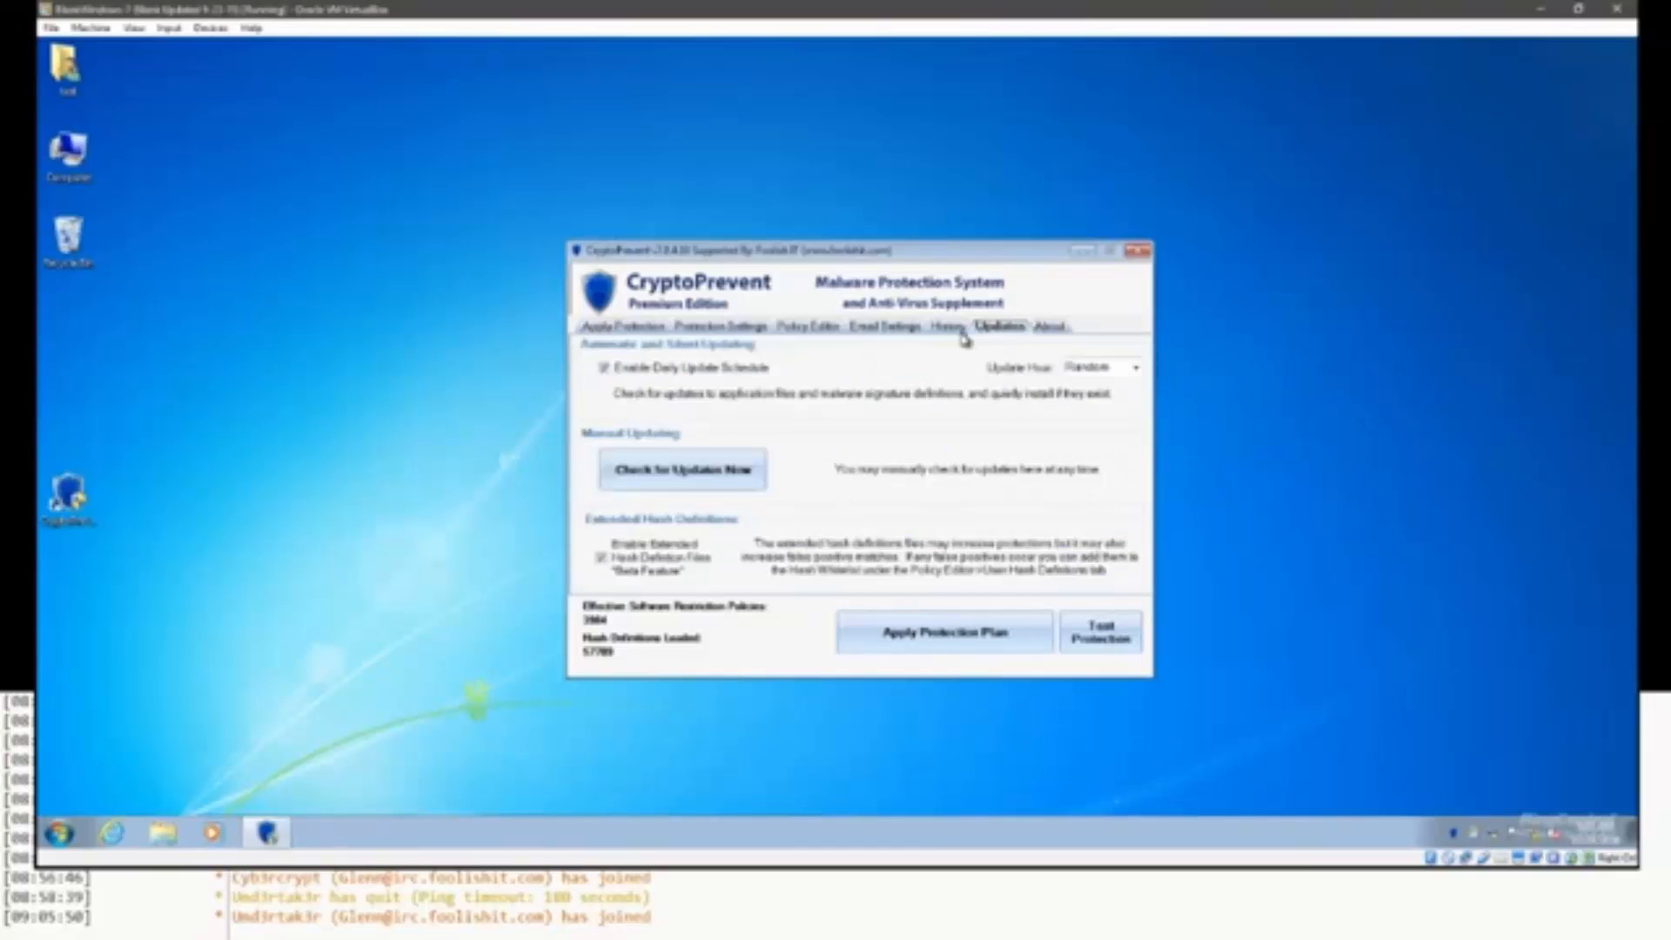
pyautogui.click(949, 329)
pyautogui.click(887, 328)
pyautogui.click(809, 328)
pyautogui.click(729, 329)
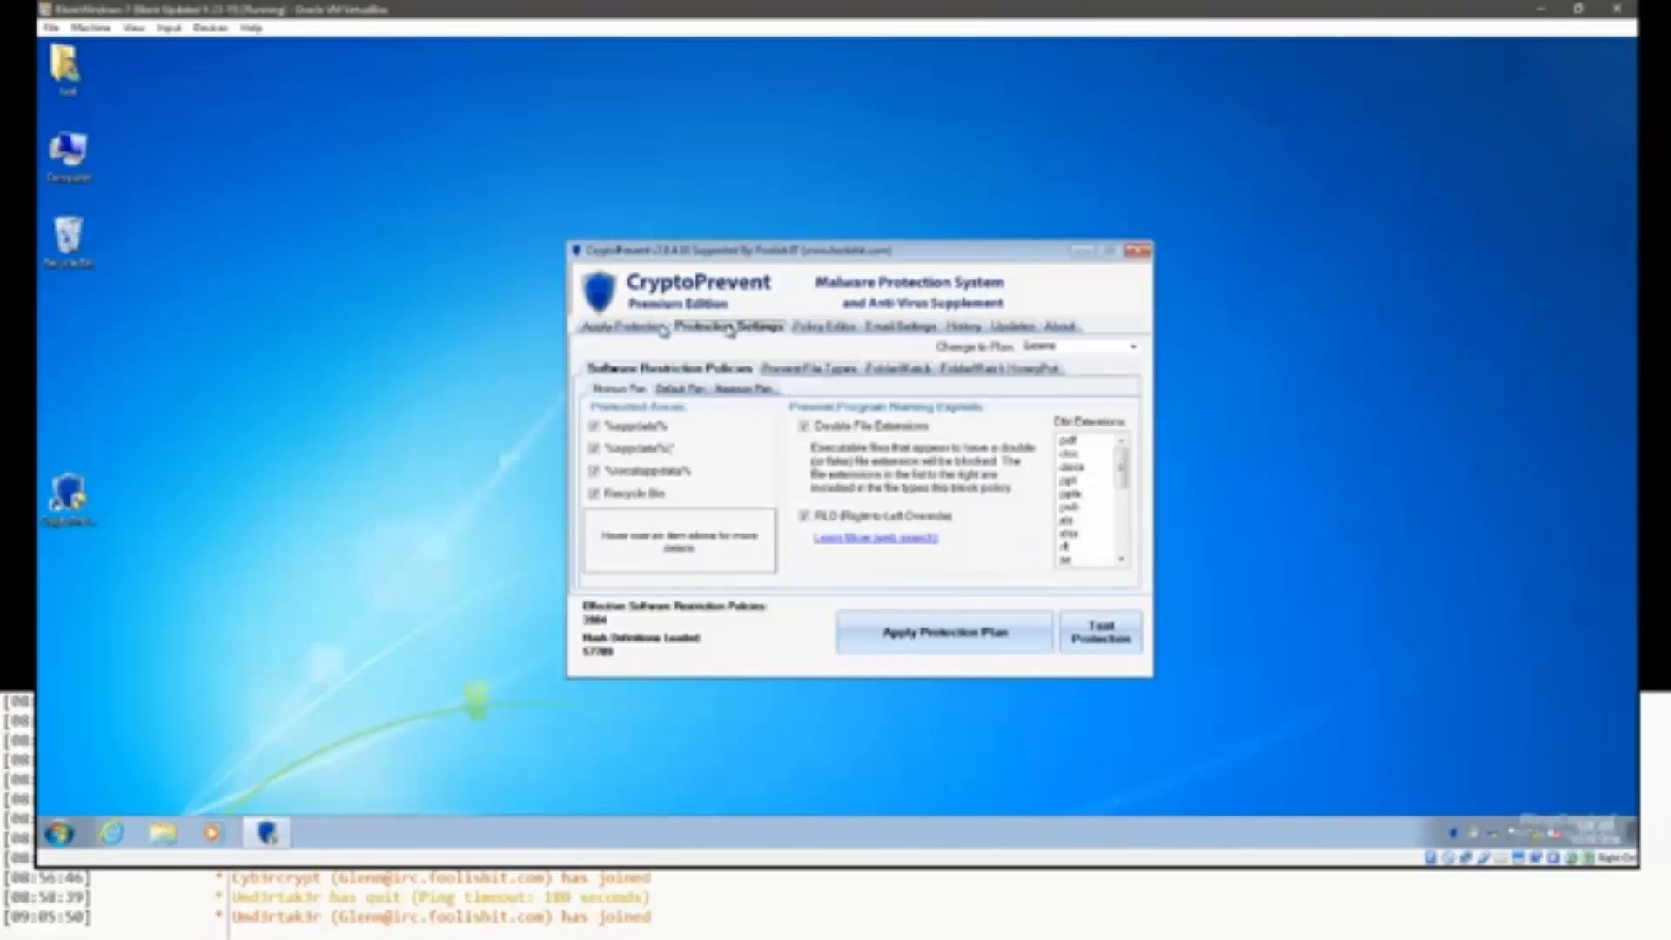
pyautogui.click(646, 328)
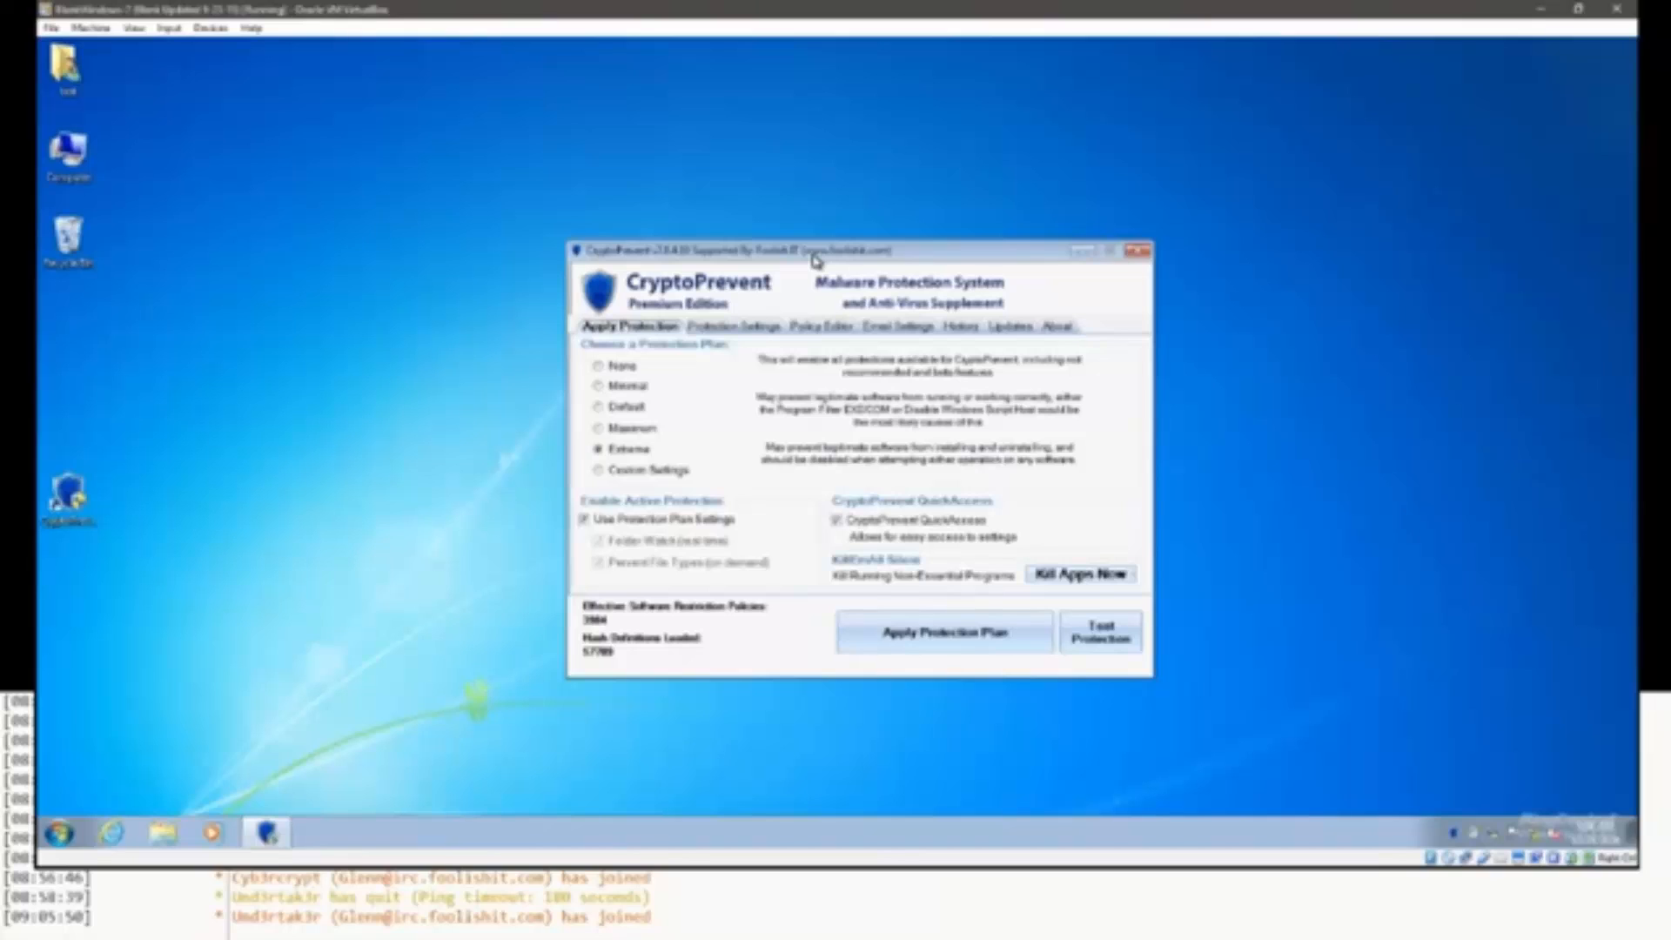
pyautogui.click(736, 328)
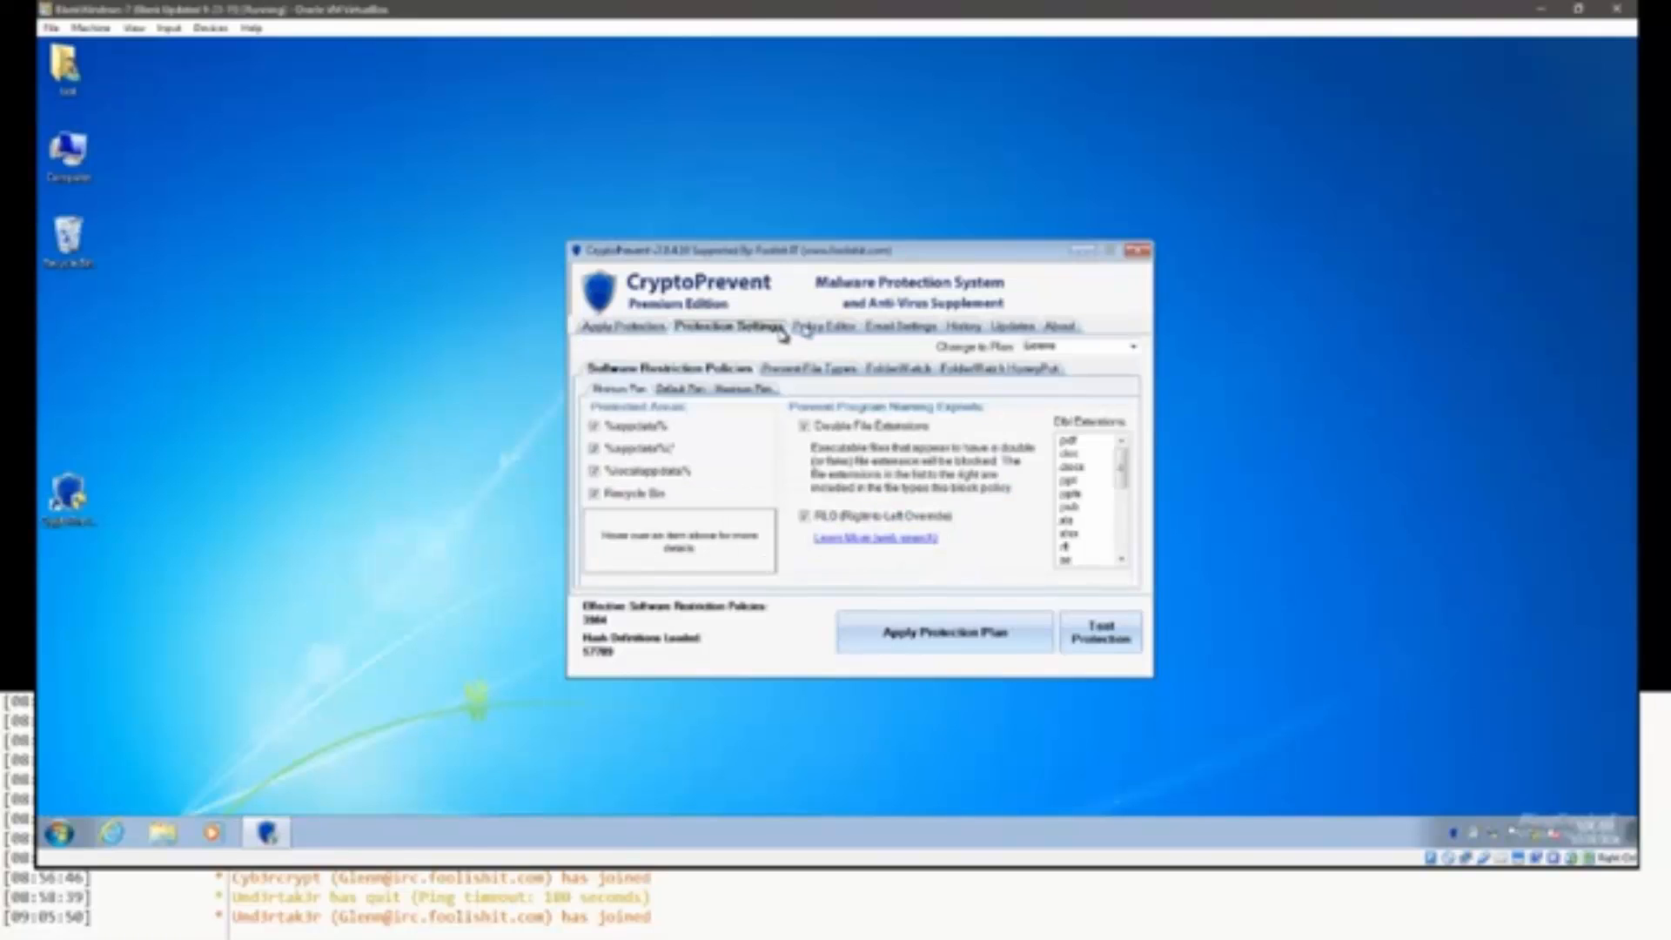
pyautogui.click(844, 328)
pyautogui.click(894, 328)
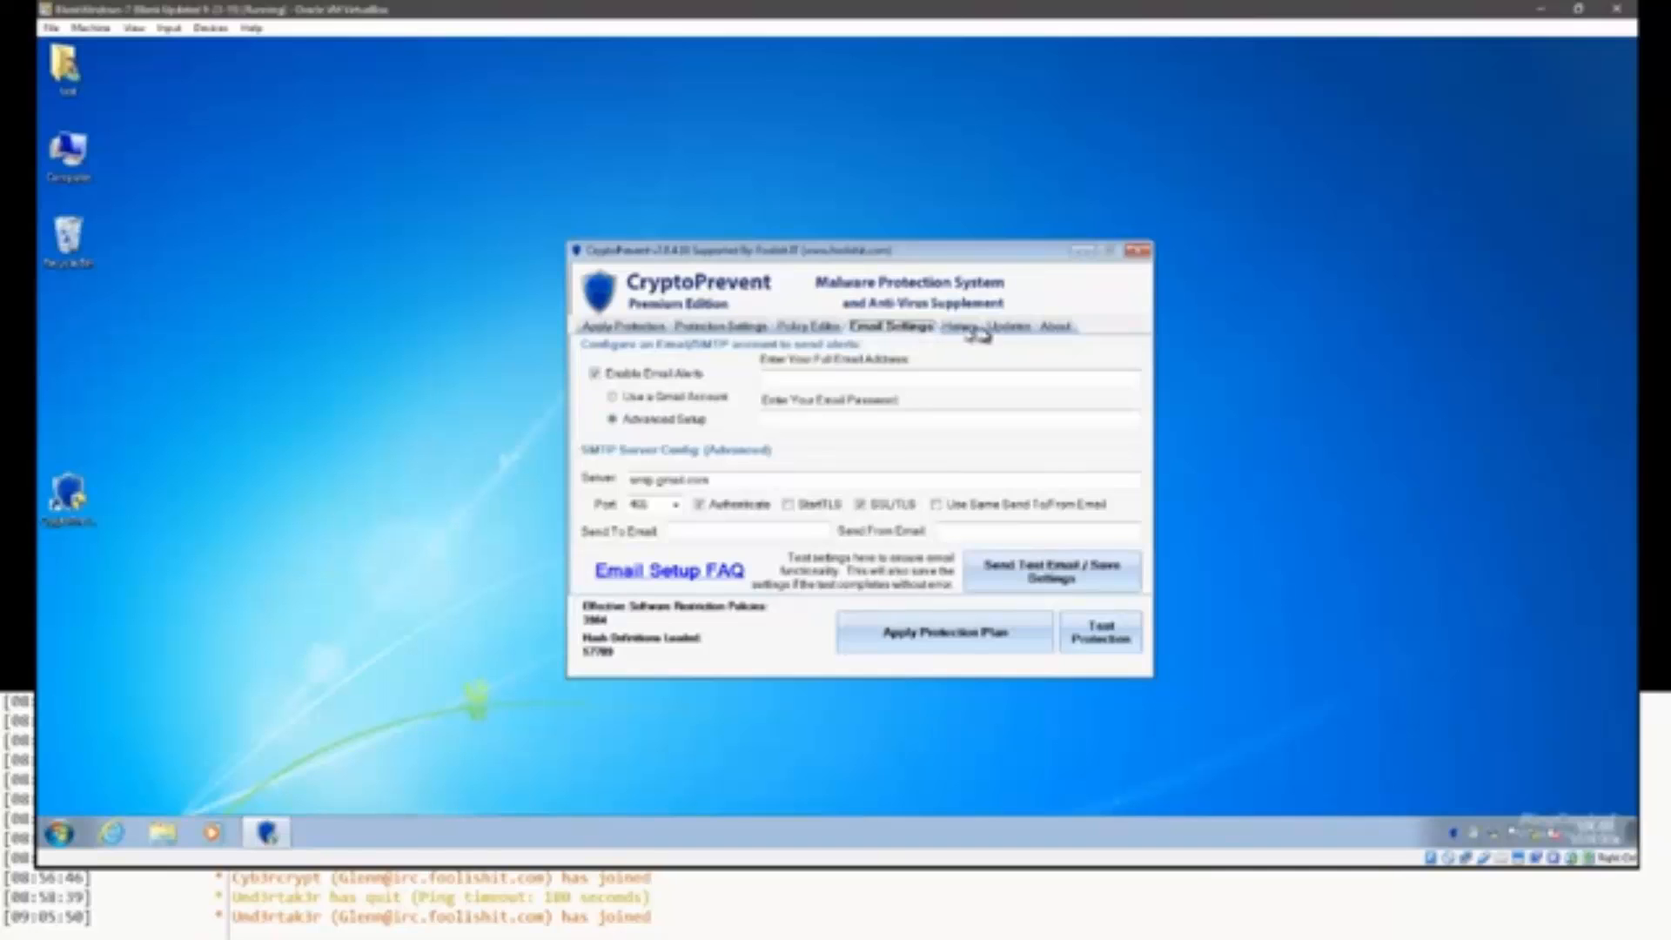
pyautogui.click(957, 328)
pyautogui.click(993, 329)
pyautogui.click(1049, 327)
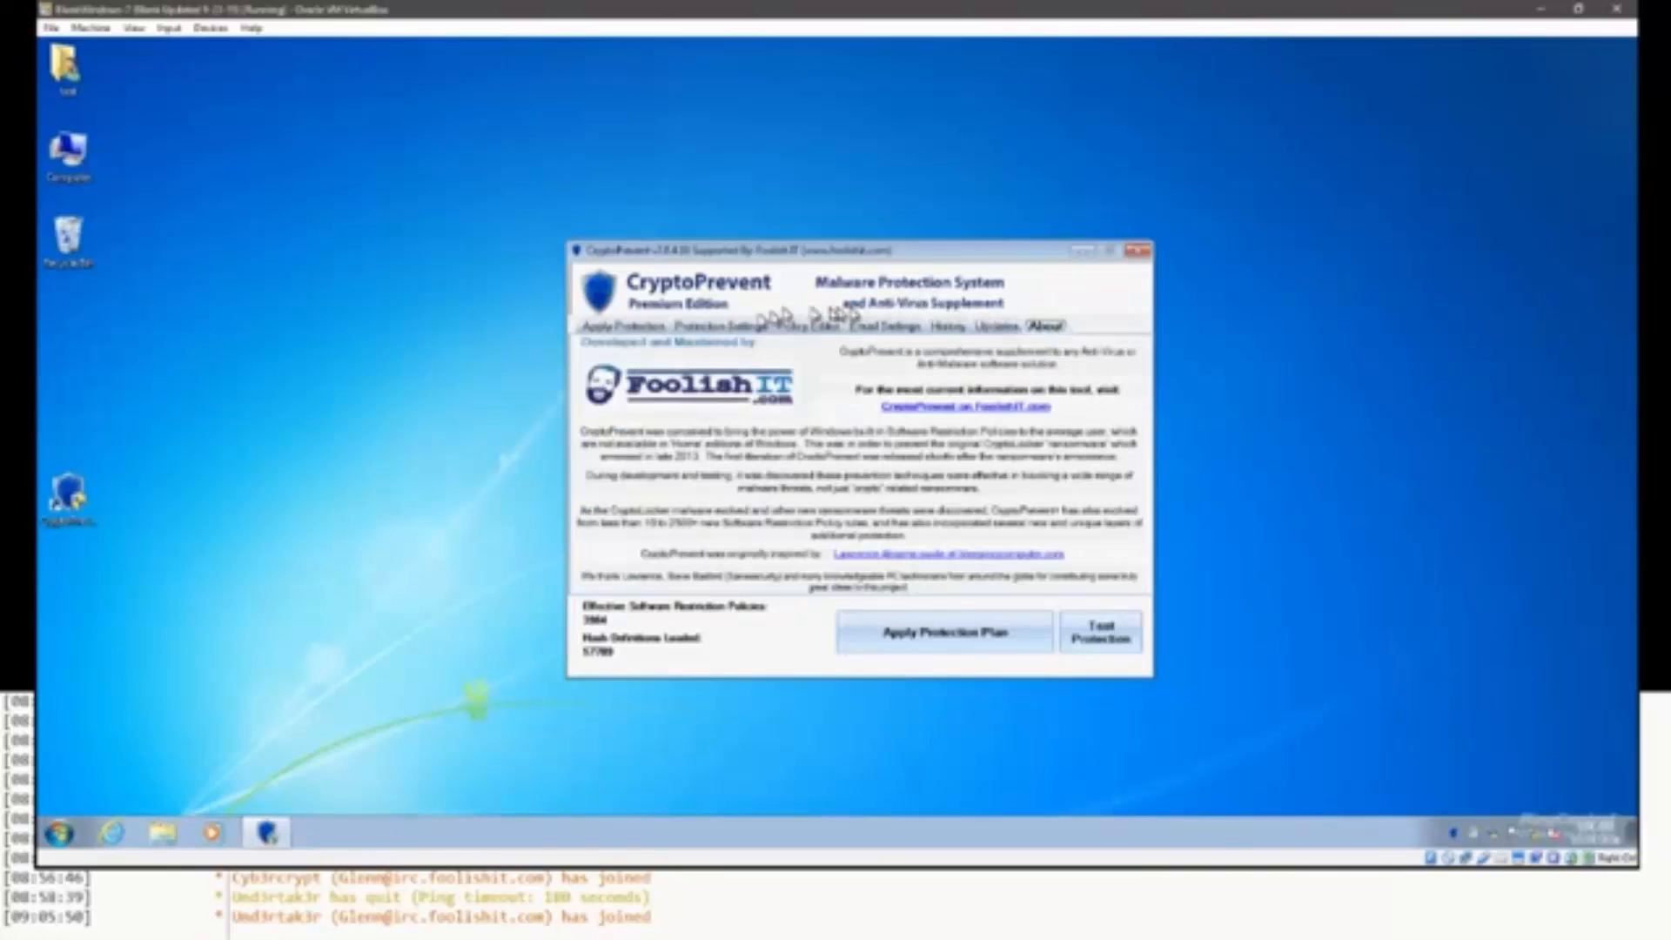
pyautogui.click(631, 335)
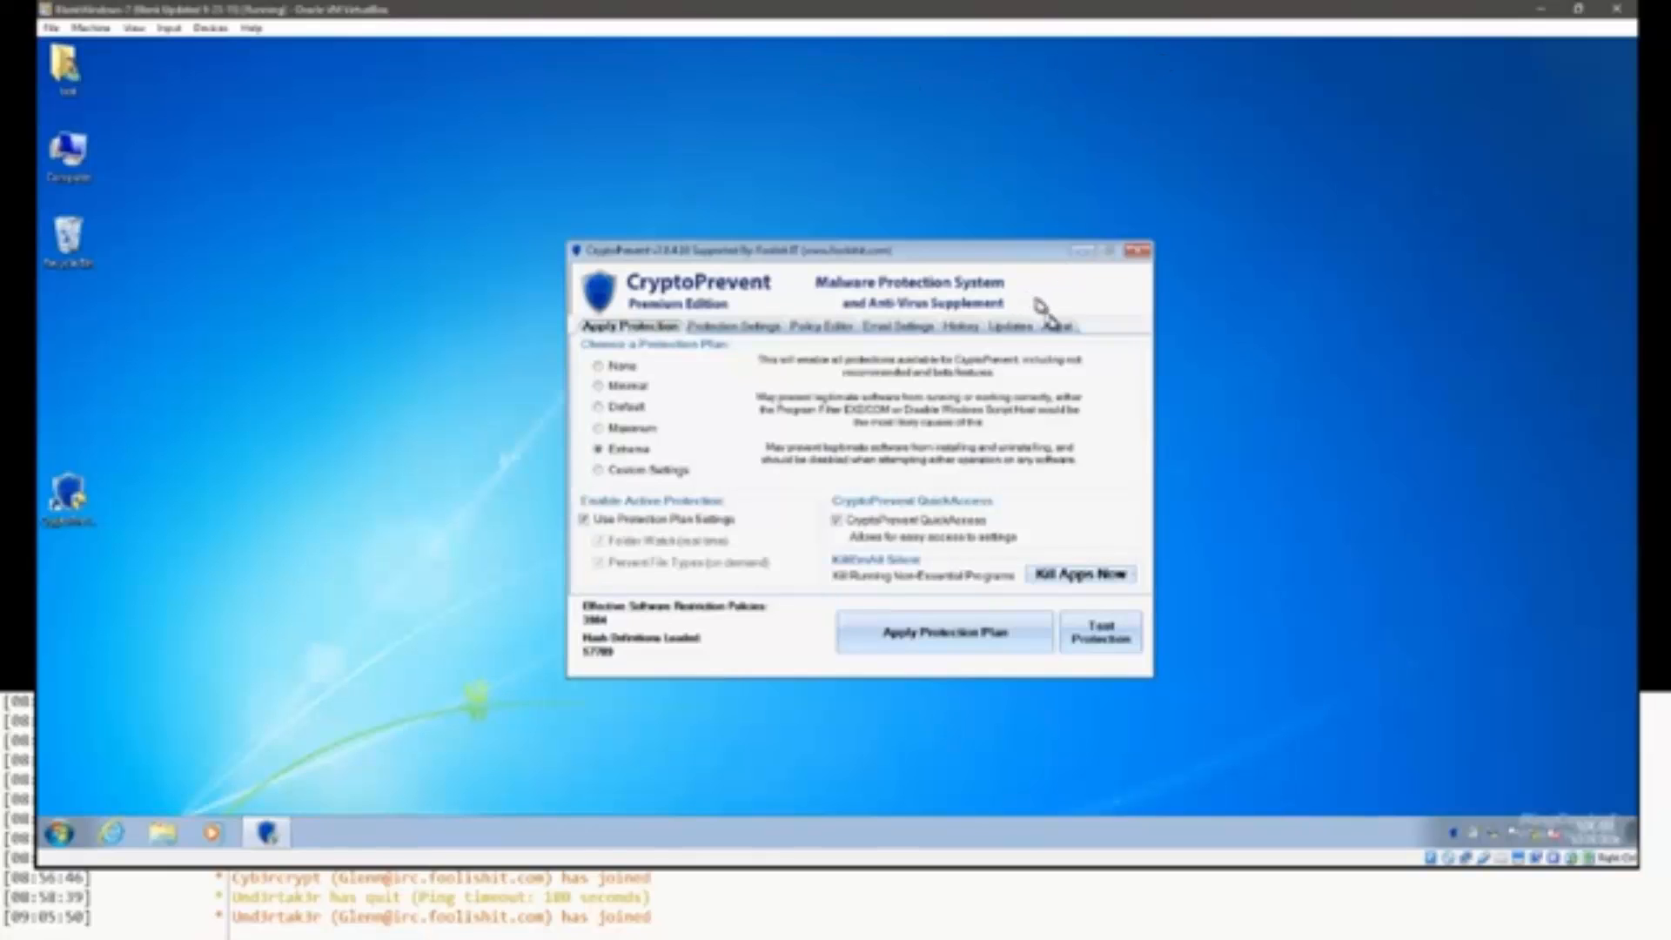
# Review the About information and the Extended Hash Definitions option in Updates, and return to the About page.
pyautogui.click(1061, 333)
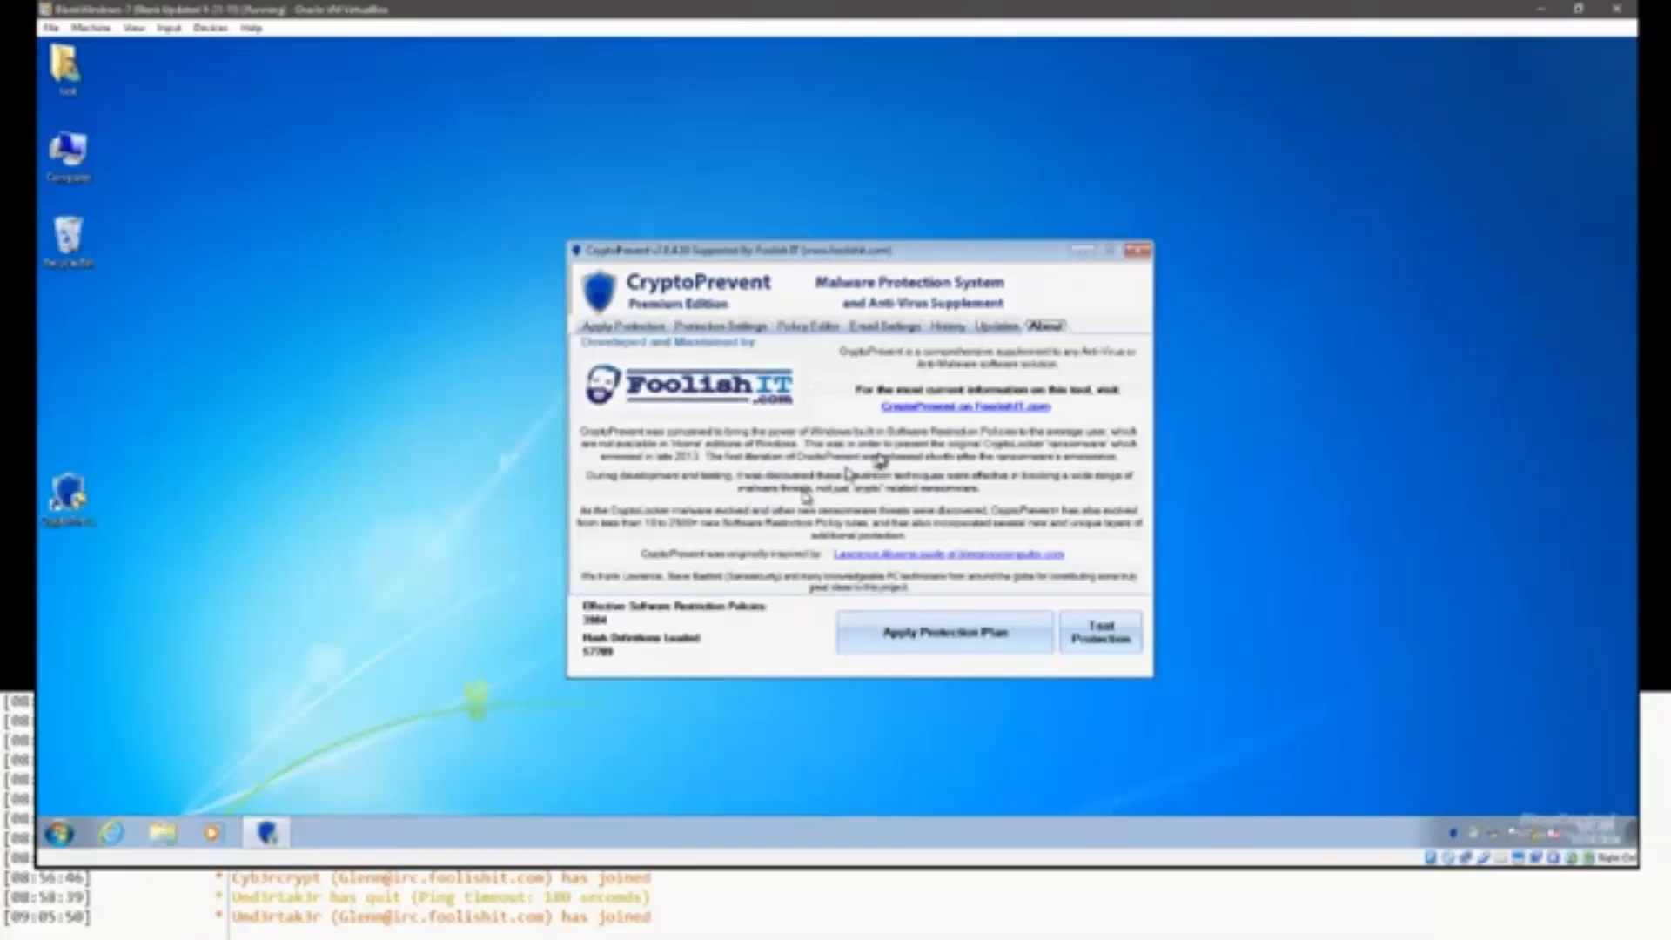
pyautogui.click(964, 328)
pyautogui.click(1000, 325)
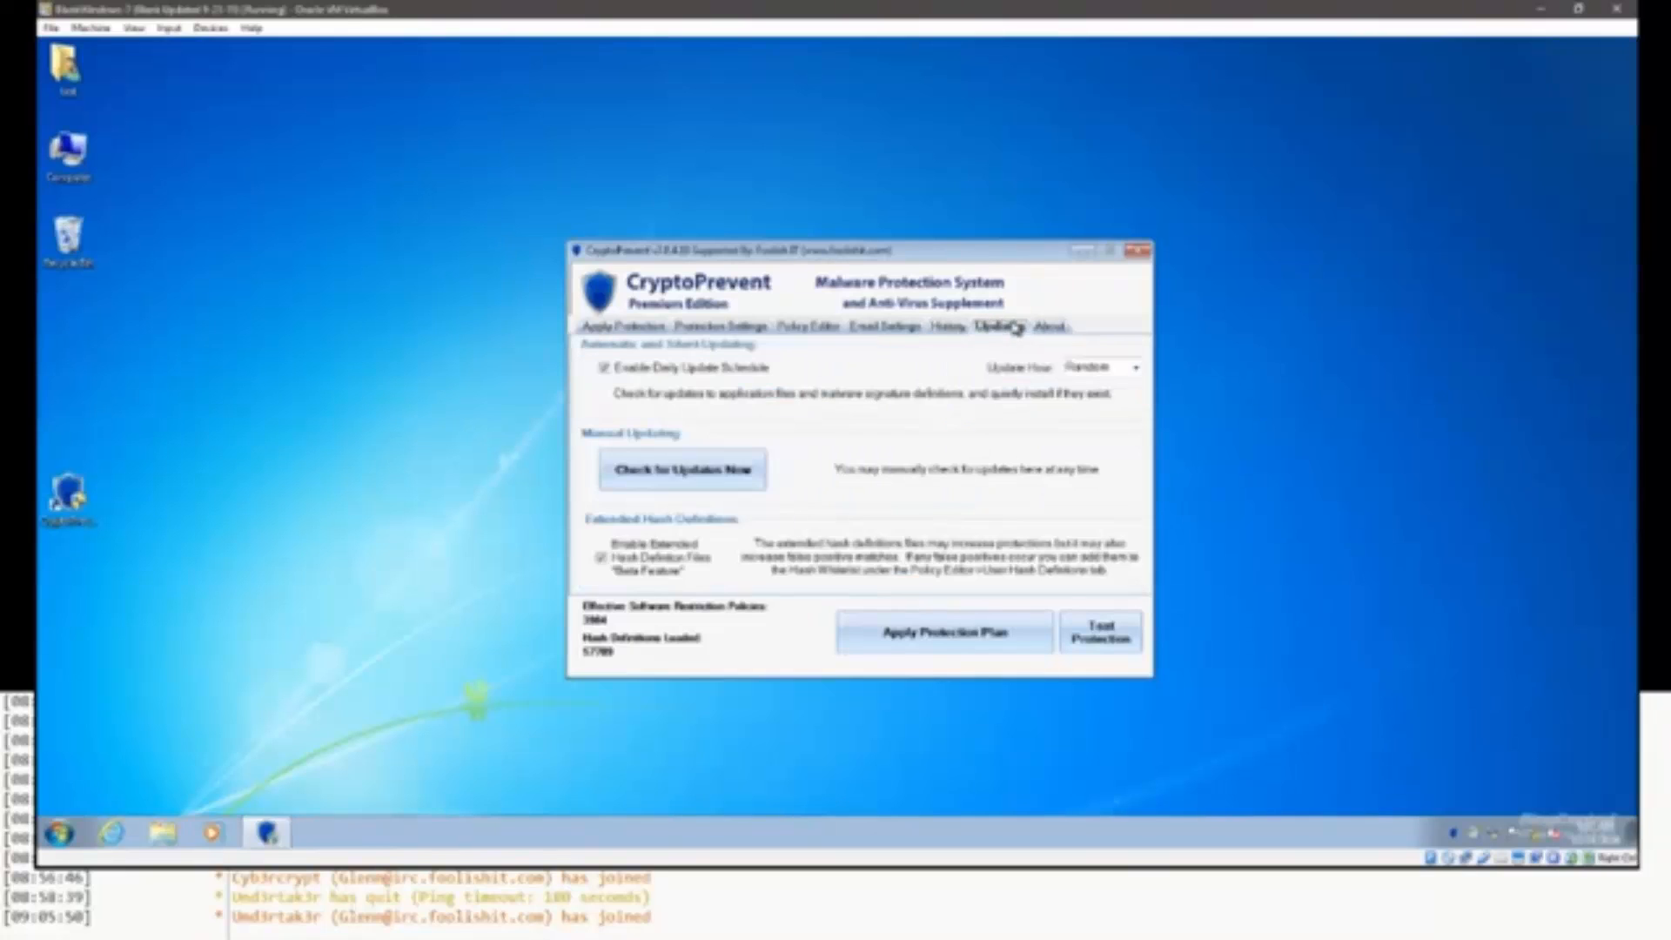
pyautogui.click(602, 555)
pyautogui.click(1048, 330)
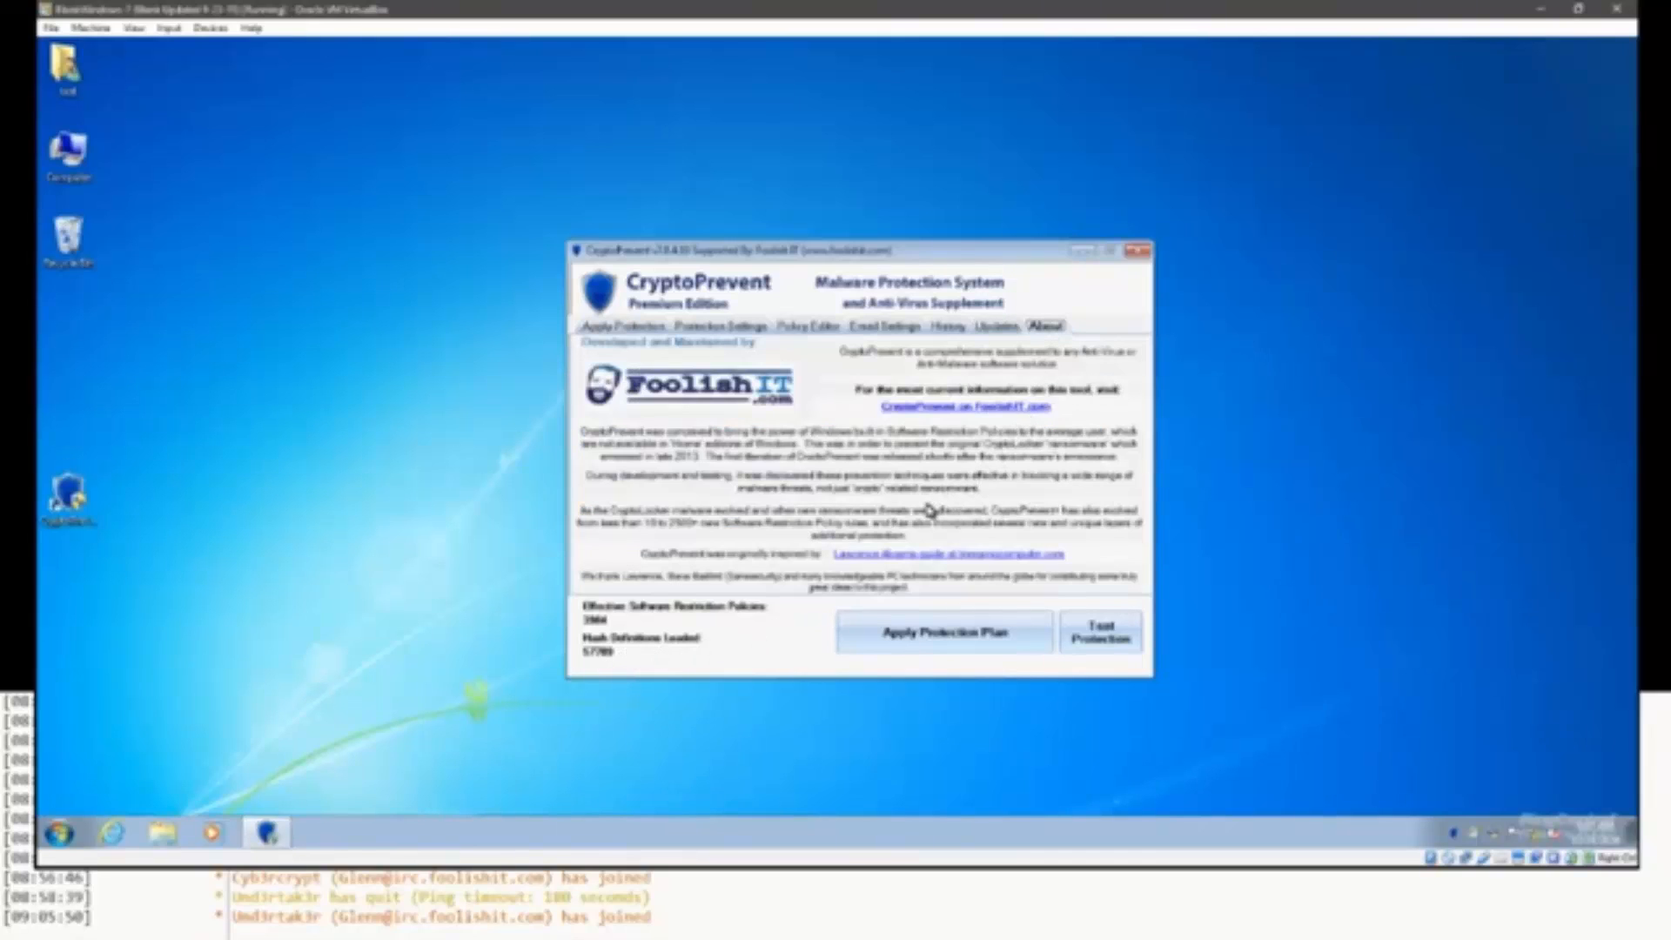